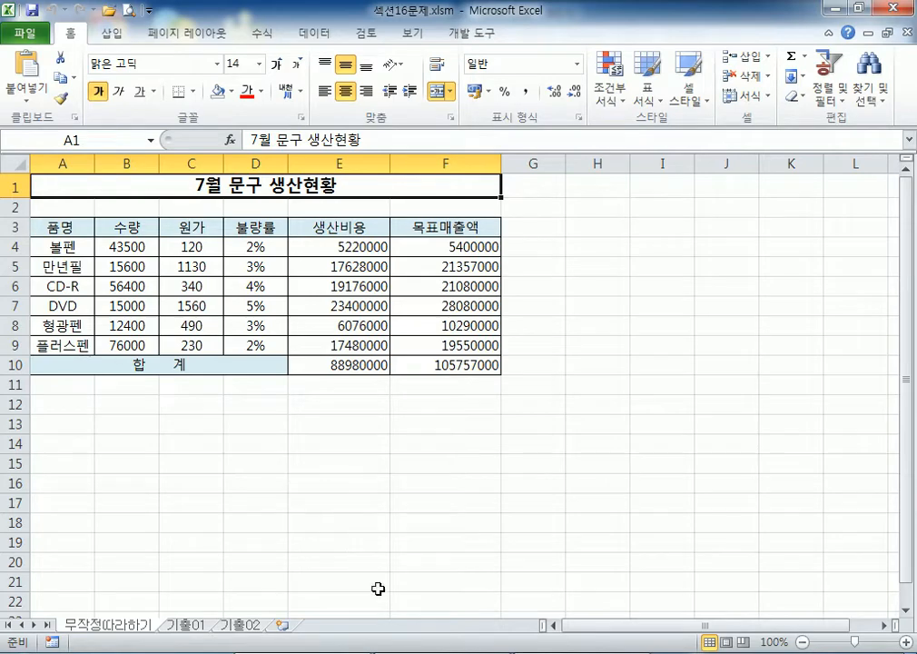
Step: Switch to Notepad and replace the existing notes with the heading "차트", followed by a blank line
{"action": "left_click", "coordinate": [441, 653]}
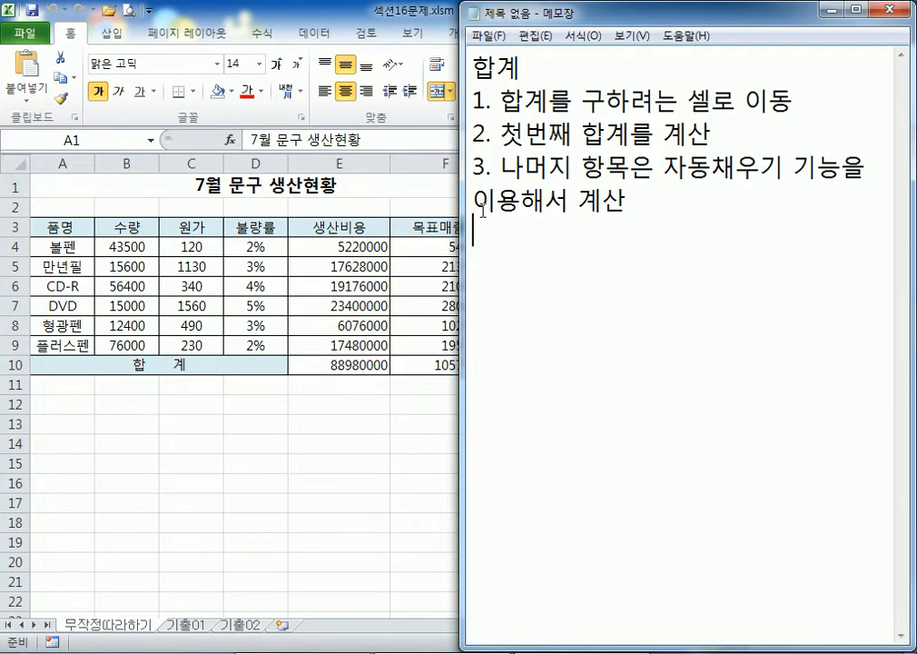
{"action": "left_click_drag", "start_coordinate": [475, 230], "coordinate": [469, 75]}
{"action": "type", "text": "차트"}
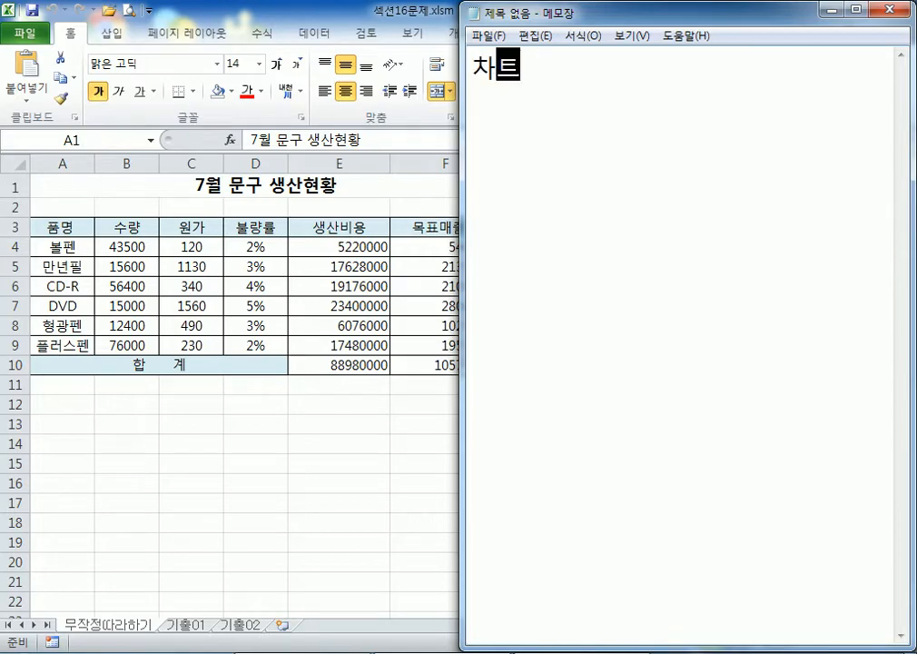
{"action": "key", "text": "Return"}
{"action": "key", "text": "Return"}
Step: Write the note "시트의 내용(숫자)을 대략적으로 확인하기가 힘들다." below the heading
{"action": "type", "text": "시트의 ㄴ"}
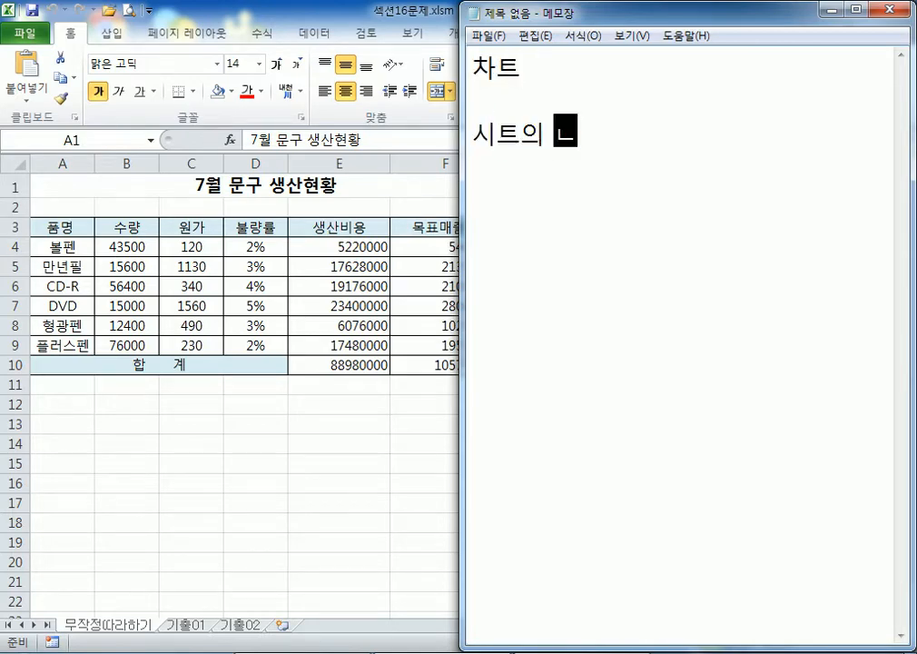
{"action": "type", "text": "내용을"}
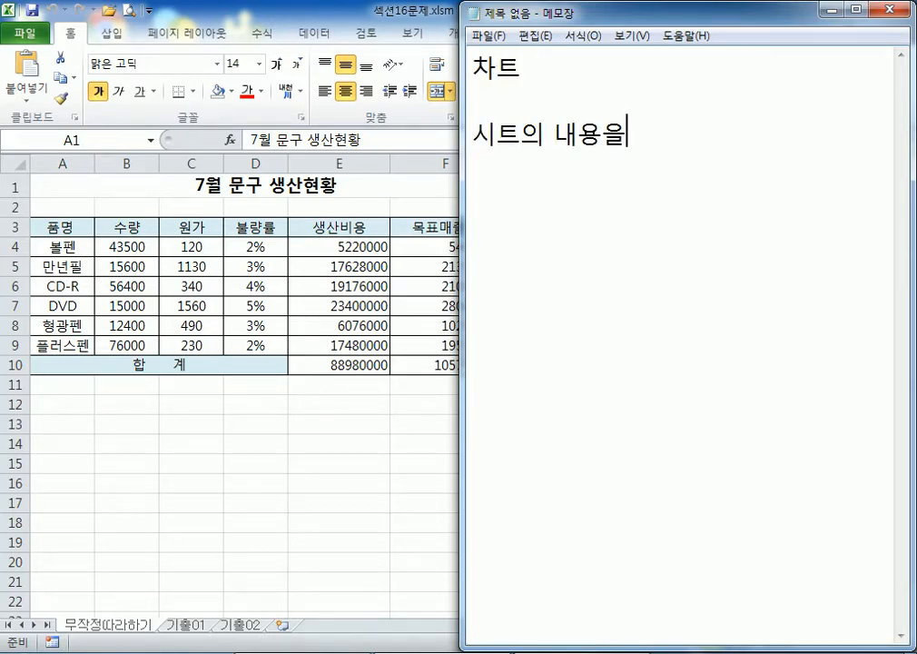
{"action": "key", "text": "Left"}
{"action": "key", "text": "Left"}
{"action": "key", "text": "Right"}
{"action": "type", "text": "(숫ㅈ"}
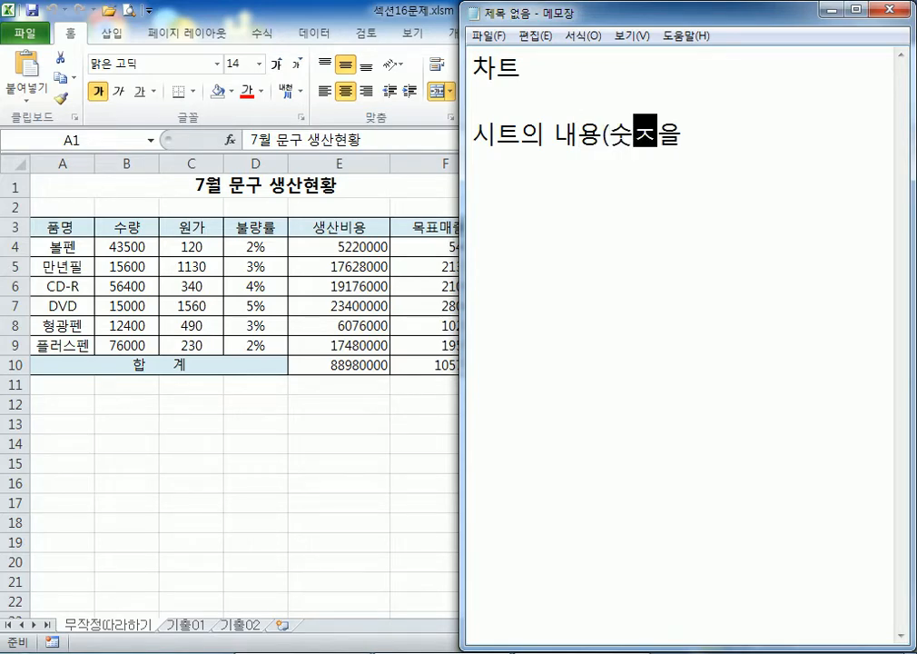
{"action": "type", "text": "ㅏ)"}
{"action": "key", "text": "End"}
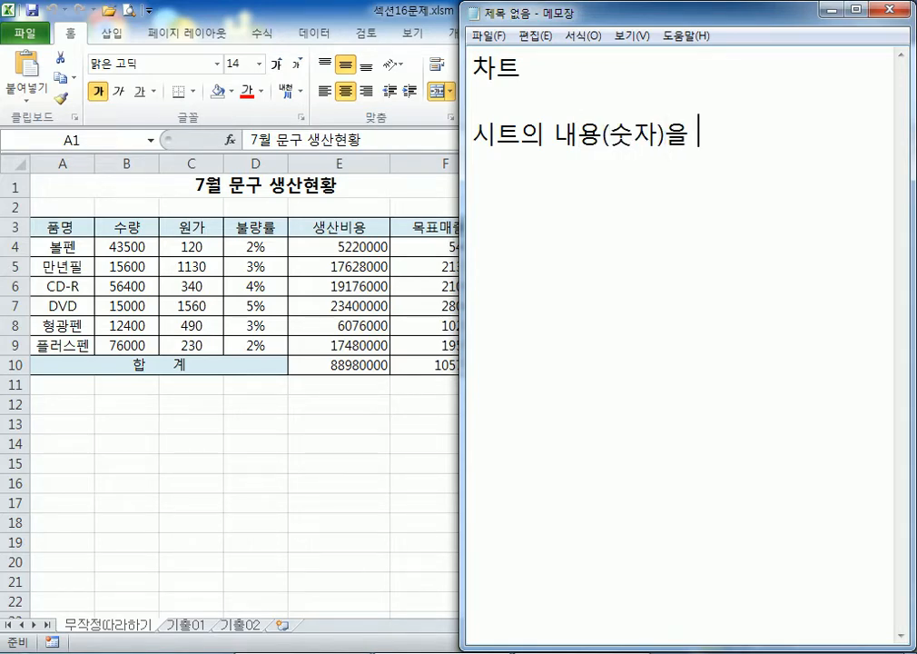
{"action": "type", "text": "대"}
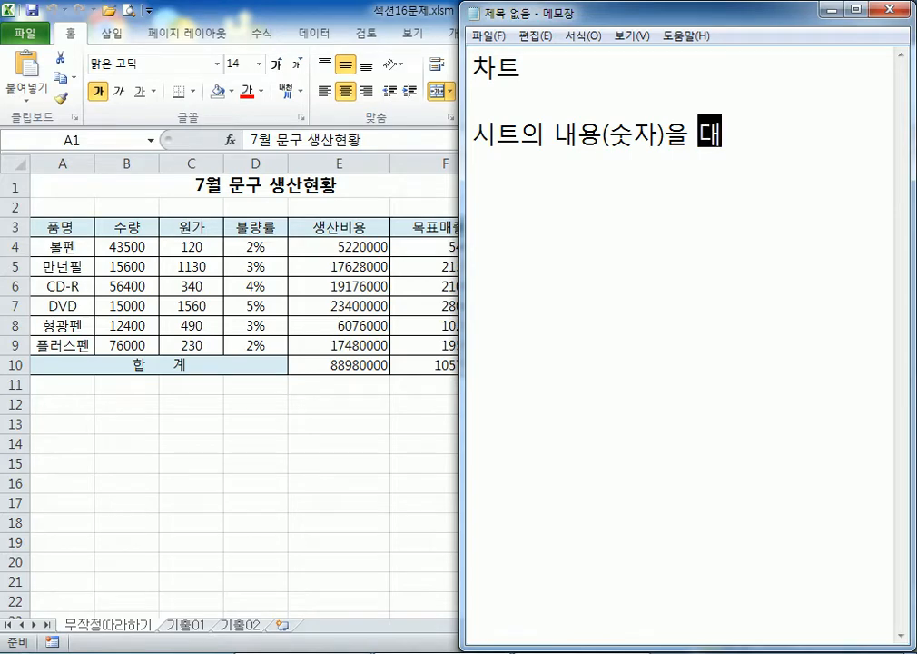
{"action": "type", "text": "략적으로 "}
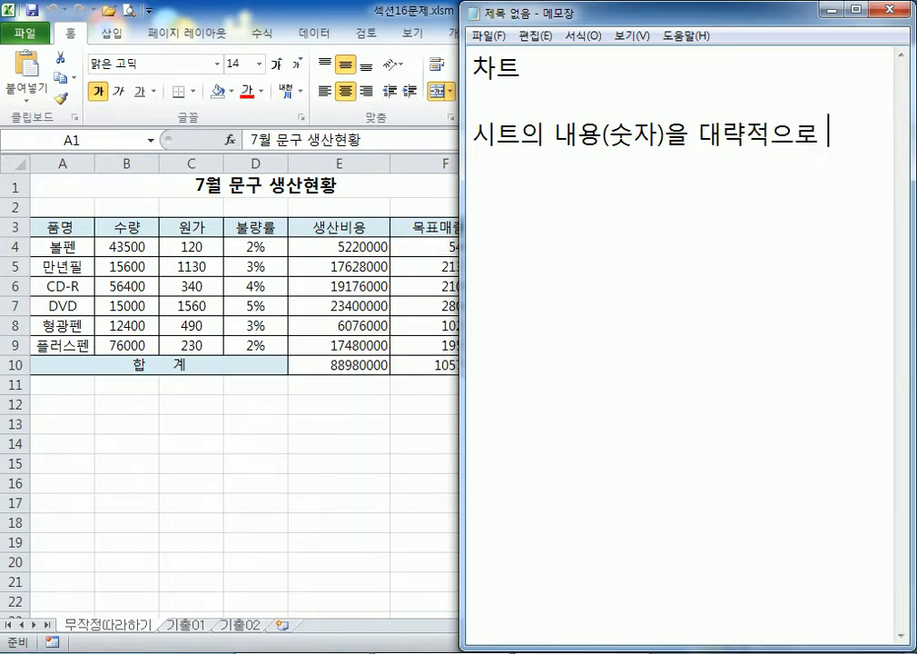
{"action": "type", "text": "확인하기가 "}
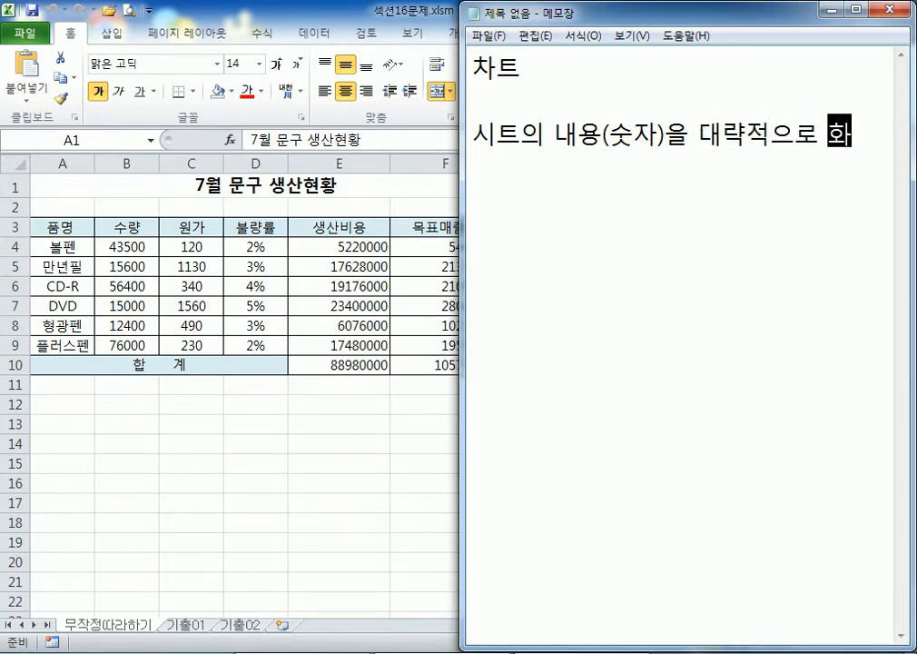
{"action": "type", "text": "힘들다."}
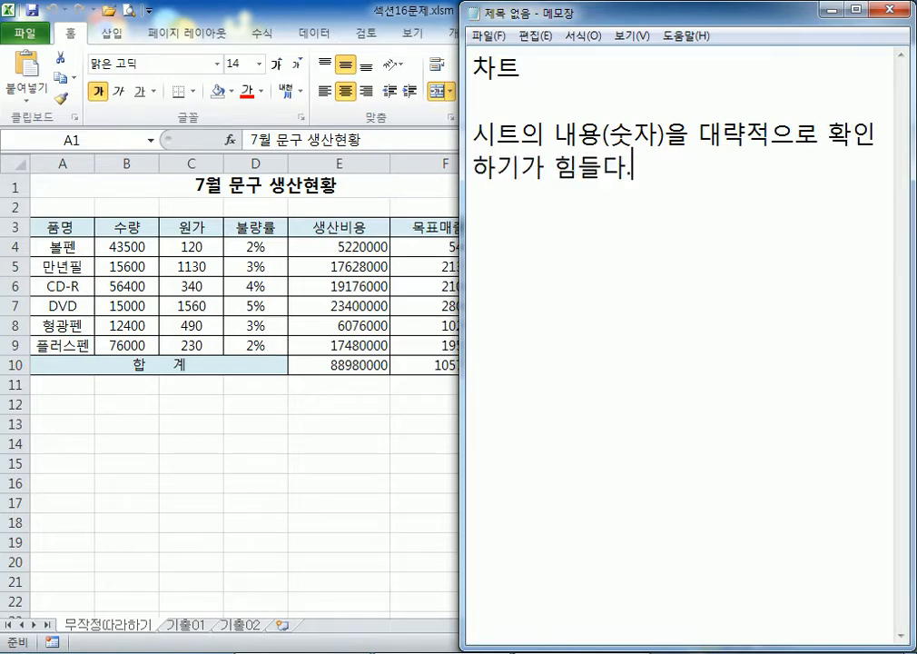
{"action": "key", "text": "Return"}
Step: Switch to Excel and examine the figures in the 수량, 원가, 불량률, 생산비용 and 목표매출액 columns
{"action": "key", "text": "alt+Tab"}
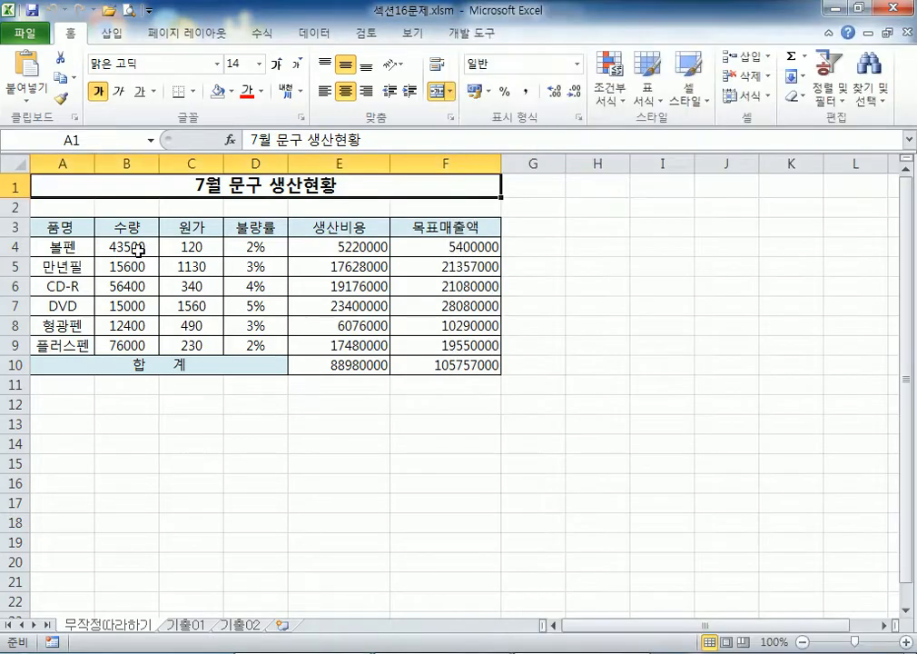
{"action": "left_click_drag", "start_coordinate": [122, 248], "coordinate": [127, 345]}
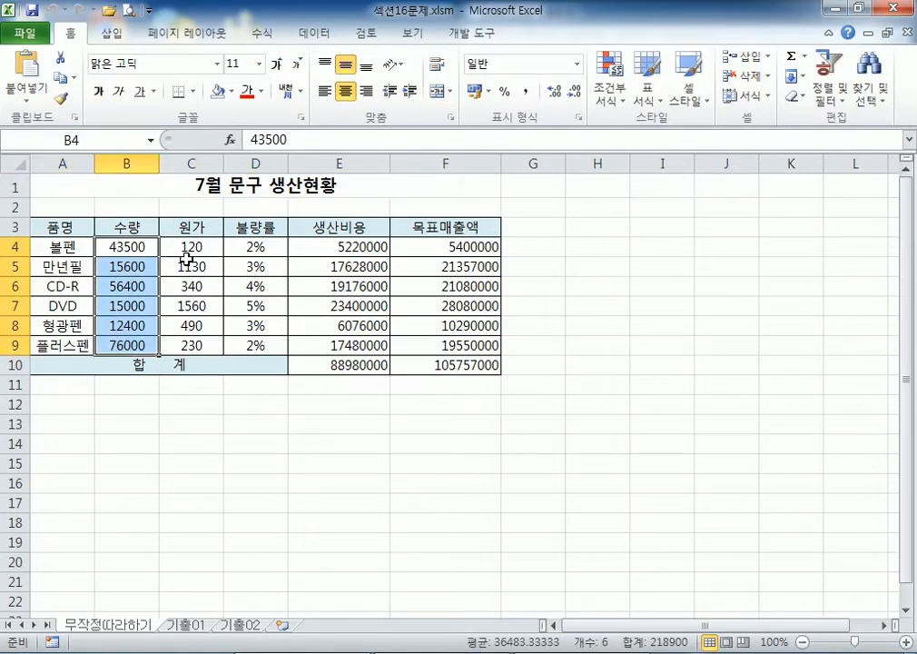
{"action": "left_click_drag", "start_coordinate": [188, 250], "coordinate": [196, 345]}
{"action": "left_click_drag", "start_coordinate": [345, 247], "coordinate": [349, 345]}
{"action": "left_click_drag", "start_coordinate": [445, 247], "coordinate": [449, 345]}
{"action": "left_click", "coordinate": [338, 247]}
{"action": "left_click_drag", "start_coordinate": [109, 246], "coordinate": [128, 343]}
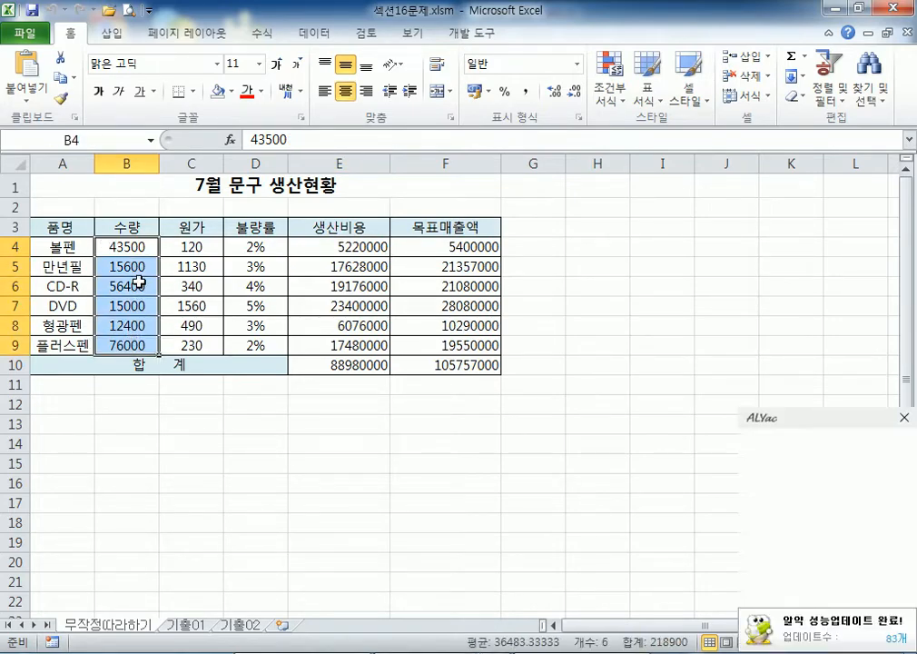
{"action": "left_click", "coordinate": [253, 245]}
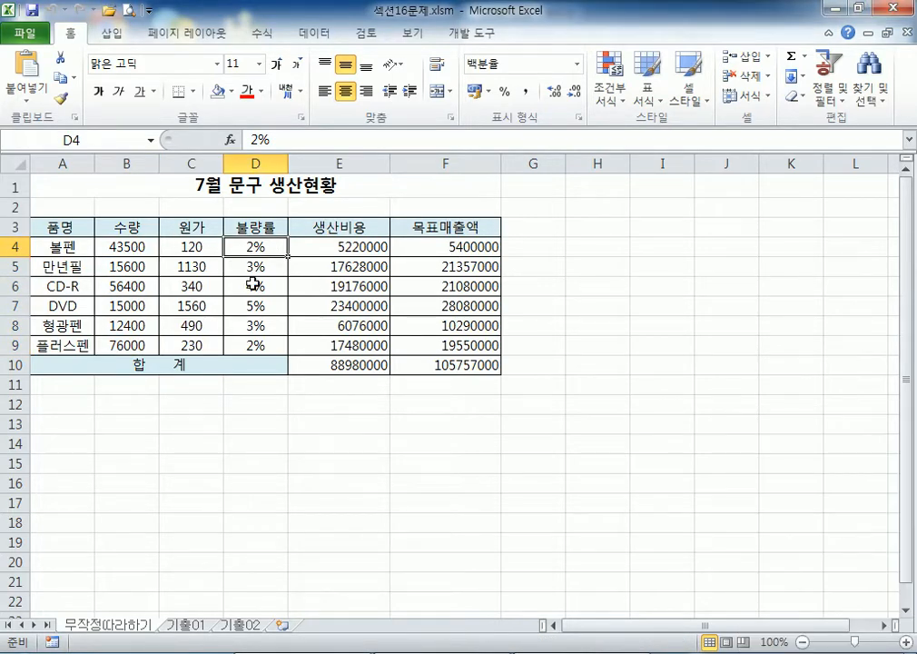
Step: Switch to Notepad and begin a new note line reading "데이터를 한눈에 파악하고, 비교 분석할 수 있도록"
{"action": "key", "text": "alt+Tab"}
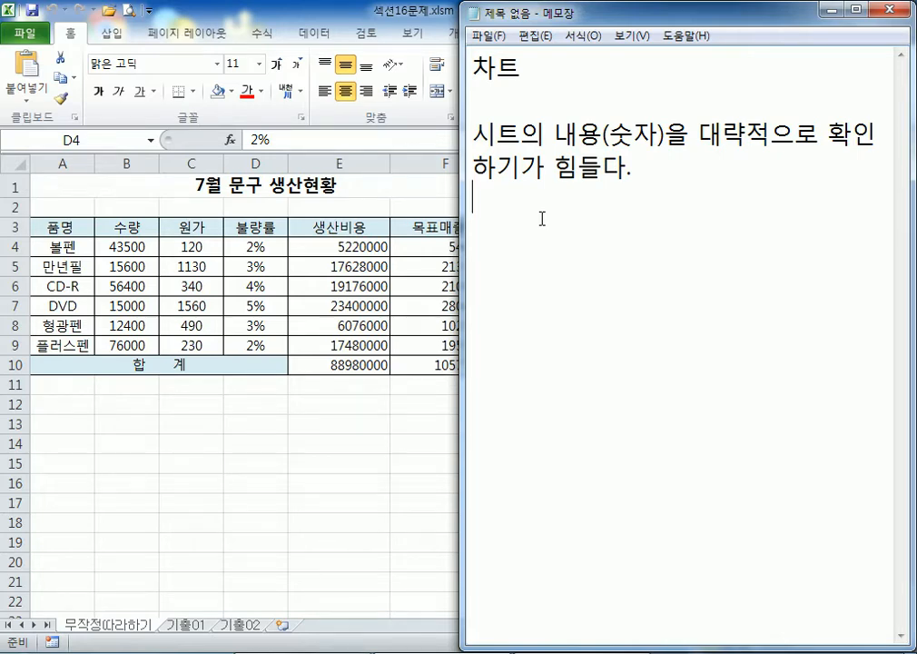
{"action": "key", "text": "Return"}
{"action": "type", "text": "데이터"}
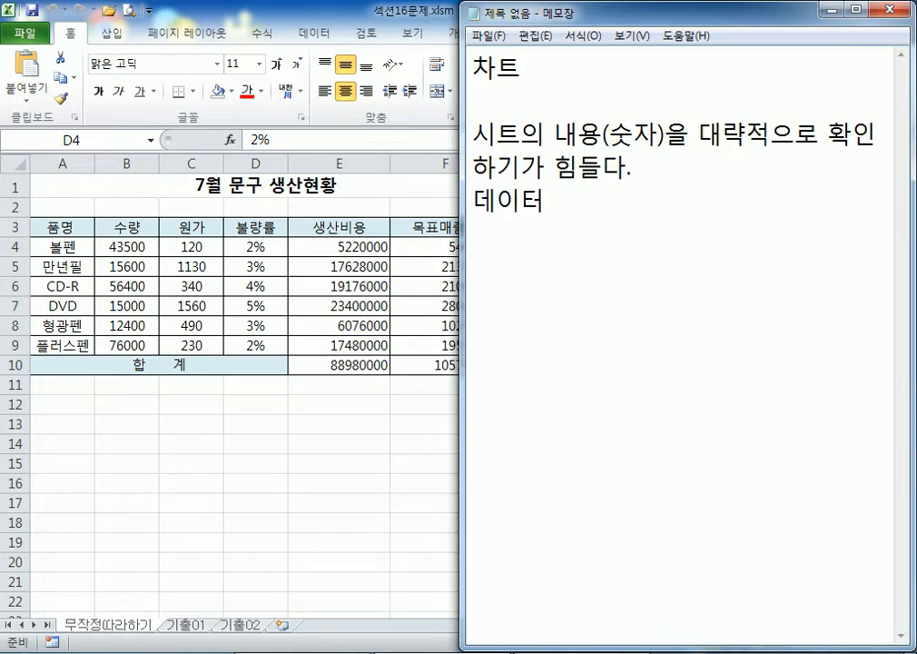
{"action": "type", "text": "를 한눈"}
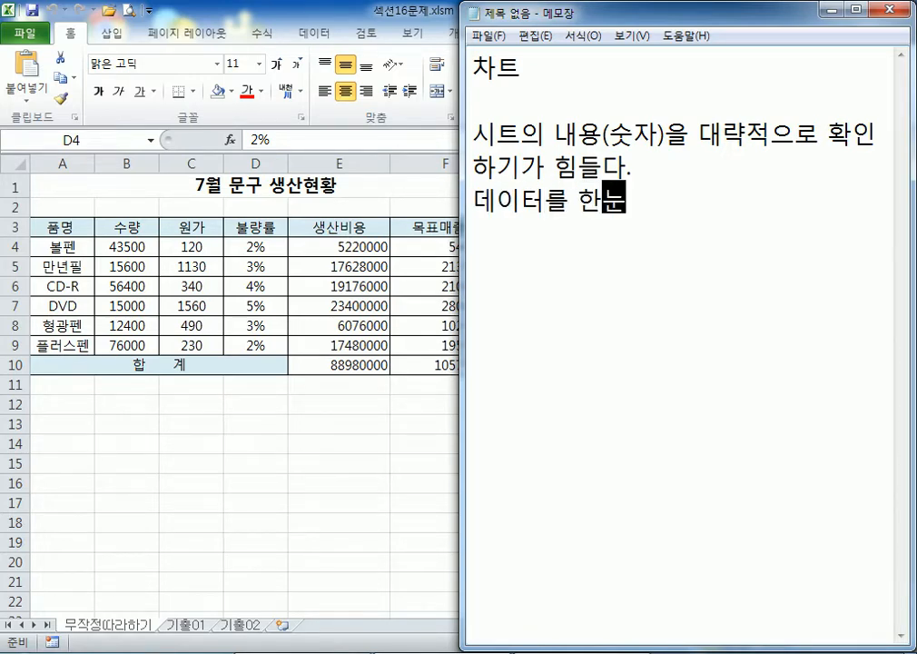
{"action": "type", "text": "에 파악하"}
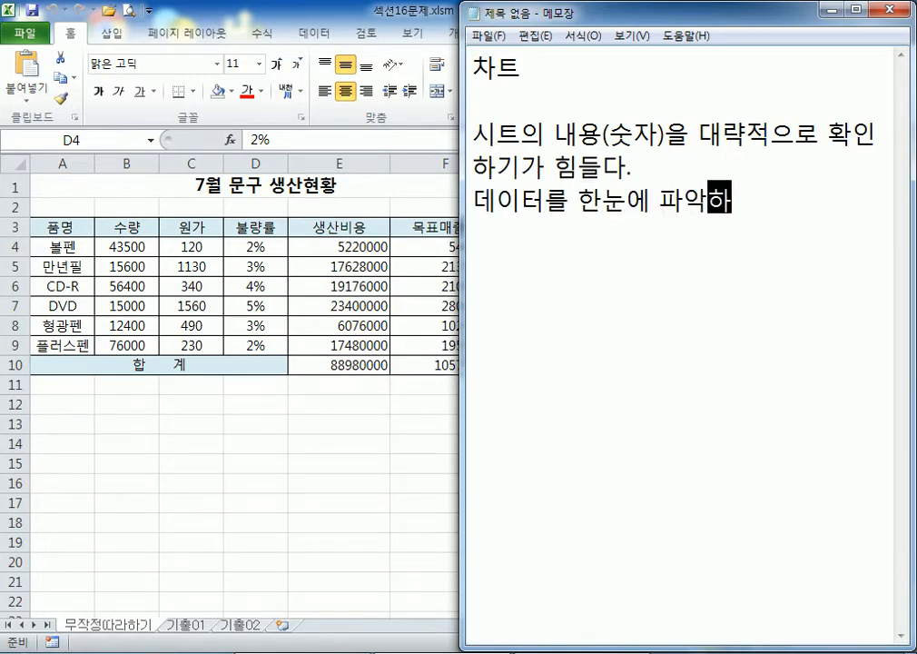
{"action": "type", "text": "고, 비교 분석"}
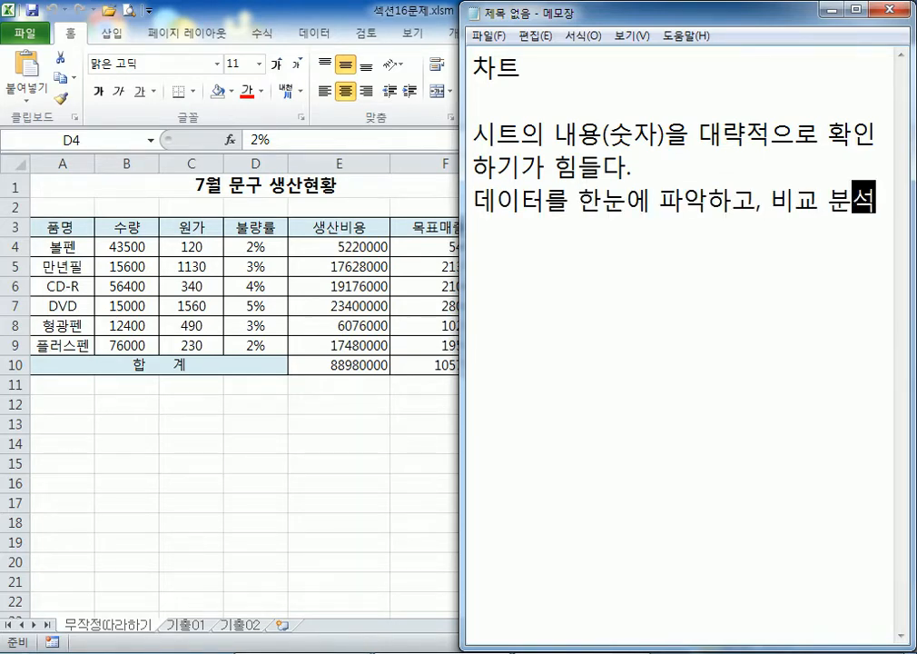
{"action": "type", "text": "핫"}
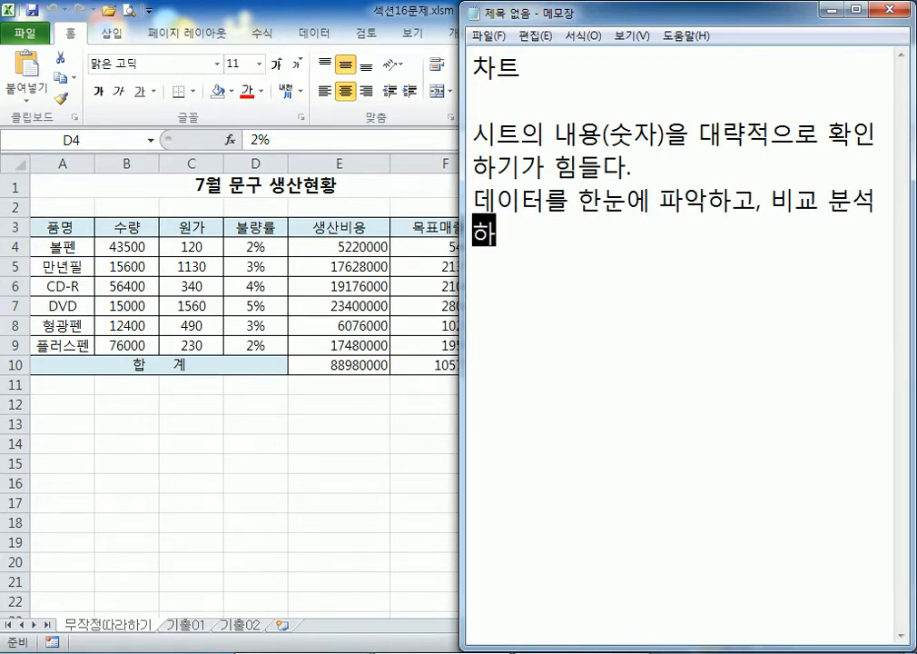
{"action": "key", "text": "BackSpace"}
{"action": "type", "text": "ㄹ 수 있돌"}
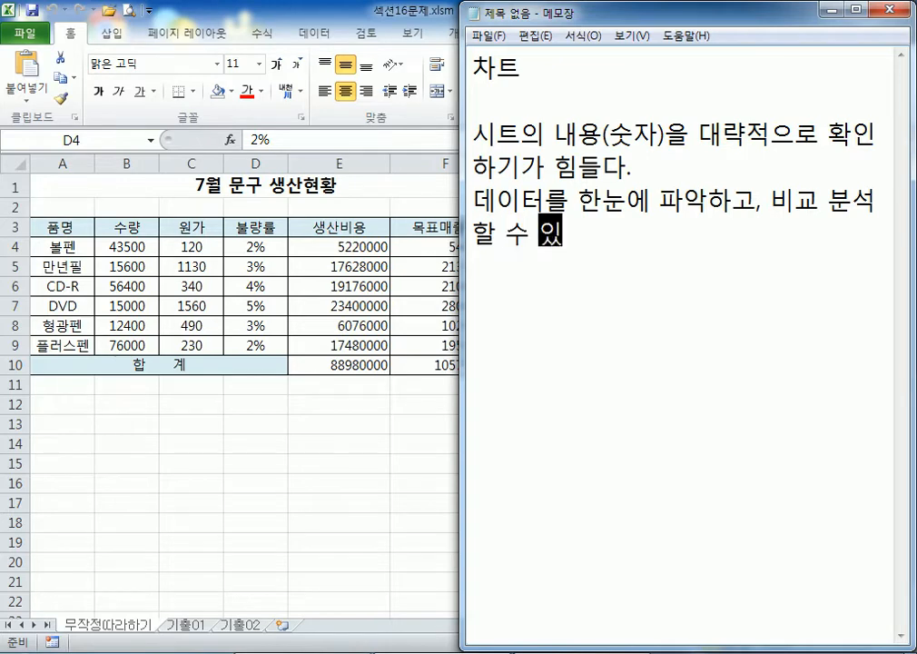
{"action": "type", "text": "록"}
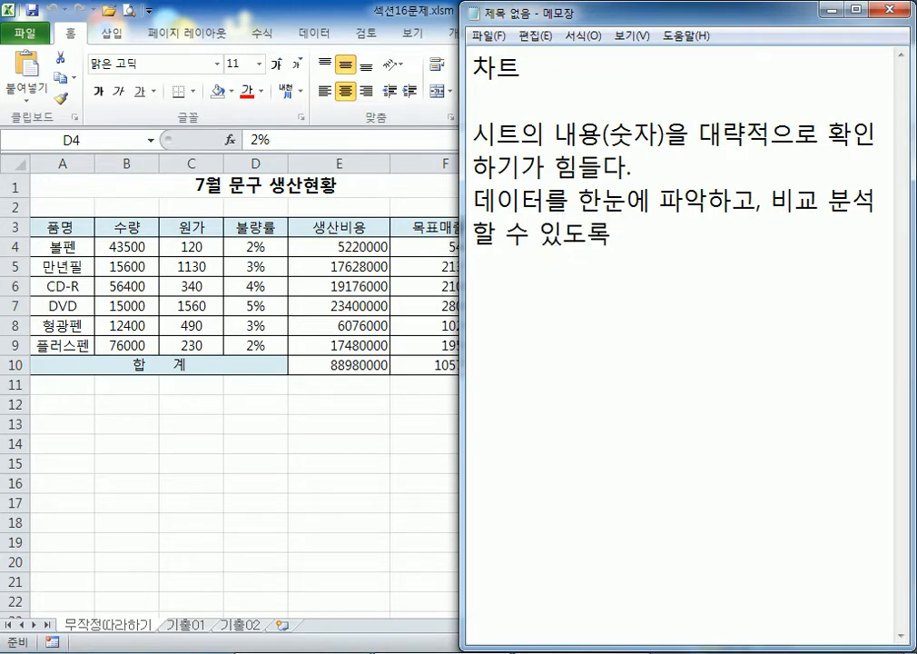
Step: Complete the current note sentence with "도표를 시각적으로 표현"
{"action": "type", "text": " 더ㅗ"}
{"action": "key", "text": "BackSpace"}
{"action": "key", "text": "BackSpace"}
{"action": "type", "text": "ㄷ"}
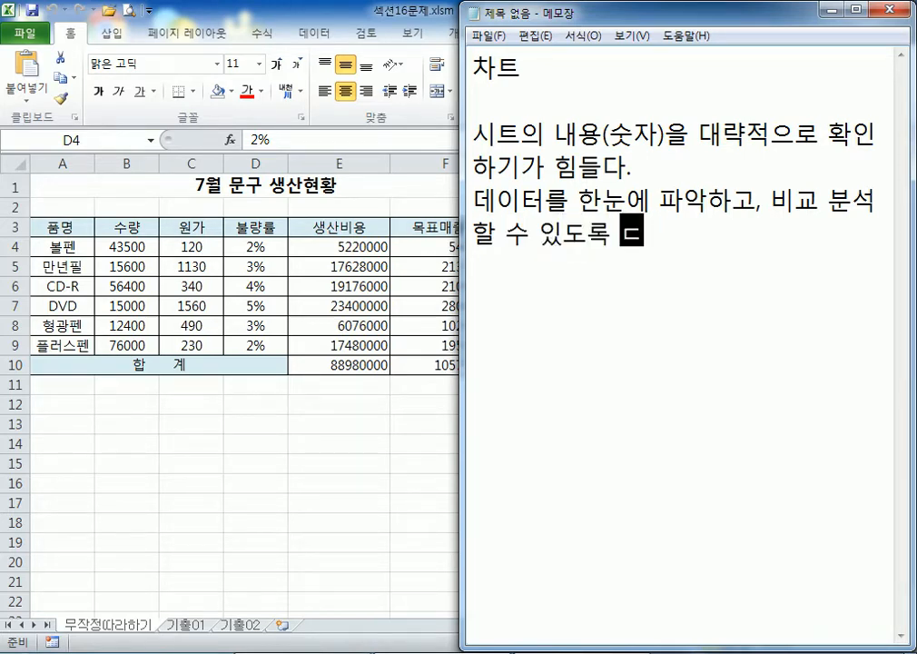
{"action": "type", "text": "ㅓㅗㅍ"}
{"action": "key", "text": "BackSpace"}
{"action": "key", "text": "BackSpace"}
{"action": "key", "text": "BackSpace"}
{"action": "type", "text": "도표"}
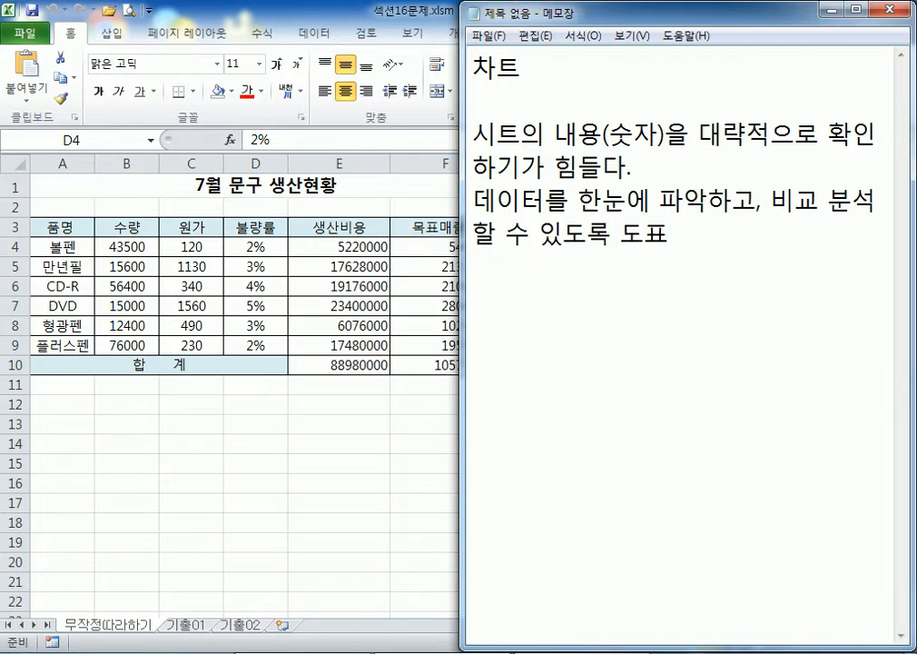
{"action": "type", "text": "를 시각적"}
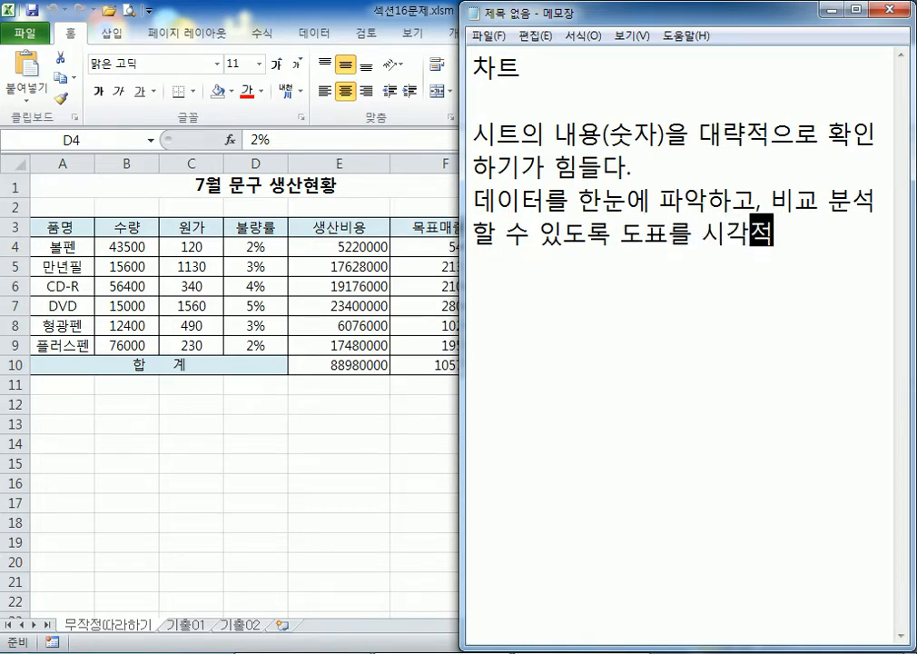
{"action": "type", "text": "으로 "}
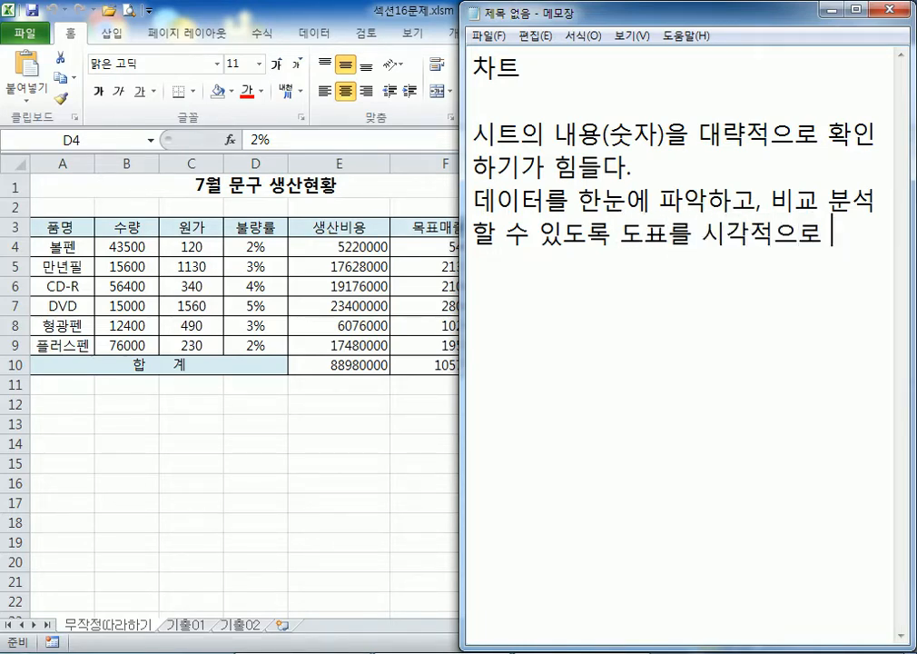
{"action": "type", "text": "표현"}
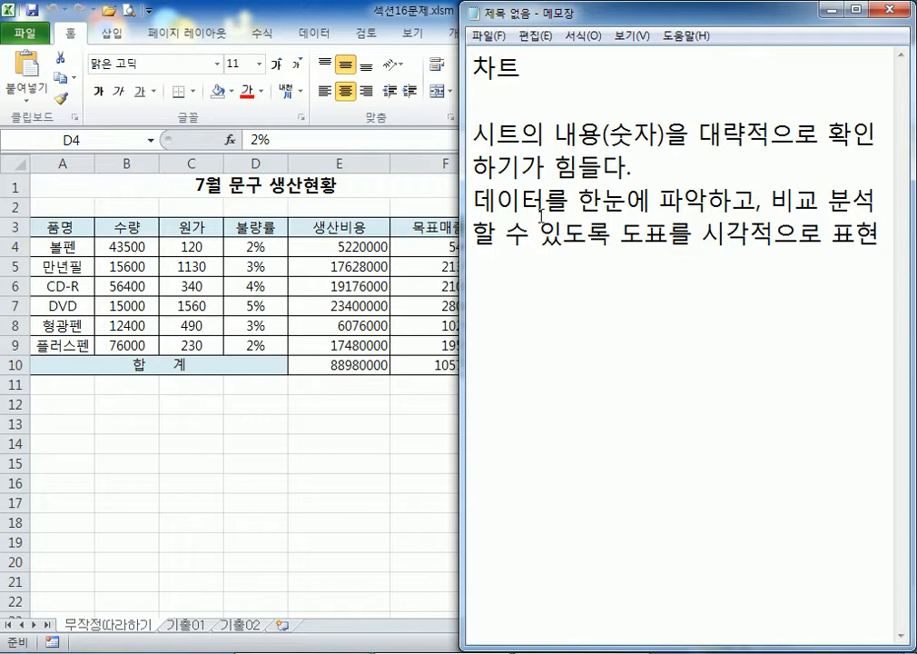
Step: Add two lines after a blank line: "데이터를 주고, 차트를 생성" and "기존의 차트를 수정"
{"action": "type", "text": "데이트"}
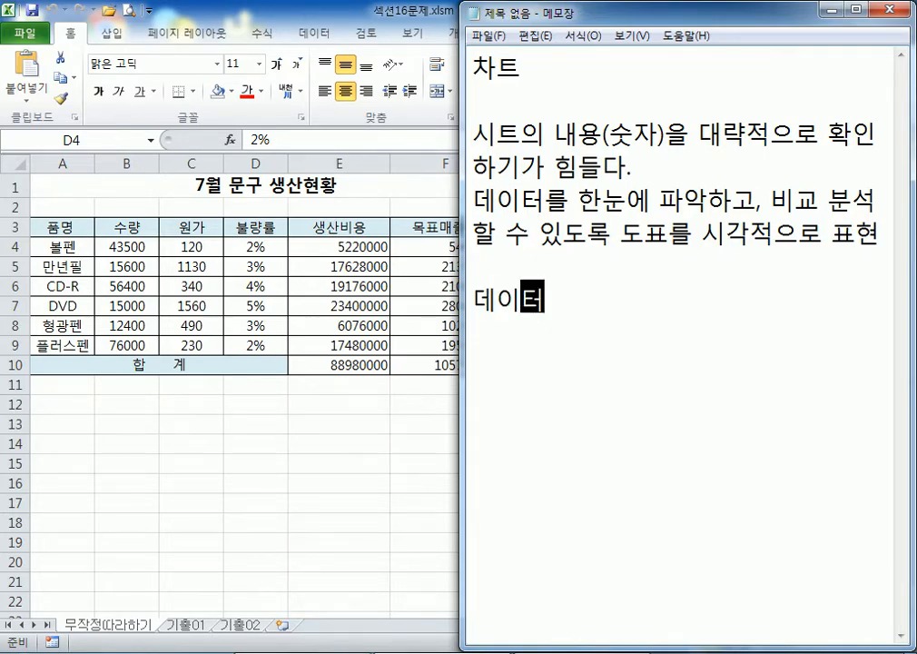
{"action": "type", "text": "를 주고, "}
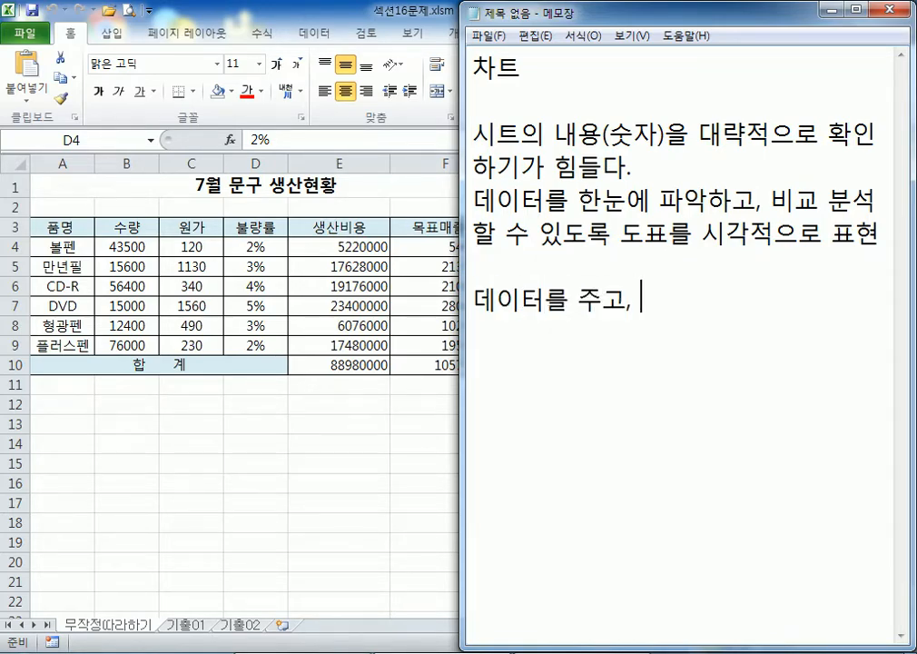
{"action": "type", "text": "차트를 생성"}
{"action": "key", "text": "Return"}
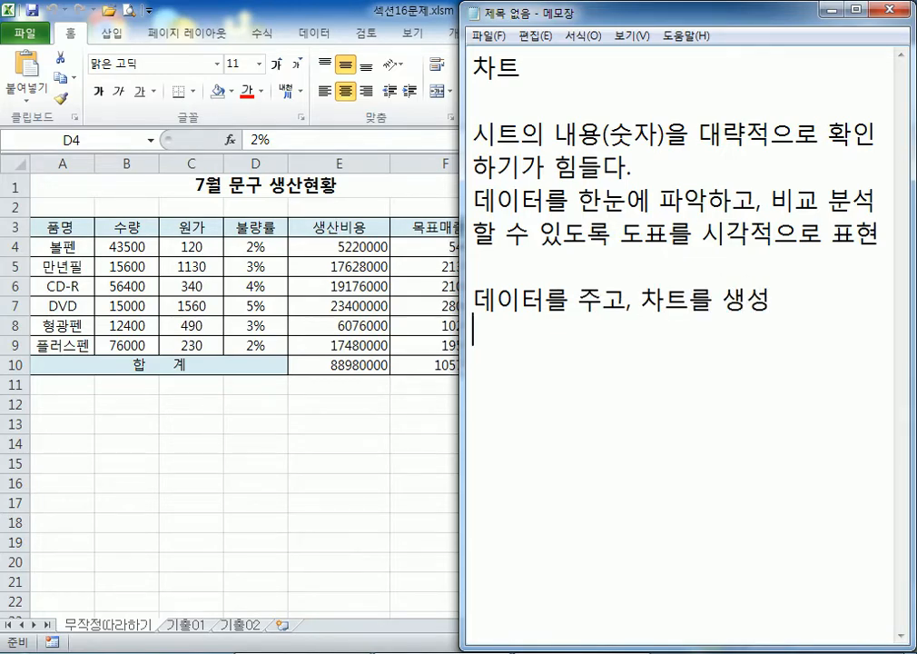
{"action": "type", "text": "기존의"}
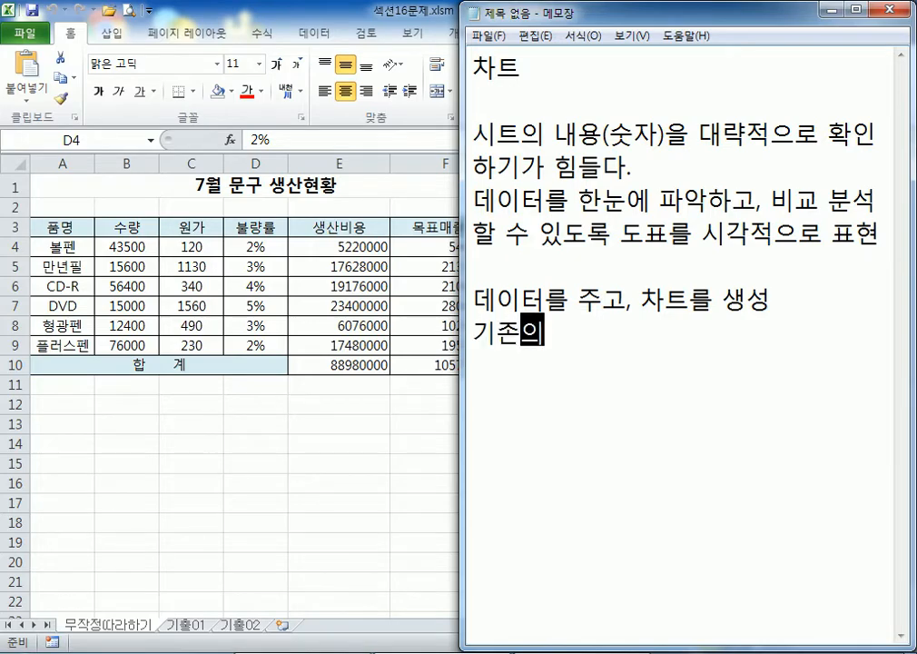
{"action": "type", "text": " 차트를 수정"}
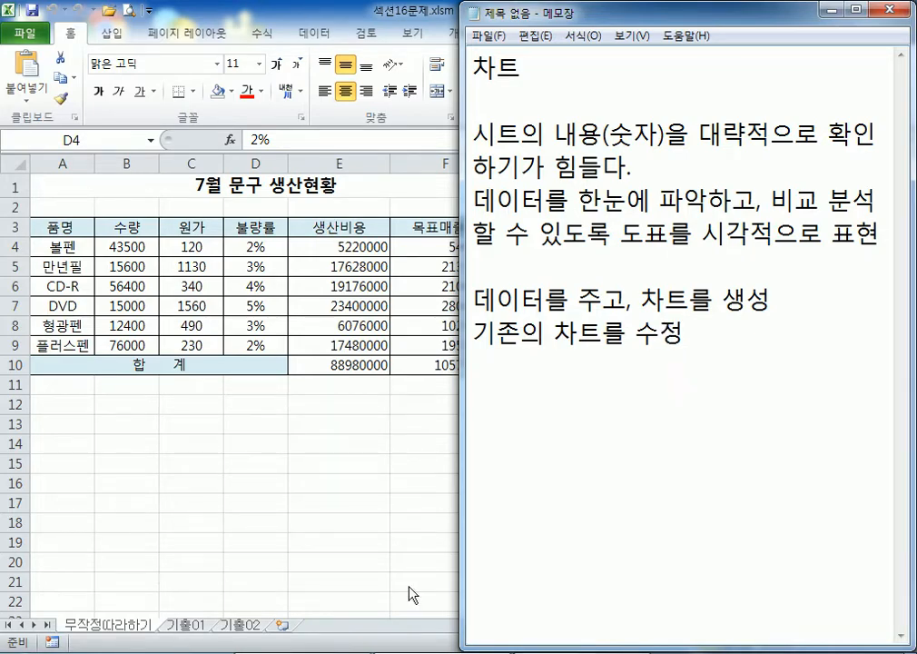
Step: Switch to Excel and look over the blank area below the production table, around B14:F19
{"action": "key", "text": "alt+Tab"}
{"action": "scroll", "coordinate": [136, 435], "scroll_direction": "down", "scroll_amount": 6}
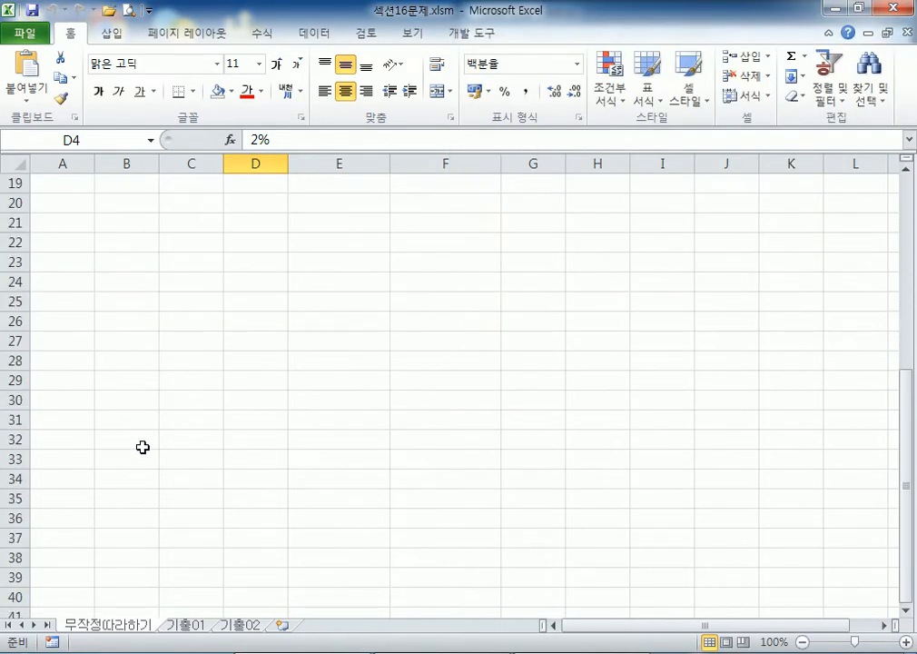
{"action": "scroll", "coordinate": [143, 447], "scroll_direction": "up", "scroll_amount": 6}
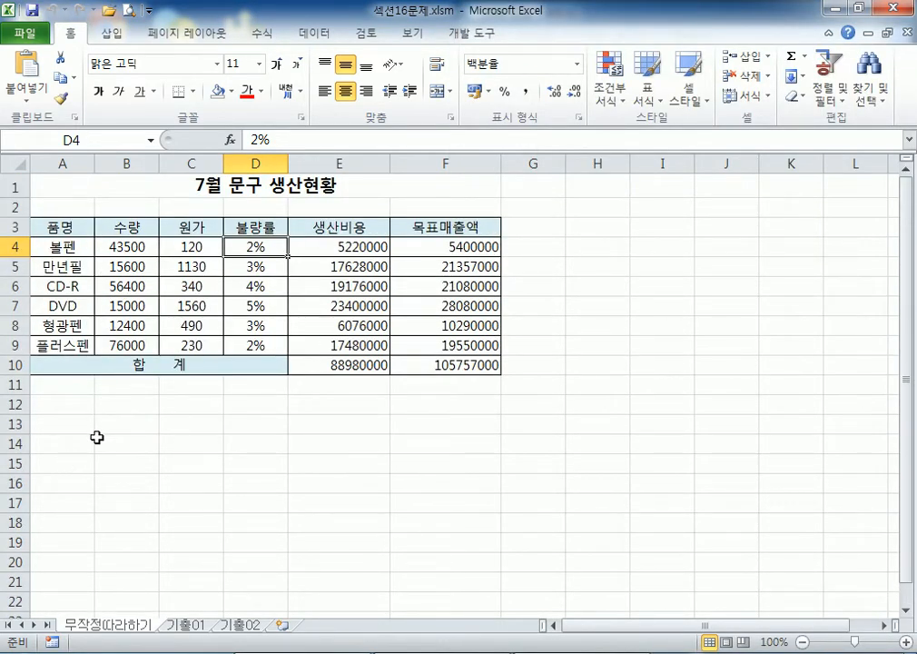
{"action": "left_click_drag", "start_coordinate": [96, 438], "coordinate": [446, 547]}
{"action": "left_click", "coordinate": [191, 466]}
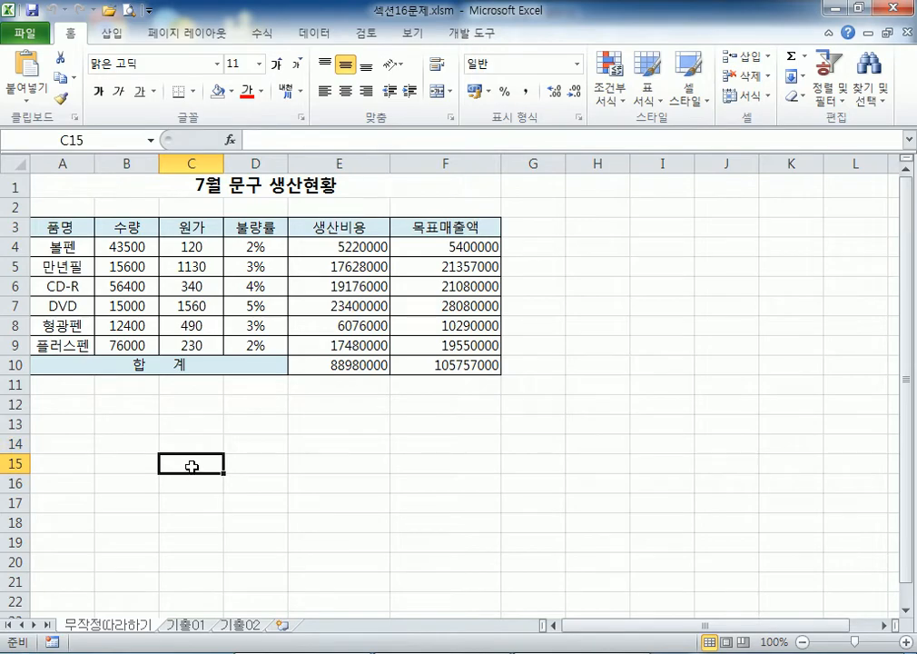
Step: Look over the data tables and existing column charts on the 기출01 and 기출02 sheets
{"action": "left_click", "coordinate": [185, 625]}
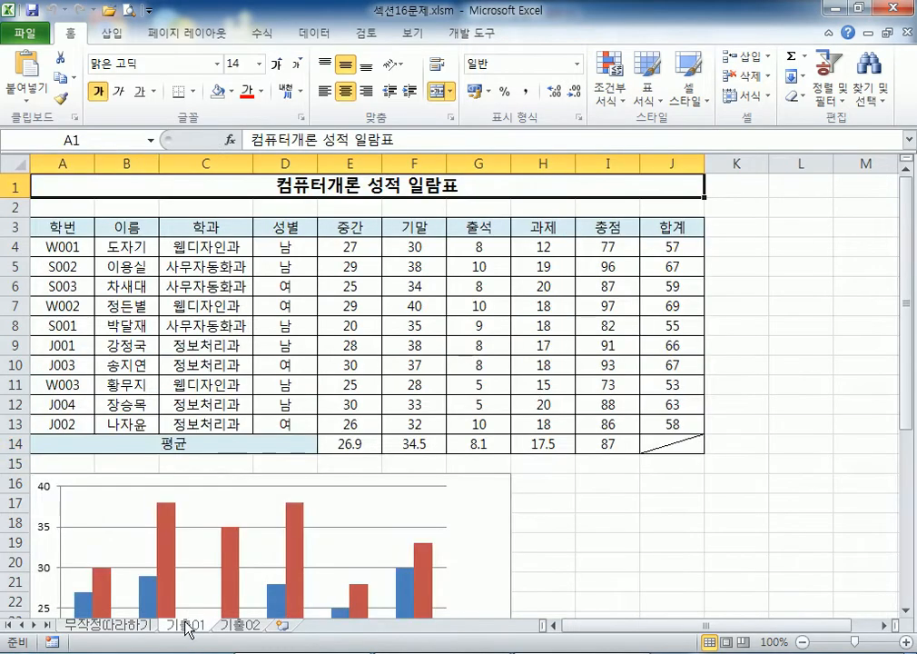
{"action": "scroll", "coordinate": [309, 419], "scroll_direction": "down", "scroll_amount": 3}
{"action": "scroll", "coordinate": [309, 419], "scroll_direction": "down", "scroll_amount": 1}
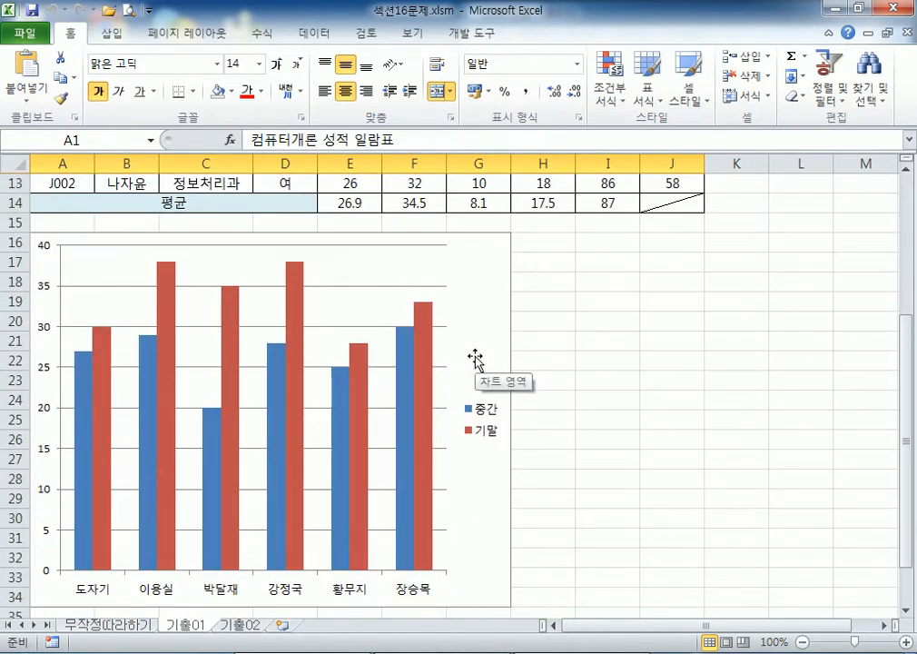
{"action": "scroll", "coordinate": [316, 359], "scroll_direction": "up", "scroll_amount": 3}
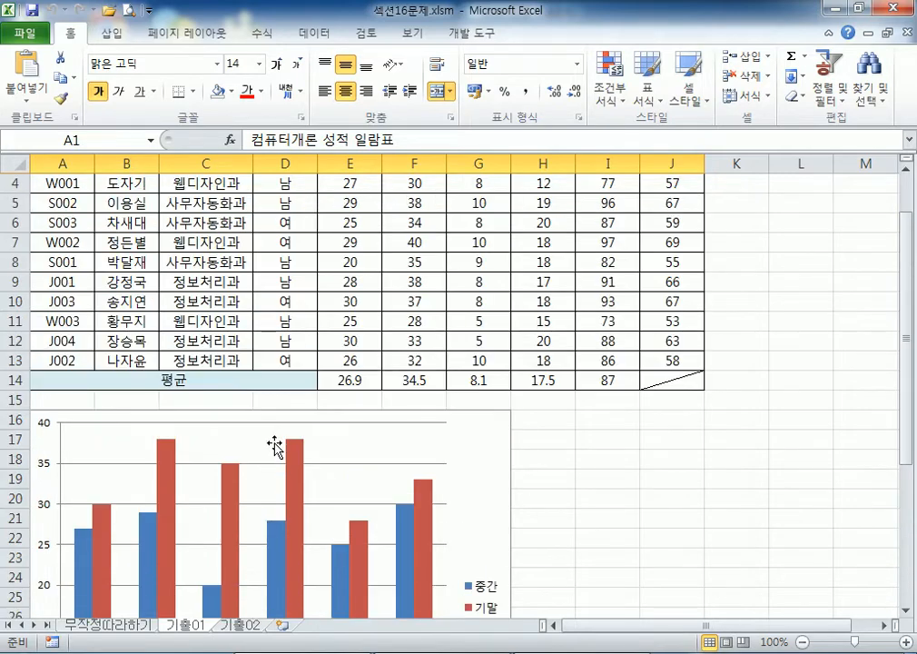
{"action": "left_click", "coordinate": [229, 595]}
{"action": "left_click", "coordinate": [241, 625]}
{"action": "scroll", "coordinate": [439, 439], "scroll_direction": "down", "scroll_amount": 6}
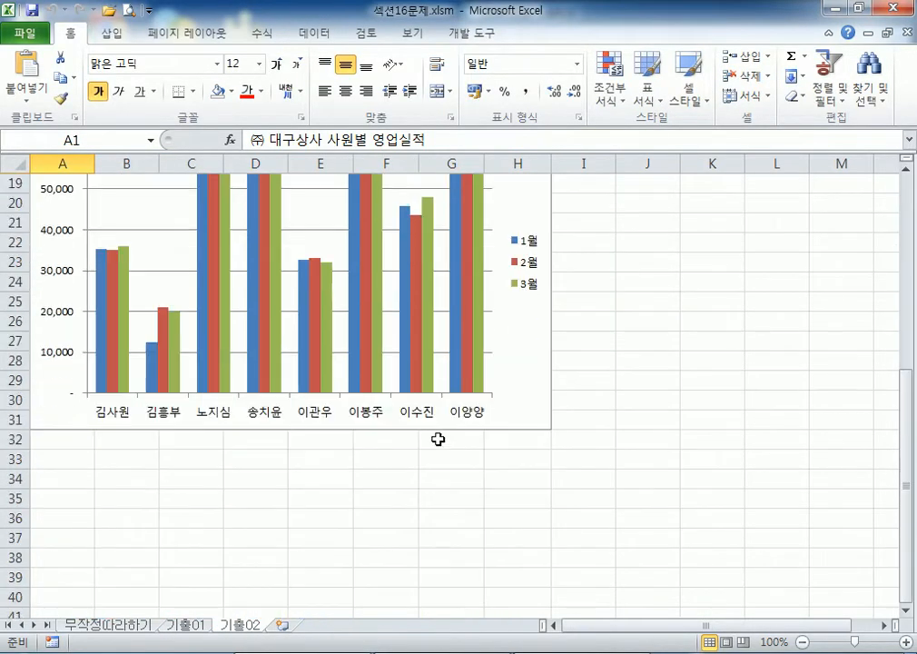
{"action": "scroll", "coordinate": [440, 438], "scroll_direction": "up", "scroll_amount": 6}
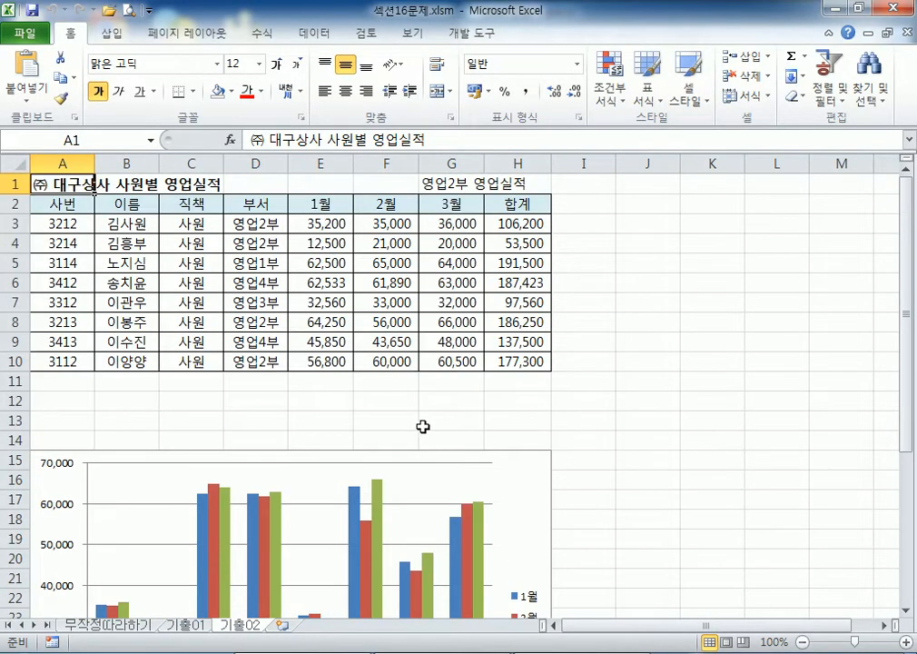
Step: Switch to Notepad and append "(요소를 추가," to the note line "기존의 차트를 수정"
{"action": "key", "text": "alt+Tab"}
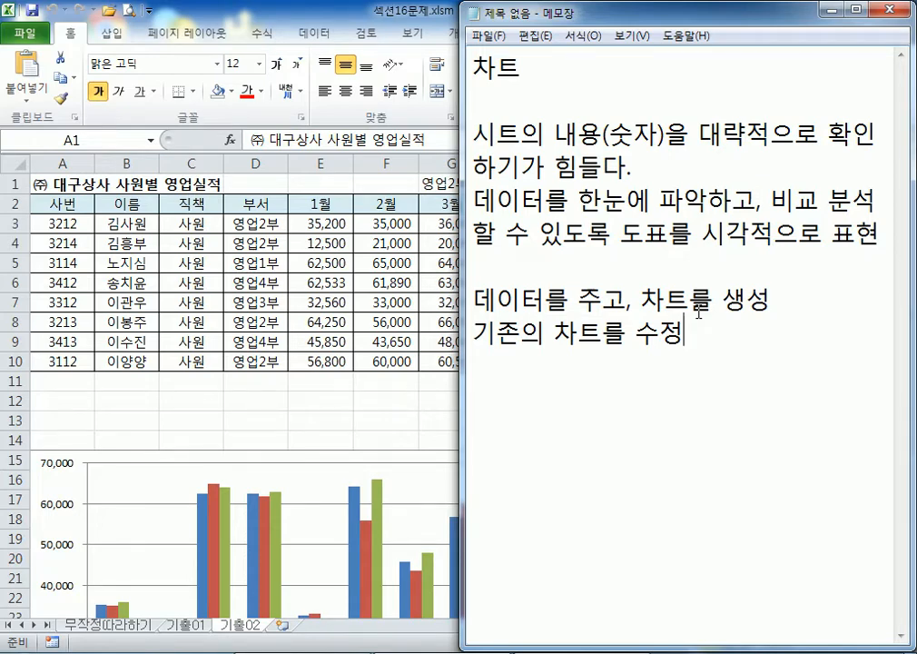
{"action": "type", "text": "(ㅇㅇ"}
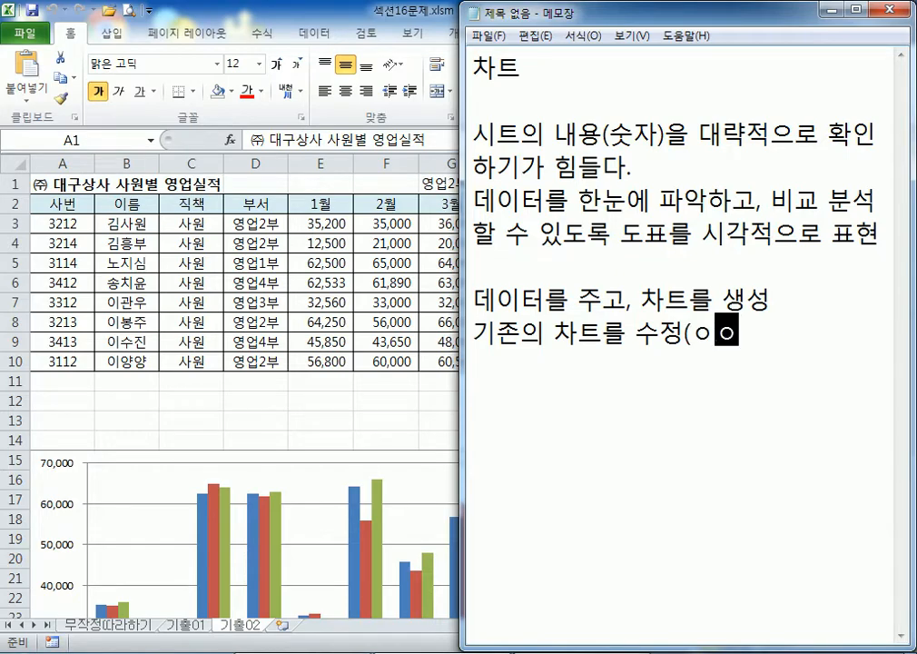
{"action": "key", "text": "BackSpace"}
{"action": "key", "text": "BackSpace"}
{"action": "type", "text": "여"}
{"action": "key", "text": "BackSpace"}
{"action": "type", "text": "요소르"}
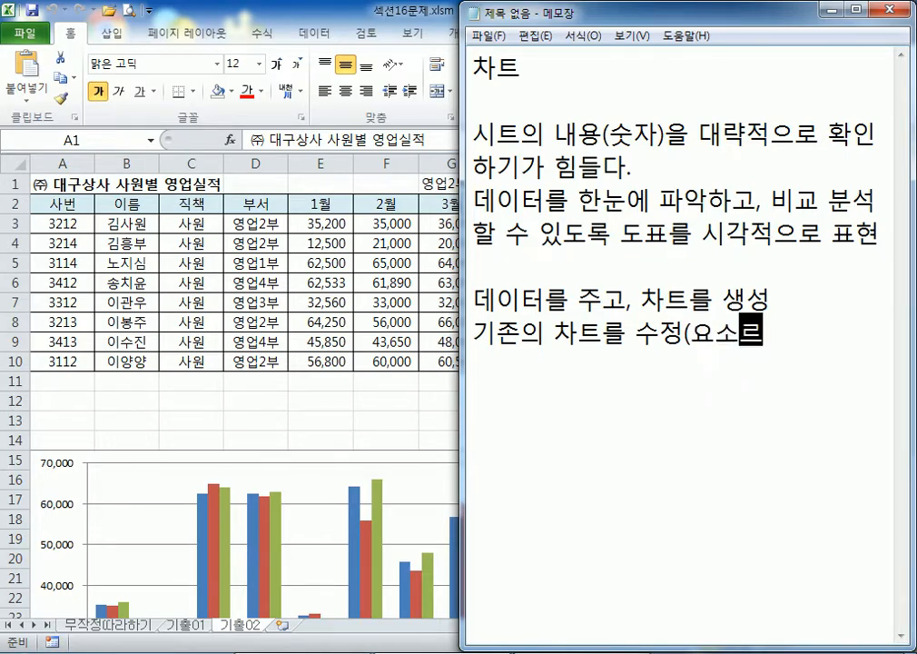
{"action": "type", "text": "ㄹ 추가,"}
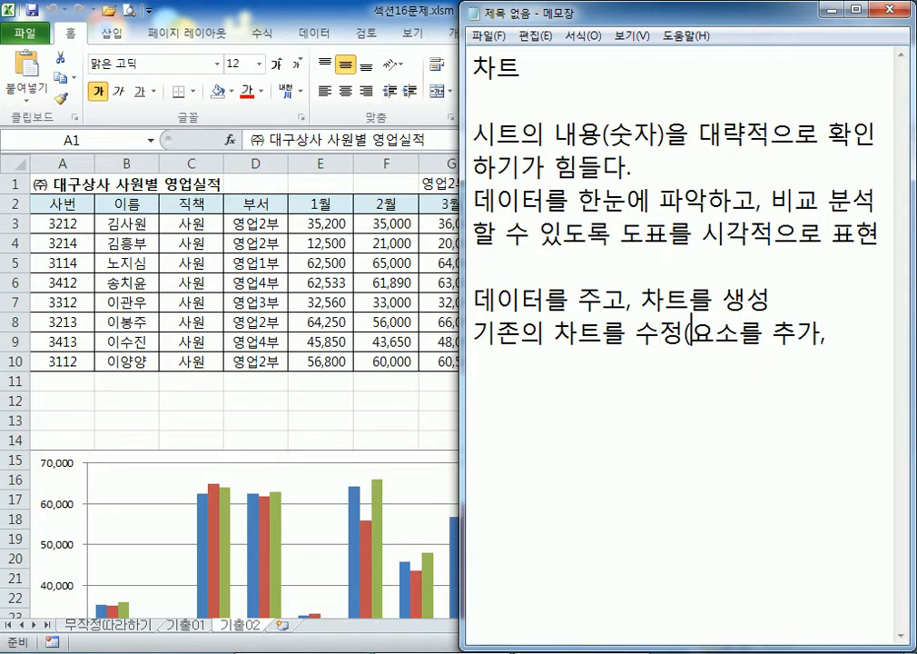
Step: Insert "/계열" after "요소" in the last note line and add "삭제" after "추가,"
{"action": "left_click", "coordinate": [734, 334]}
{"action": "type", "text": "/계여ㅑ"}
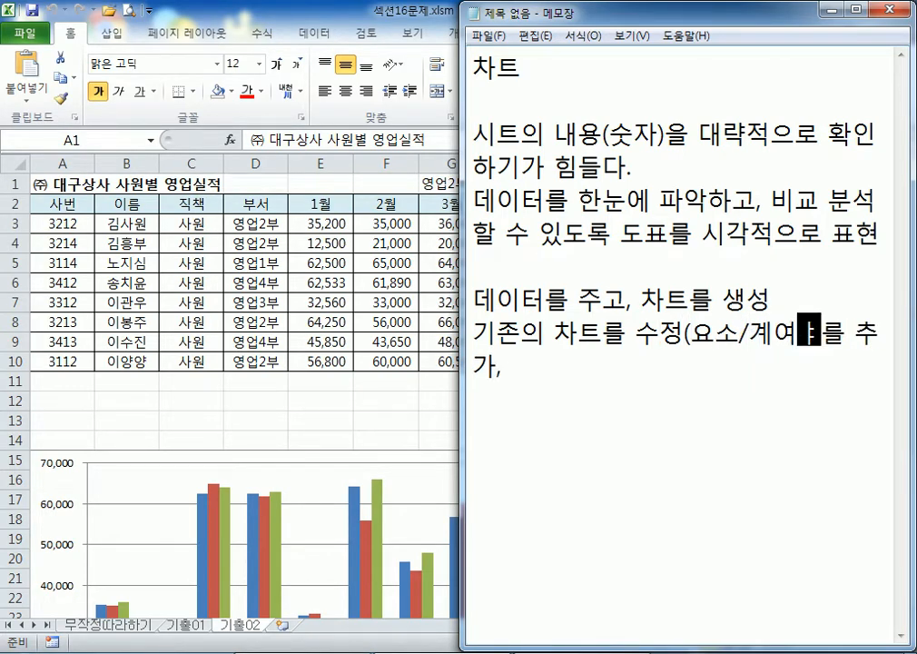
{"action": "key", "text": "BackSpace"}
{"action": "key", "text": "BackSpace"}
{"action": "type", "text": "열"}
{"action": "key", "text": "End"}
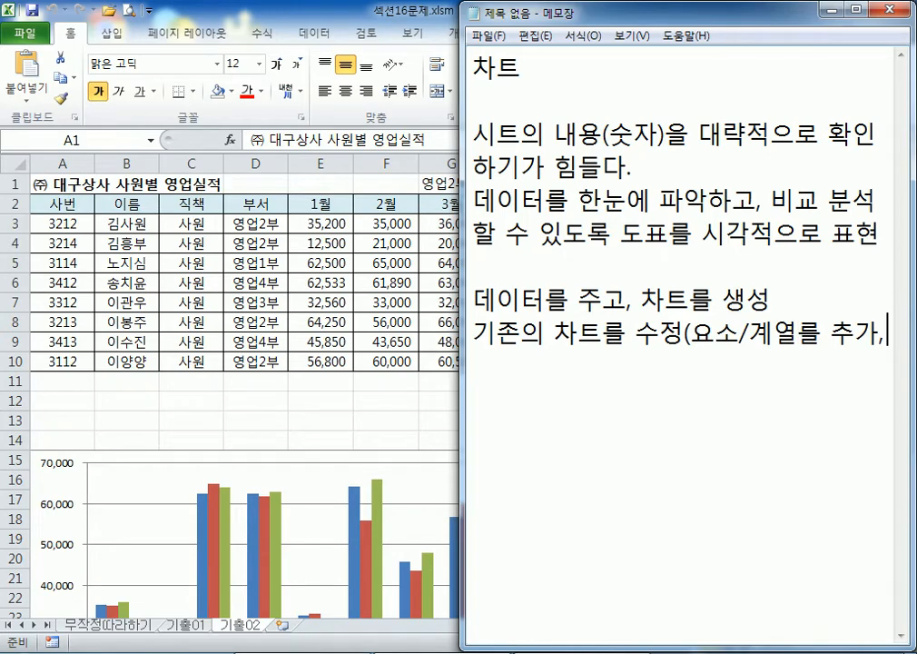
{"action": "key", "text": "Return"}
{"action": "type", "text": "삭제"}
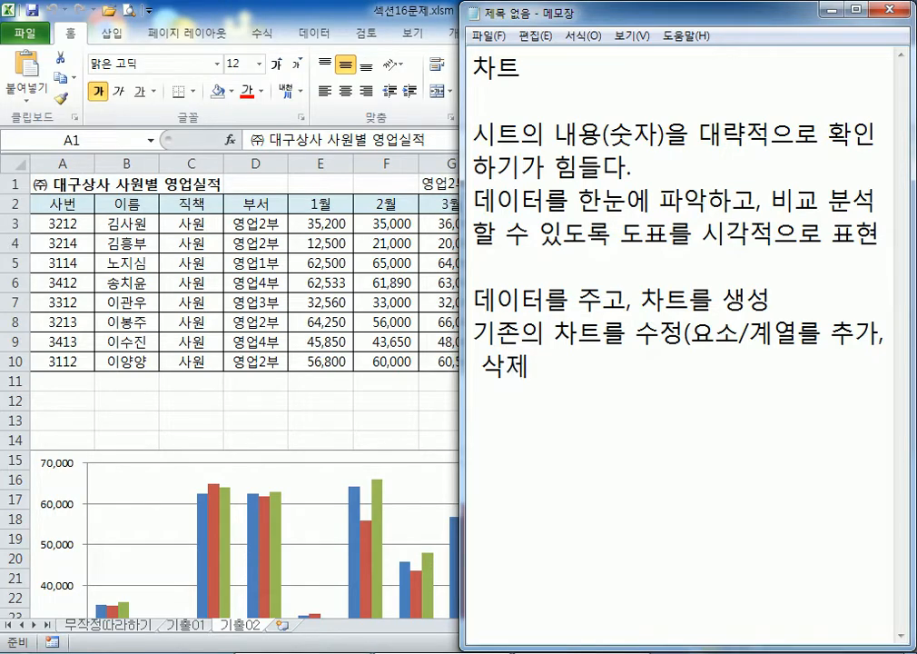
Step: Switch to Excel and examine the 기출01 chart against the table's 출석, 과제 and 중간 columns
{"action": "left_click", "coordinate": [187, 626]}
{"action": "scroll", "coordinate": [532, 454], "scroll_direction": "down", "scroll_amount": 5}
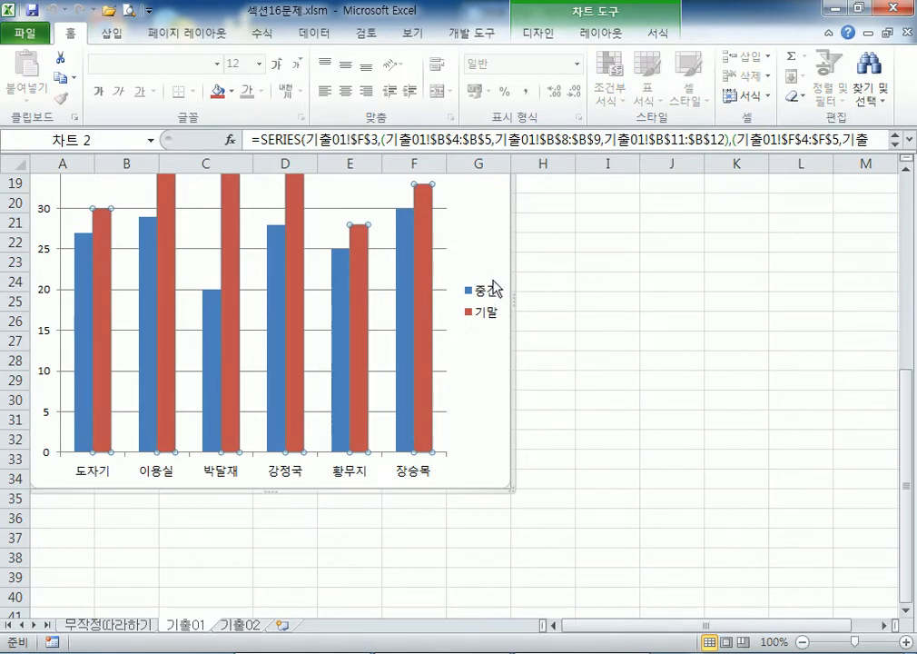
{"action": "scroll", "coordinate": [528, 390], "scroll_direction": "up", "scroll_amount": 3}
{"action": "scroll", "coordinate": [528, 391], "scroll_direction": "up", "scroll_amount": 3}
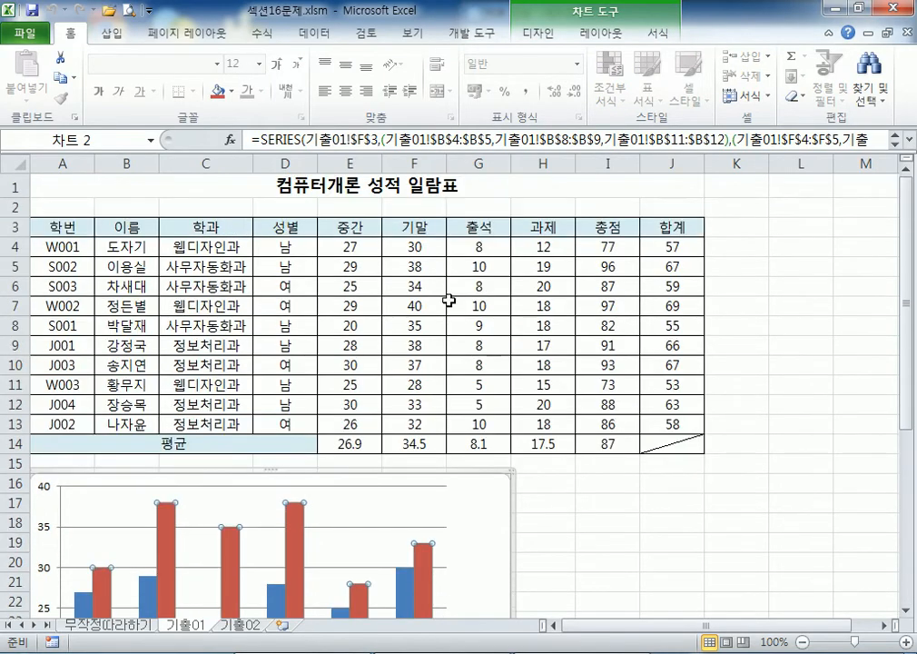
{"action": "left_click_drag", "start_coordinate": [479, 227], "coordinate": [500, 420]}
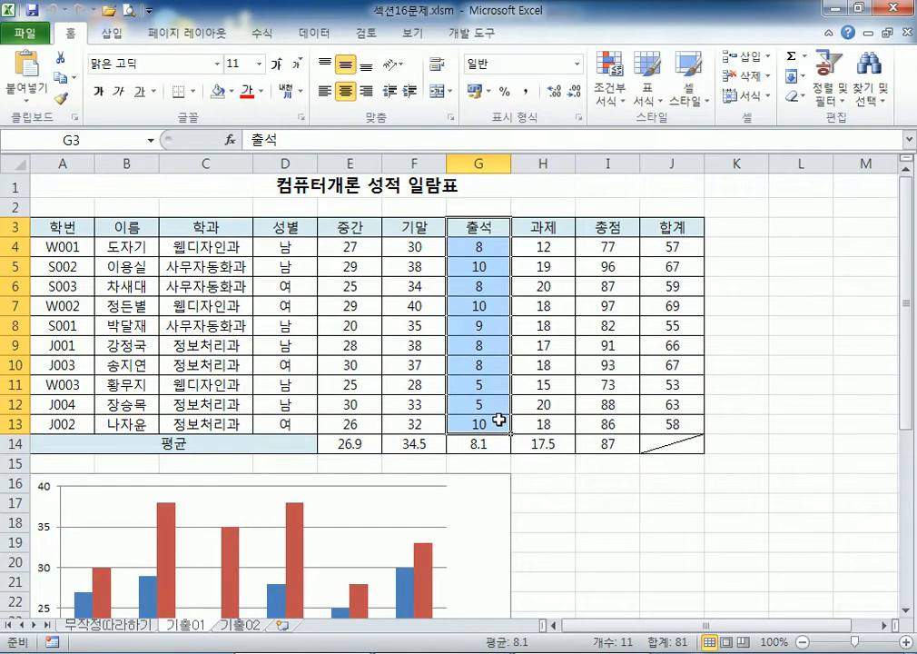
{"action": "left_click_drag", "start_coordinate": [543, 227], "coordinate": [543, 424]}
{"action": "left_click_drag", "start_coordinate": [349, 246], "coordinate": [352, 345]}
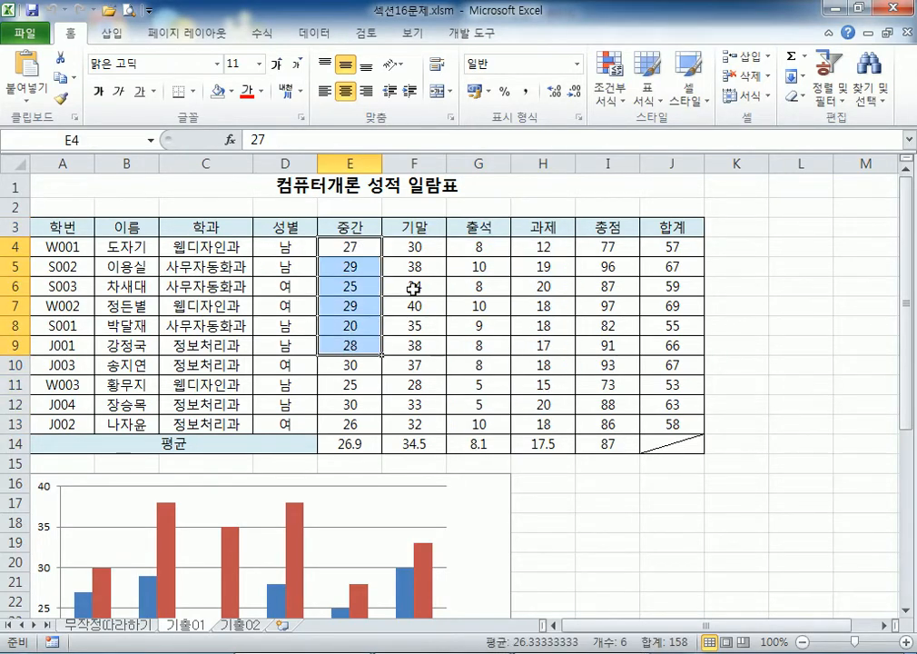
Step: Compare the 기출01 chart's legend series with the 중간 and 출석 data as examples of existing and addable series
{"action": "scroll", "coordinate": [429, 262], "scroll_direction": "down", "scroll_amount": 5}
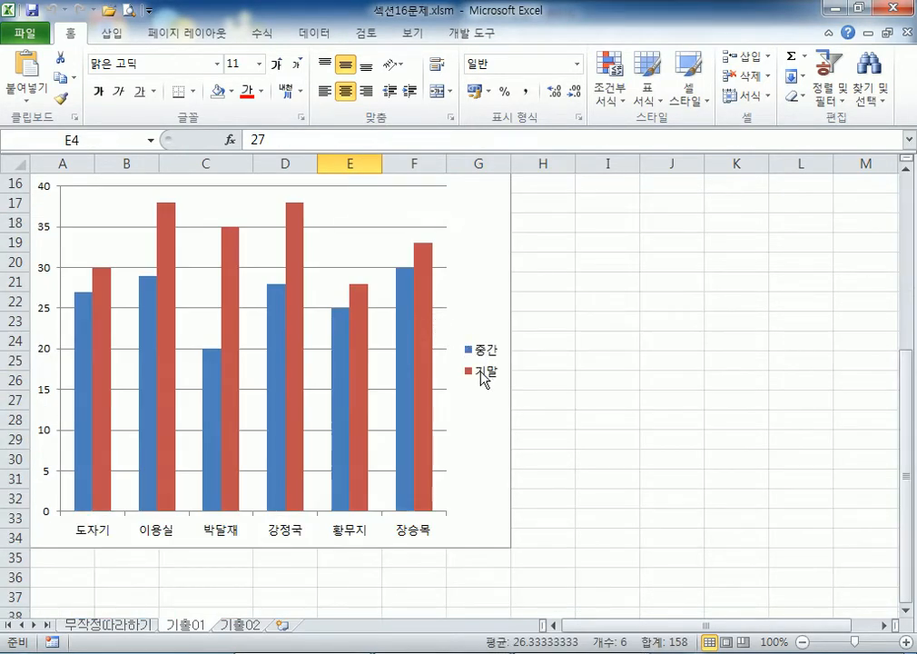
{"action": "left_click", "coordinate": [471, 268]}
{"action": "scroll", "coordinate": [470, 292], "scroll_direction": "up", "scroll_amount": 3}
{"action": "scroll", "coordinate": [469, 292], "scroll_direction": "up", "scroll_amount": 2}
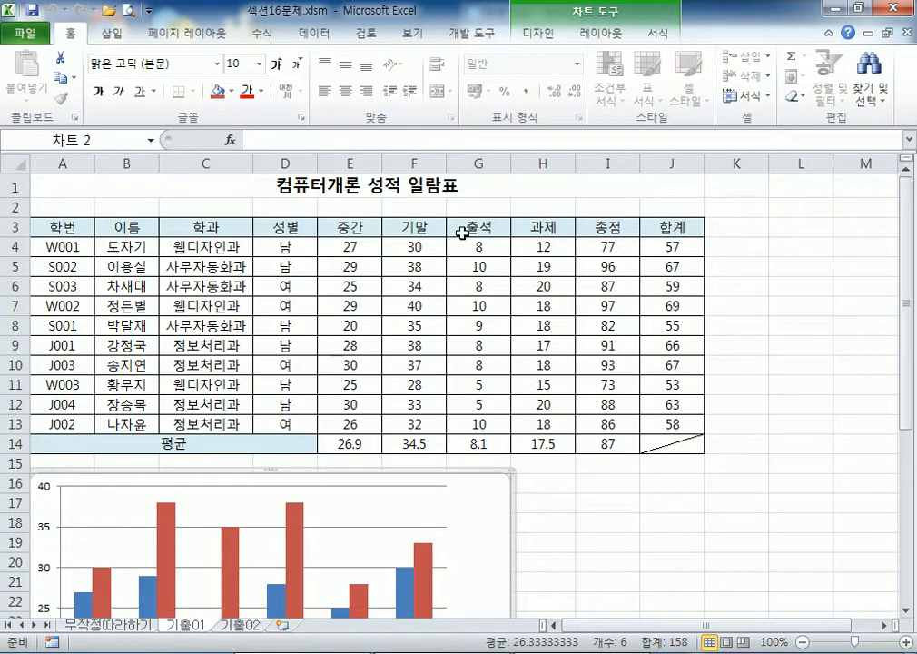
{"action": "left_click_drag", "start_coordinate": [467, 229], "coordinate": [480, 408]}
{"action": "scroll", "coordinate": [508, 434], "scroll_direction": "down", "scroll_amount": 4}
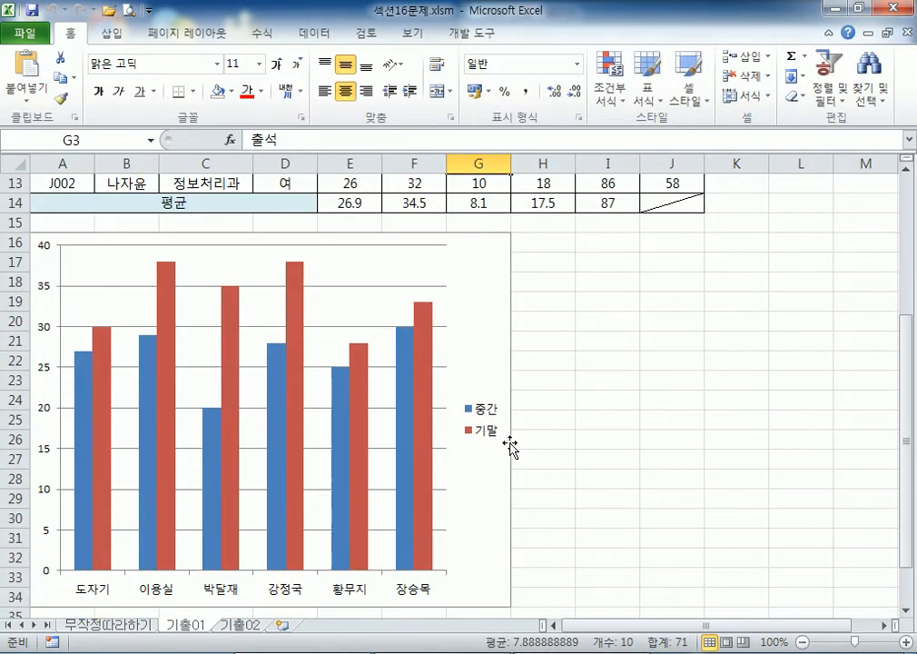
{"action": "scroll", "coordinate": [493, 445], "scroll_direction": "up", "scroll_amount": 4}
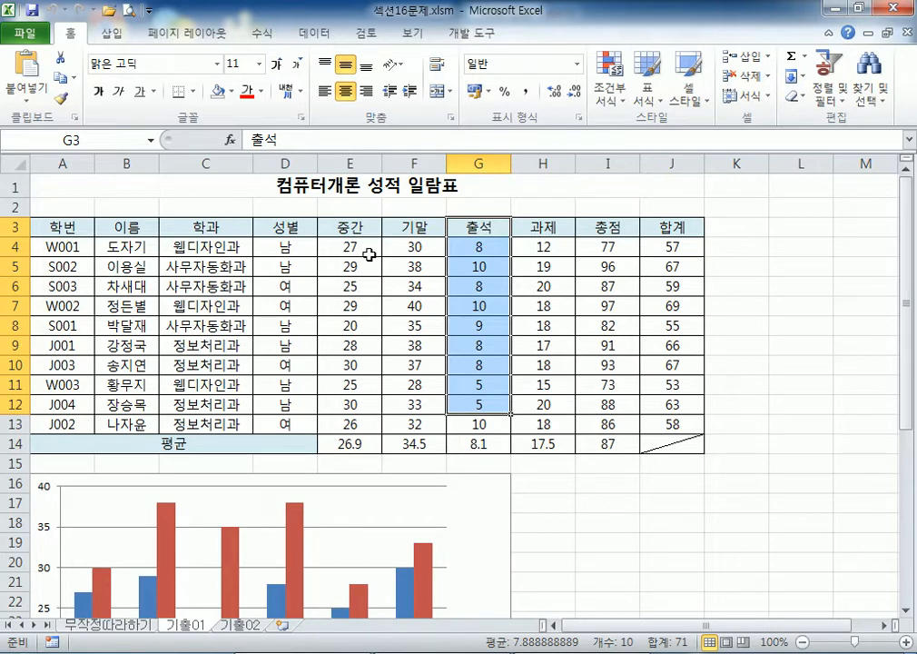
{"action": "left_click_drag", "start_coordinate": [353, 226], "coordinate": [353, 383]}
{"action": "left_click_drag", "start_coordinate": [473, 238], "coordinate": [489, 397]}
Step: On the 기출02 sheet, examine how the chart relates to the 1월 and 2월 columns and employee rows 7 to 9
{"action": "left_click", "coordinate": [241, 626]}
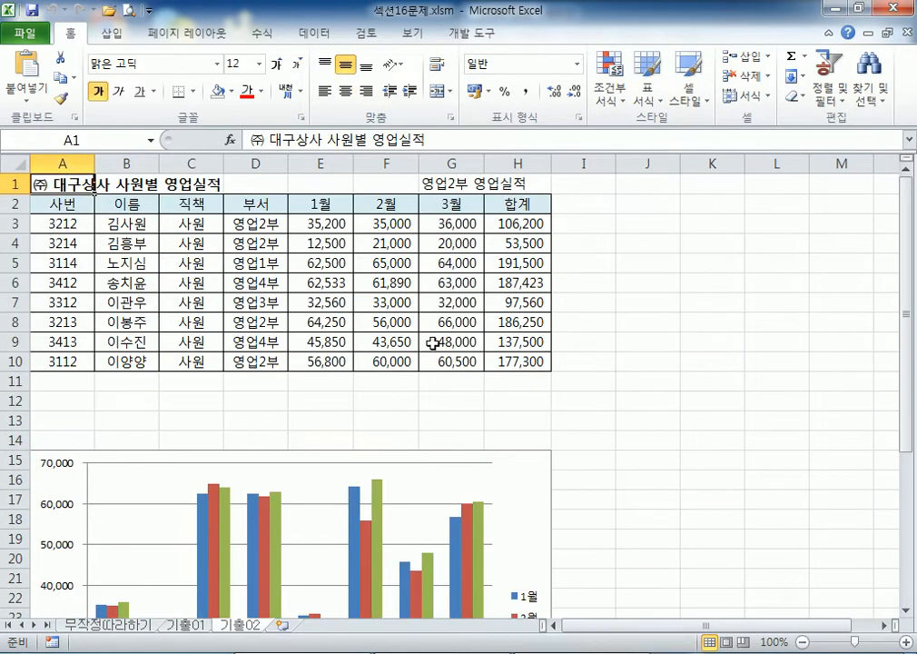
{"action": "scroll", "coordinate": [522, 358], "scroll_direction": "down", "scroll_amount": 4}
{"action": "scroll", "coordinate": [516, 358], "scroll_direction": "up", "scroll_amount": 3}
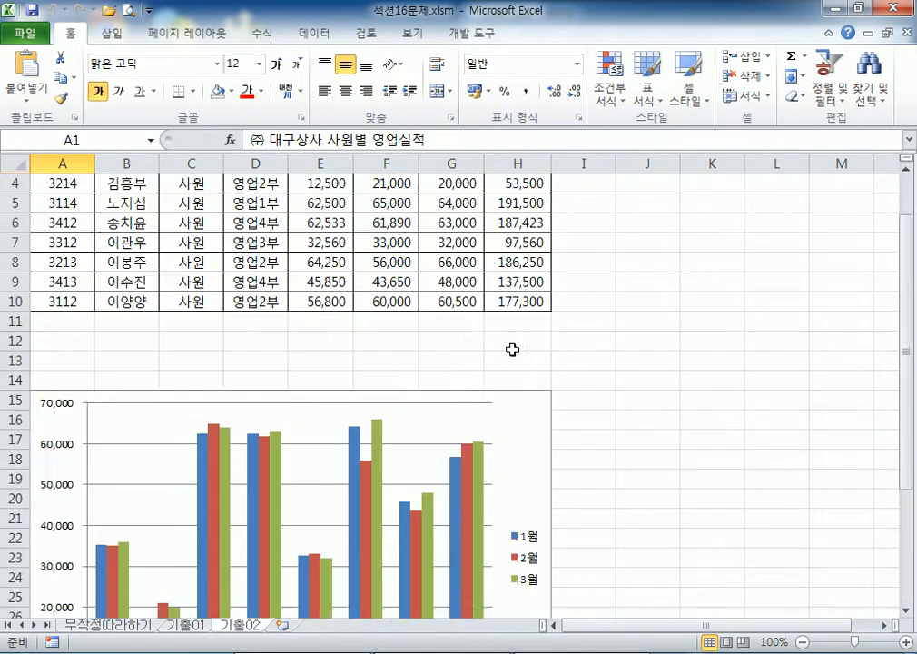
{"action": "scroll", "coordinate": [513, 349], "scroll_direction": "up", "scroll_amount": 3}
{"action": "left_click_drag", "start_coordinate": [320, 203], "coordinate": [320, 361]}
{"action": "left_click_drag", "start_coordinate": [372, 203], "coordinate": [386, 322]}
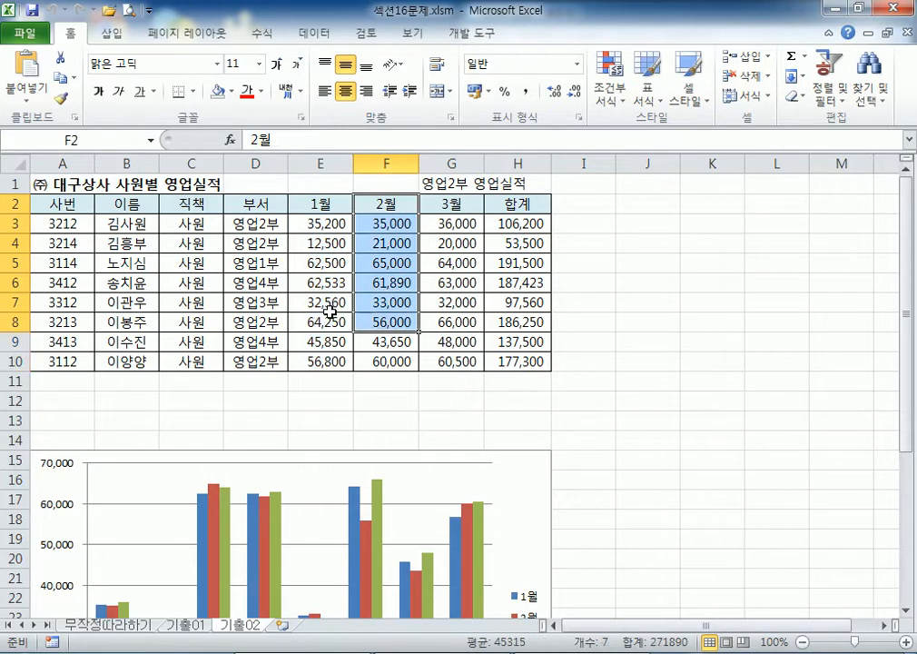
{"action": "left_click_drag", "start_coordinate": [119, 300], "coordinate": [491, 301]}
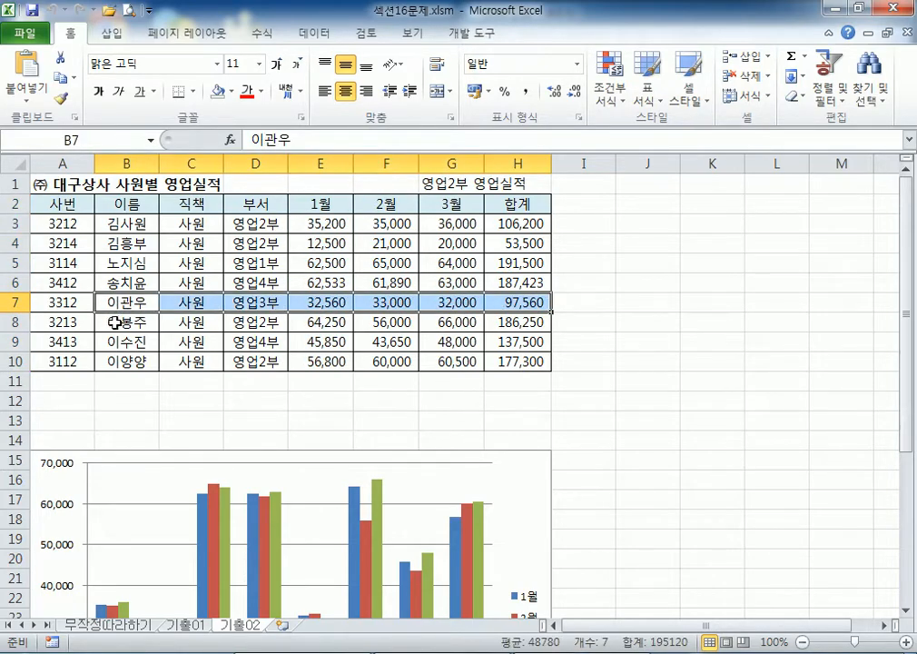
{"action": "left_click_drag", "start_coordinate": [115, 322], "coordinate": [509, 344]}
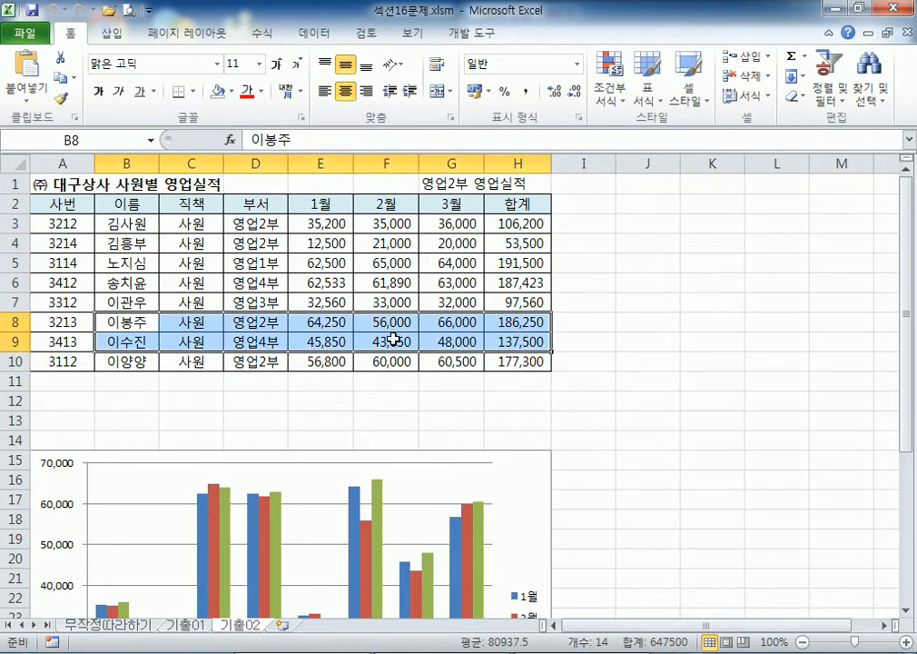
Step: Examine the 기출02 departments in D3, D5 and D6 and compare row 5 with the 1월 and 2월 columns as chart data
{"action": "left_click", "coordinate": [269, 222]}
{"action": "scroll", "coordinate": [287, 284], "scroll_direction": "down", "scroll_amount": 5}
{"action": "scroll", "coordinate": [285, 284], "scroll_direction": "up", "scroll_amount": 2}
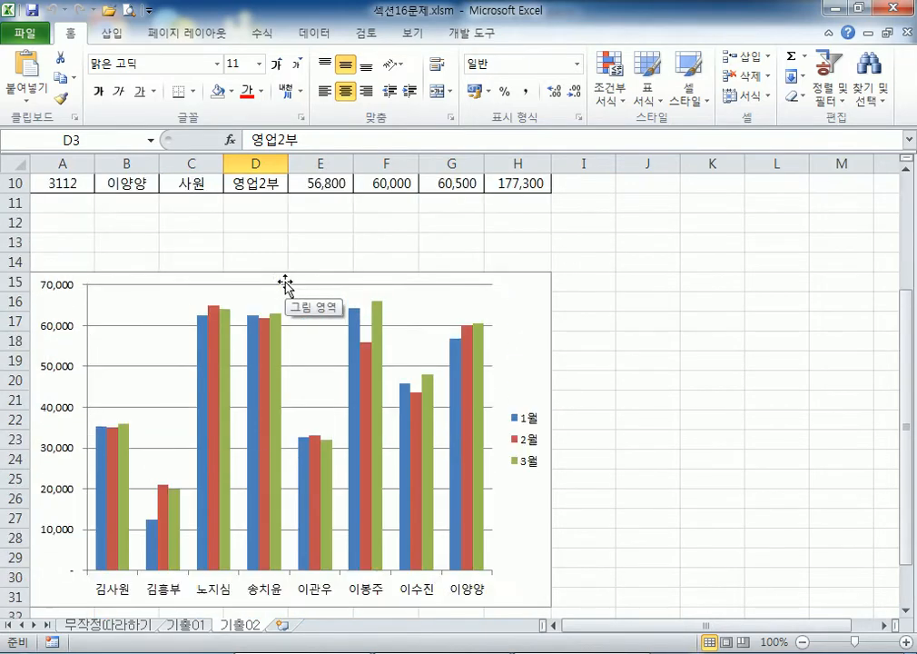
{"action": "scroll", "coordinate": [285, 284], "scroll_direction": "up", "scroll_amount": 3}
{"action": "left_click", "coordinate": [266, 263]}
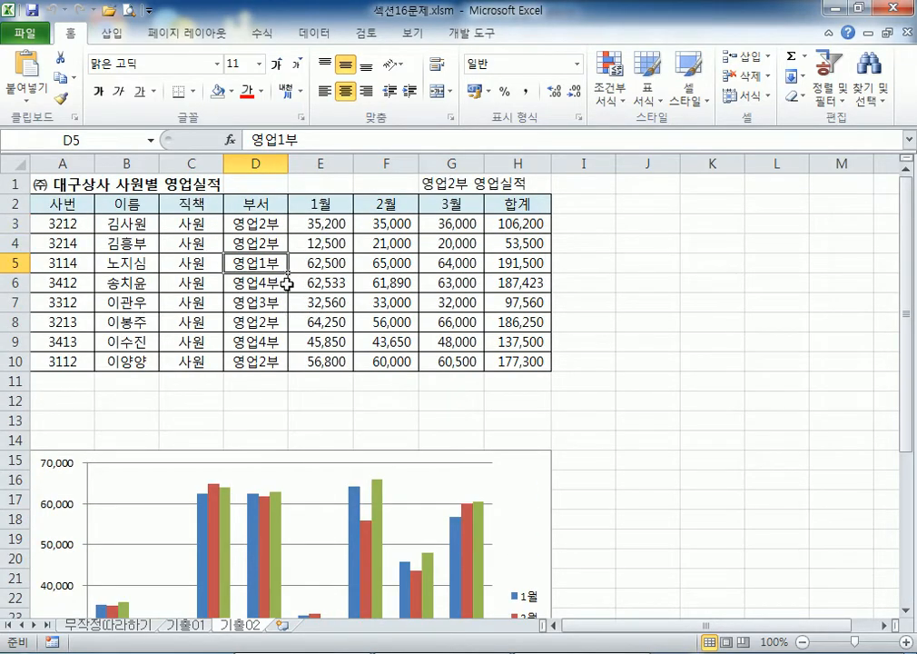
{"action": "left_click", "coordinate": [285, 284]}
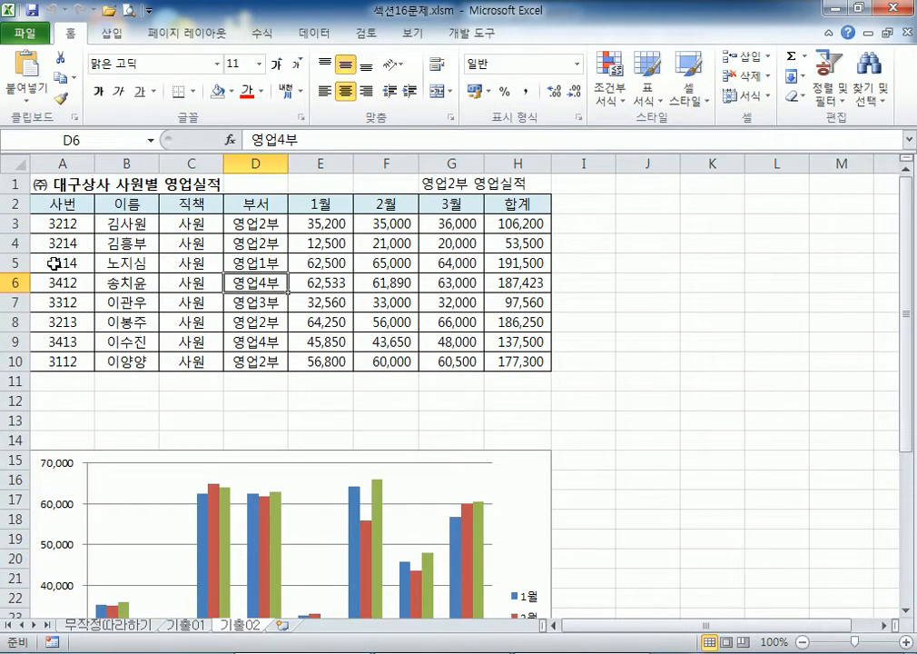
{"action": "left_click", "coordinate": [7, 262]}
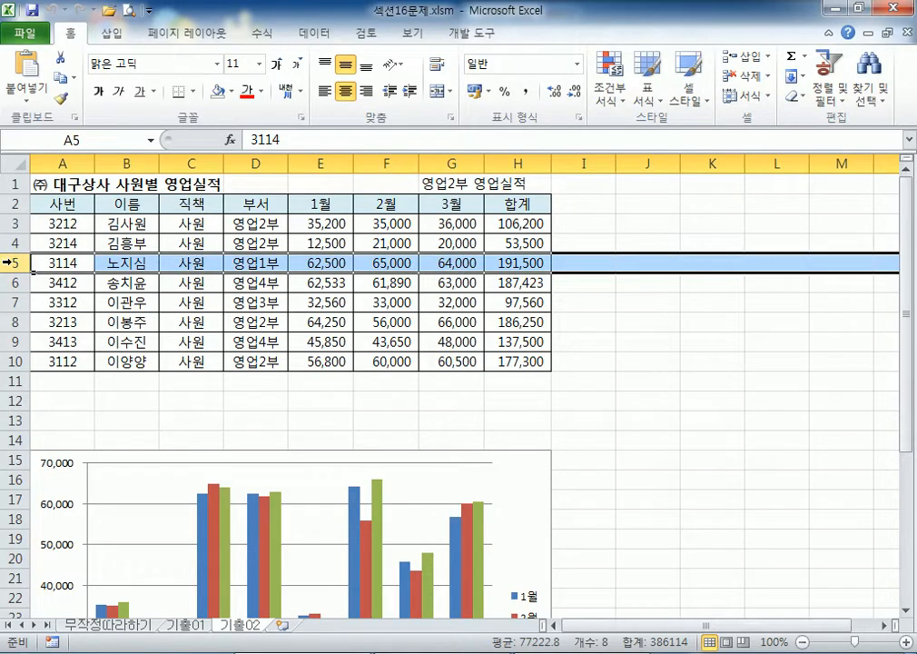
{"action": "left_click", "coordinate": [309, 163]}
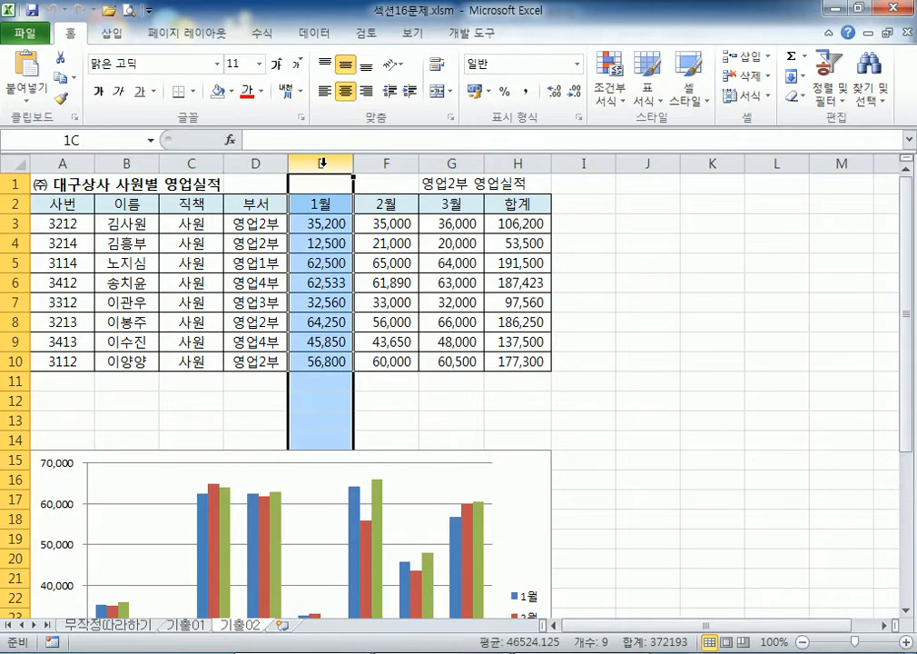
{"action": "left_click", "coordinate": [369, 159]}
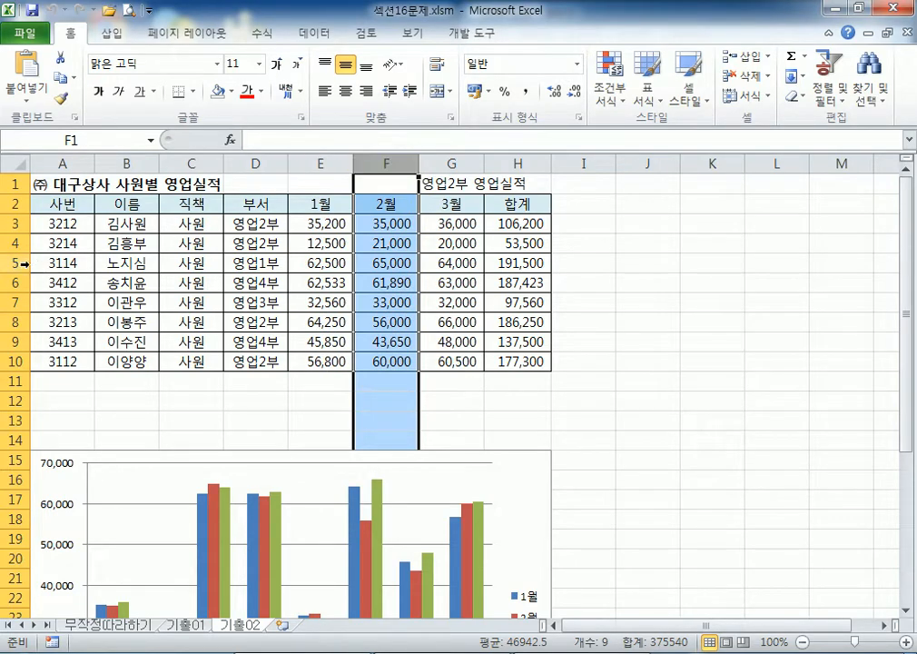
{"action": "left_click", "coordinate": [15, 263]}
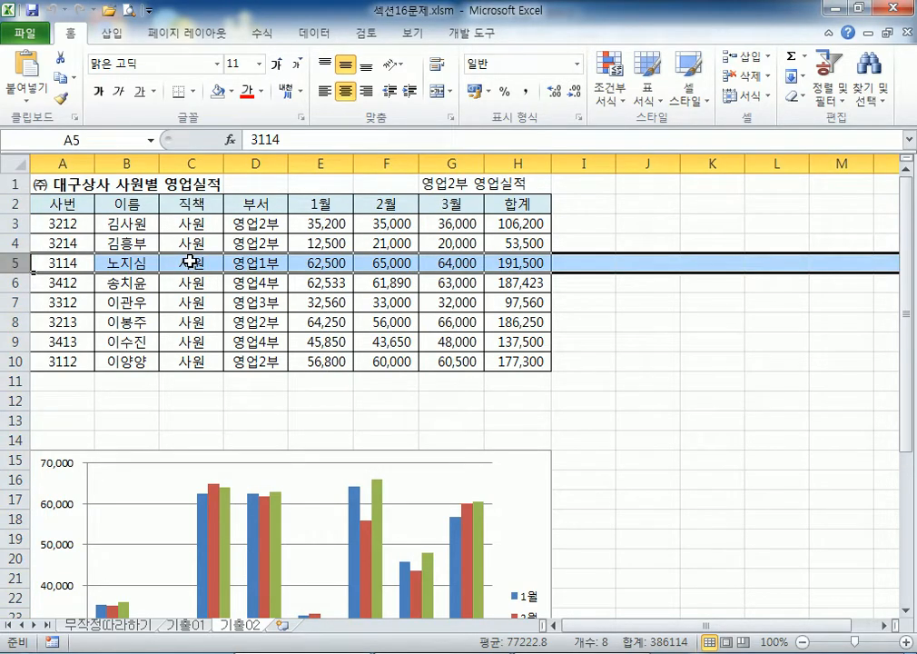
{"action": "left_click", "coordinate": [309, 282]}
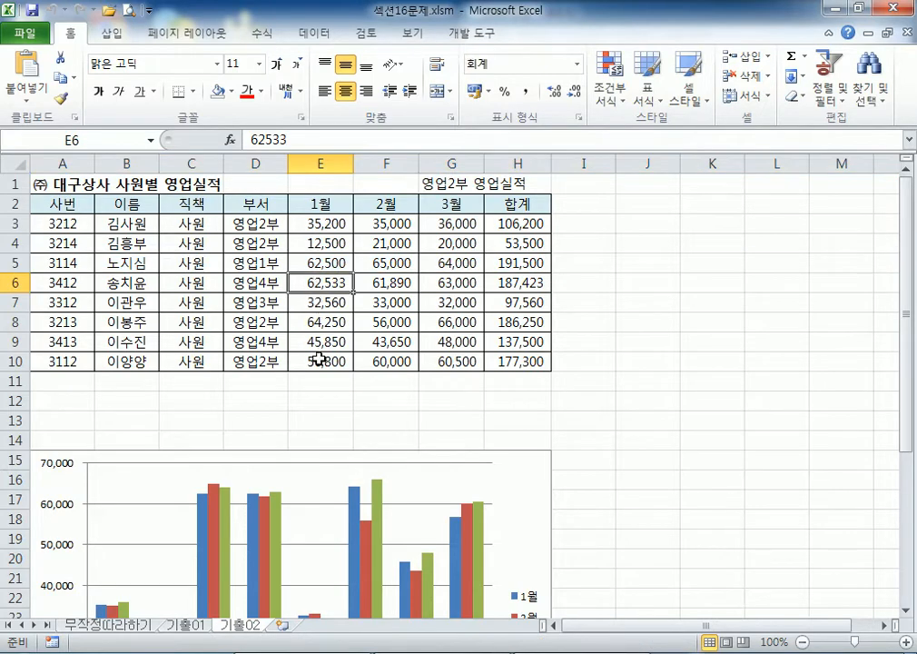
Step: Open the 무작정따라하기 sheet and select the 품명 range A3:A9 together with the 불량률 and 생산비용 range D3:E9
{"action": "left_click", "coordinate": [113, 625]}
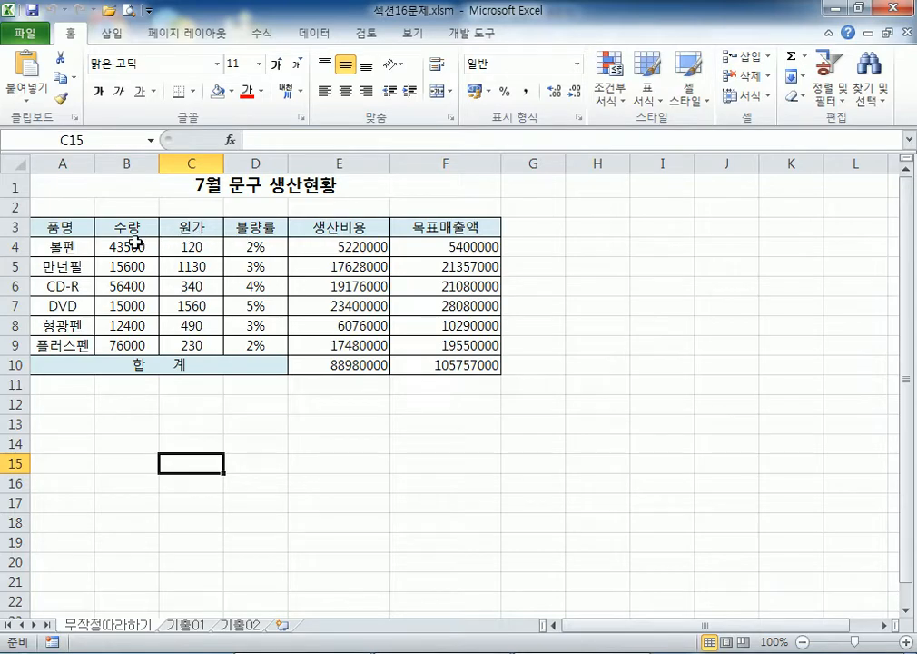
{"action": "left_click_drag", "start_coordinate": [80, 228], "coordinate": [74, 345]}
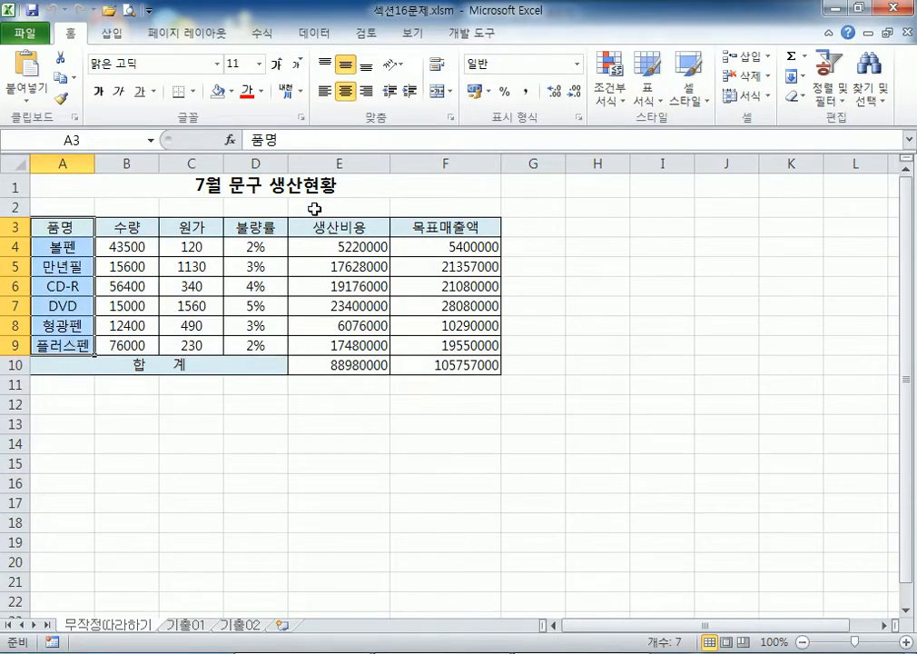
{"action": "left_click", "coordinate": [255, 229]}
{"action": "left_click_drag", "start_coordinate": [253, 226], "coordinate": [330, 349]}
{"action": "left_click_drag", "start_coordinate": [70, 226], "coordinate": [72, 345]}
{"action": "left_click_drag", "start_coordinate": [253, 227], "coordinate": [309, 347]}
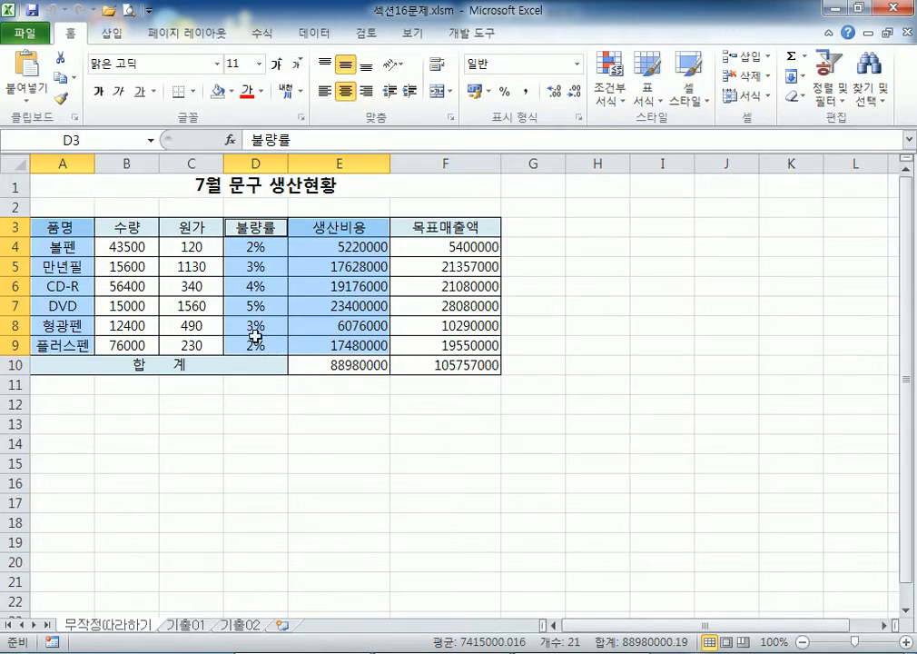
Step: Compare selecting D3:E9 alone with selecting it in addition to the 품명 cells A3:A9
{"action": "left_click_drag", "start_coordinate": [70, 227], "coordinate": [67, 344]}
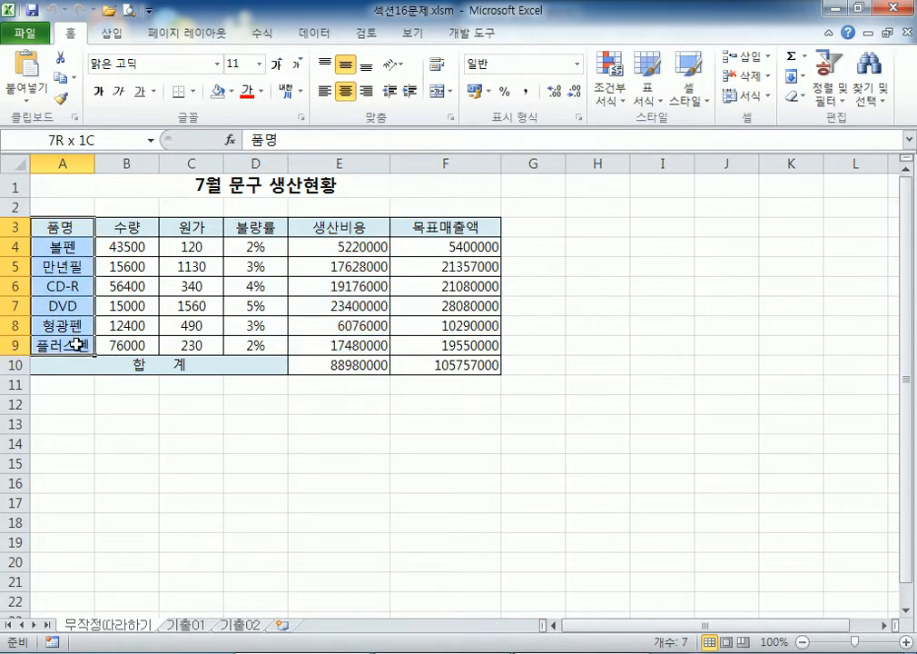
{"action": "left_click_drag", "start_coordinate": [256, 229], "coordinate": [303, 343]}
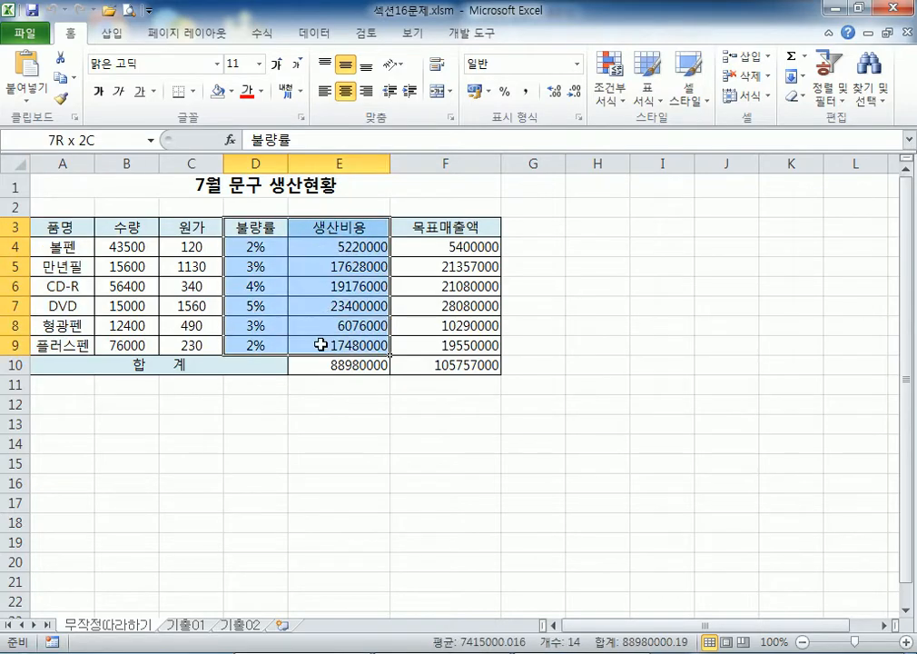
{"action": "left_click_drag", "start_coordinate": [60, 227], "coordinate": [73, 347]}
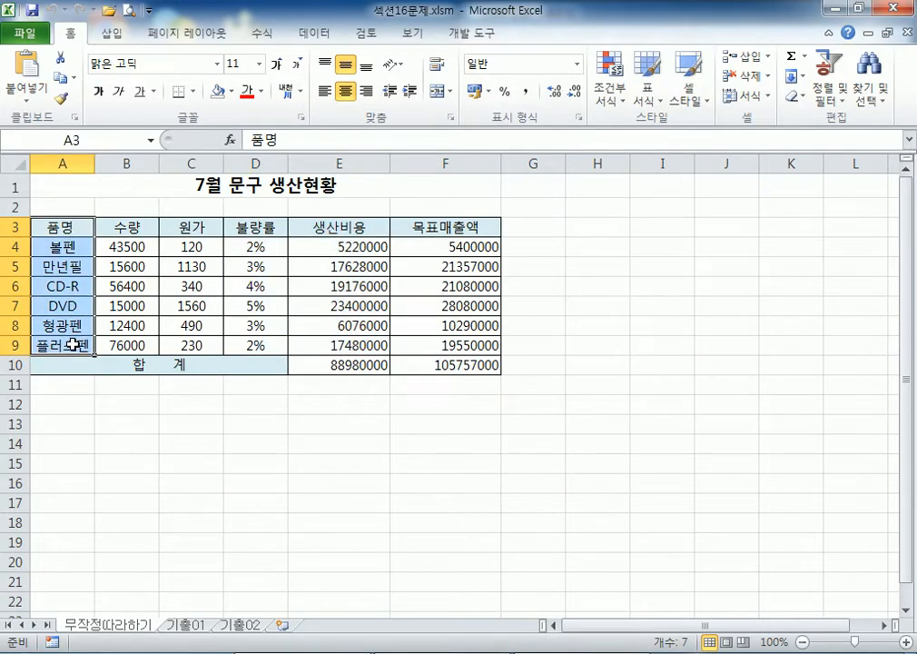
{"action": "left_click_drag", "start_coordinate": [71, 225], "coordinate": [69, 342]}
{"action": "left_click_drag", "start_coordinate": [257, 226], "coordinate": [337, 348]}
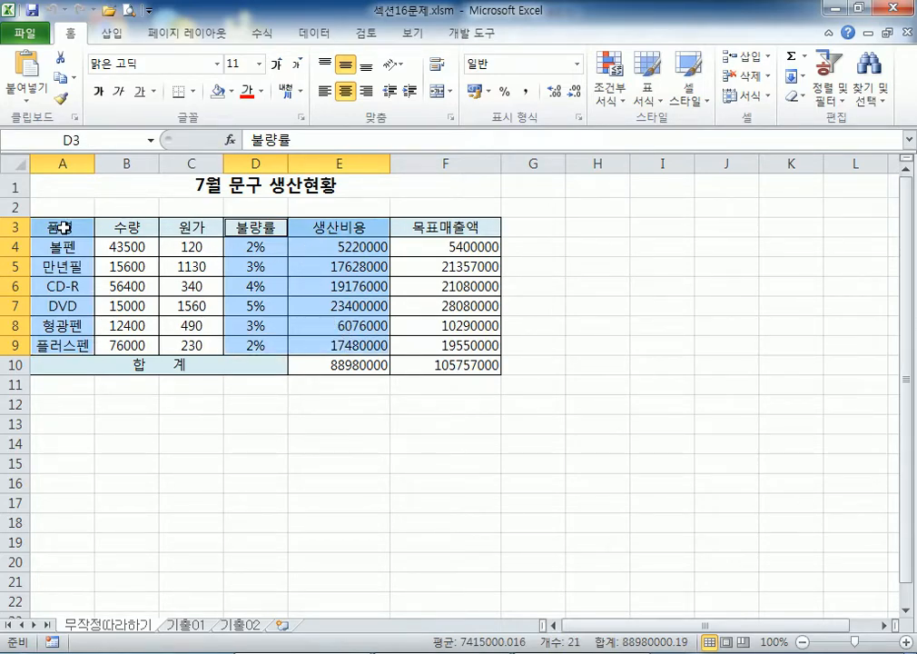
Step: Try the contiguous range A3:E9 as chart data, and replace it with only A3:A9 and D3:E9
{"action": "left_click_drag", "start_coordinate": [61, 226], "coordinate": [350, 342]}
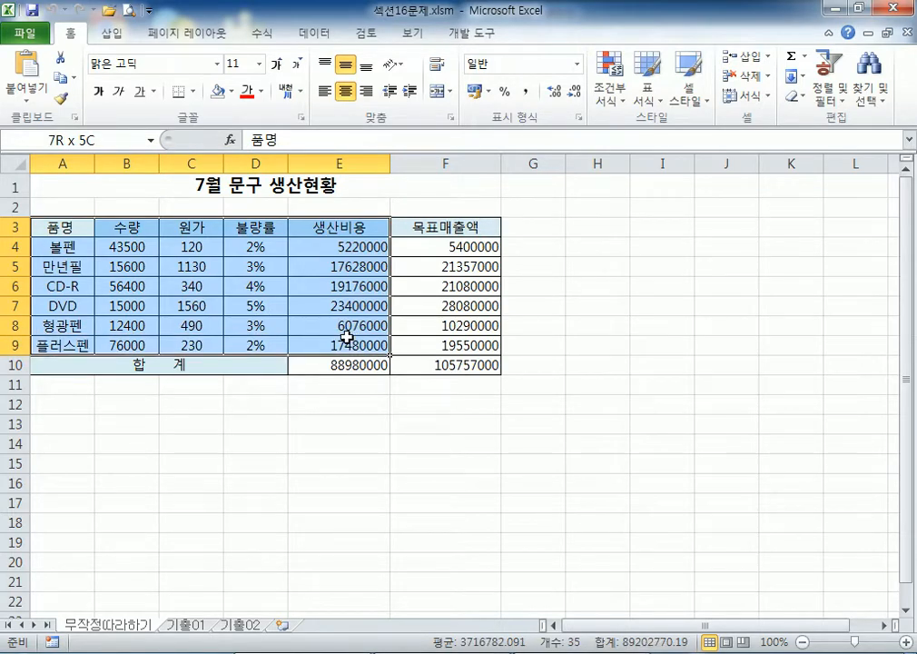
{"action": "left_click_drag", "start_coordinate": [347, 337], "coordinate": [347, 337]}
{"action": "left_click_drag", "start_coordinate": [61, 226], "coordinate": [64, 343]}
{"action": "left_click_drag", "start_coordinate": [244, 228], "coordinate": [335, 339]}
Step: Select A3:A5, A7:A9, D3:E5 and D7:E9 together, leaving the CD-R row out of the chart data
{"action": "left_click", "coordinate": [70, 226]}
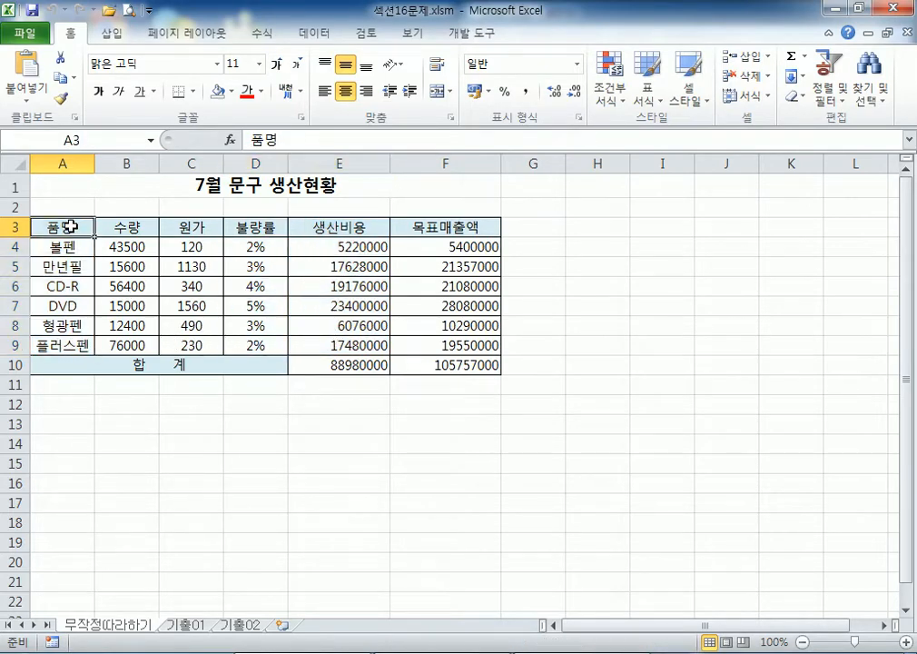
{"action": "left_click_drag", "start_coordinate": [70, 226], "coordinate": [72, 262]}
{"action": "left_click_drag", "start_coordinate": [62, 307], "coordinate": [52, 342]}
{"action": "left_click_drag", "start_coordinate": [254, 227], "coordinate": [331, 266]}
{"action": "left_click_drag", "start_coordinate": [256, 304], "coordinate": [333, 344]}
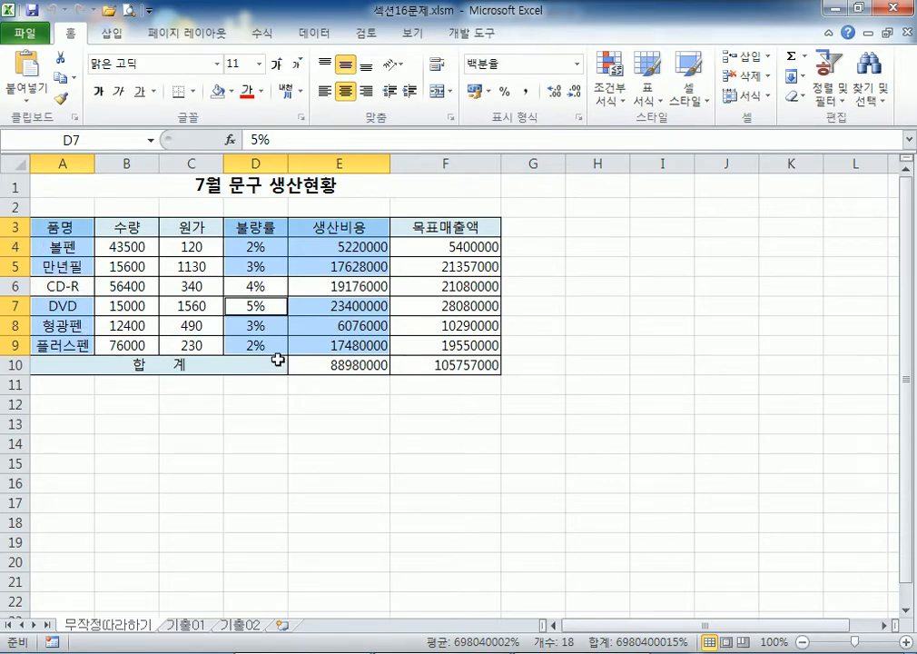
Step: Select all products in A3:A9 including the 품명 heading, and add 불량률 and 생산비용 in D3:E9 to the selection
{"action": "left_click_drag", "start_coordinate": [63, 226], "coordinate": [69, 345]}
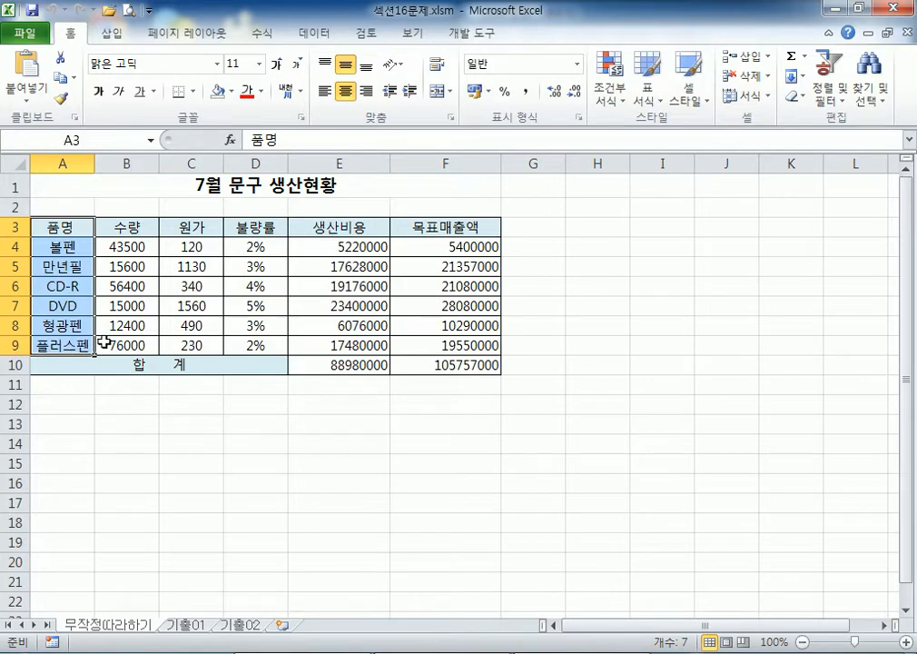
{"action": "left_click", "coordinate": [237, 220], "text": "ctrl"}
{"action": "left_click_drag", "start_coordinate": [237, 221], "coordinate": [337, 344]}
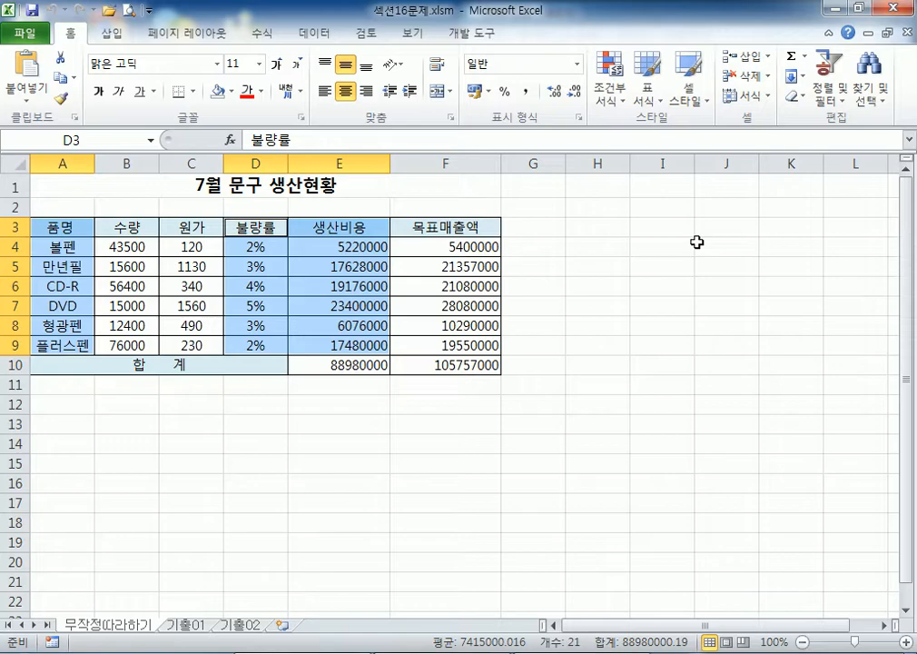
{"action": "left_click", "coordinate": [67, 234]}
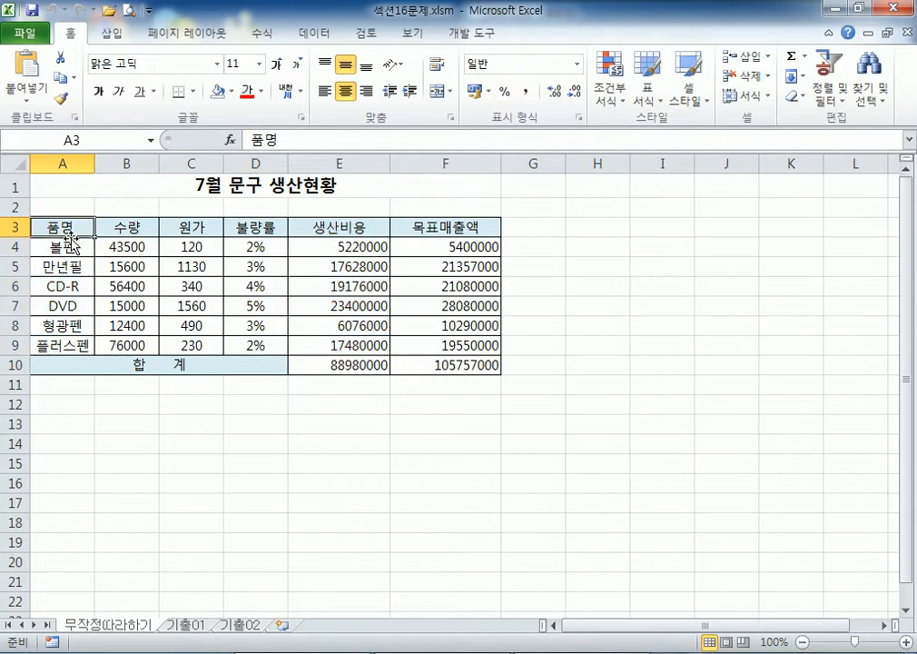
{"action": "left_click_drag", "start_coordinate": [67, 223], "coordinate": [72, 324]}
{"action": "left_click", "coordinate": [52, 233]}
{"action": "left_click_drag", "start_coordinate": [56, 238], "coordinate": [56, 345]}
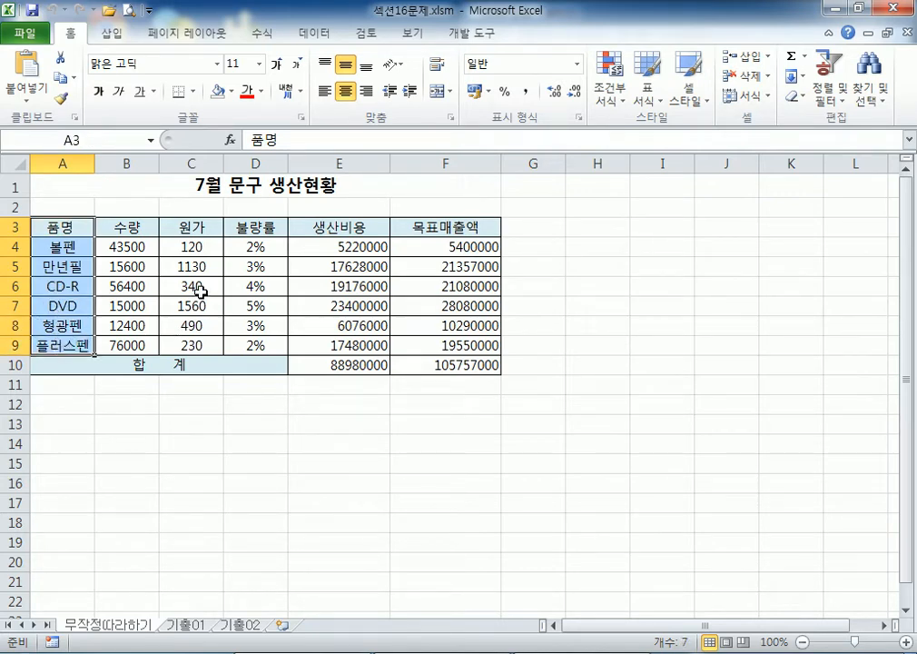
{"action": "left_click_drag", "start_coordinate": [242, 227], "coordinate": [322, 343]}
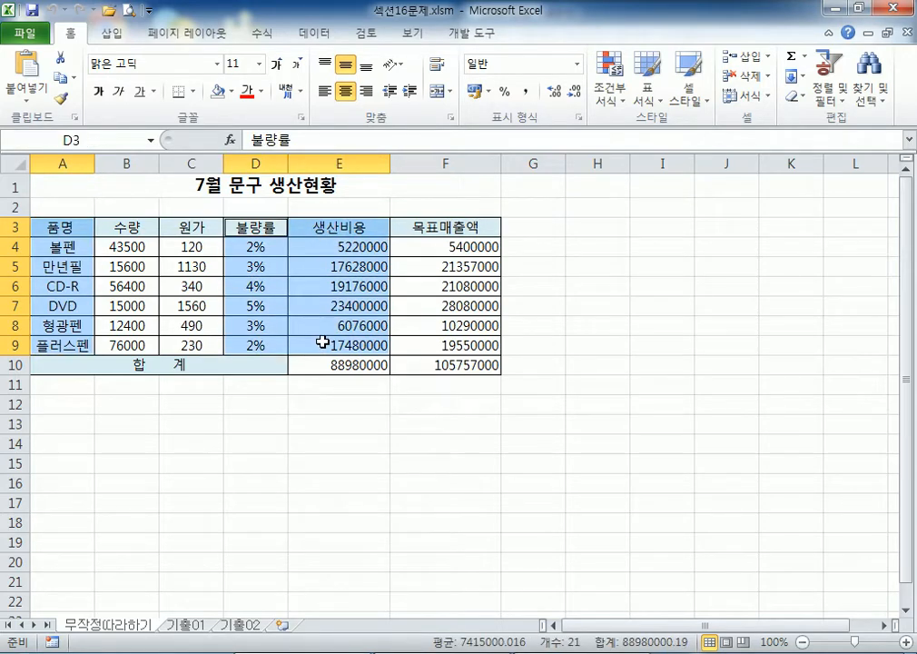
Step: Review the column and line chart types, and insert a 2차원 세로 막대형 clustered column chart from the selected data
{"action": "left_click", "coordinate": [117, 38]}
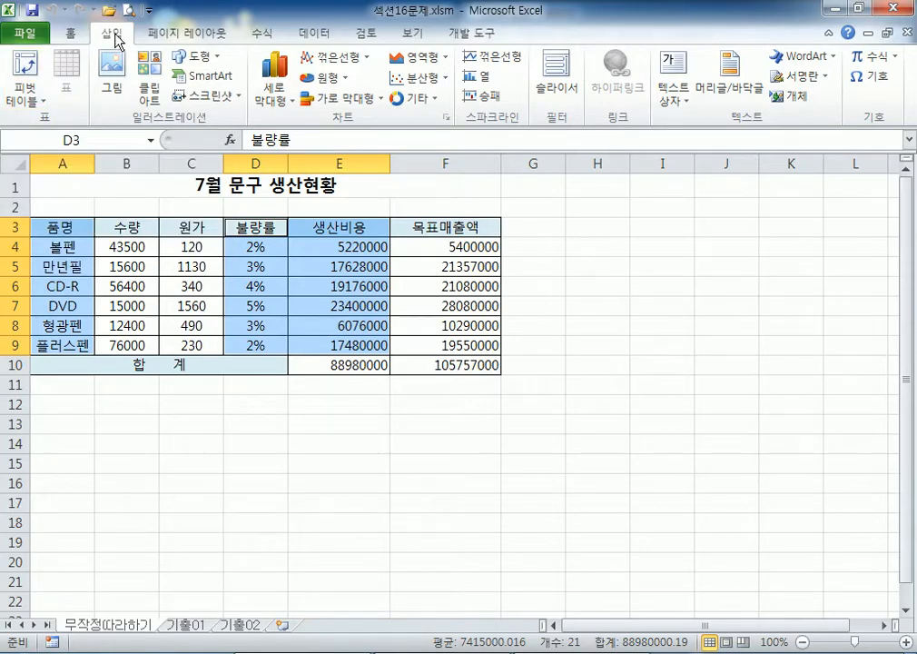
{"action": "left_click", "coordinate": [294, 101]}
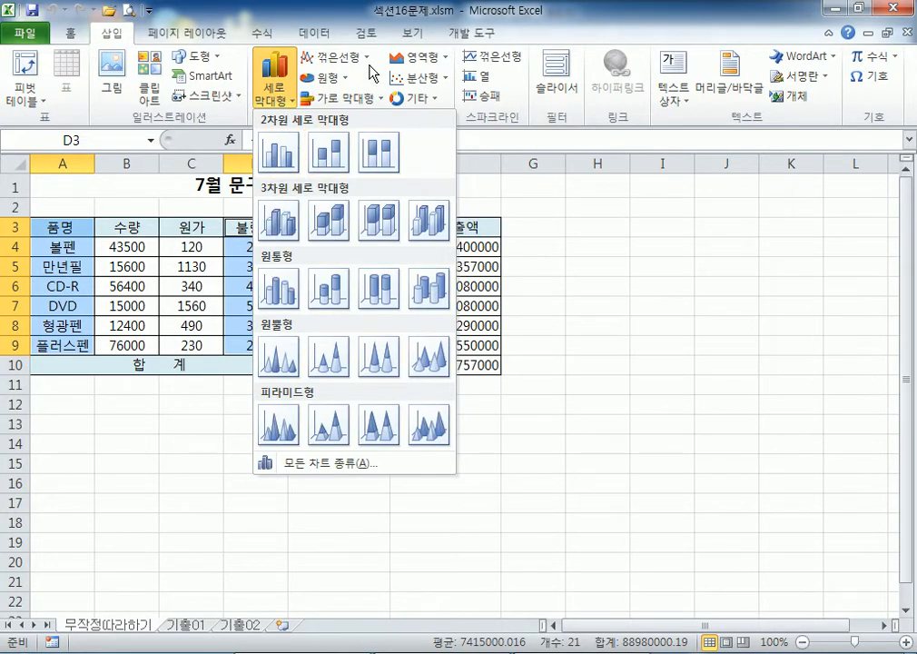
{"action": "left_click", "coordinate": [313, 57]}
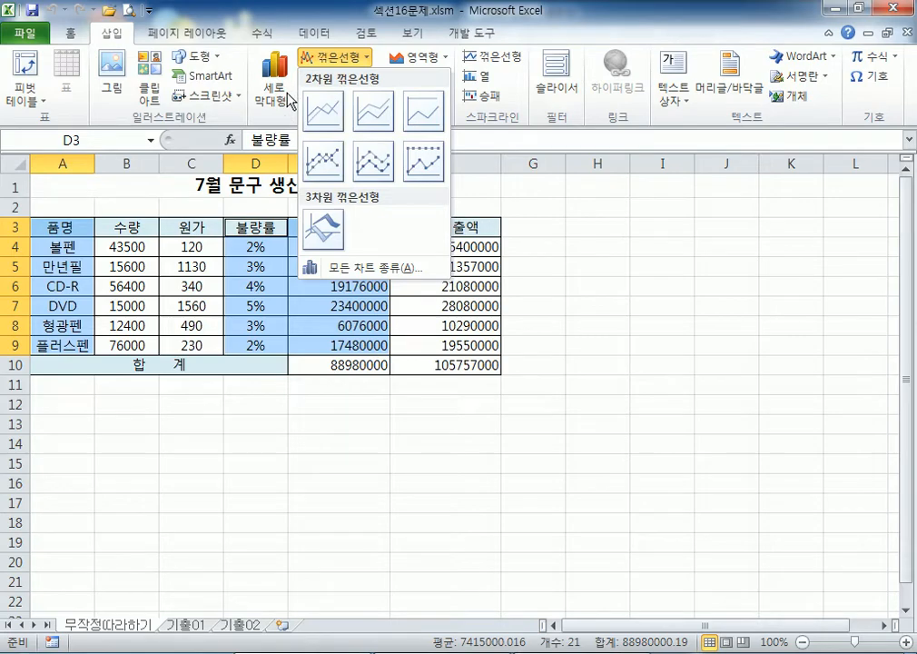
{"action": "left_click", "coordinate": [289, 100]}
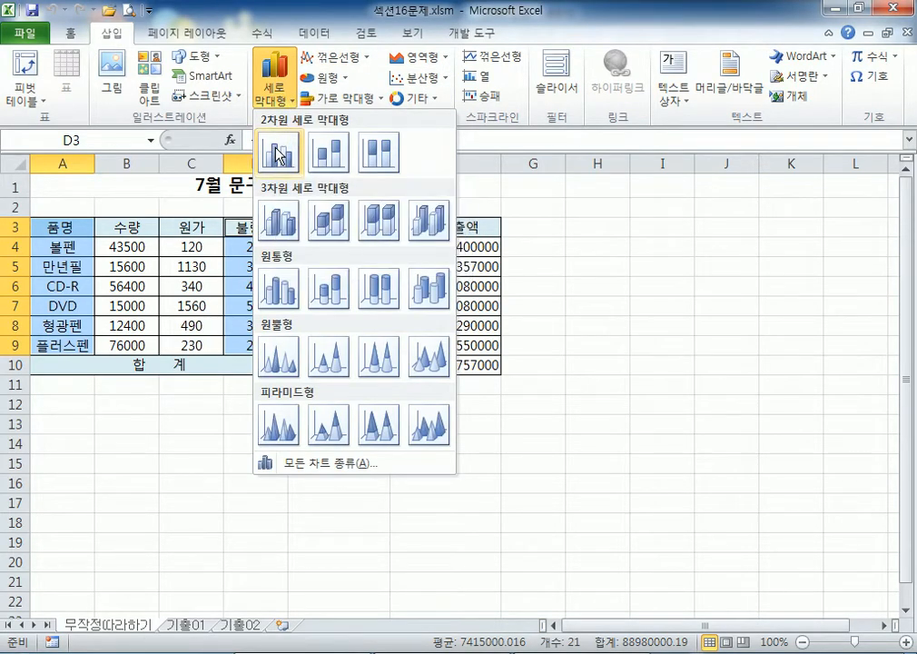
{"action": "left_click", "coordinate": [327, 57]}
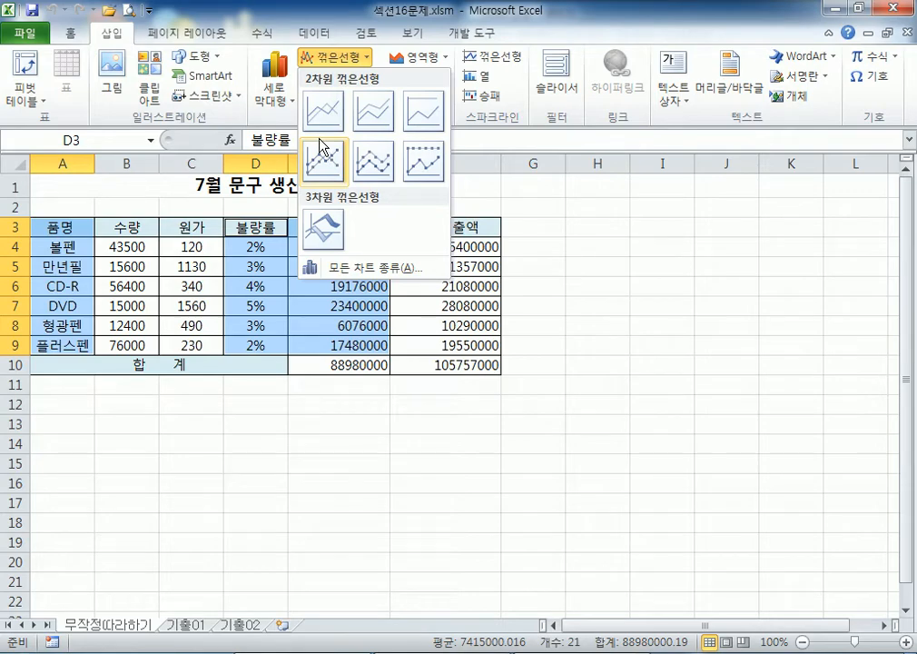
{"action": "left_click", "coordinate": [274, 82]}
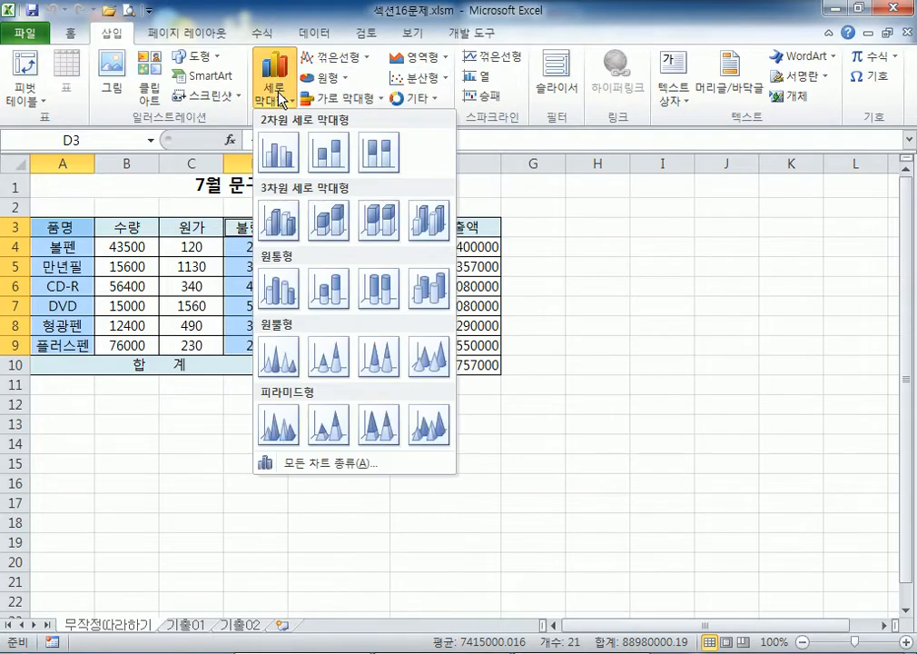
{"action": "left_click", "coordinate": [273, 148]}
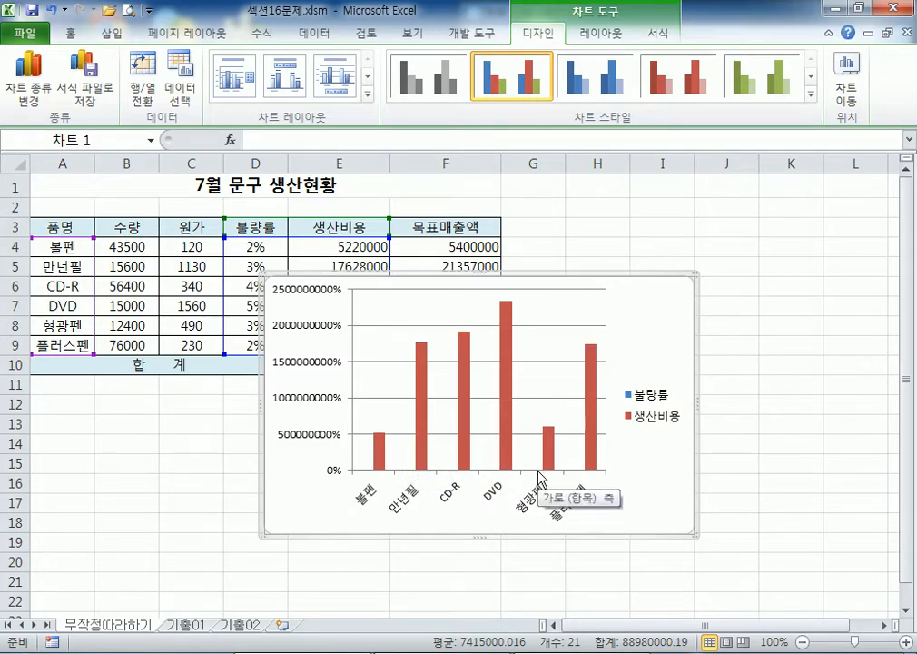
Step: Move the new chart below the table so that it starts at row 11, and deselect it
{"action": "left_click_drag", "start_coordinate": [648, 313], "coordinate": [695, 413]}
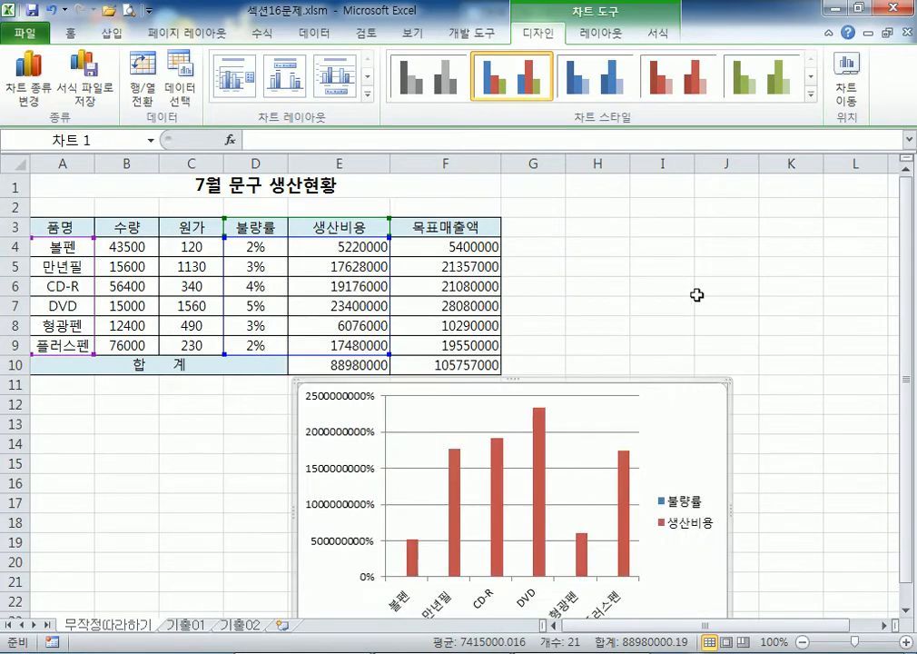
{"action": "left_click", "coordinate": [697, 289]}
{"action": "scroll", "coordinate": [557, 280], "scroll_direction": "down", "scroll_amount": 1}
{"action": "scroll", "coordinate": [509, 242], "scroll_direction": "up", "scroll_amount": 1}
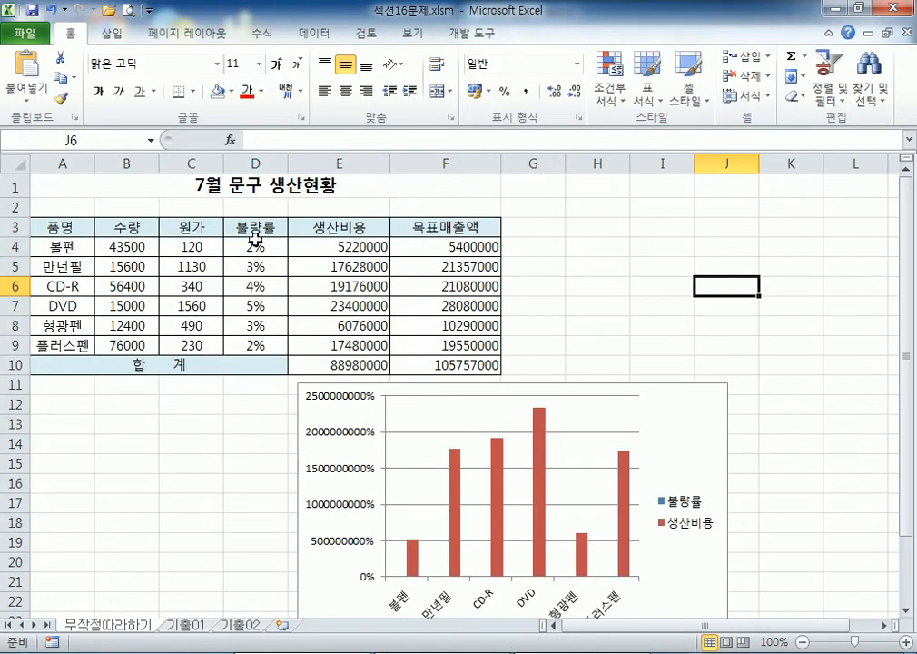
Step: Compare the 불량률 values in column D and the 생산비용 values in column E with the chart's bars
{"action": "left_click_drag", "start_coordinate": [255, 245], "coordinate": [258, 346]}
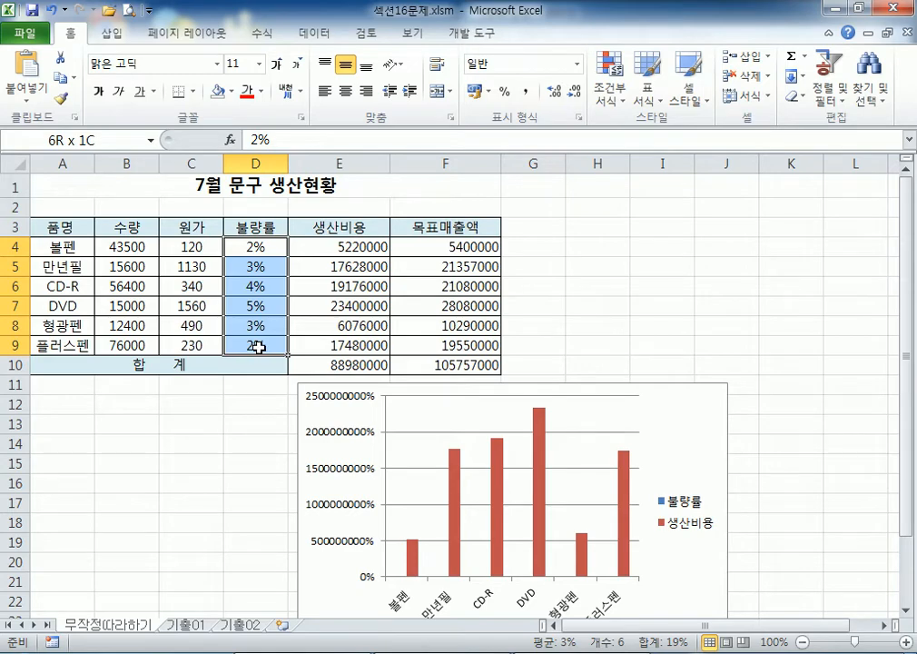
{"action": "left_click_drag", "start_coordinate": [259, 346], "coordinate": [259, 347]}
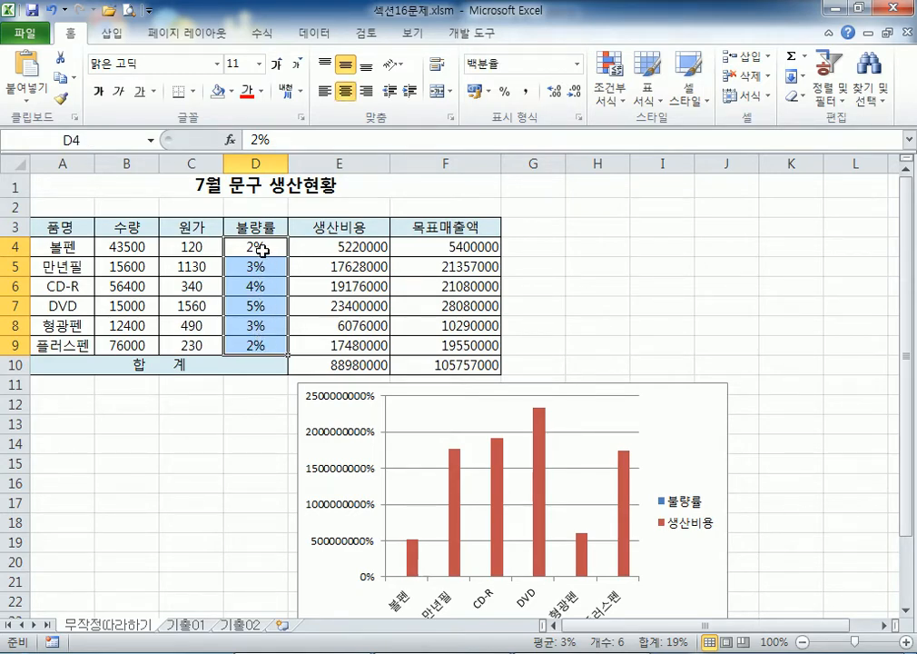
{"action": "left_click_drag", "start_coordinate": [331, 248], "coordinate": [318, 344]}
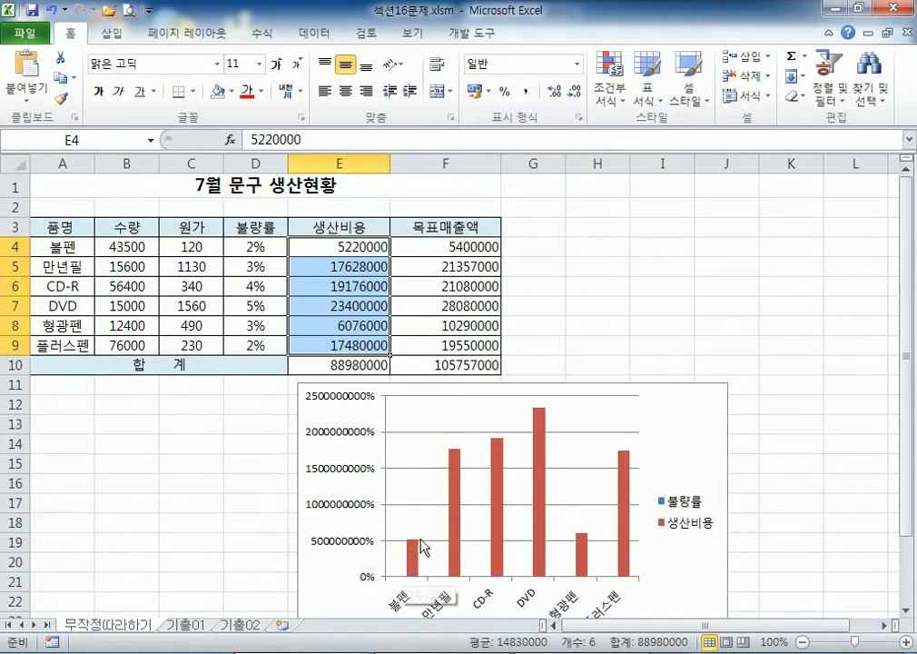
{"action": "mouse_move", "coordinate": [452, 471]}
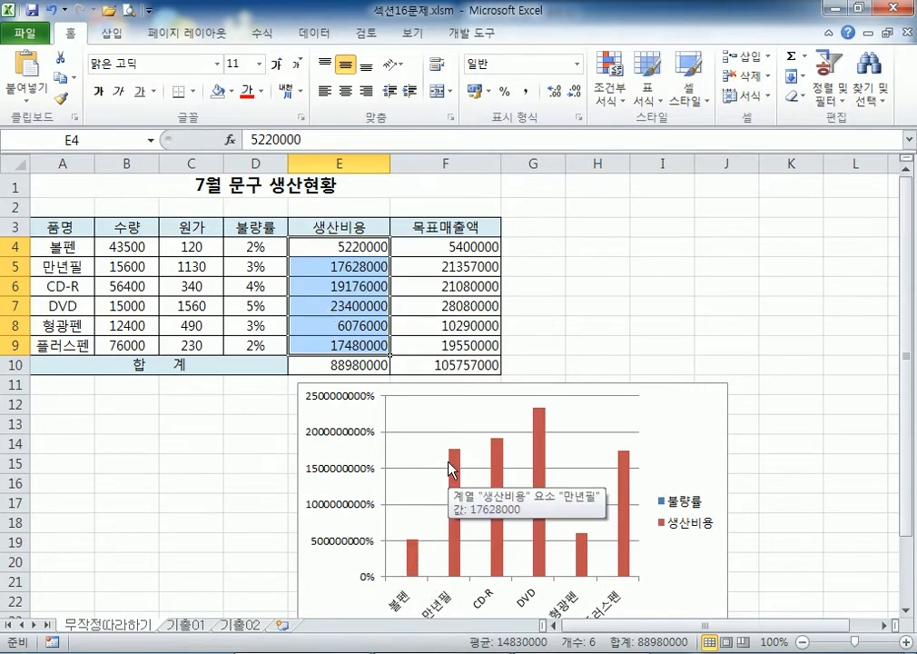
{"action": "left_click_drag", "start_coordinate": [256, 226], "coordinate": [249, 338]}
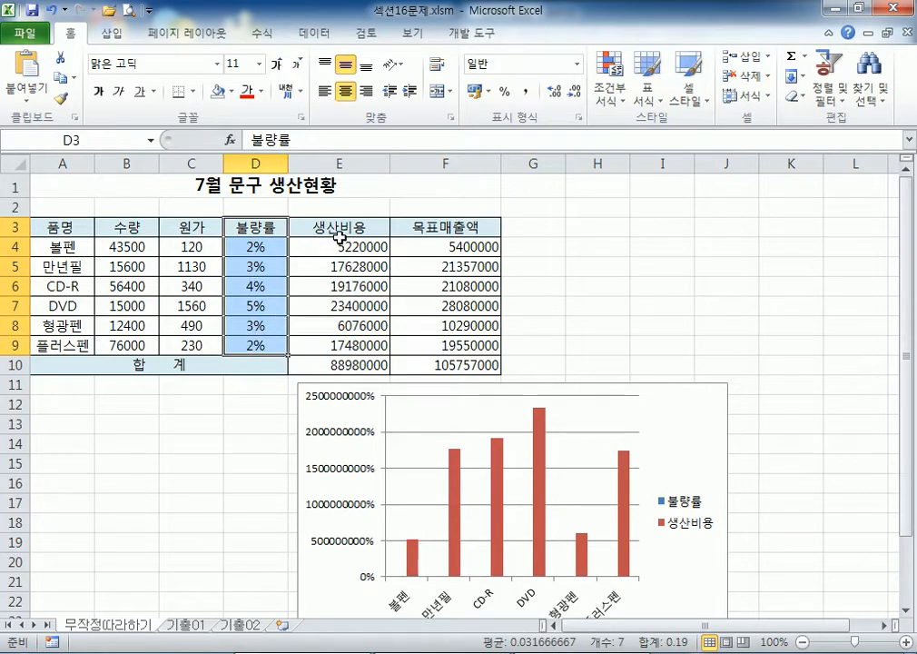
{"action": "left_click_drag", "start_coordinate": [339, 236], "coordinate": [317, 343]}
{"action": "left_click_drag", "start_coordinate": [256, 226], "coordinate": [388, 329]}
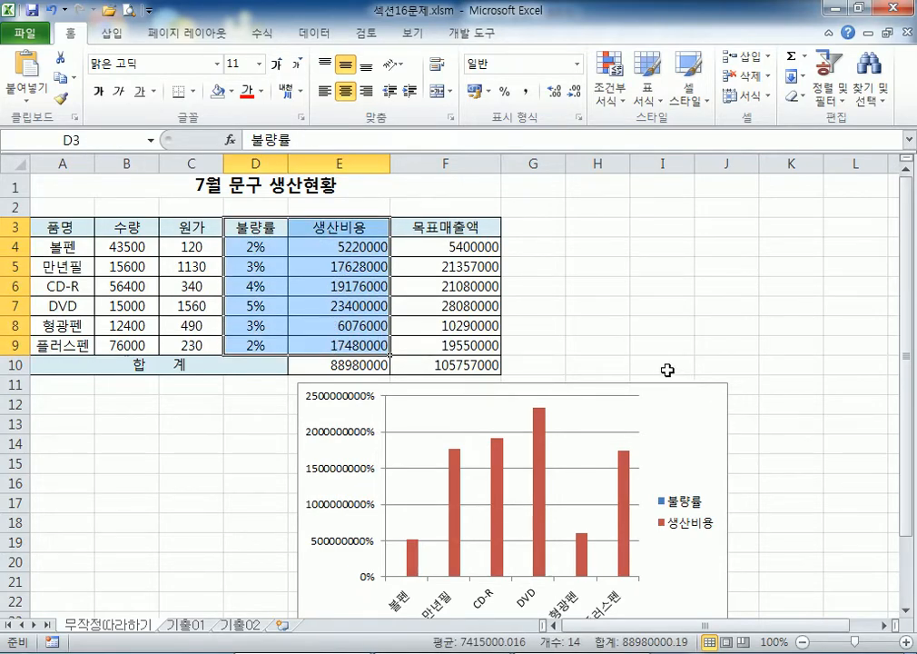
Step: Switch between selecting the chart area and the 생산비용 bars, leaving the entire 생산비용 series selected
{"action": "left_click", "coordinate": [702, 432]}
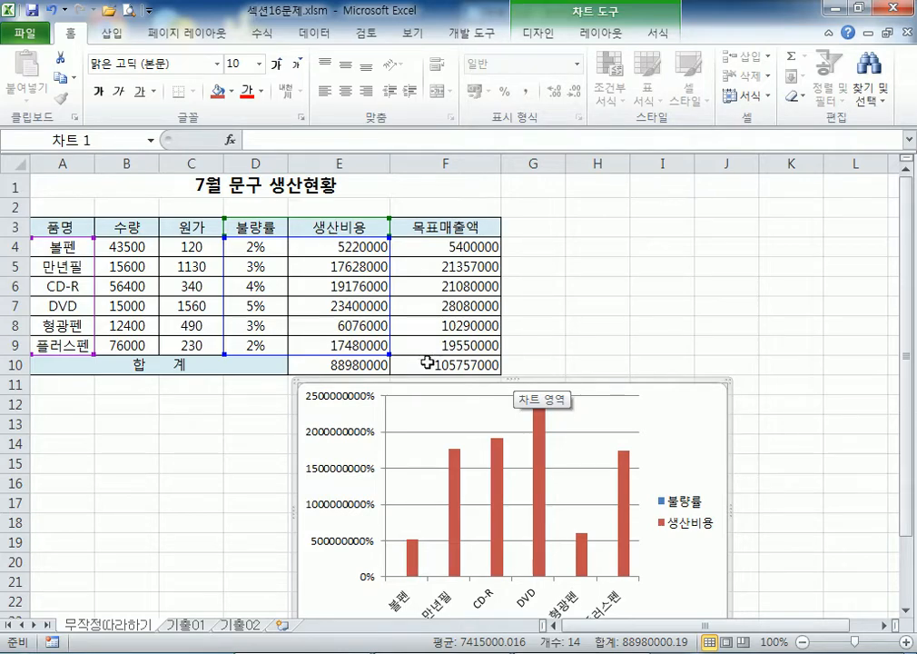
{"action": "left_click", "coordinate": [624, 509]}
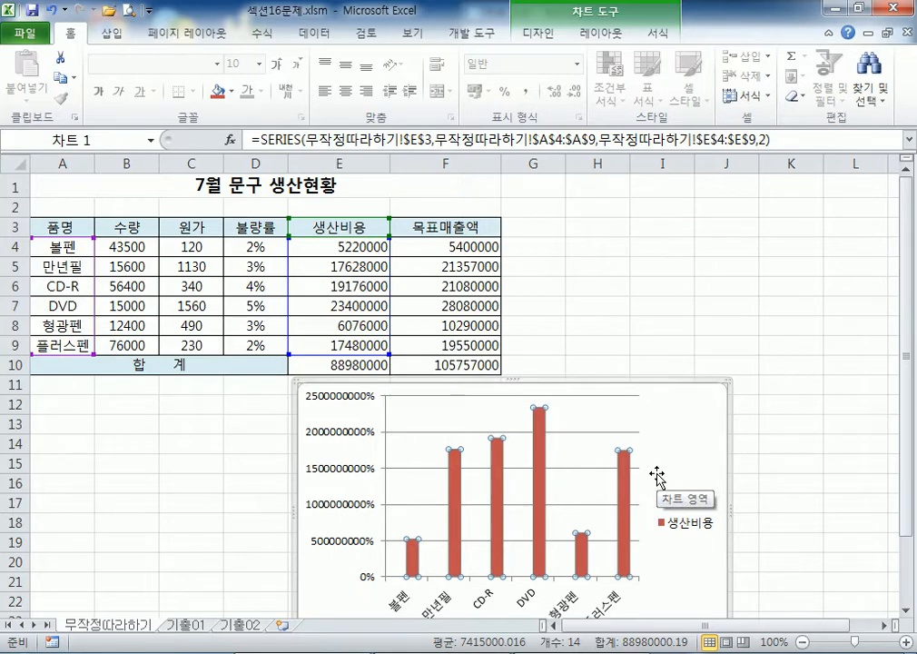
{"action": "scroll", "coordinate": [688, 424], "scroll_direction": "down", "scroll_amount": 3}
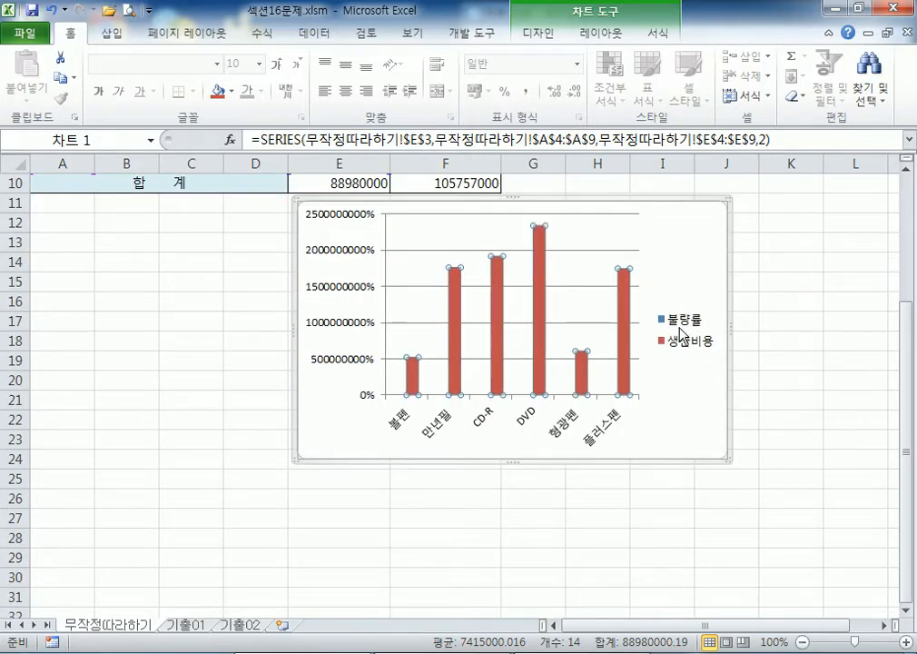
{"action": "left_click", "coordinate": [694, 266]}
{"action": "left_click", "coordinate": [620, 290]}
{"action": "left_click", "coordinate": [677, 262]}
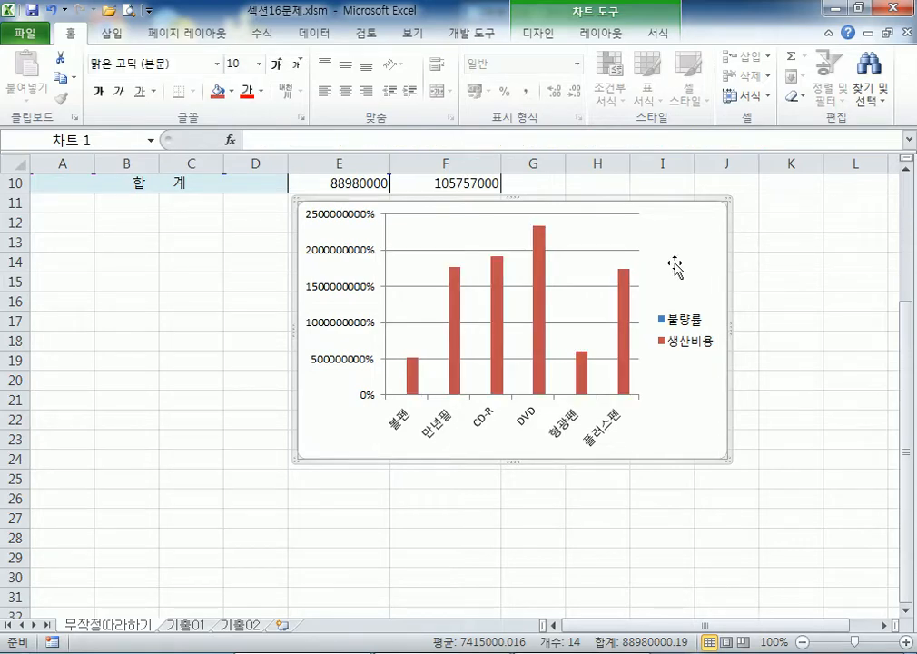
{"action": "left_click", "coordinate": [625, 303]}
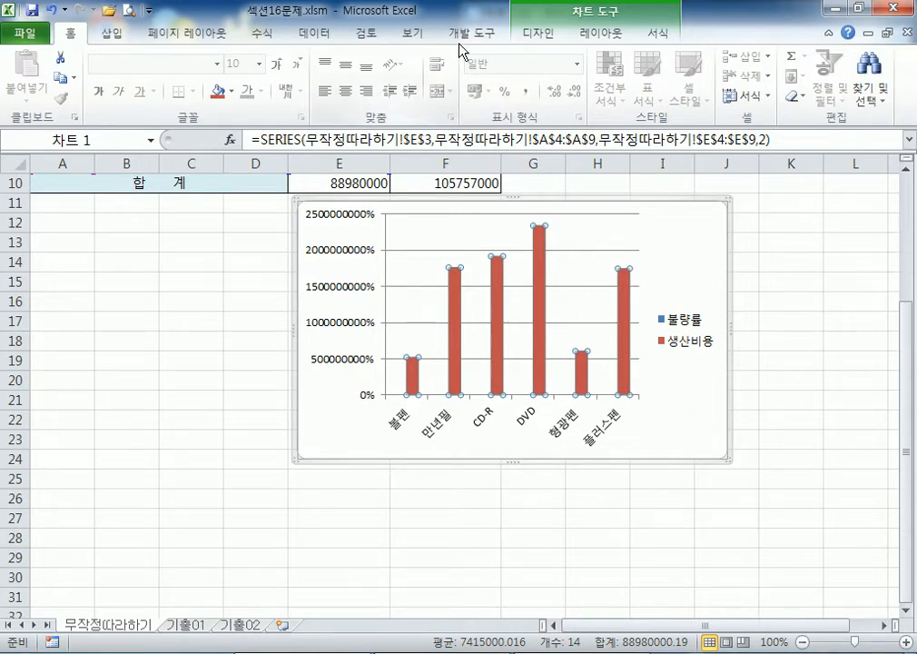
Step: Display the chart design tools, and compare which tools are available with the chart deselected and selected
{"action": "left_click", "coordinate": [536, 36]}
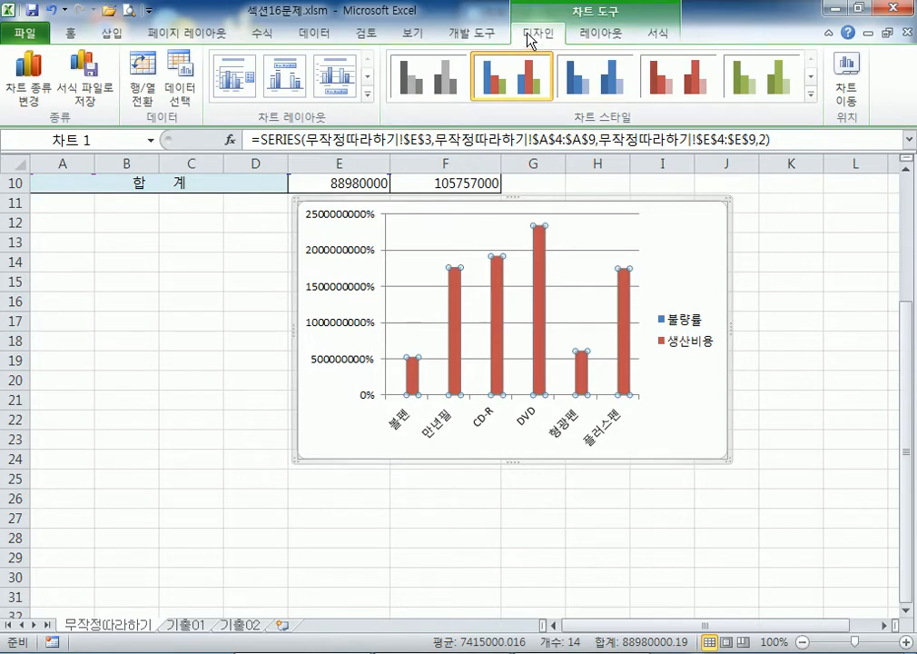
{"action": "left_click", "coordinate": [830, 335]}
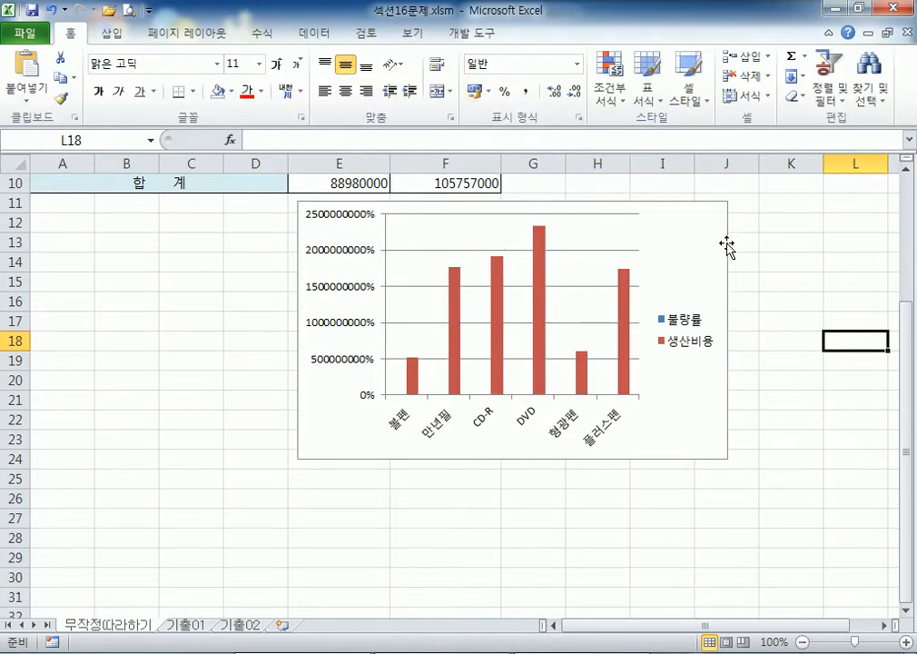
{"action": "left_click", "coordinate": [679, 219]}
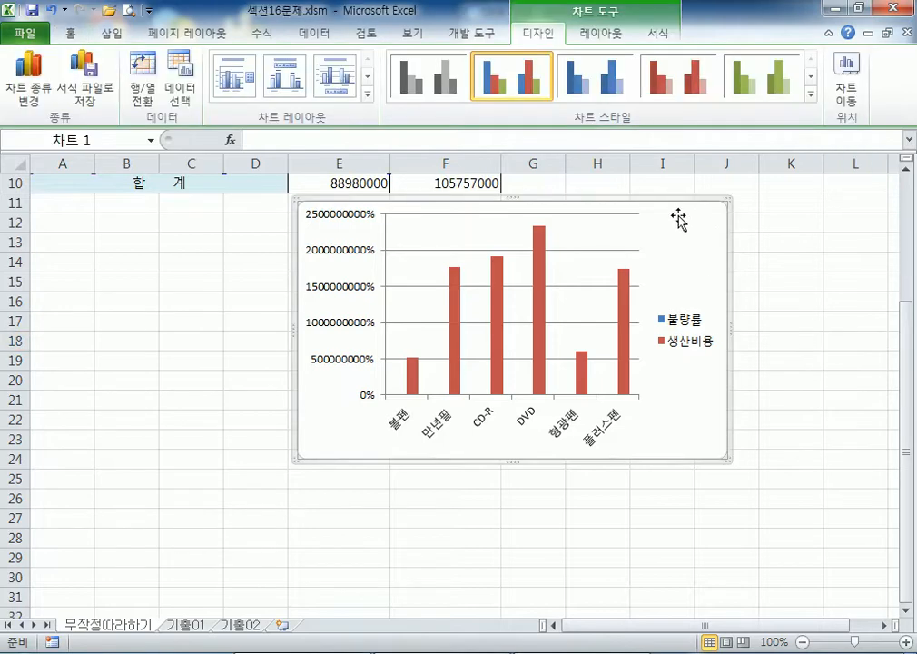
Step: Change only the 생산비용 series to the 꺾은선형 line type with markers, keeping 불량률 as columns
{"action": "left_click", "coordinate": [624, 307]}
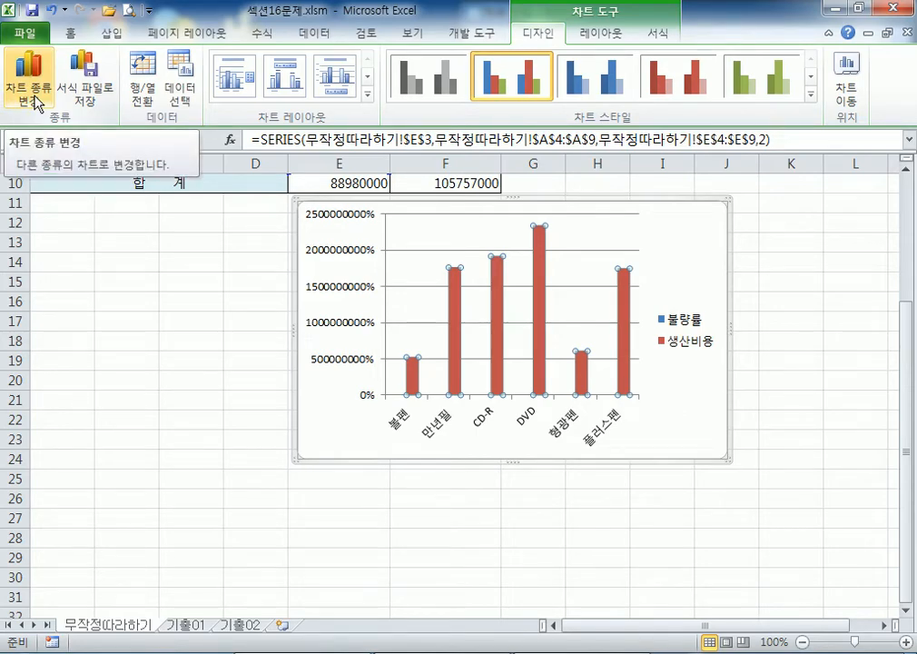
{"action": "left_click", "coordinate": [36, 101]}
{"action": "left_click", "coordinate": [252, 241]}
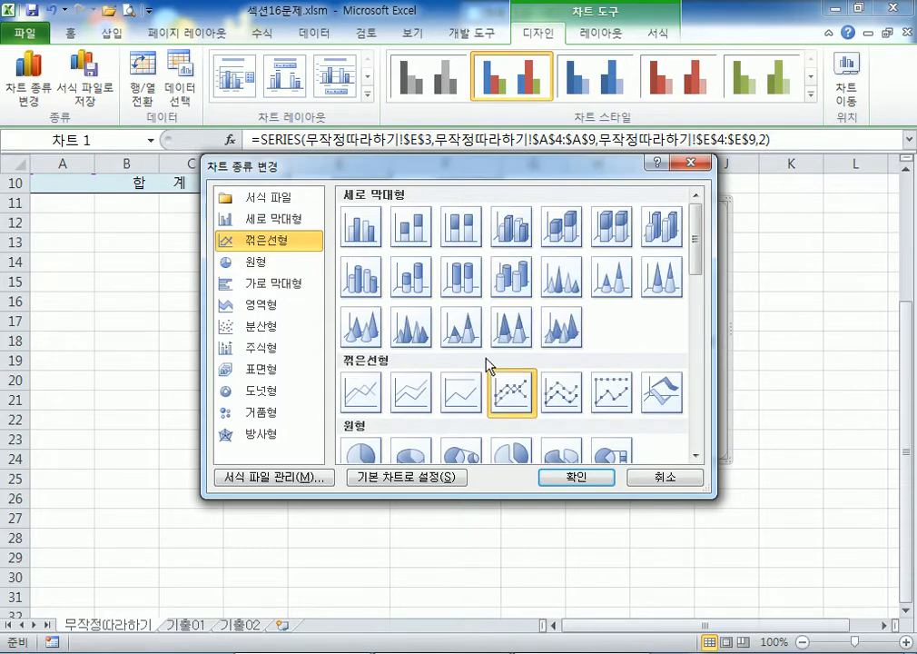
{"action": "left_click", "coordinate": [558, 390]}
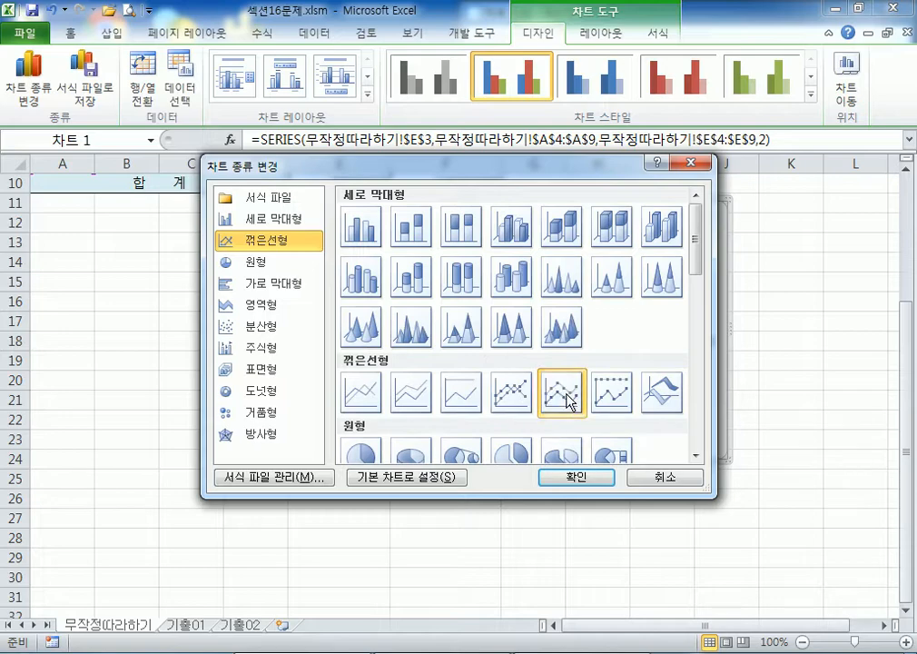
{"action": "left_click", "coordinate": [504, 405]}
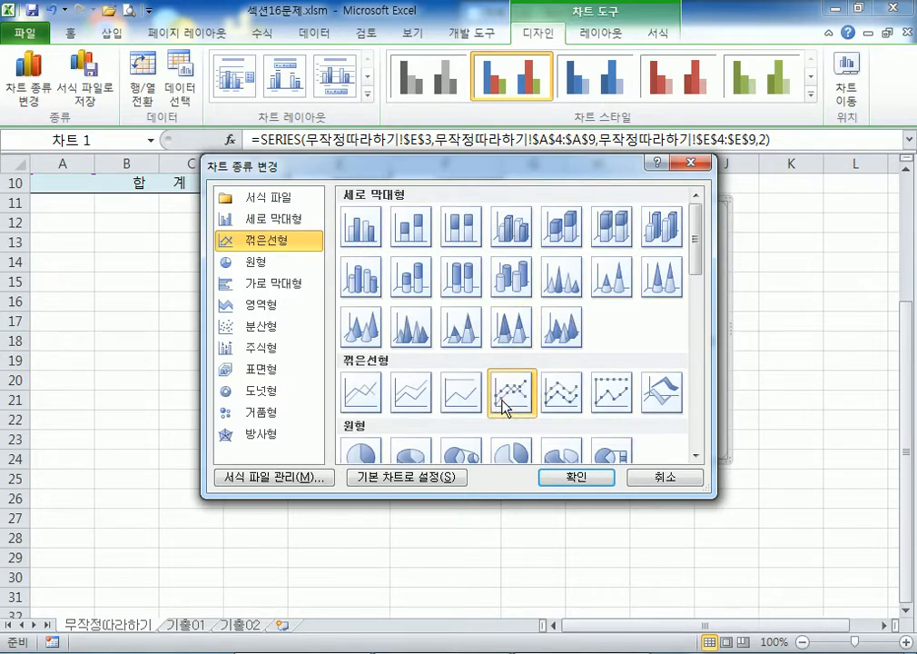
{"action": "left_click", "coordinate": [577, 477]}
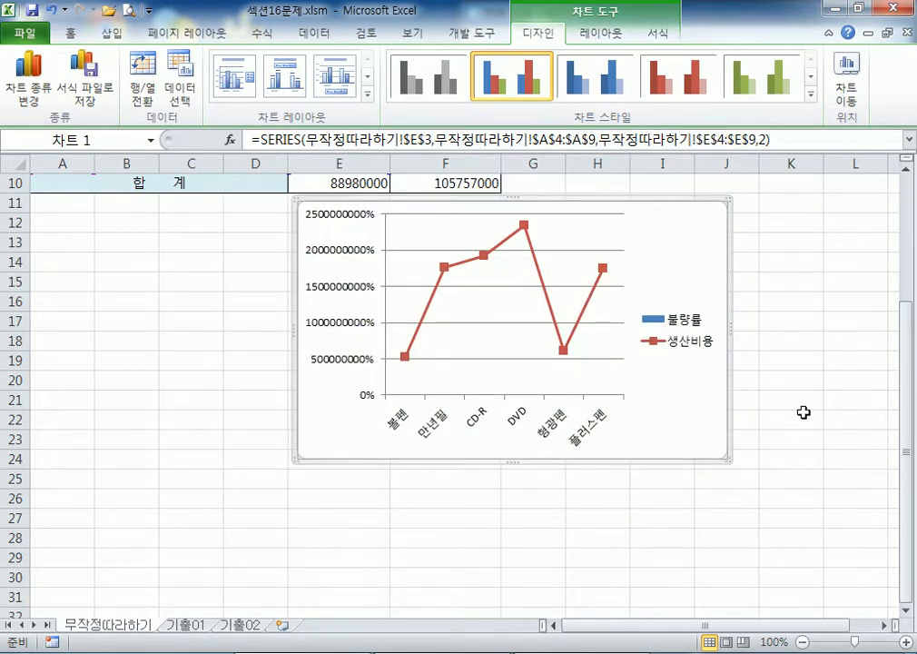
Step: Compare the 불량률 and 생산비용 legend entries with the values in the table above the chart
{"action": "scroll", "coordinate": [726, 413], "scroll_direction": "up", "scroll_amount": 2}
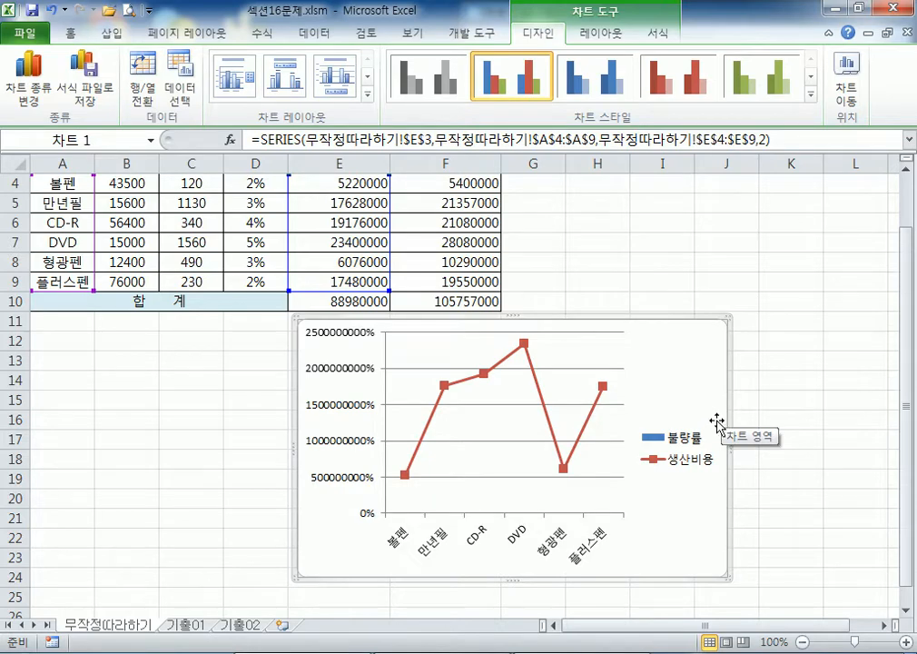
{"action": "left_click", "coordinate": [655, 445]}
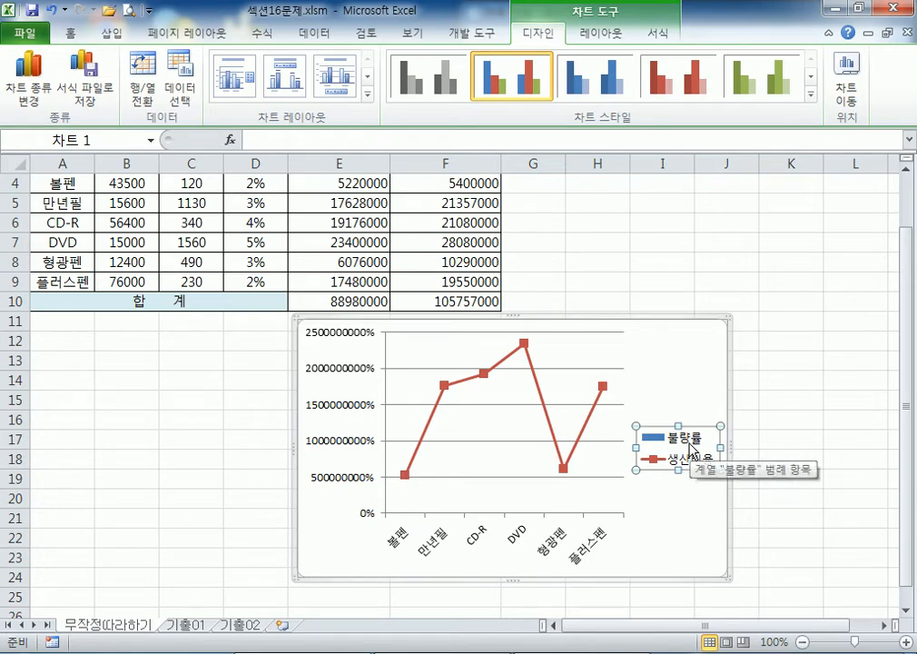
{"action": "scroll", "coordinate": [208, 254], "scroll_direction": "up", "scroll_amount": 1}
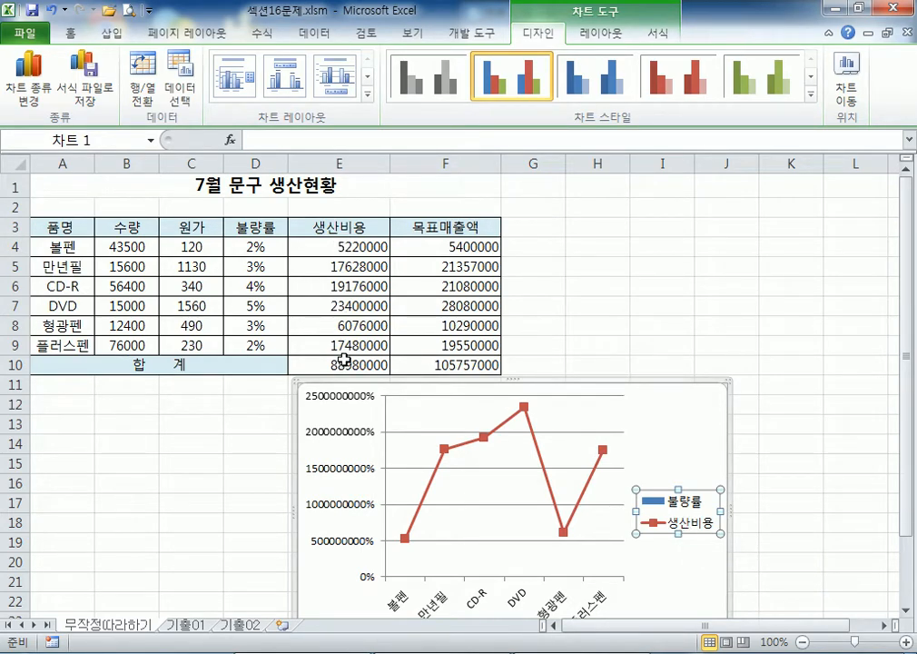
{"action": "scroll", "coordinate": [472, 354], "scroll_direction": "down", "scroll_amount": 1}
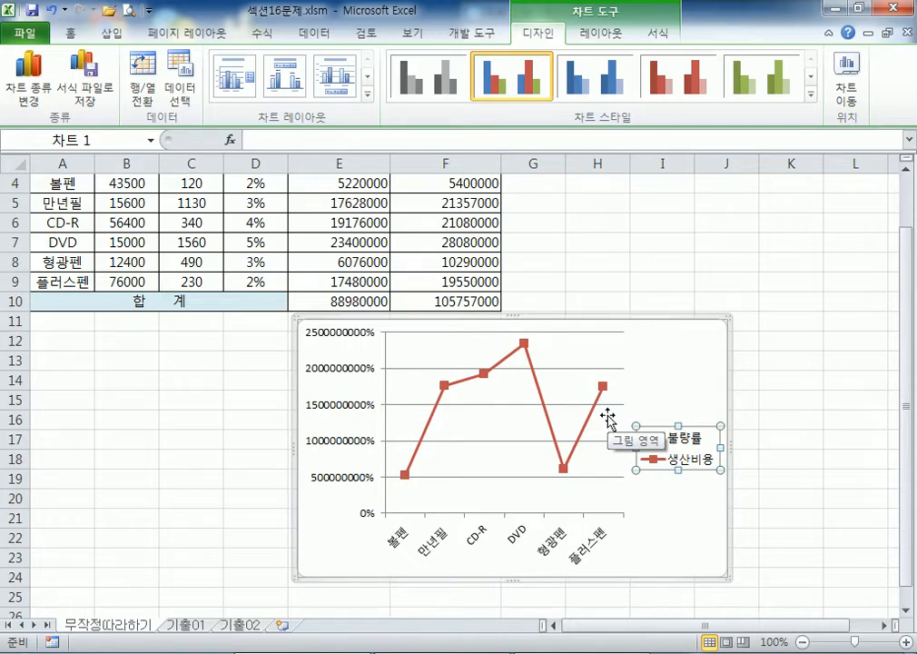
Step: Open the 생산비용 line's 데이터 계열 서식 settings, view the 계열 옵션, and close them without changes
{"action": "left_click", "coordinate": [547, 408]}
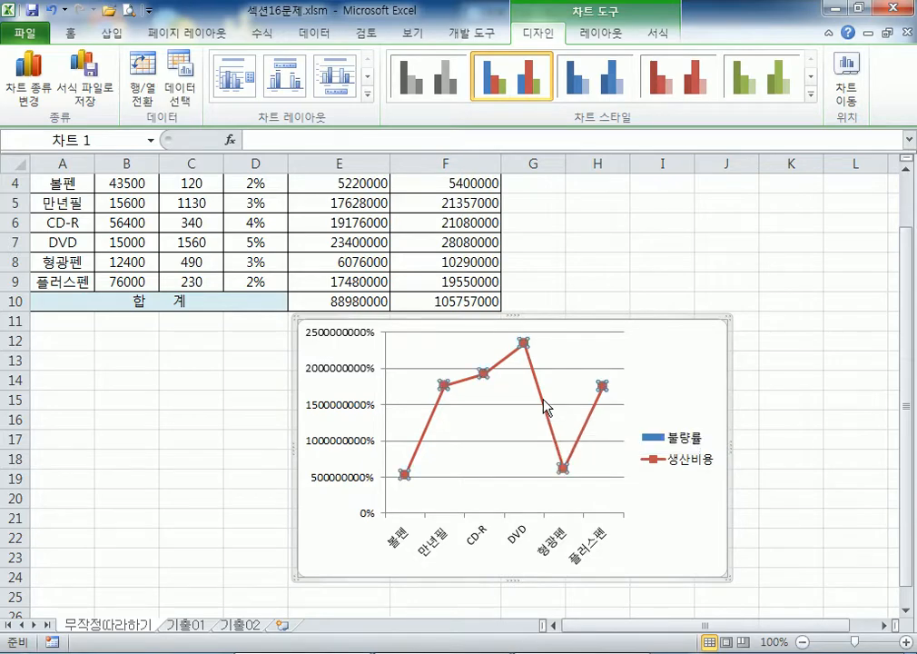
{"action": "left_click", "coordinate": [650, 393]}
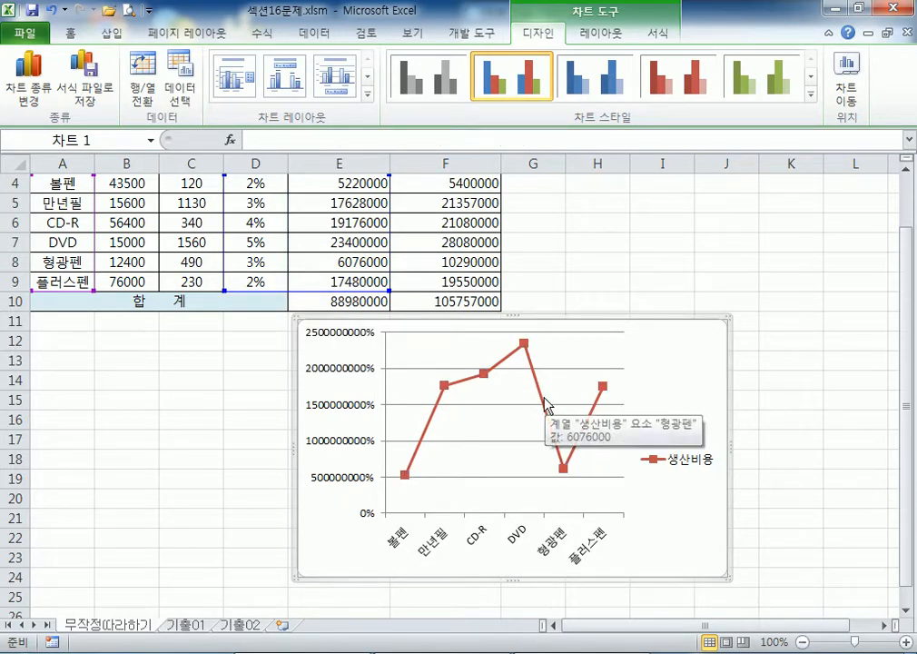
{"action": "double_click", "coordinate": [545, 400]}
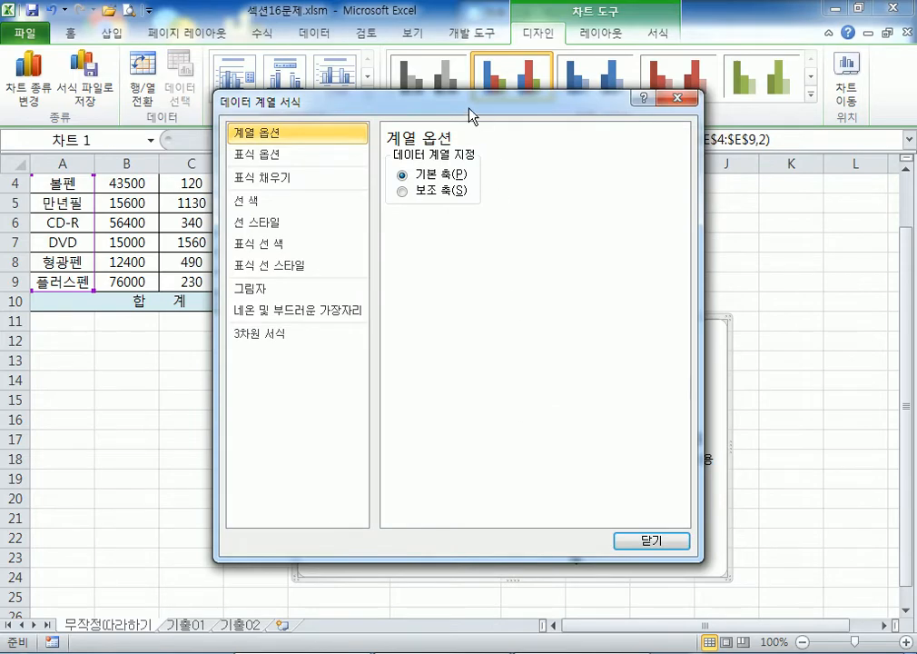
{"action": "left_click_drag", "start_coordinate": [469, 109], "coordinate": [673, 51]}
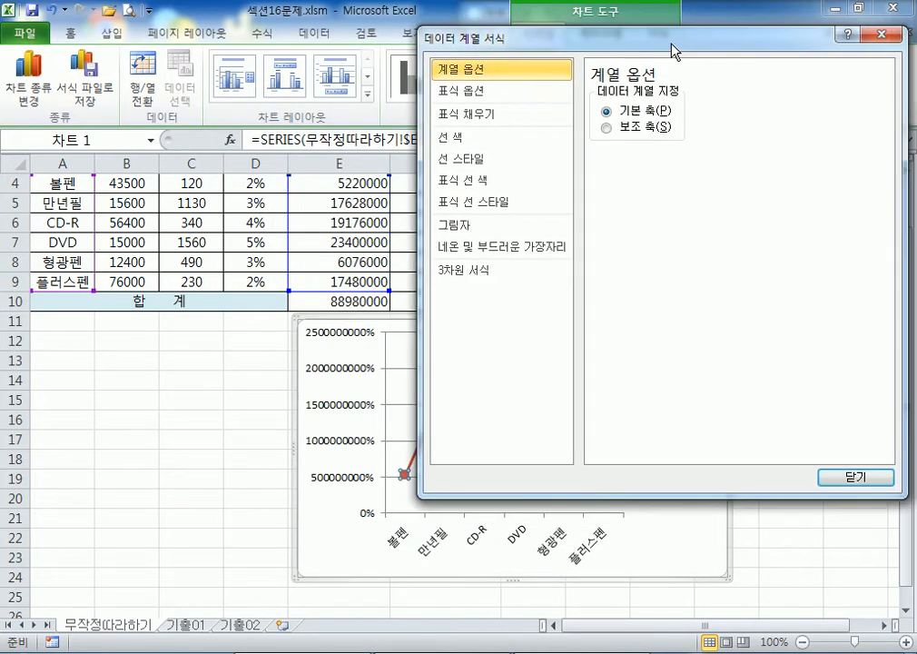
{"action": "left_click", "coordinate": [882, 35]}
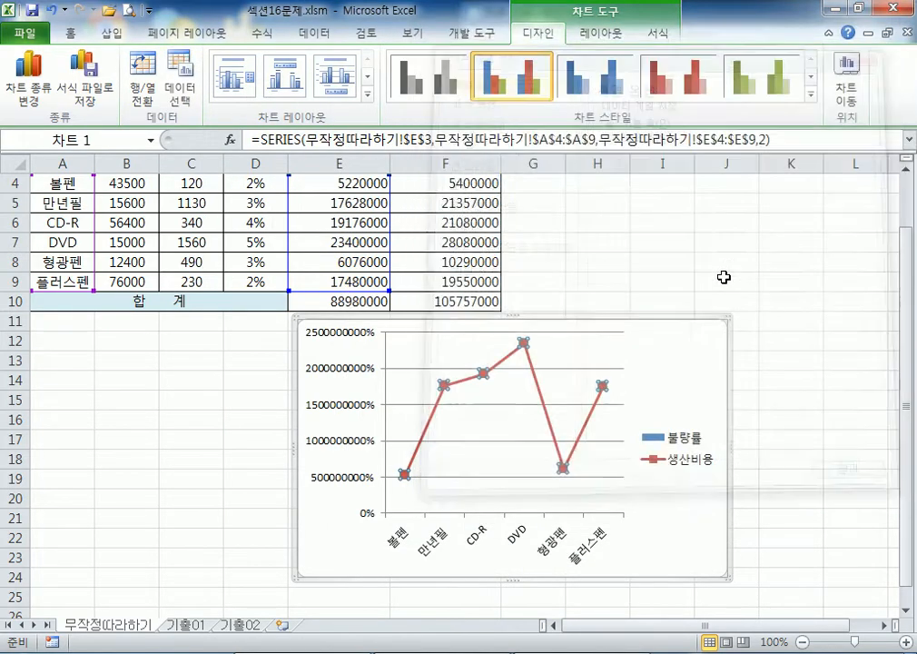
{"action": "left_click", "coordinate": [686, 365]}
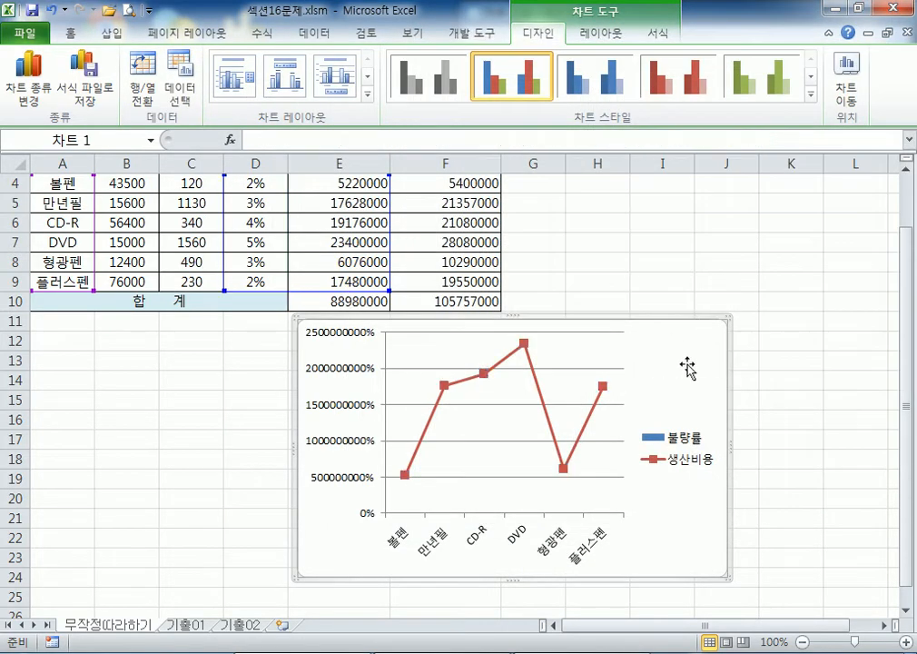
Step: Review the commands available for the 생산비용 line, reopen its 데이터 계열 서식 settings, and close them unchanged
{"action": "left_click", "coordinate": [540, 396]}
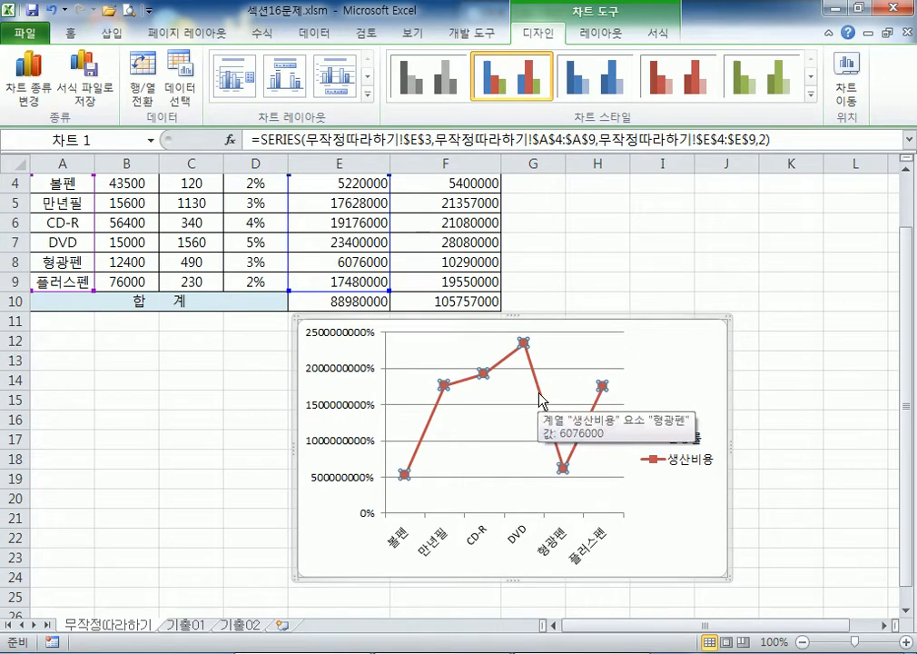
{"action": "right_click", "coordinate": [540, 397]}
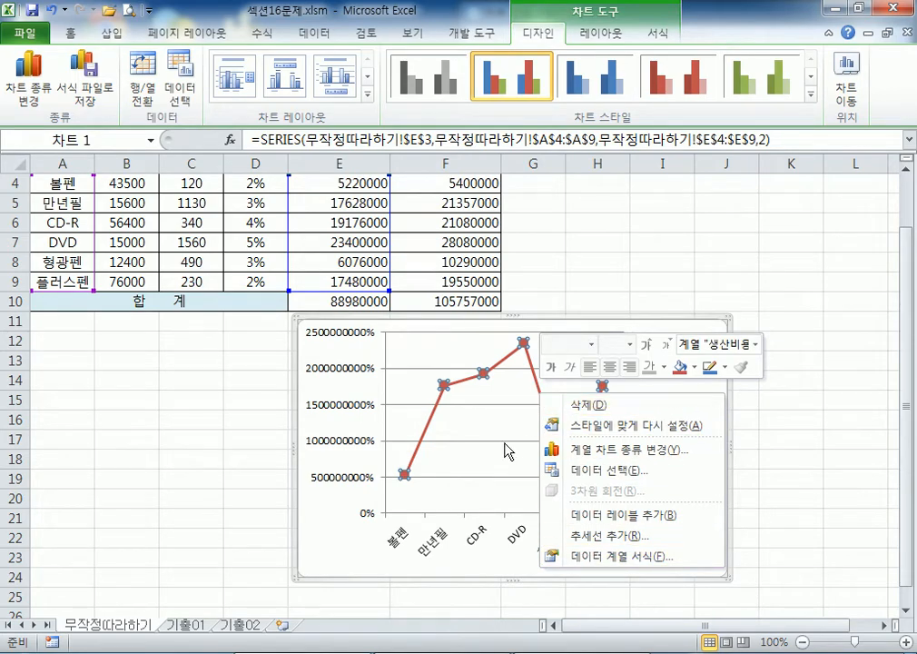
{"action": "key", "text": "Escape"}
{"action": "left_click", "coordinate": [605, 313]}
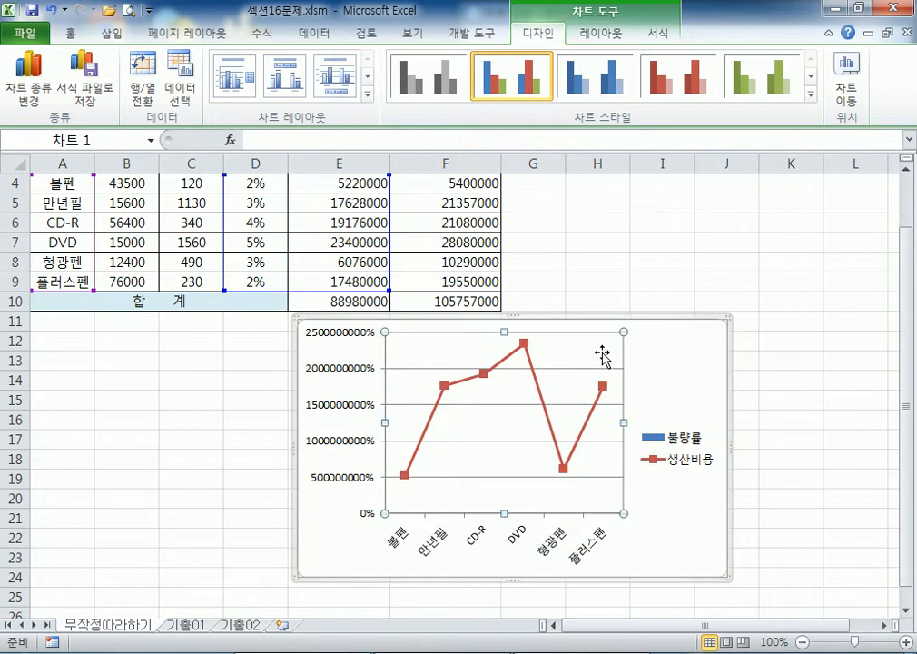
{"action": "left_click", "coordinate": [538, 385]}
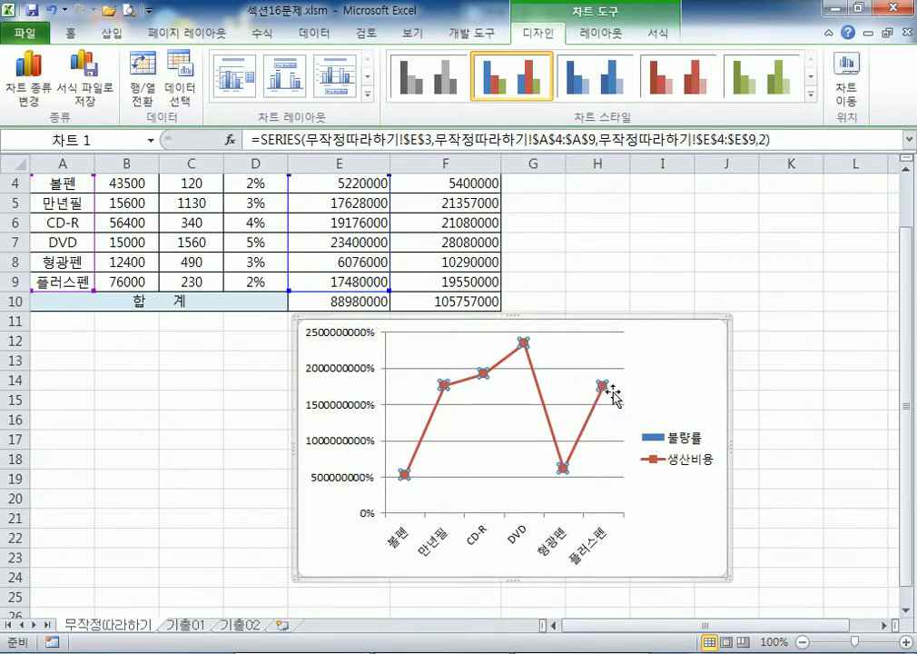
{"action": "key", "text": "ctrl+1"}
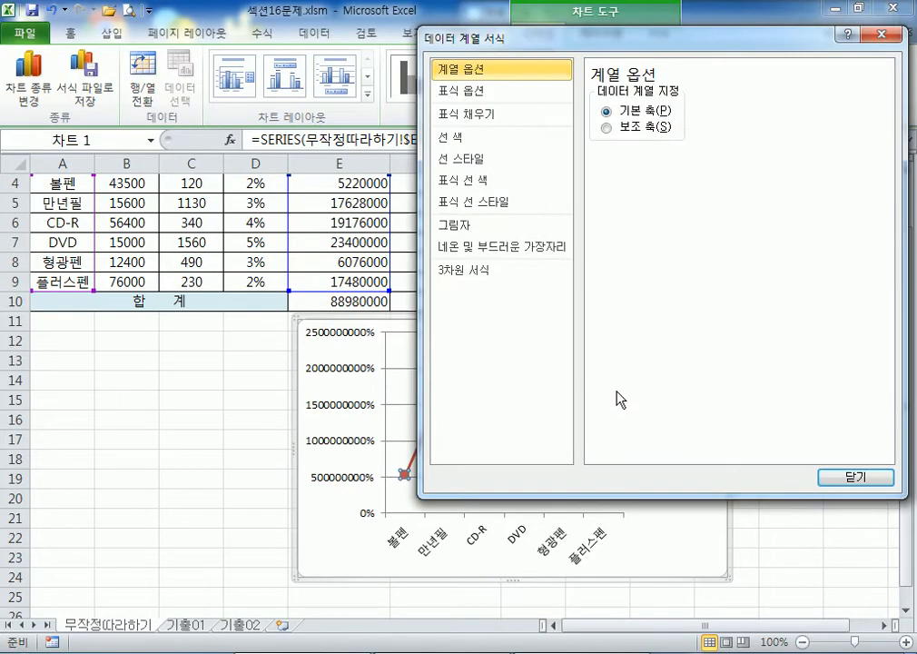
{"action": "left_click", "coordinate": [867, 474]}
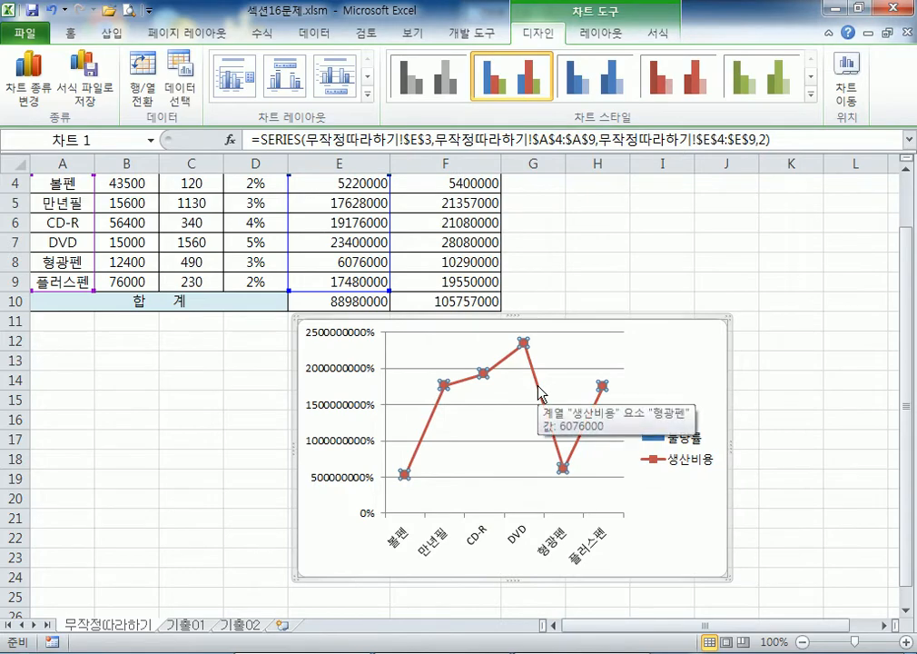
Step: Assign the whole 생산비용 series to the secondary axis (보조 축) and close the format settings
{"action": "double_click", "coordinate": [541, 392]}
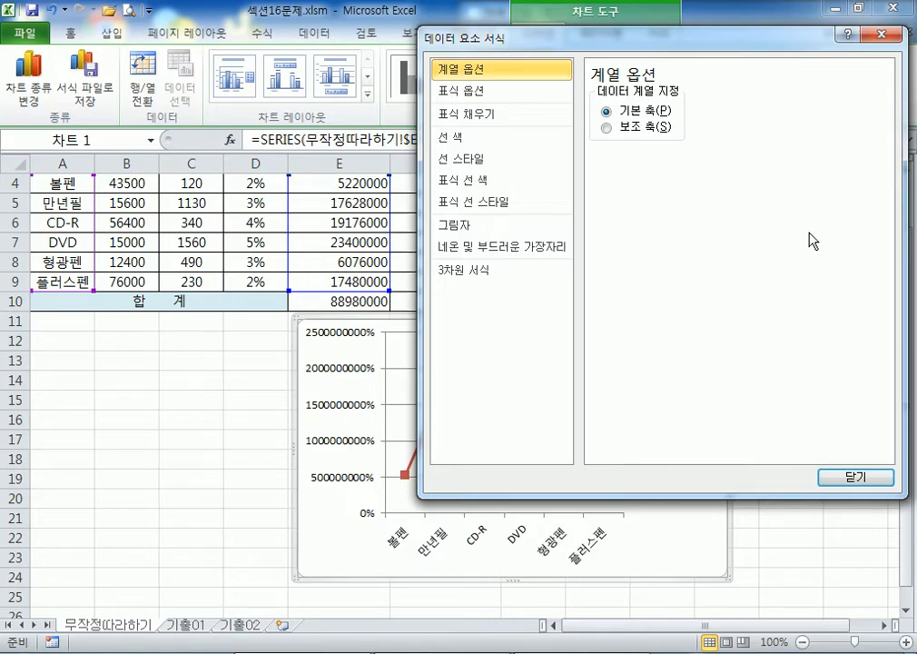
{"action": "left_click", "coordinate": [886, 34]}
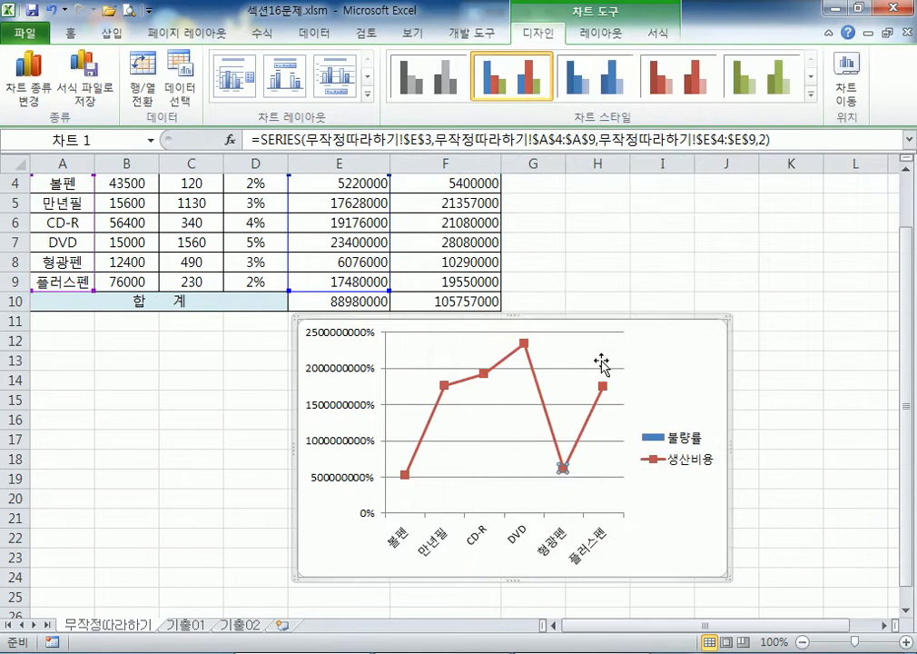
{"action": "left_click", "coordinate": [542, 397]}
{"action": "left_click", "coordinate": [539, 388]}
{"action": "double_click", "coordinate": [539, 390]}
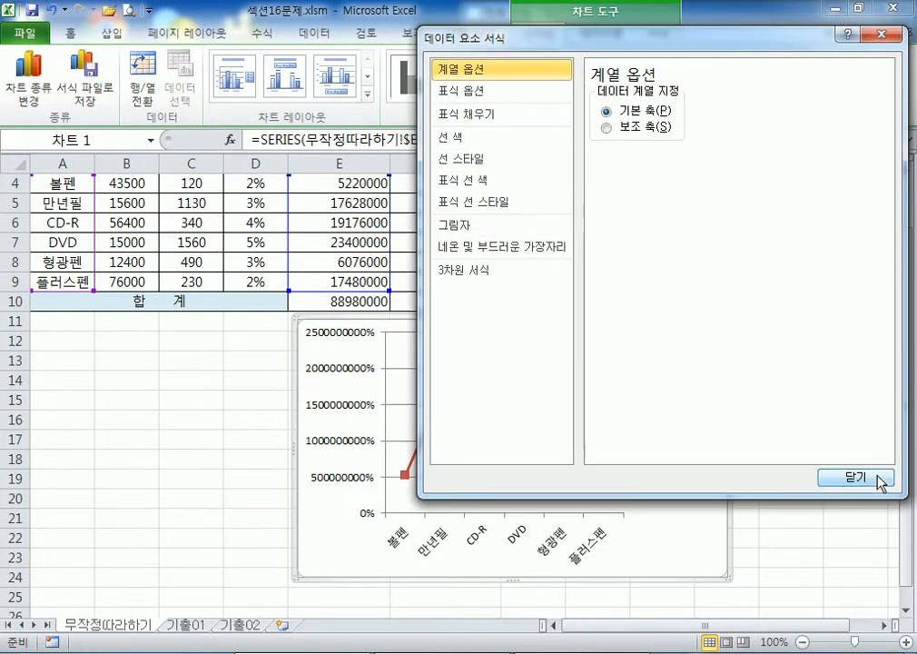
{"action": "left_click", "coordinate": [625, 127]}
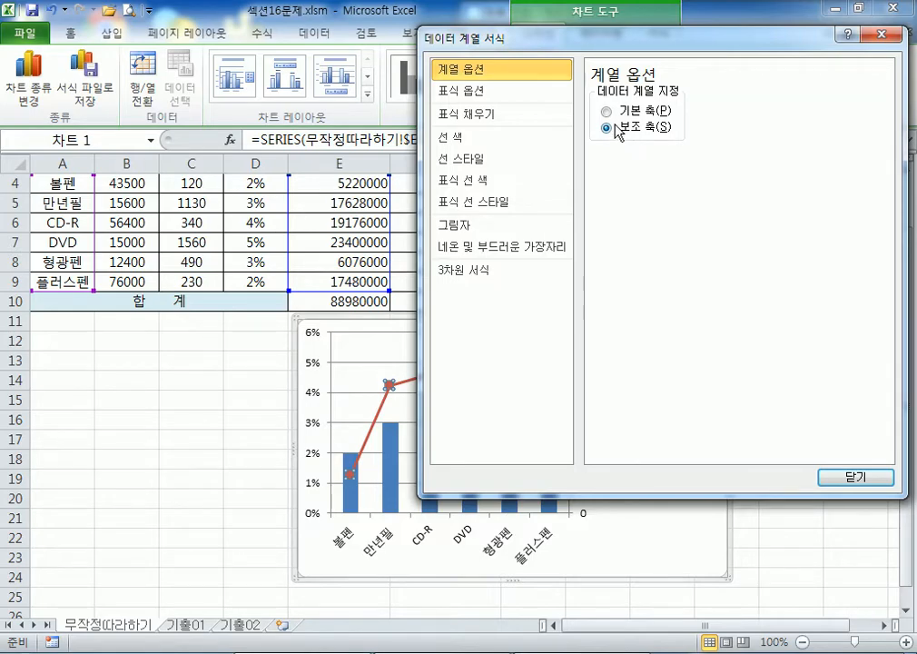
{"action": "left_click", "coordinate": [894, 38]}
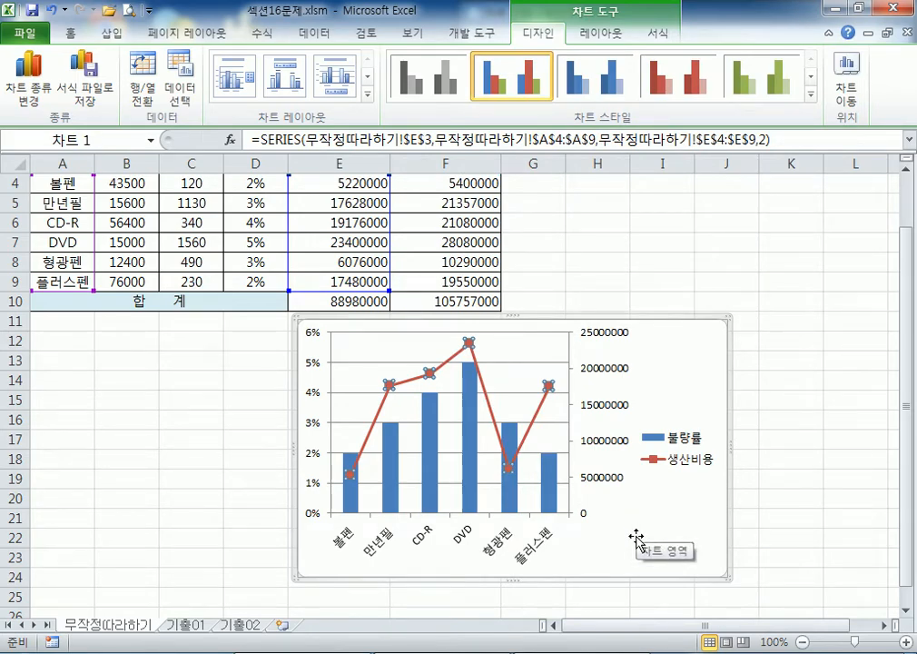
Step: Compare the chart's two vertical axes with the 불량률 data in D3:D9 and the 생산비용 data in E3:E9
{"action": "left_click", "coordinate": [667, 536]}
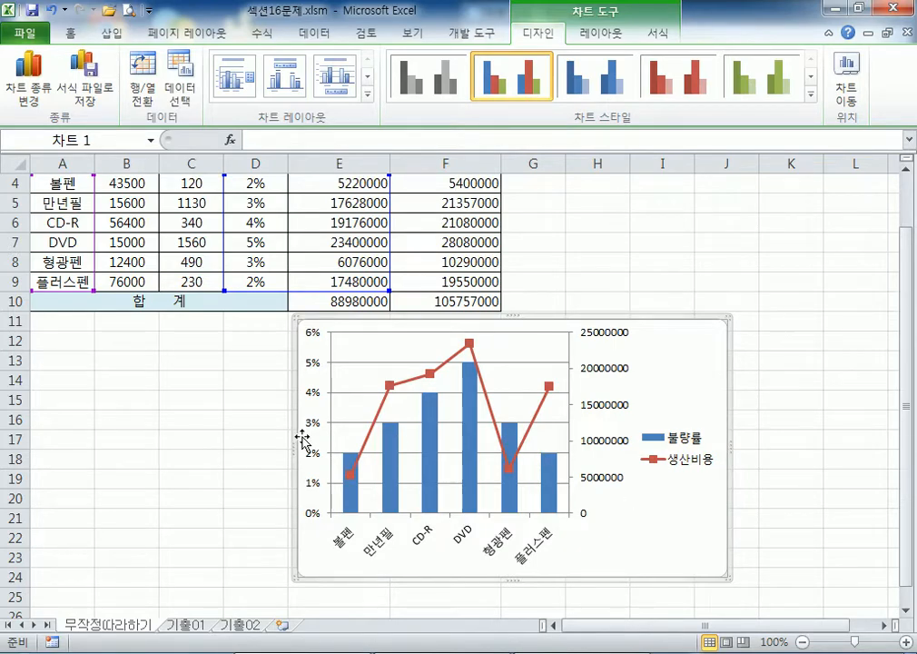
{"action": "mouse_move", "coordinate": [349, 500]}
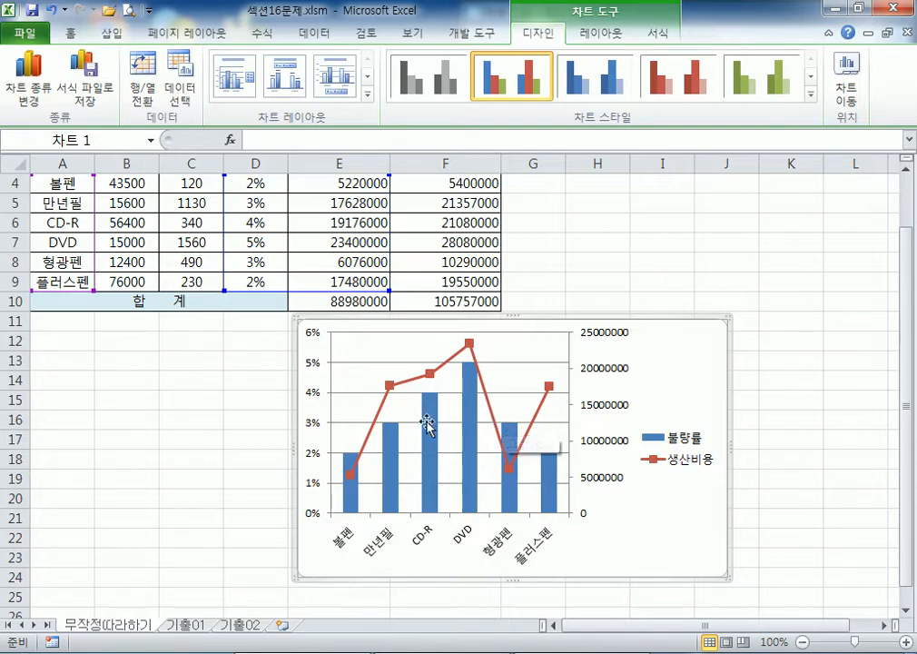
{"action": "scroll", "coordinate": [426, 424], "scroll_direction": "up", "scroll_amount": 1}
{"action": "left_click_drag", "start_coordinate": [241, 228], "coordinate": [256, 348]}
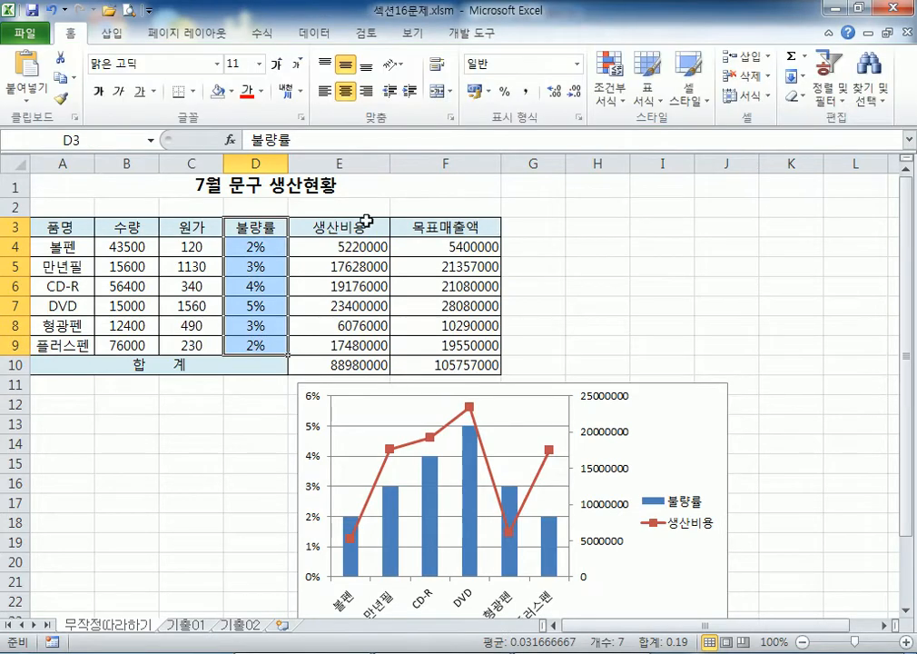
{"action": "left_click_drag", "start_coordinate": [361, 222], "coordinate": [329, 346]}
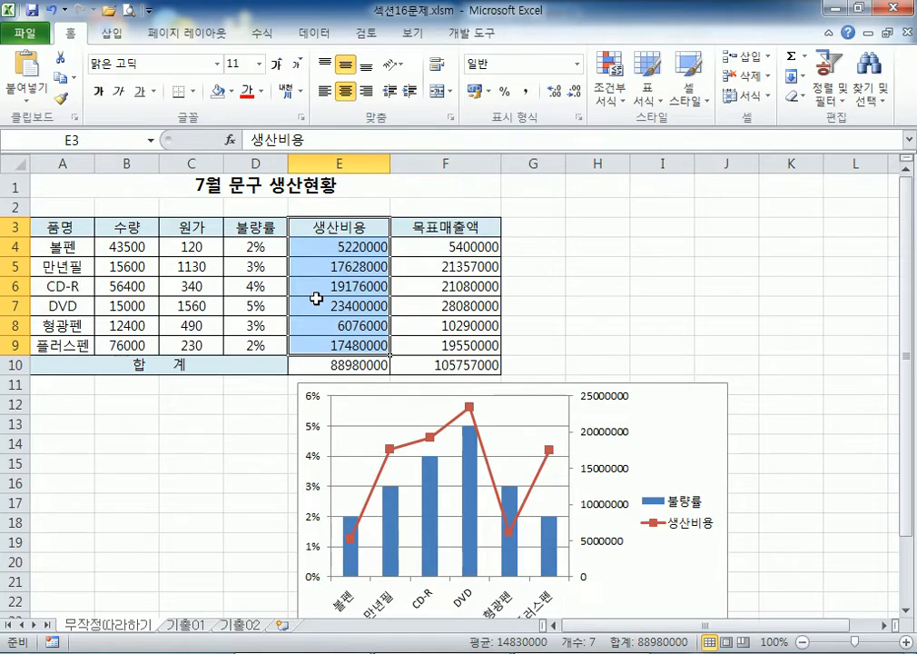
Step: Select the 불량률 columns and the 생산비용 line in turn to match each series with its axis
{"action": "scroll", "coordinate": [316, 297], "scroll_direction": "down", "scroll_amount": 2}
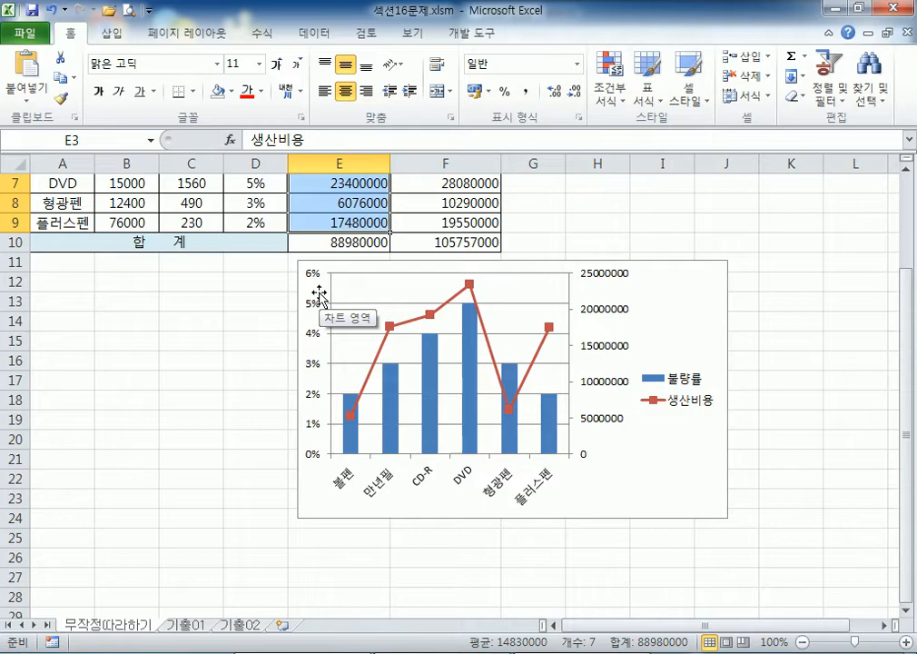
{"action": "left_click", "coordinate": [396, 427]}
{"action": "left_click", "coordinate": [497, 358]}
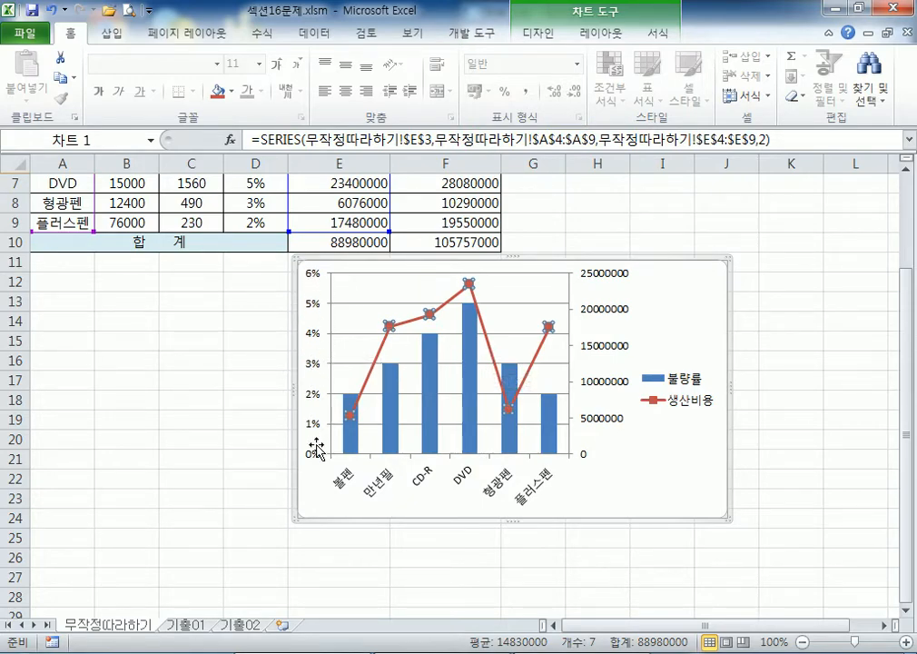
Step: Examine the chart's legend, primary and secondary vertical axes, category axis and plot area, then deselect the chart
{"action": "left_click", "coordinate": [686, 384]}
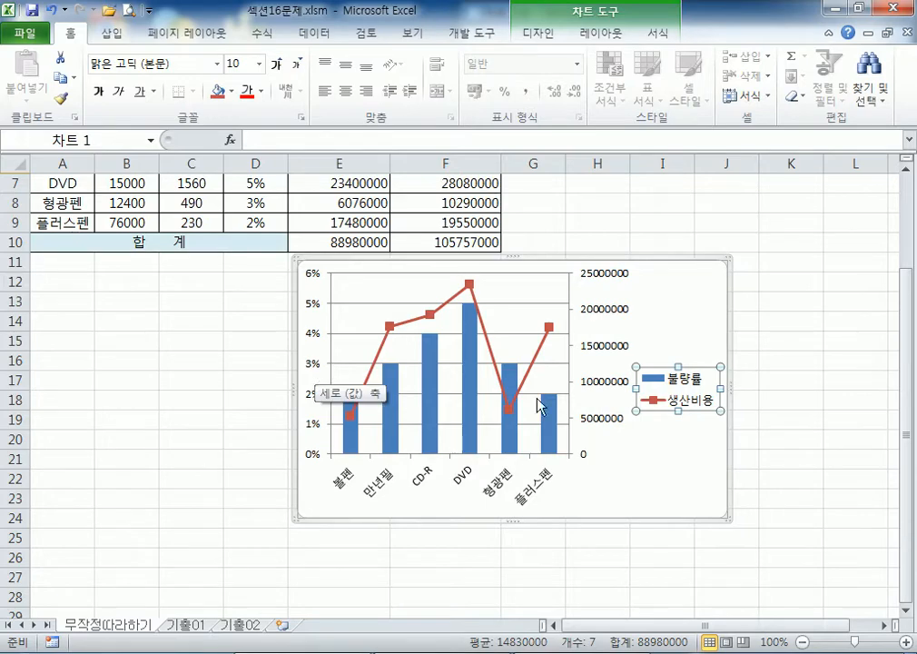
{"action": "left_click", "coordinate": [599, 318]}
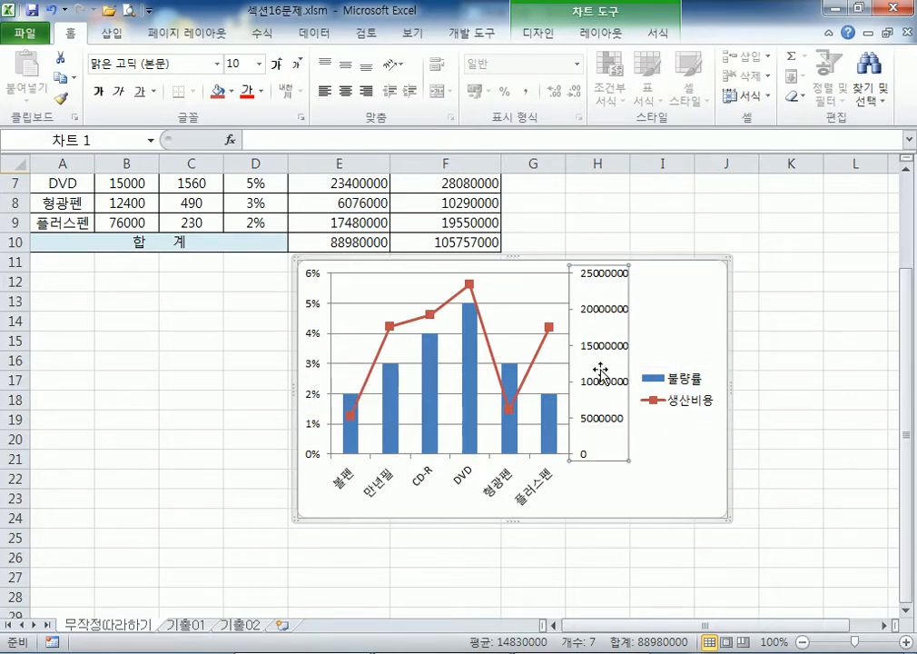
{"action": "left_click", "coordinate": [319, 340]}
{"action": "left_click", "coordinate": [616, 343]}
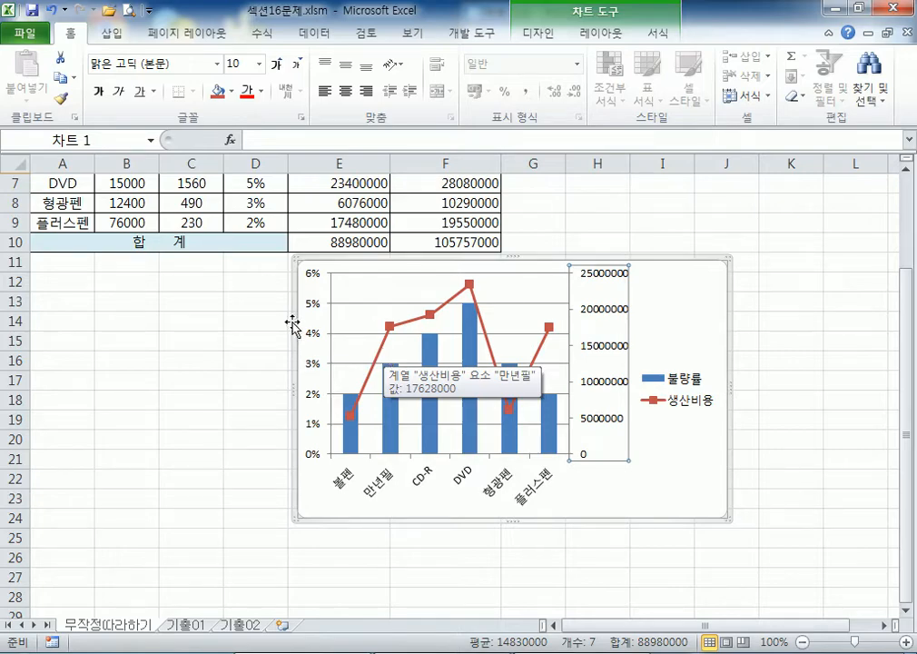
{"action": "left_click", "coordinate": [316, 339]}
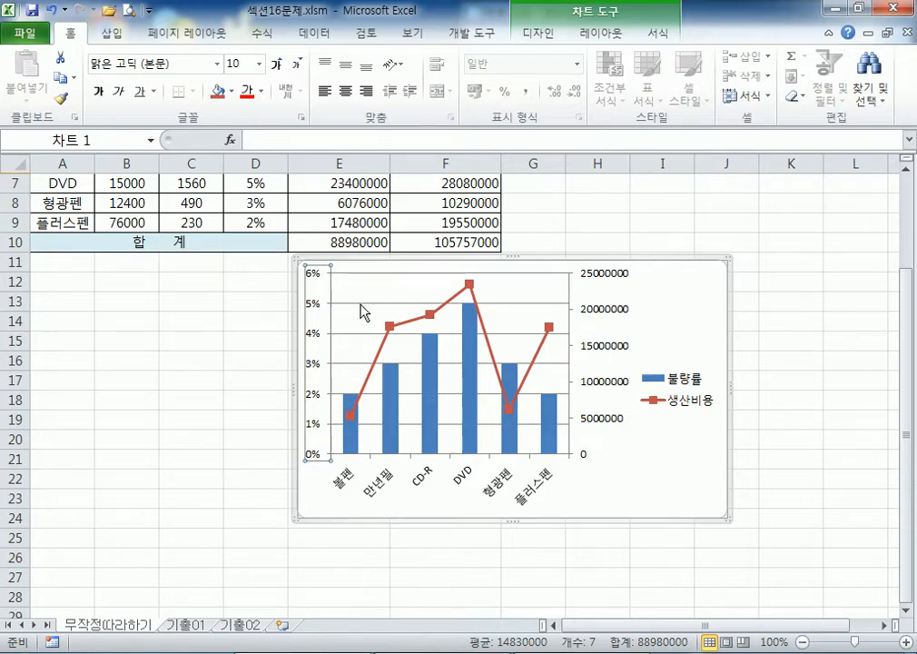
{"action": "left_click", "coordinate": [613, 313]}
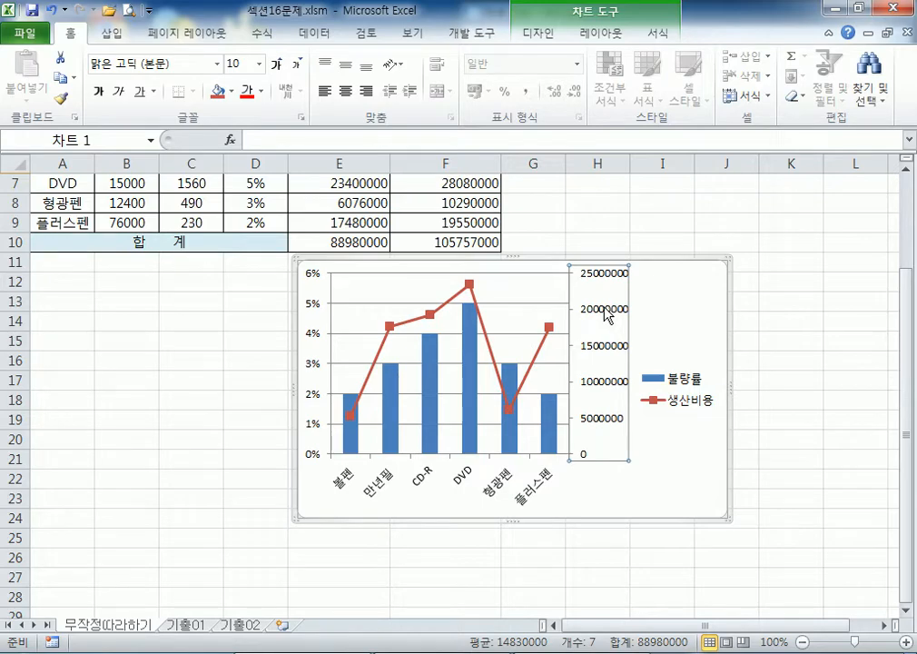
{"action": "left_click", "coordinate": [440, 480]}
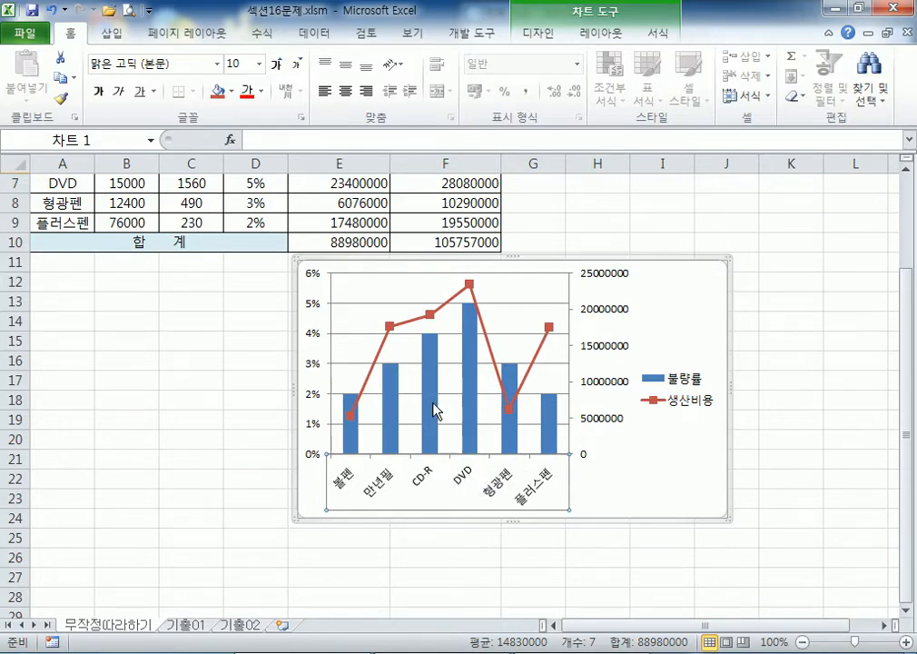
{"action": "left_click", "coordinate": [501, 277]}
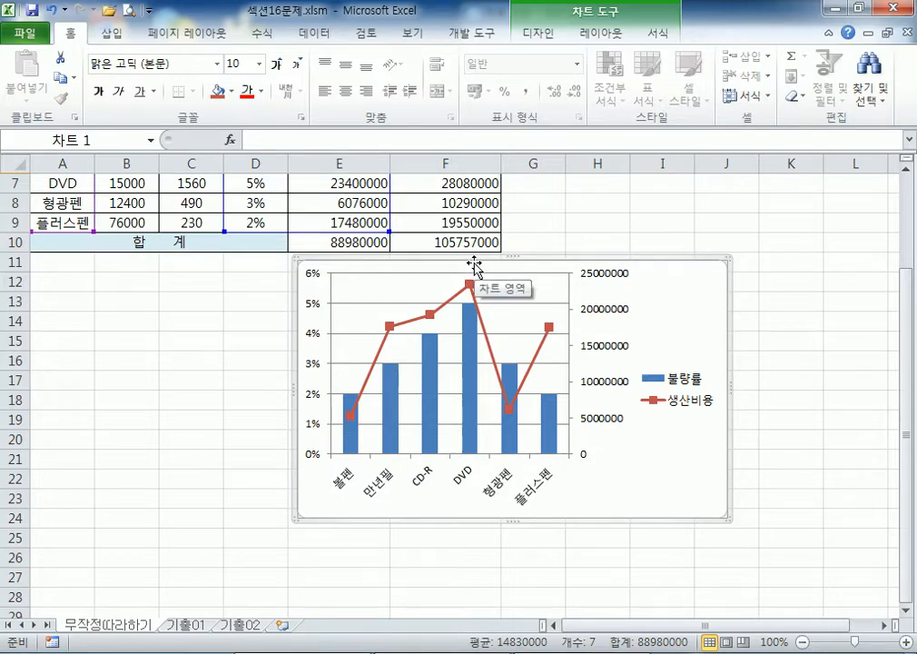
{"action": "key", "text": "Escape"}
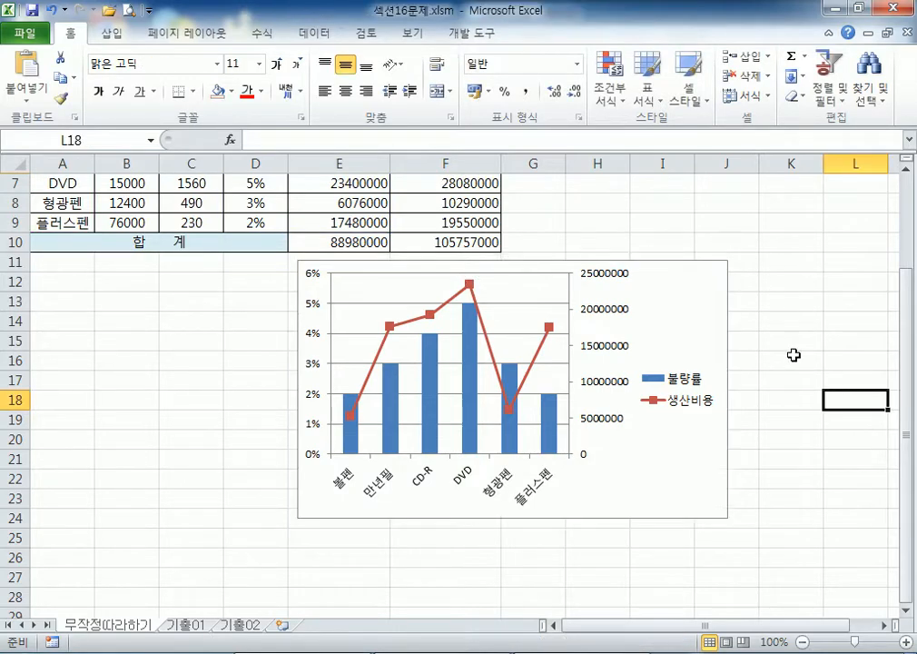
Step: Delete the finished combination chart below the 7월 문구 생산현황 table
{"action": "left_click", "coordinate": [702, 321]}
{"action": "key", "text": "Delete"}
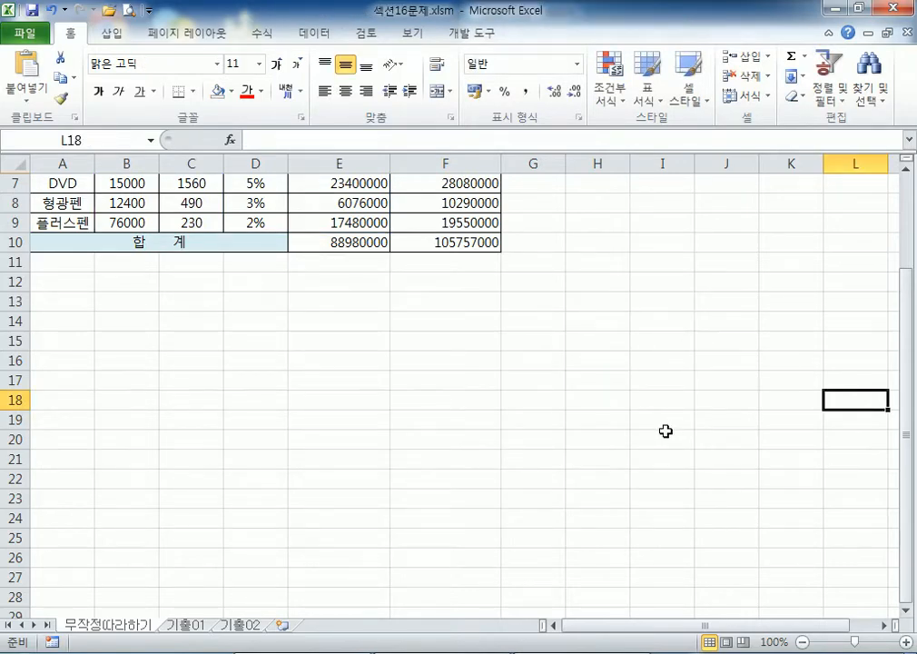
{"action": "left_click", "coordinate": [667, 432]}
{"action": "scroll", "coordinate": [481, 421], "scroll_direction": "up", "scroll_amount": 2}
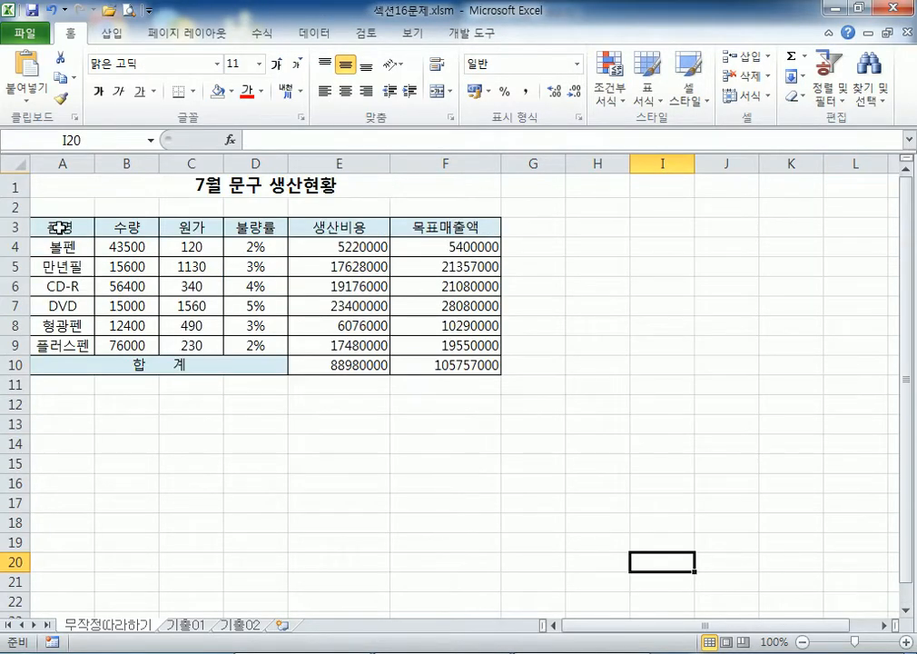
Step: Select the 품명, 불량률 and 생산비용 columns as three separate ranges: A3:A9, D3:D9 and E3:E9
{"action": "left_click_drag", "start_coordinate": [60, 227], "coordinate": [58, 345]}
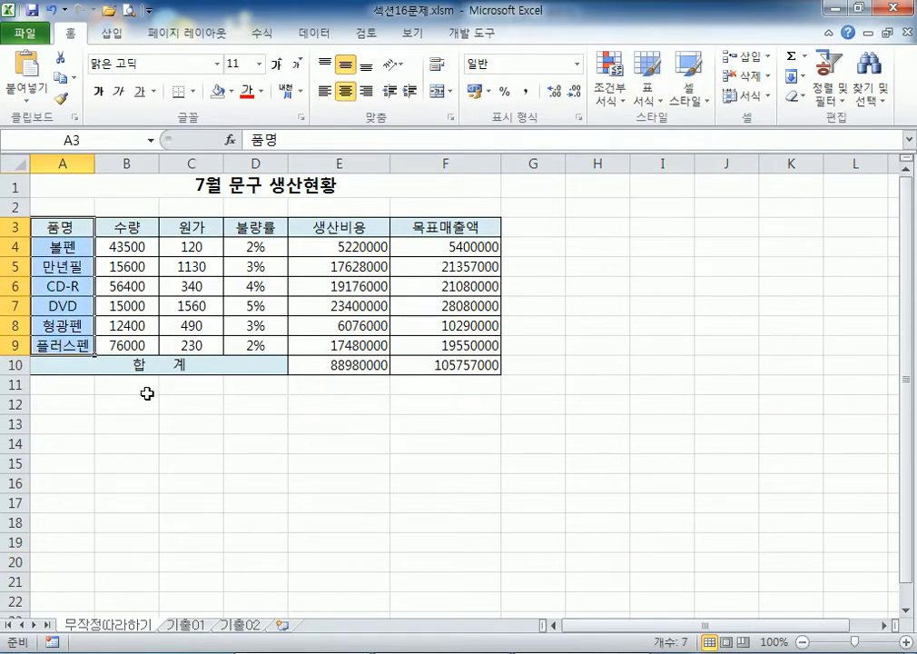
{"action": "left_click", "coordinate": [82, 223]}
{"action": "left_click_drag", "start_coordinate": [82, 223], "coordinate": [73, 345]}
{"action": "left_click_drag", "start_coordinate": [247, 228], "coordinate": [256, 345], "text": "ctrl"}
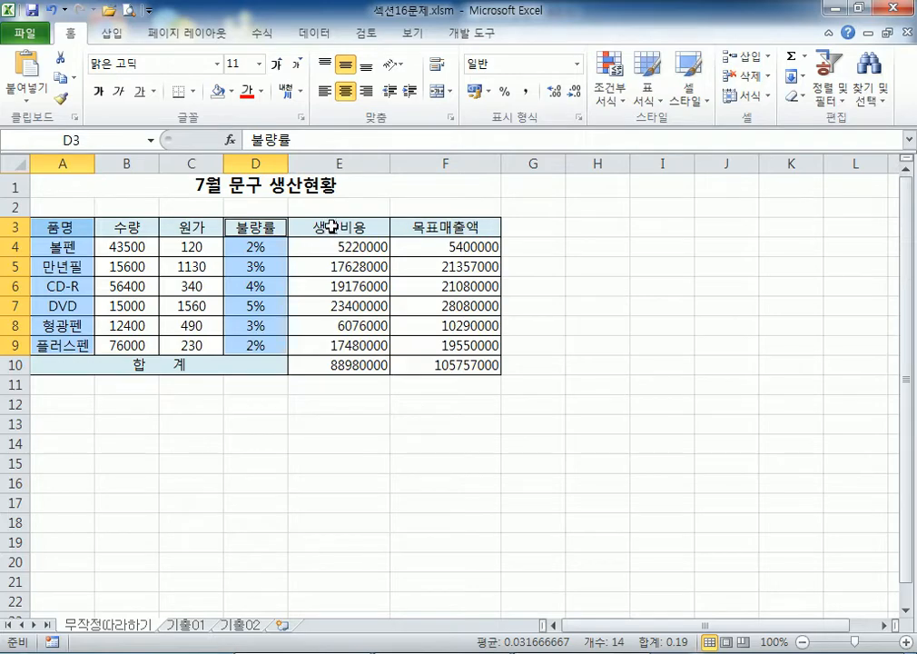
{"action": "left_click_drag", "start_coordinate": [332, 227], "coordinate": [323, 345], "text": "ctrl"}
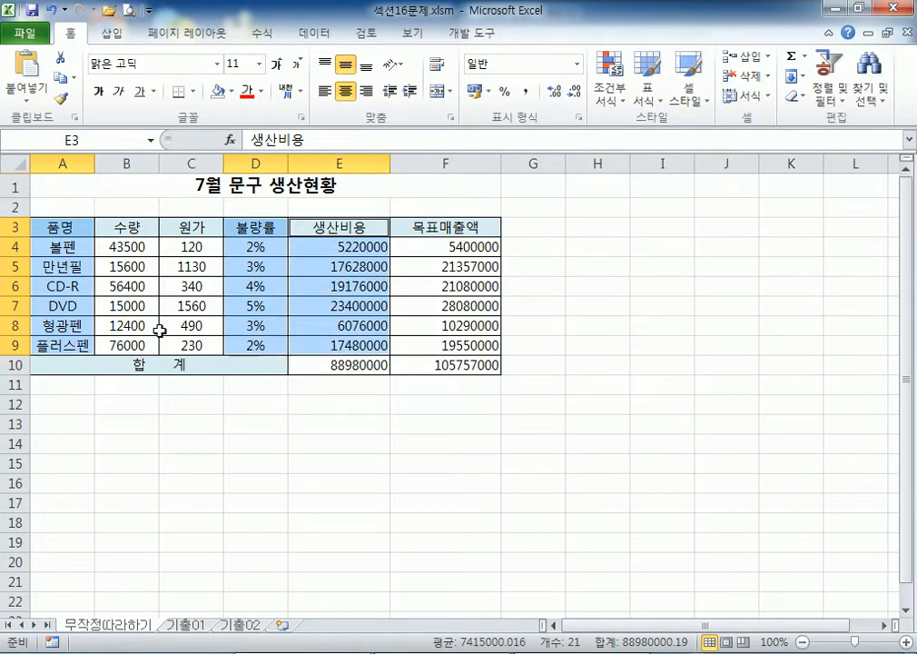
Step: Insert a 2-D clustered column chart (2차원 세로 막대형) from the ranges A3:A9 and D3:E9
{"action": "left_click_drag", "start_coordinate": [54, 226], "coordinate": [64, 346]}
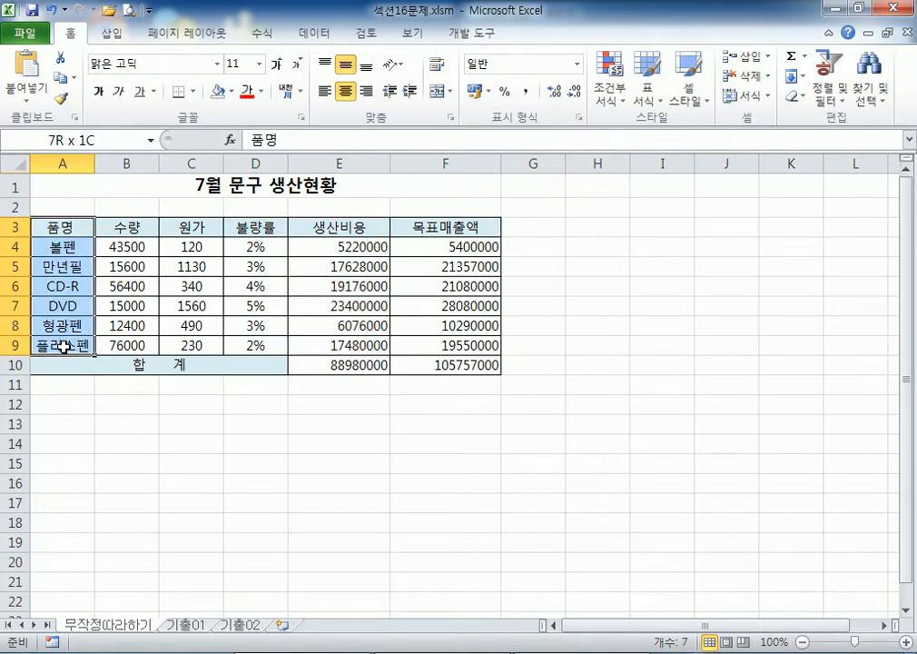
{"action": "left_click_drag", "start_coordinate": [263, 229], "coordinate": [338, 347]}
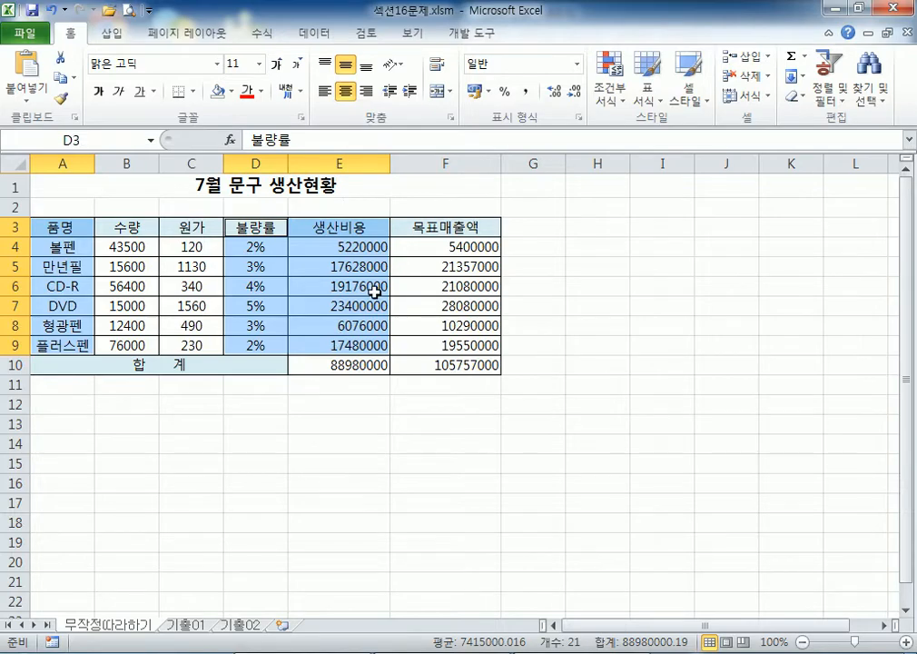
{"action": "left_click", "coordinate": [112, 41]}
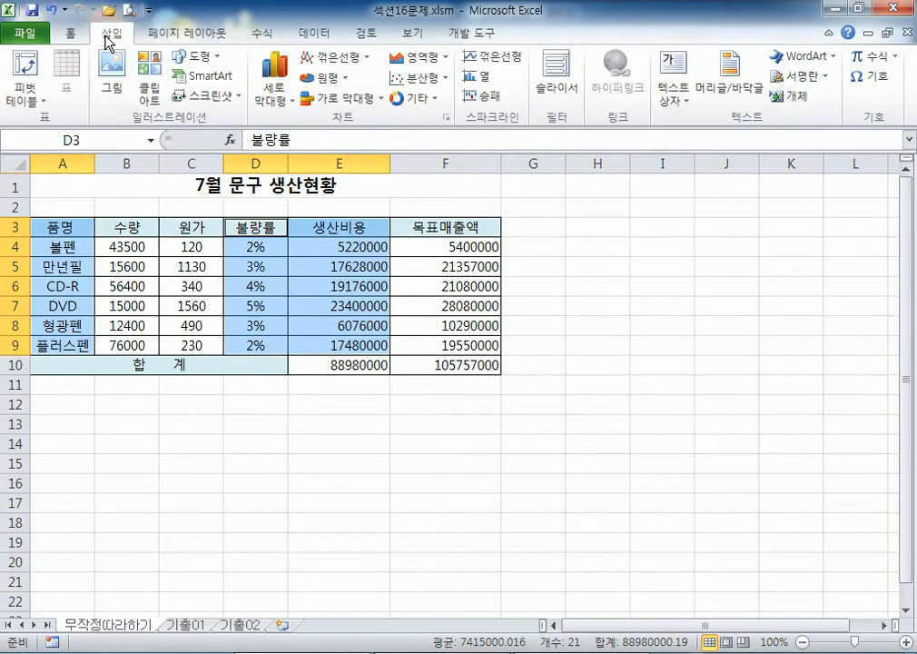
{"action": "left_click", "coordinate": [290, 100]}
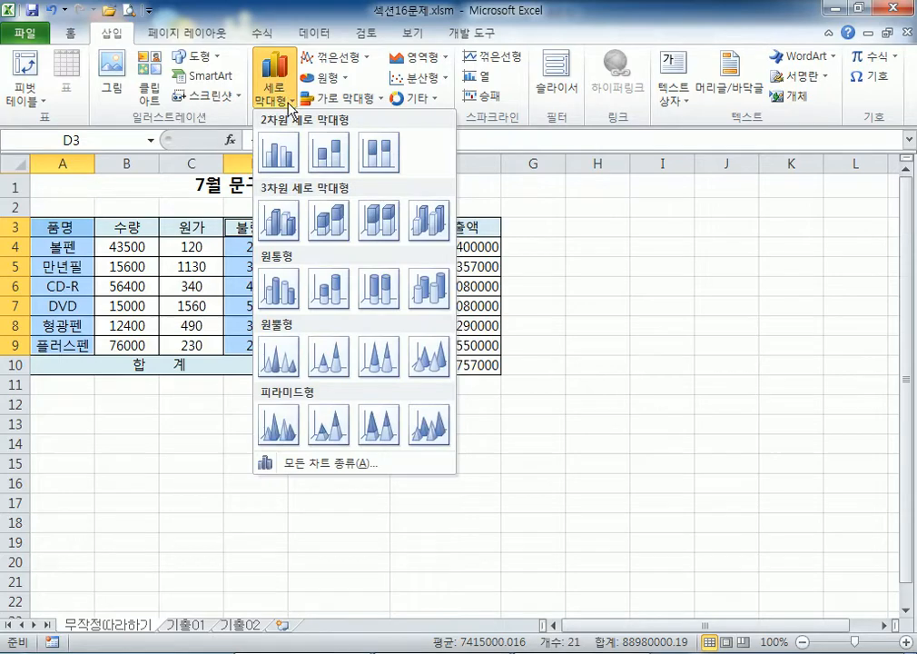
{"action": "left_click", "coordinate": [282, 163]}
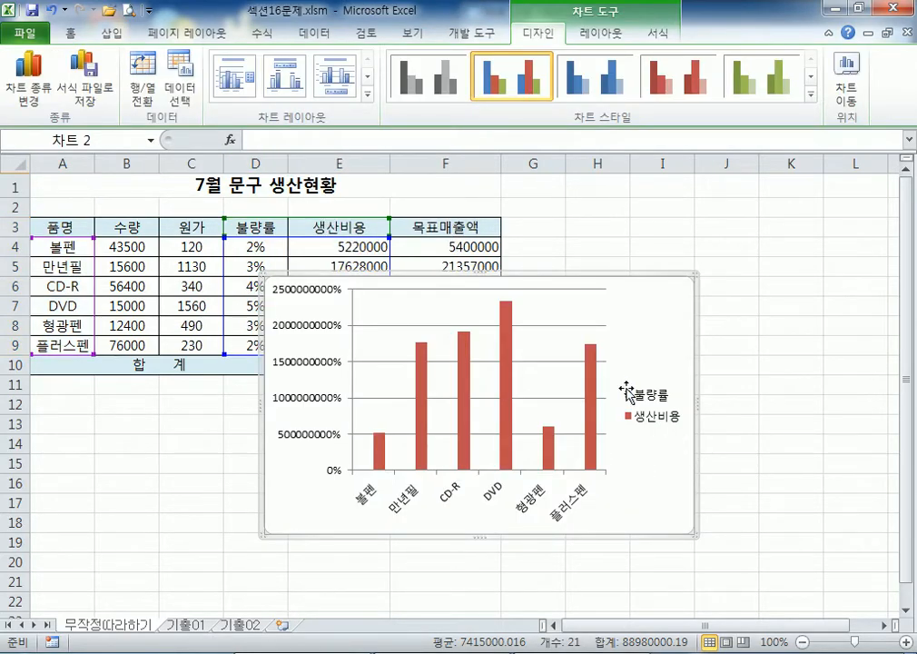
Step: Change the chart type of the 생산비용 series to a line with markers (꺾은선형)
{"action": "left_click", "coordinate": [591, 383]}
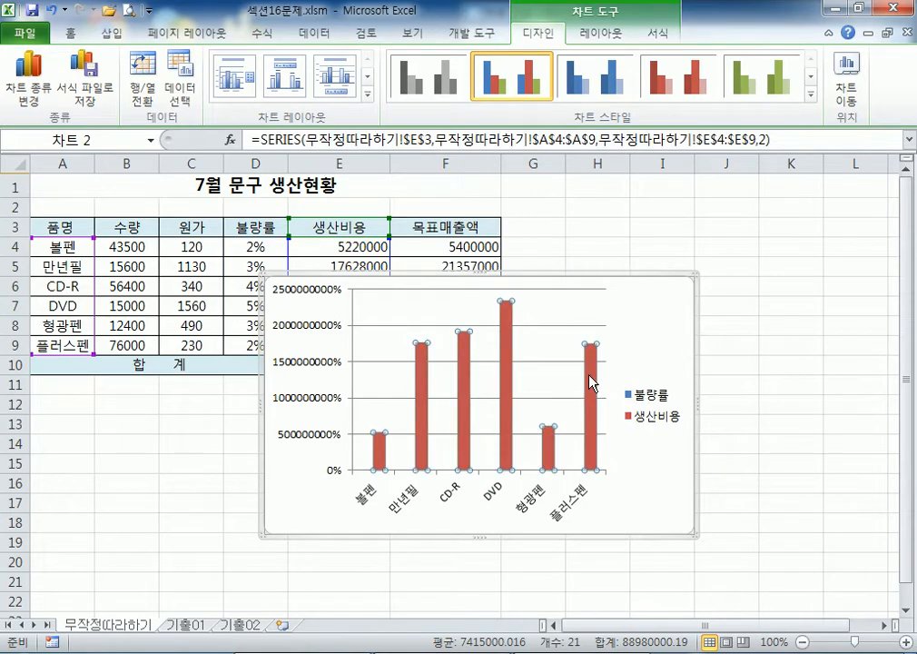
{"action": "right_click", "coordinate": [590, 382]}
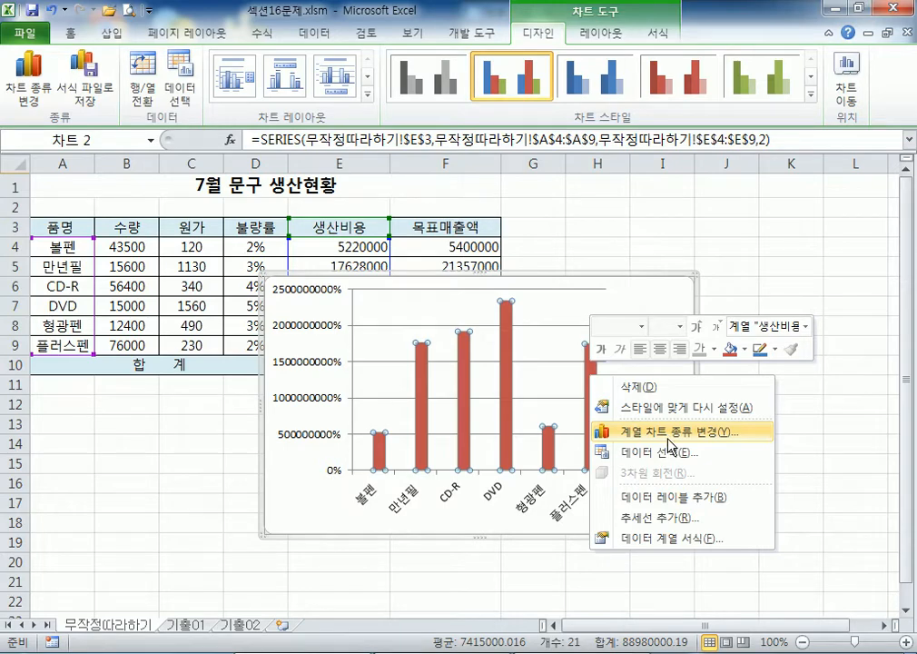
{"action": "left_click", "coordinate": [536, 37]}
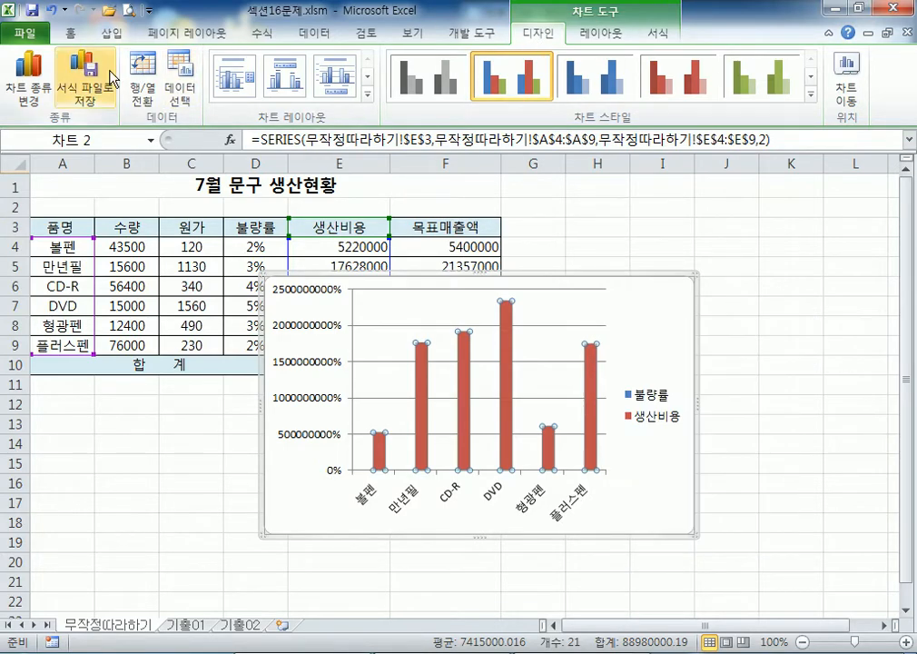
{"action": "left_click", "coordinate": [30, 91]}
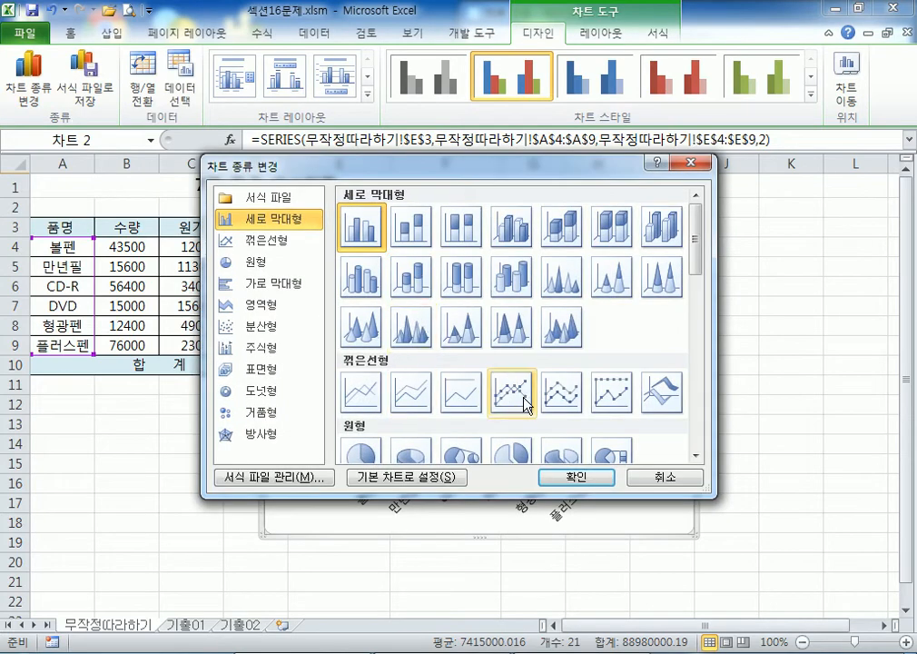
{"action": "left_click", "coordinate": [524, 404]}
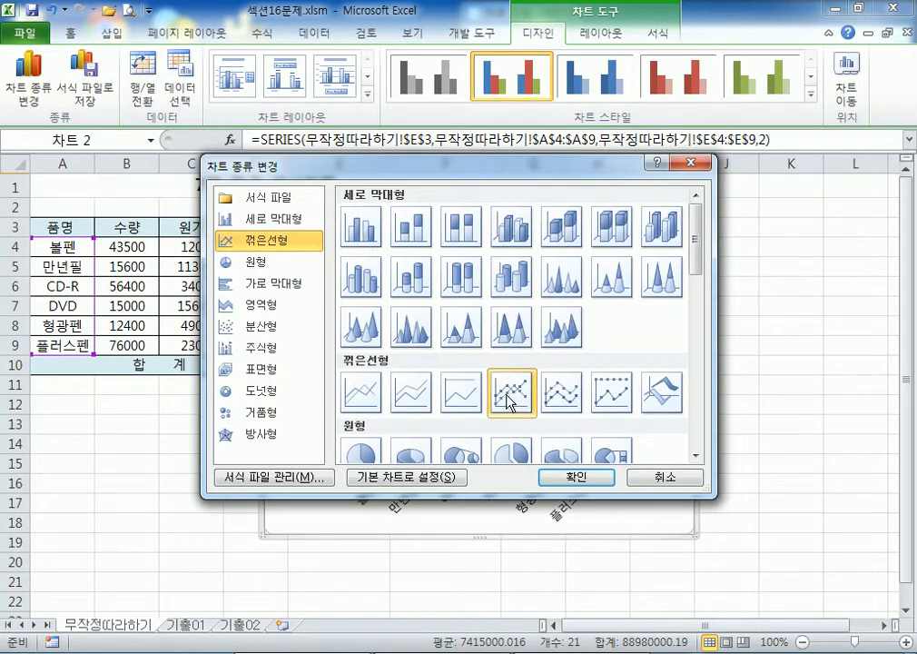
{"action": "left_click", "coordinate": [575, 479]}
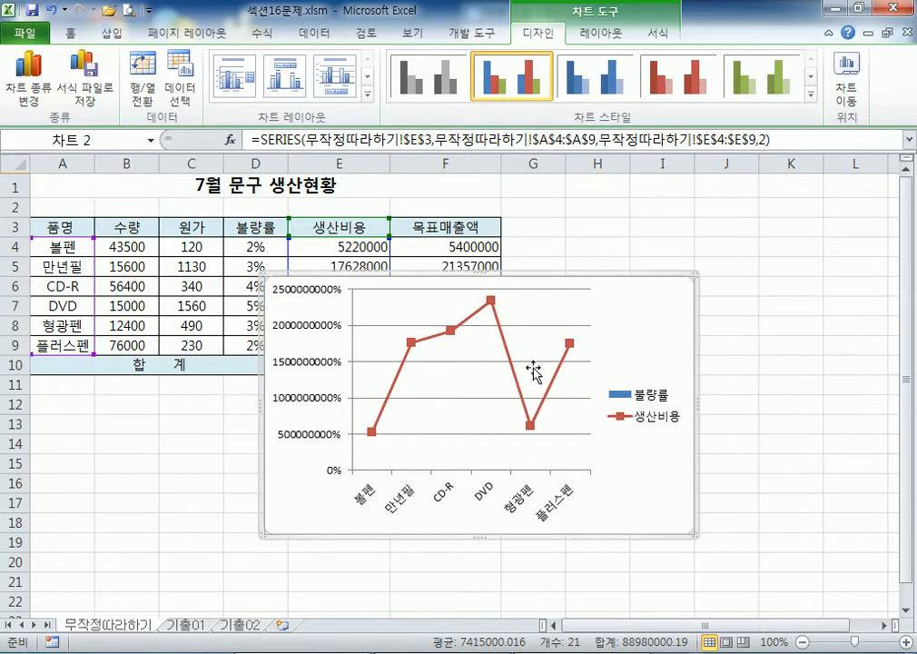
Step: Plot the 생산비용 line on the secondary axis (보조 축) and close the 데이터 계열 서식 settings
{"action": "left_click", "coordinate": [507, 352]}
{"action": "double_click", "coordinate": [507, 352]}
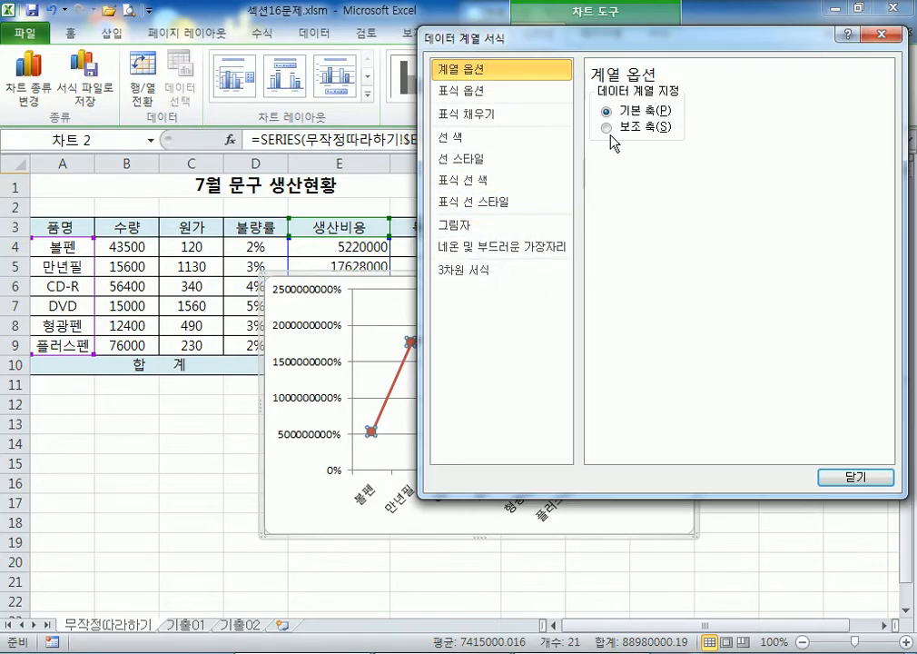
{"action": "left_click", "coordinate": [607, 128]}
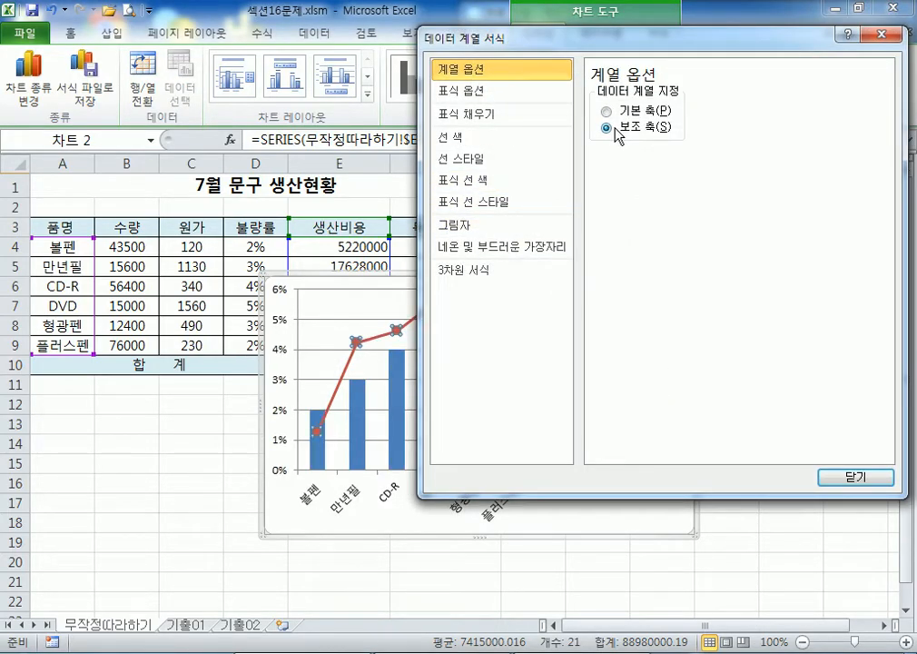
{"action": "left_click", "coordinate": [841, 481]}
{"action": "left_click", "coordinate": [654, 513]}
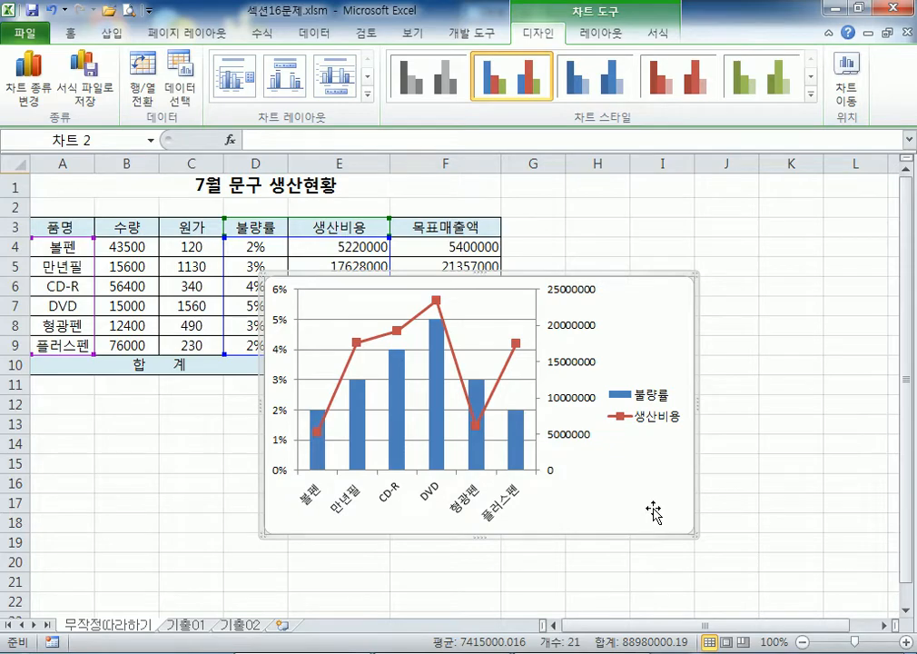
Step: Select the new chart's primary vertical, secondary vertical and category axes in turn to examine them
{"action": "left_click", "coordinate": [280, 389]}
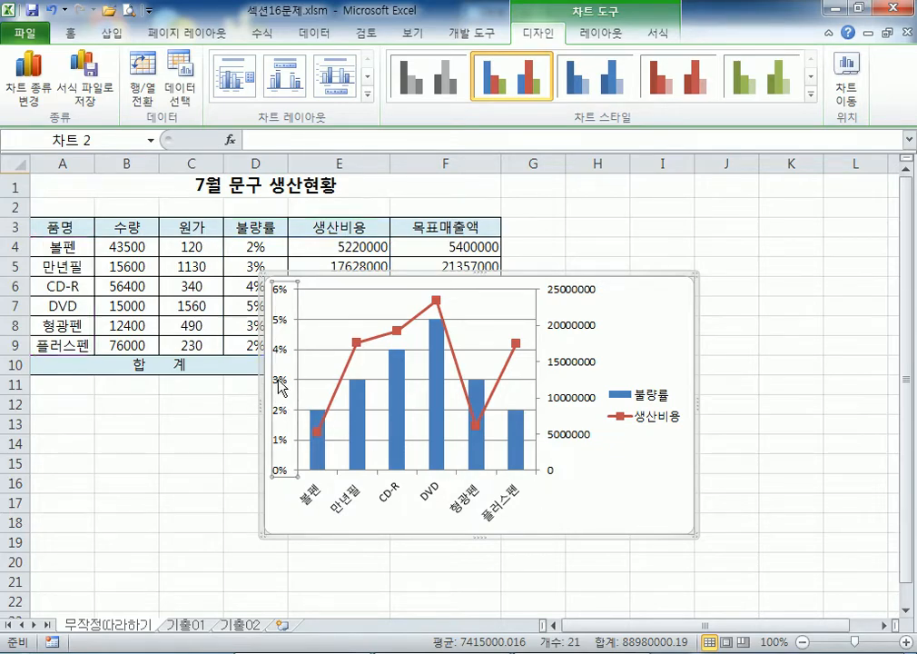
{"action": "left_click", "coordinate": [545, 373]}
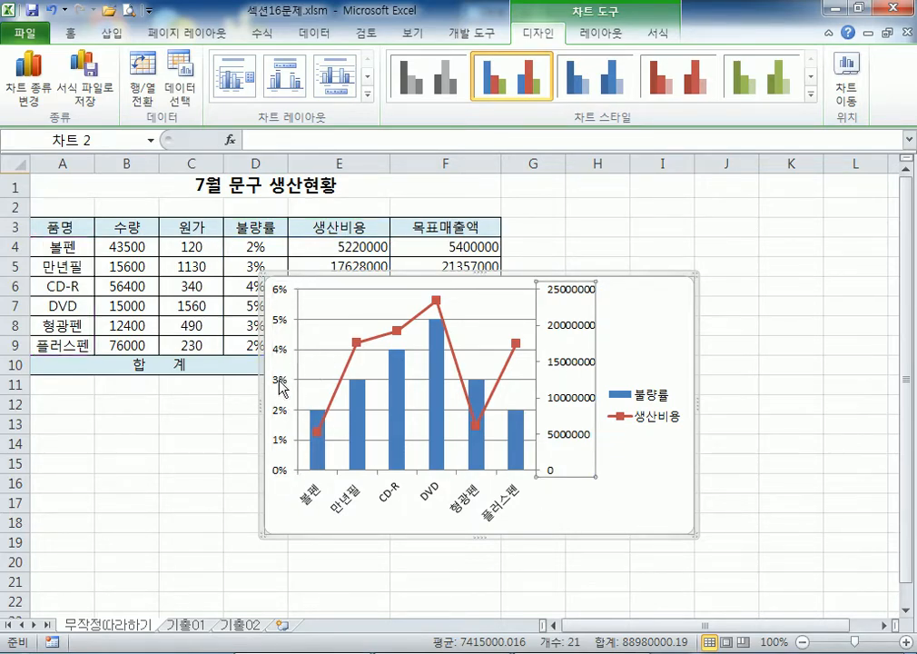
{"action": "left_click", "coordinate": [280, 389]}
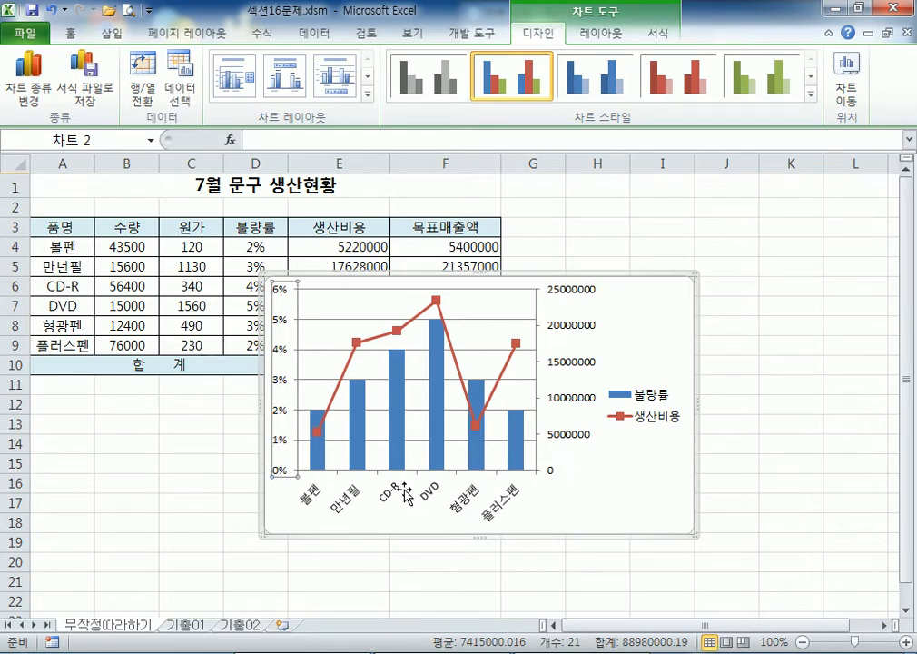
{"action": "left_click", "coordinate": [361, 494]}
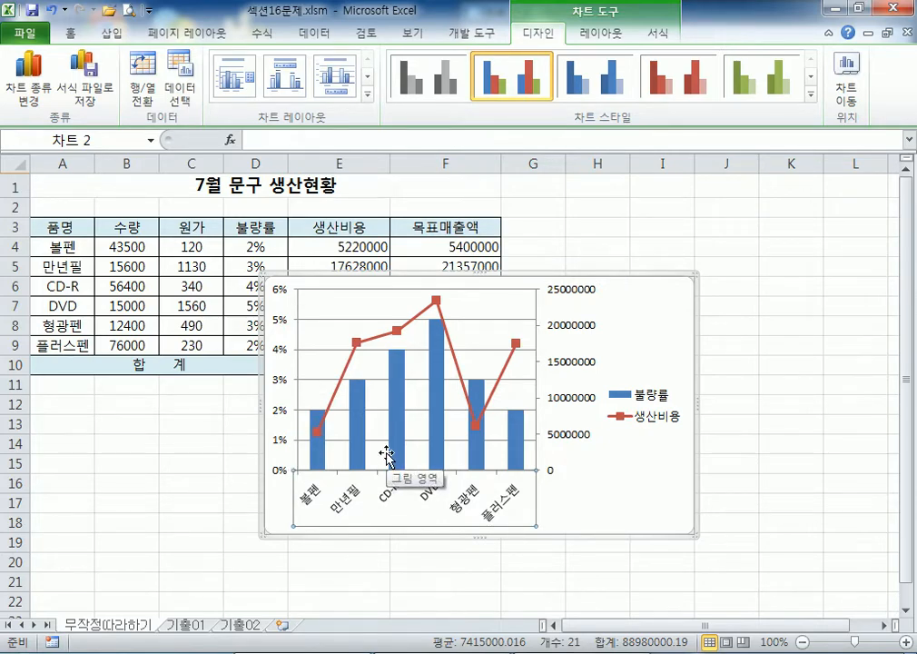
{"action": "left_click", "coordinate": [280, 383]}
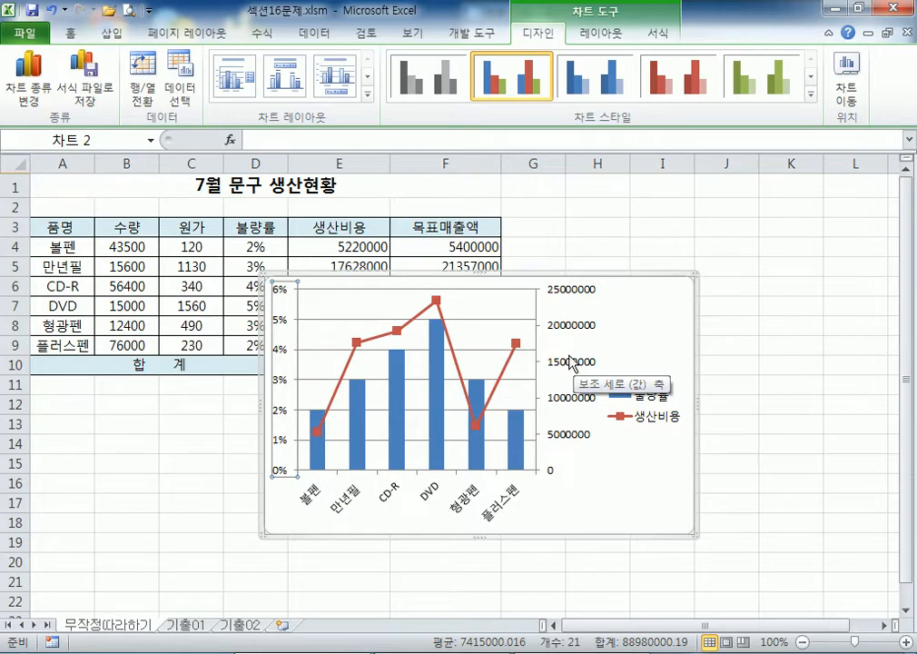
{"action": "left_click", "coordinate": [628, 321]}
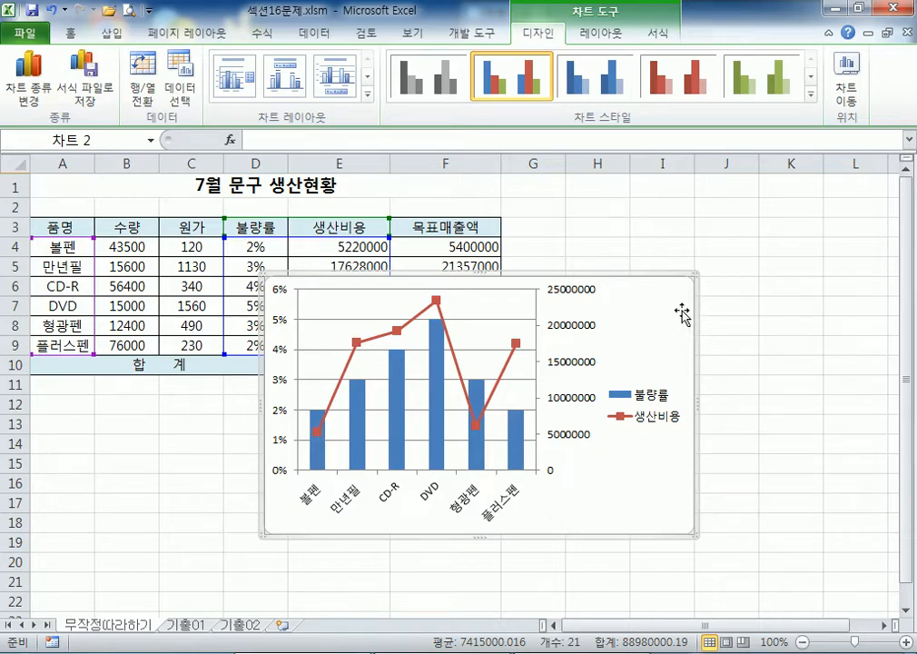
Step: Move the whole chart down so its upper edge sits at row 9 of the table
{"action": "left_click_drag", "start_coordinate": [666, 307], "coordinate": [651, 370]}
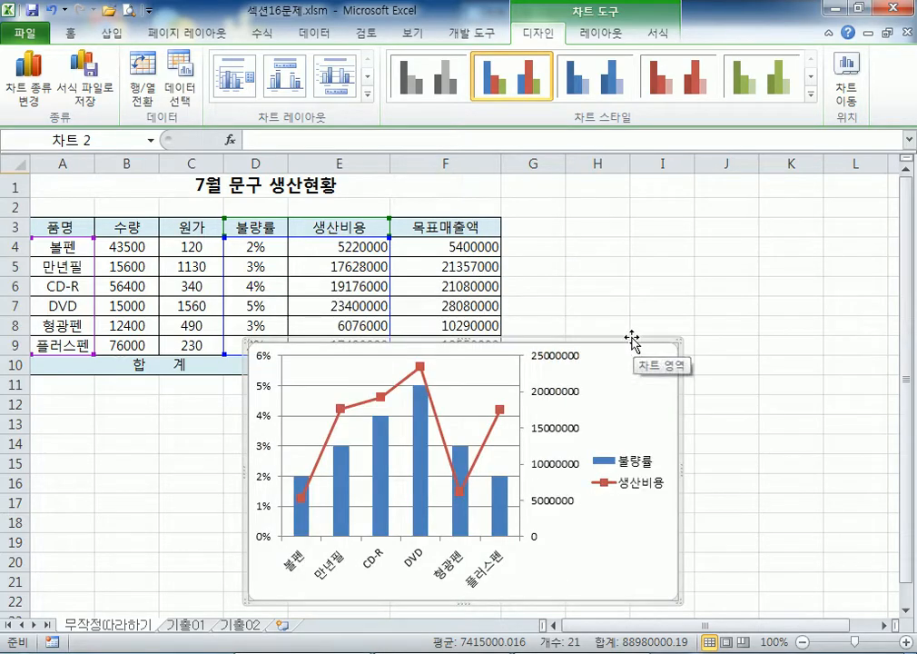
{"action": "left_click", "coordinate": [726, 399]}
{"action": "left_click", "coordinate": [642, 385]}
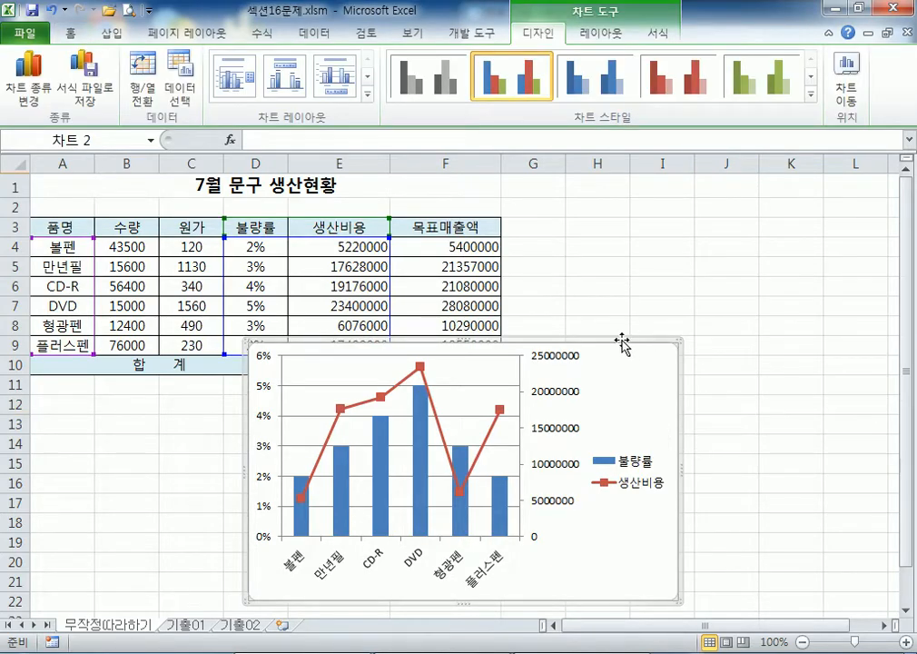
Step: Move the chart below the table and resize it to span cells A14 to F27
{"action": "left_click_drag", "start_coordinate": [619, 341], "coordinate": [479, 398]}
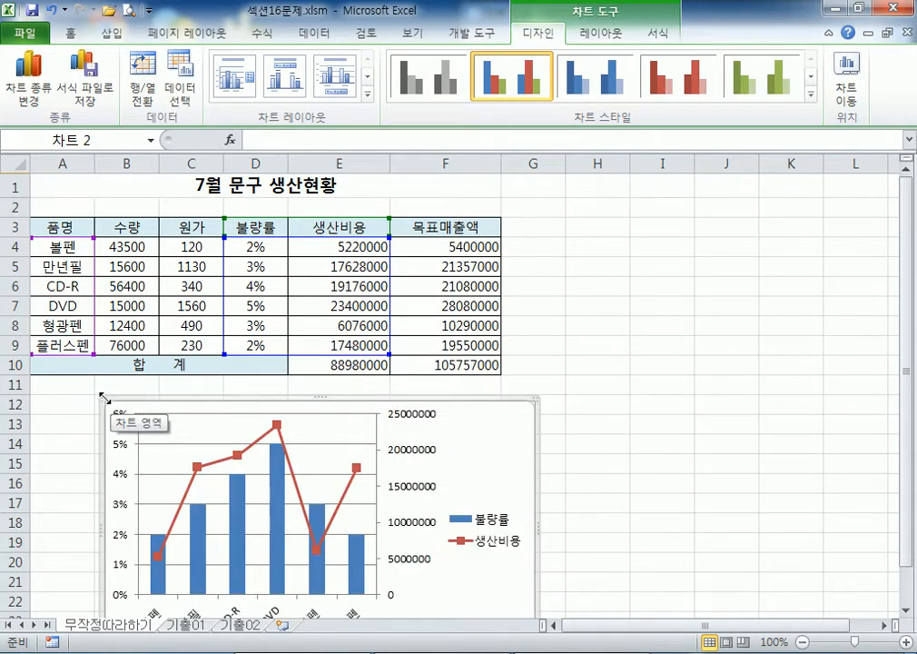
{"action": "mouse_move", "coordinate": [110, 403]}
{"action": "left_mouse_down"}
{"action": "mouse_move", "coordinate": [73, 350]}
{"action": "mouse_move", "coordinate": [182, 385]}
{"action": "mouse_move", "coordinate": [68, 314]}
{"action": "mouse_move", "coordinate": [118, 400]}
{"action": "left_mouse_up"}
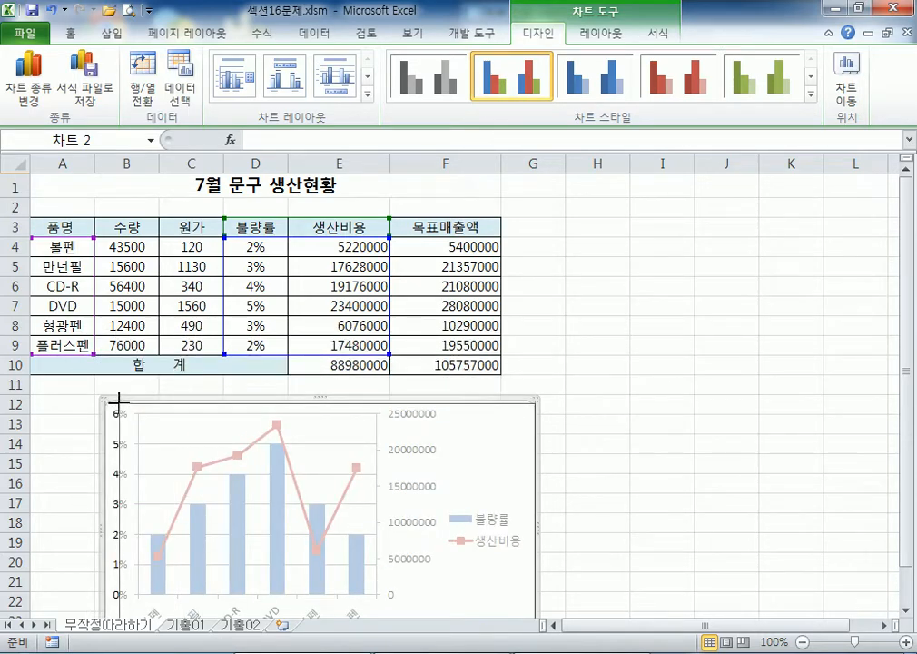
{"action": "left_click_drag", "start_coordinate": [119, 400], "coordinate": [29, 414]}
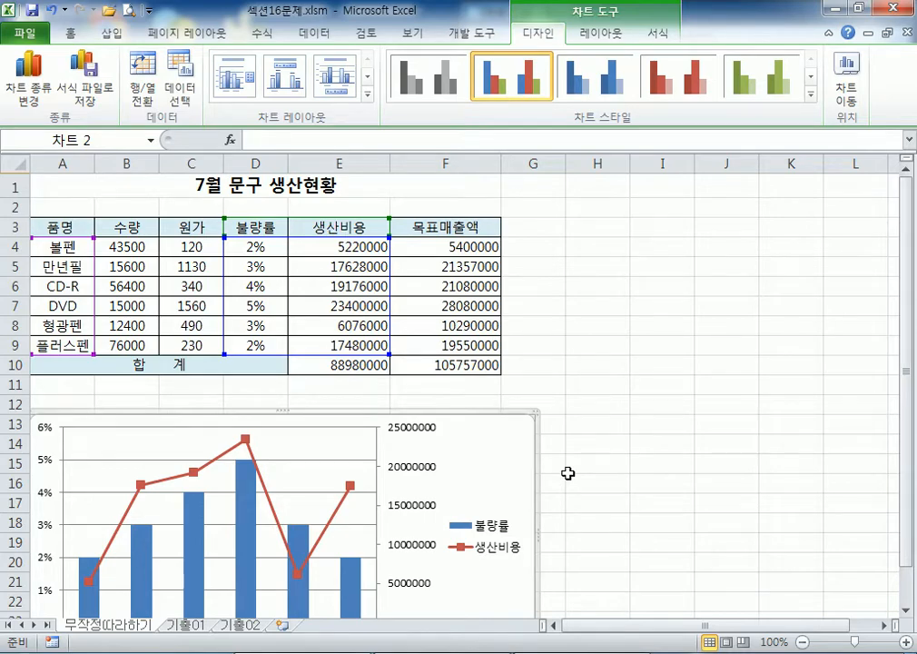
{"action": "left_click_drag", "start_coordinate": [137, 416], "coordinate": [67, 434]}
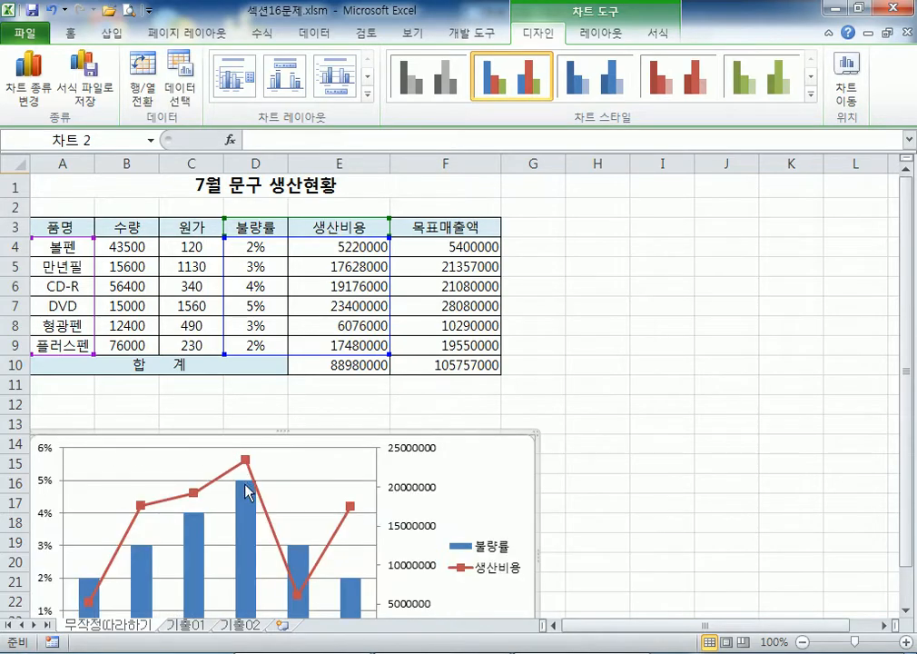
{"action": "scroll", "coordinate": [247, 491], "scroll_direction": "down", "scroll_amount": 5}
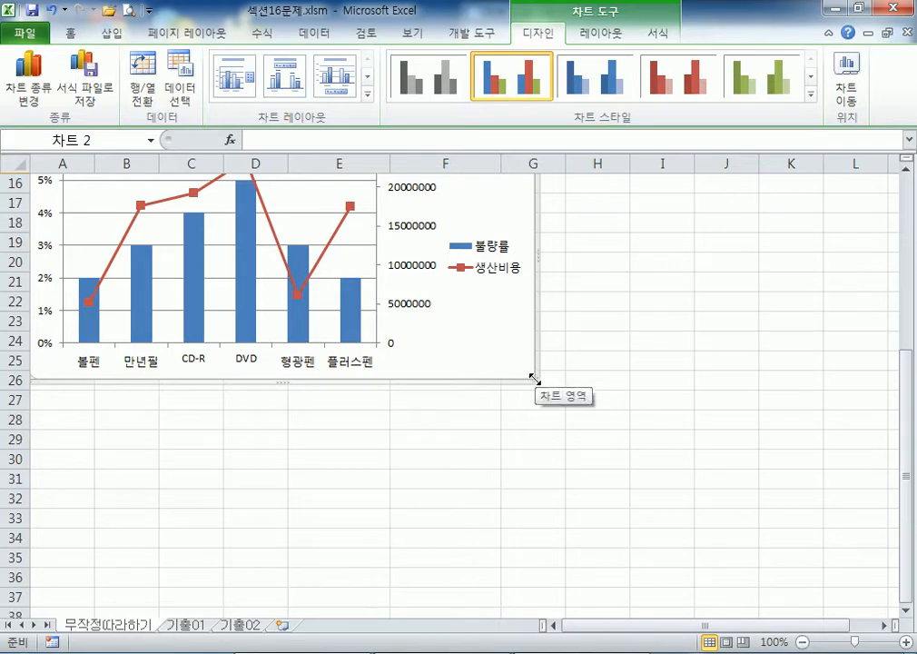
{"action": "left_click_drag", "start_coordinate": [535, 377], "coordinate": [500, 410]}
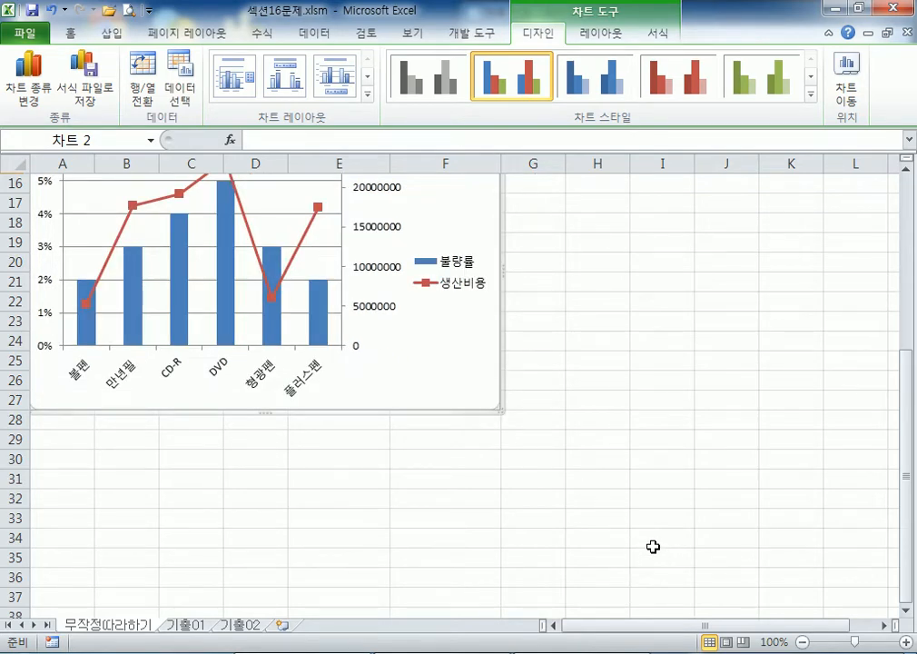
Step: Try a free resize of the chart past column F, and bring its lower-right corner back to the corner of cell F27
{"action": "left_click_drag", "start_coordinate": [645, 537], "coordinate": [604, 535]}
{"action": "left_click", "coordinate": [489, 400]}
{"action": "left_click_drag", "start_coordinate": [500, 414], "coordinate": [524, 422]}
{"action": "left_click", "coordinate": [602, 514]}
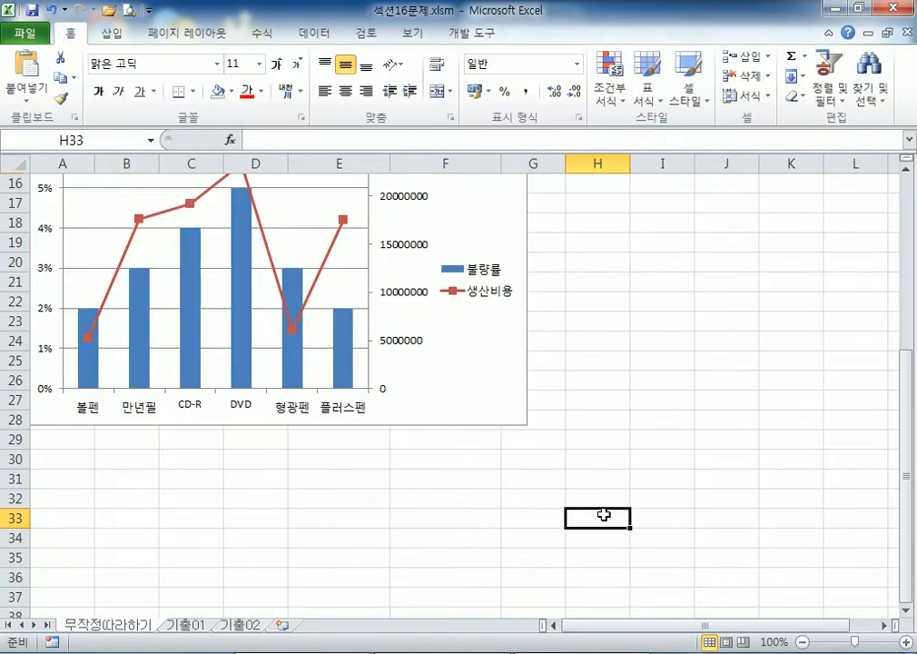
{"action": "left_click", "coordinate": [510, 411]}
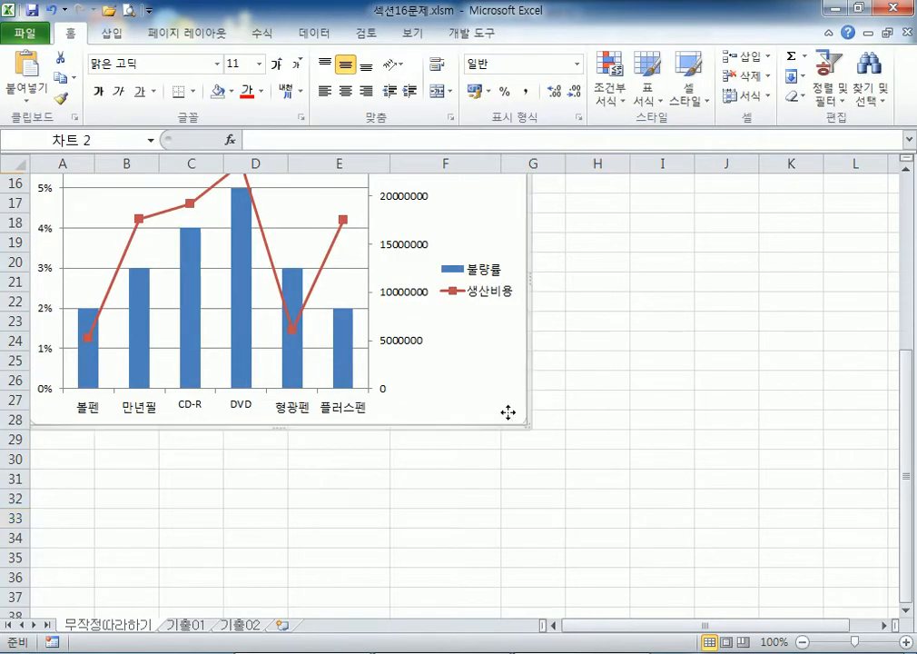
{"action": "left_click_drag", "start_coordinate": [525, 424], "coordinate": [500, 410]}
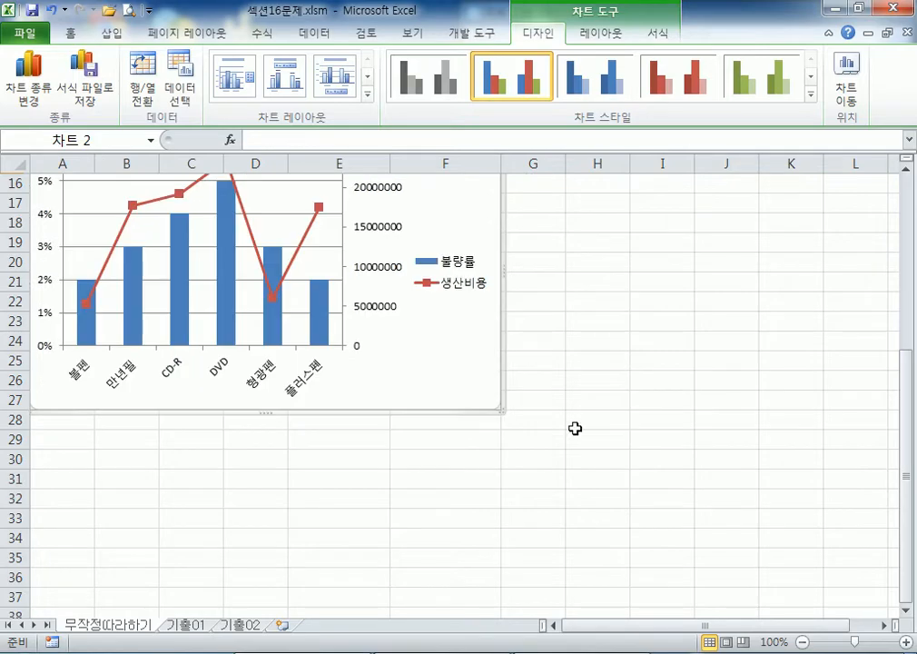
Step: Stretch the chart's upper edge up to the top of row 13, aligned with column A, and deselect the chart
{"action": "left_click", "coordinate": [698, 472]}
{"action": "scroll", "coordinate": [454, 409], "scroll_direction": "up", "scroll_amount": 3}
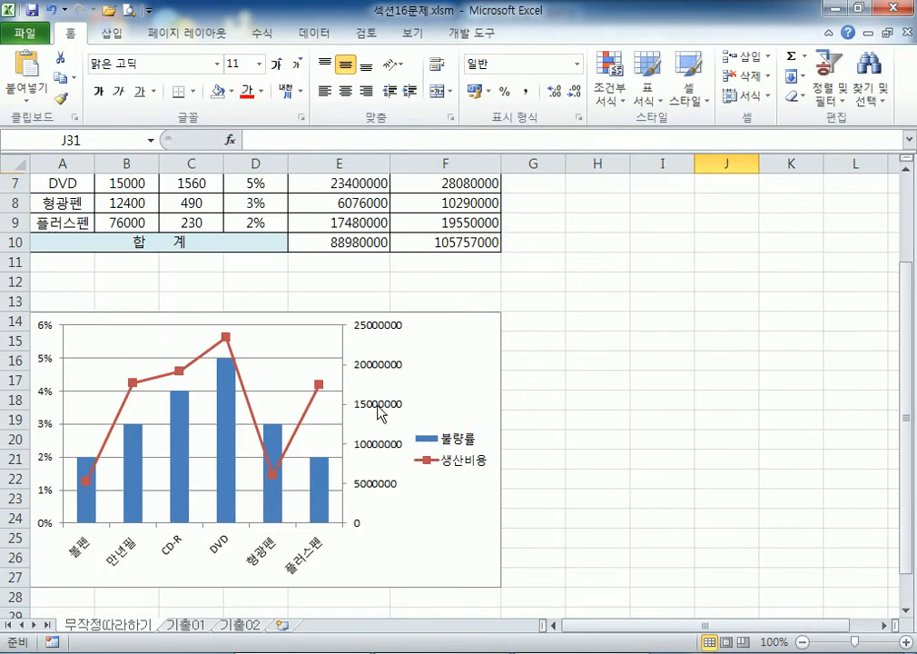
{"action": "left_click", "coordinate": [35, 314]}
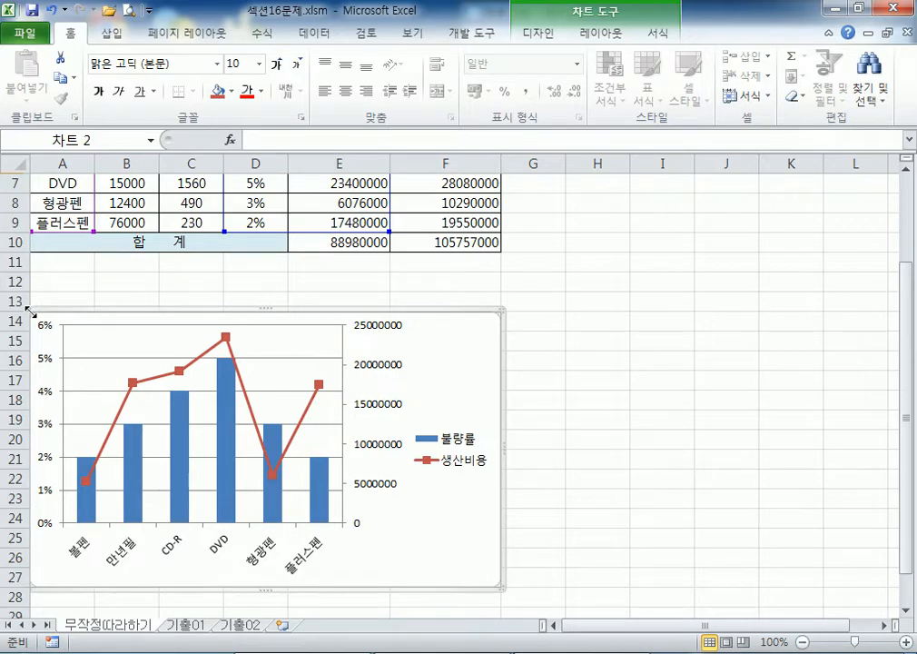
{"action": "left_click_drag", "start_coordinate": [30, 312], "coordinate": [30, 289]}
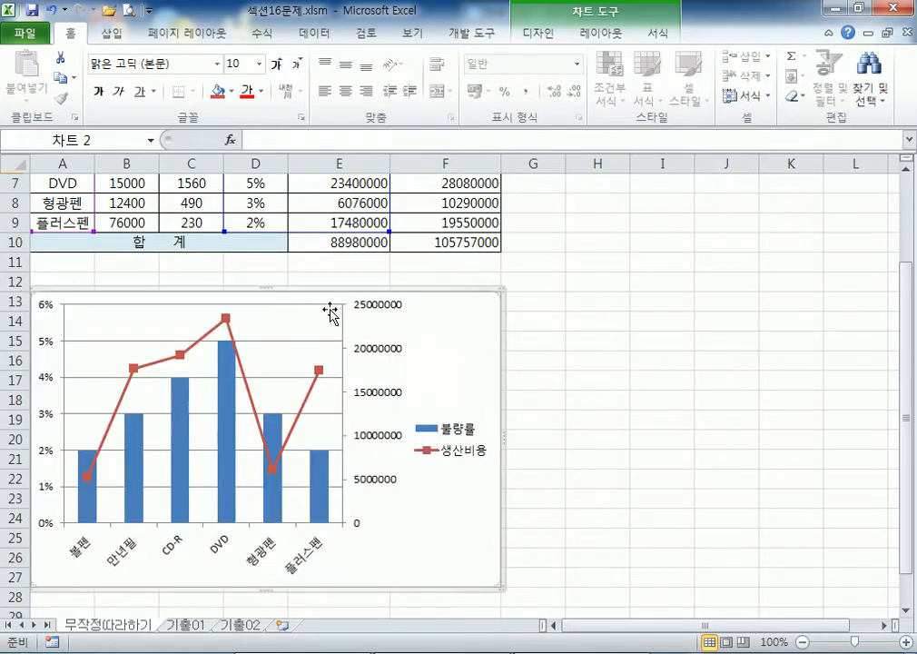
{"action": "scroll", "coordinate": [475, 256], "scroll_direction": "down", "scroll_amount": 3}
{"action": "scroll", "coordinate": [328, 317], "scroll_direction": "up", "scroll_amount": 3}
{"action": "left_click", "coordinate": [614, 340]}
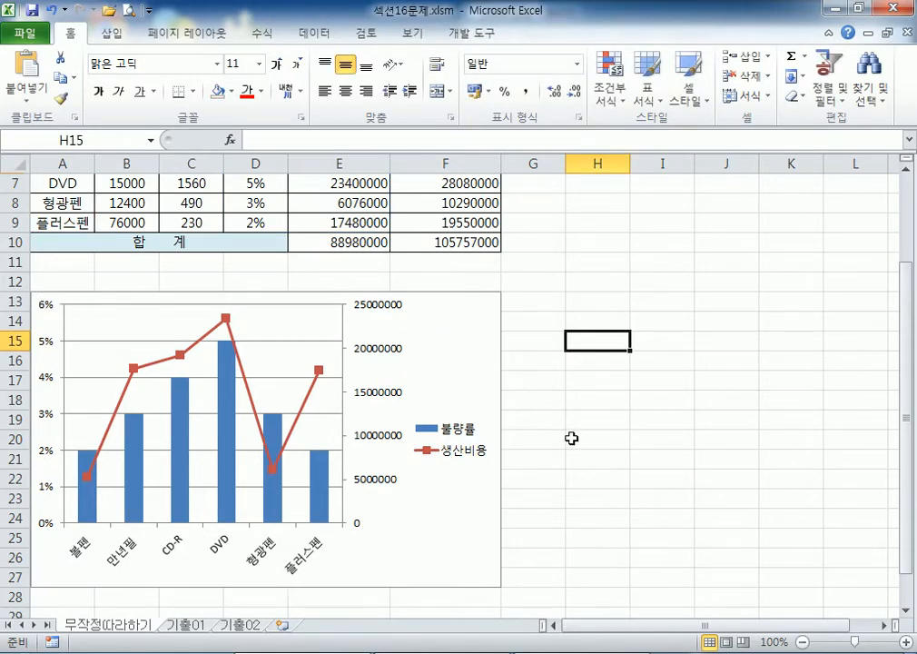
Step: Look over the finished chart's area, vertical axes, category axis and legend, selecting the chart and its legend
{"action": "scroll", "coordinate": [576, 435], "scroll_direction": "down", "scroll_amount": 2}
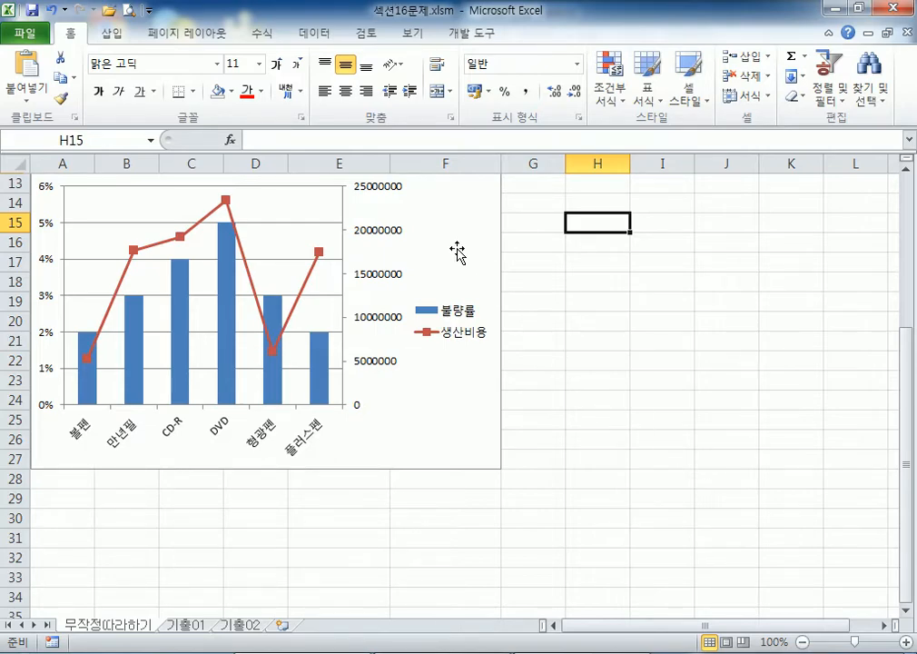
{"action": "left_click", "coordinate": [442, 292]}
{"action": "scroll", "coordinate": [463, 298], "scroll_direction": "up", "scroll_amount": 3}
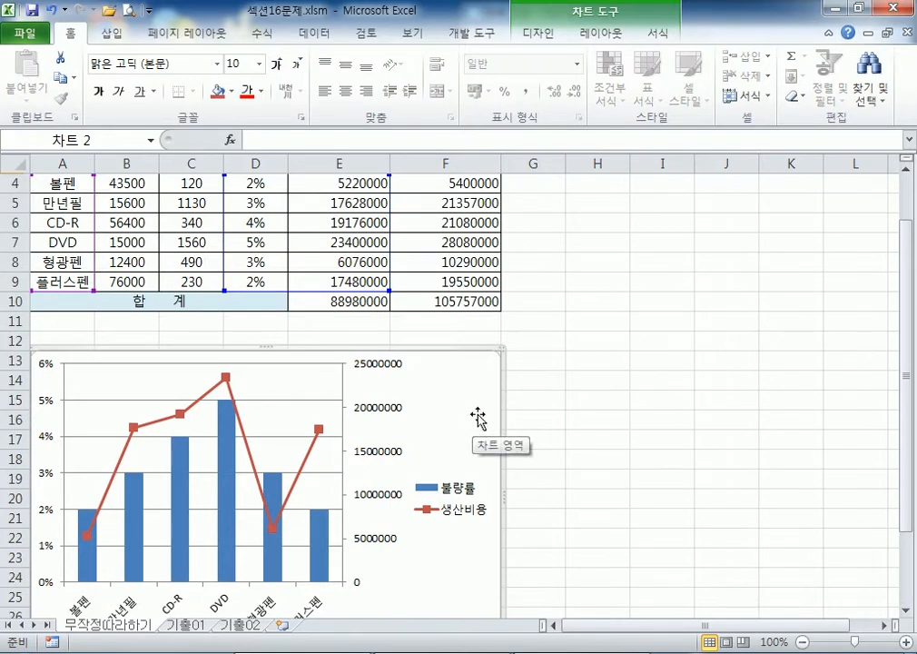
{"action": "left_click", "coordinate": [695, 383]}
{"action": "left_click", "coordinate": [477, 380]}
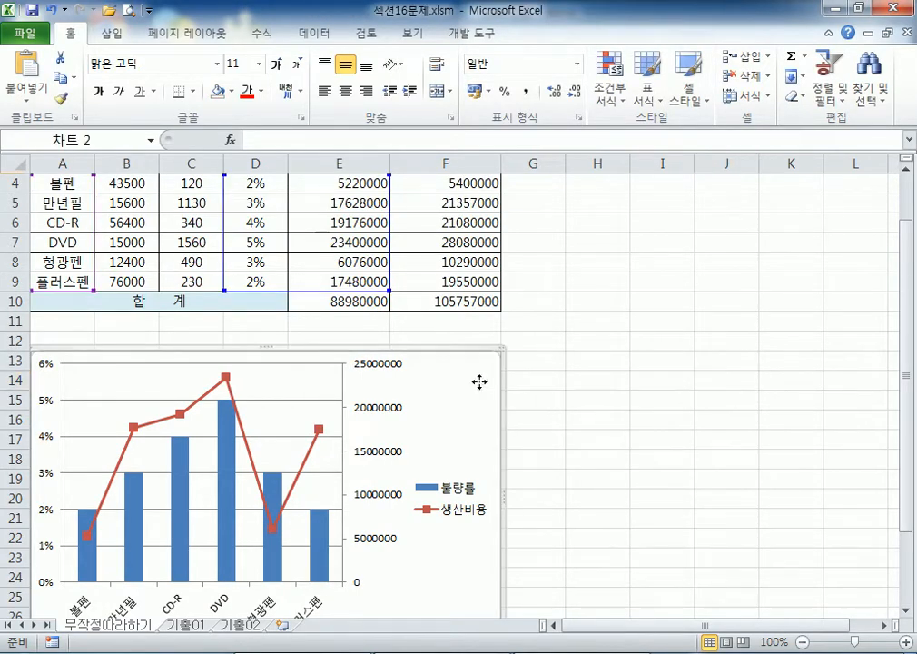
{"action": "scroll", "coordinate": [481, 388], "scroll_direction": "down", "scroll_amount": 1}
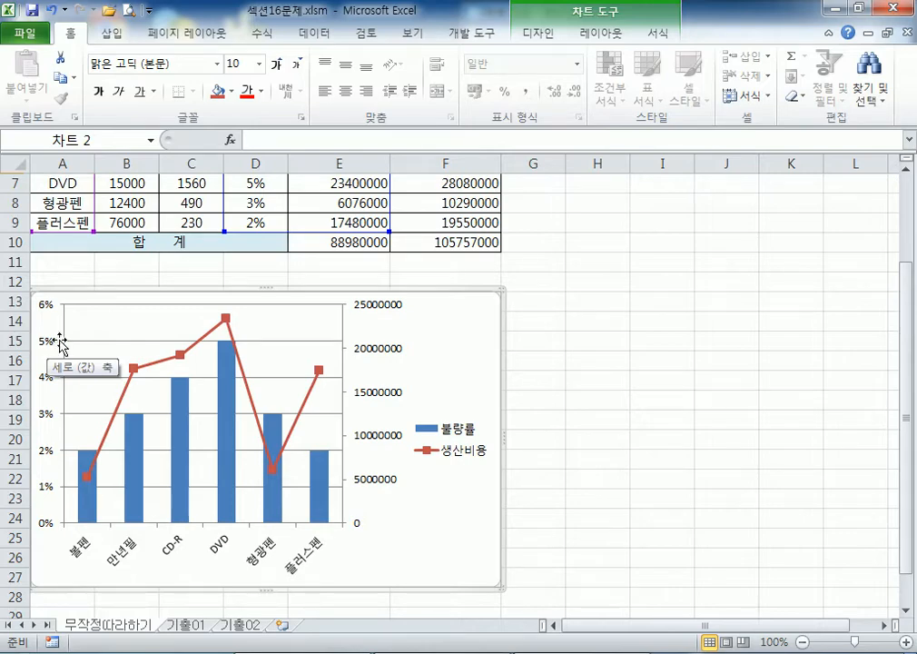
{"action": "scroll", "coordinate": [403, 445], "scroll_direction": "down", "scroll_amount": 3}
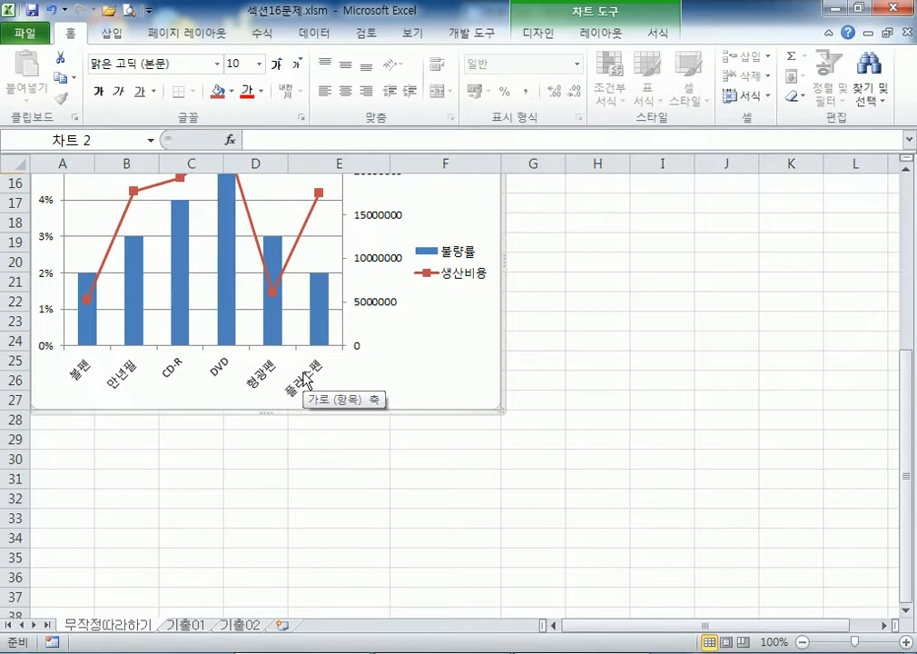
{"action": "scroll", "coordinate": [313, 377], "scroll_direction": "up", "scroll_amount": 1}
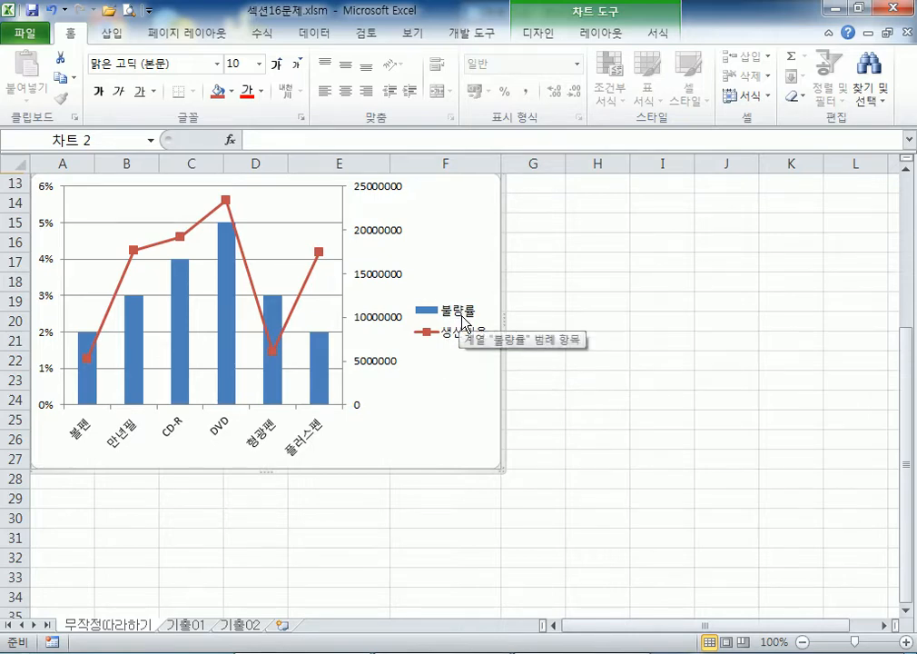
{"action": "left_click", "coordinate": [469, 321]}
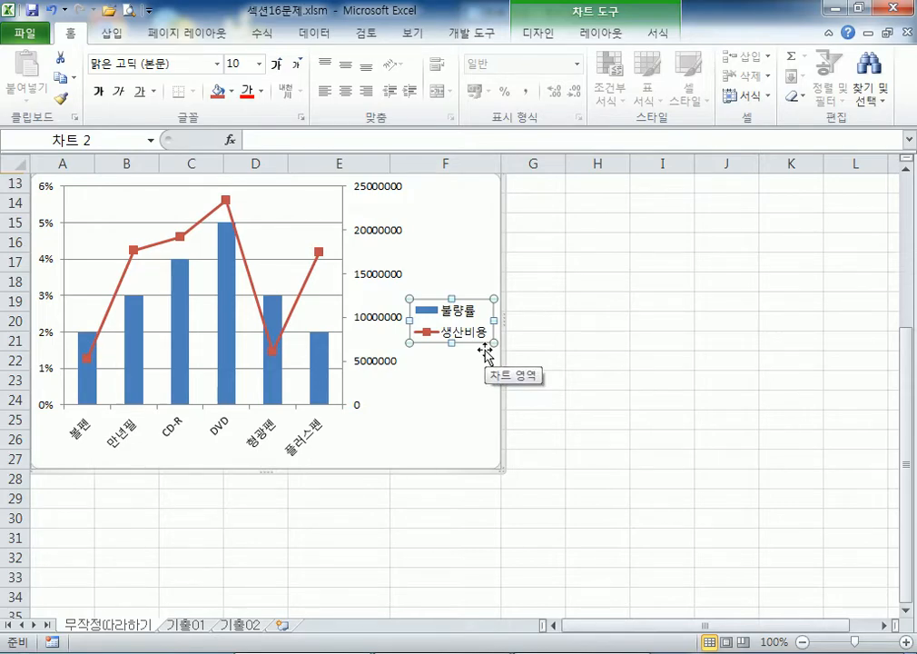
{"action": "scroll", "coordinate": [484, 351], "scroll_direction": "up", "scroll_amount": 3}
Step: View the chart area's format settings (차트 영역 서식) and close them without changing anything
{"action": "left_click", "coordinate": [460, 379]}
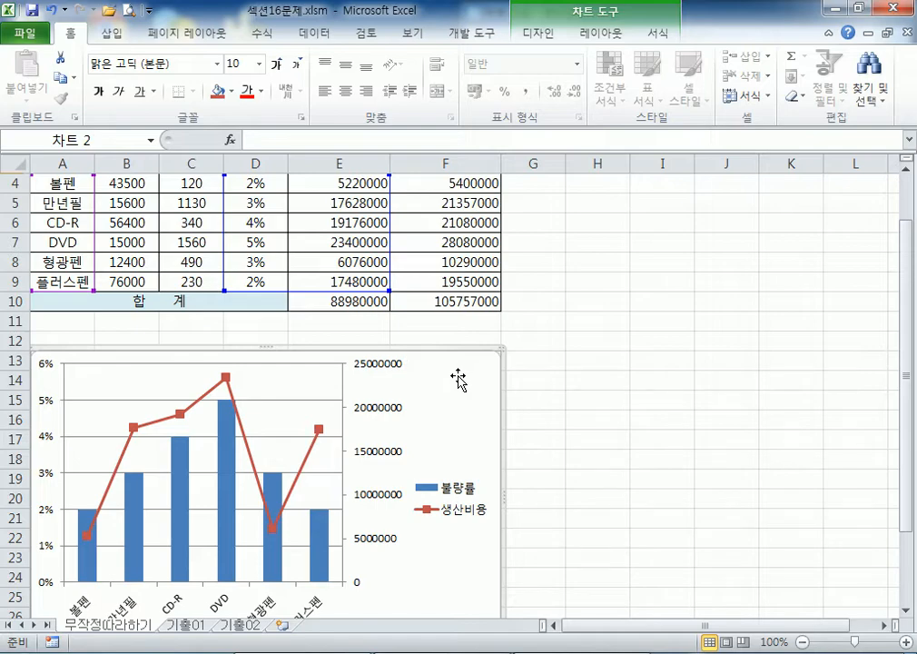
{"action": "double_click", "coordinate": [473, 362]}
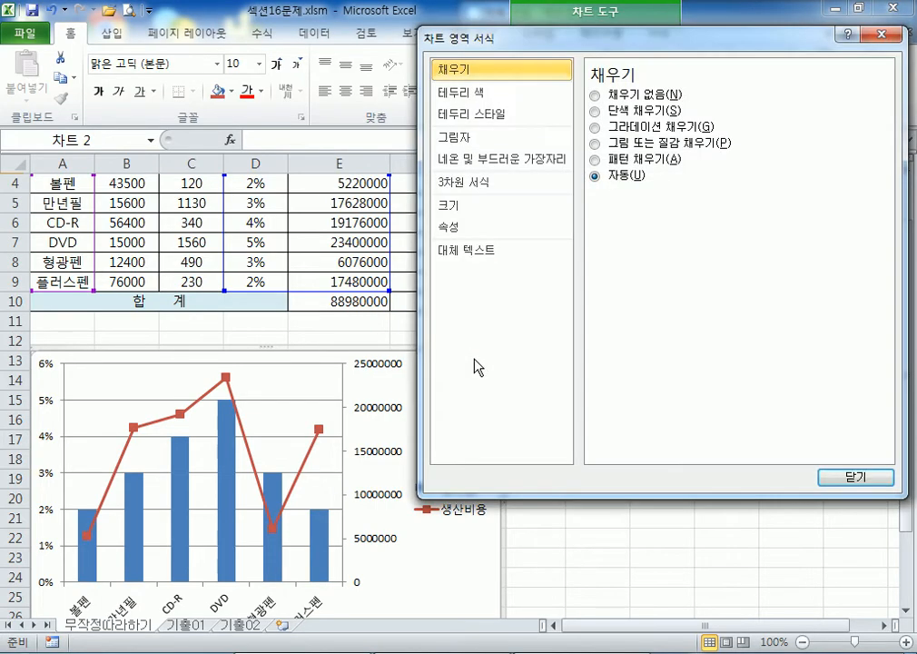
{"action": "key", "text": "Escape"}
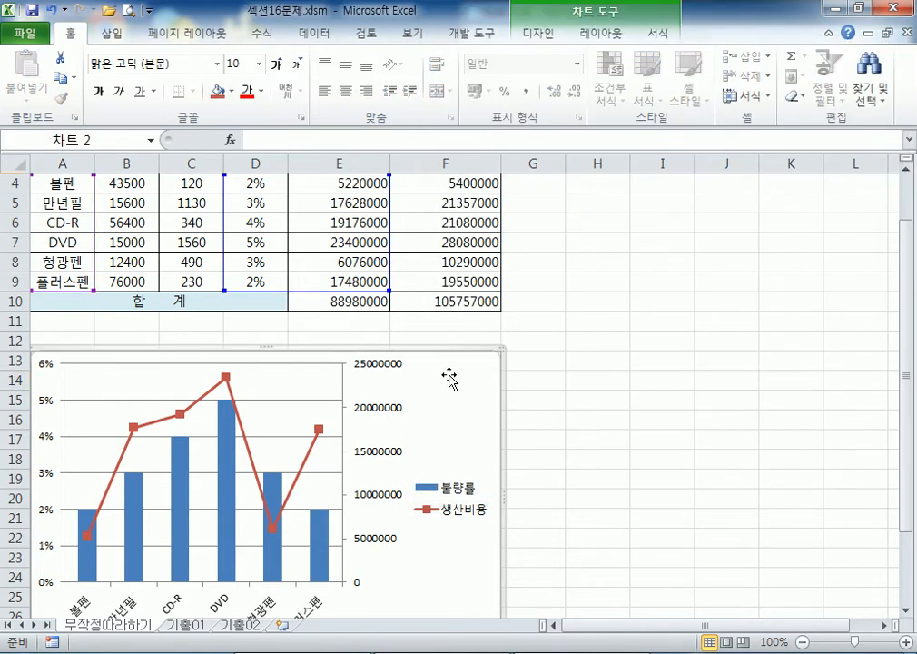
{"action": "double_click", "coordinate": [449, 380]}
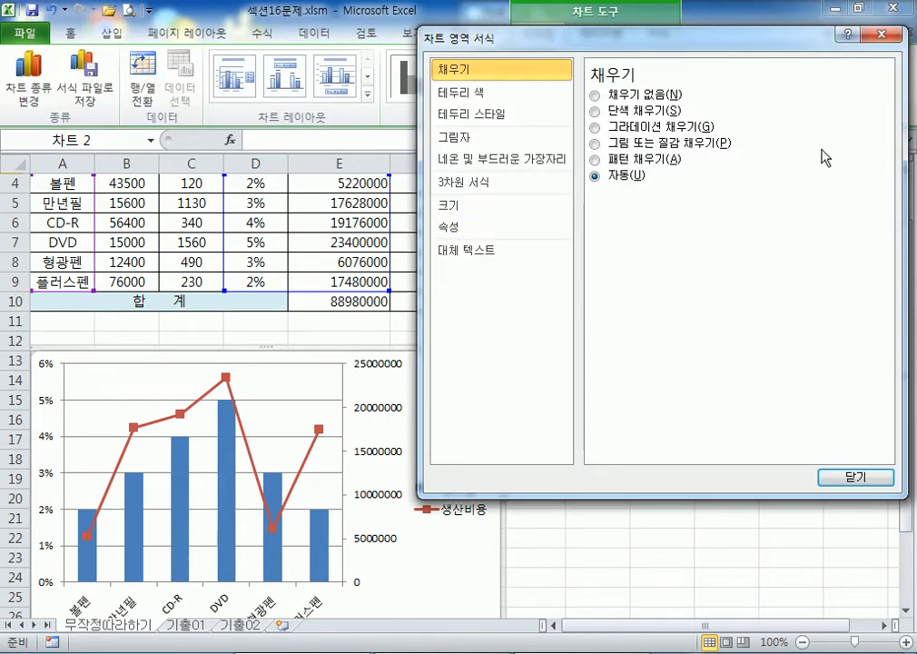
{"action": "key", "text": "Escape"}
Step: Try the legend position 아래쪽 in the legend's format settings, and set it back to 오른쪽
{"action": "scroll", "coordinate": [532, 364], "scroll_direction": "down", "scroll_amount": 4}
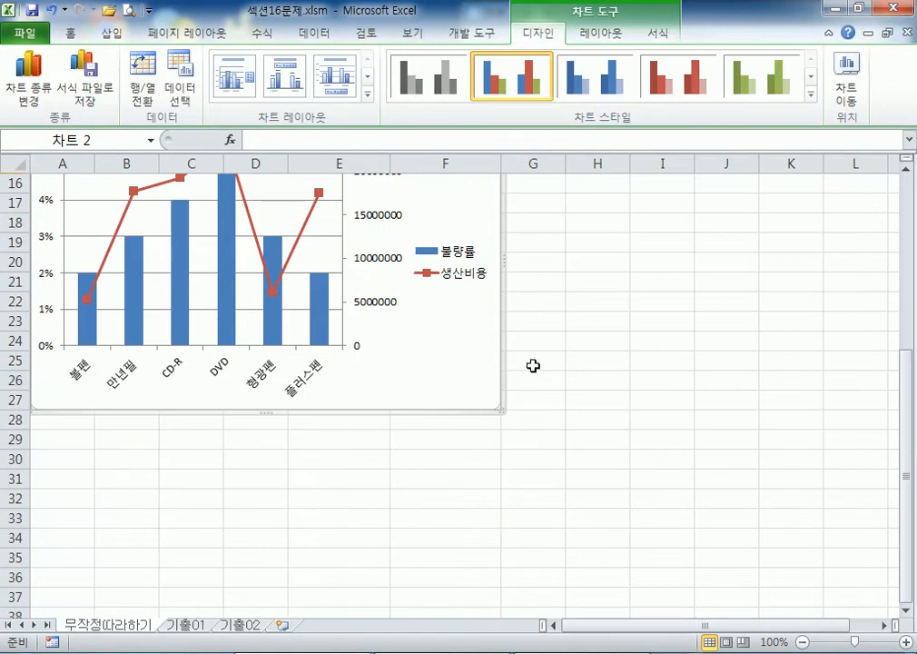
{"action": "double_click", "coordinate": [470, 273]}
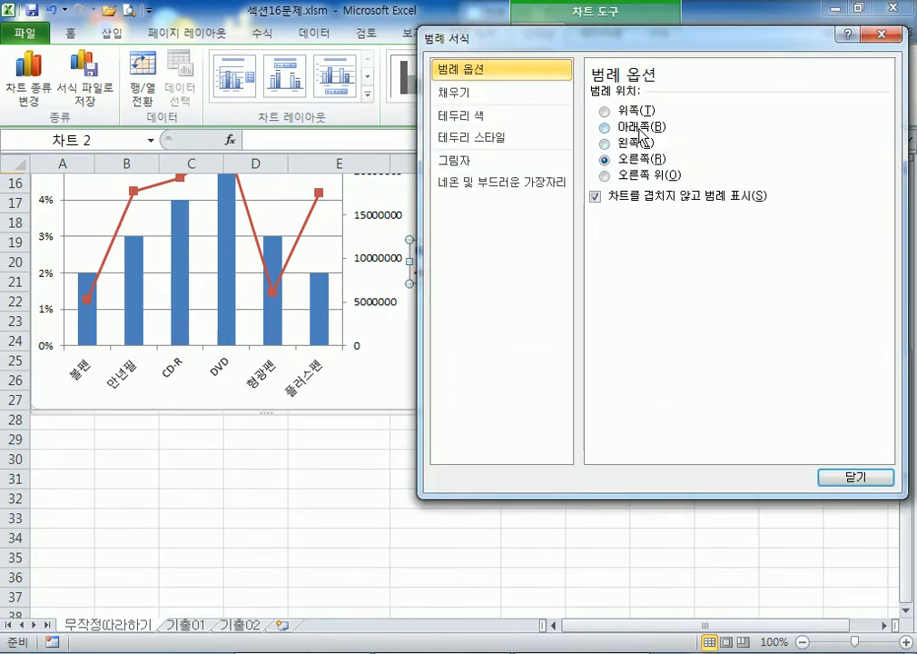
{"action": "left_click", "coordinate": [605, 127]}
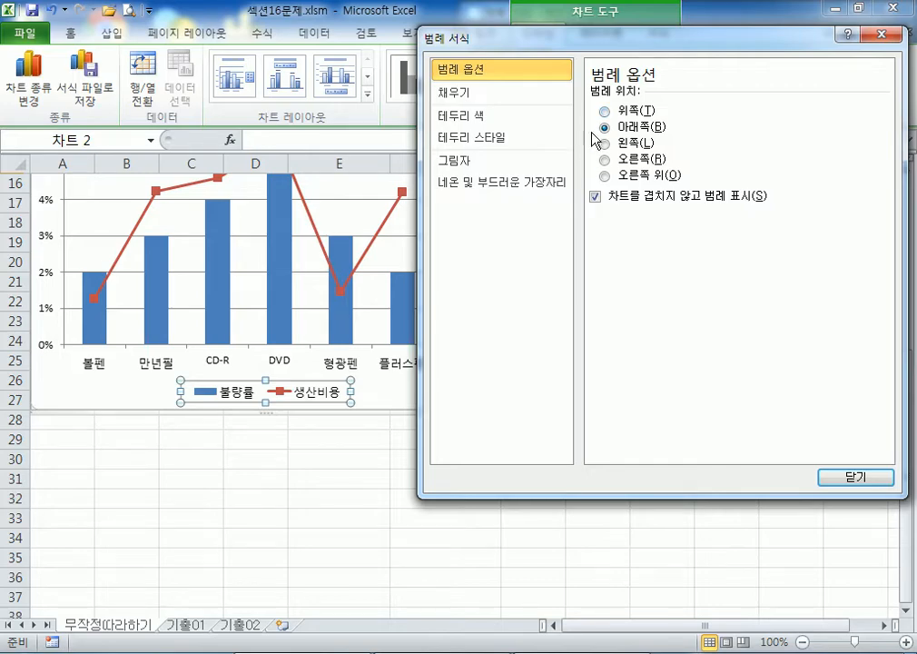
{"action": "left_click_drag", "start_coordinate": [538, 45], "coordinate": [597, 139]}
{"action": "left_click", "coordinate": [648, 195]}
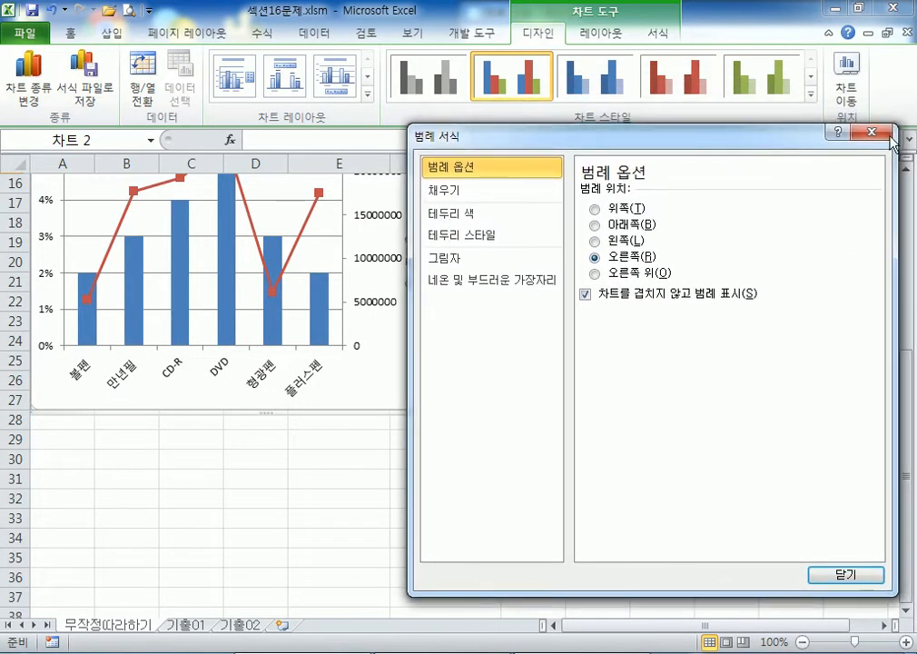
Step: View the format settings of the chart area, major gridlines, 생산비용 series, secondary axis and the DVD data point of 생산비용 in turn
{"action": "left_click_drag", "start_coordinate": [460, 153], "coordinate": [636, 169]}
{"action": "left_click", "coordinate": [467, 348]}
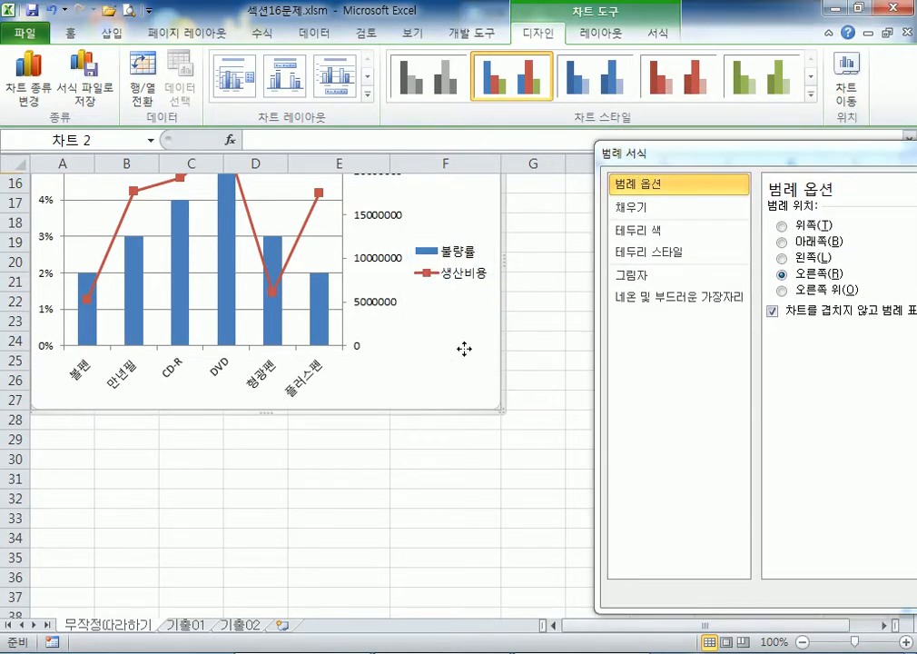
{"action": "scroll", "coordinate": [467, 348], "scroll_direction": "up", "scroll_amount": 5}
{"action": "scroll", "coordinate": [481, 365], "scroll_direction": "down", "scroll_amount": 2}
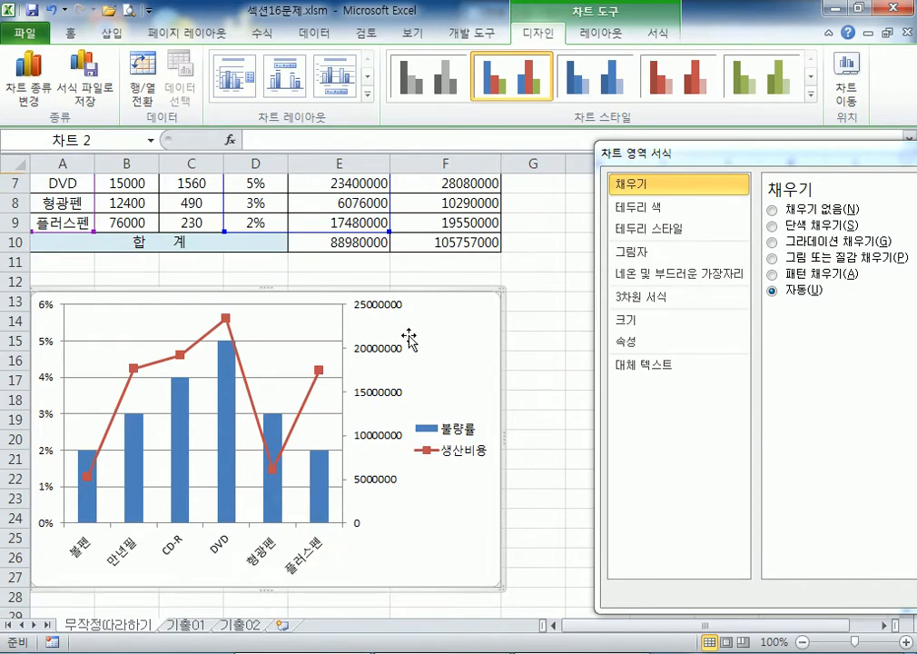
{"action": "left_click", "coordinate": [278, 341]}
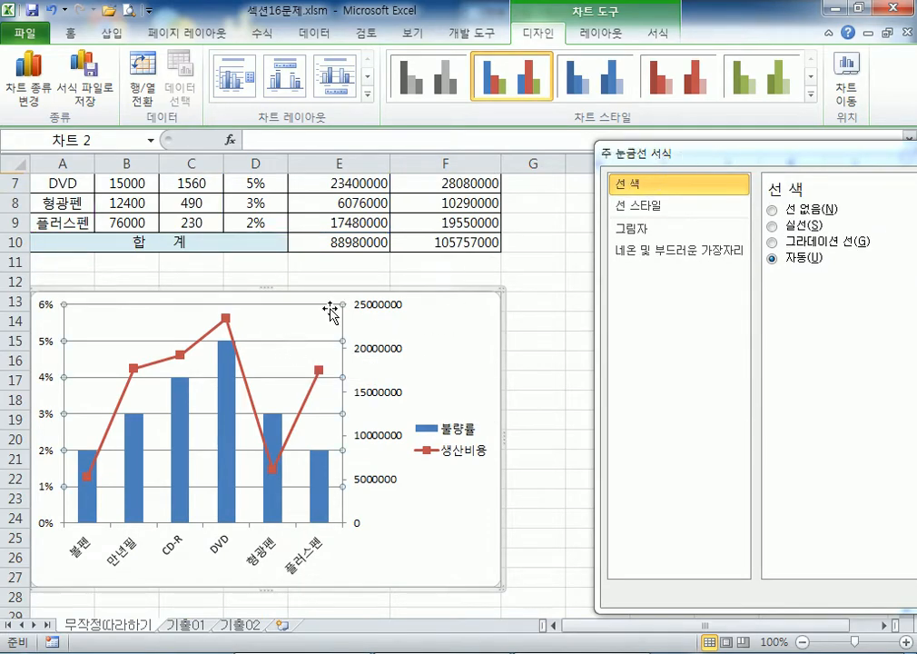
{"action": "left_click", "coordinate": [468, 317]}
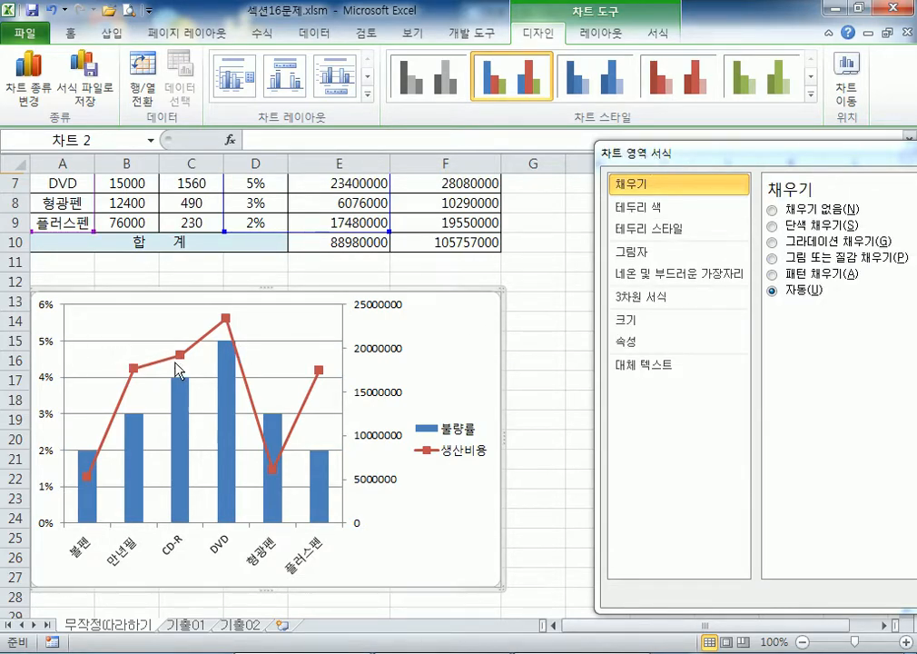
{"action": "left_click", "coordinate": [146, 364]}
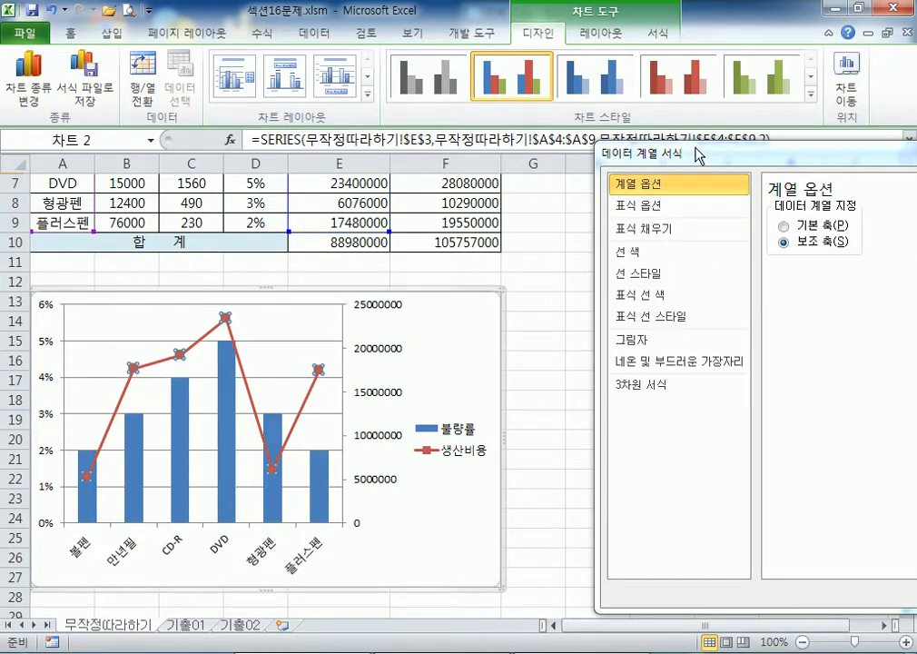
{"action": "left_click", "coordinate": [367, 368]}
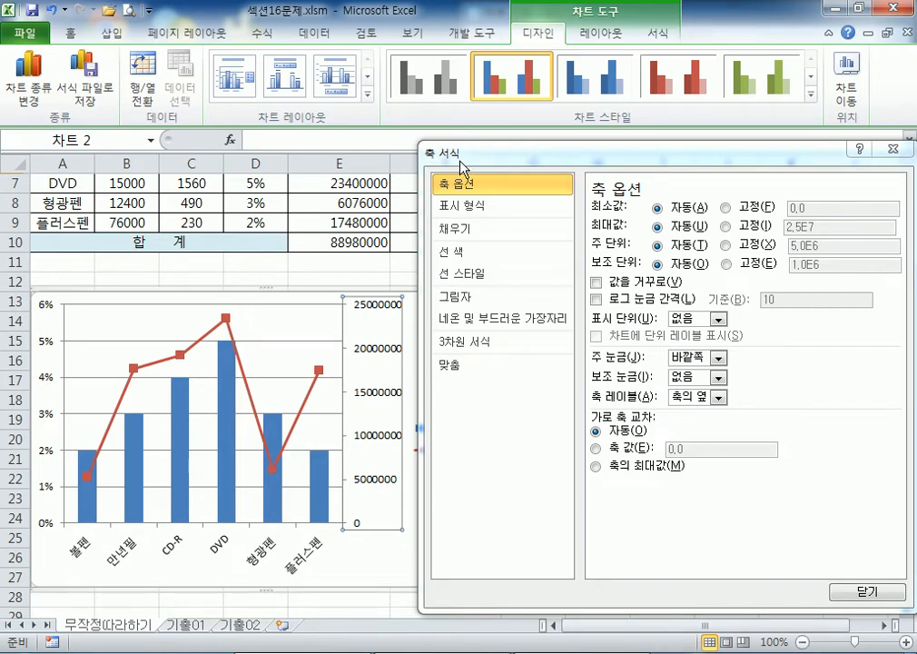
{"action": "left_click", "coordinate": [227, 322]}
{"action": "left_click", "coordinate": [227, 322]}
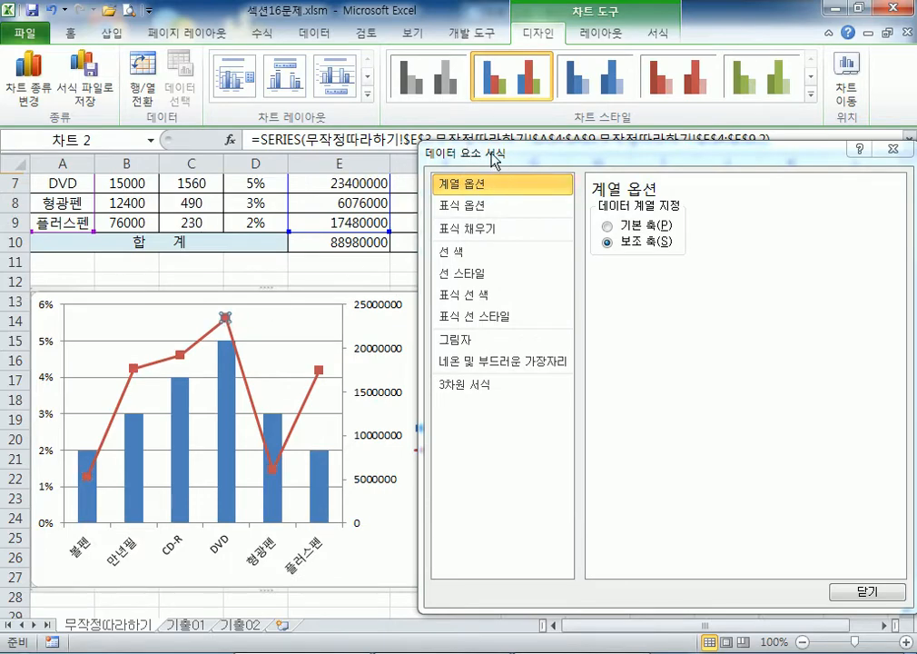
Step: Close the DVD data point's format settings without changing anything and select the chart area
{"action": "left_click_drag", "start_coordinate": [494, 160], "coordinate": [470, 114]}
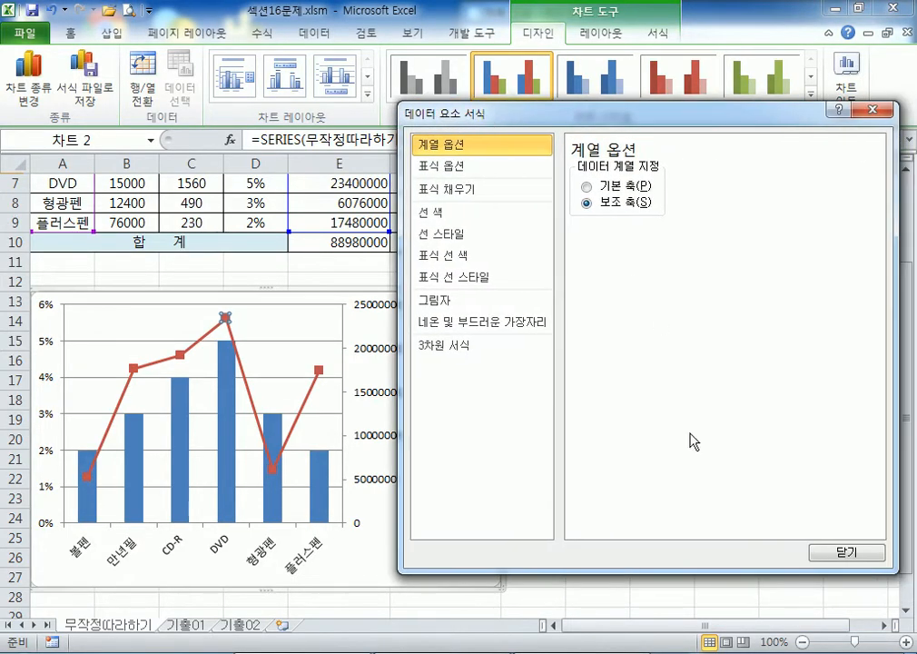
{"action": "left_click", "coordinate": [822, 550]}
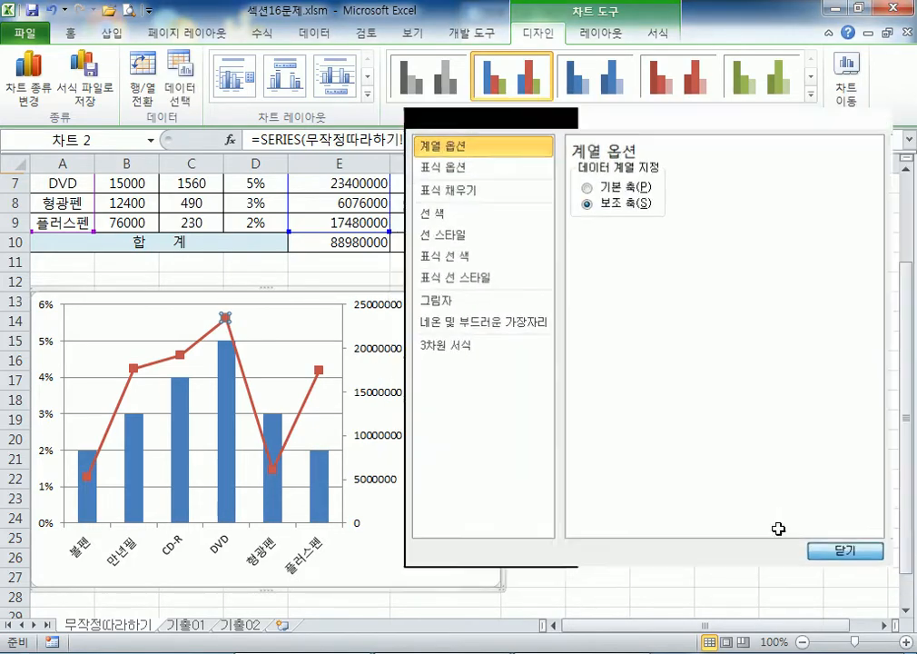
{"action": "left_click", "coordinate": [456, 366]}
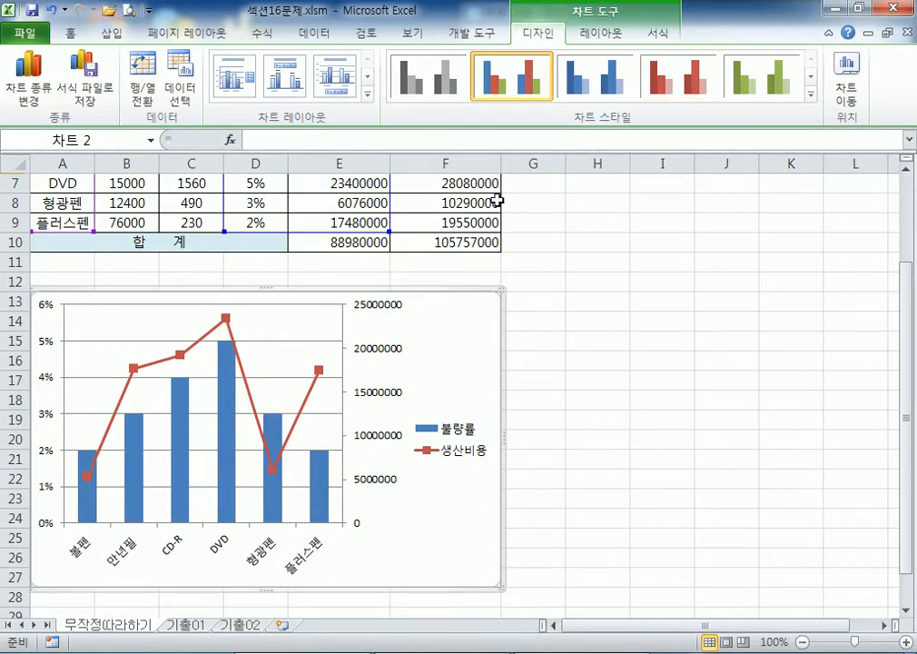
Step: Reselect the chart and look through its design (디자인), layout (레이아웃) and format (서식) tools
{"action": "left_click", "coordinate": [676, 288]}
{"action": "left_click", "coordinate": [485, 334]}
{"action": "left_click", "coordinate": [592, 36]}
{"action": "left_click", "coordinate": [652, 36]}
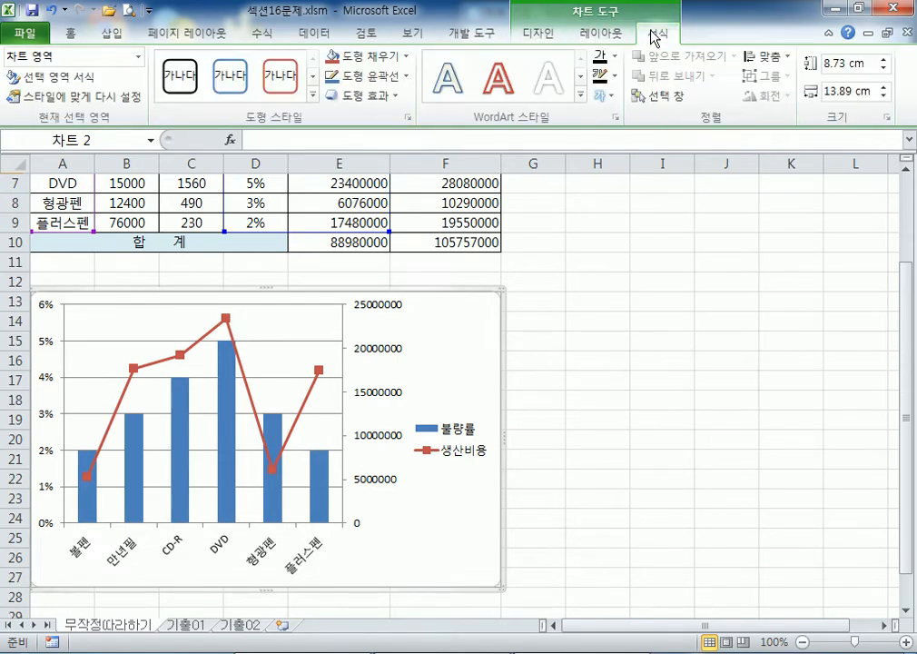
{"action": "left_click", "coordinate": [540, 36]}
{"action": "left_click", "coordinate": [591, 36]}
{"action": "left_click", "coordinate": [651, 36]}
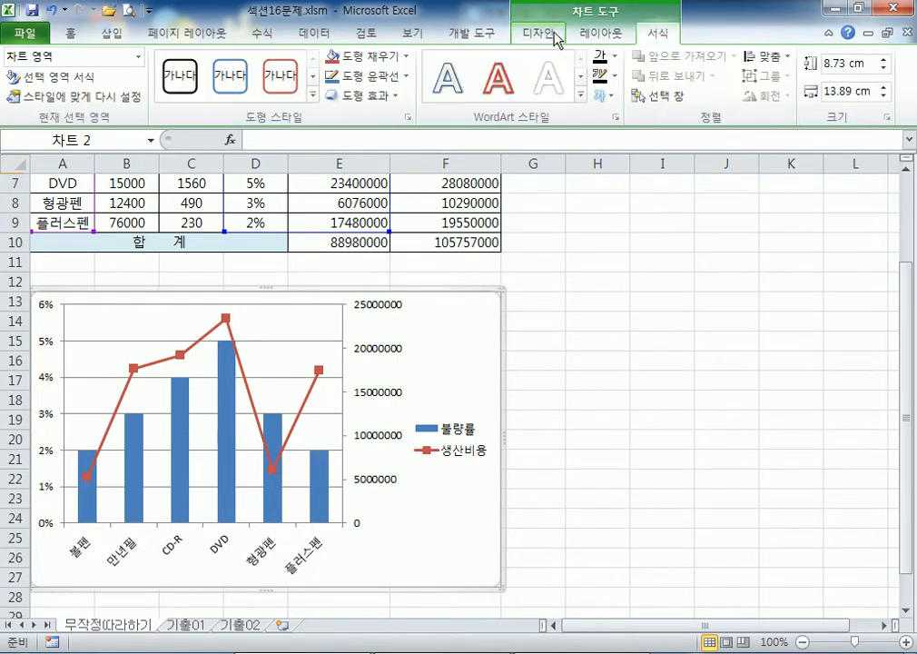
{"action": "left_click", "coordinate": [551, 34]}
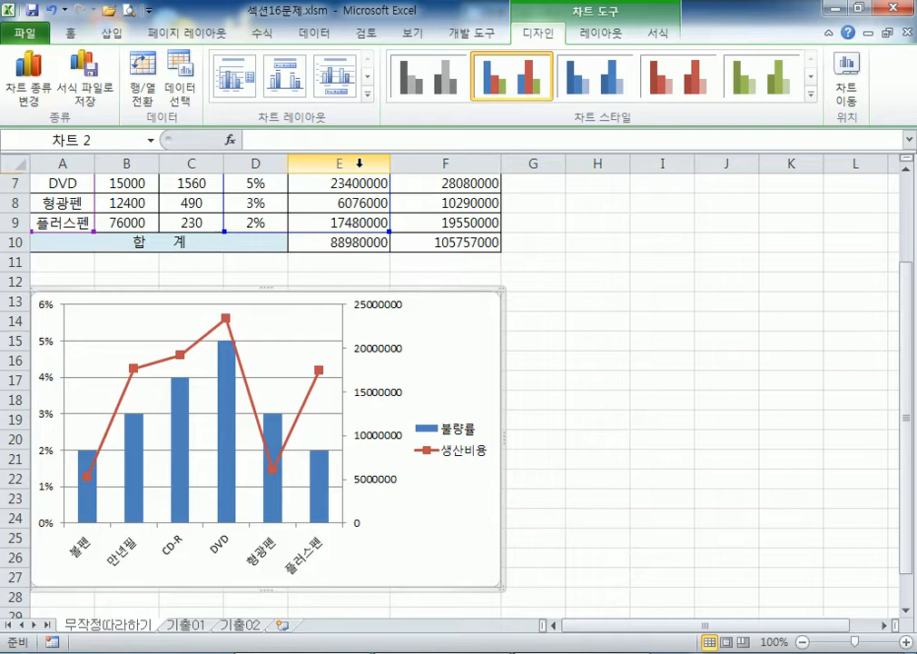
{"action": "left_click", "coordinate": [596, 34]}
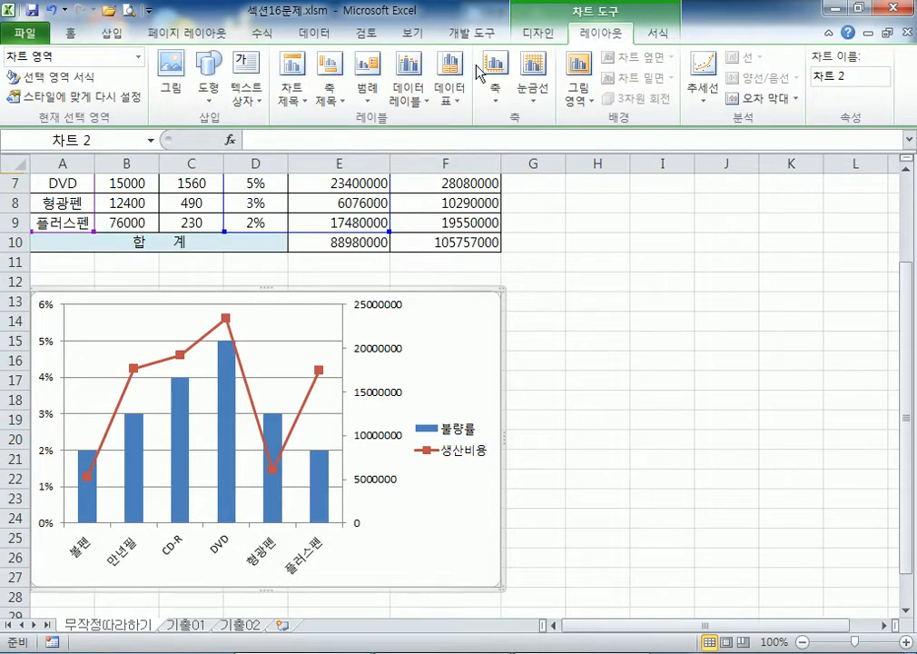
Step: View the available placement options for the chart title and the axis titles
{"action": "left_click", "coordinate": [293, 93]}
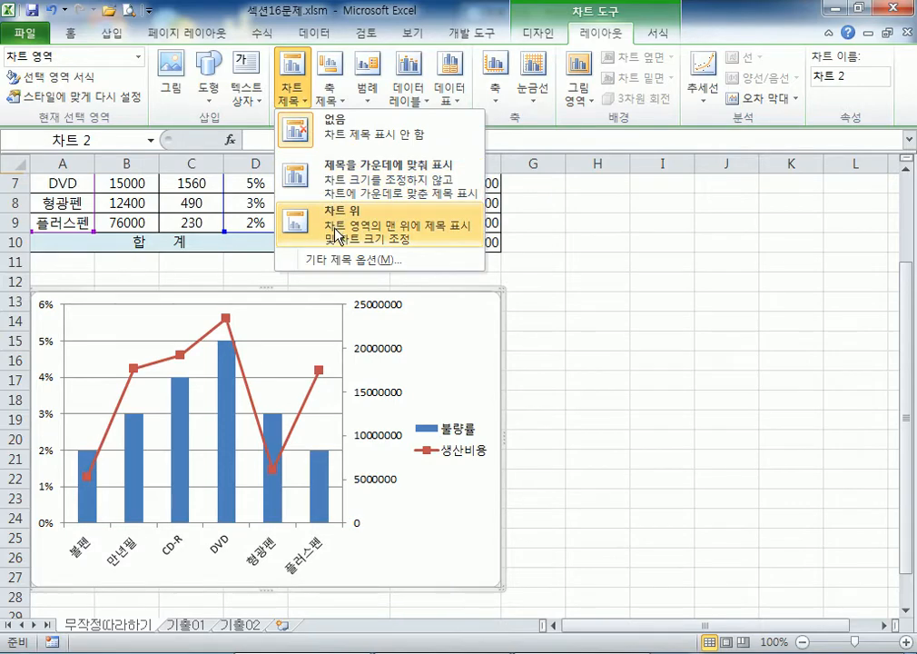
{"action": "left_click", "coordinate": [330, 100]}
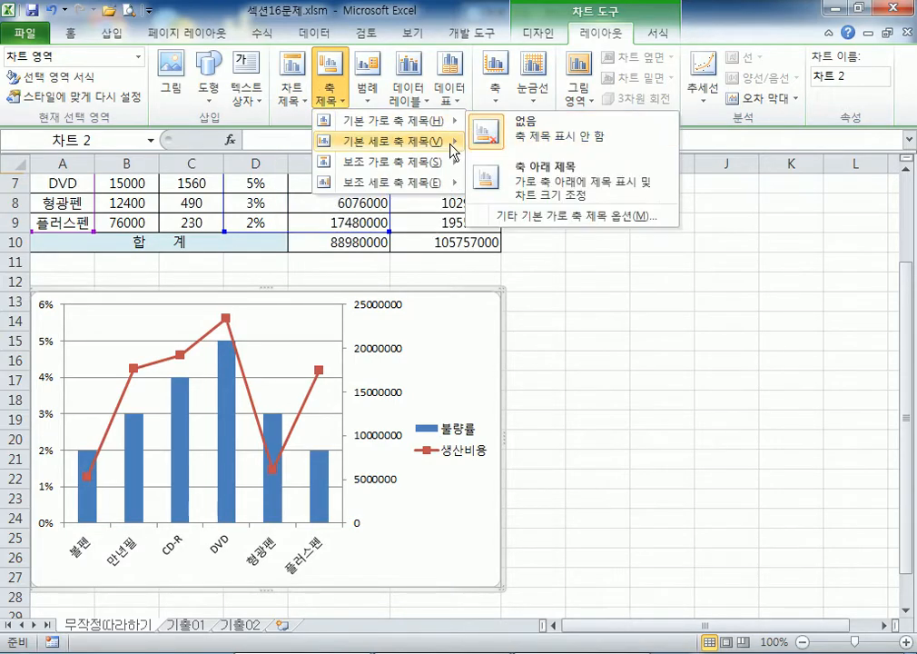
{"action": "mouse_move", "coordinate": [444, 146]}
Step: Try the legend below the plot with 아래쪽에 범례 표시, and set it back to 오른쪽에 범례 표시
{"action": "left_click", "coordinate": [366, 91]}
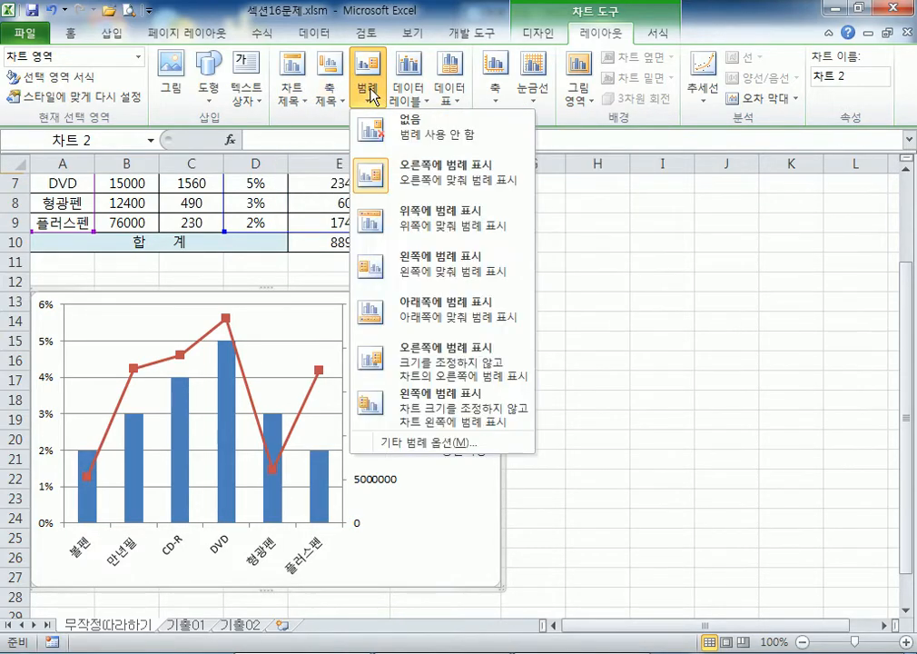
{"action": "left_click", "coordinate": [423, 316]}
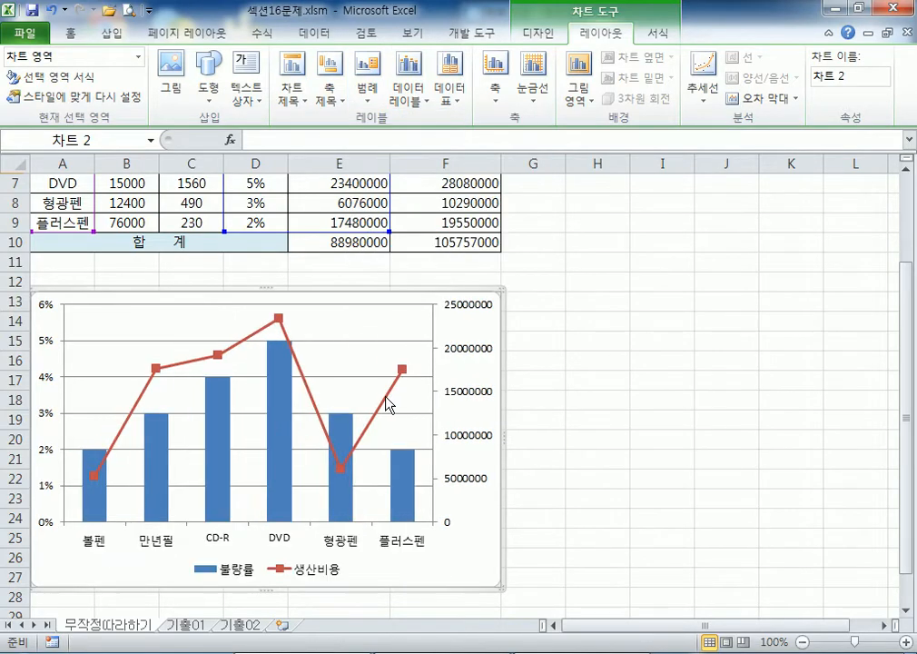
{"action": "left_click", "coordinate": [363, 89]}
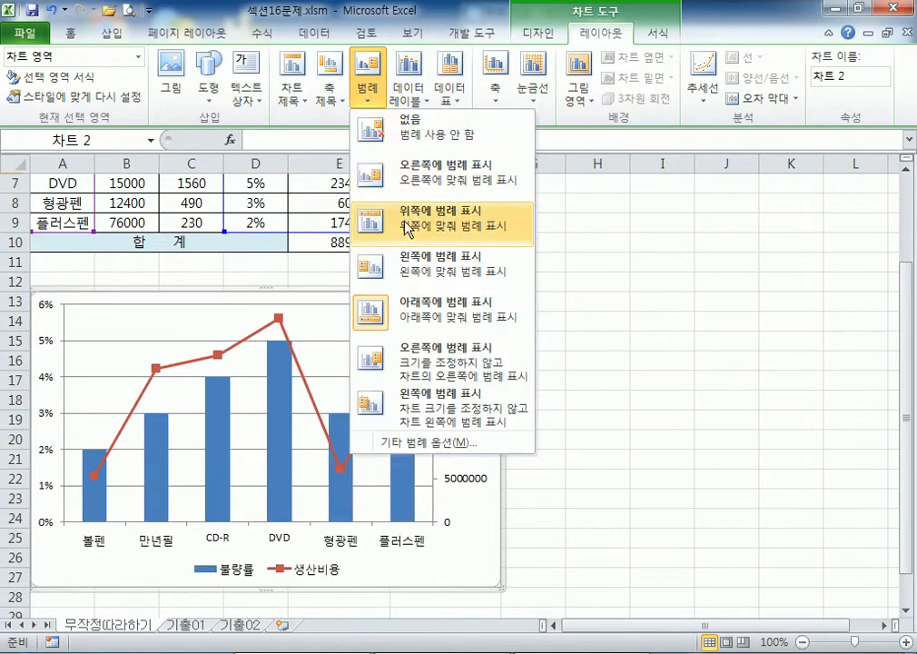
{"action": "left_click", "coordinate": [370, 182]}
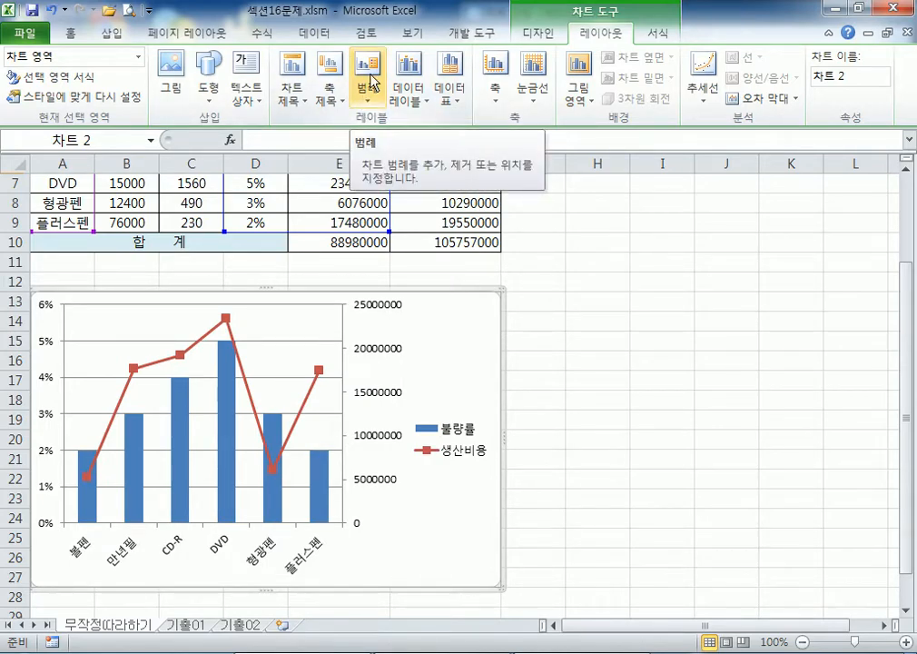
{"action": "left_click", "coordinate": [657, 36]}
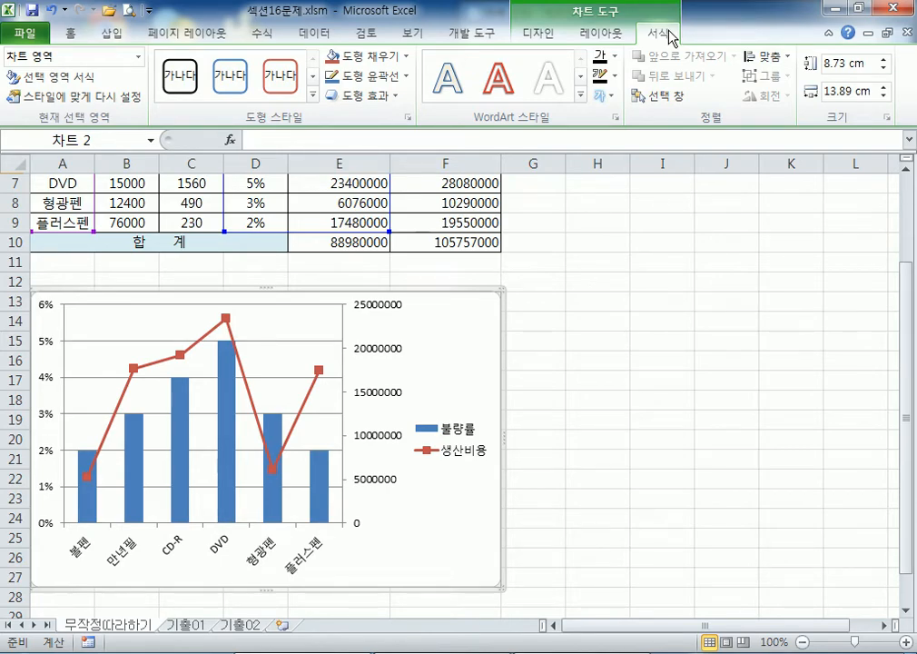
{"action": "left_click", "coordinate": [552, 35]}
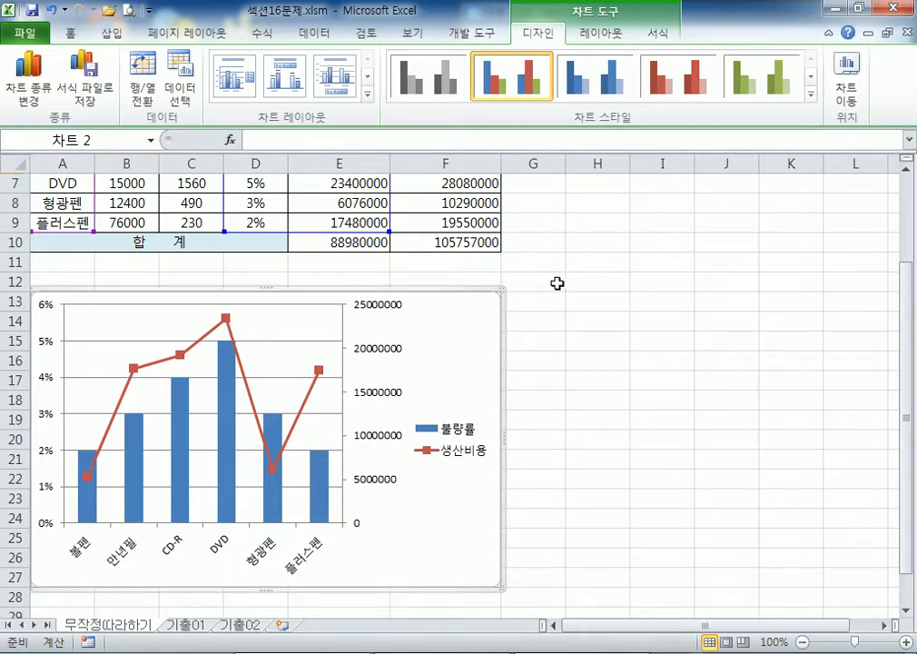
Step: Add a chart title above the plot using the 차트 위 option
{"action": "left_click", "coordinate": [606, 36]}
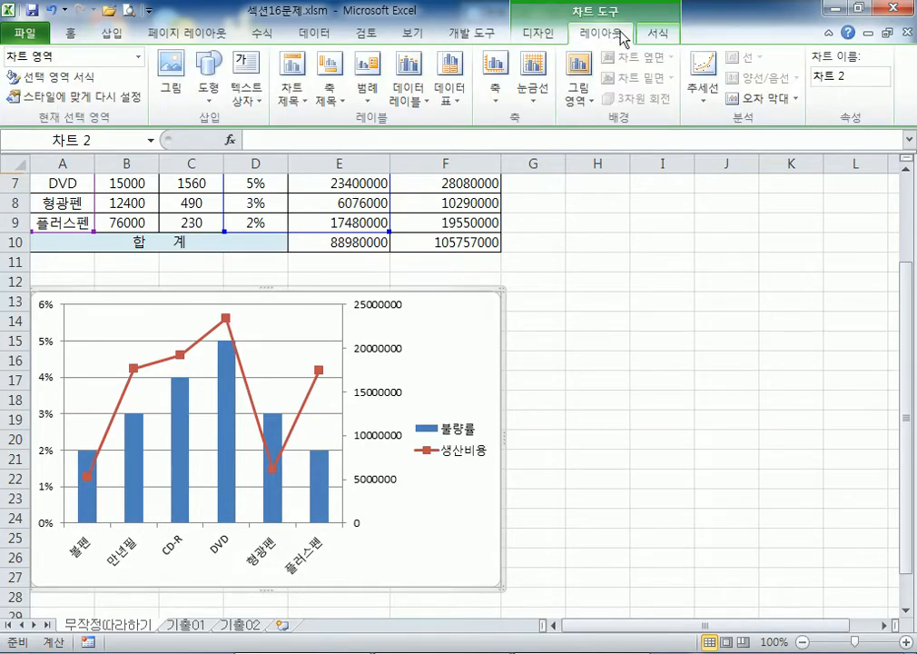
{"action": "left_click", "coordinate": [295, 98]}
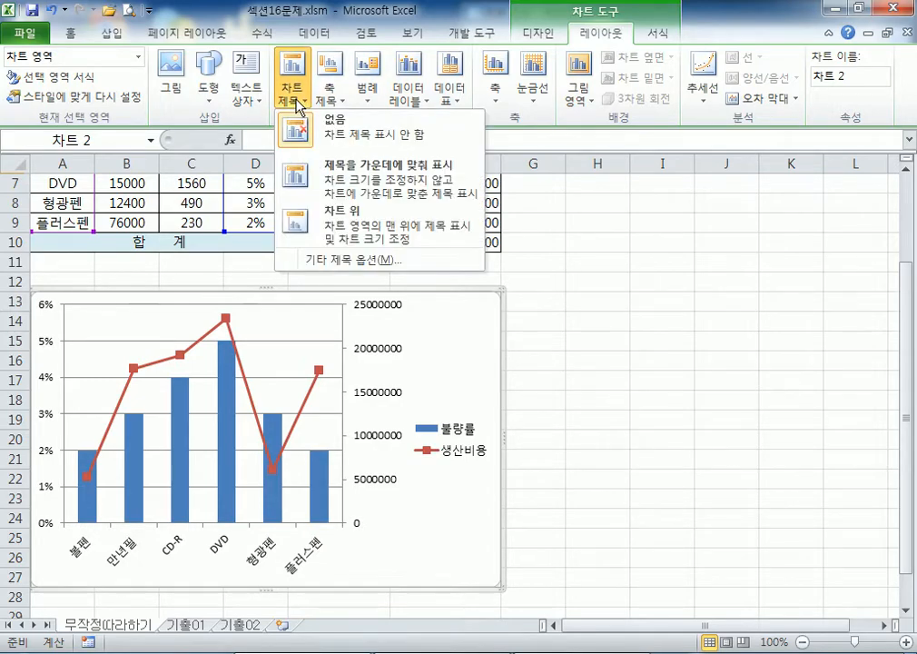
{"action": "left_click", "coordinate": [342, 226]}
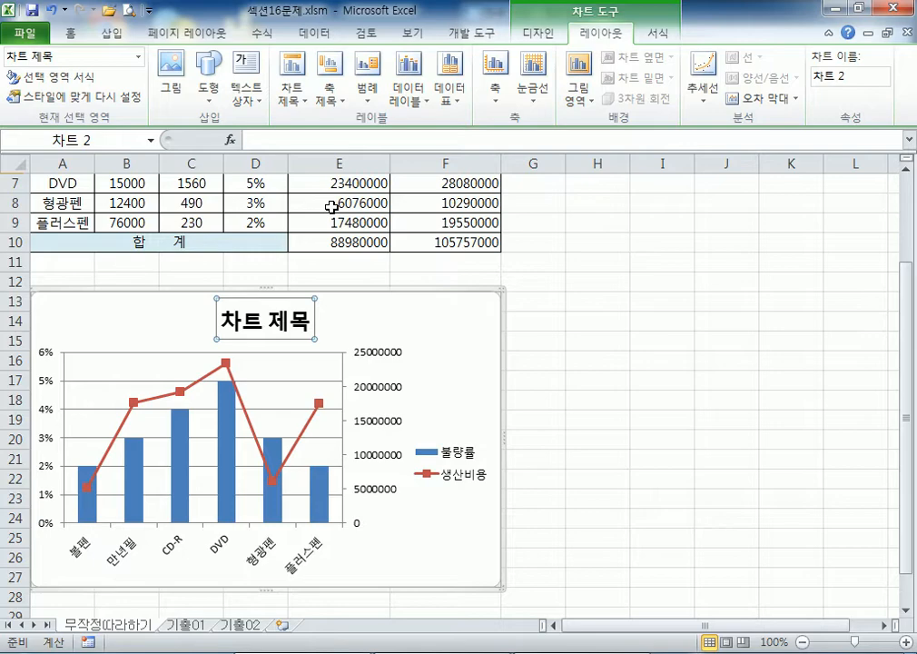
Step: Replace the placeholder chart title with 품목별 불량률 및 생산비용 and finish editing it
{"action": "type", "text": "품목별"}
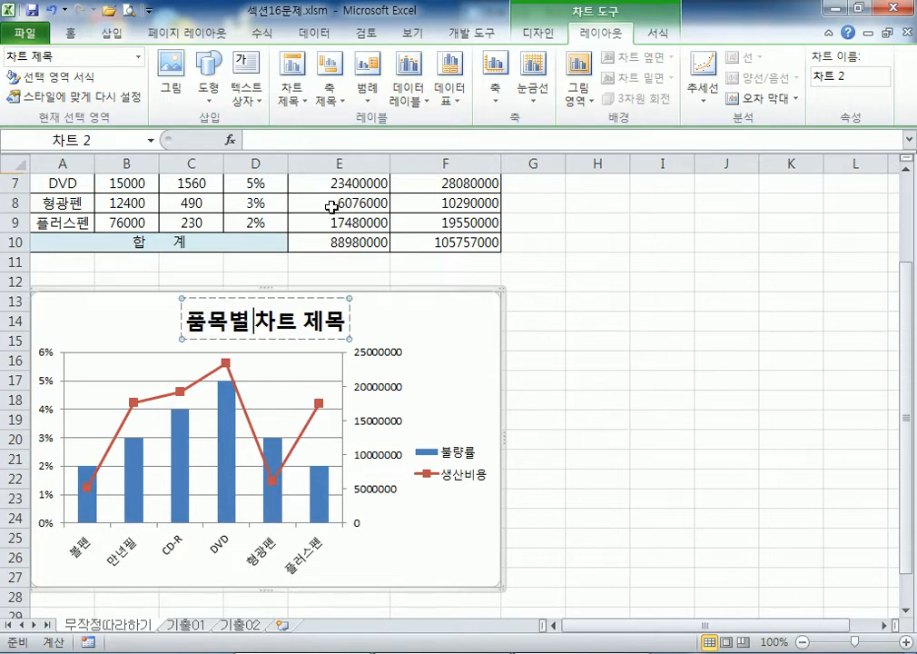
{"action": "type", "text": " 부"}
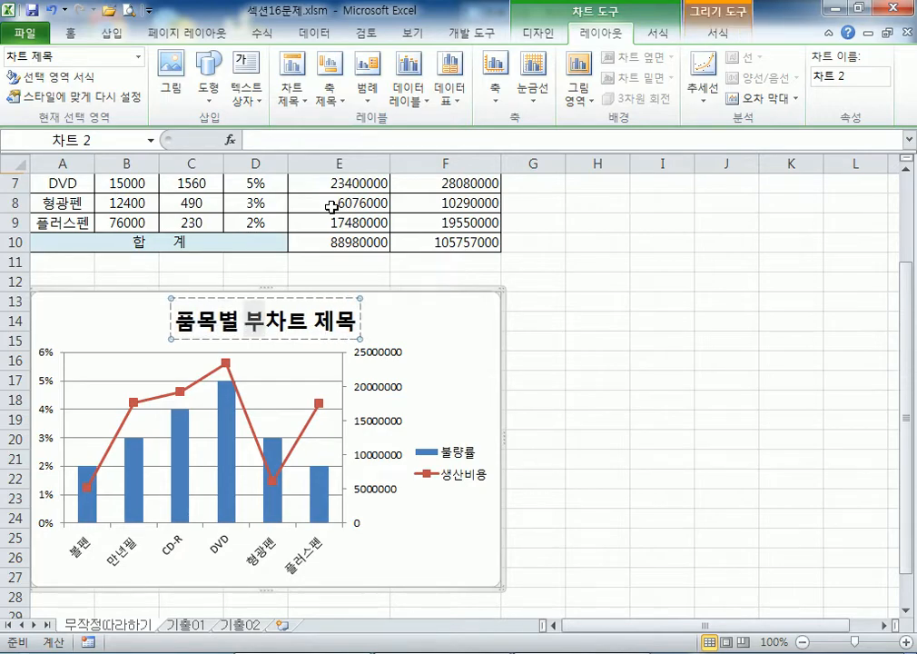
{"action": "type", "text": "불량률"}
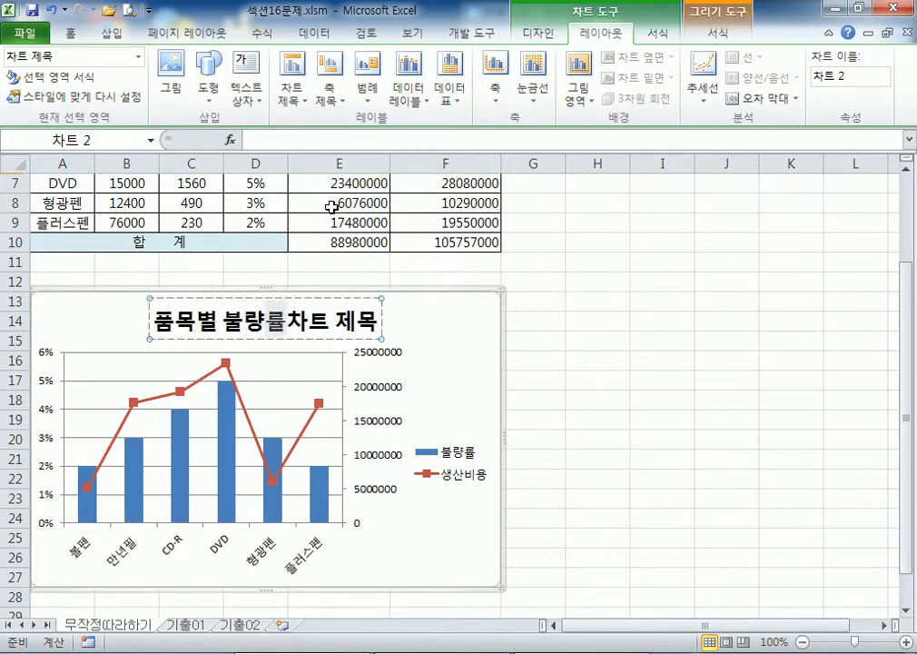
{"action": "type", "text": " 및 "}
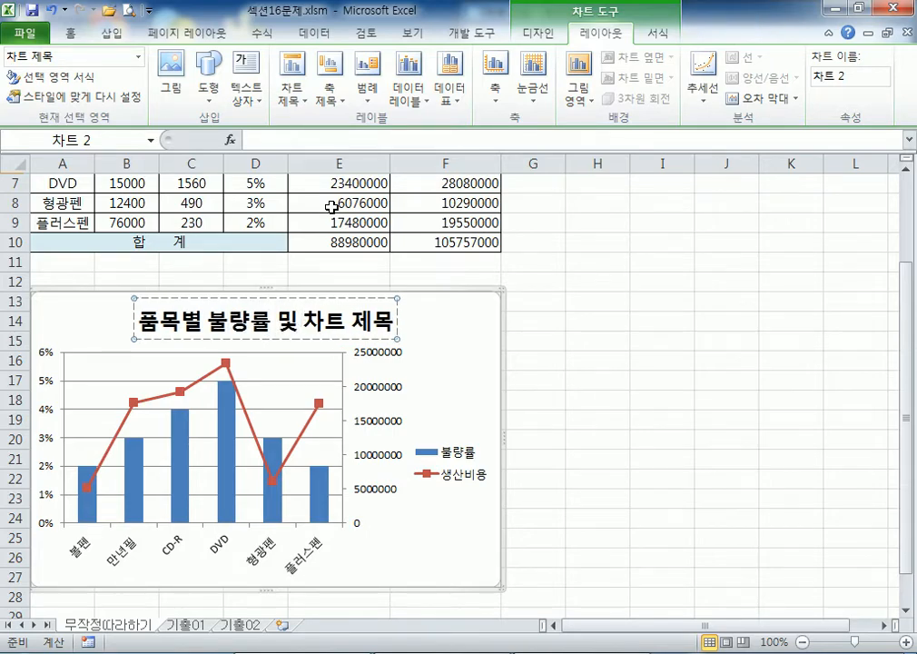
{"action": "type", "text": "생산"}
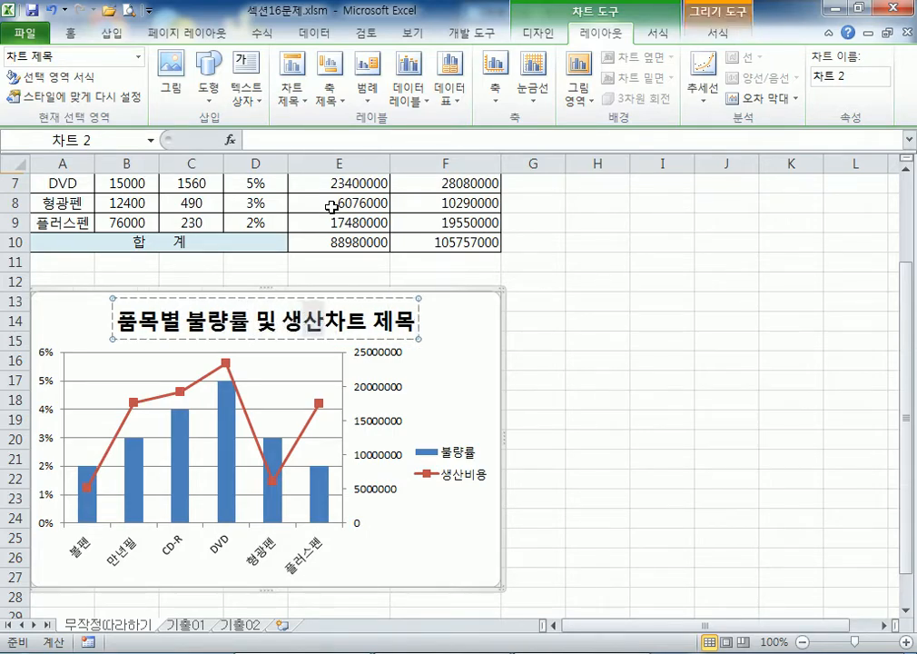
{"action": "type", "text": "비용"}
{"action": "key", "text": "Delete"}
{"action": "key", "text": "Delete"}
{"action": "key", "text": "Delete"}
{"action": "key", "text": "Delete"}
{"action": "key", "text": "Delete"}
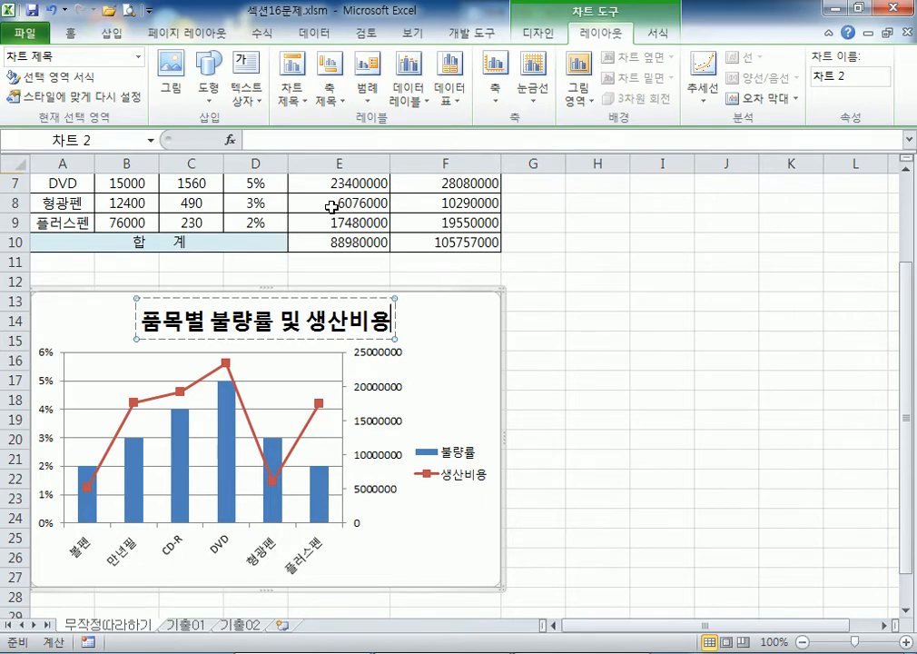
{"action": "left_click", "coordinate": [485, 336]}
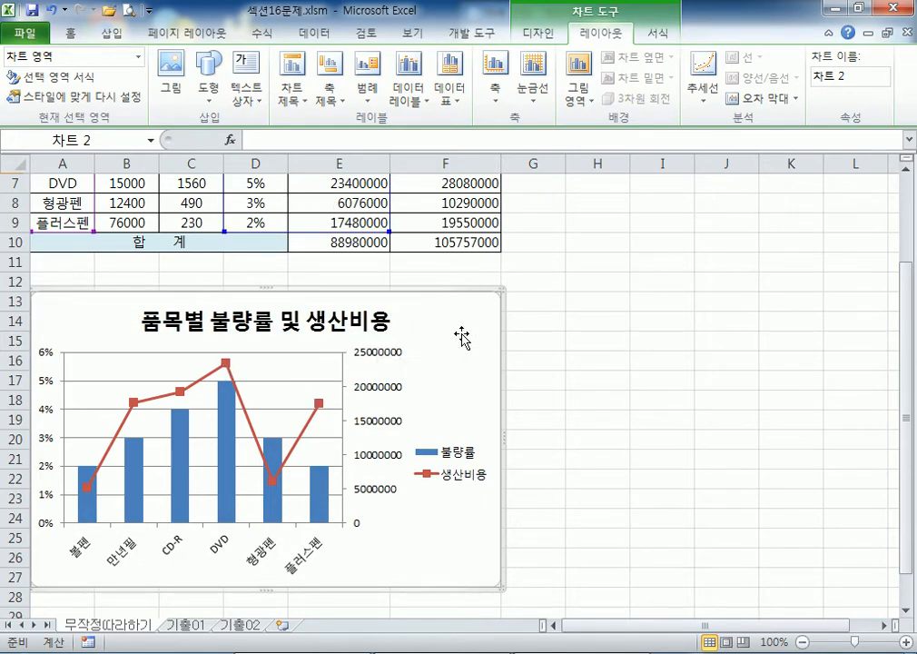
Step: View the font settings of the chart title and of the chart area
{"action": "left_click", "coordinate": [382, 329]}
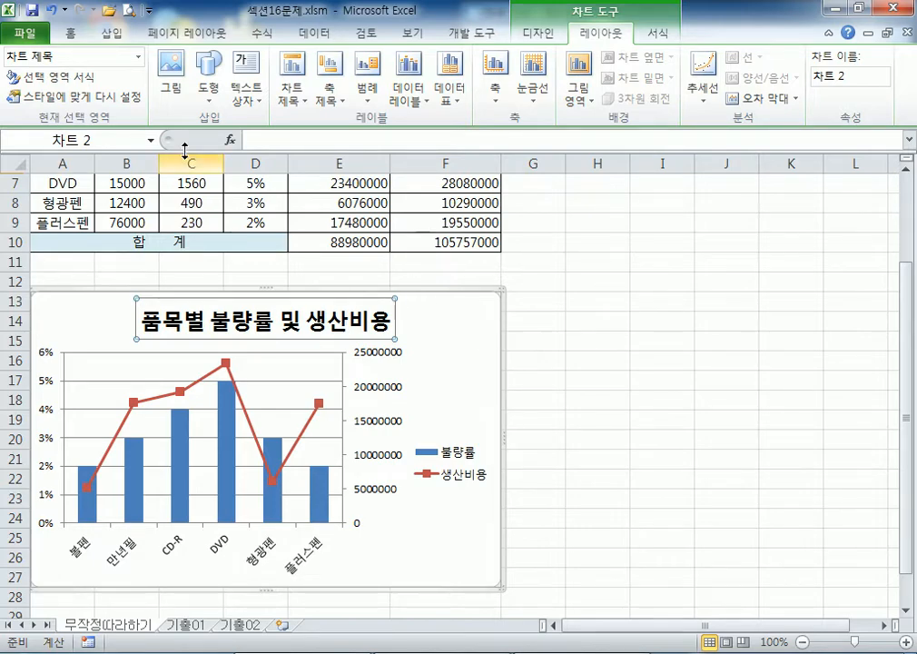
{"action": "left_click", "coordinate": [71, 36]}
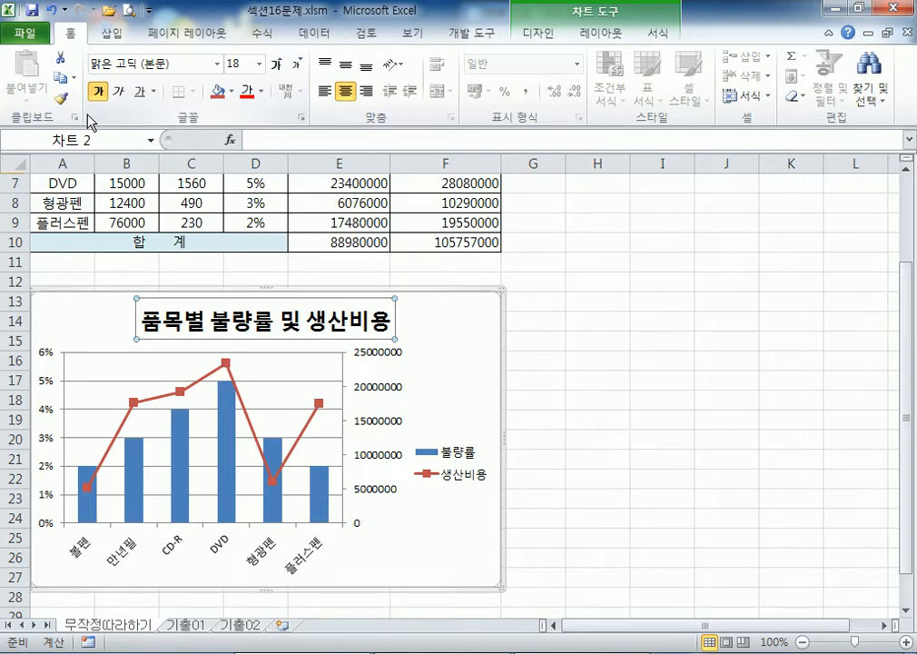
{"action": "left_click", "coordinate": [541, 34]}
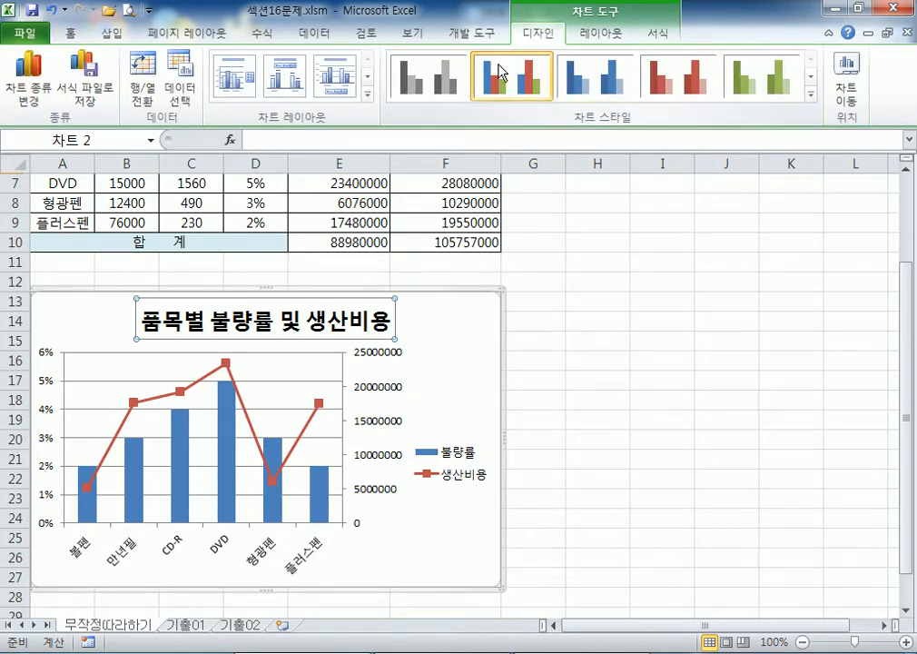
{"action": "left_click", "coordinate": [70, 33]}
{"action": "left_click", "coordinate": [438, 328]}
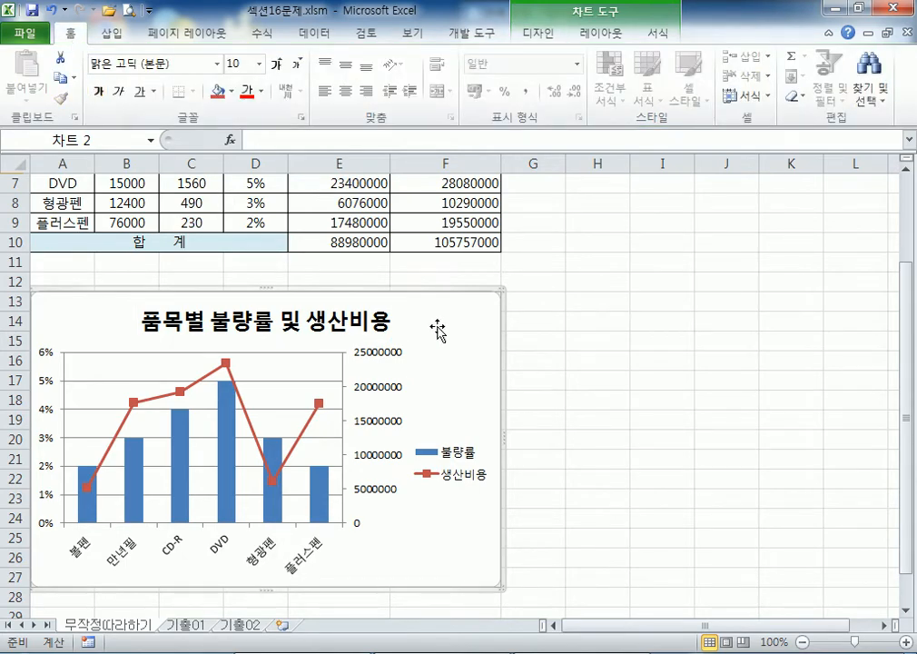
Step: Set the font of the chart title 품목별 불량률 및 생산비용 to 굴림
{"action": "left_click", "coordinate": [272, 322]}
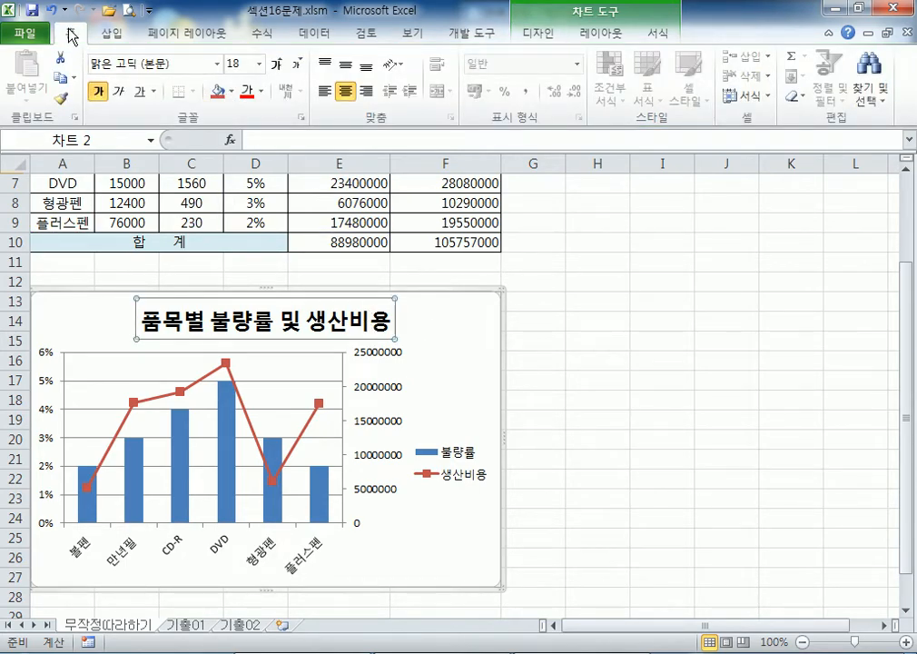
{"action": "left_click", "coordinate": [218, 65]}
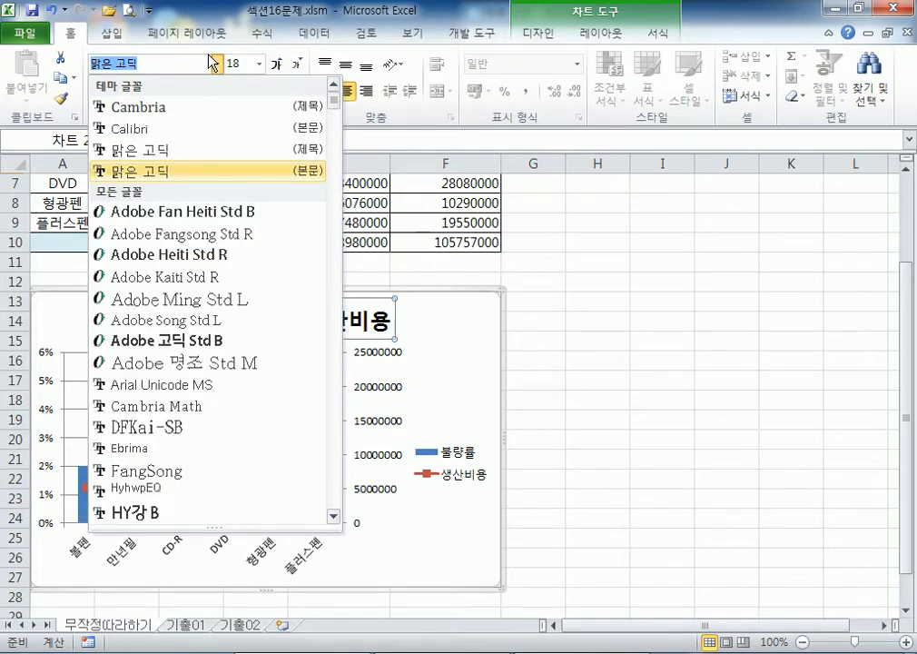
{"action": "scroll", "coordinate": [153, 182], "scroll_direction": "down", "scroll_amount": 7}
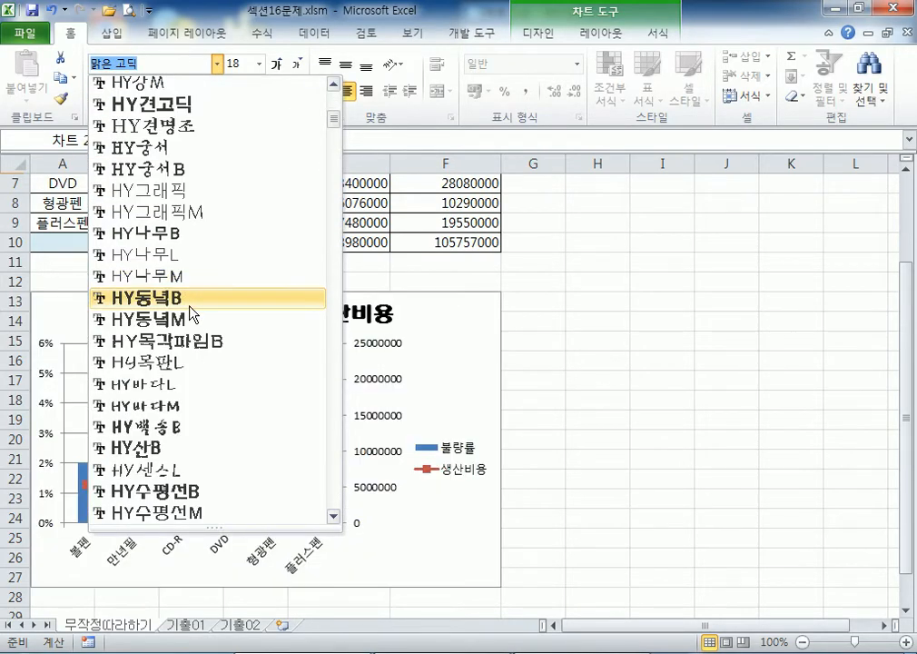
{"action": "type", "text": "굴림"}
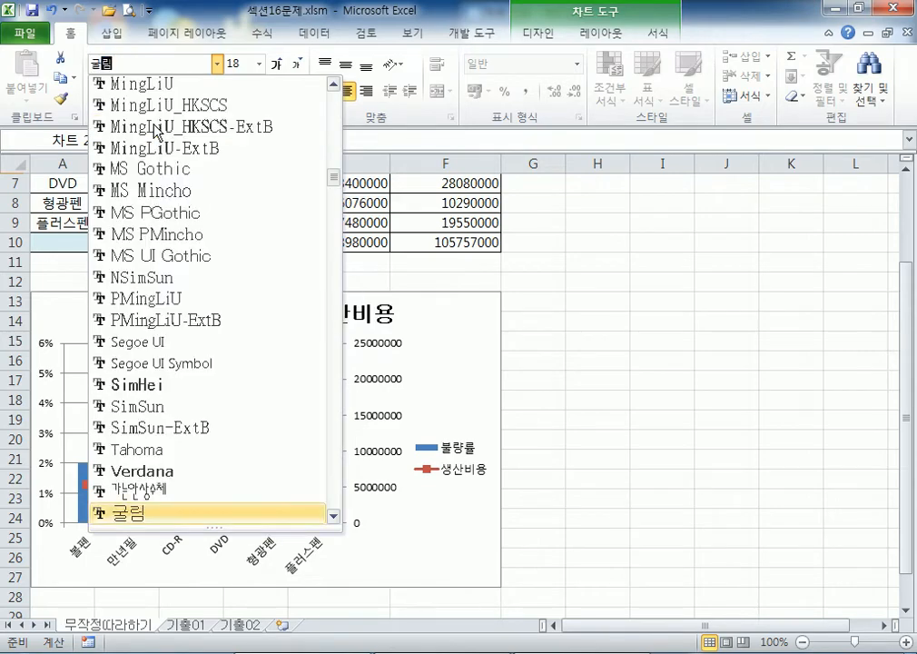
{"action": "key", "text": "Return"}
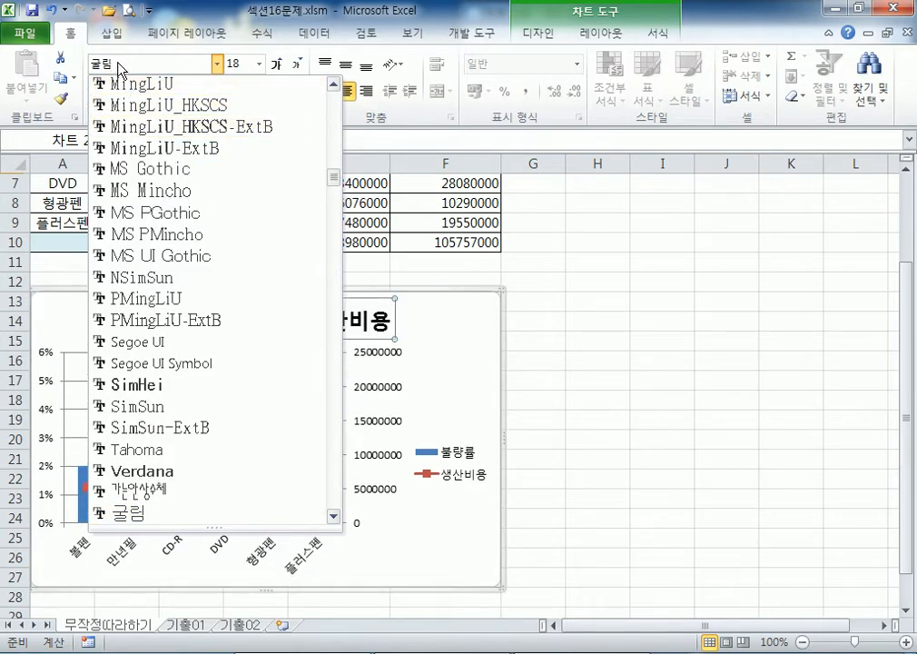
{"action": "scroll", "coordinate": [194, 342], "scroll_direction": "down", "scroll_amount": 5}
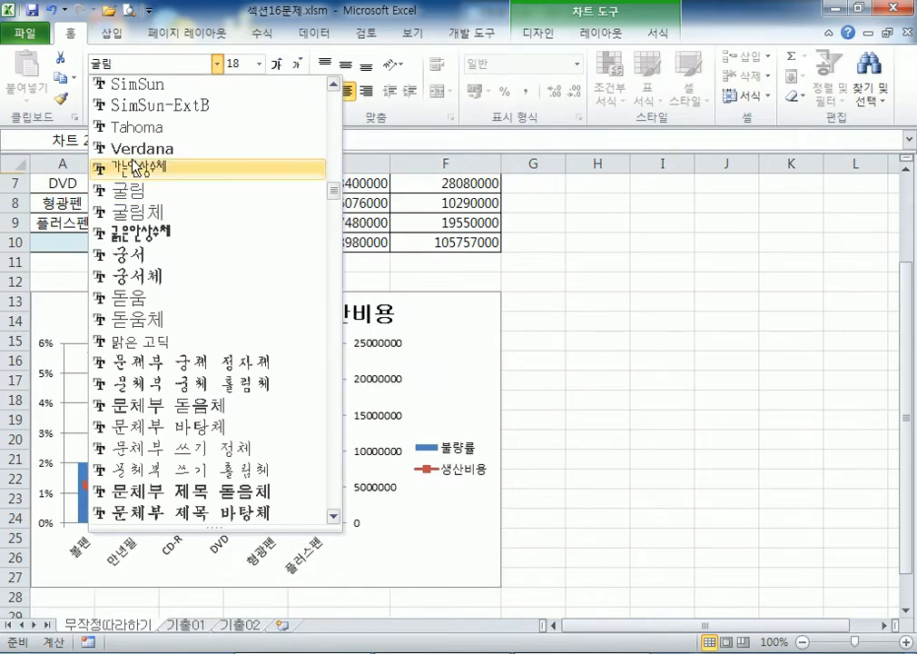
{"action": "left_click", "coordinate": [121, 71]}
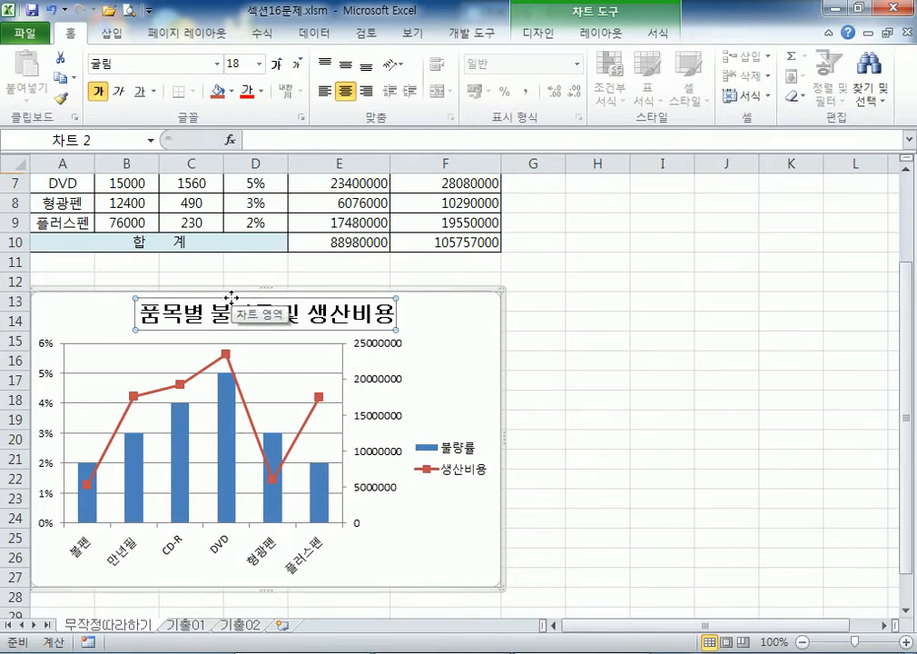
Step: Reduce the chart title's font size to 14
{"action": "left_click", "coordinate": [296, 65]}
{"action": "left_click", "coordinate": [295, 64]}
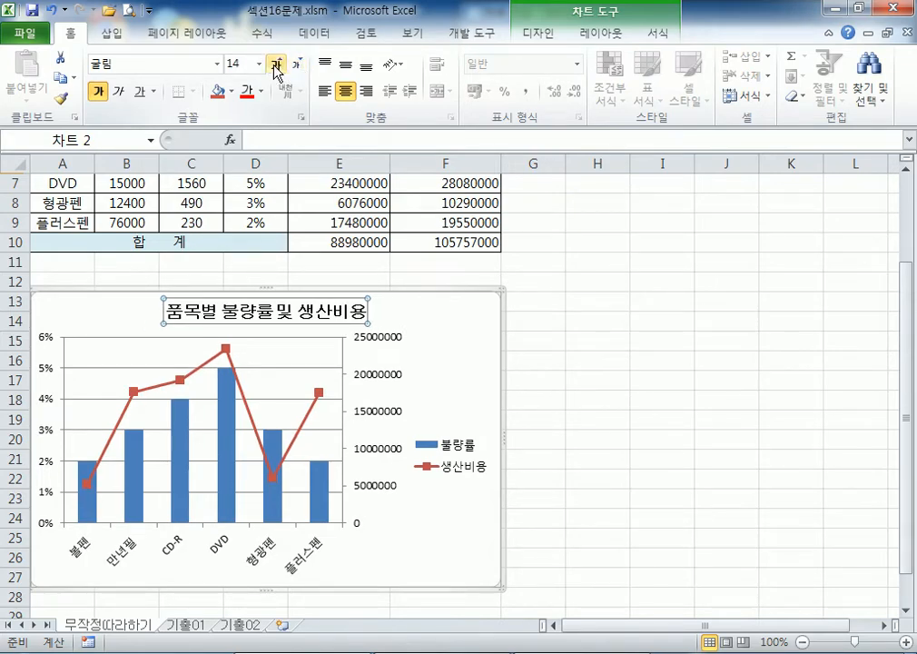
{"action": "left_click", "coordinate": [277, 69]}
{"action": "left_click", "coordinate": [277, 69]}
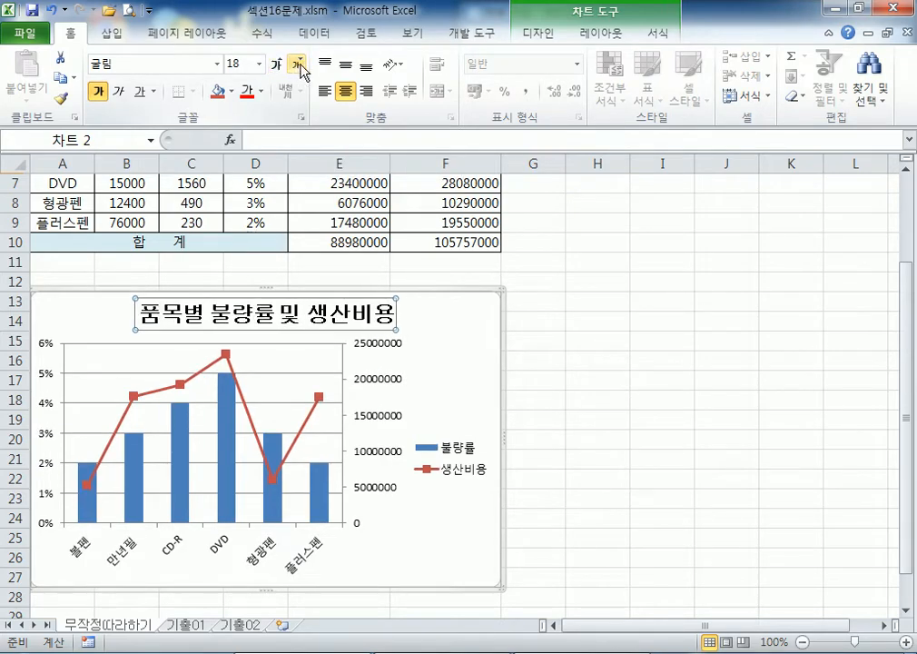
{"action": "left_click", "coordinate": [298, 65]}
{"action": "left_click", "coordinate": [297, 65]}
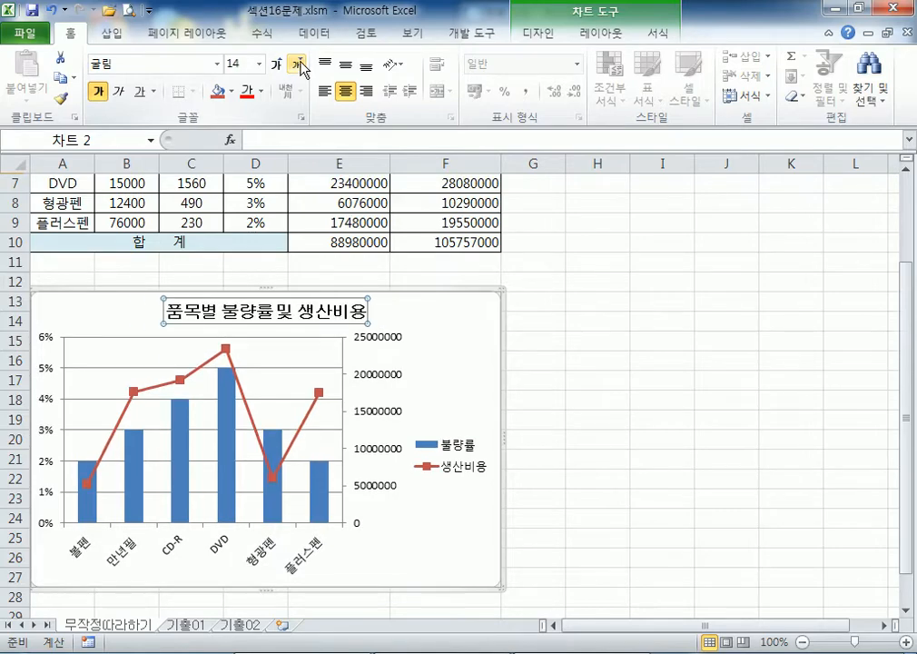
Step: Try the chart title without bold, restore it, and compare its font settings with those of the legend
{"action": "left_click", "coordinate": [98, 92]}
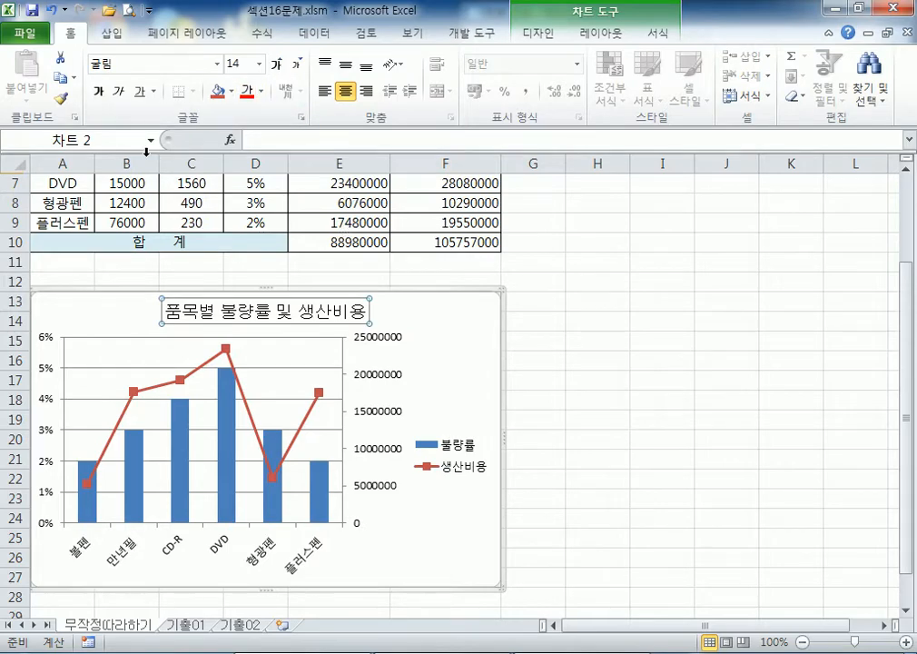
{"action": "left_click", "coordinate": [98, 95]}
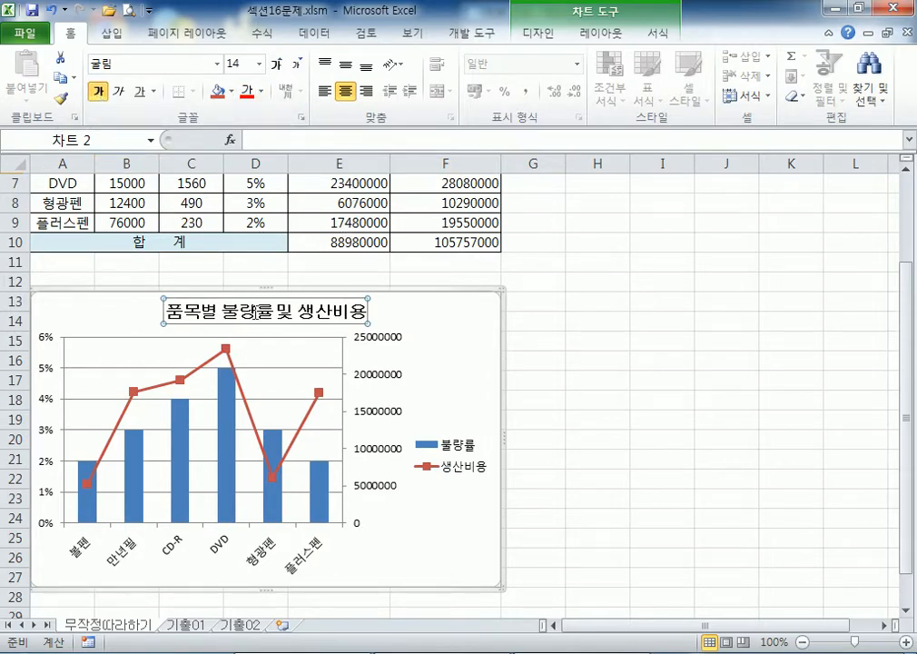
{"action": "left_click", "coordinate": [462, 459]}
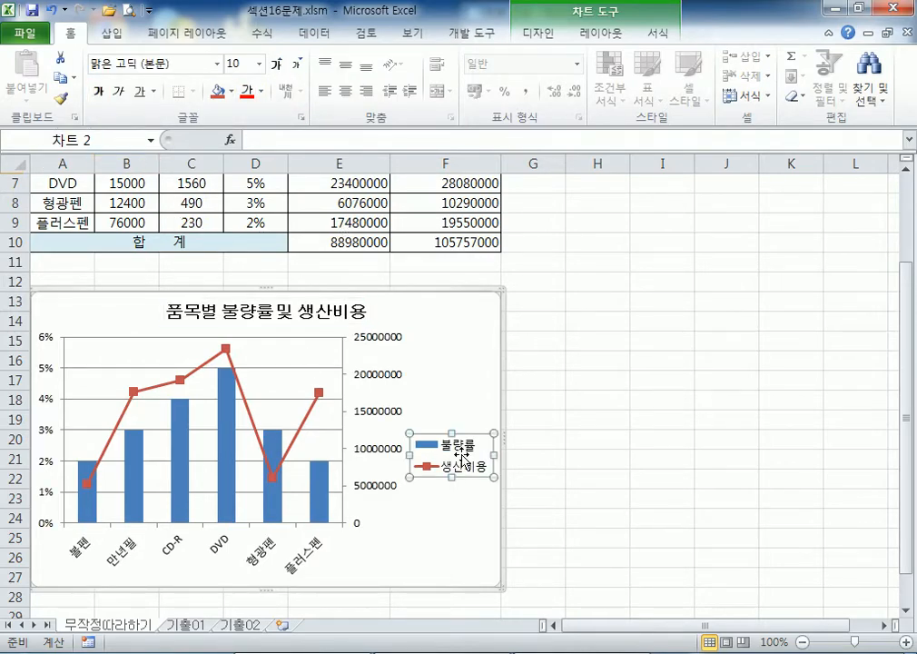
{"action": "left_click", "coordinate": [100, 93]}
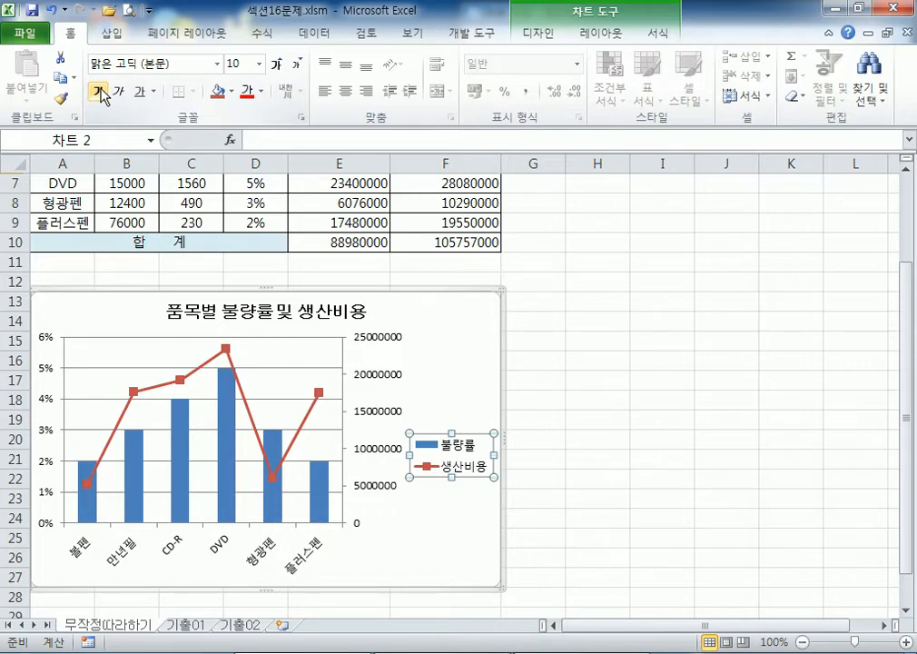
{"action": "left_click", "coordinate": [287, 325]}
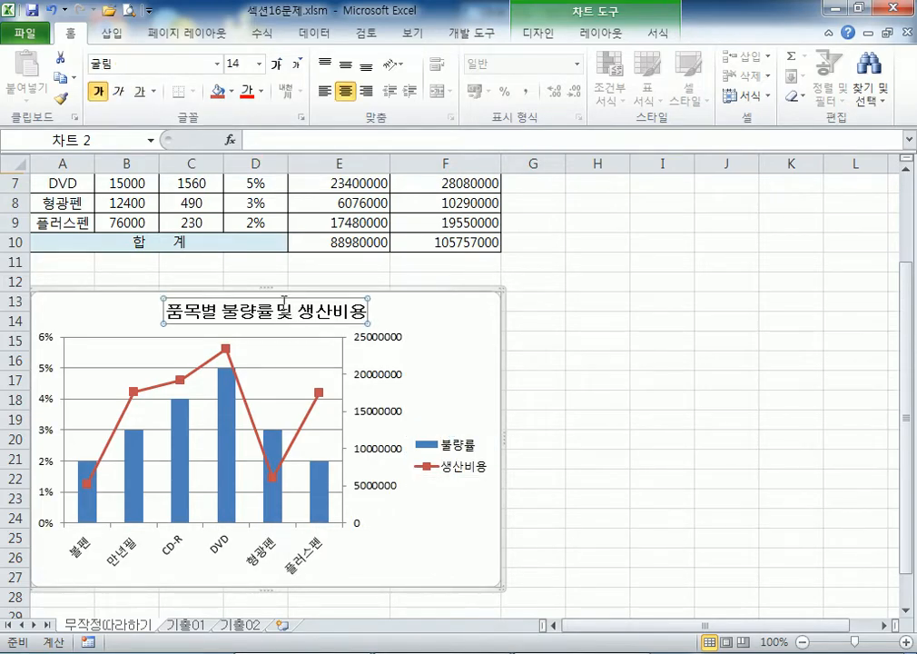
{"action": "left_click", "coordinate": [98, 91]}
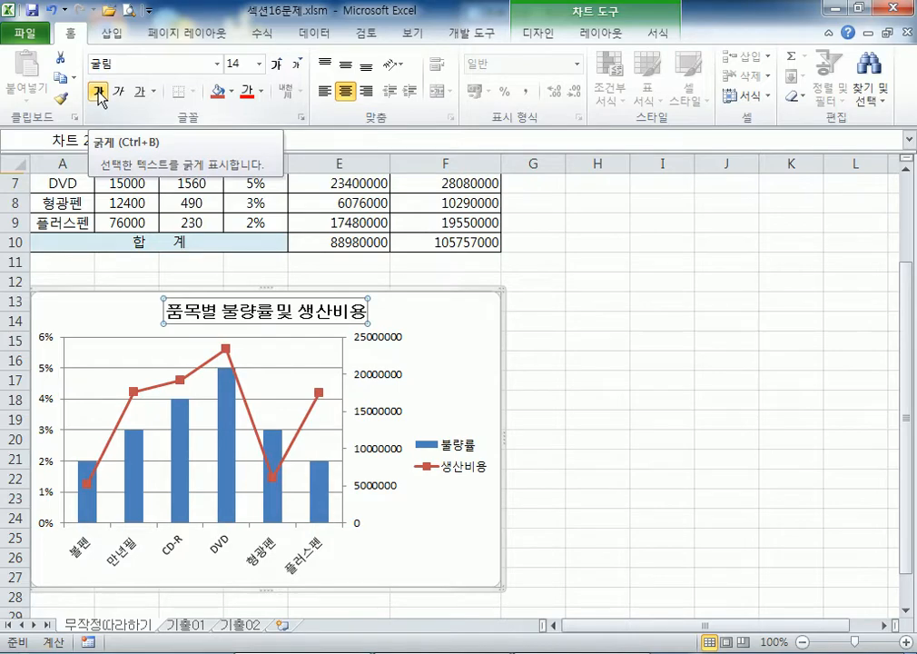
{"action": "left_click", "coordinate": [98, 92]}
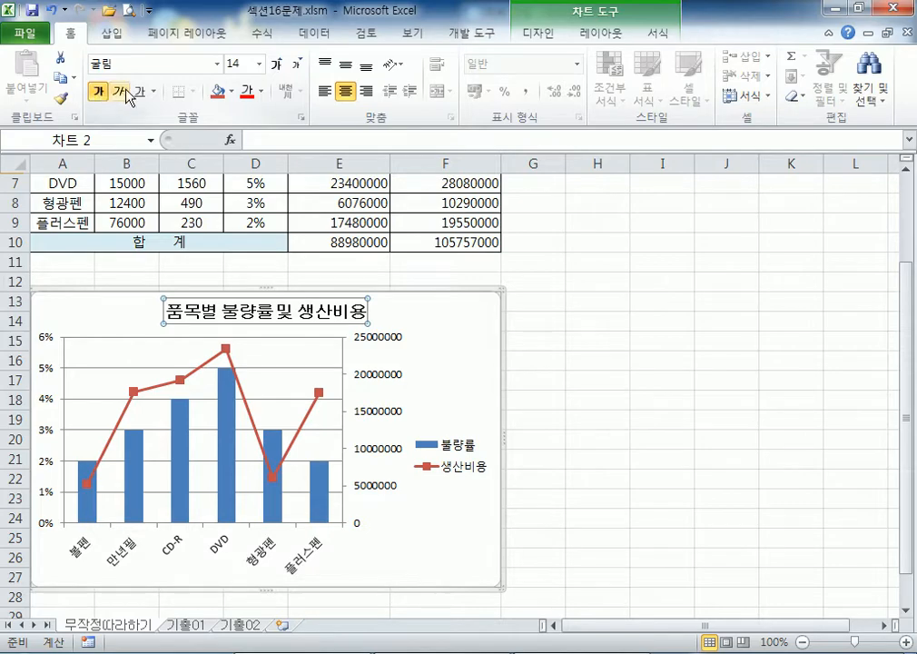
Step: Try italic and underline on the chart title, and return it to bold only
{"action": "left_click", "coordinate": [121, 92]}
{"action": "left_click", "coordinate": [140, 92]}
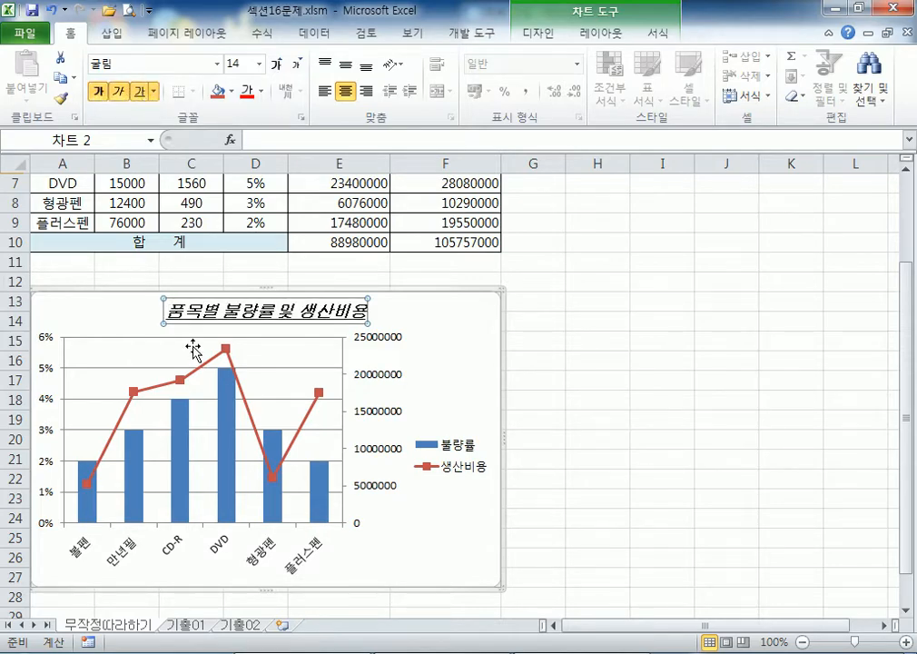
{"action": "left_click", "coordinate": [140, 92]}
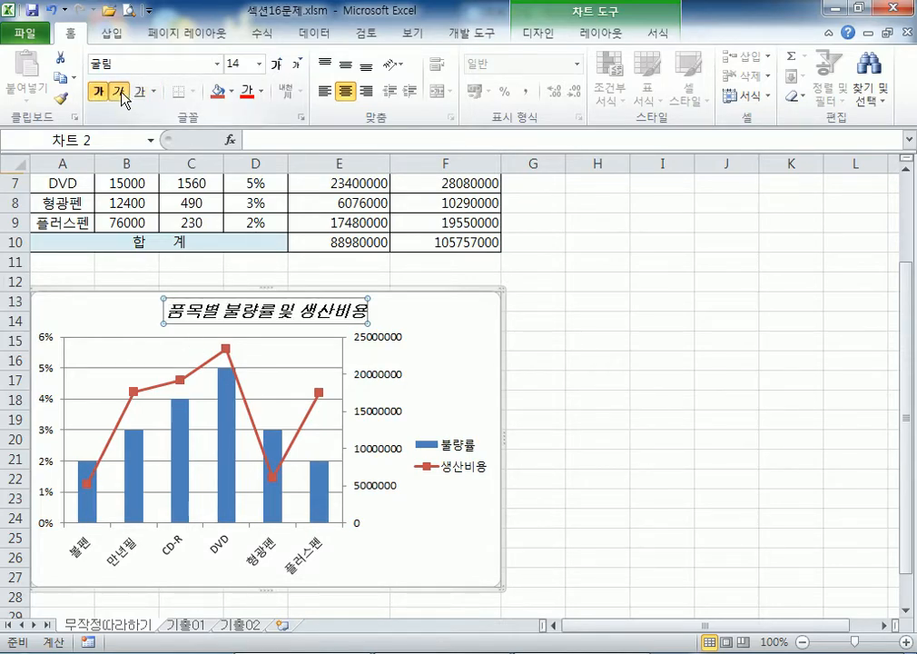
{"action": "left_click", "coordinate": [121, 92]}
{"action": "left_click", "coordinate": [98, 91]}
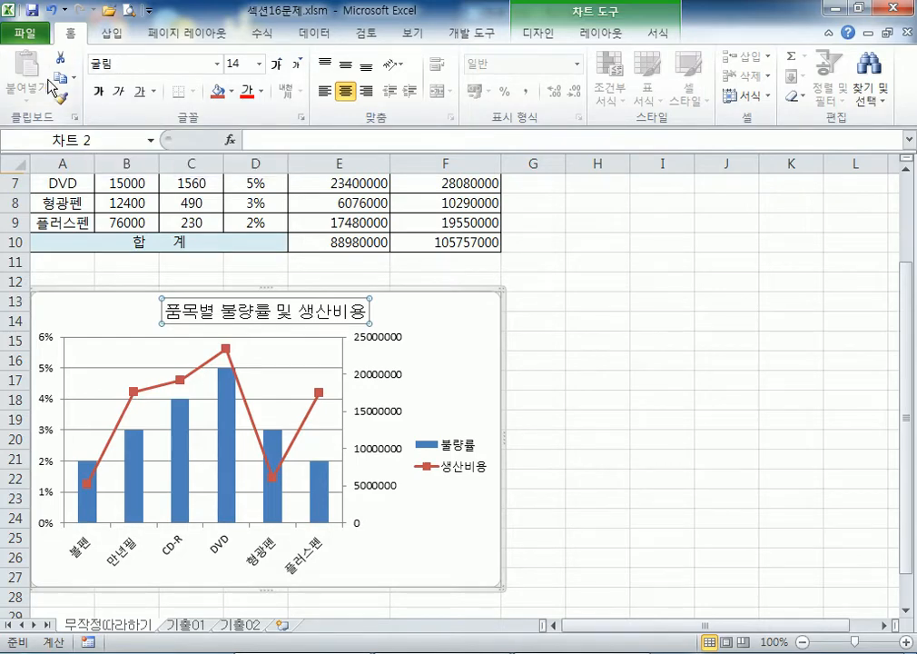
{"action": "left_click", "coordinate": [99, 91]}
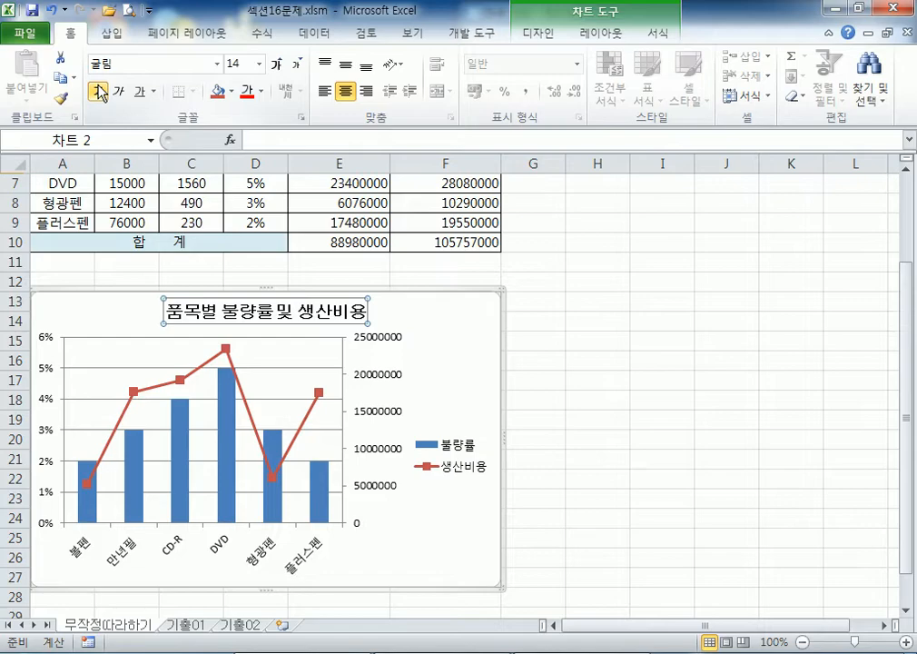
Step: Format the secondary value axis as 숫자 with 0 decimal places and the 1000 단위 구분 기호 option enabled
{"action": "left_click", "coordinate": [392, 340]}
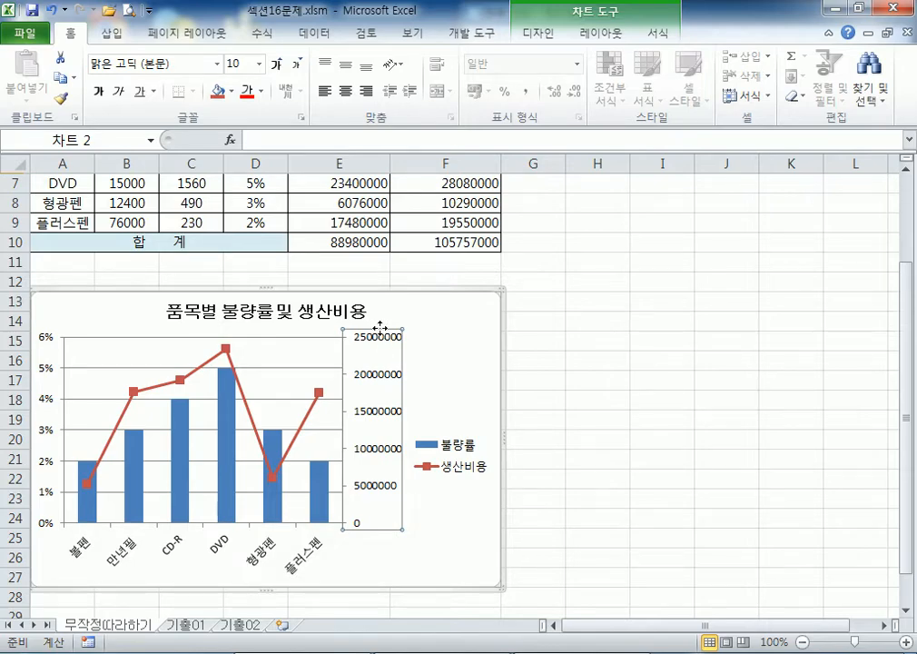
{"action": "double_click", "coordinate": [397, 338]}
{"action": "left_click_drag", "start_coordinate": [581, 113], "coordinate": [591, 31]}
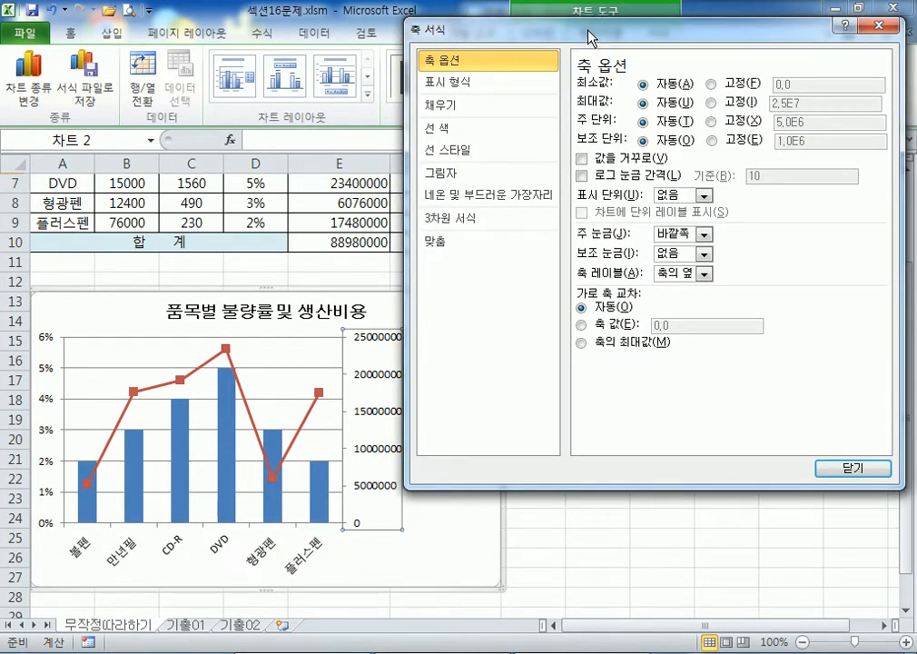
{"action": "left_click", "coordinate": [465, 84]}
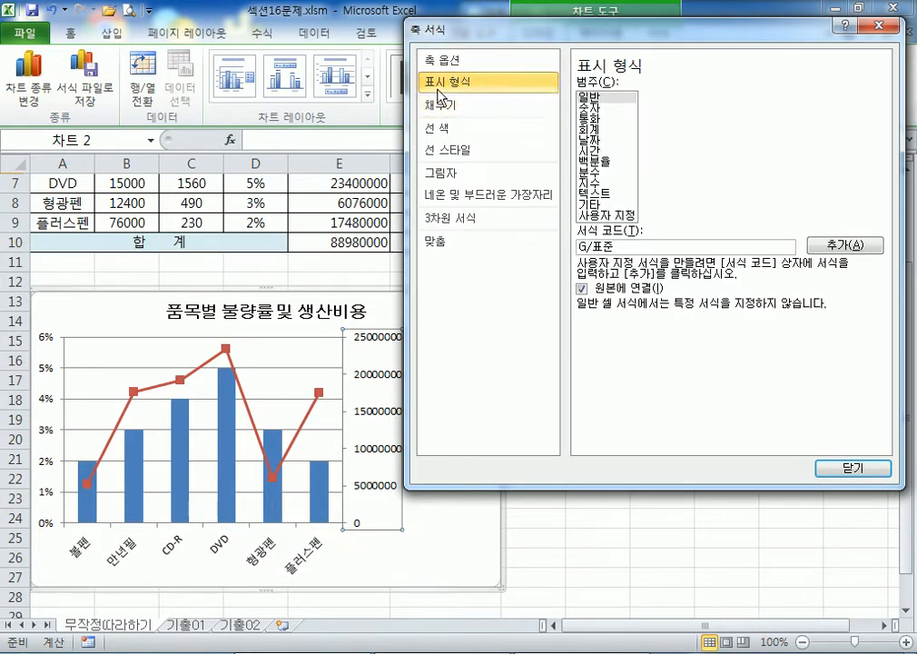
{"action": "left_click", "coordinate": [584, 109]}
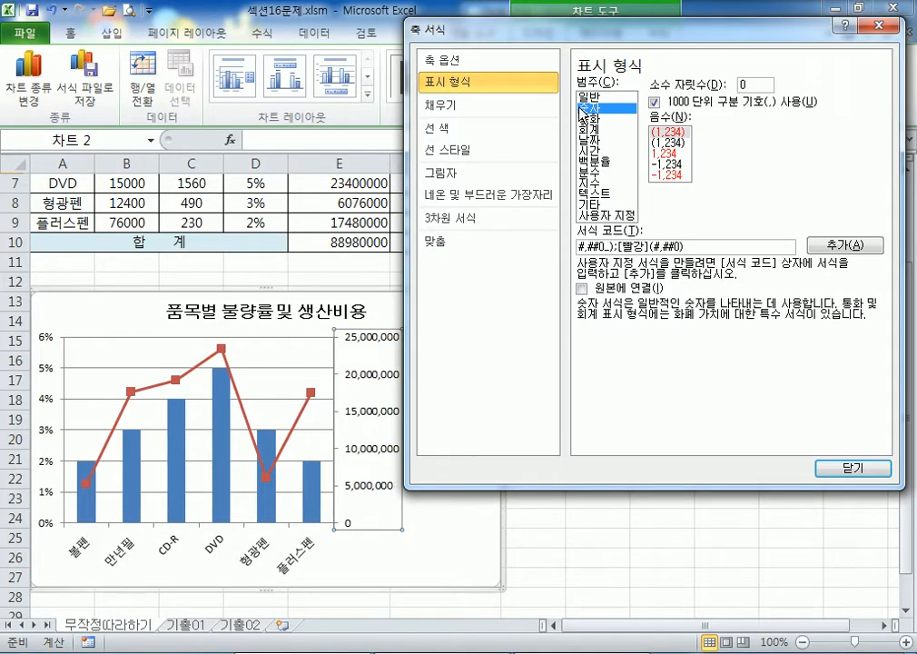
{"action": "left_click", "coordinate": [655, 102]}
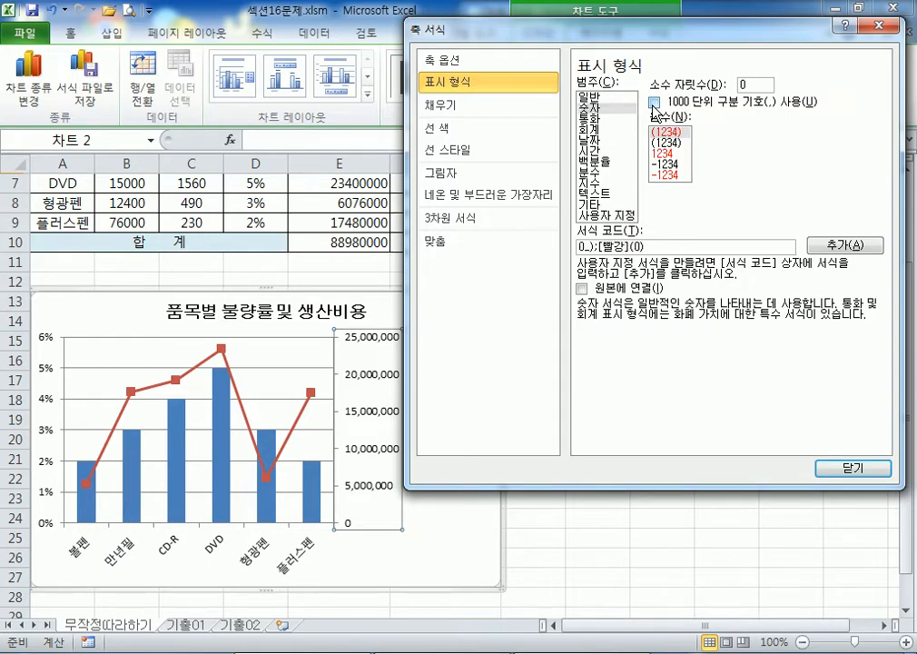
{"action": "left_click", "coordinate": [655, 102]}
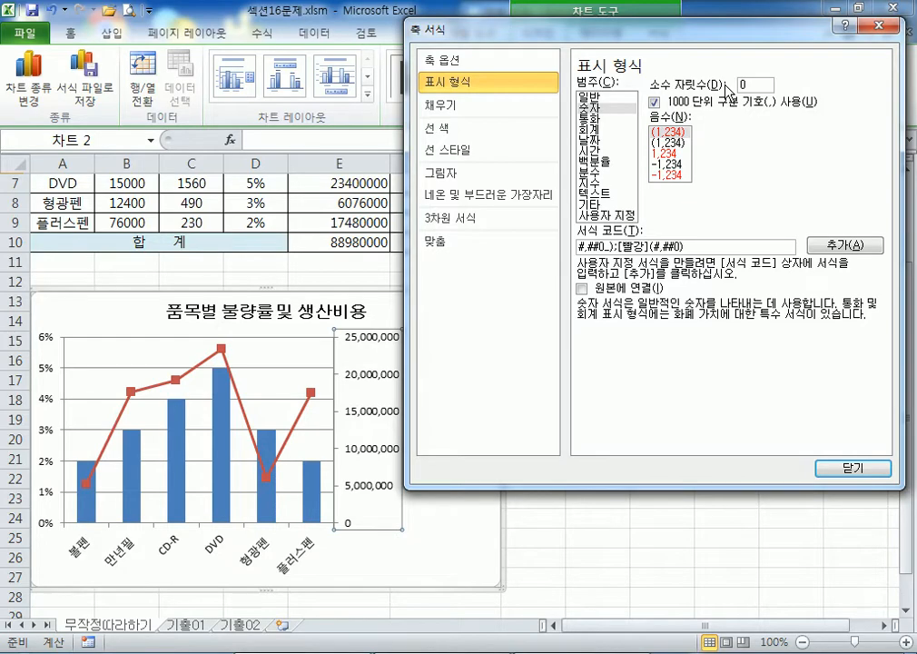
Step: Set the secondary value axis maximum (최대값) to a fixed 30000000 in the axis options
{"action": "left_click", "coordinate": [463, 68]}
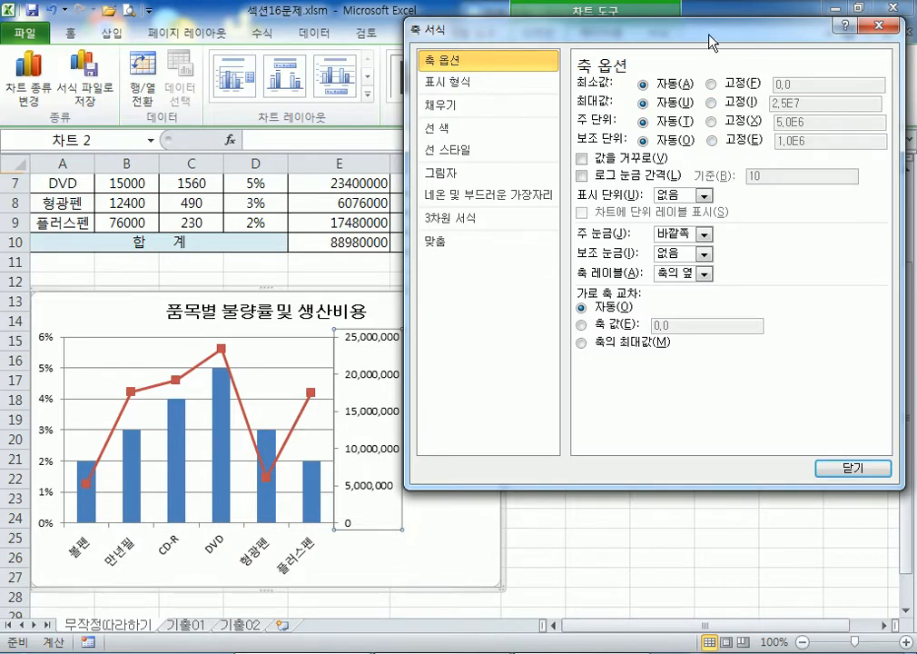
{"action": "left_click_drag", "start_coordinate": [708, 34], "coordinate": [736, 44]}
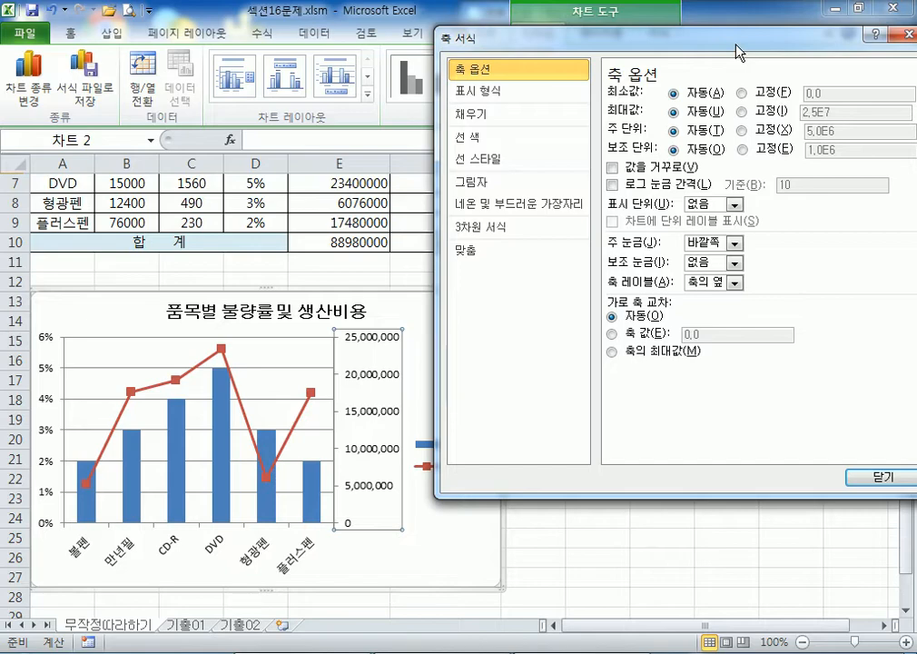
{"action": "left_click", "coordinate": [740, 112]}
{"action": "left_click", "coordinate": [876, 112]}
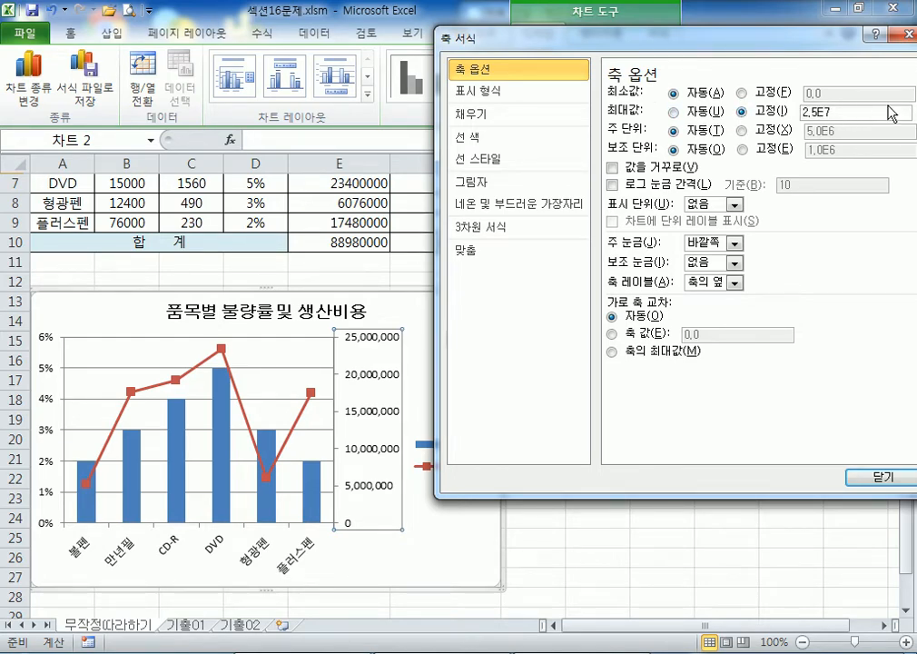
{"action": "key", "text": "BackSpace"}
{"action": "key", "text": "BackSpace"}
{"action": "key", "text": "BackSpace"}
{"action": "key", "text": "BackSpace"}
{"action": "key", "text": "BackSpace"}
{"action": "type", "text": "30000000"}
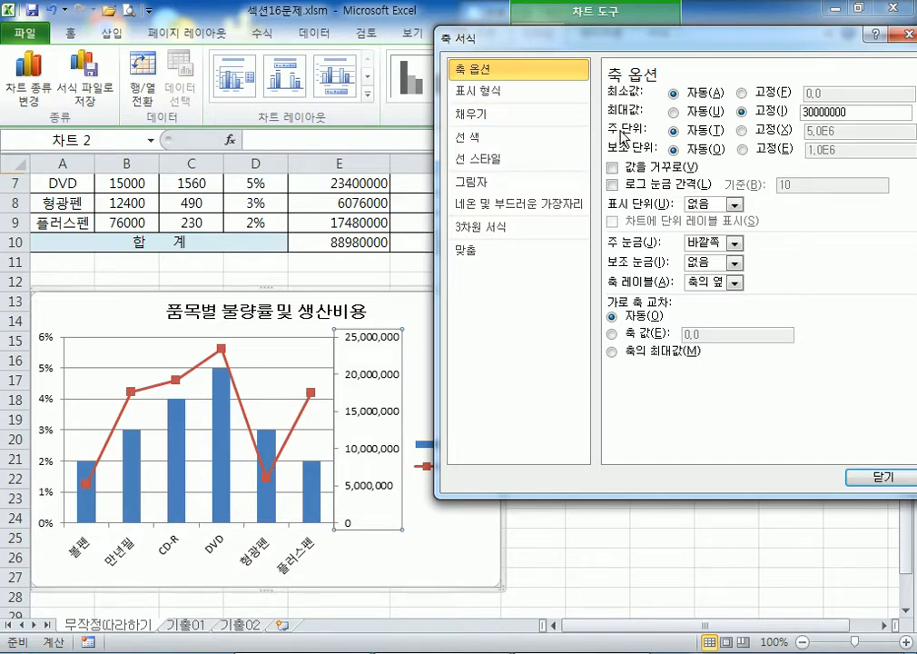
Step: Set the secondary value axis major unit (주 단위) to a fixed 10000000 with the maximum fixed at 30000000, and close the axis formatting
{"action": "left_click", "coordinate": [742, 130]}
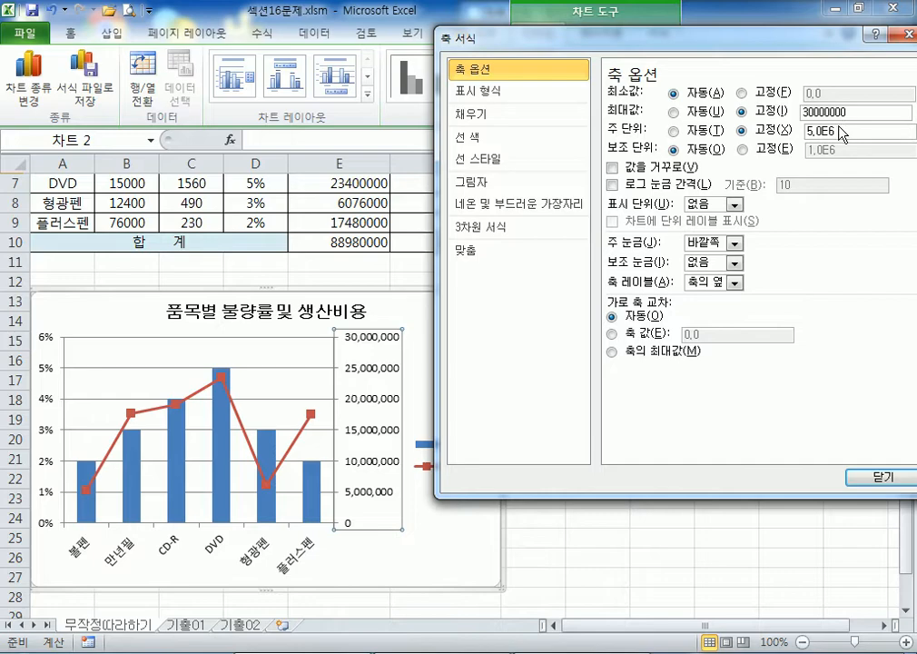
{"action": "left_click", "coordinate": [719, 134]}
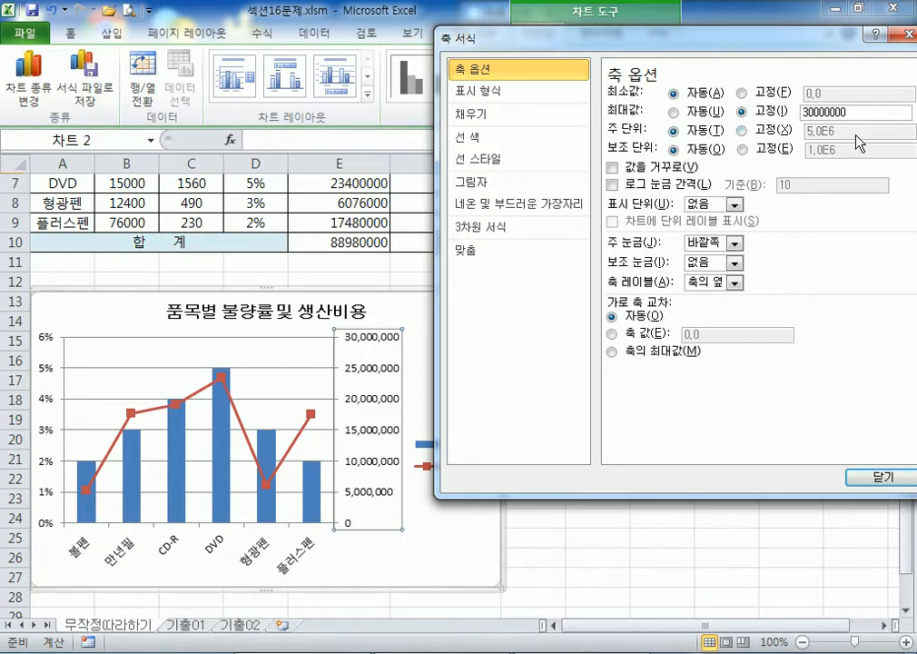
{"action": "left_click", "coordinate": [744, 131]}
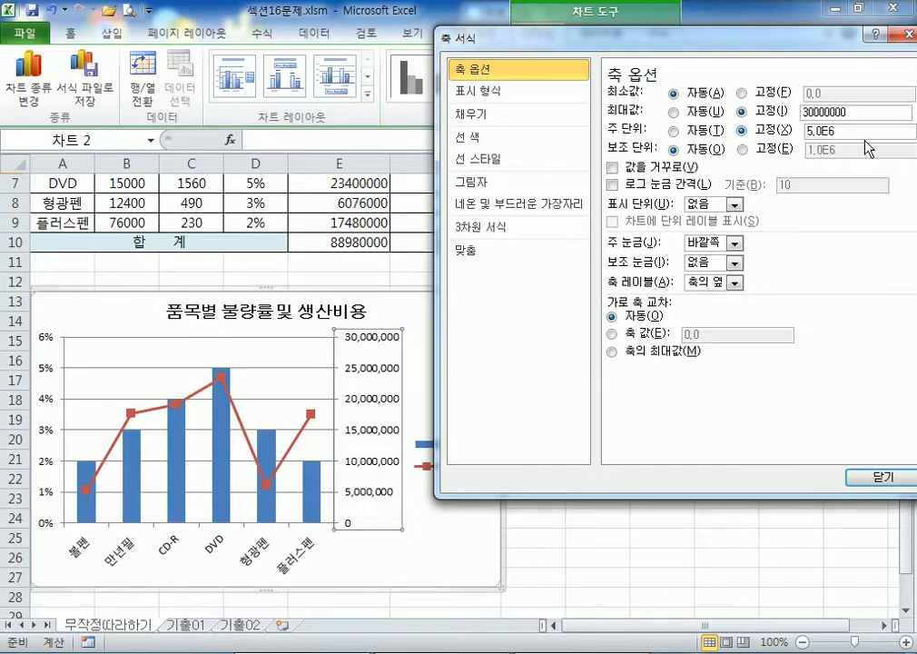
{"action": "key", "text": "BackSpace"}
{"action": "key", "text": "BackSpace"}
{"action": "key", "text": "BackSpace"}
{"action": "key", "text": "BackSpace"}
{"action": "key", "text": "BackSpace"}
{"action": "type", "text": "10000000"}
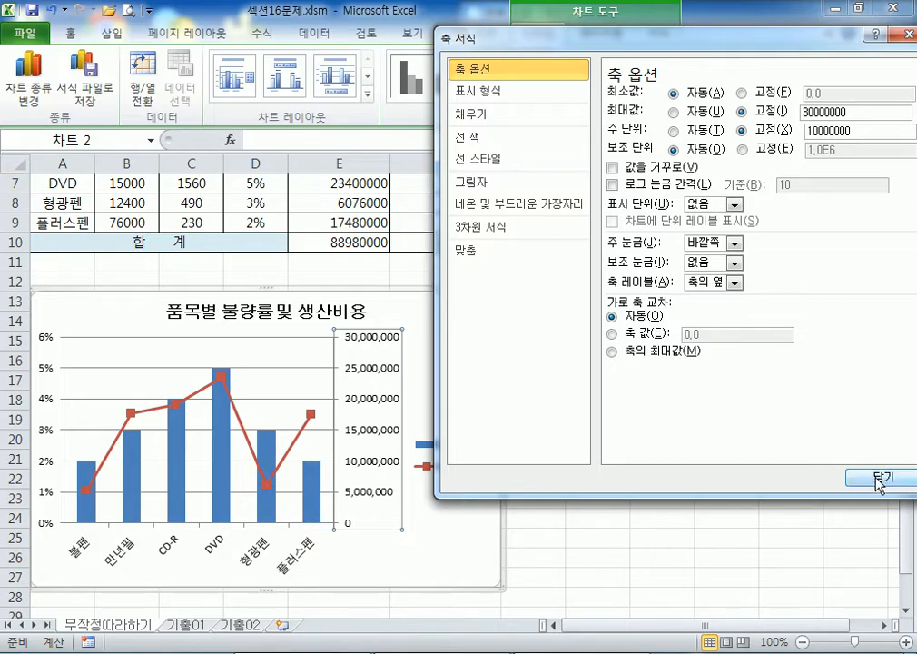
{"action": "left_click", "coordinate": [743, 133]}
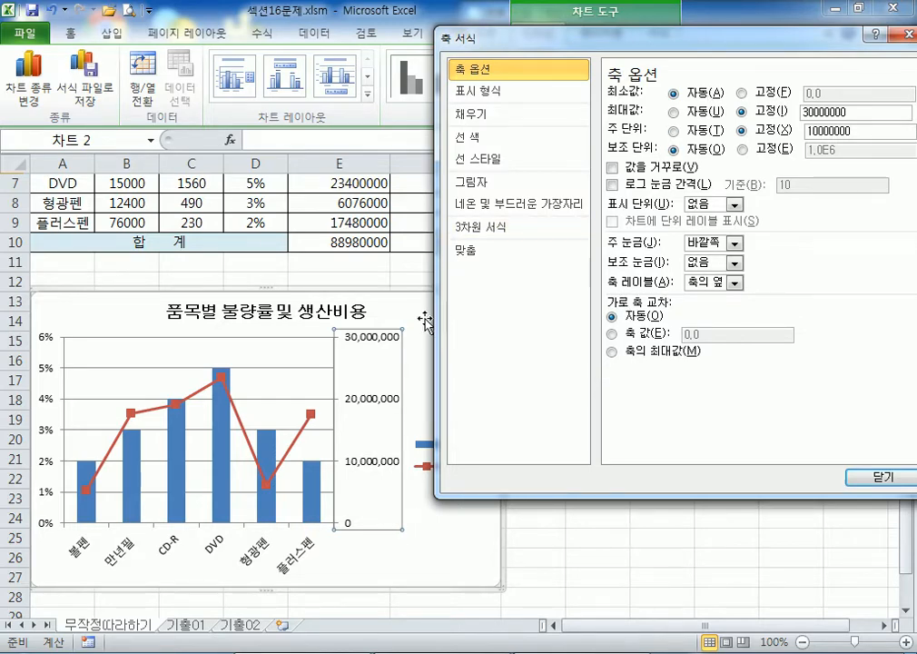
{"action": "left_click", "coordinate": [673, 113]}
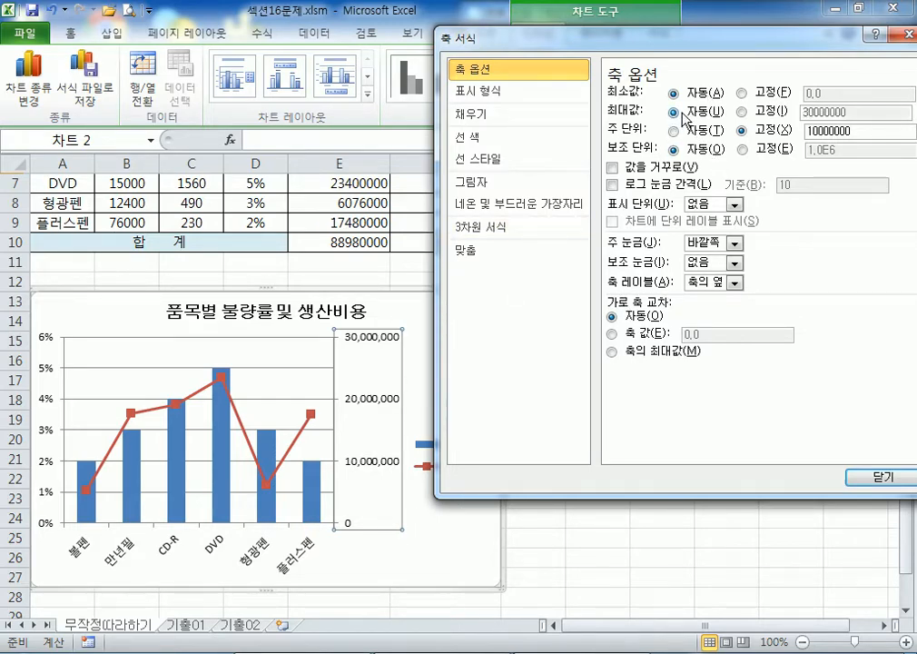
{"action": "left_click", "coordinate": [742, 113]}
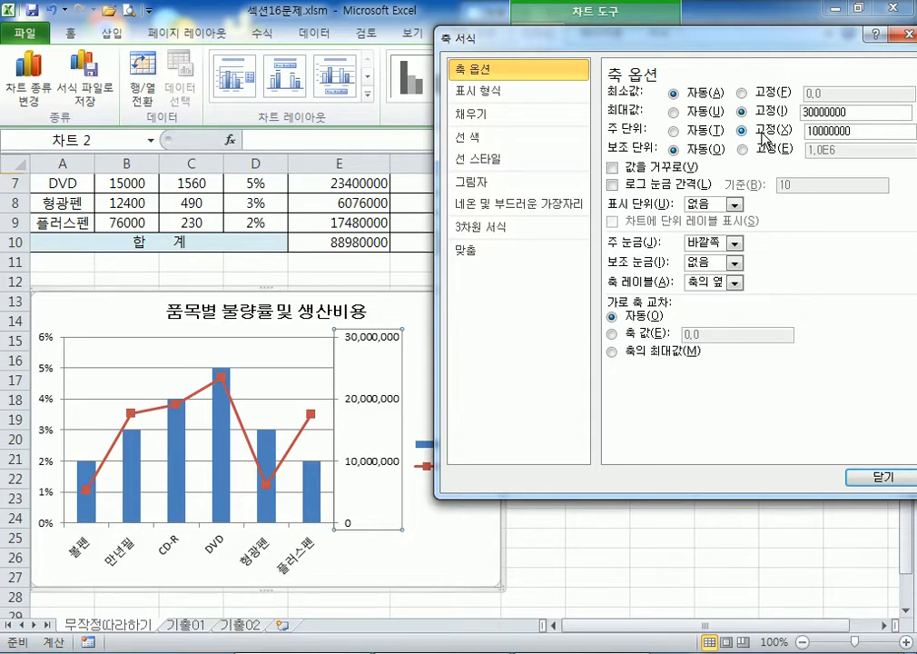
{"action": "left_click", "coordinate": [883, 479]}
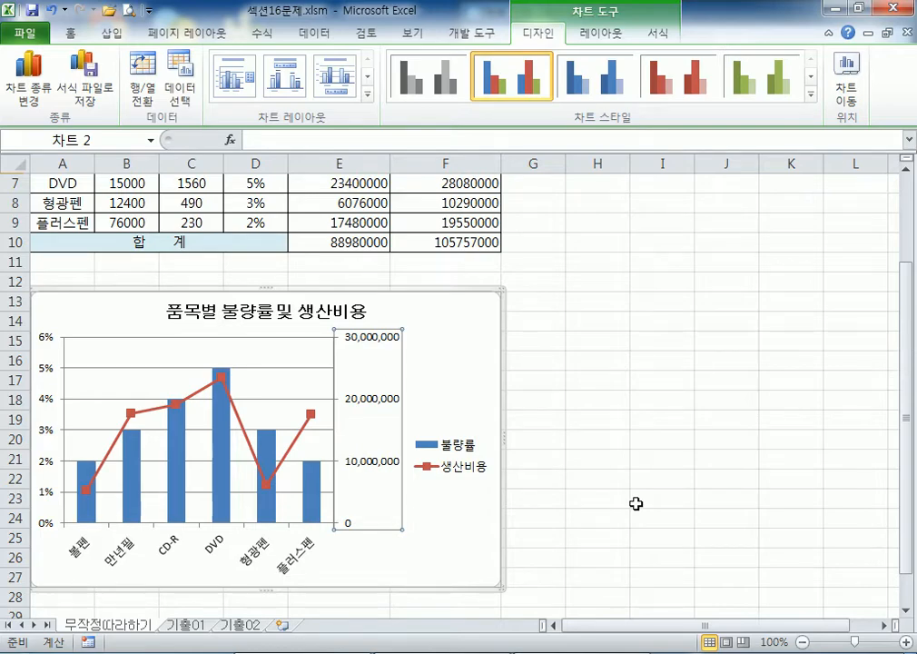
Step: Open the legend's formatting options and set its position (범례 위치) to 아래쪽
{"action": "left_click", "coordinate": [445, 456]}
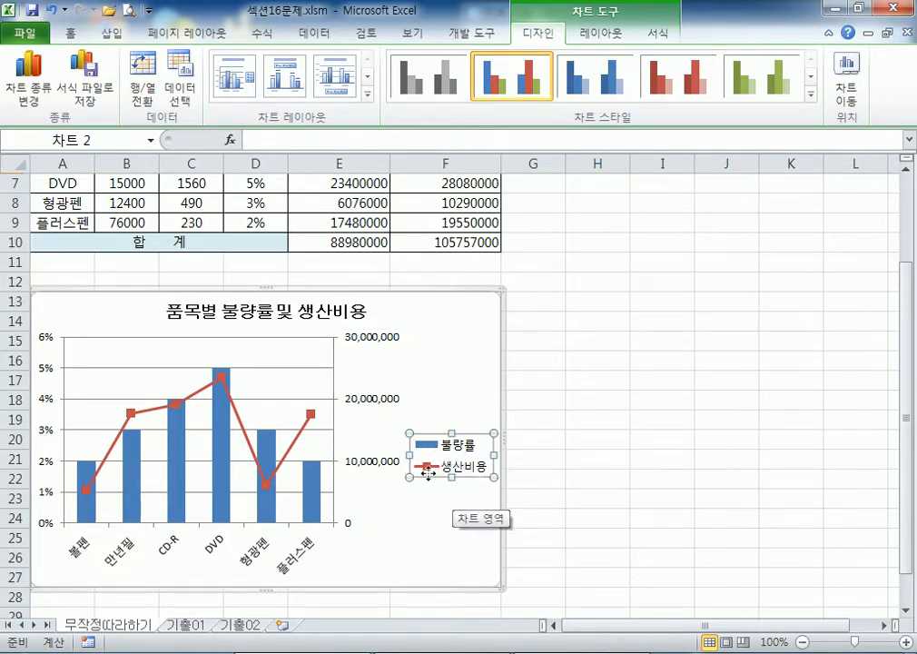
{"action": "double_click", "coordinate": [481, 461]}
{"action": "left_click_drag", "start_coordinate": [569, 42], "coordinate": [550, 49]}
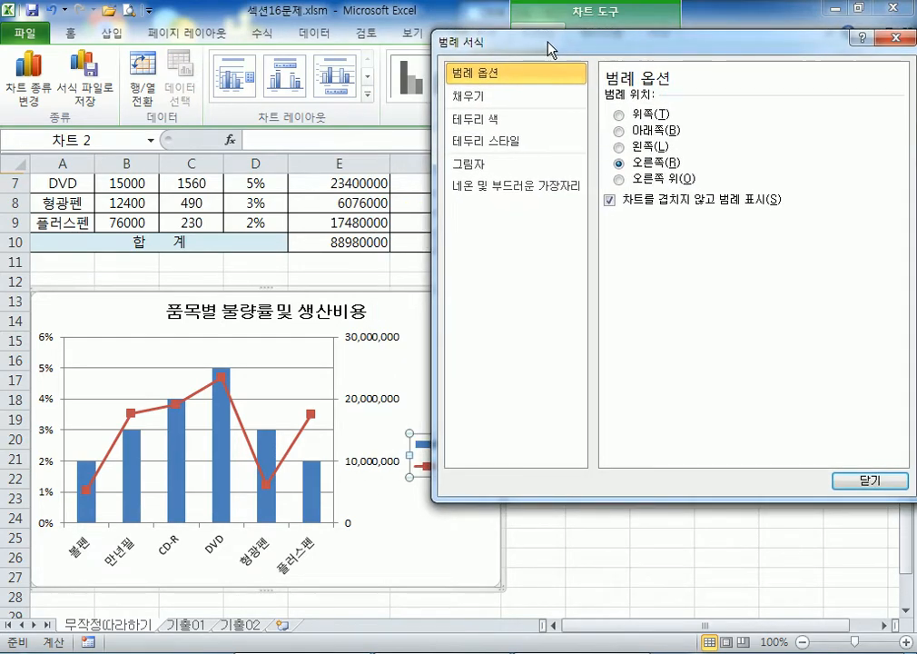
{"action": "left_click", "coordinate": [617, 131]}
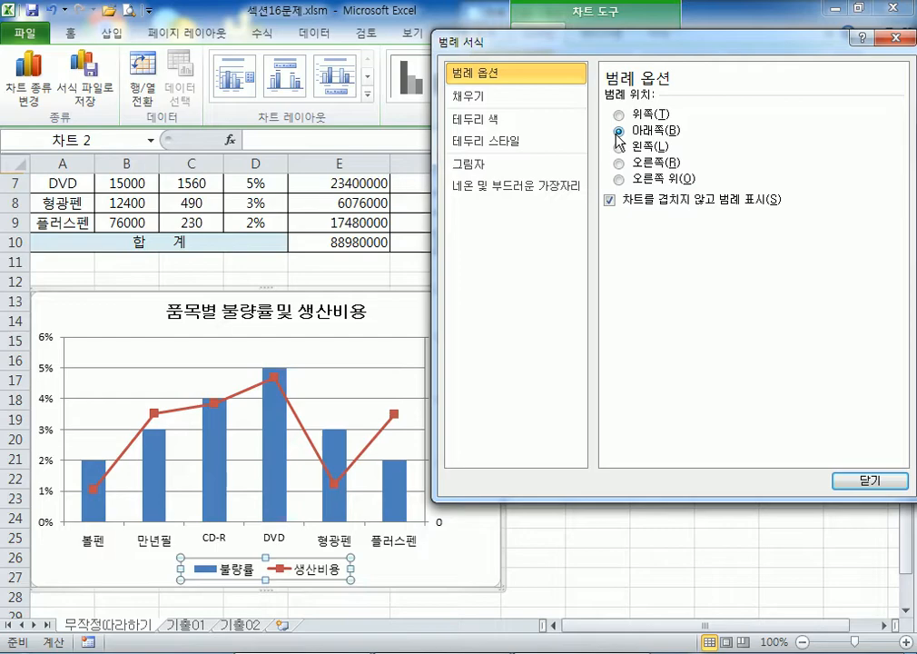
{"action": "left_click", "coordinate": [498, 103]}
{"action": "left_click", "coordinate": [493, 128]}
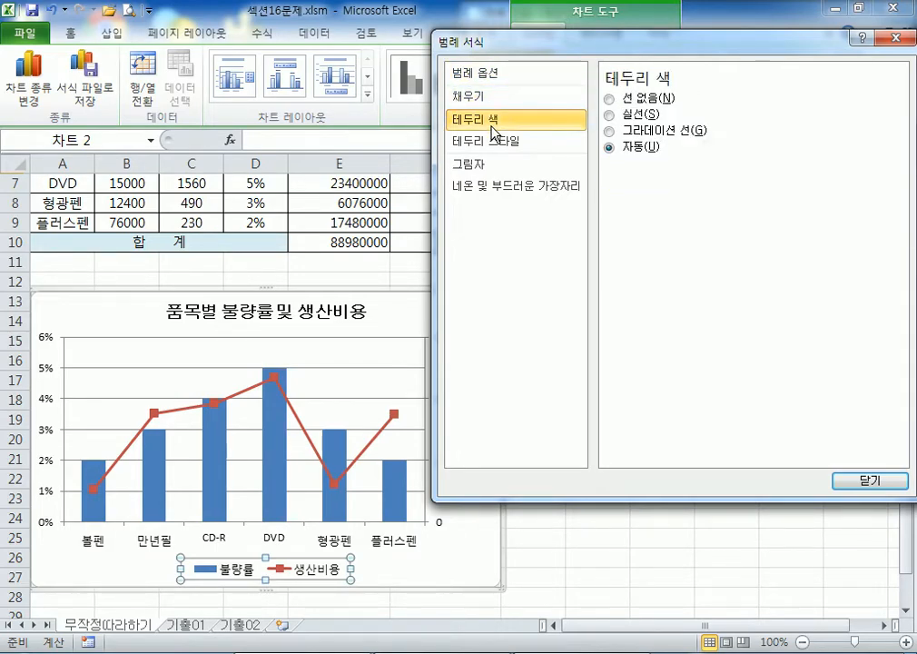
{"action": "left_click", "coordinate": [480, 152]}
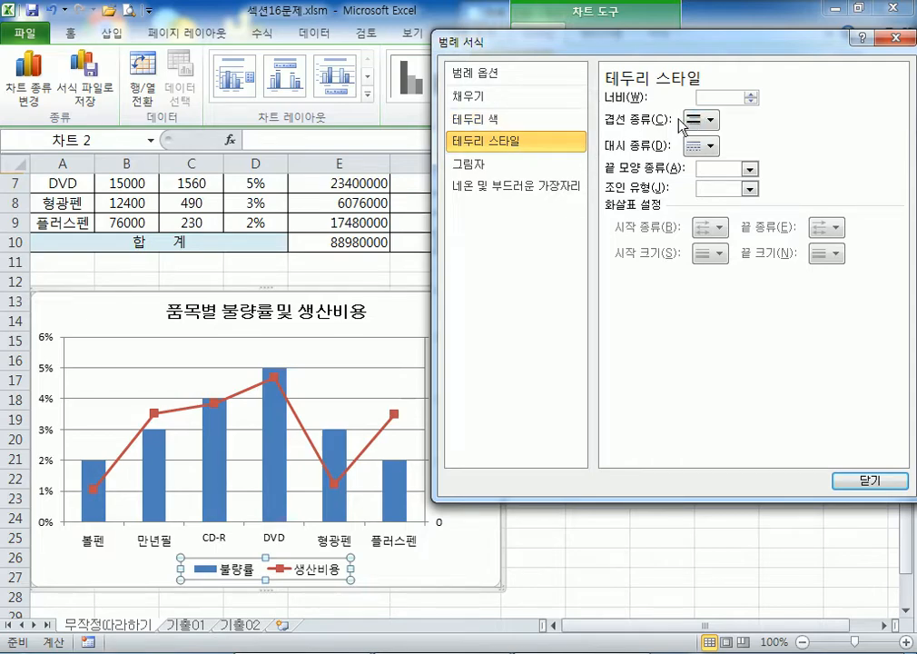
{"action": "left_click", "coordinate": [708, 147]}
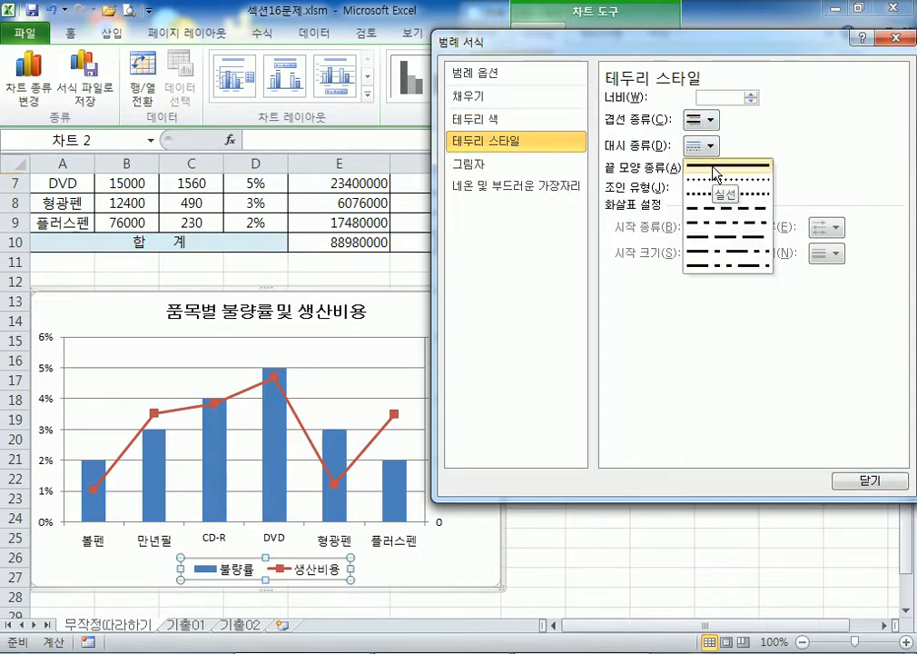
{"action": "left_click", "coordinate": [705, 146]}
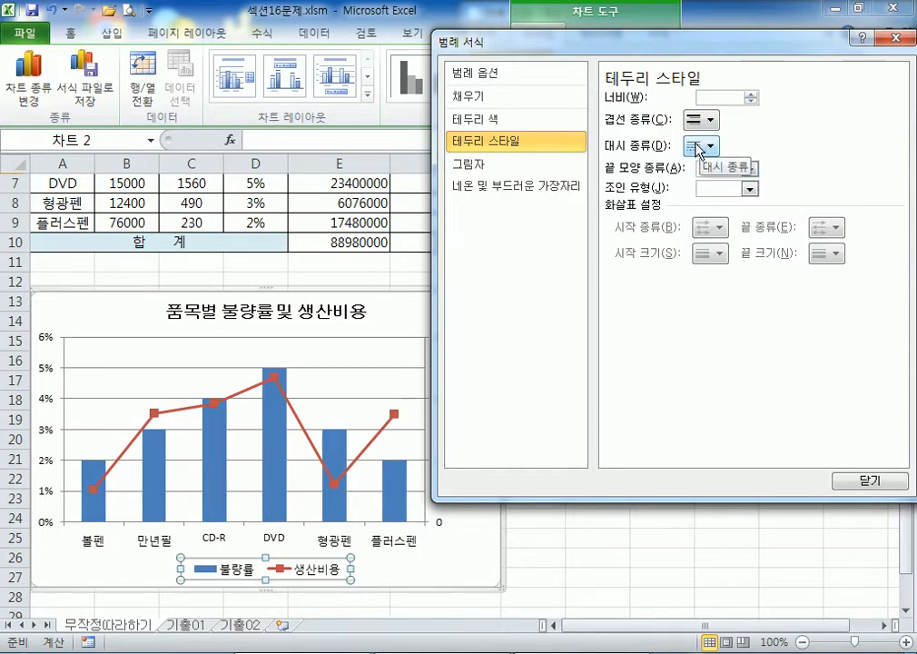
Step: Give the legend a solid (실선) border in standard blue, close the formatting dialog, and deselect the legend
{"action": "left_click", "coordinate": [513, 126]}
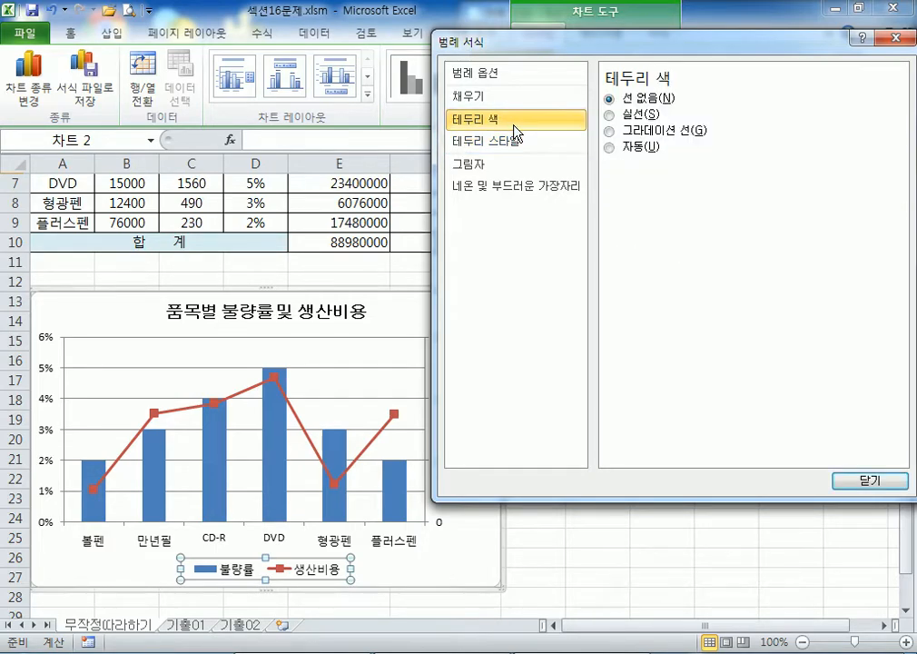
{"action": "left_click", "coordinate": [609, 115]}
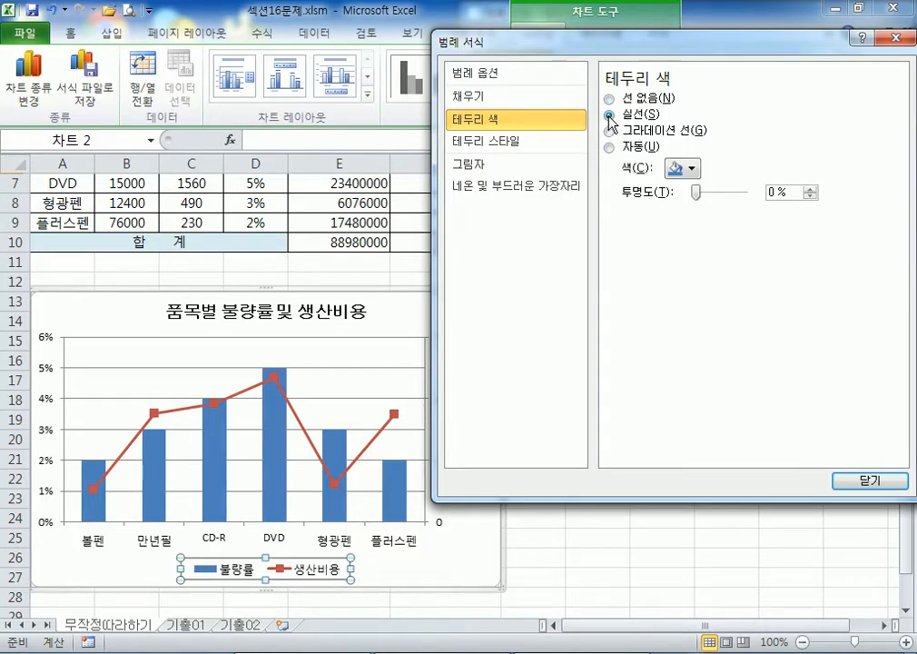
{"action": "left_click", "coordinate": [694, 169]}
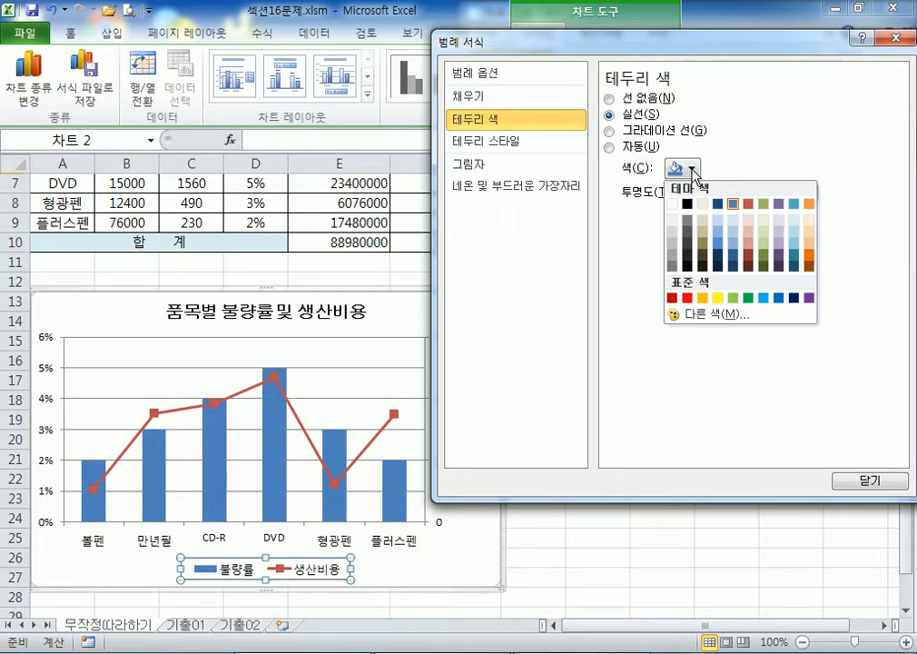
{"action": "left_click", "coordinate": [779, 300]}
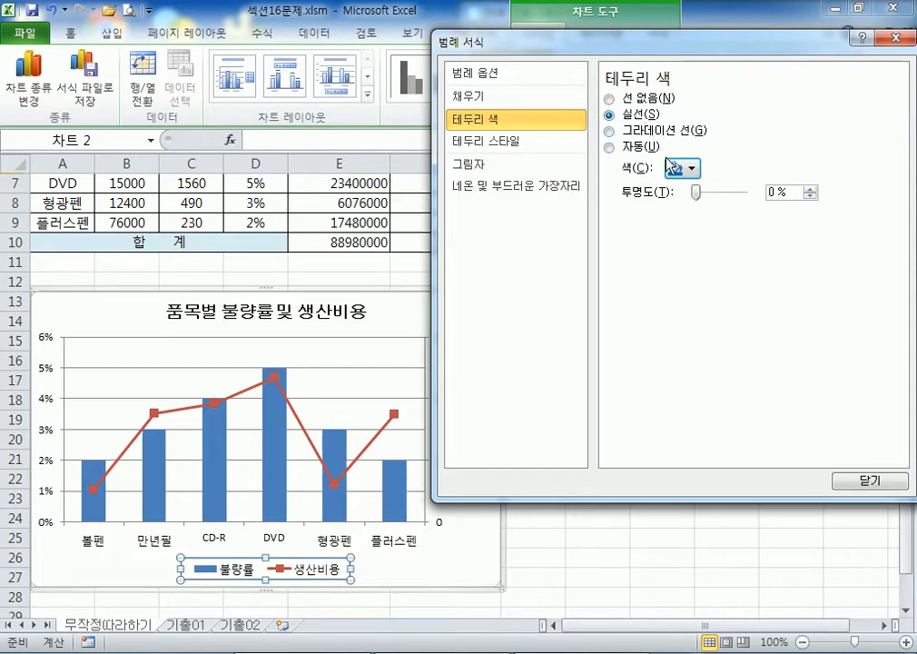
{"action": "left_click", "coordinate": [694, 171]}
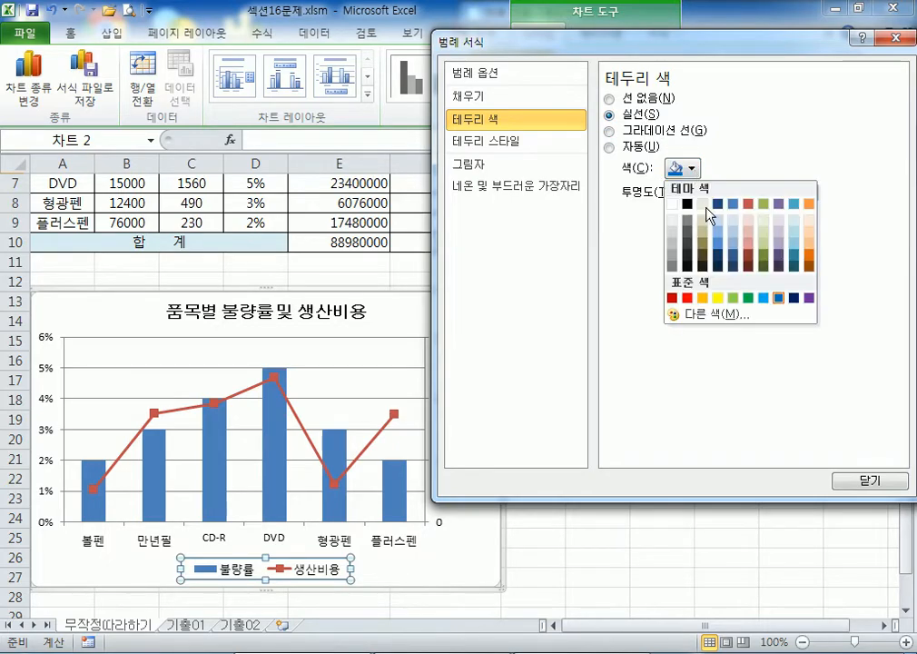
{"action": "left_click", "coordinate": [791, 299]}
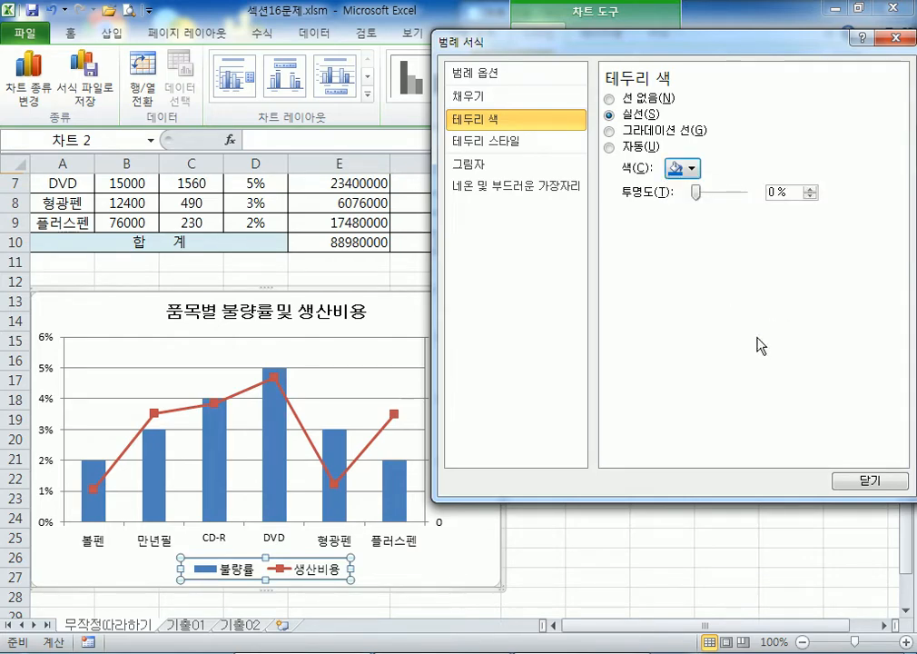
{"action": "left_click", "coordinate": [859, 482]}
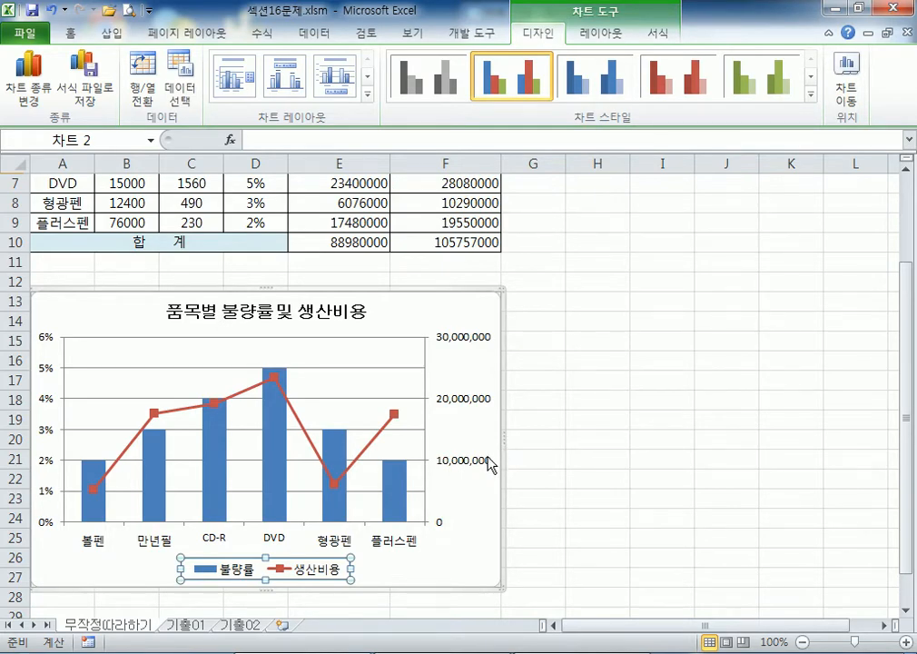
{"action": "scroll", "coordinate": [491, 462], "scroll_direction": "down", "scroll_amount": 3}
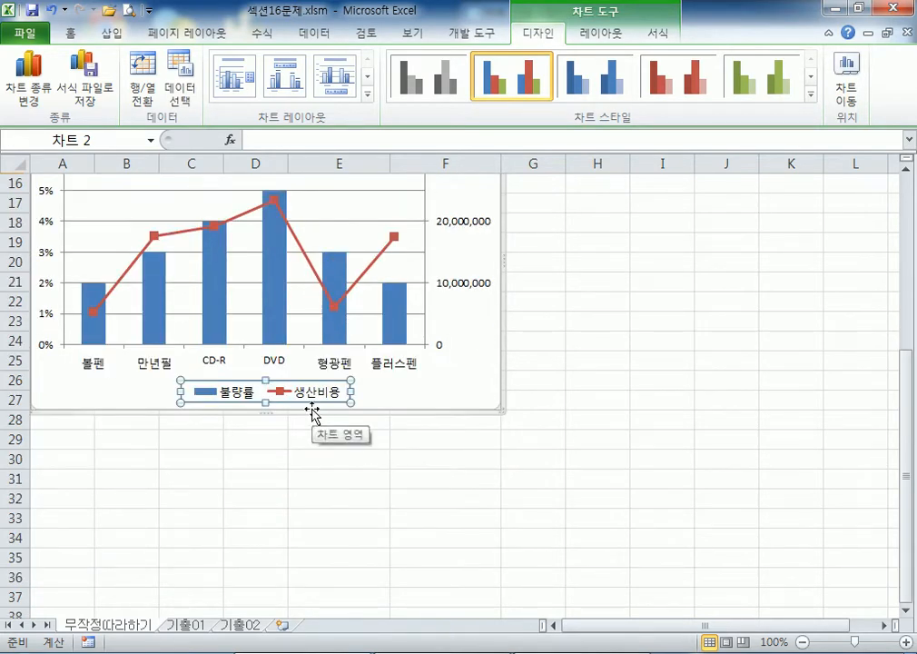
{"action": "left_click", "coordinate": [352, 413]}
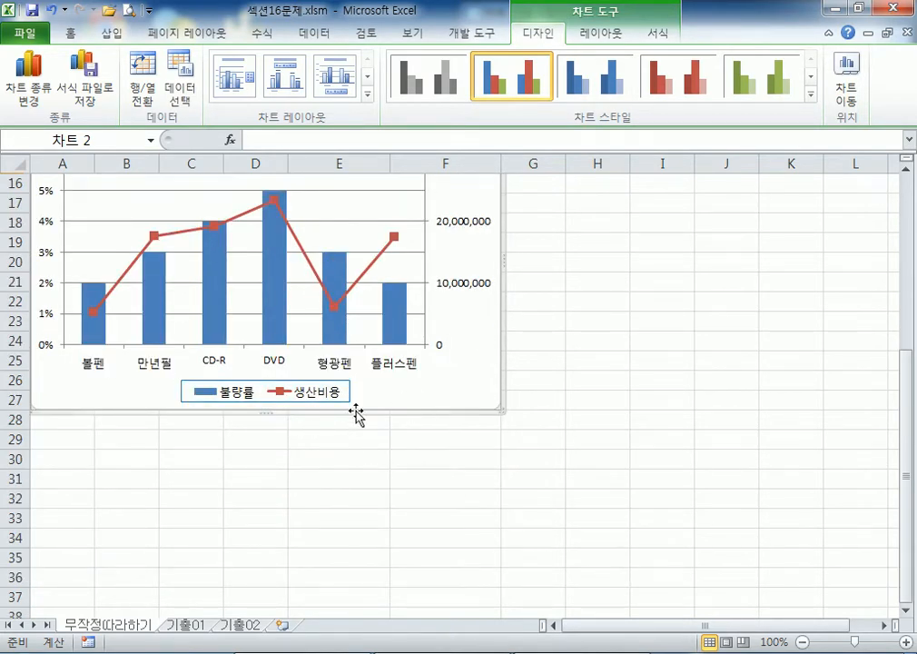
Step: Change the font of the chart legend to 궁서
{"action": "left_click", "coordinate": [301, 401]}
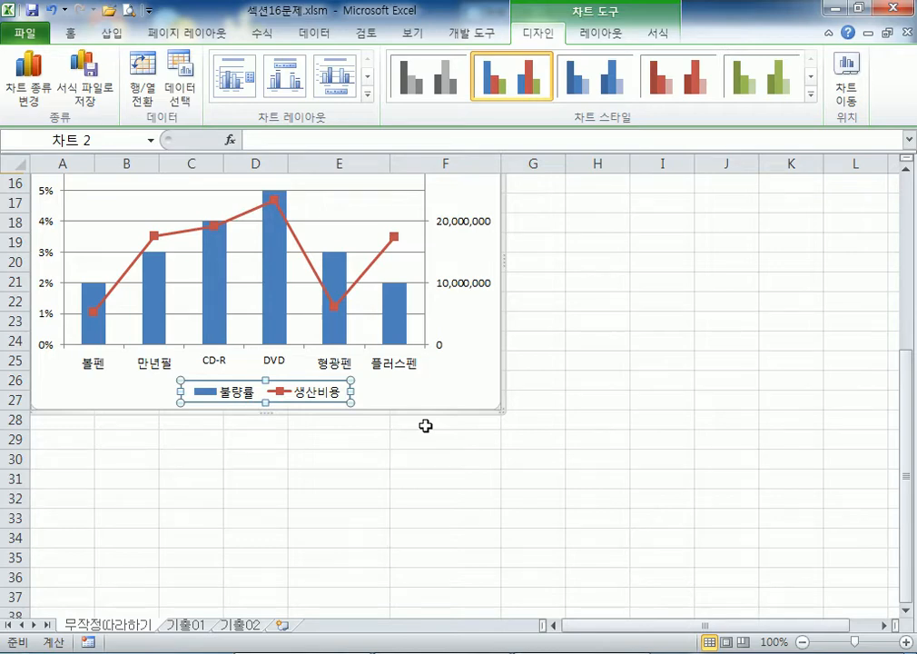
{"action": "left_click", "coordinate": [68, 34]}
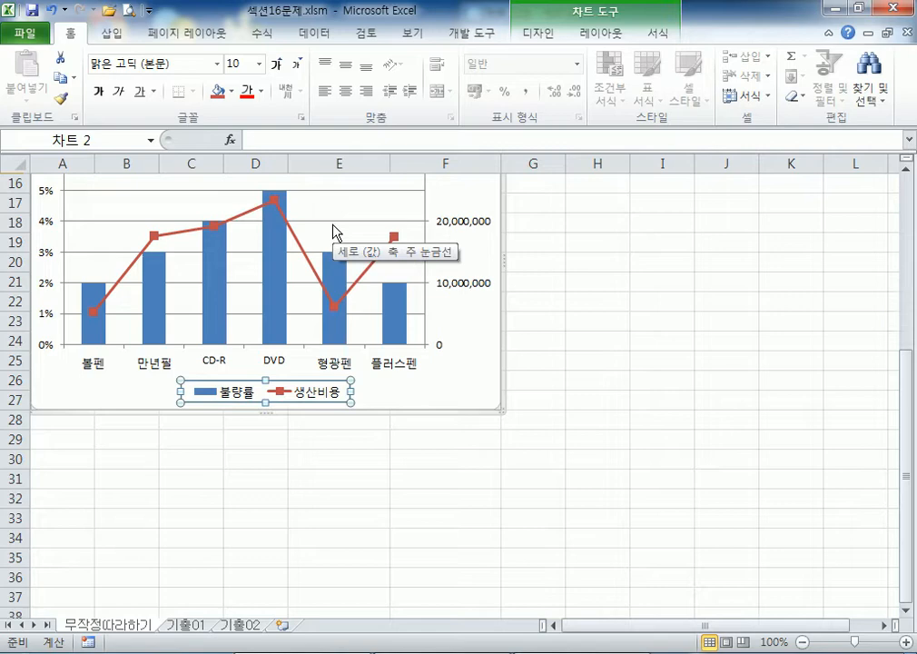
{"action": "left_click", "coordinate": [181, 59]}
{"action": "type", "text": "ㄱㅜㅇㅅㅓ"}
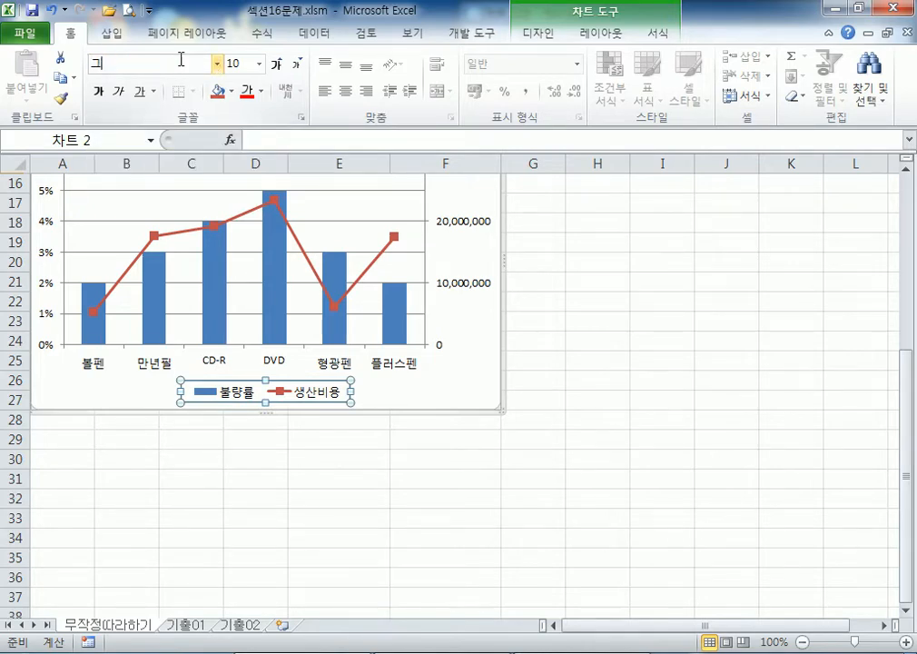
{"action": "key", "text": "Return"}
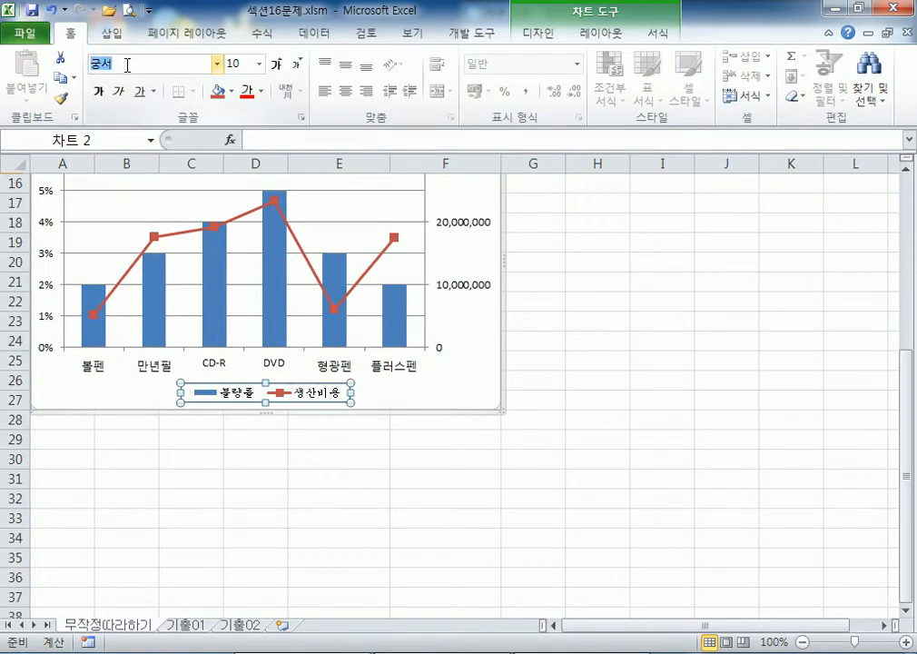
{"action": "left_click", "coordinate": [218, 63]}
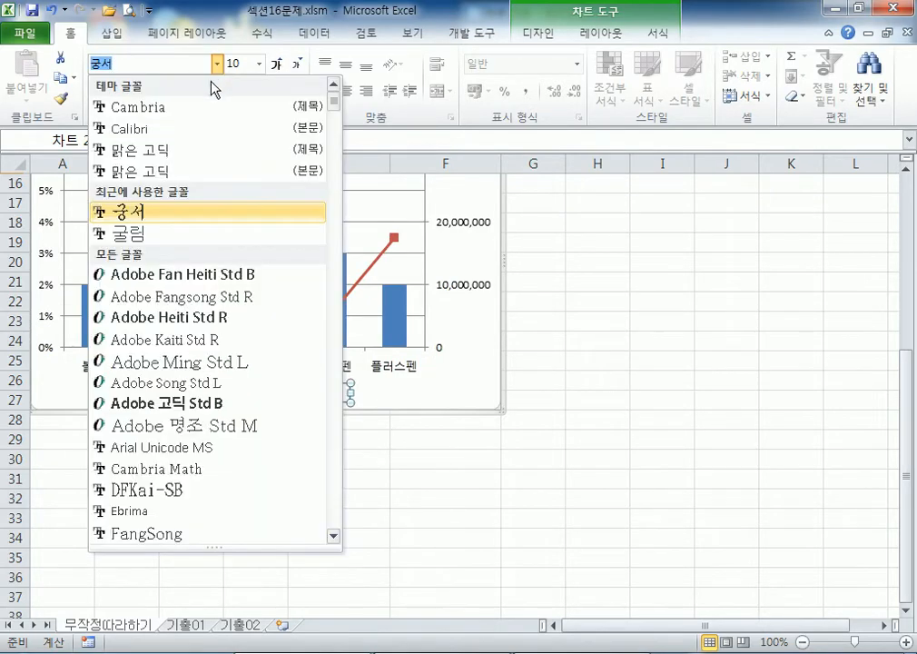
{"action": "scroll", "coordinate": [246, 405], "scroll_direction": "down", "scroll_amount": 7}
{"action": "scroll", "coordinate": [245, 390], "scroll_direction": "up", "scroll_amount": 6}
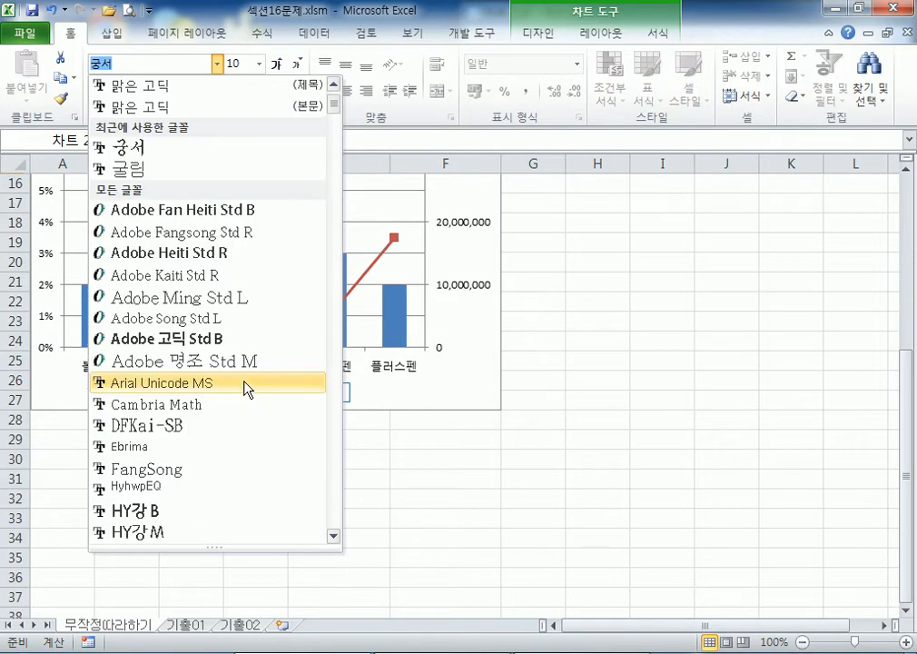
{"action": "scroll", "coordinate": [246, 388], "scroll_direction": "up", "scroll_amount": 3}
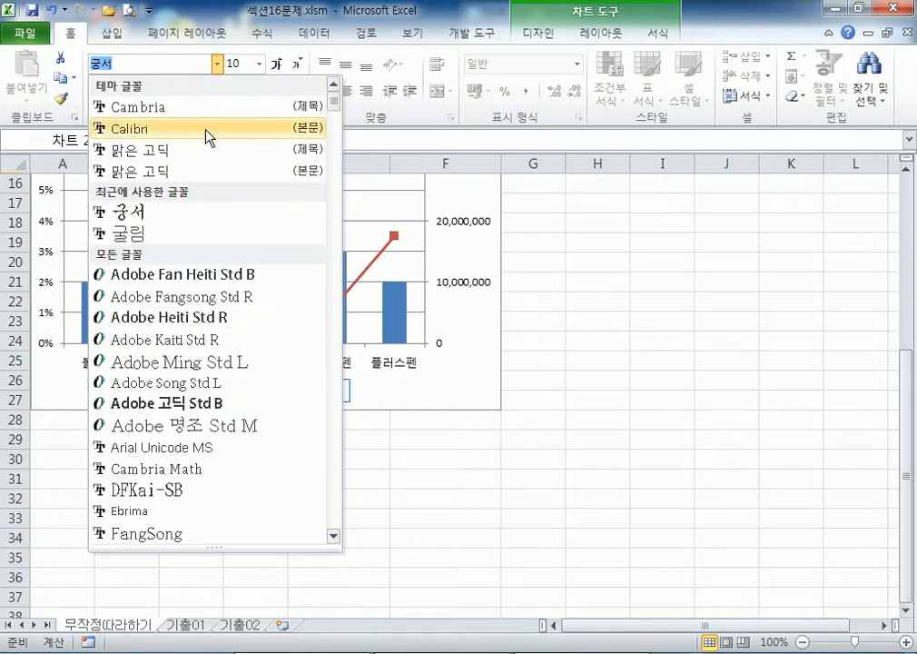
{"action": "left_click", "coordinate": [125, 71]}
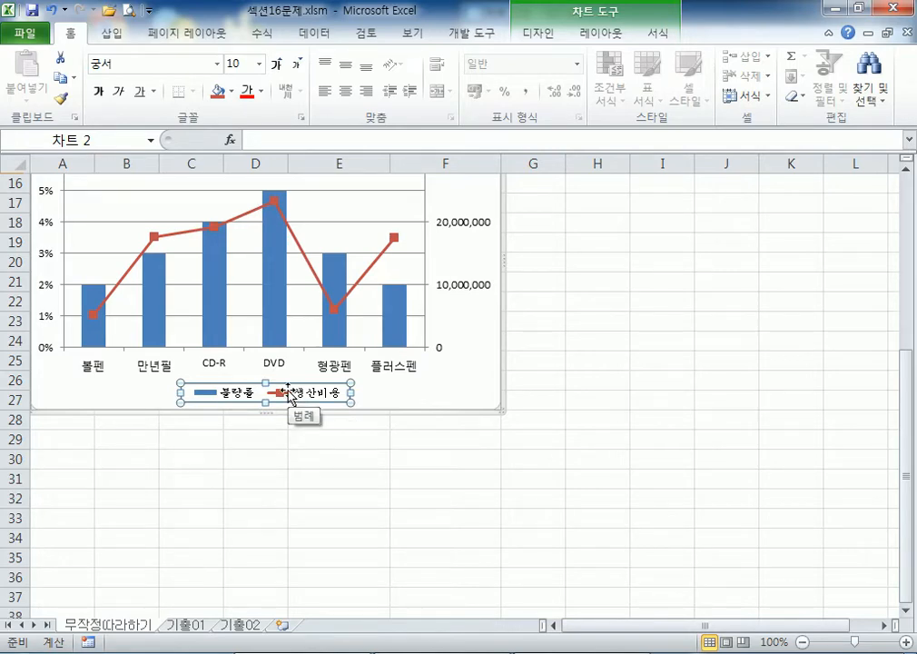
Step: Adjust the font size of the chart legend to 12 points
{"action": "left_click", "coordinate": [277, 65]}
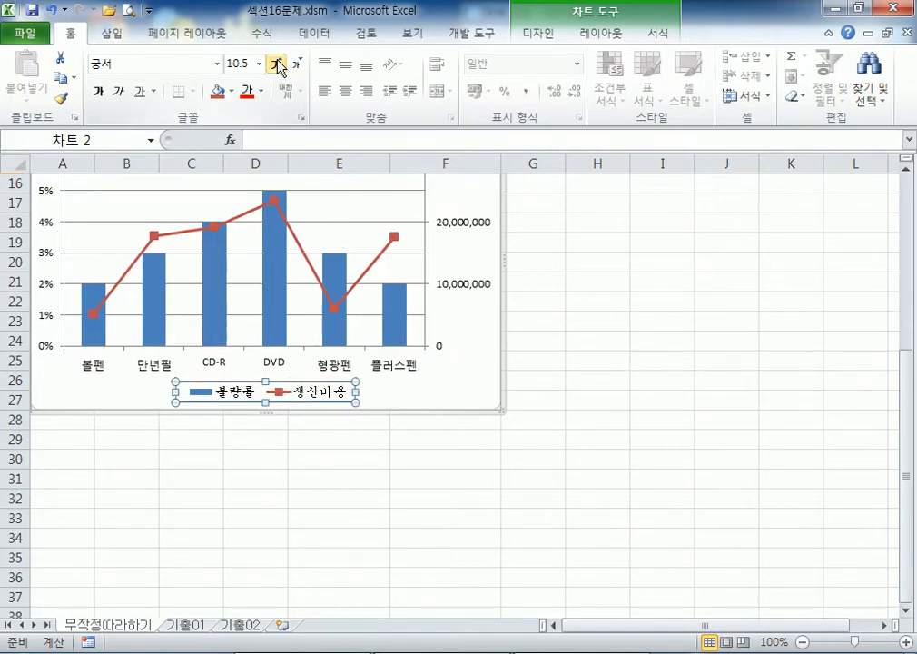
{"action": "left_click", "coordinate": [277, 65]}
{"action": "left_click", "coordinate": [278, 65]}
{"action": "left_click", "coordinate": [278, 66]}
{"action": "left_click", "coordinate": [297, 65]}
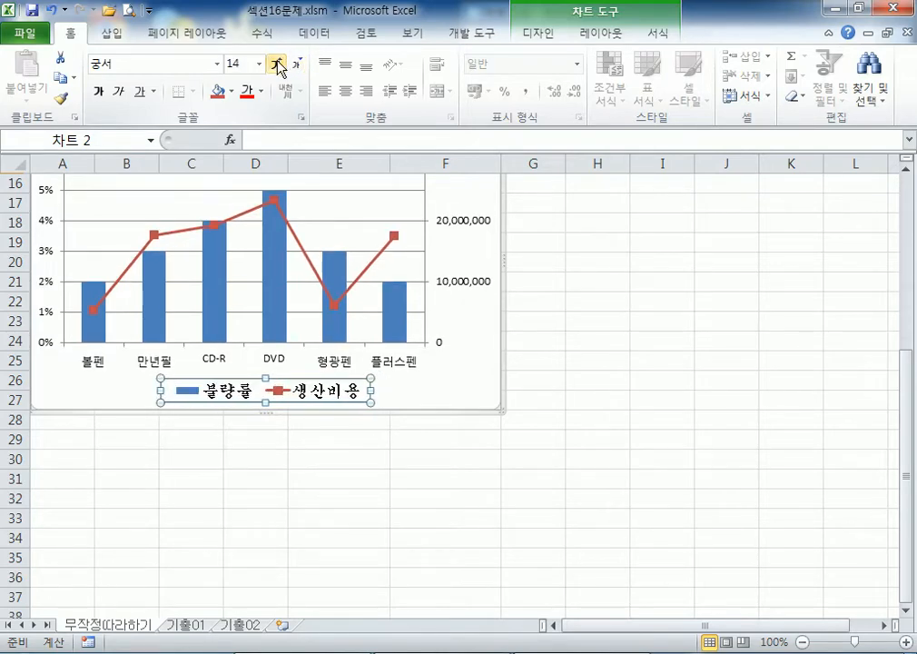
{"action": "left_click", "coordinate": [296, 65]}
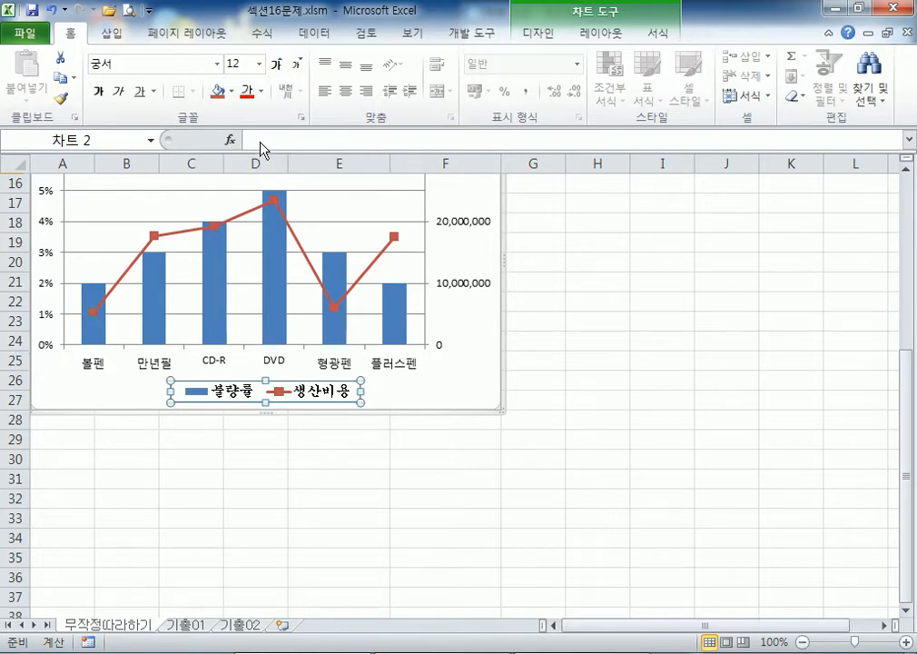
Step: Set the font size of the chart legend to 13 points
{"action": "left_click", "coordinate": [234, 63]}
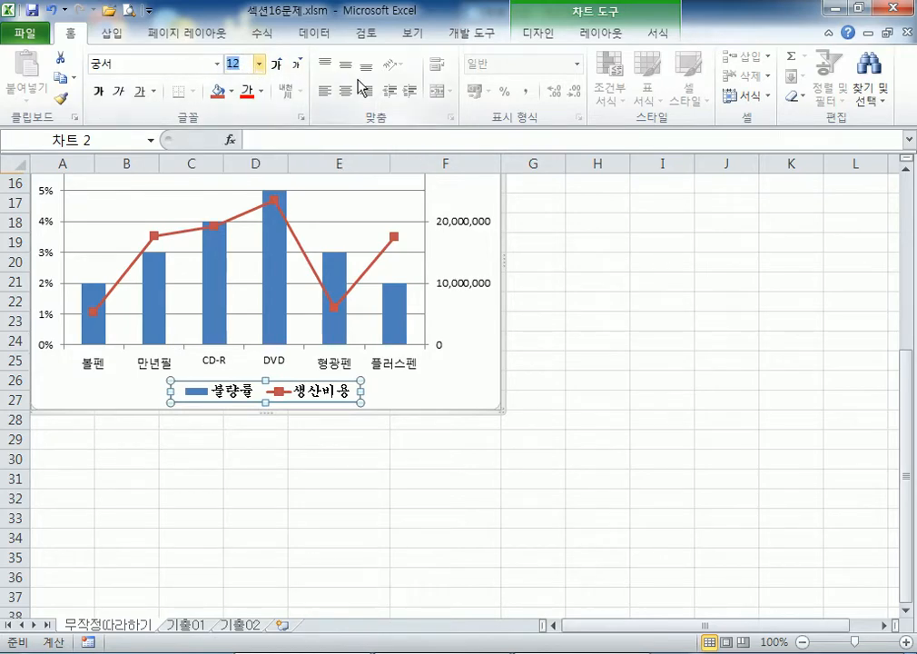
{"action": "type", "text": "13"}
{"action": "key", "text": "Return"}
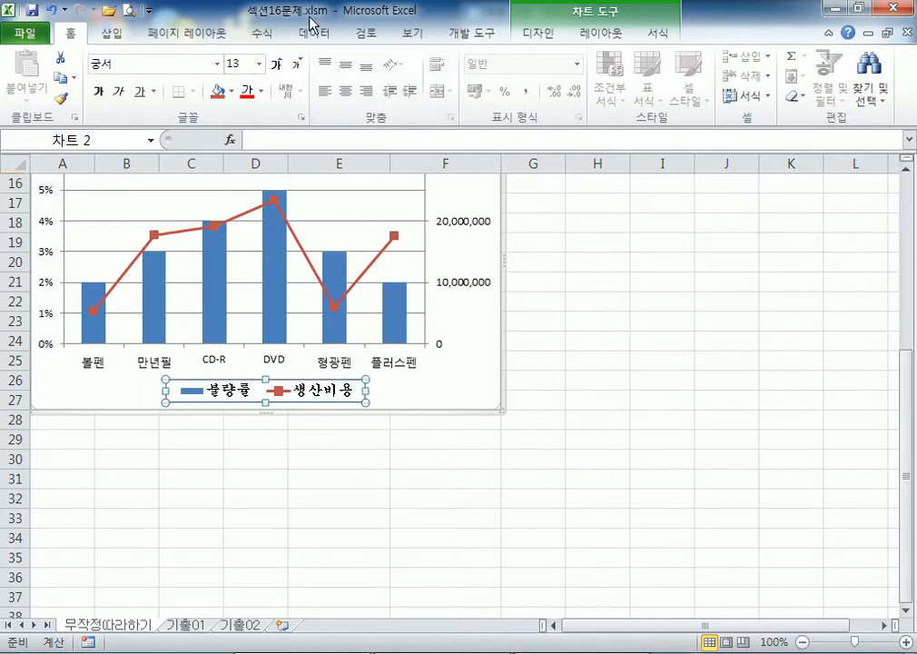
{"action": "left_click", "coordinate": [258, 64]}
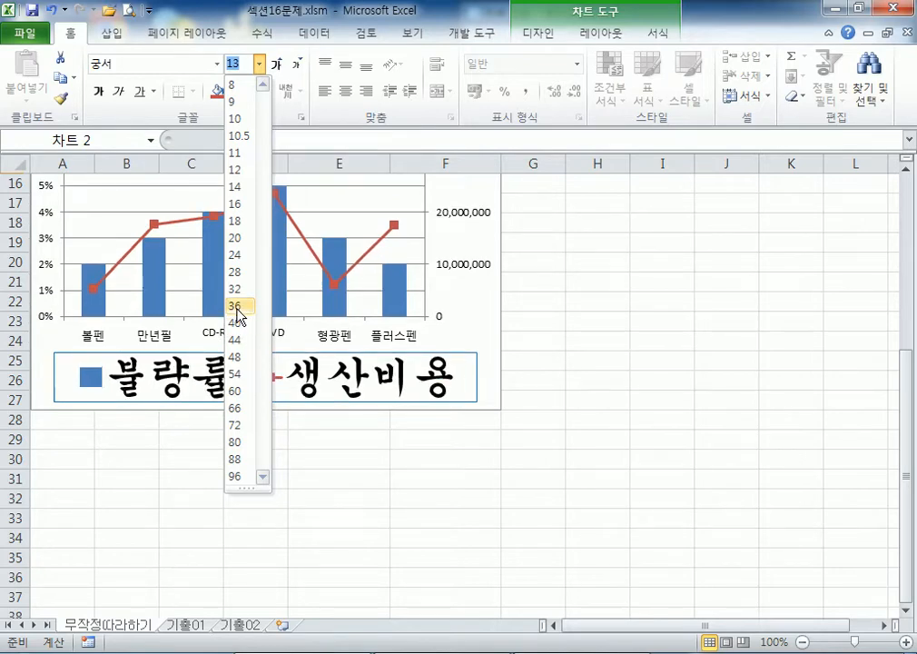
{"action": "left_click", "coordinate": [228, 54]}
{"action": "left_click", "coordinate": [244, 67]}
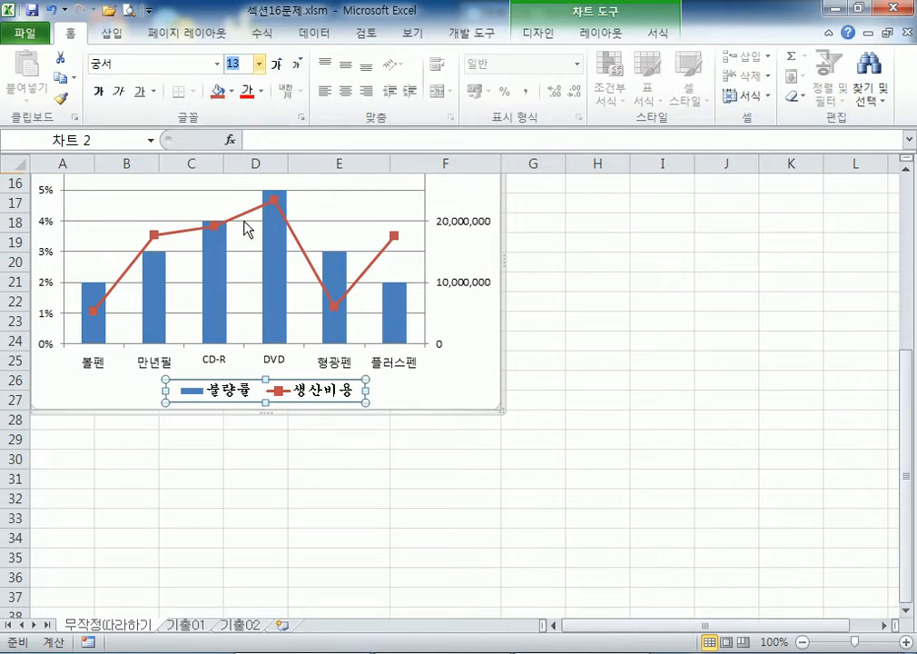
{"action": "mouse_move", "coordinate": [245, 220]}
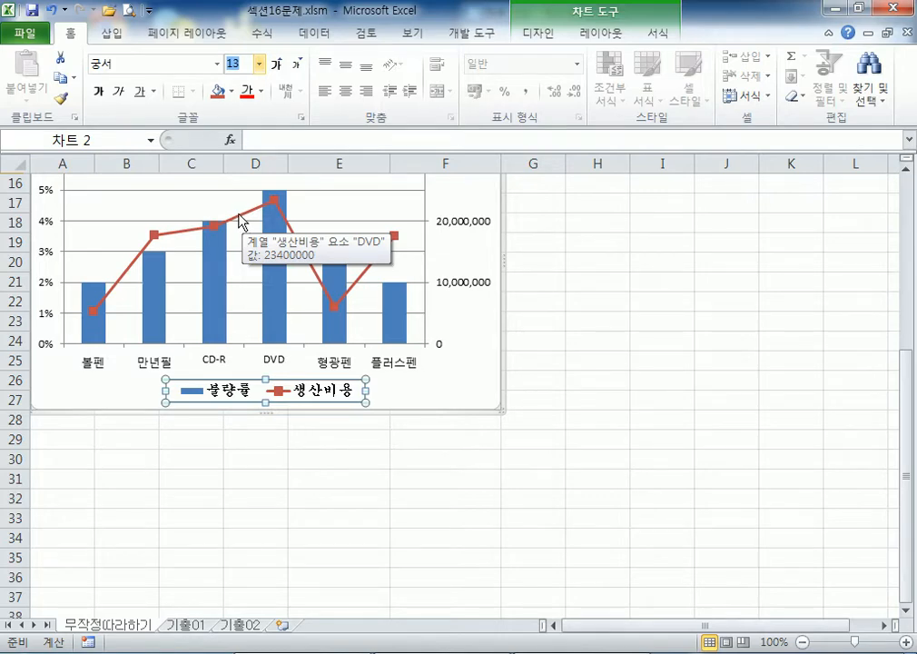
Step: Make the chart legend's text bold and deselect the legend
{"action": "left_click", "coordinate": [100, 92]}
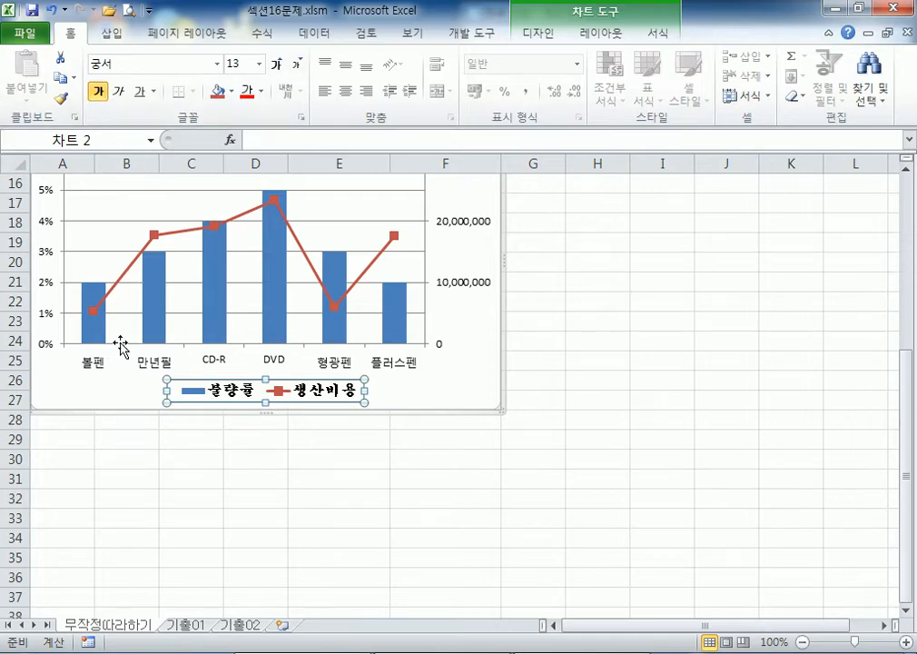
{"action": "left_click", "coordinate": [417, 390]}
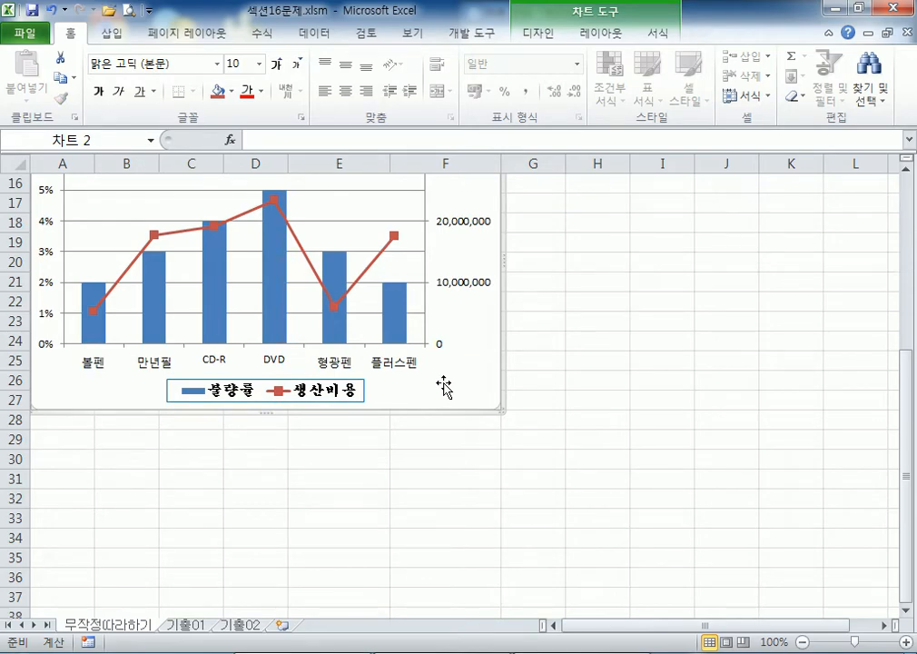
Step: Review the legend's border color (테두리 색) and border style (테두리 스타일) settings, then close the dialog and deselect the legend
{"action": "double_click", "coordinate": [272, 392]}
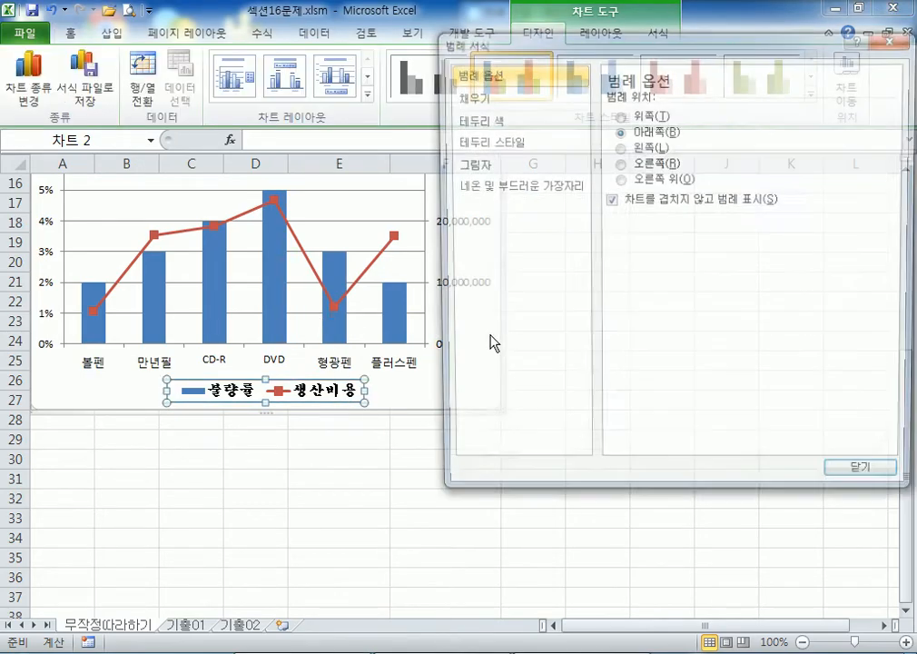
{"action": "left_click", "coordinate": [475, 126]}
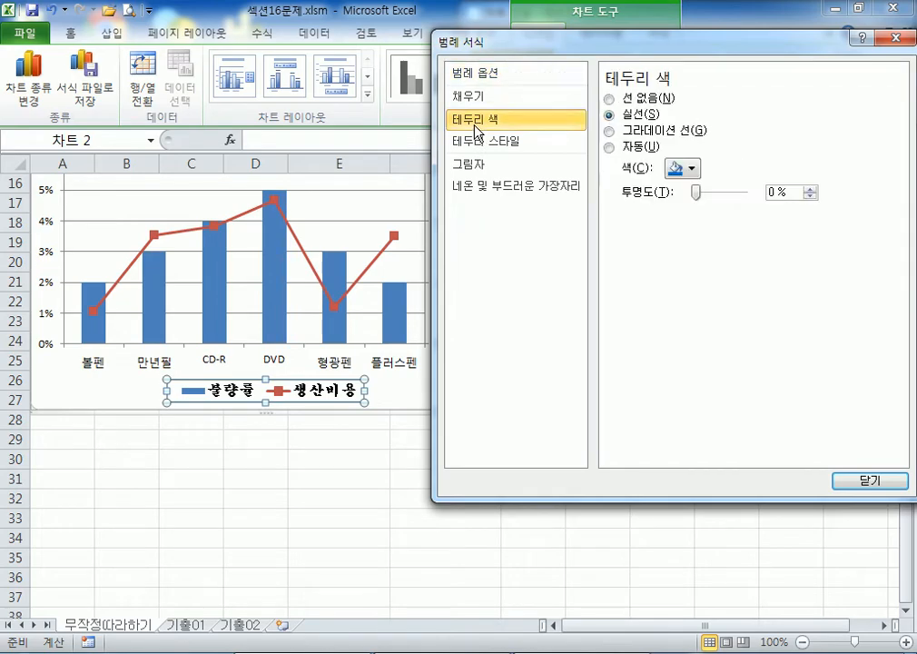
{"action": "left_click", "coordinate": [513, 142]}
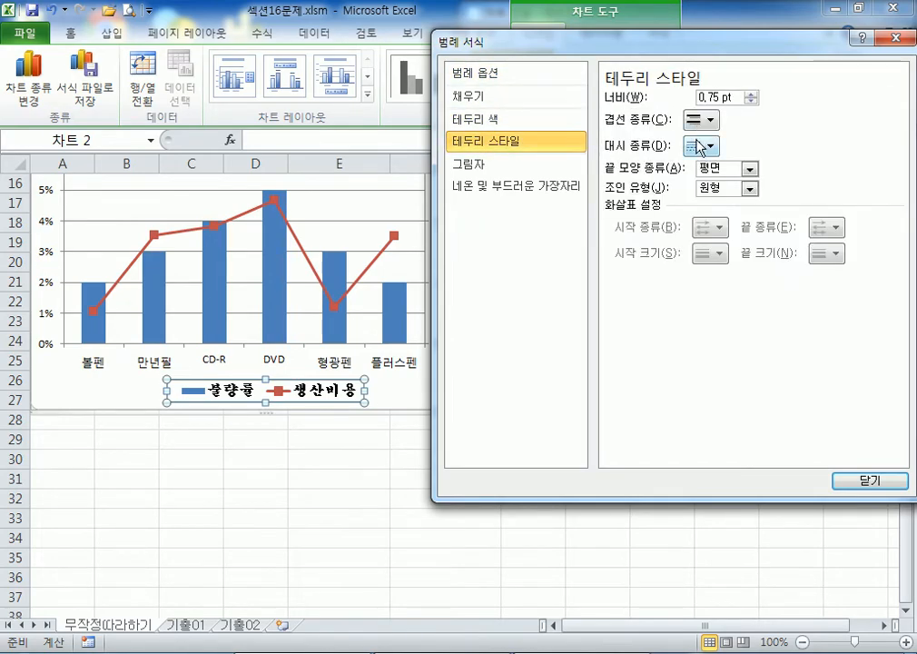
{"action": "left_click", "coordinate": [869, 483]}
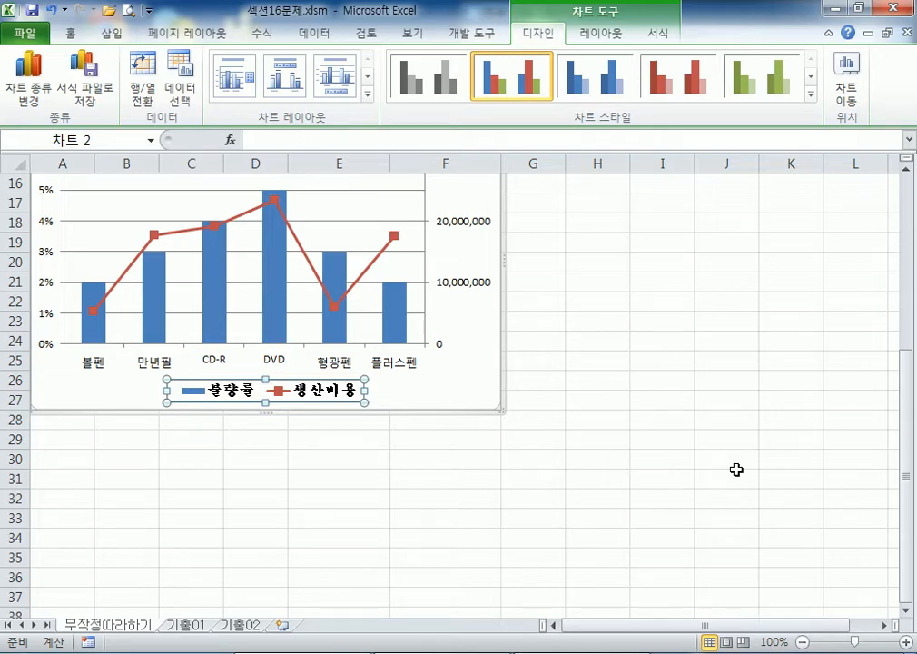
{"action": "key", "text": "Escape"}
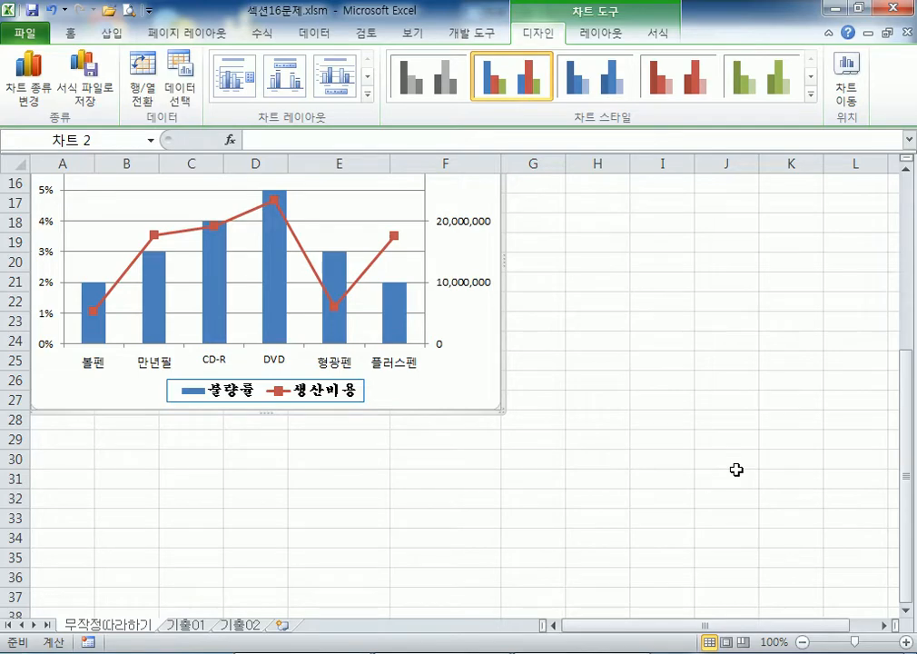
Step: Open the legend's formatting options and set its position (범례 위치) to 오른쪽, keeping the chart in view
{"action": "double_click", "coordinate": [352, 400]}
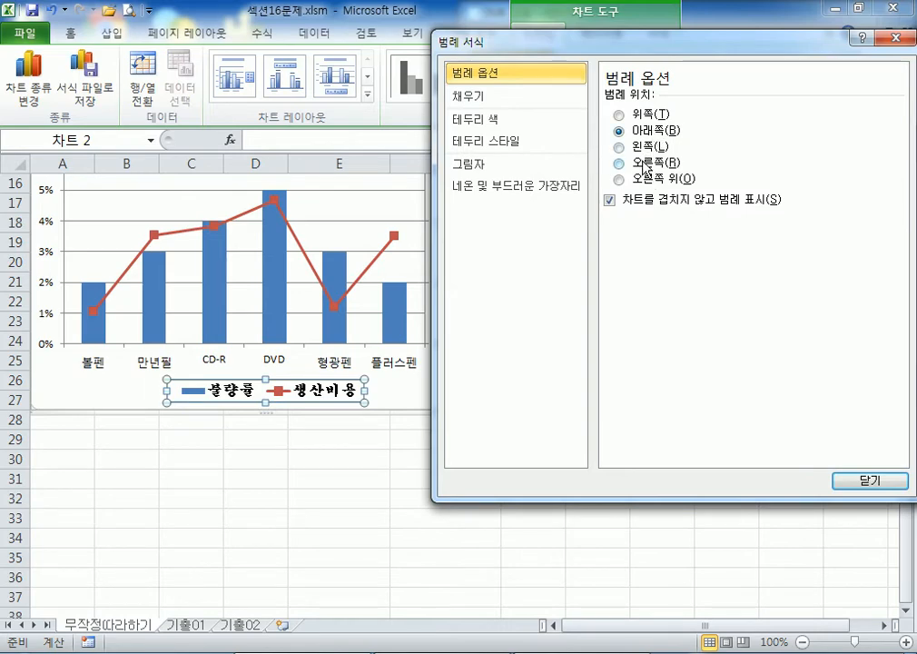
{"action": "left_click", "coordinate": [620, 162]}
{"action": "left_click_drag", "start_coordinate": [541, 51], "coordinate": [620, 60]}
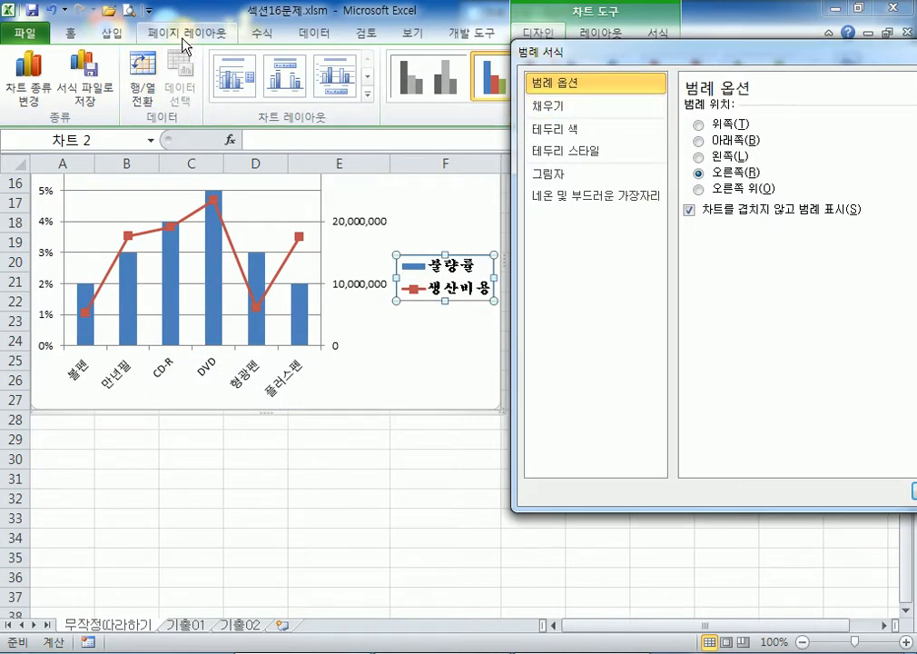
Step: Remove the bold formatting from the legend text and close the legend formatting dialog
{"action": "left_click", "coordinate": [70, 33]}
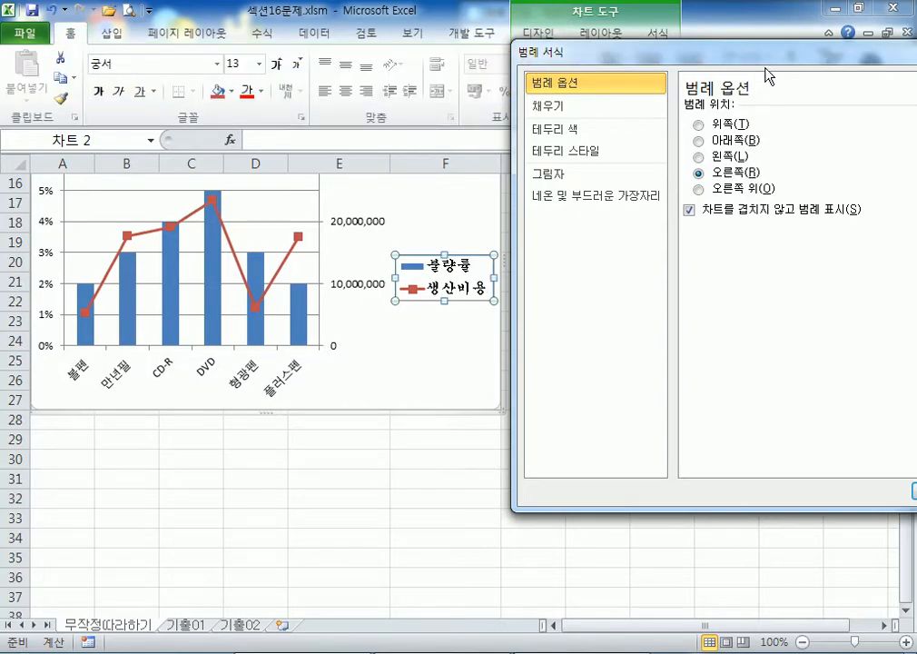
{"action": "left_click_drag", "start_coordinate": [603, 52], "coordinate": [403, 183]}
{"action": "left_click", "coordinate": [780, 181]}
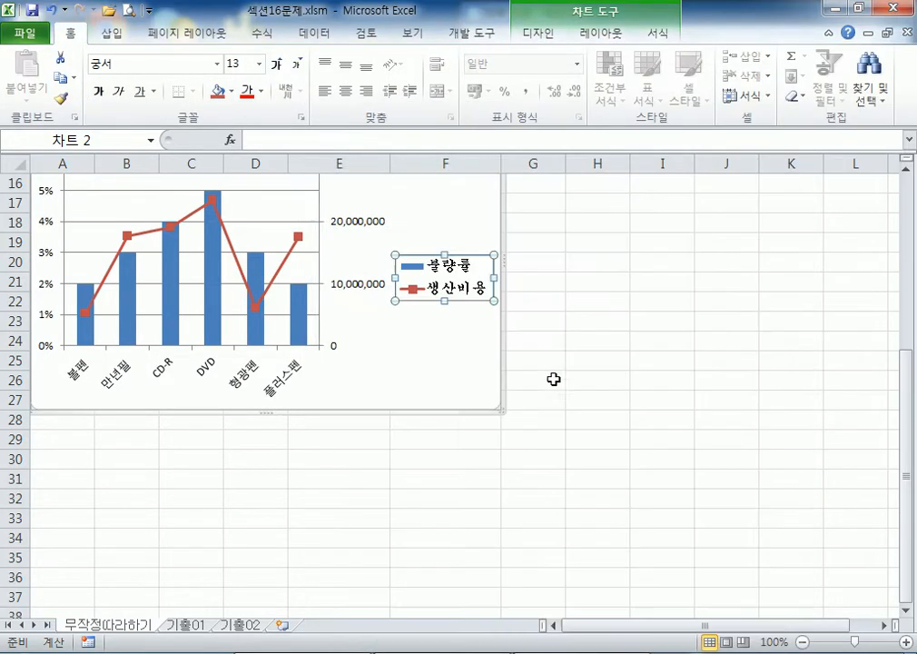
Step: Reselect the legend and place it below the plot with the layout option 아래쪽에 범례 표시
{"action": "left_click", "coordinate": [470, 359]}
{"action": "left_click", "coordinate": [482, 299]}
{"action": "left_click", "coordinate": [601, 33]}
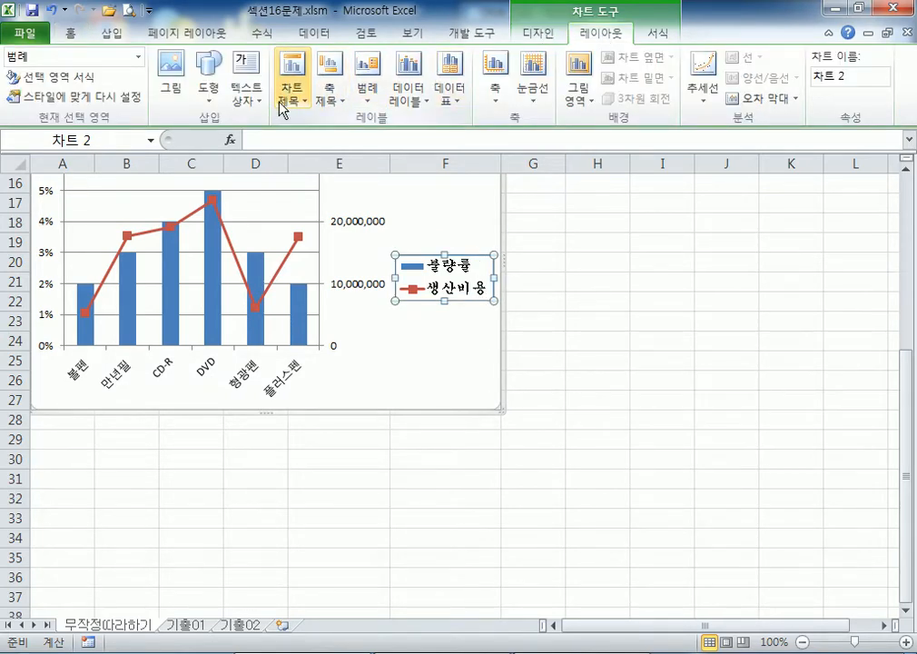
{"action": "left_click", "coordinate": [374, 95]}
{"action": "left_click", "coordinate": [420, 311]}
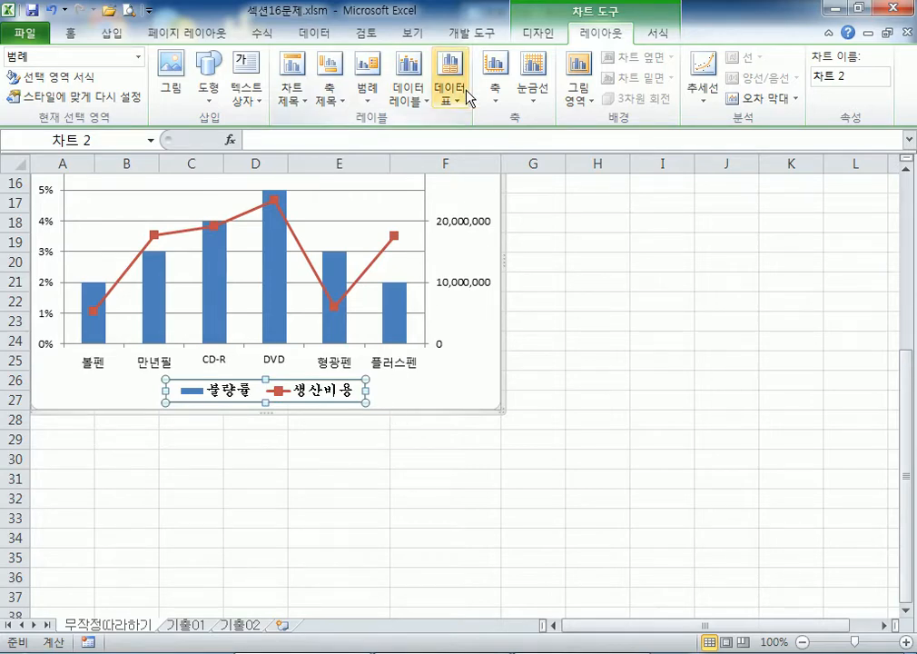
Step: Place the legend beside the plot with the layout option 오른쪽에 범례 표시
{"action": "left_click", "coordinate": [368, 88]}
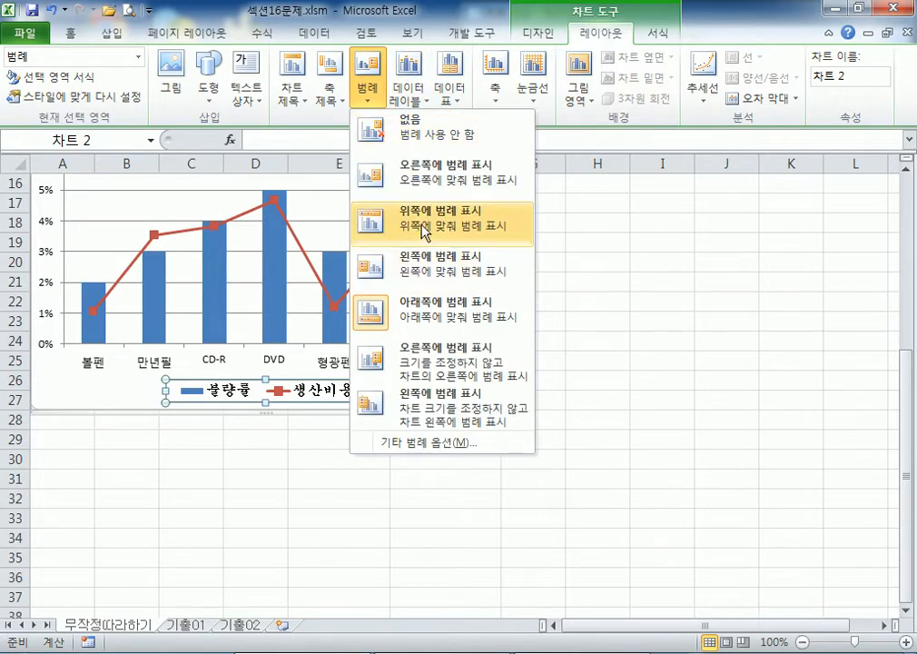
{"action": "left_click", "coordinate": [420, 178]}
Step: Open the formatting options for the whole legend and set its position (범례 위치) back to 아래쪽
{"action": "double_click", "coordinate": [465, 296]}
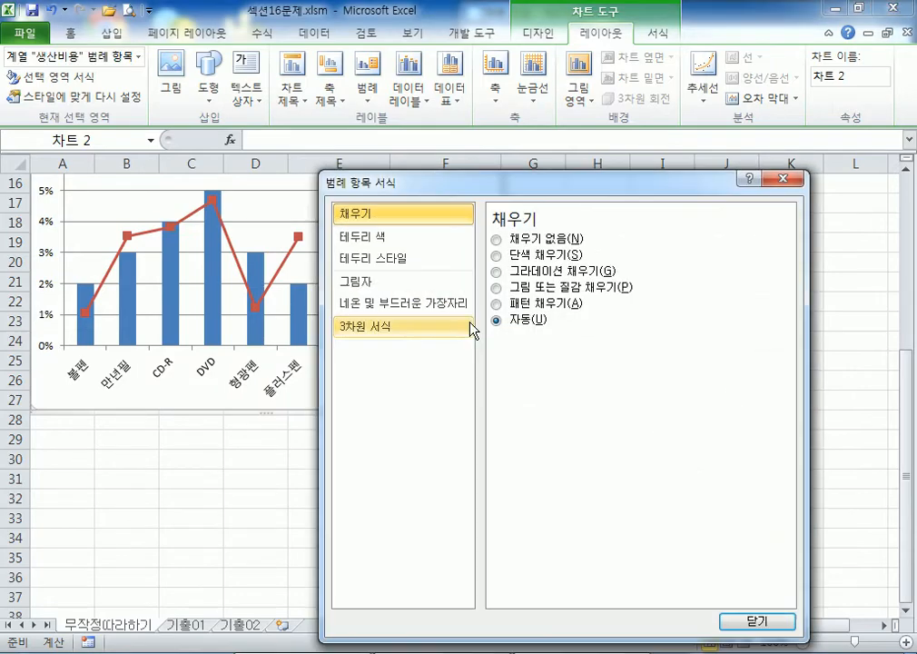
{"action": "left_click", "coordinate": [780, 178]}
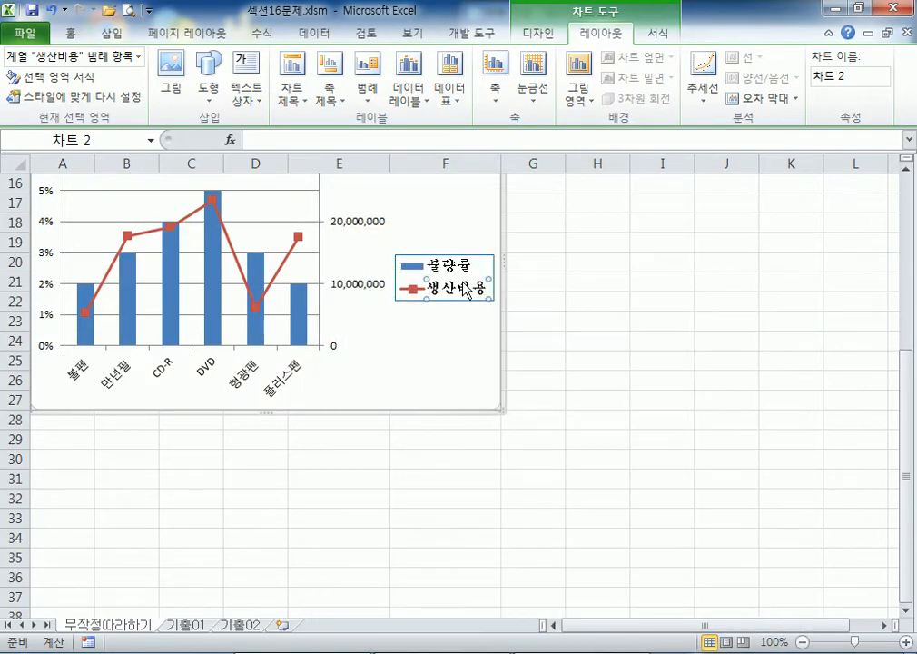
{"action": "double_click", "coordinate": [465, 308]}
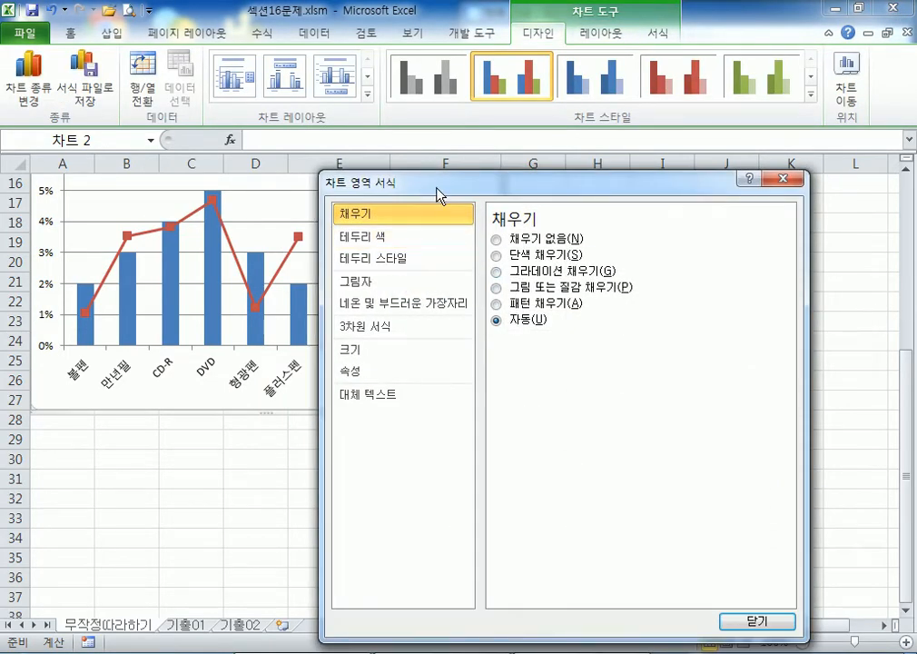
{"action": "left_click_drag", "start_coordinate": [436, 194], "coordinate": [672, 194]}
{"action": "left_click", "coordinate": [465, 266]}
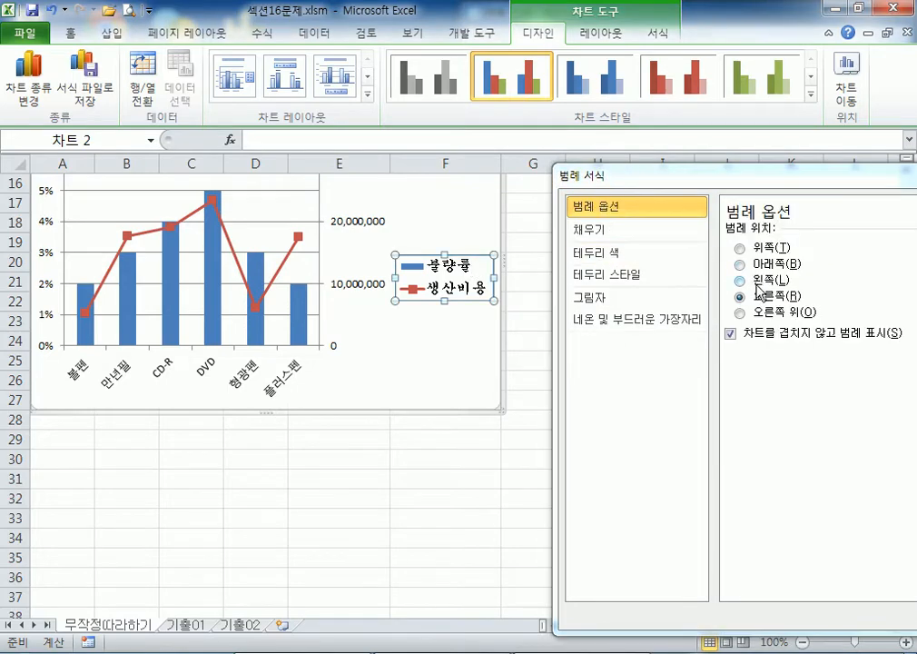
{"action": "left_click", "coordinate": [739, 264]}
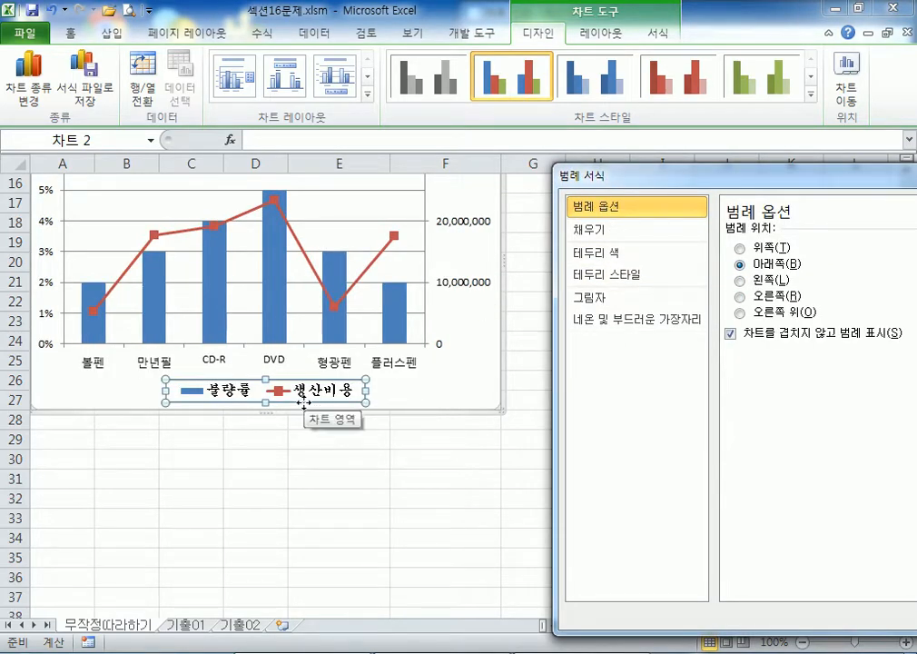
Step: Set the legend's font to 맑은 고딕 (제목) and its font size to 11 points
{"action": "left_click", "coordinate": [70, 34]}
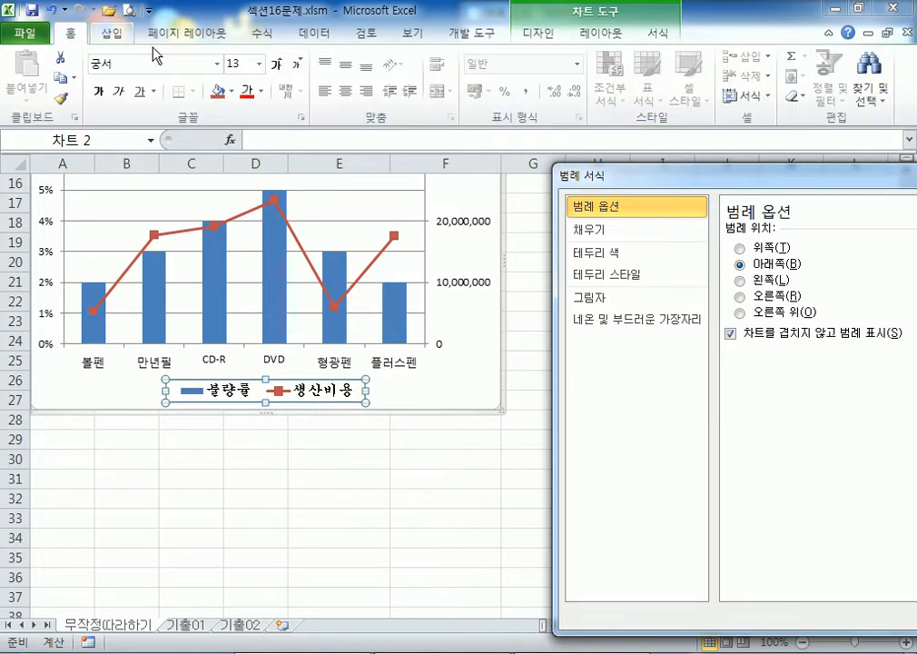
{"action": "left_click", "coordinate": [217, 63]}
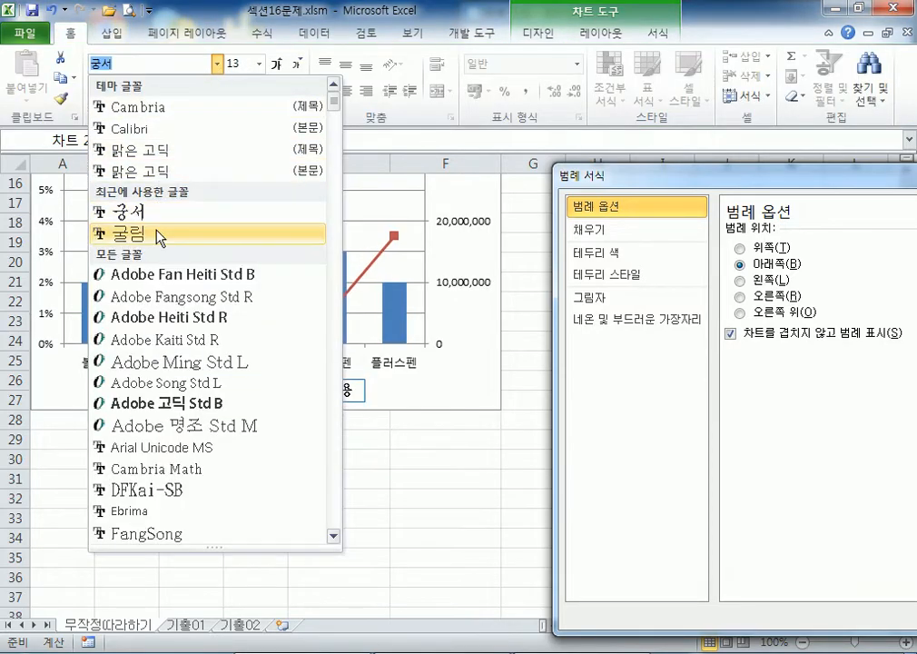
{"action": "left_click", "coordinate": [181, 150]}
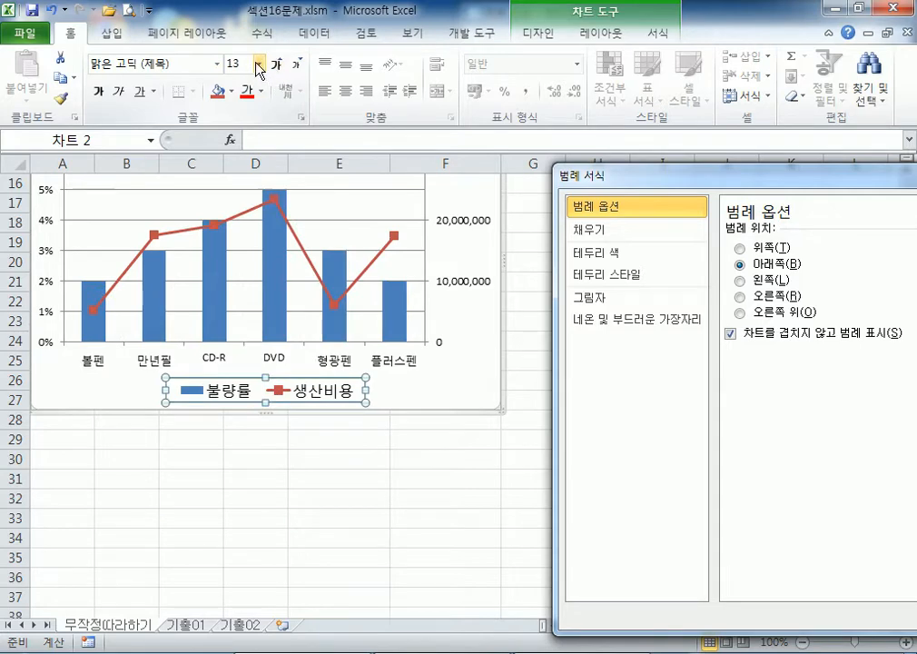
{"action": "left_click", "coordinate": [258, 64]}
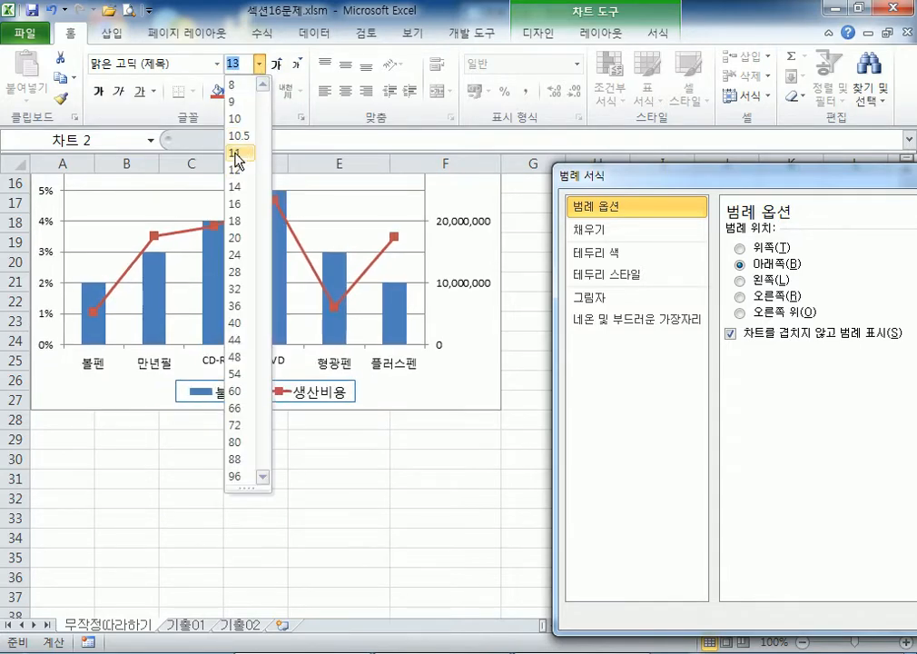
{"action": "left_click", "coordinate": [236, 154]}
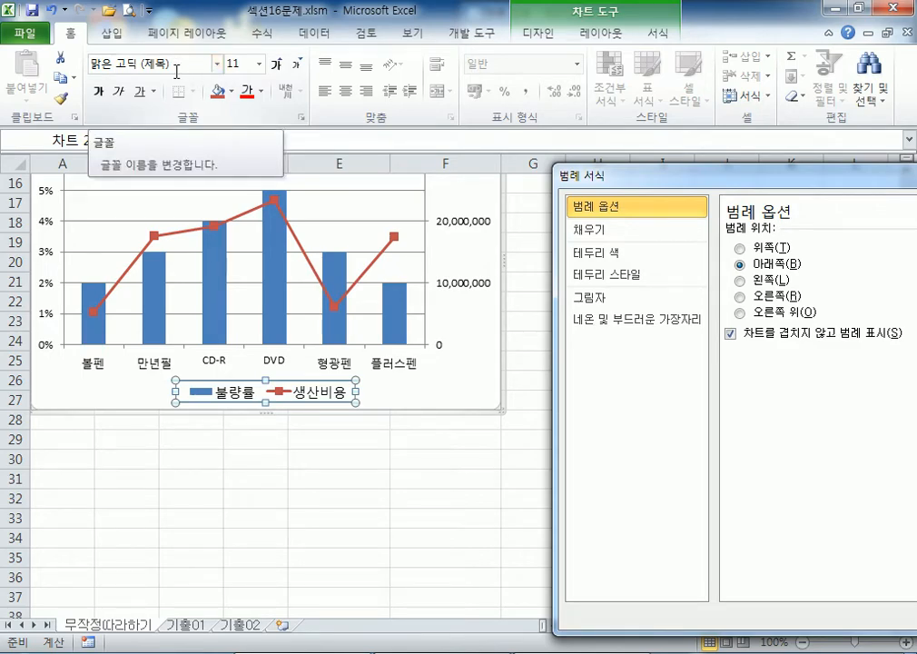
Step: Change the legend's font to 궁서
{"action": "left_click", "coordinate": [217, 63]}
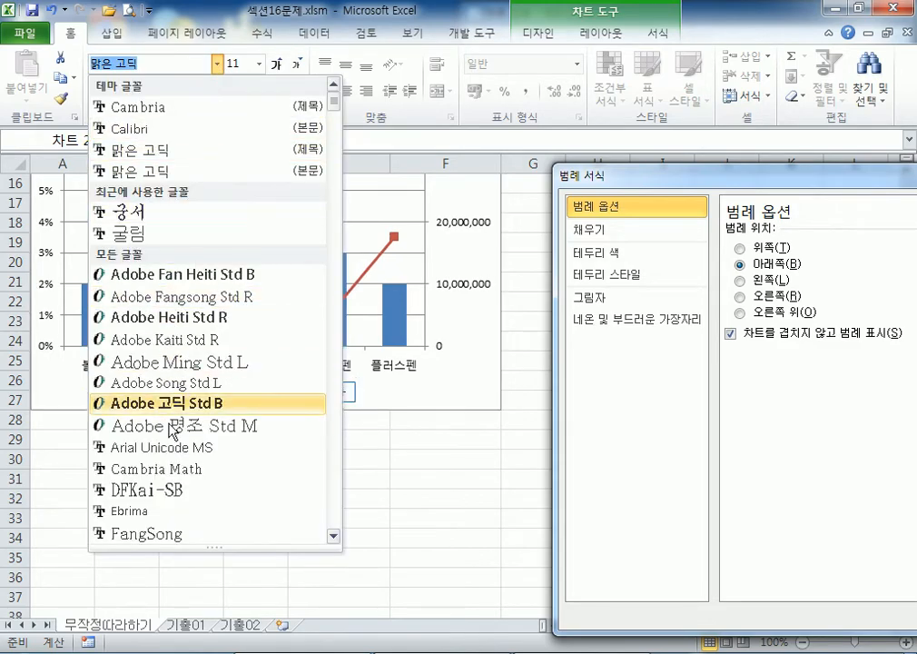
{"action": "scroll", "coordinate": [173, 381], "scroll_direction": "down", "scroll_amount": 4}
{"action": "scroll", "coordinate": [172, 445], "scroll_direction": "down", "scroll_amount": 20}
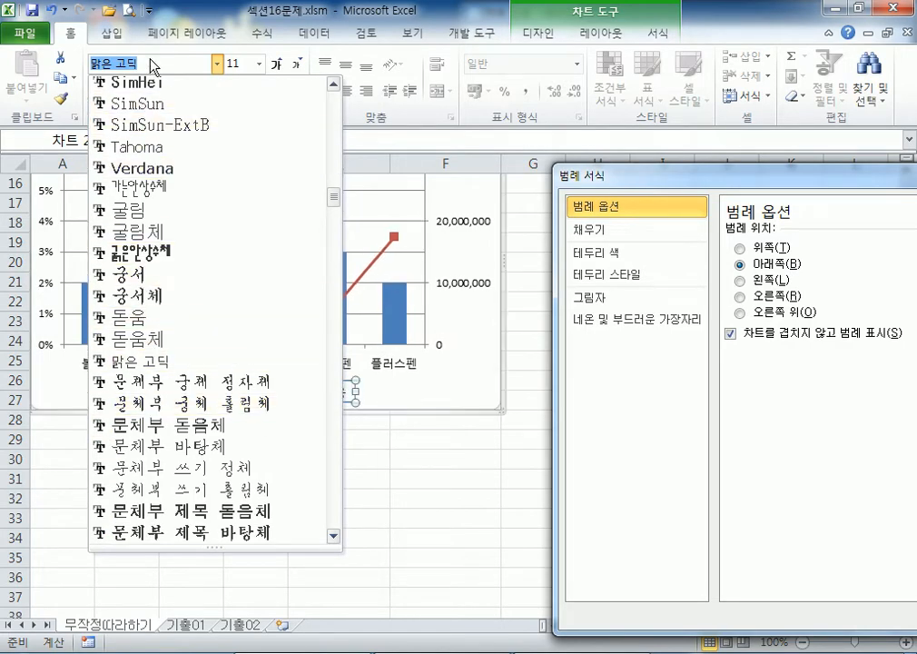
{"action": "type", "text": "궁서"}
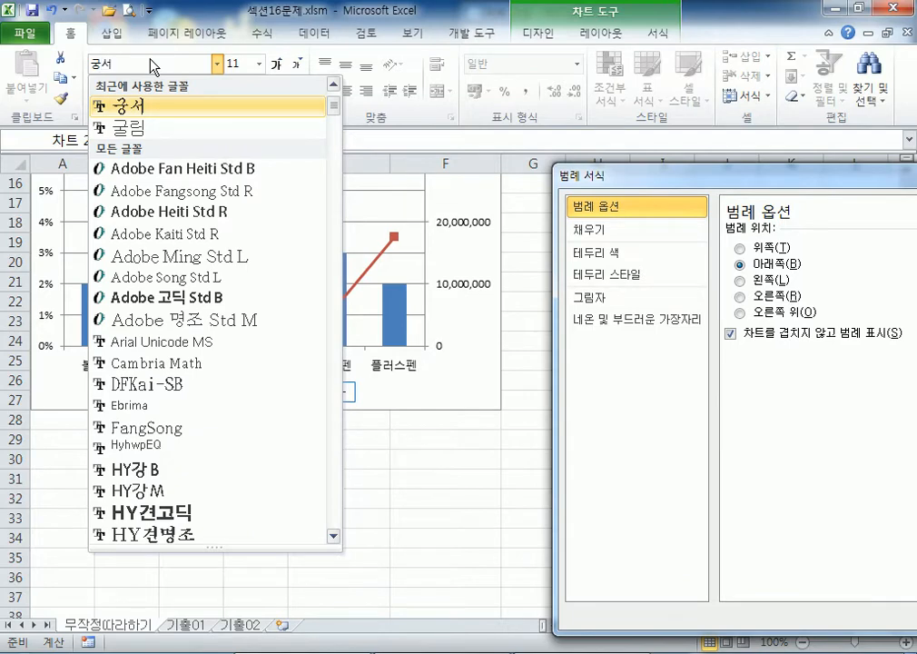
{"action": "key", "text": "Return"}
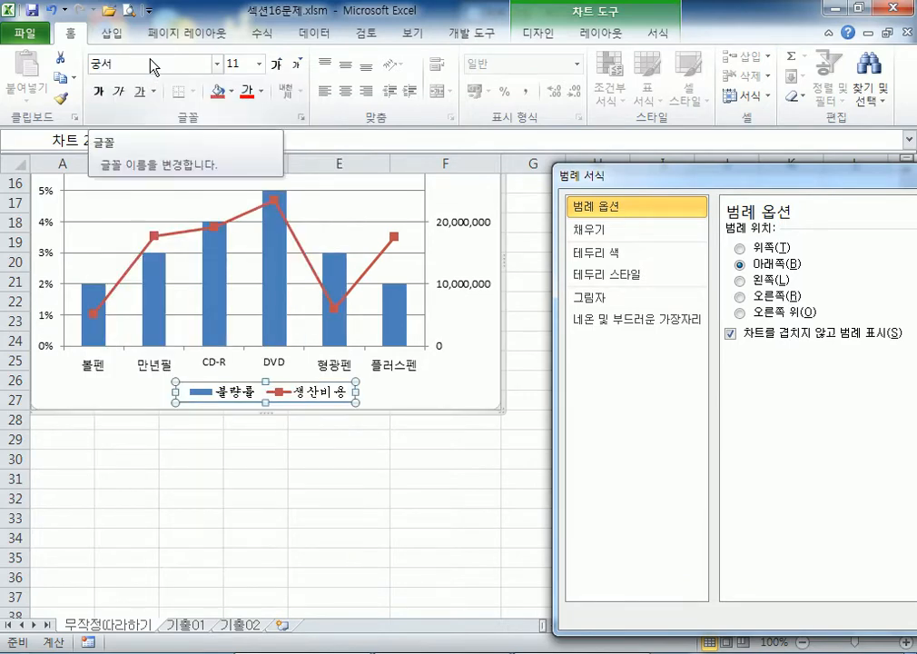
Step: Set the font size of the chart legend text to 13
{"action": "left_click", "coordinate": [276, 66]}
{"action": "left_click", "coordinate": [276, 66]}
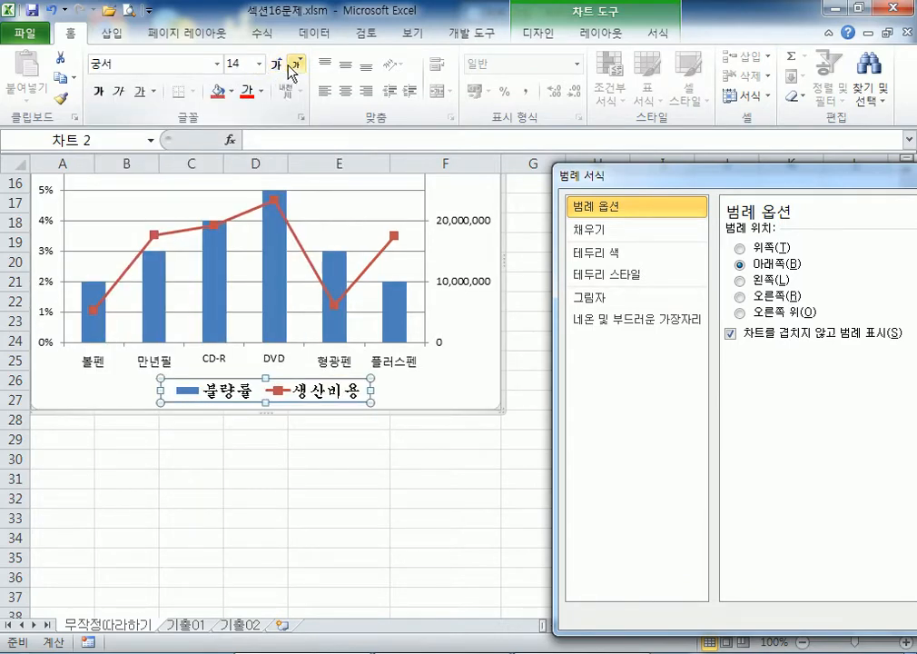
{"action": "left_click", "coordinate": [277, 67]}
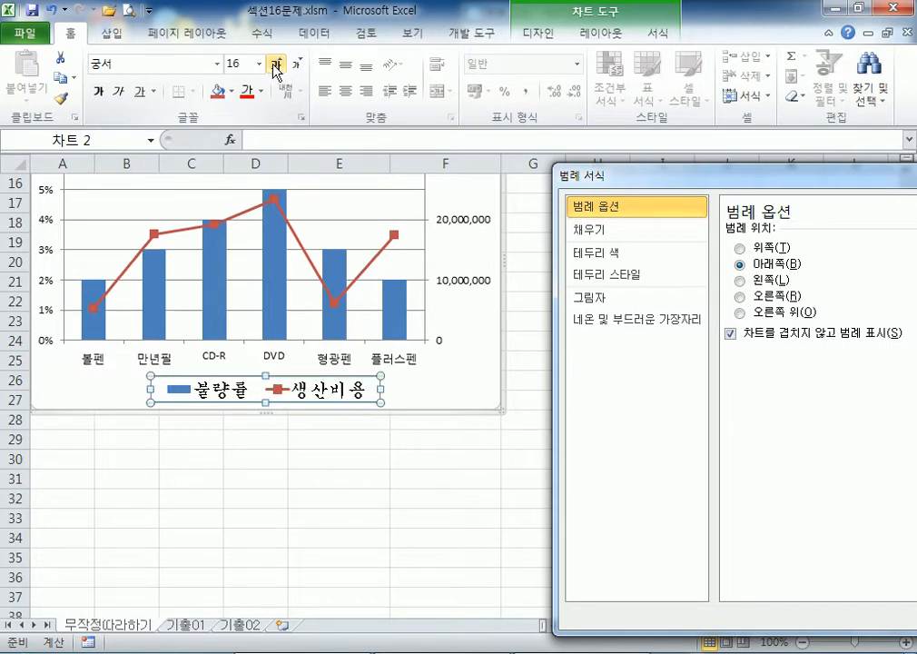
{"action": "left_click", "coordinate": [238, 64]}
{"action": "type", "text": "13"}
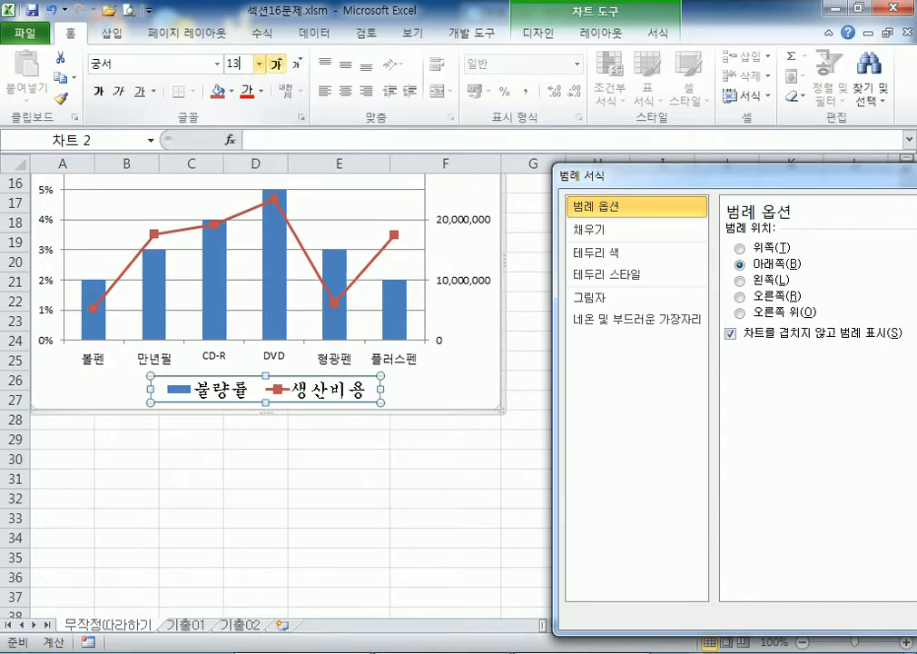
{"action": "key", "text": "Return"}
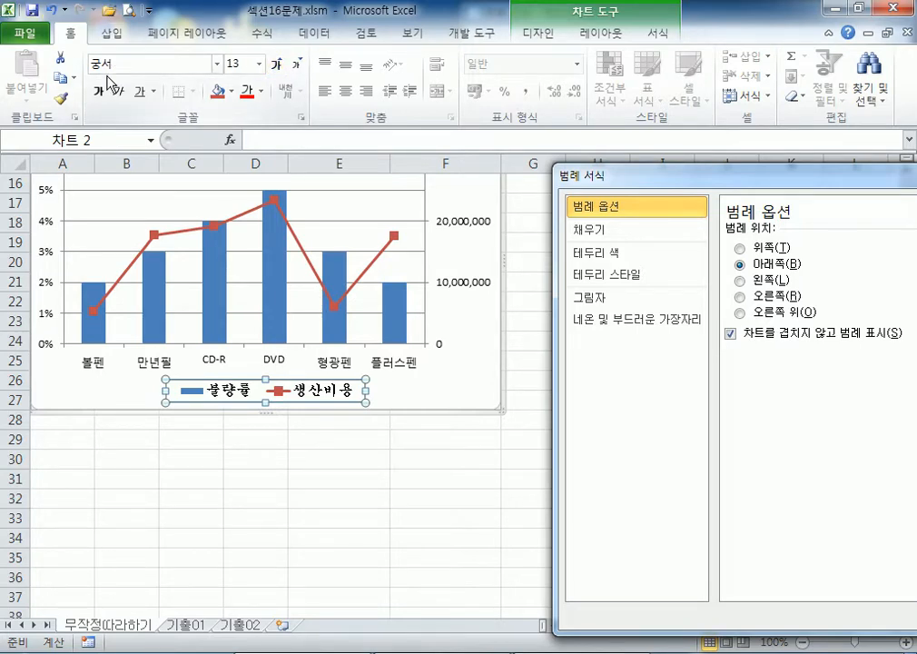
Step: Check the chart title's font formatting for comparison and make the legend text bold, then close the formatting dialog
{"action": "scroll", "coordinate": [252, 299], "scroll_direction": "up", "scroll_amount": 5}
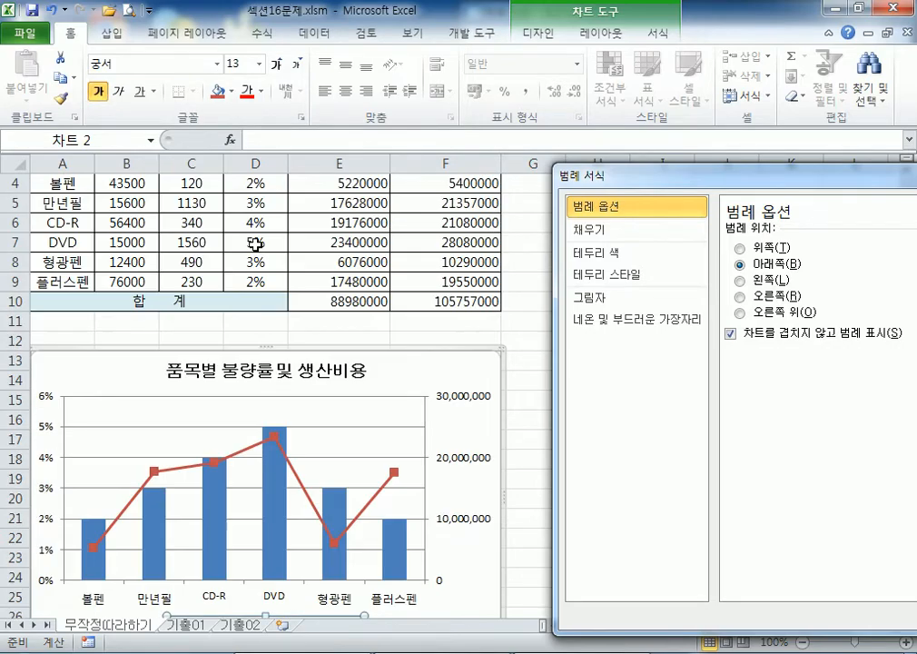
{"action": "scroll", "coordinate": [228, 307], "scroll_direction": "down", "scroll_amount": 4}
{"action": "left_click", "coordinate": [229, 194]}
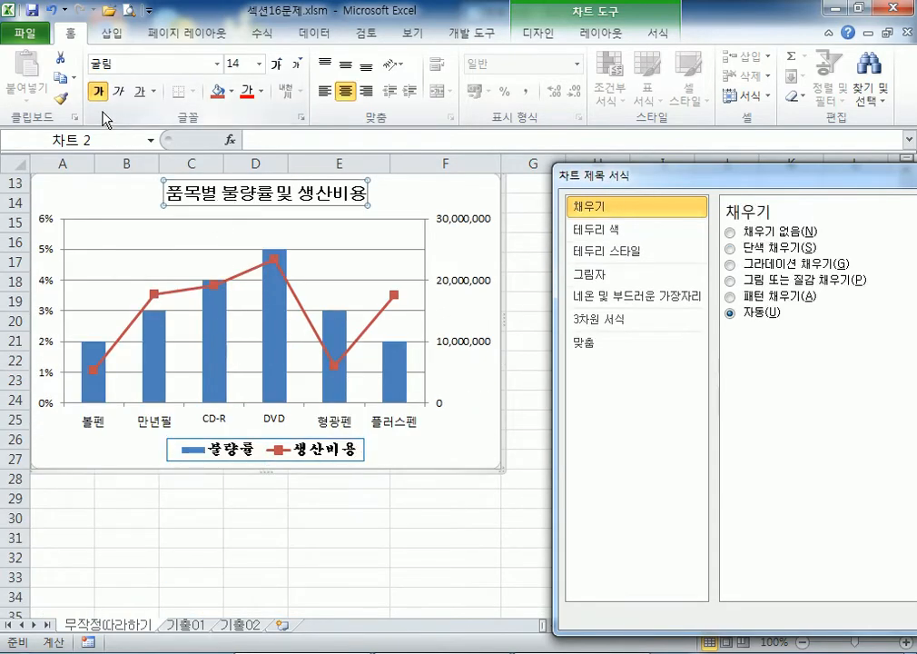
{"action": "left_click", "coordinate": [298, 459]}
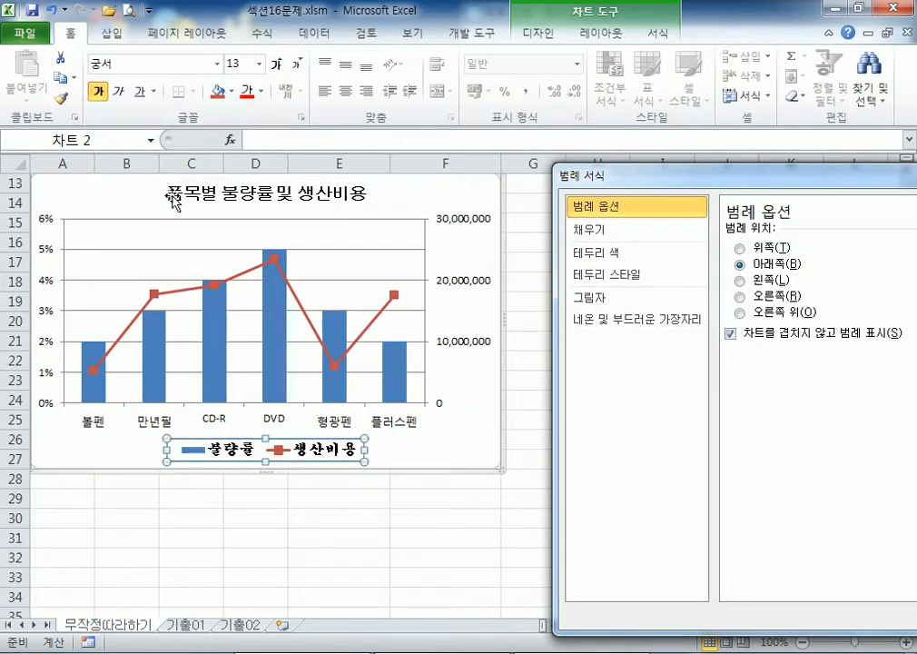
{"action": "left_click", "coordinate": [99, 93]}
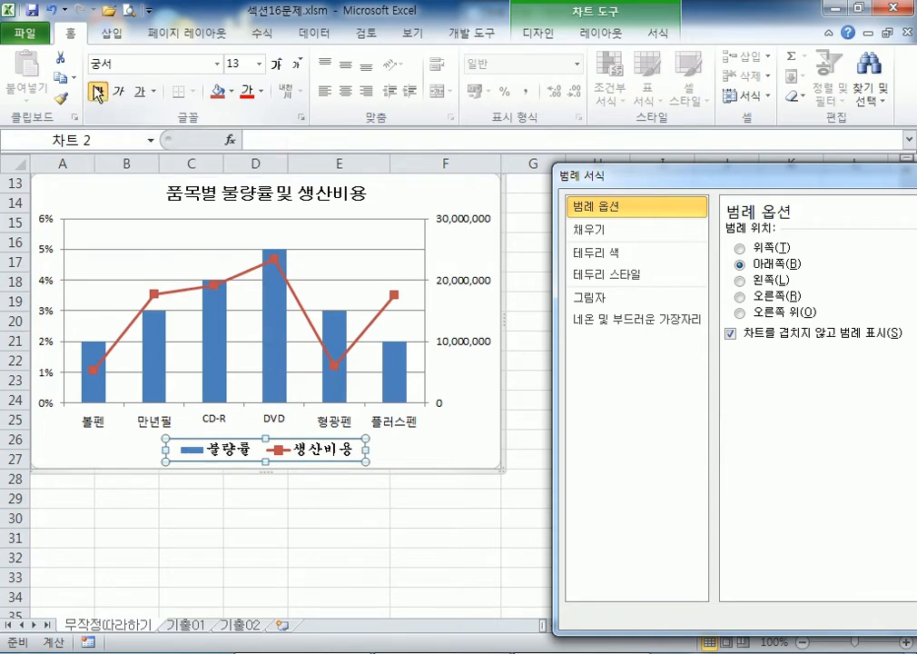
{"action": "left_click", "coordinate": [97, 92]}
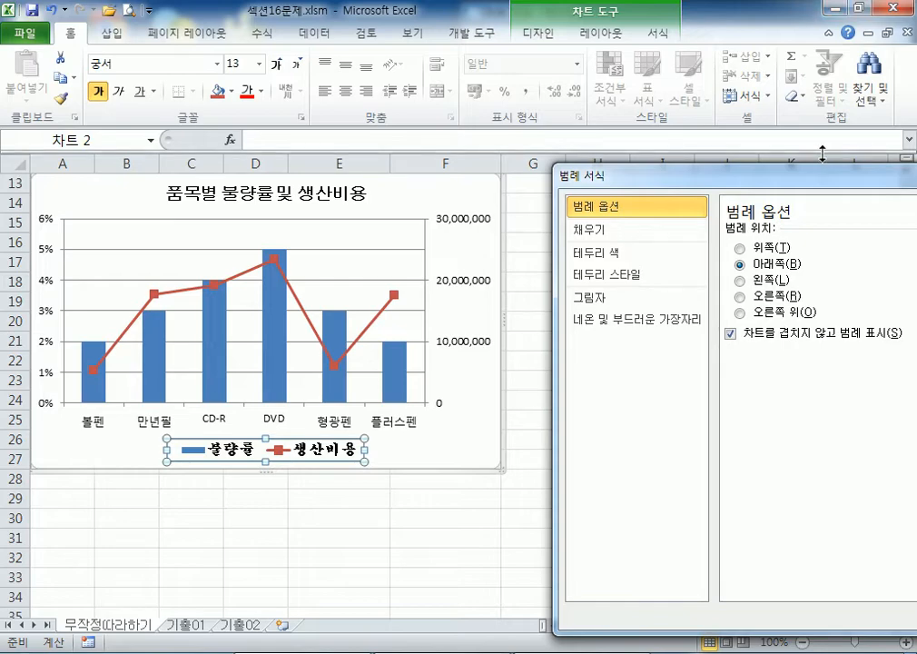
{"action": "left_click_drag", "start_coordinate": [705, 179], "coordinate": [451, 200]}
{"action": "left_click", "coordinate": [772, 193]}
{"action": "left_click", "coordinate": [408, 436]}
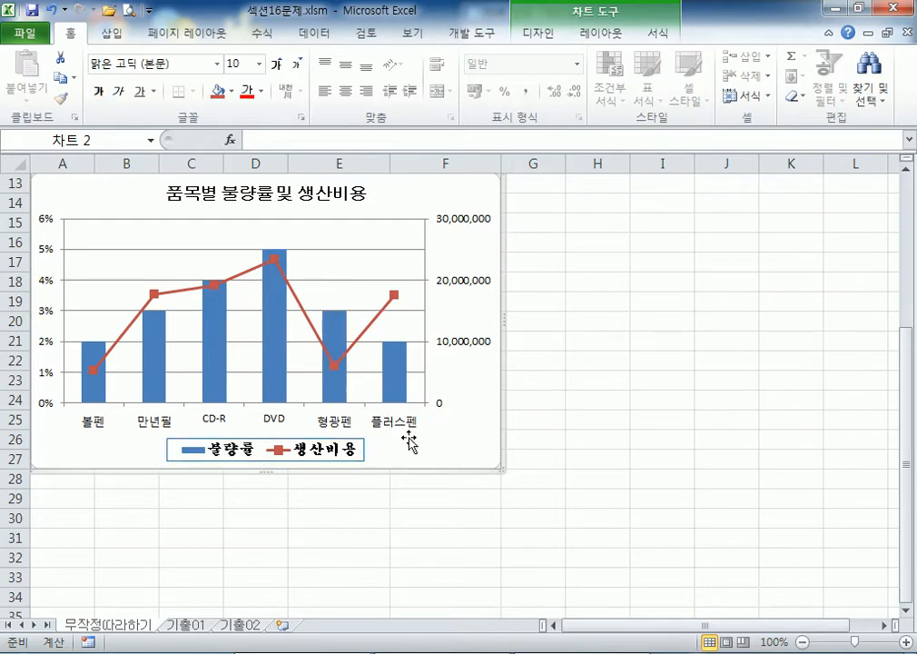
Step: Set the chart legend's border to a solid line in the standard blue colour
{"action": "double_click", "coordinate": [365, 451]}
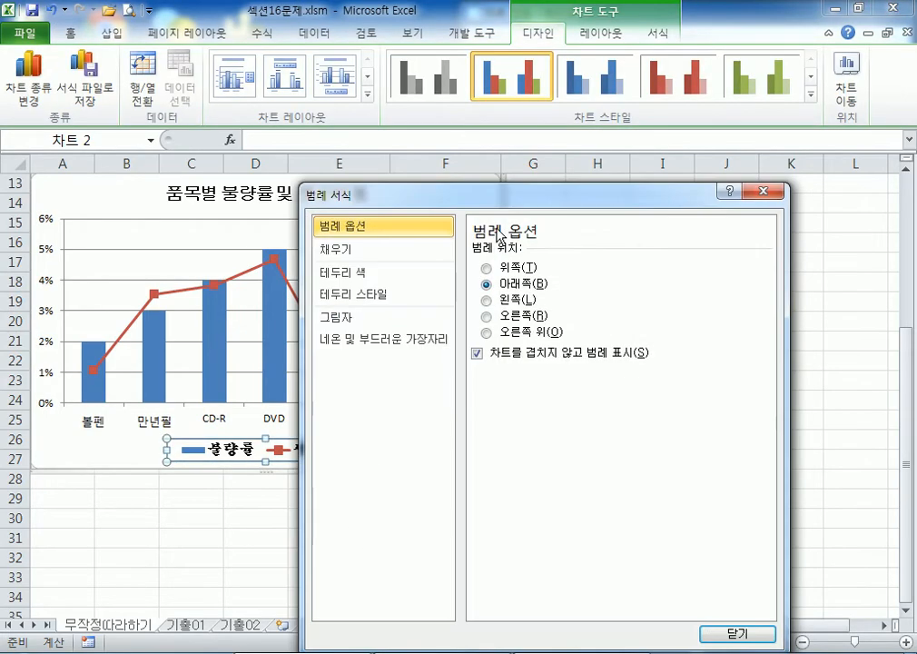
{"action": "left_click_drag", "start_coordinate": [614, 141], "coordinate": [656, 94]}
{"action": "left_click", "coordinate": [500, 182]}
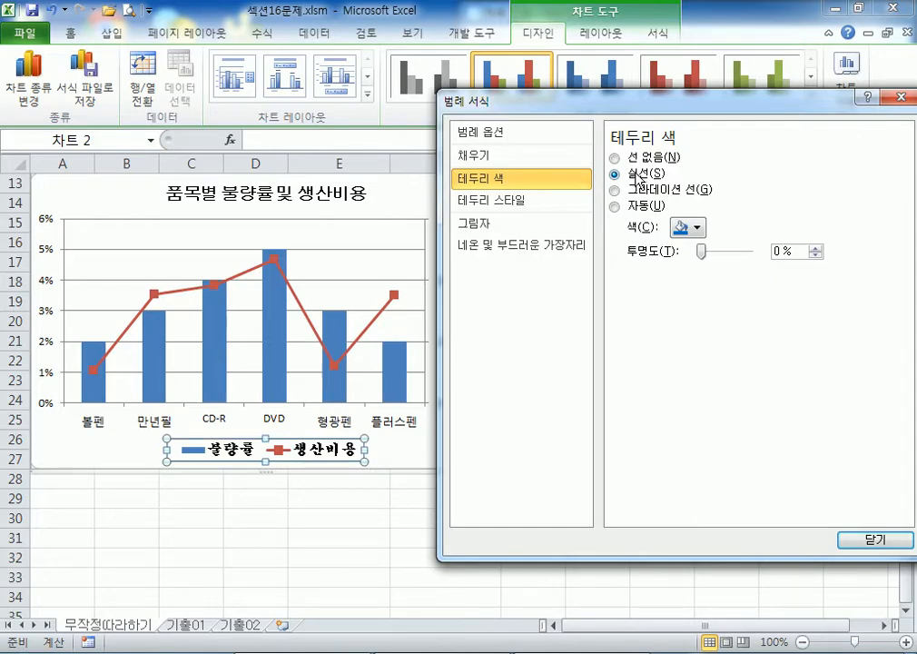
{"action": "left_click", "coordinate": [685, 228]}
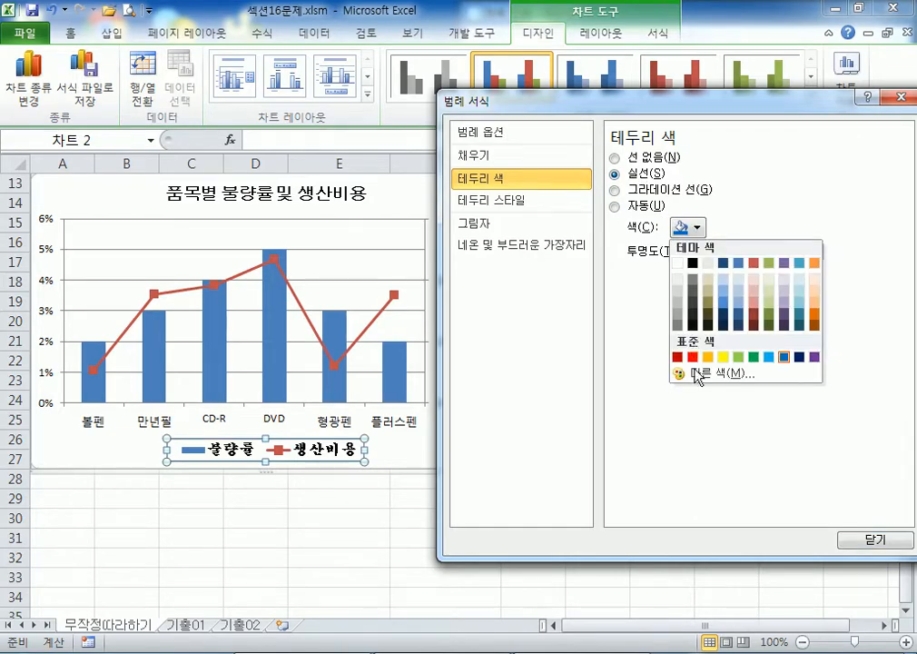
{"action": "left_click", "coordinate": [626, 207]}
{"action": "left_click", "coordinate": [617, 206]}
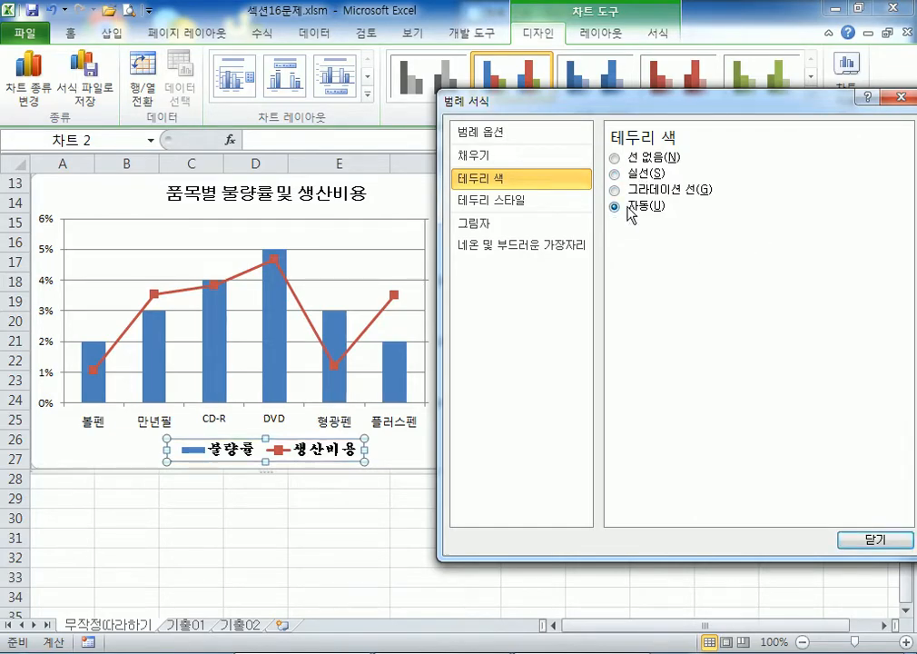
{"action": "left_click", "coordinate": [617, 174]}
{"action": "left_click", "coordinate": [697, 228]}
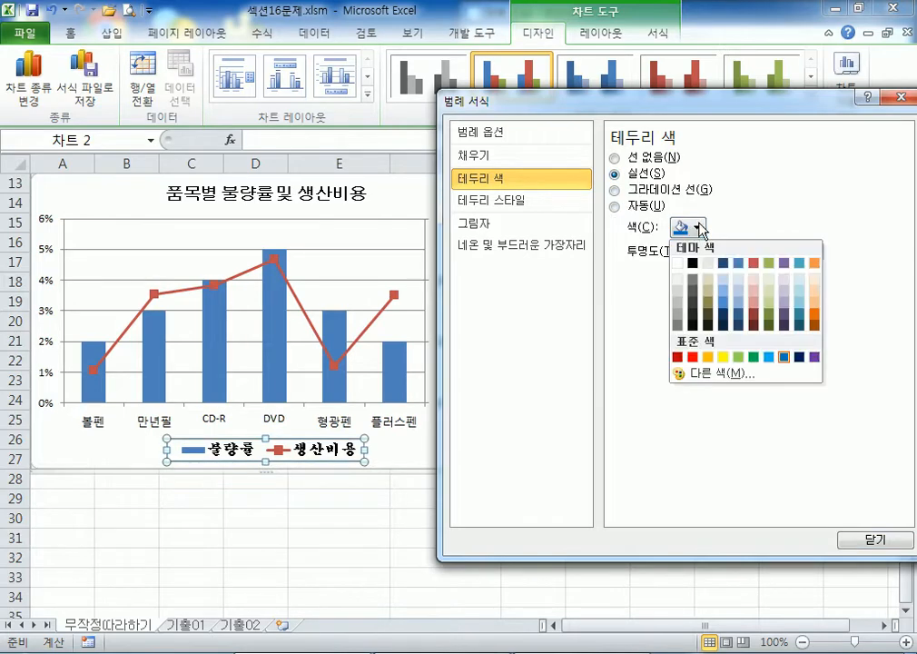
{"action": "left_click", "coordinate": [783, 357]}
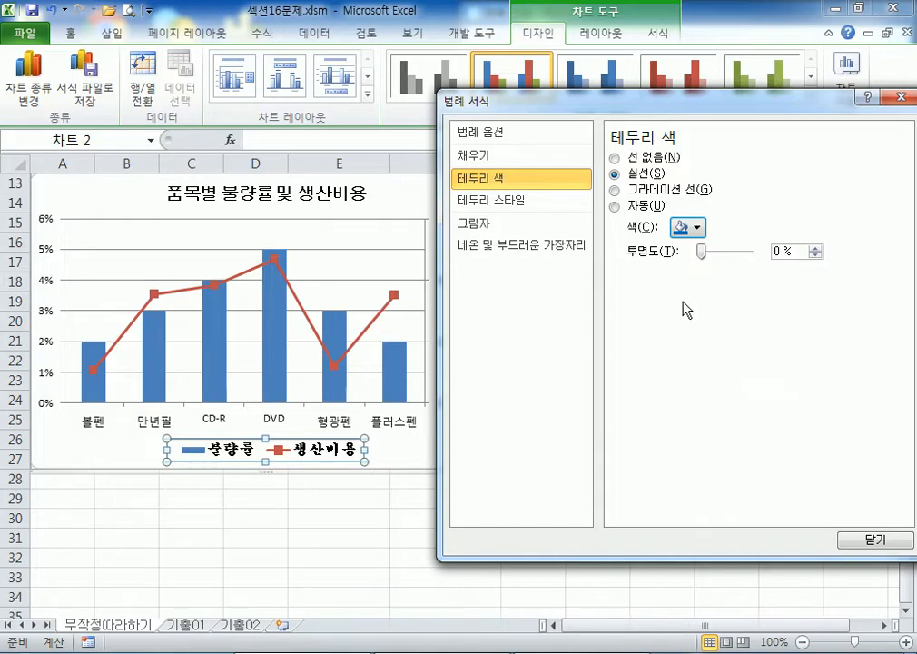
{"action": "left_click", "coordinate": [901, 97]}
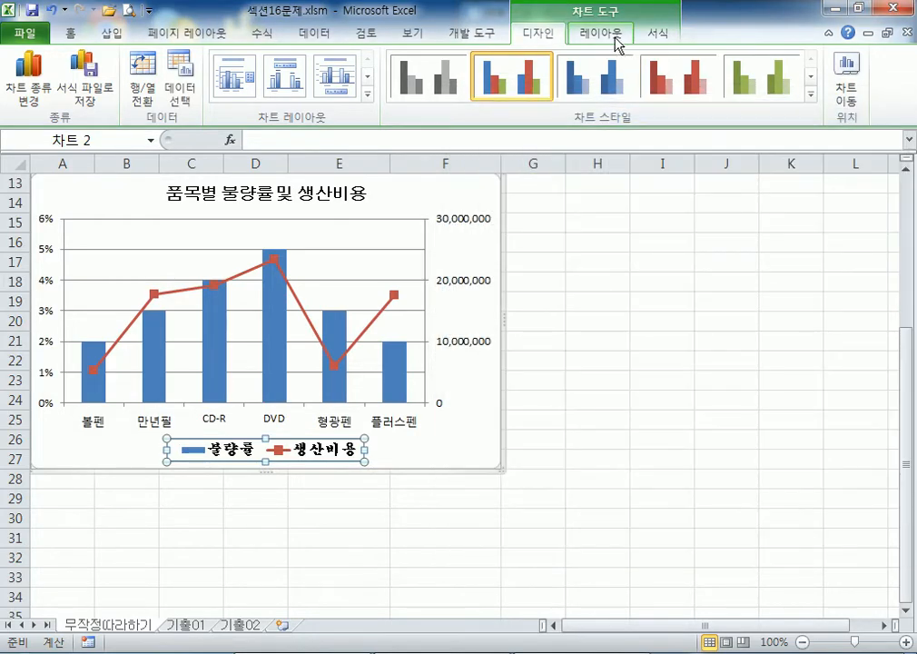
Step: Remove the legend's shape outline and reapply it in the standard blue colour
{"action": "left_click", "coordinate": [669, 42]}
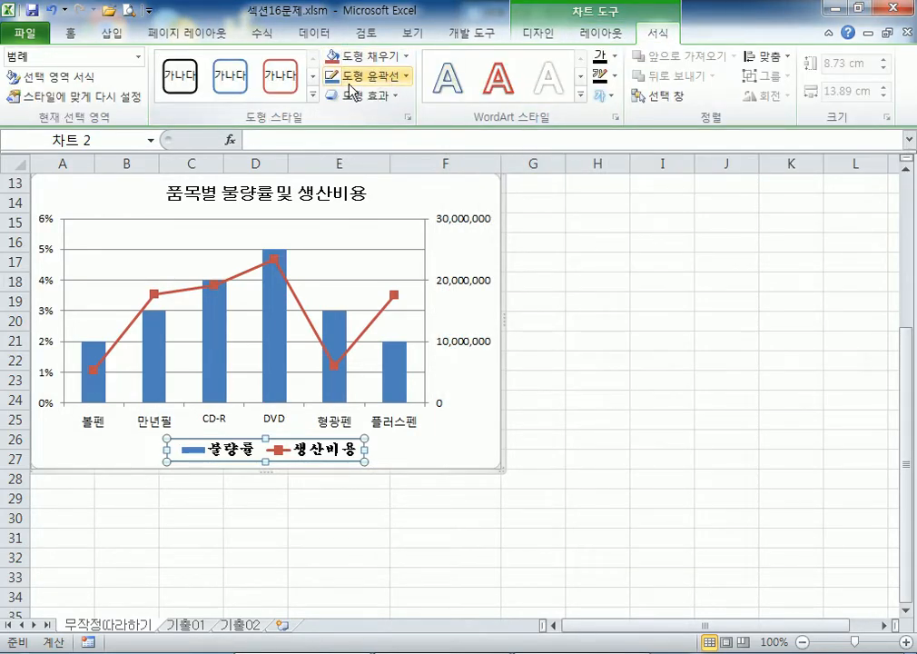
{"action": "left_click", "coordinate": [407, 76]}
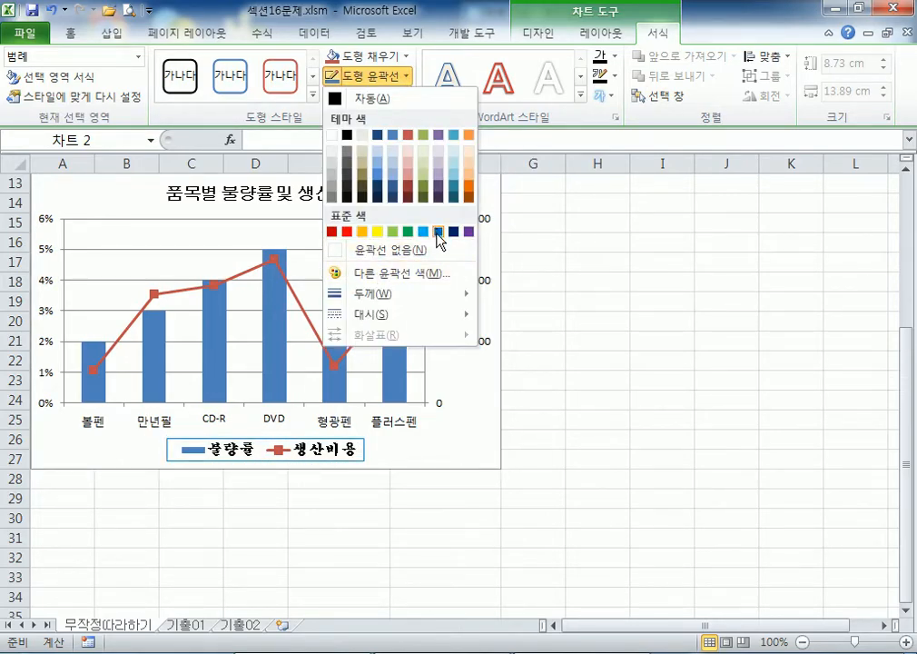
{"action": "left_click", "coordinate": [386, 249]}
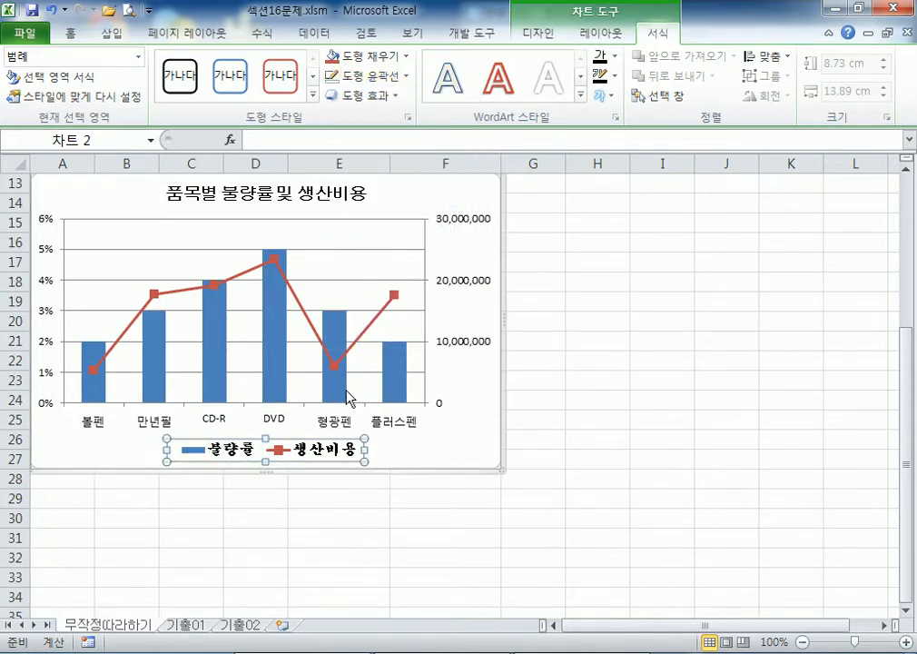
{"action": "left_click", "coordinate": [399, 75]}
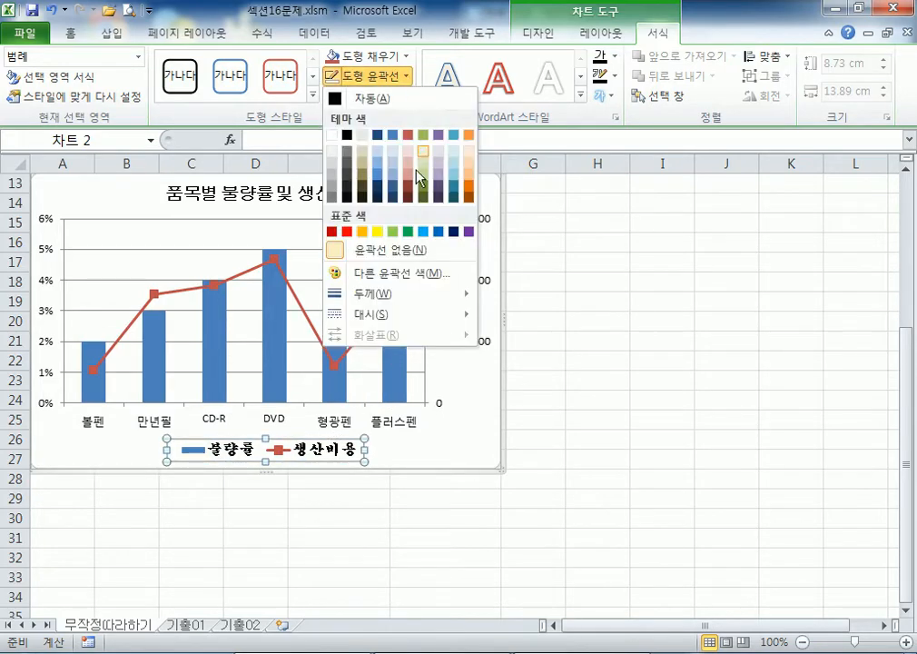
{"action": "left_click", "coordinate": [440, 232]}
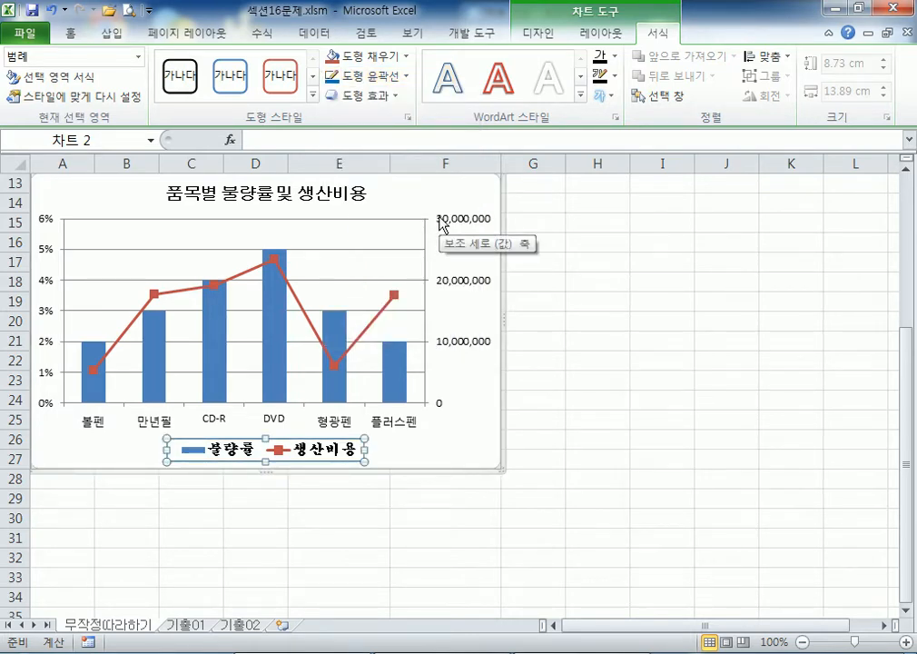
{"action": "left_click", "coordinate": [463, 438]}
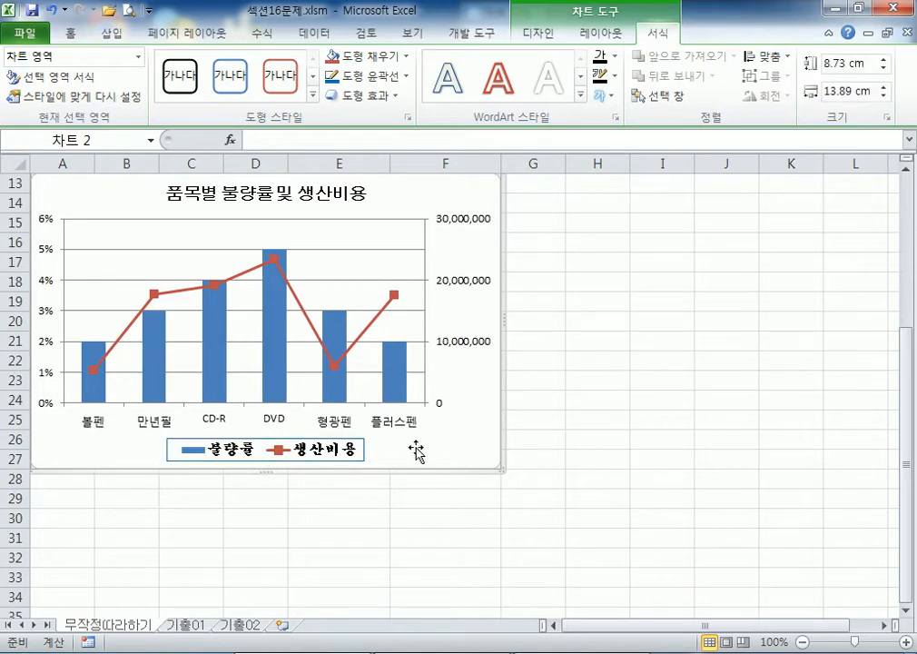
Step: Review the legend's border colour and fill settings, and its font formatting
{"action": "double_click", "coordinate": [364, 457]}
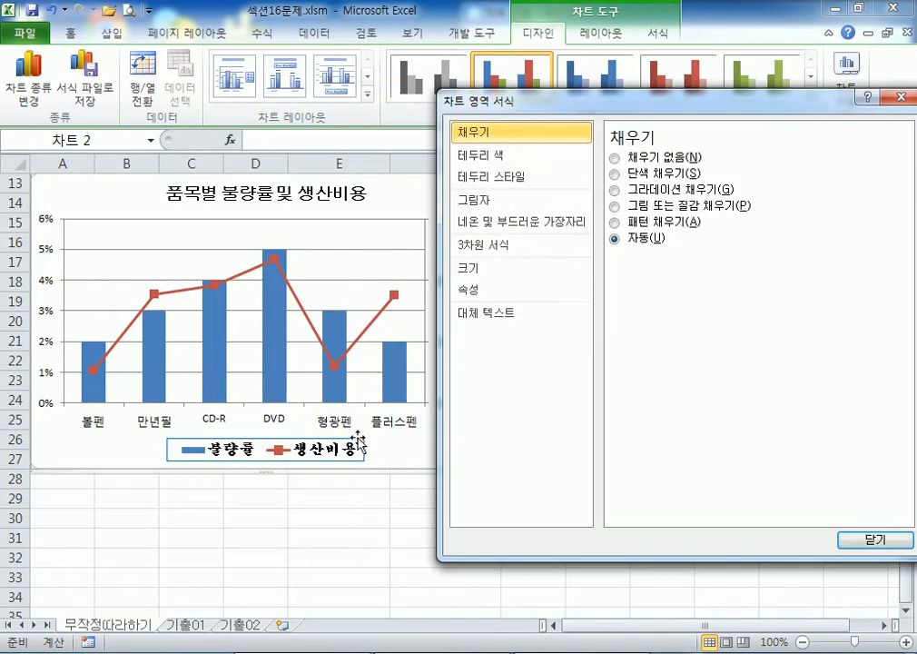
{"action": "left_click", "coordinate": [358, 449]}
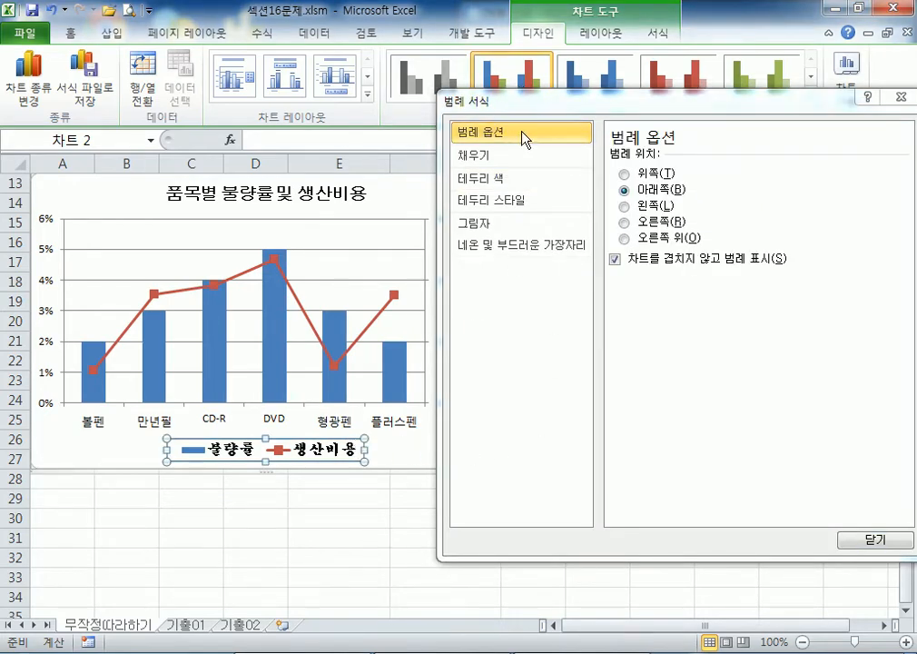
{"action": "left_click", "coordinate": [492, 178]}
{"action": "left_click", "coordinate": [476, 156]}
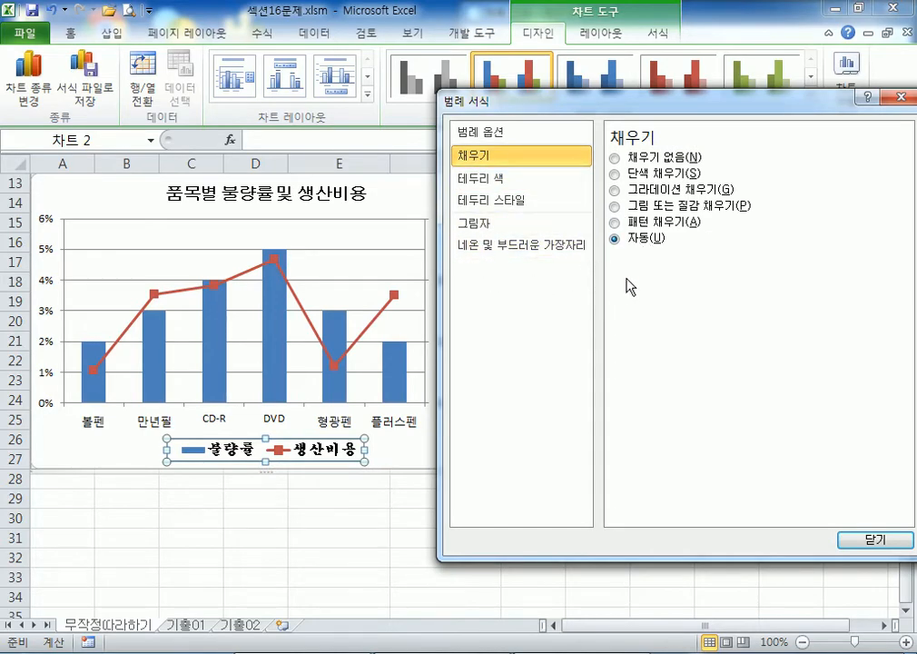
{"action": "left_click", "coordinate": [898, 96]}
{"action": "left_click", "coordinate": [70, 33]}
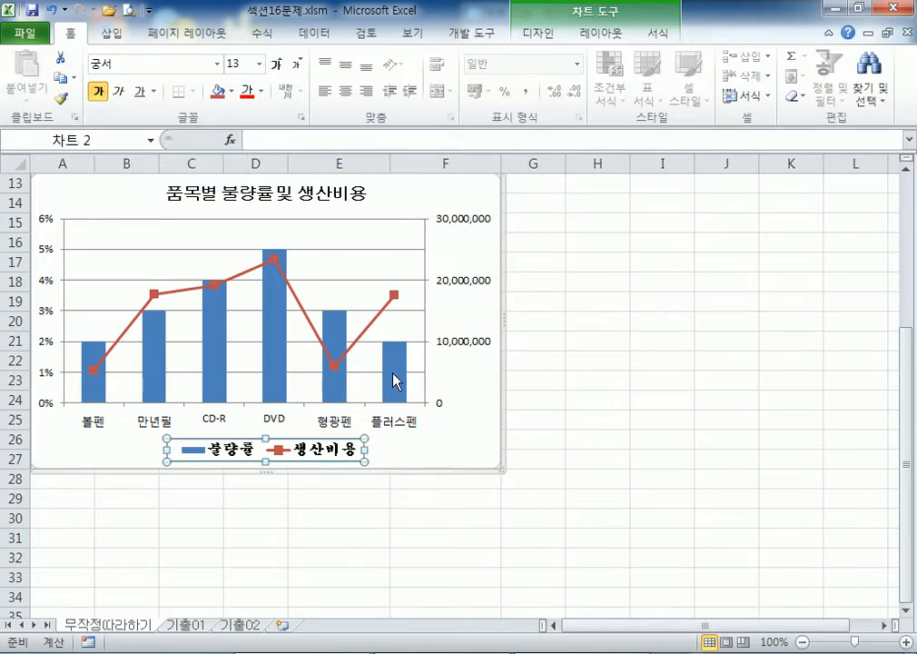
Step: Select the 불량률 column series and view the data label placement options available for it
{"action": "left_click", "coordinate": [342, 393]}
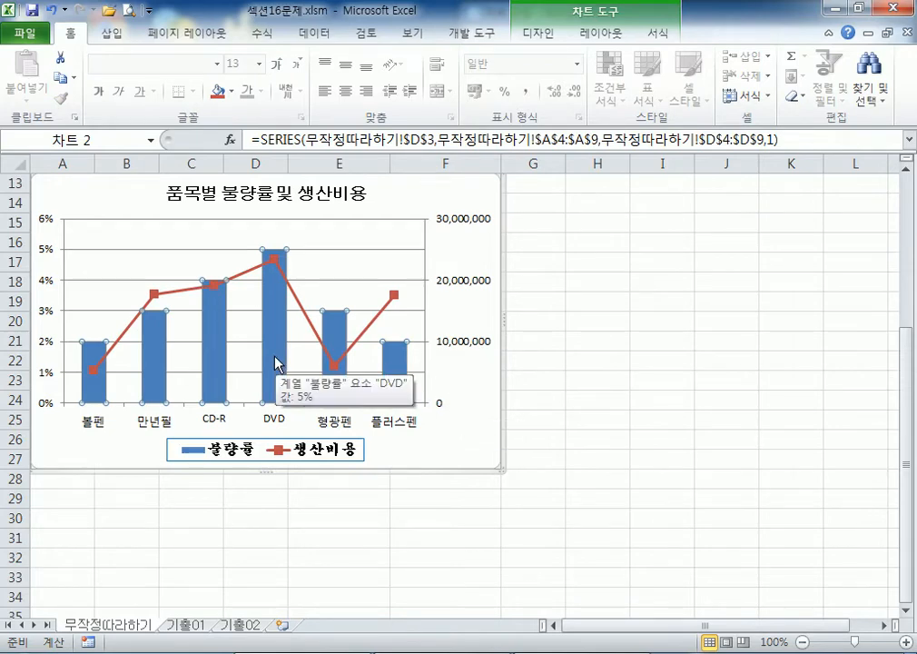
{"action": "left_click", "coordinate": [363, 273]}
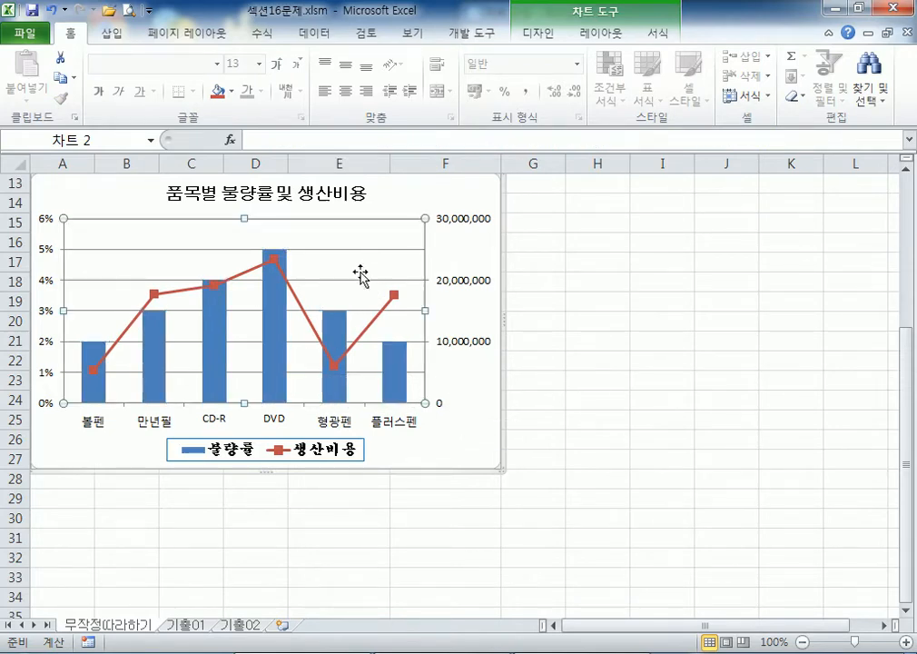
{"action": "left_click", "coordinate": [272, 332]}
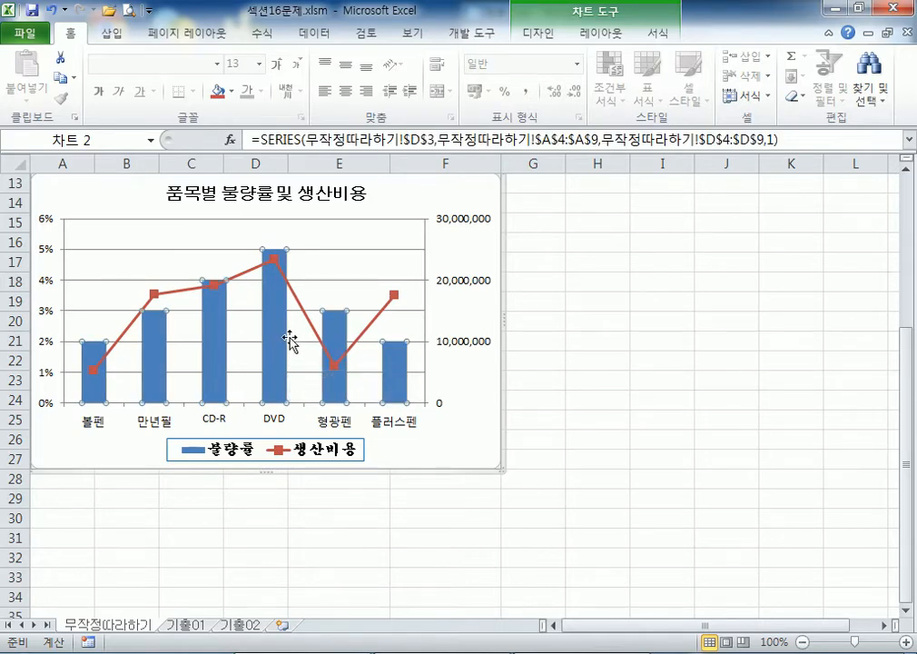
{"action": "left_click", "coordinate": [610, 38]}
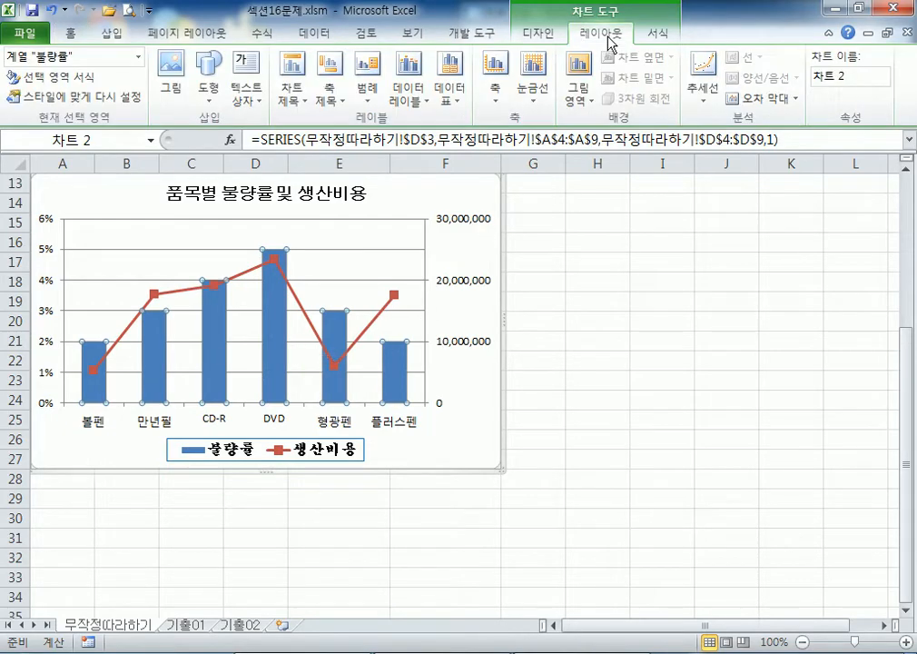
{"action": "left_click", "coordinate": [409, 96]}
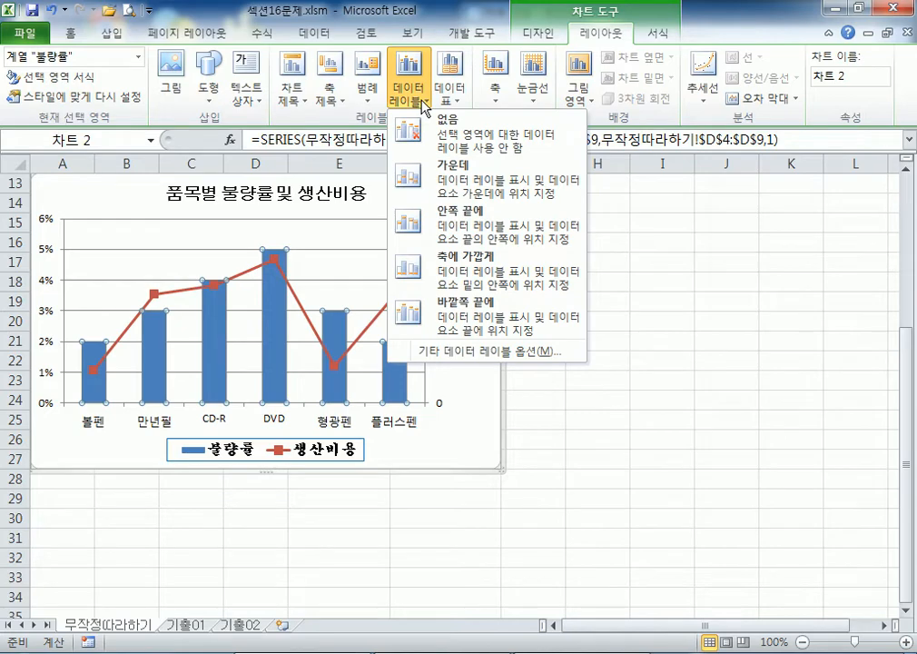
{"action": "left_click", "coordinate": [461, 418]}
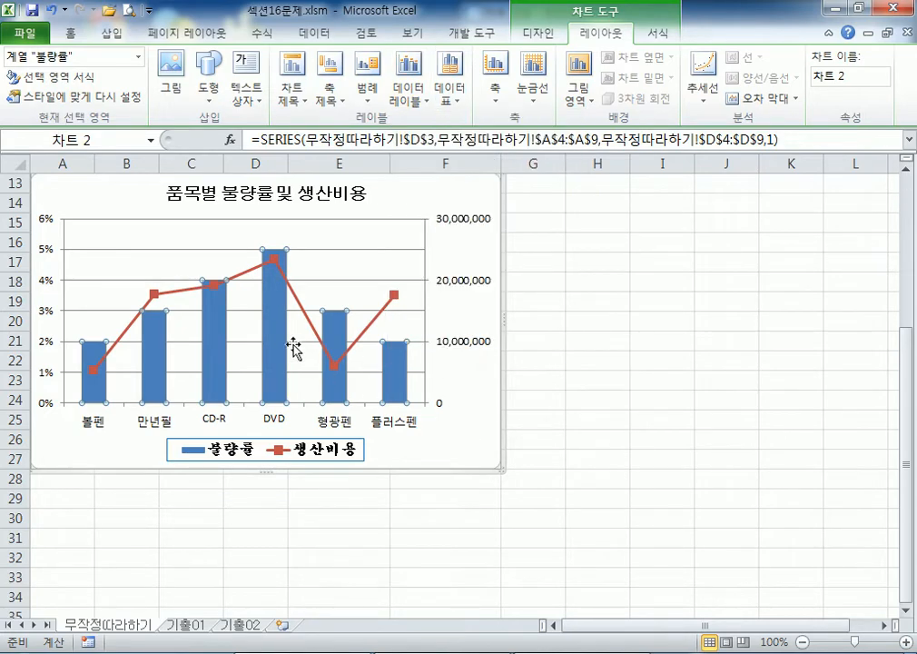
Step: Inspect the series options of the DVD column in the 불량률 series, then select the plot area
{"action": "double_click", "coordinate": [281, 342]}
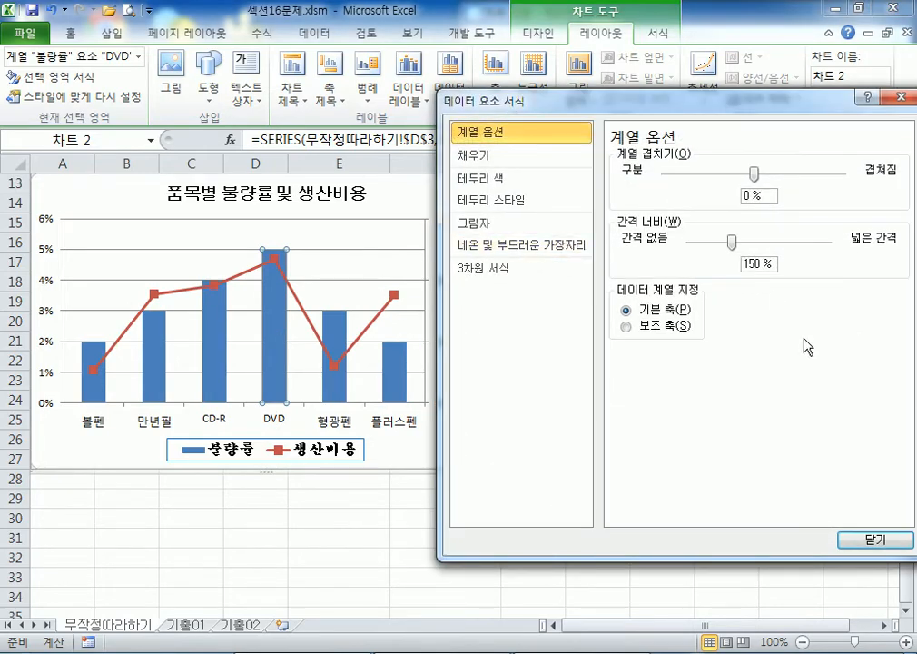
{"action": "left_click", "coordinate": [858, 541]}
{"action": "left_click", "coordinate": [325, 218]}
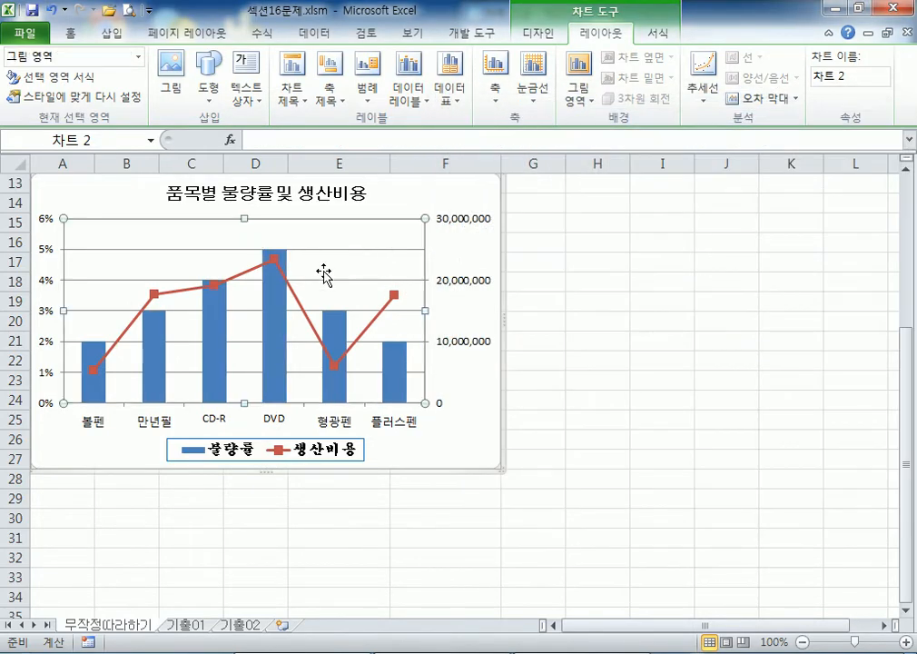
Step: Select the 불량률 column series and review its series formatting options and data label placement choices
{"action": "left_click", "coordinate": [272, 306]}
{"action": "key", "text": "ctrl+1"}
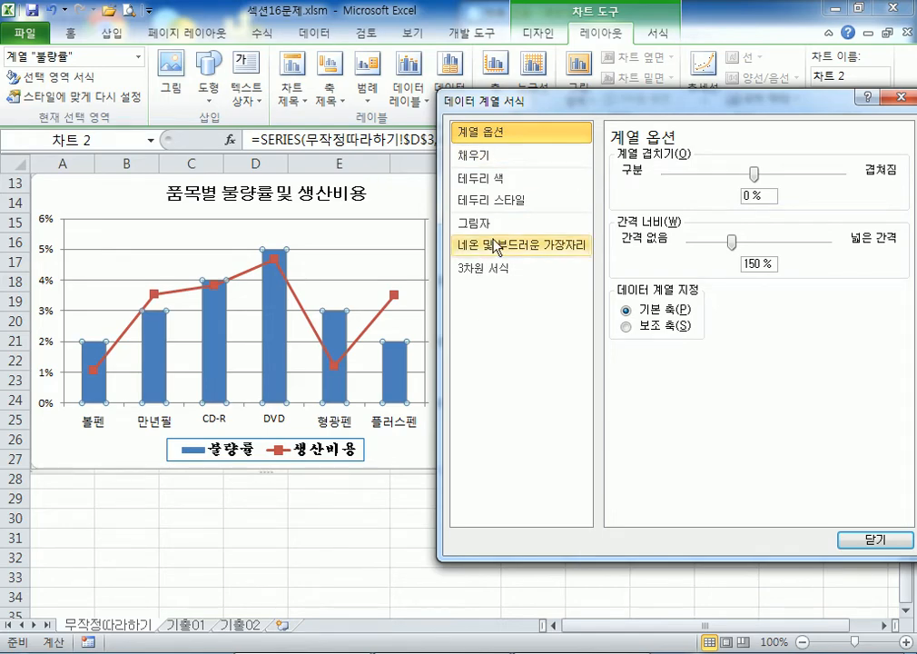
{"action": "left_click", "coordinate": [899, 96]}
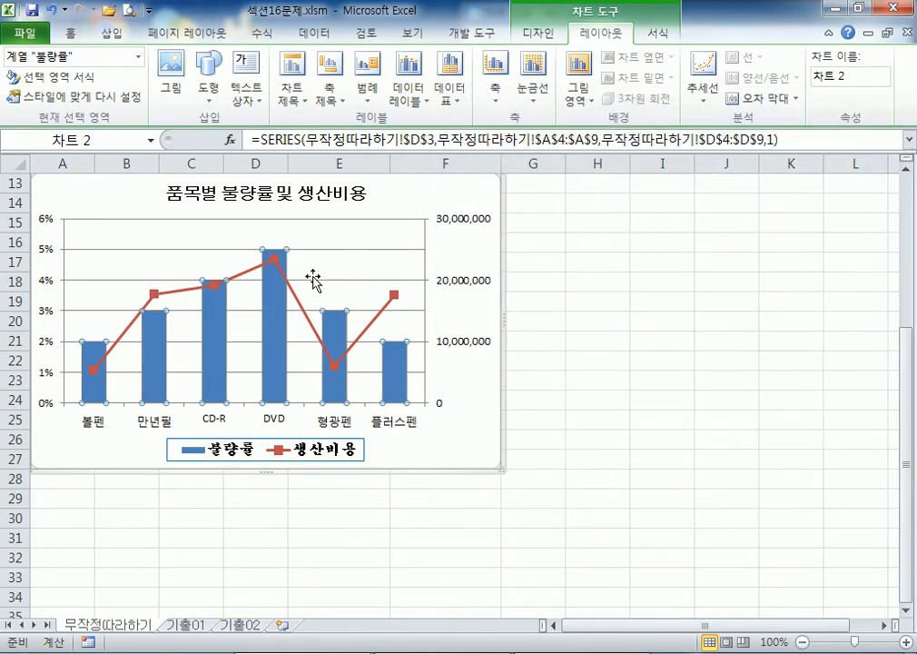
{"action": "right_click", "coordinate": [276, 303]}
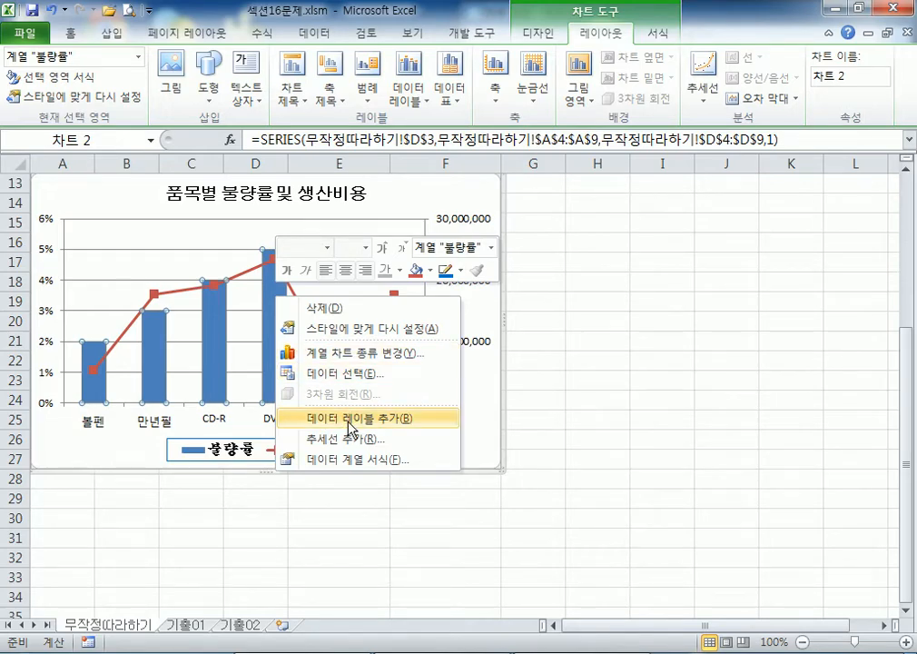
{"action": "left_click", "coordinate": [412, 96]}
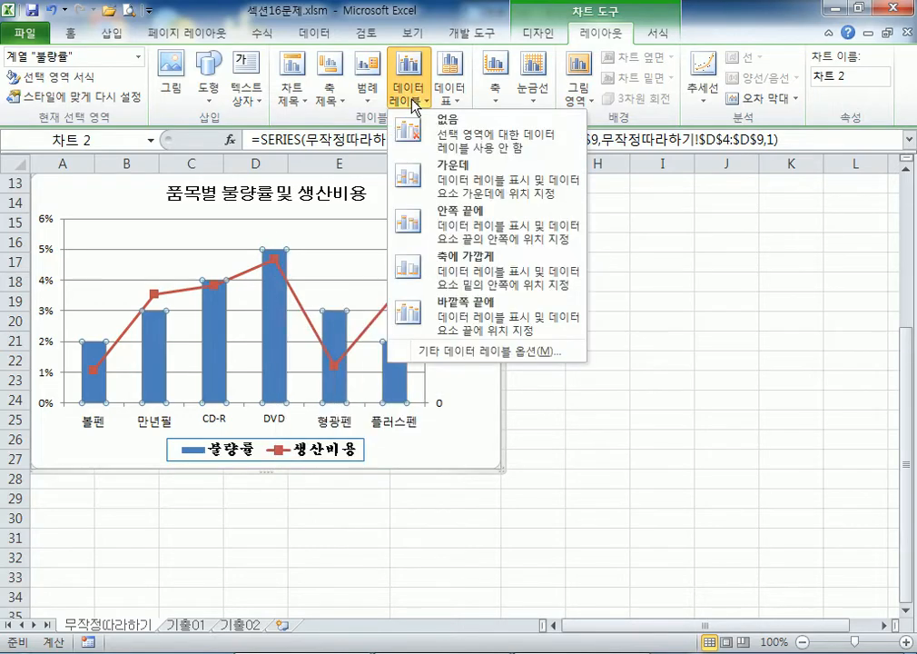
{"action": "left_click", "coordinate": [413, 127]}
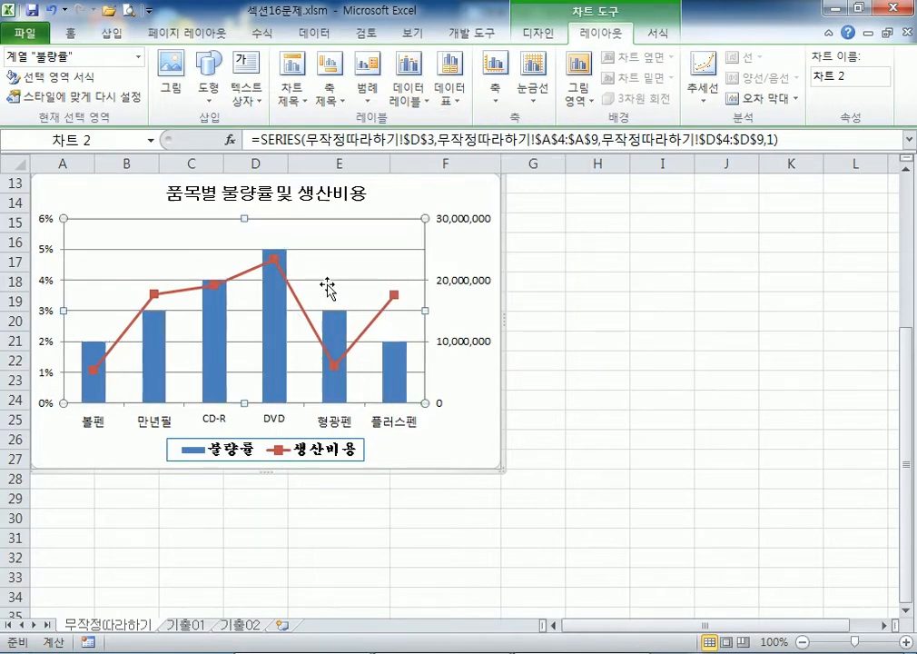
Step: Add data labels at the outside end (바깥쪽 끝에) of the 불량률 columns and remove them again
{"action": "left_click", "coordinate": [215, 296]}
{"action": "left_click", "coordinate": [412, 97]}
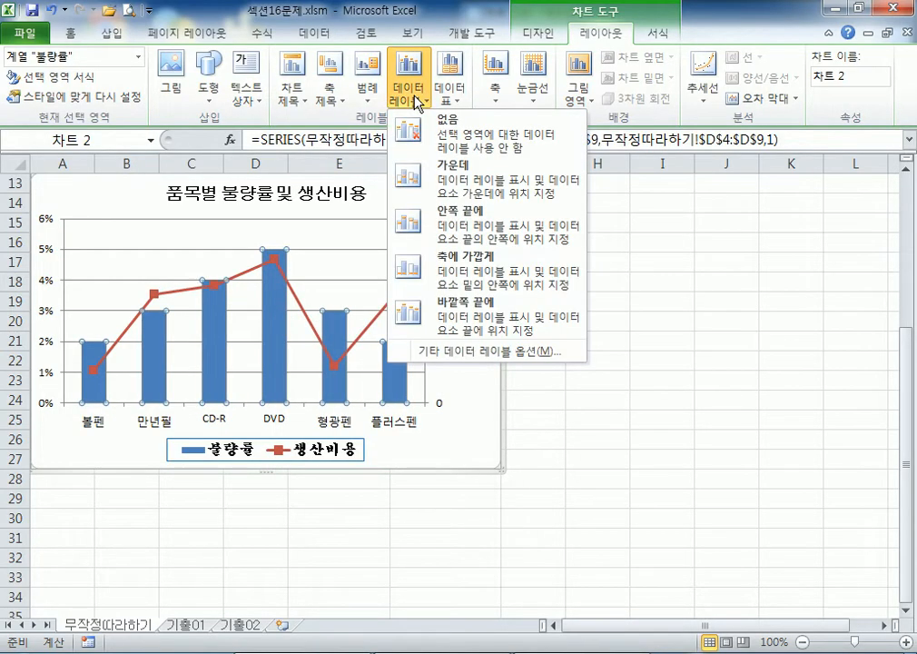
{"action": "left_click", "coordinate": [455, 315]}
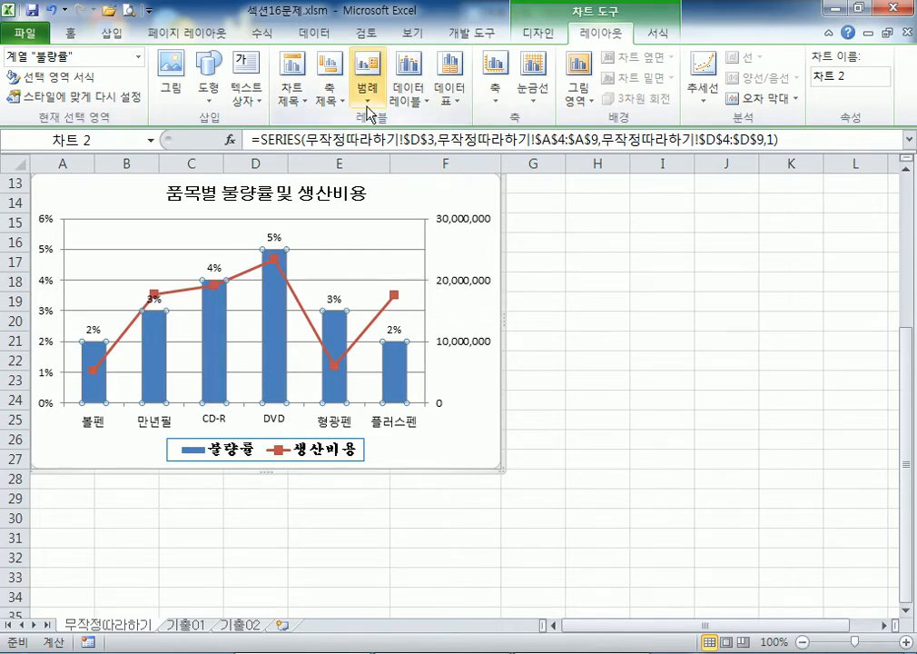
{"action": "left_click", "coordinate": [406, 106]}
{"action": "left_click", "coordinate": [420, 128]}
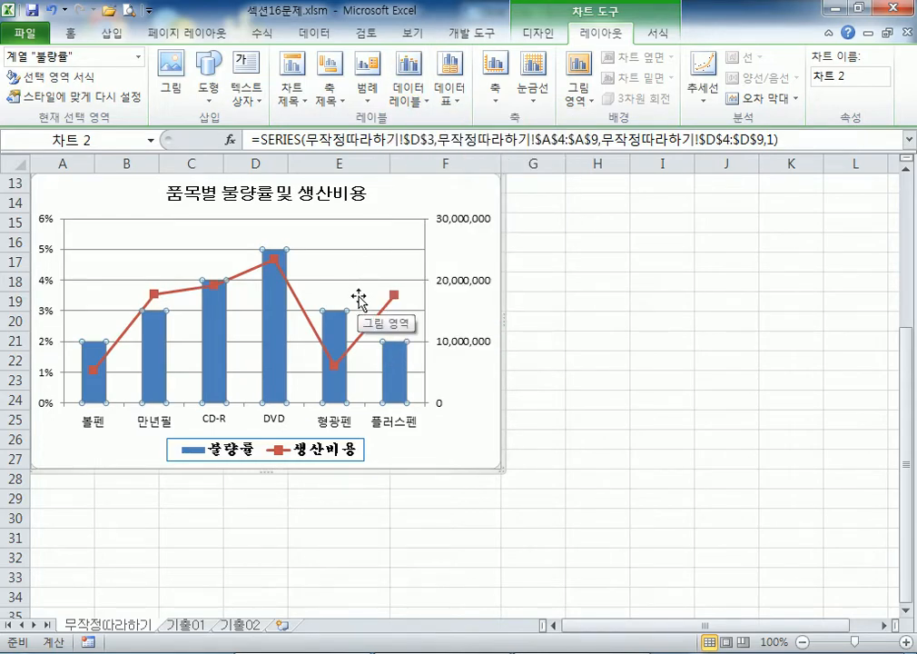
Step: Try outside end, inside end and near-axis (축에 가깝게) data labels on the whole chart area, and set them back to none (없음)
{"action": "left_click", "coordinate": [465, 191]}
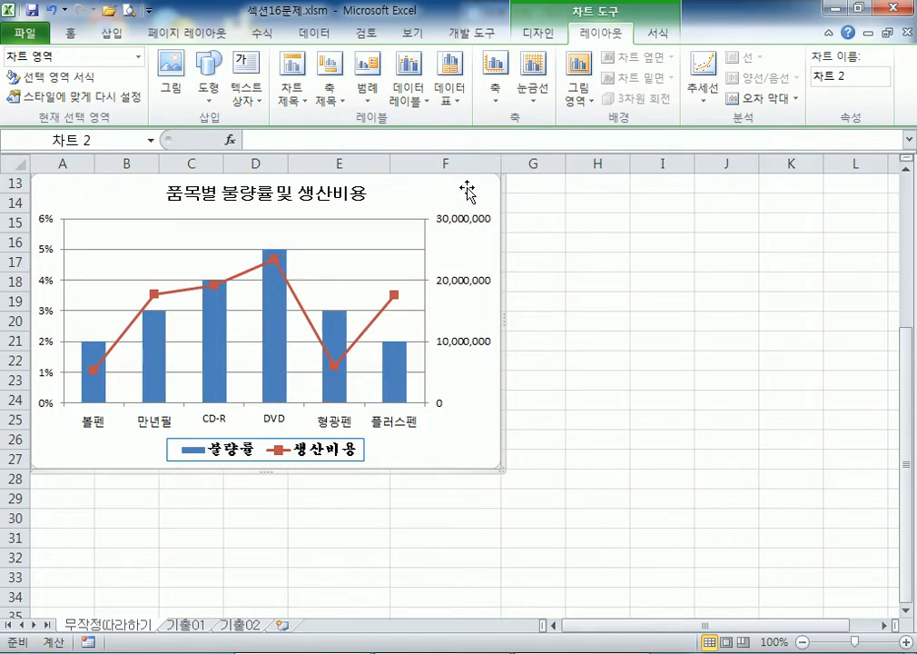
{"action": "left_click", "coordinate": [414, 101]}
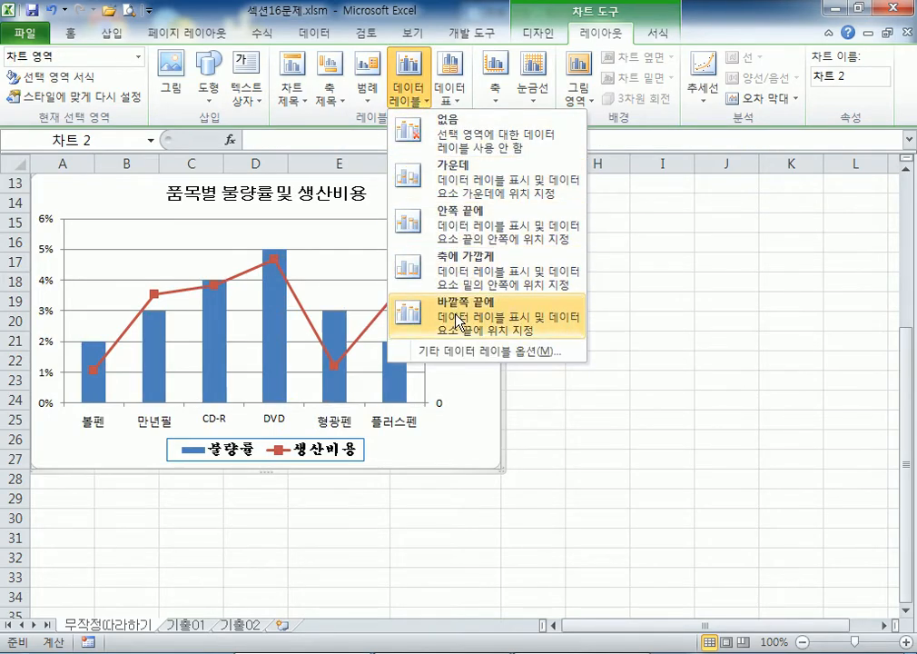
{"action": "left_click", "coordinate": [458, 318]}
{"action": "left_click", "coordinate": [408, 91]}
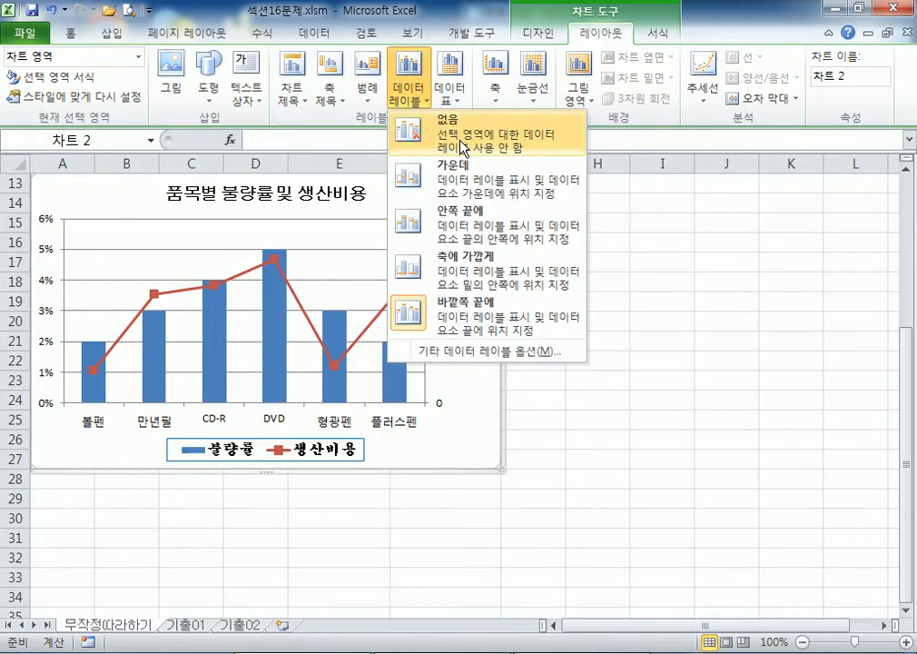
{"action": "left_click", "coordinate": [461, 227]}
{"action": "left_click", "coordinate": [416, 96]}
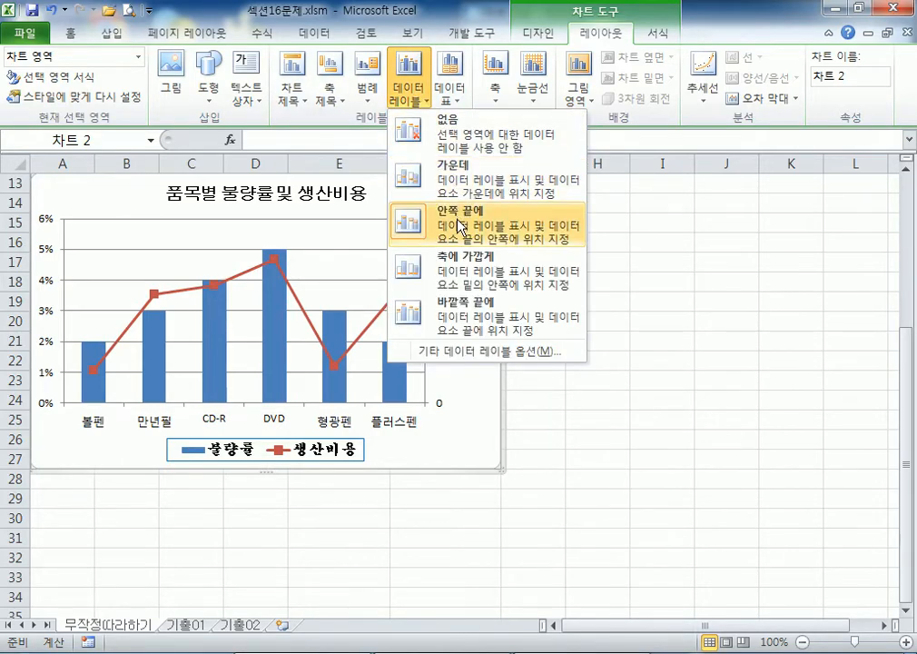
{"action": "left_click", "coordinate": [456, 266]}
{"action": "left_click", "coordinate": [416, 96]}
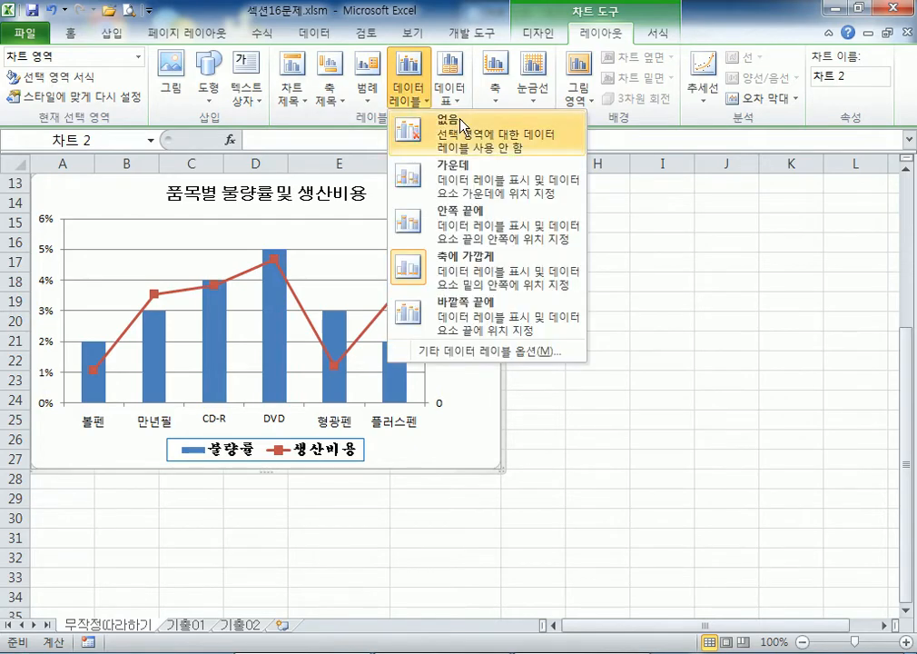
{"action": "left_click", "coordinate": [413, 125]}
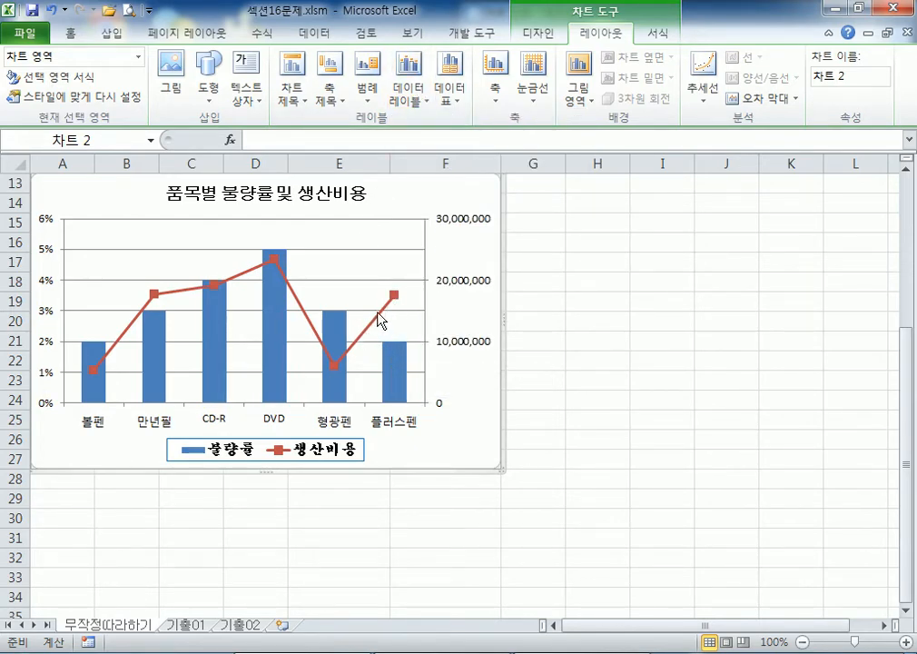
Step: Review the commands and data label placements for the chart area, and compare selecting the 생산비용 line with selecting the 불량률 columns
{"action": "mouse_move", "coordinate": [379, 319]}
{"action": "right_click", "coordinate": [397, 193]}
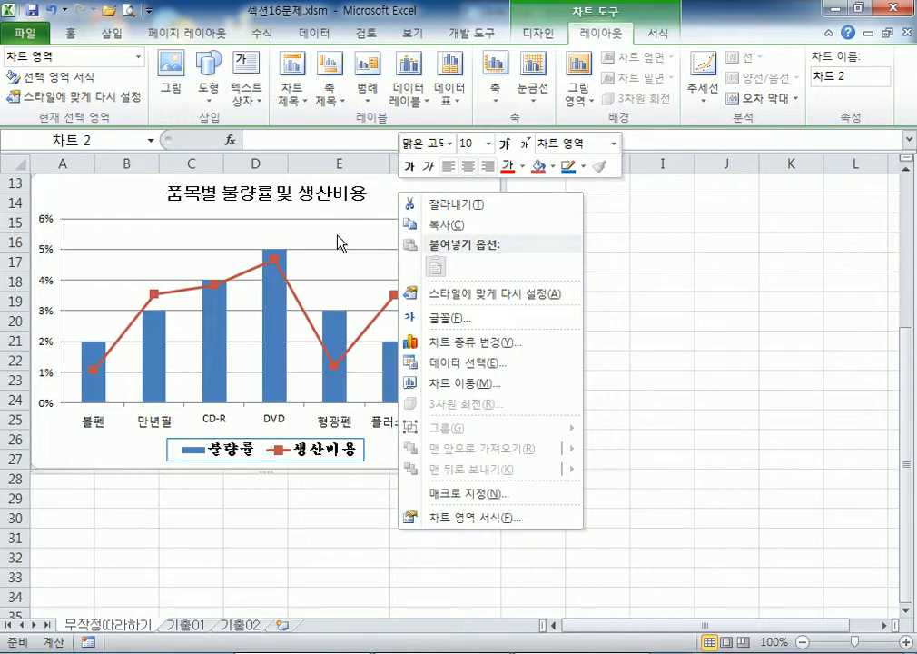
{"action": "key", "text": "Escape"}
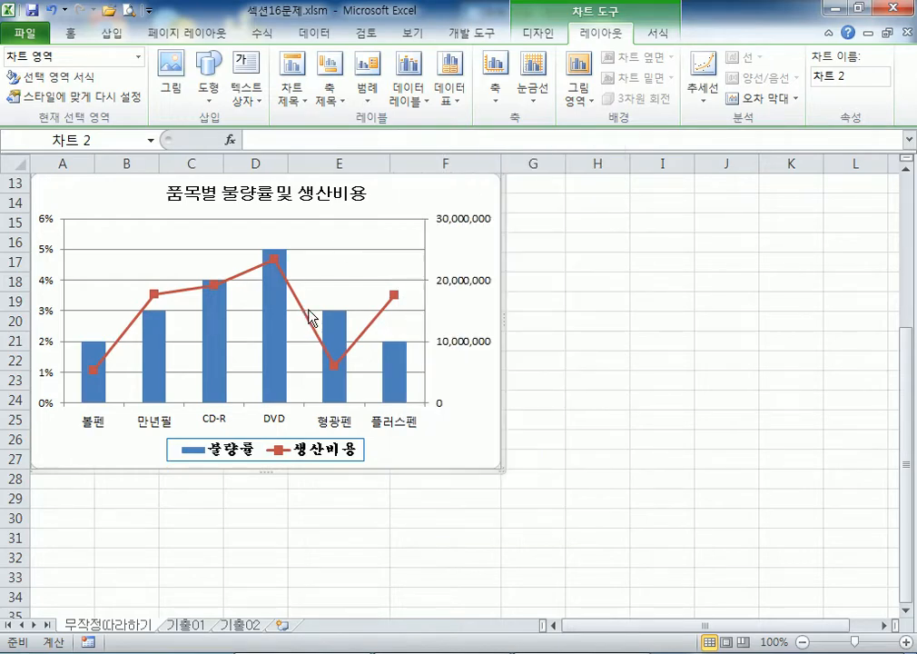
{"action": "mouse_move", "coordinate": [311, 336]}
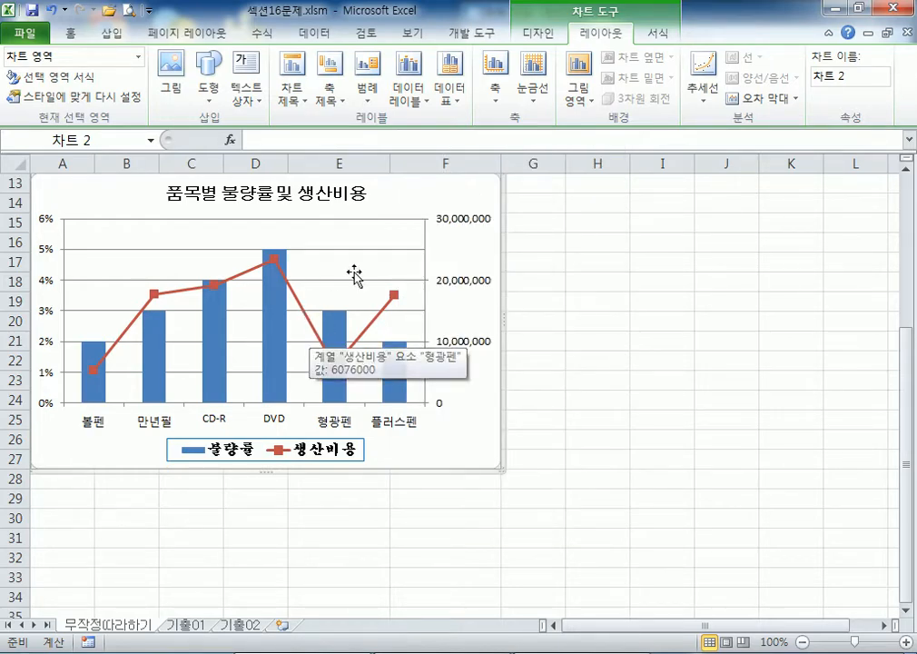
{"action": "left_click", "coordinate": [413, 89]}
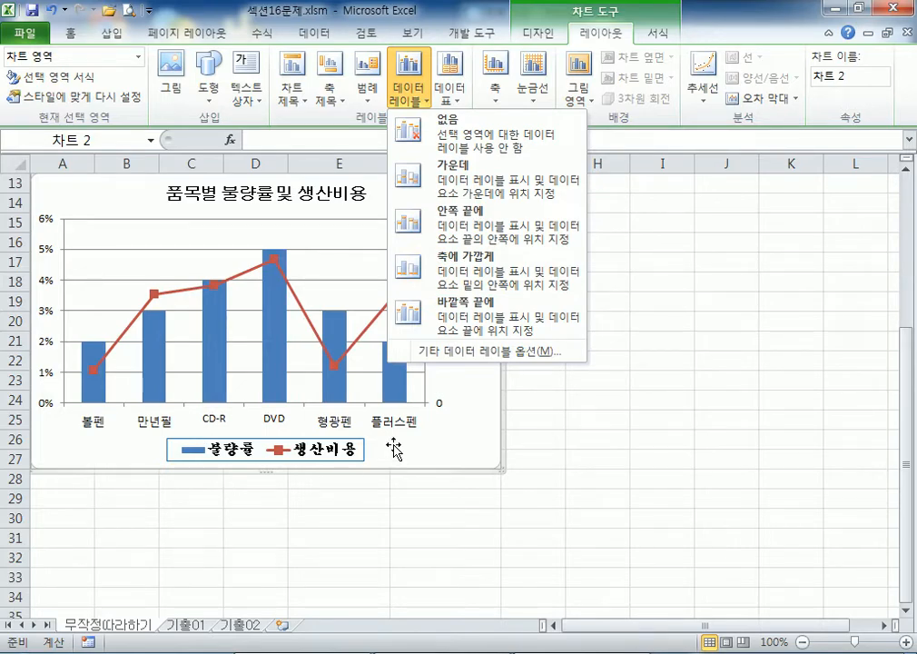
{"action": "left_click", "coordinate": [271, 354]}
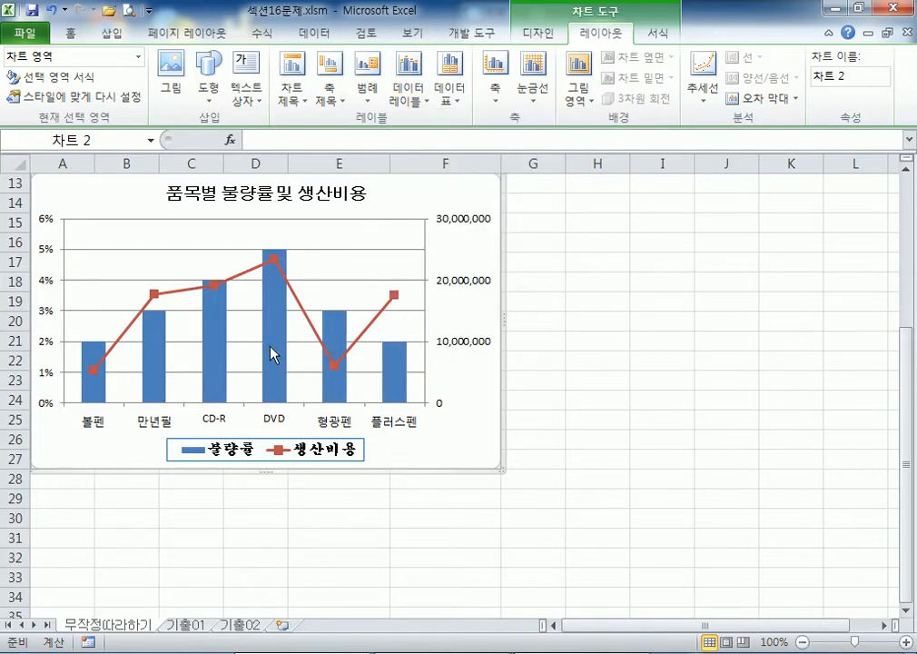
{"action": "left_click", "coordinate": [272, 354]}
{"action": "left_click", "coordinate": [314, 336]}
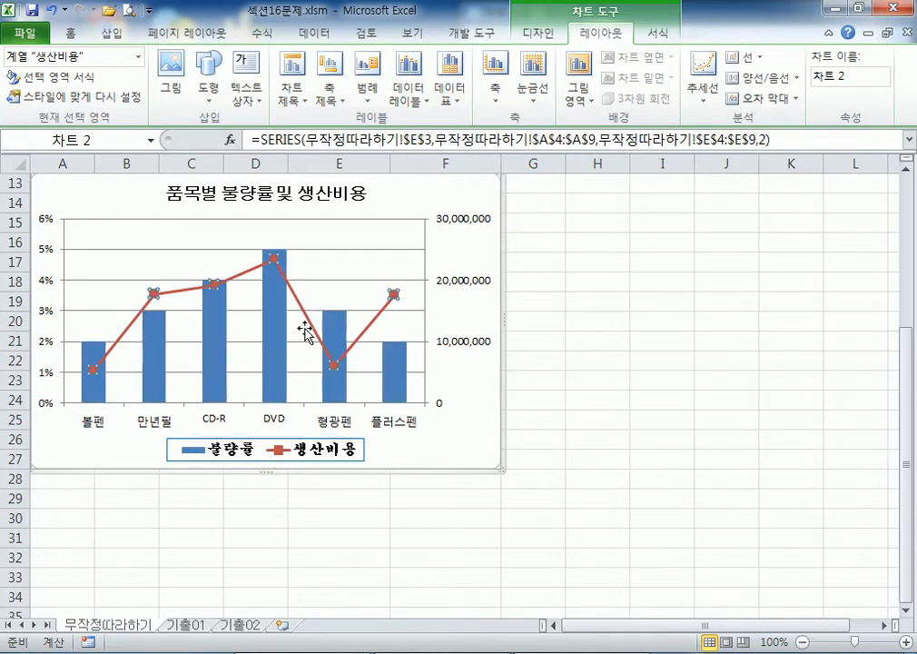
{"action": "left_click", "coordinate": [280, 343]}
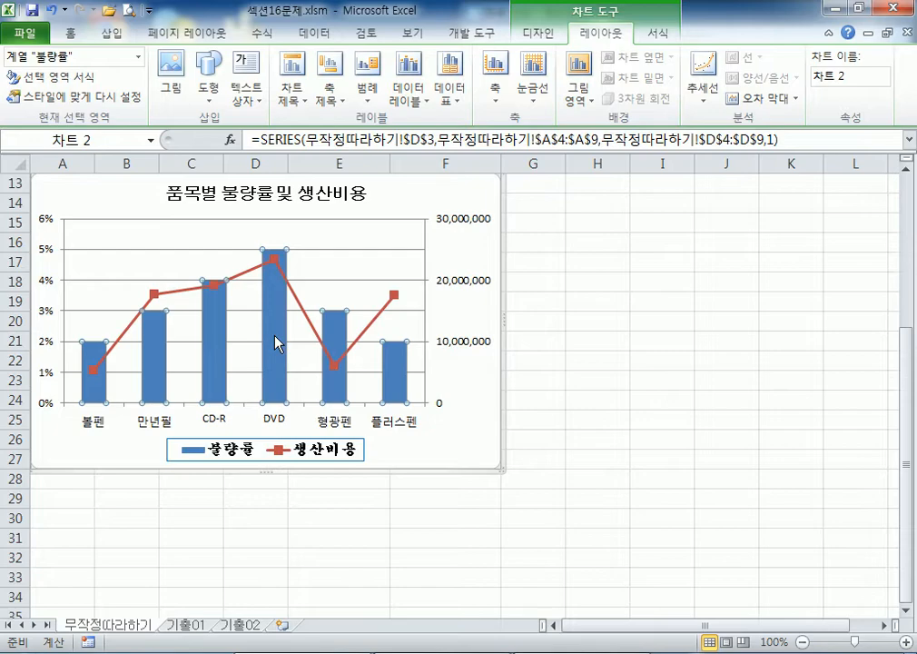
{"action": "left_click", "coordinate": [465, 257]}
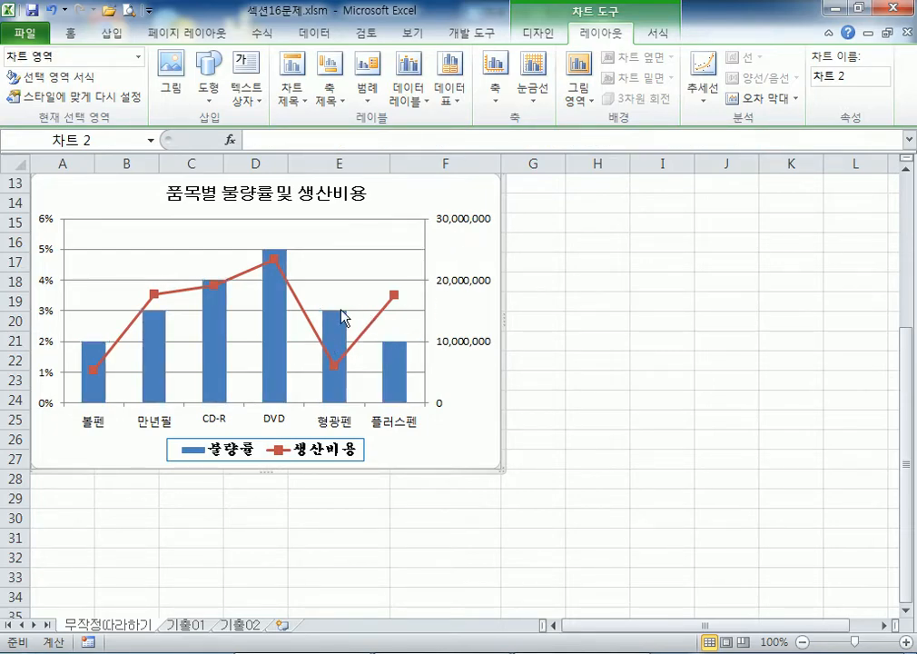
Step: Try outside-end data labels on all columns of the 불량률 series and reset the labels to none (없음)
{"action": "left_click", "coordinate": [273, 311]}
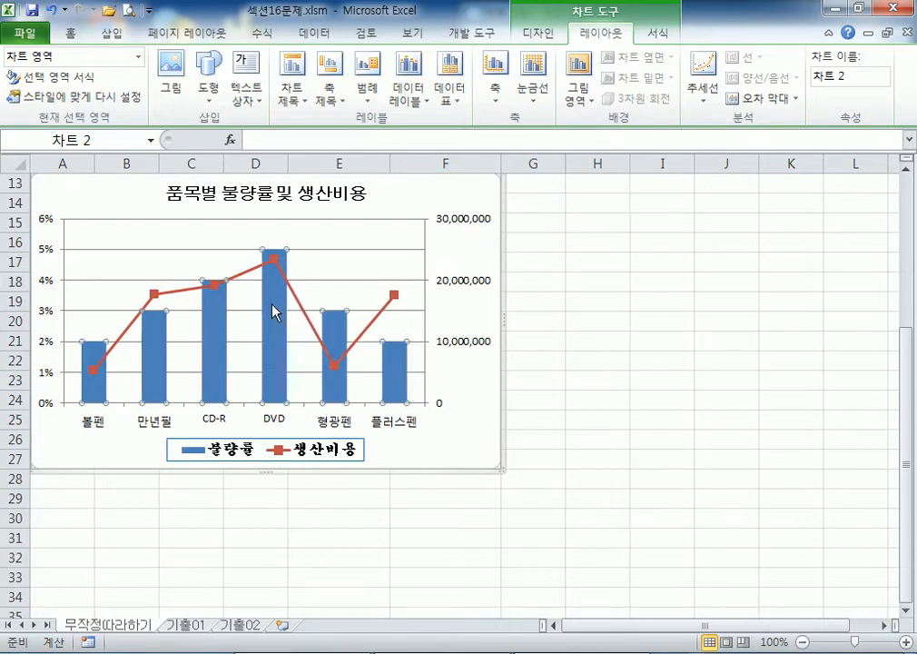
{"action": "left_click", "coordinate": [410, 91]}
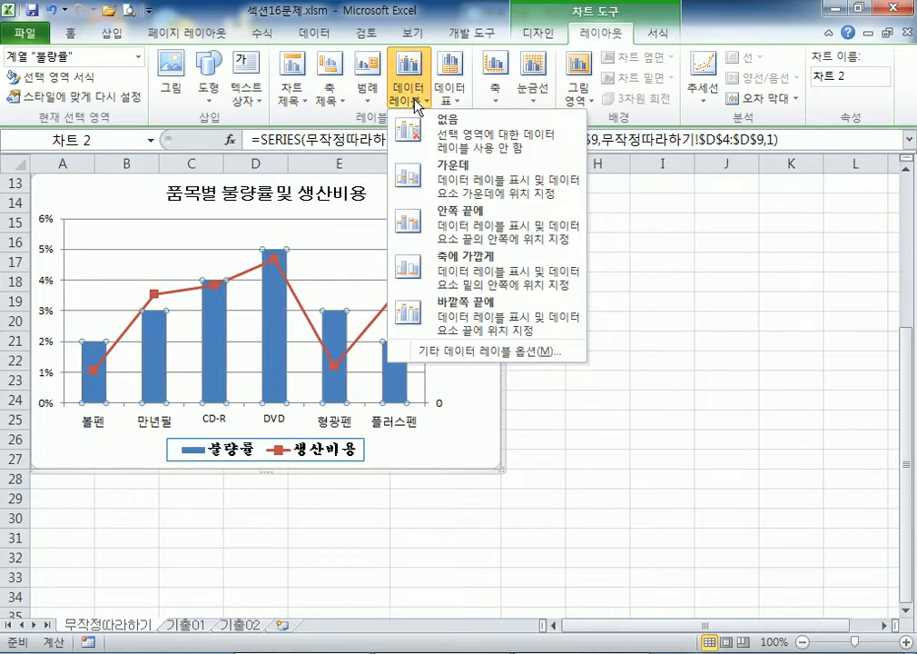
{"action": "left_click", "coordinate": [468, 325]}
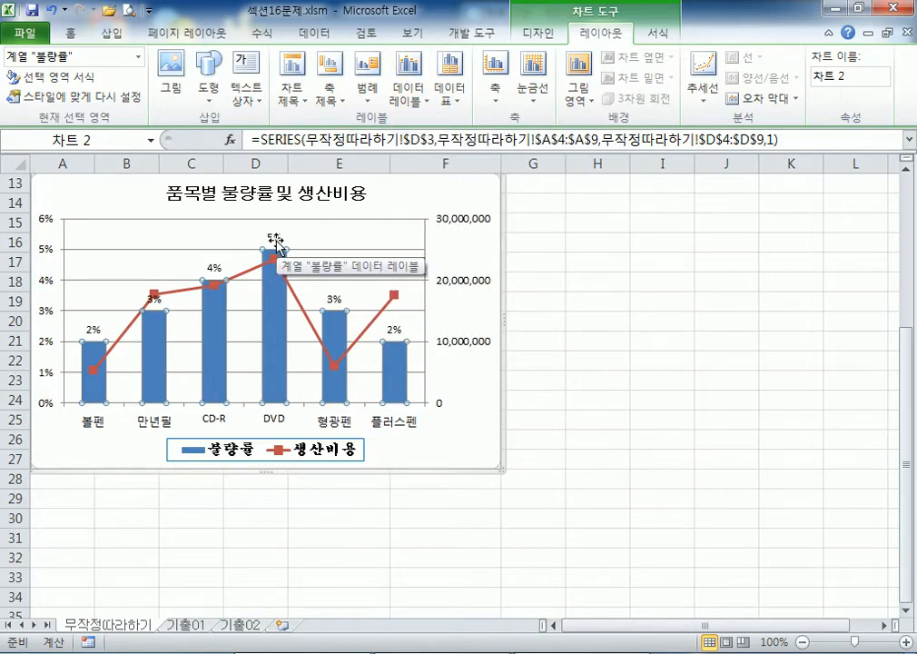
{"action": "left_click", "coordinate": [412, 91]}
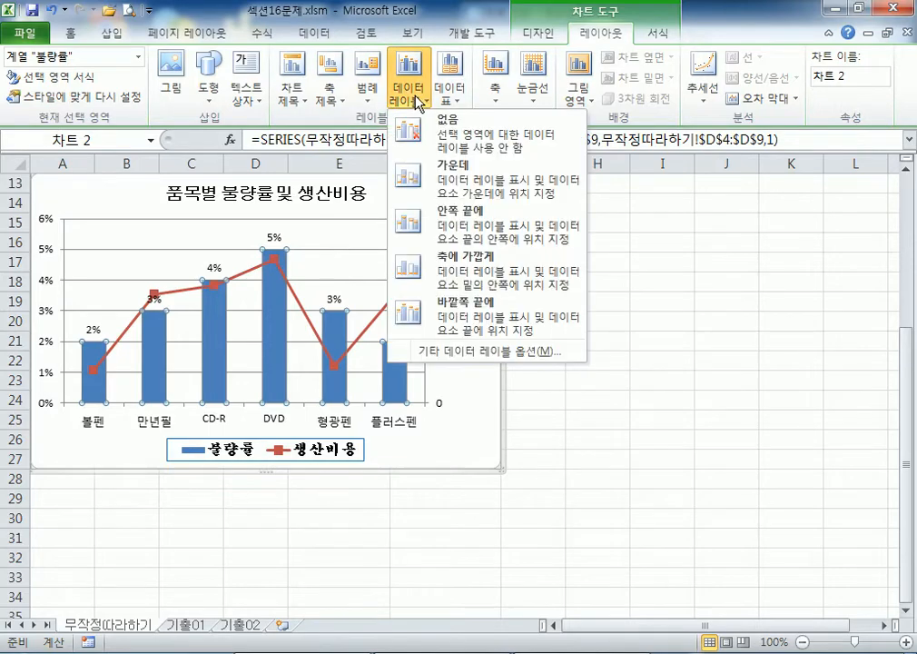
{"action": "left_click", "coordinate": [443, 147]}
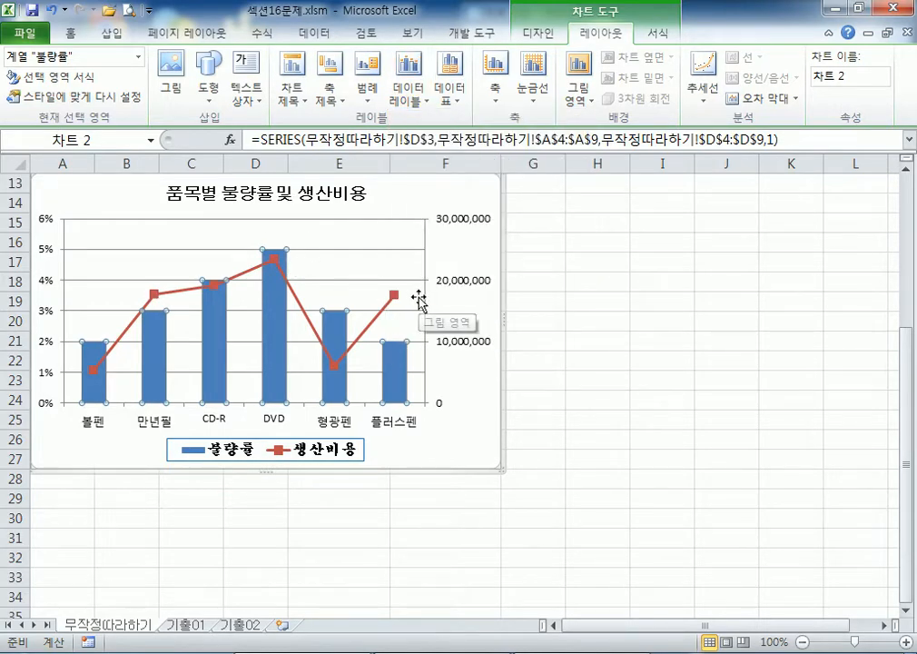
Step: Add an outside-end (바깥쪽 끝에) data label to only the DVD column of the 불량률 series
{"action": "left_click", "coordinate": [479, 253]}
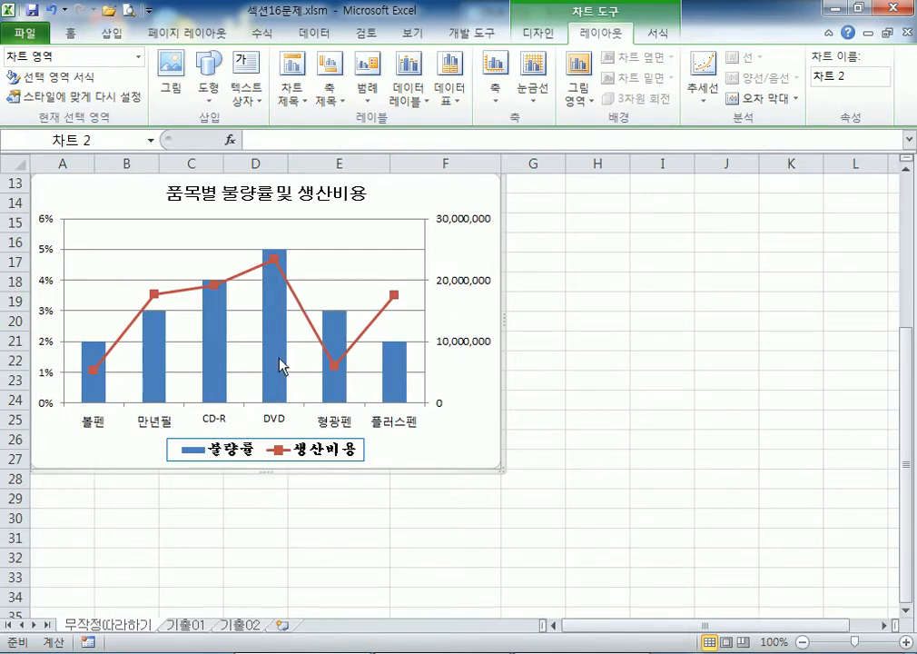
{"action": "mouse_move", "coordinate": [281, 366]}
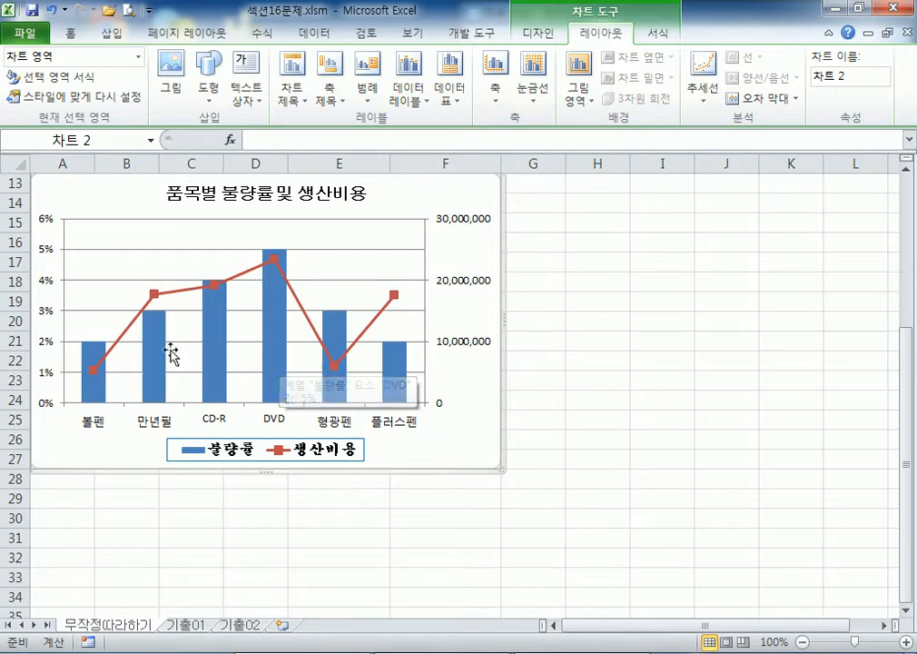
{"action": "left_click", "coordinate": [216, 352]}
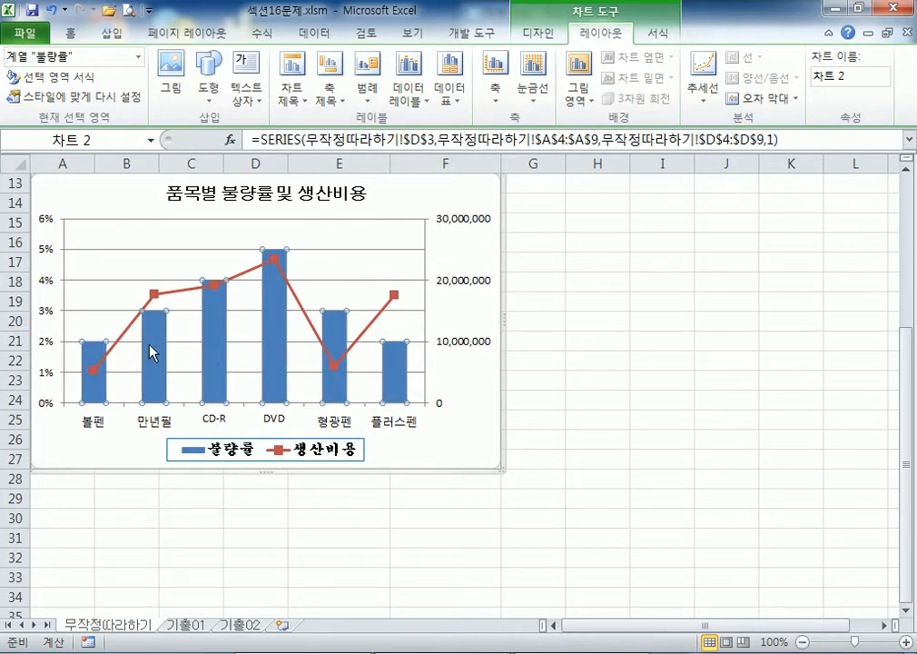
{"action": "left_click", "coordinate": [276, 350]}
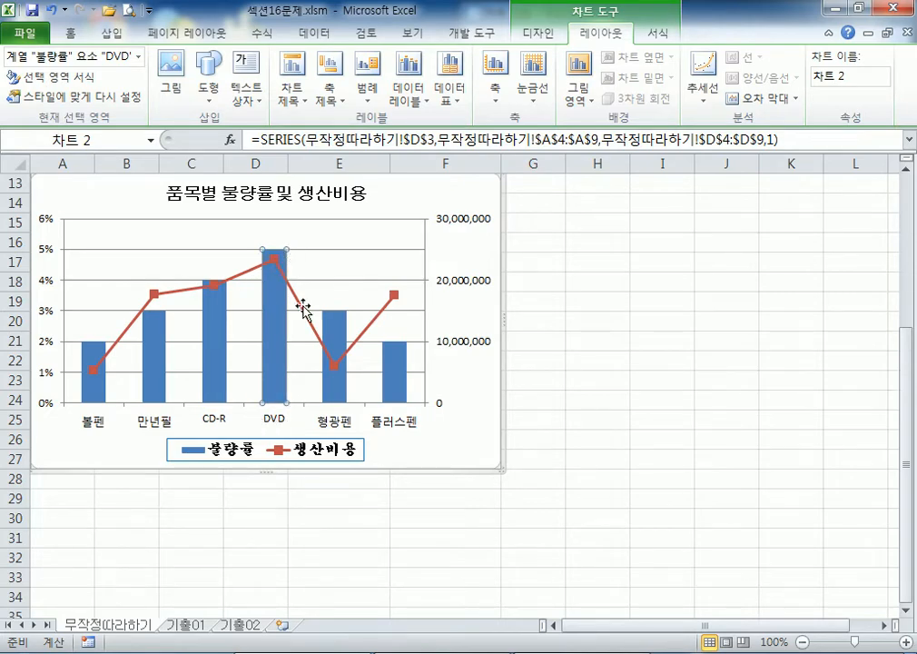
{"action": "left_click", "coordinate": [408, 87]}
{"action": "left_click", "coordinate": [471, 315]}
{"action": "mouse_move", "coordinate": [276, 269]}
{"action": "mouse_move", "coordinate": [270, 333]}
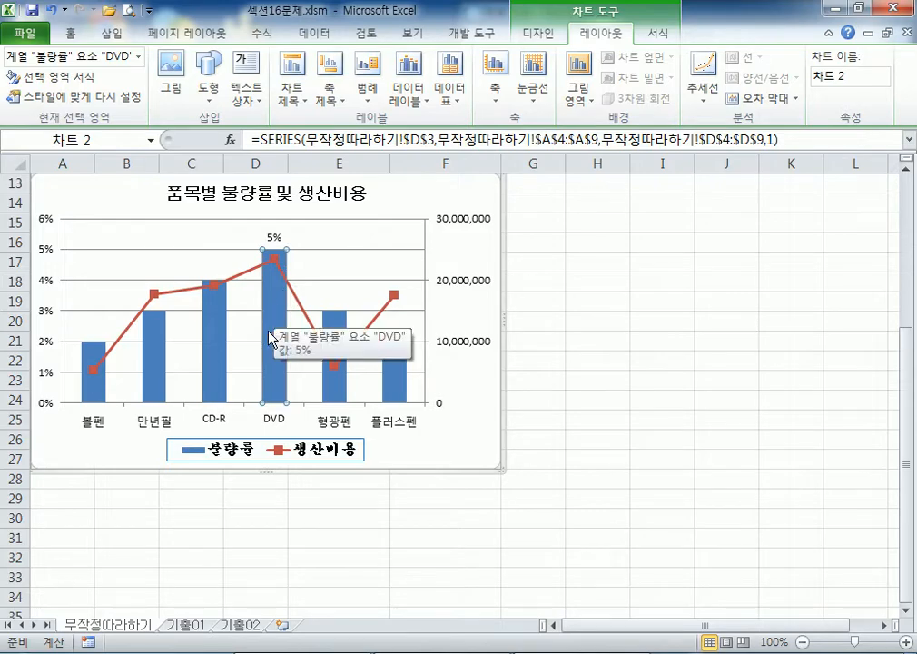
Step: Select the entire 불량률 series and view its data label placement options without applying any
{"action": "left_click", "coordinate": [405, 196]}
{"action": "left_click", "coordinate": [219, 338]}
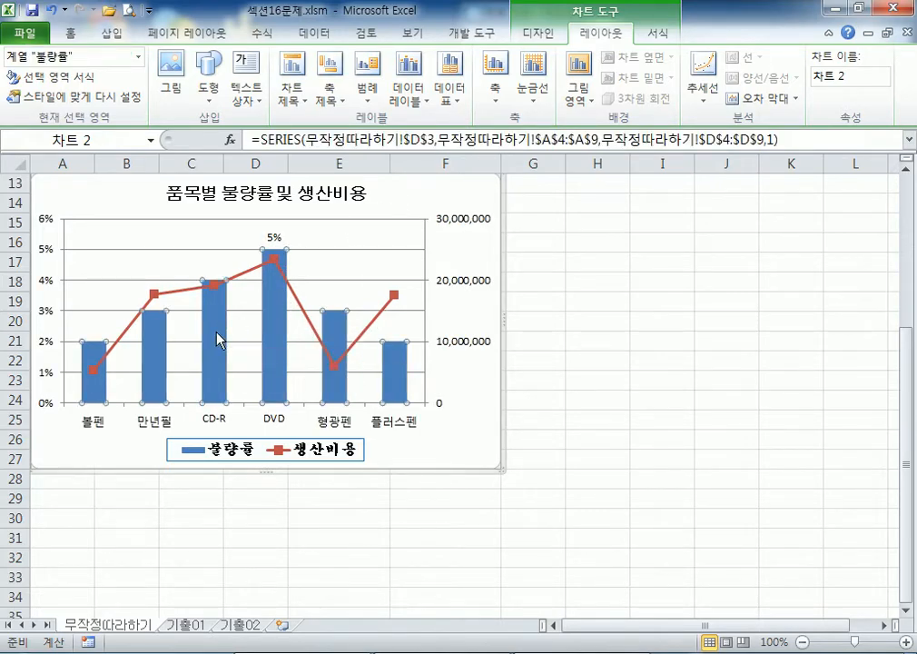
{"action": "left_click", "coordinate": [407, 100]}
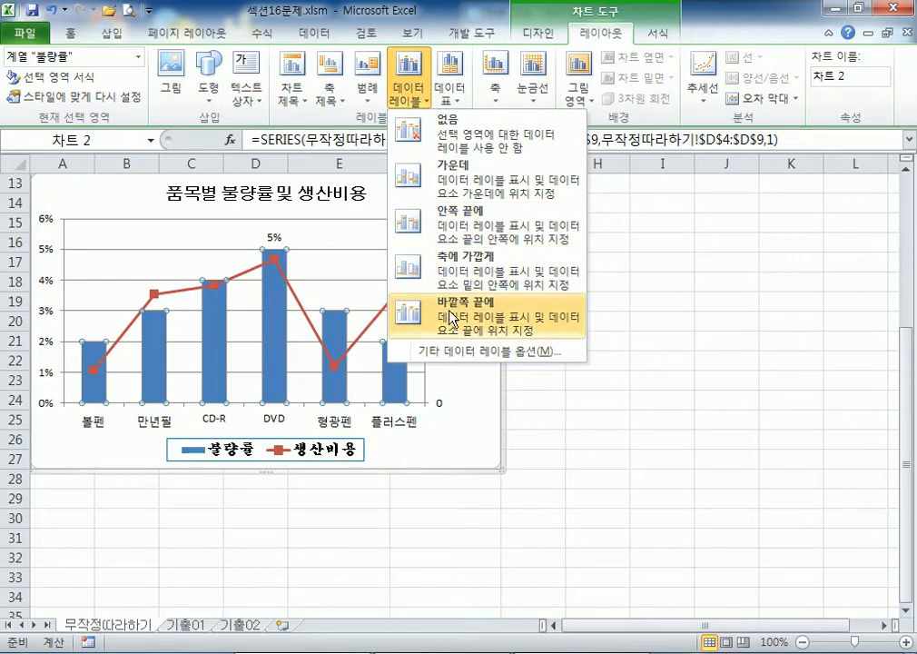
{"action": "key", "text": "Escape"}
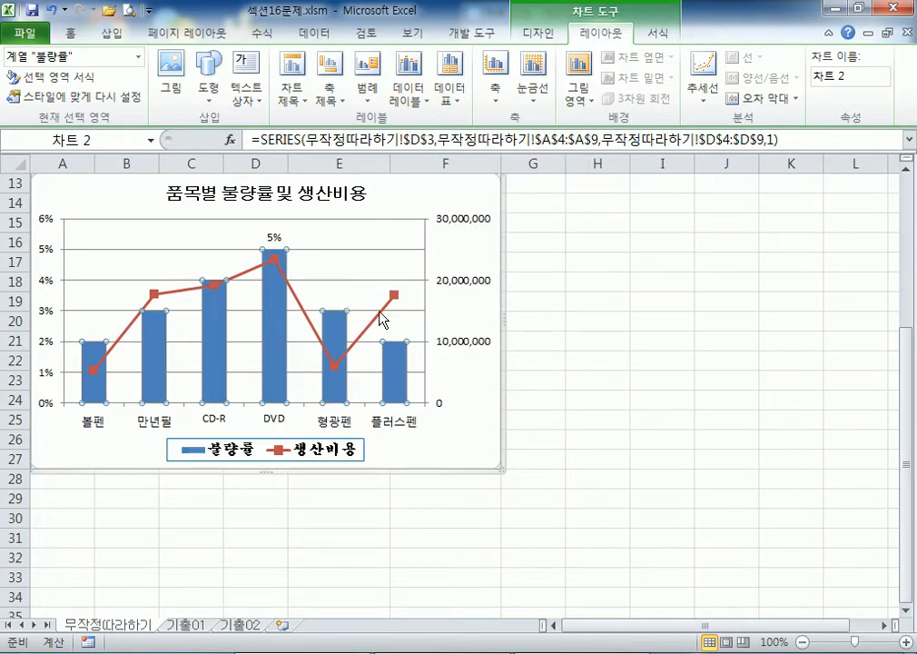
Step: Add outside-end (바깥쪽 끝에) data labels to all columns of the 불량률 series
{"action": "left_click", "coordinate": [407, 100]}
{"action": "left_click", "coordinate": [418, 128]}
{"action": "left_click", "coordinate": [402, 101]}
{"action": "left_click", "coordinate": [413, 307]}
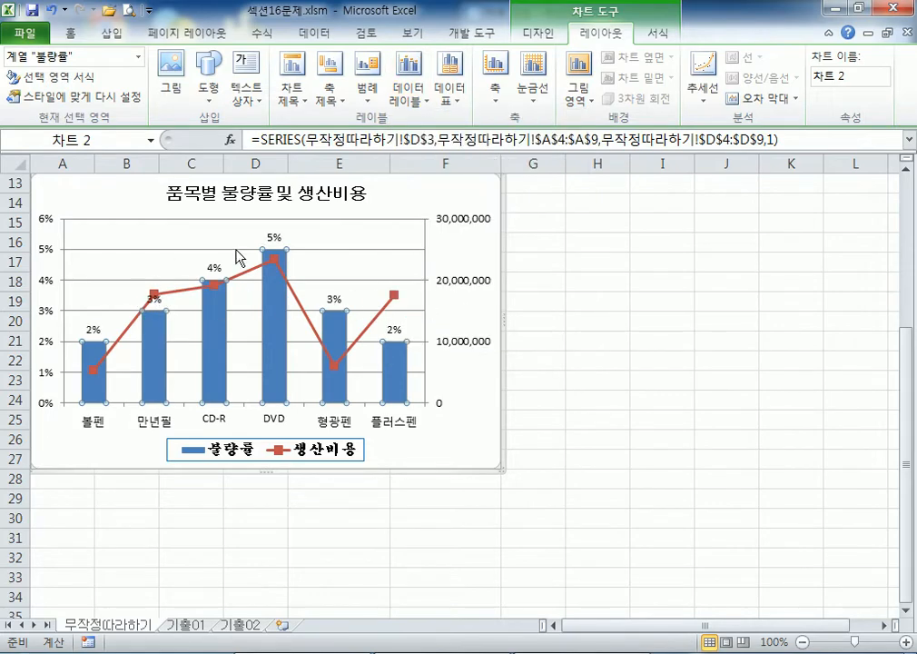
{"action": "left_click", "coordinate": [269, 317]}
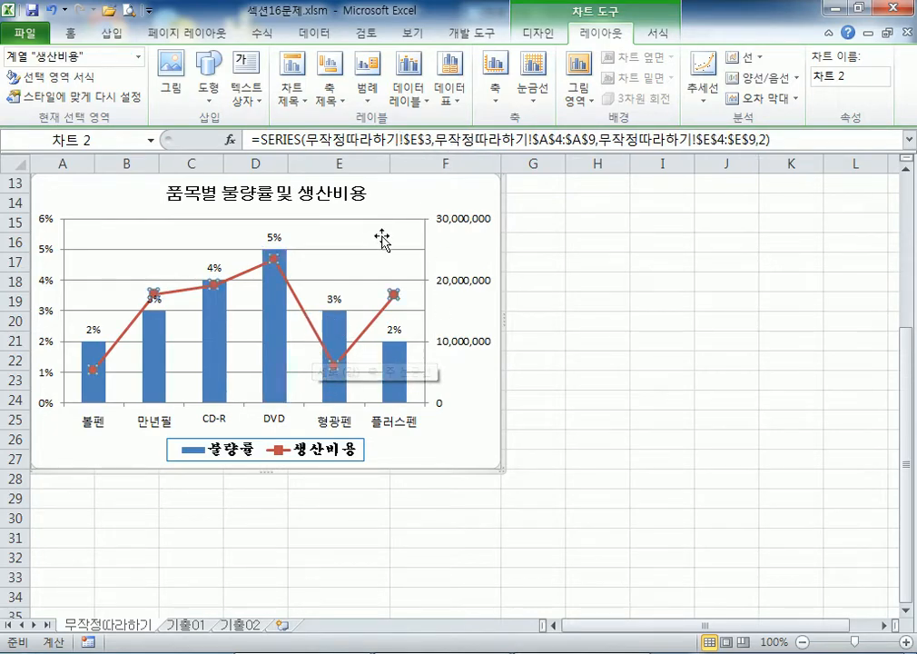
{"action": "key", "text": "Escape"}
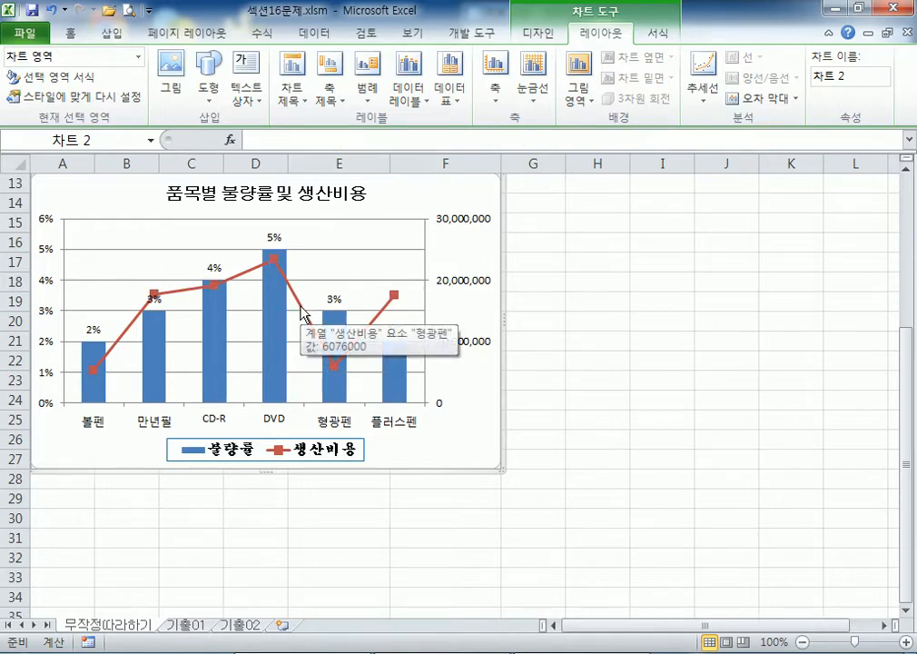
Step: Set the width of the 생산비용 series line to 3.5 pt in its line style settings
{"action": "double_click", "coordinate": [302, 314]}
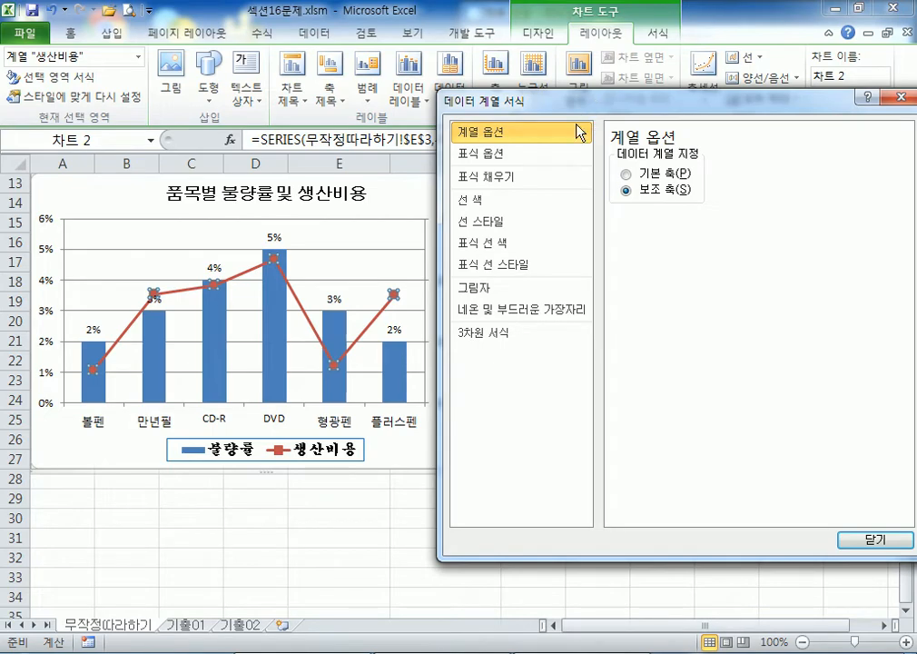
{"action": "left_click", "coordinate": [479, 227]}
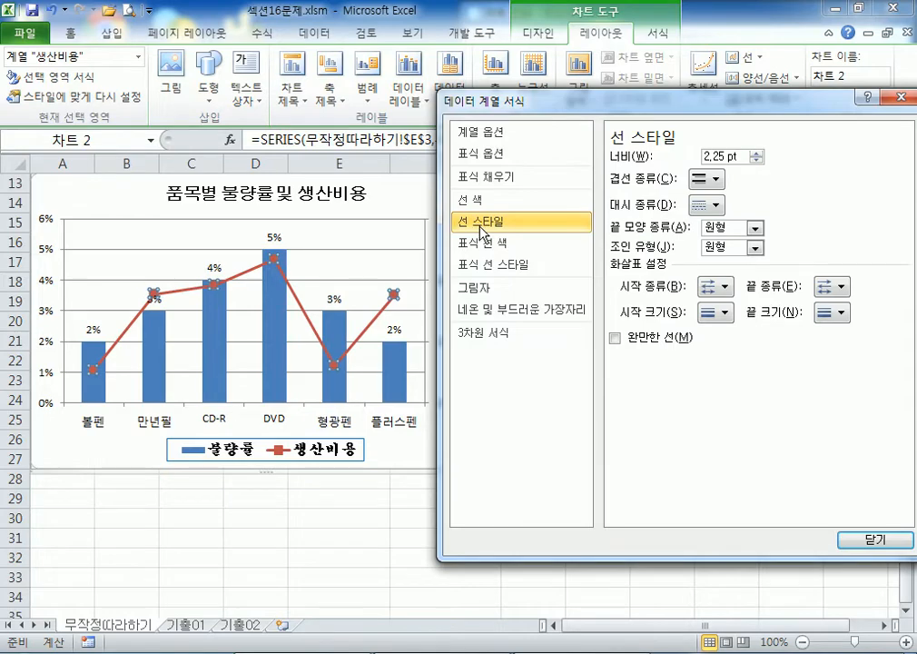
{"action": "left_click", "coordinate": [757, 156]}
{"action": "left_click", "coordinate": [756, 156]}
{"action": "left_click", "coordinate": [756, 156]}
{"action": "left_click", "coordinate": [756, 156]}
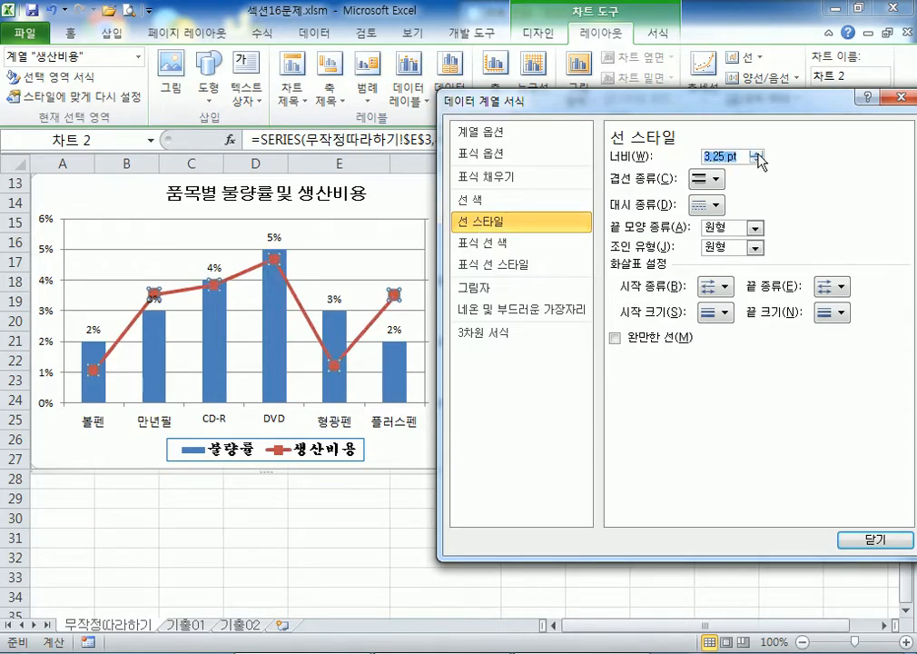
{"action": "left_click", "coordinate": [900, 96]}
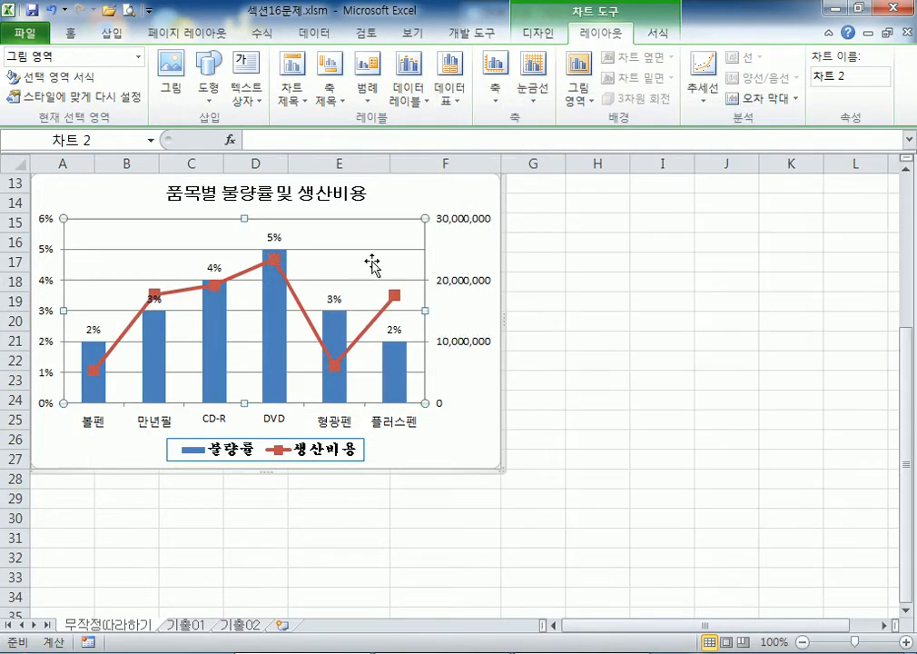
{"action": "left_click", "coordinate": [298, 309]}
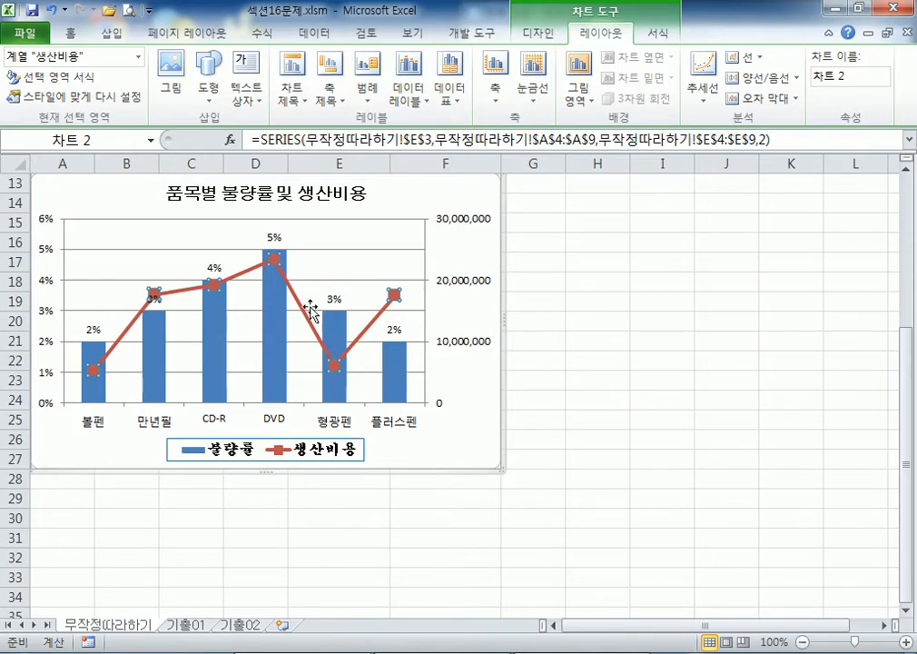
{"action": "left_click", "coordinate": [658, 35]}
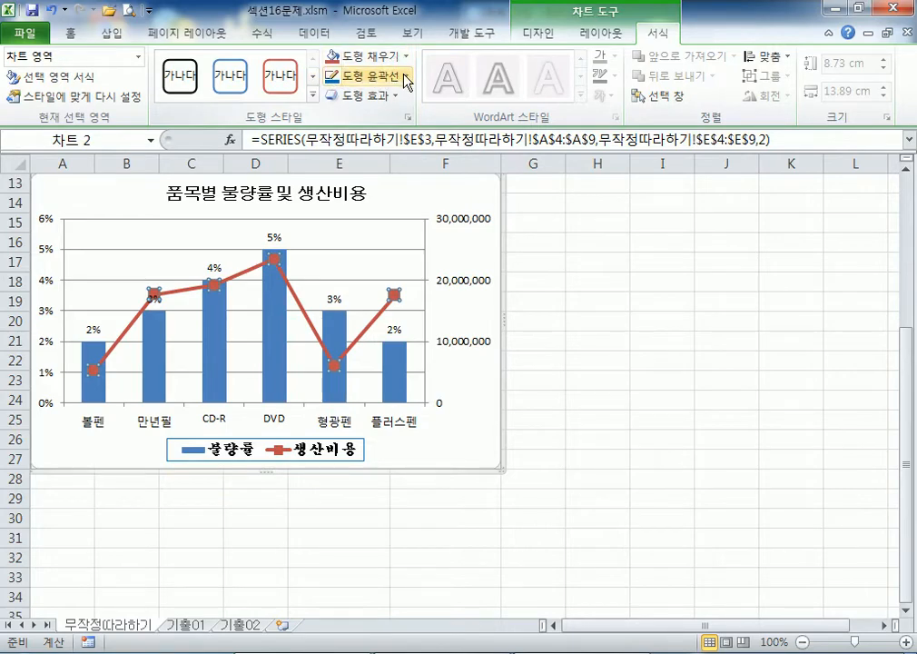
{"action": "left_click", "coordinate": [601, 34]}
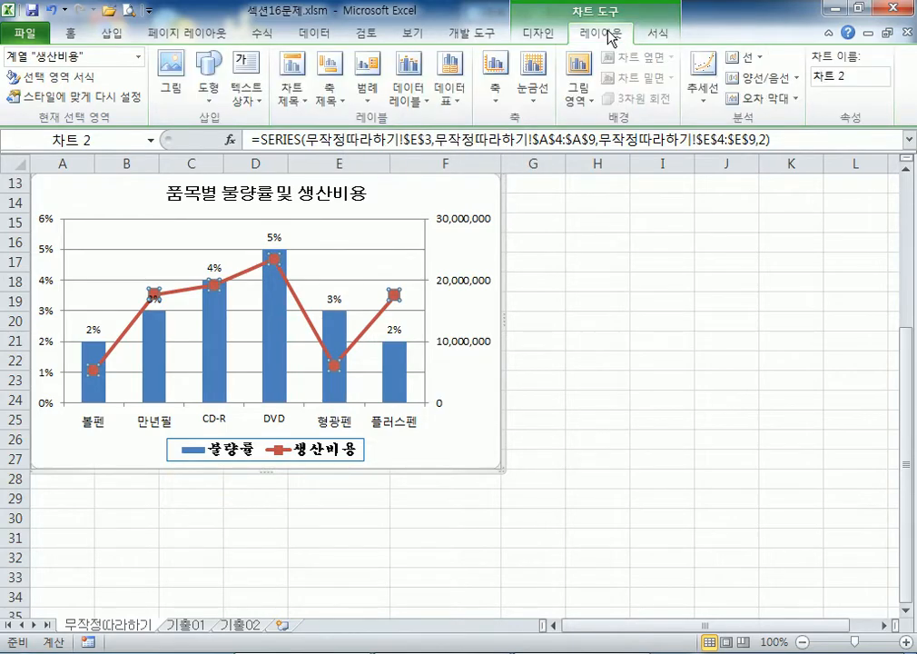
{"action": "left_click", "coordinate": [440, 240]}
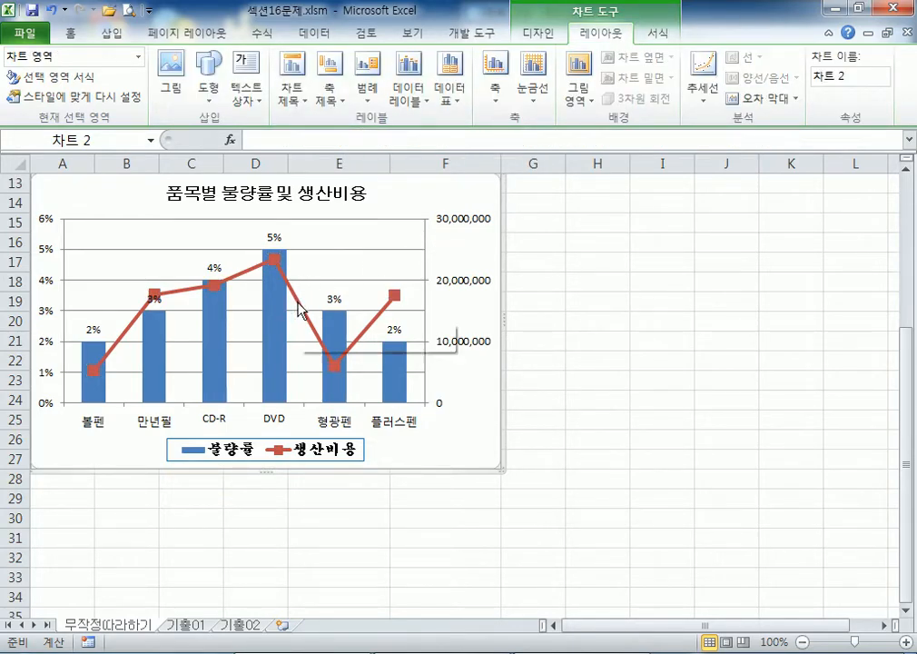
Step: Increase the line width of the 생산비용 series to 4 pt
{"action": "double_click", "coordinate": [297, 301]}
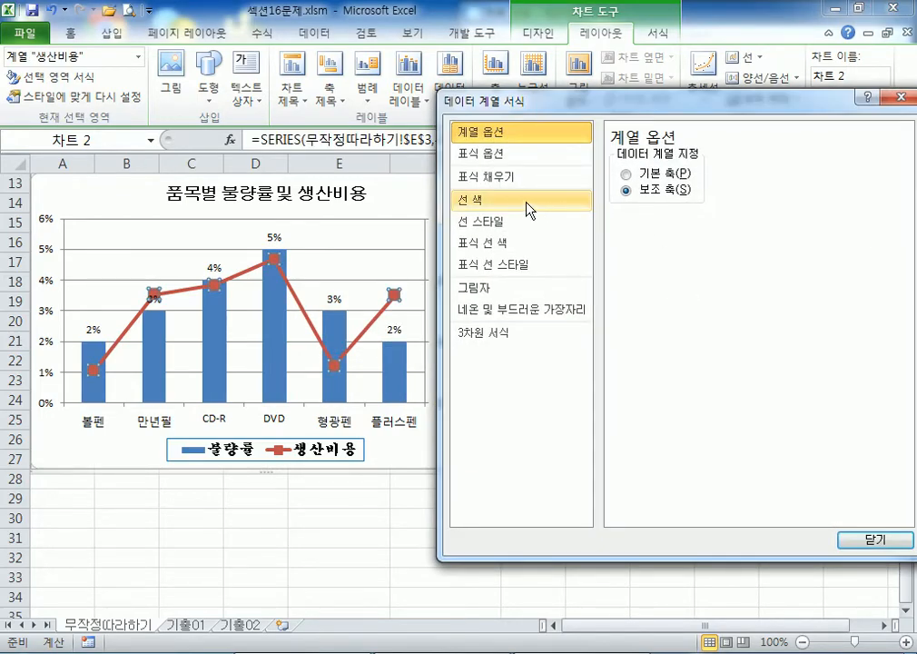
{"action": "left_click", "coordinate": [504, 221]}
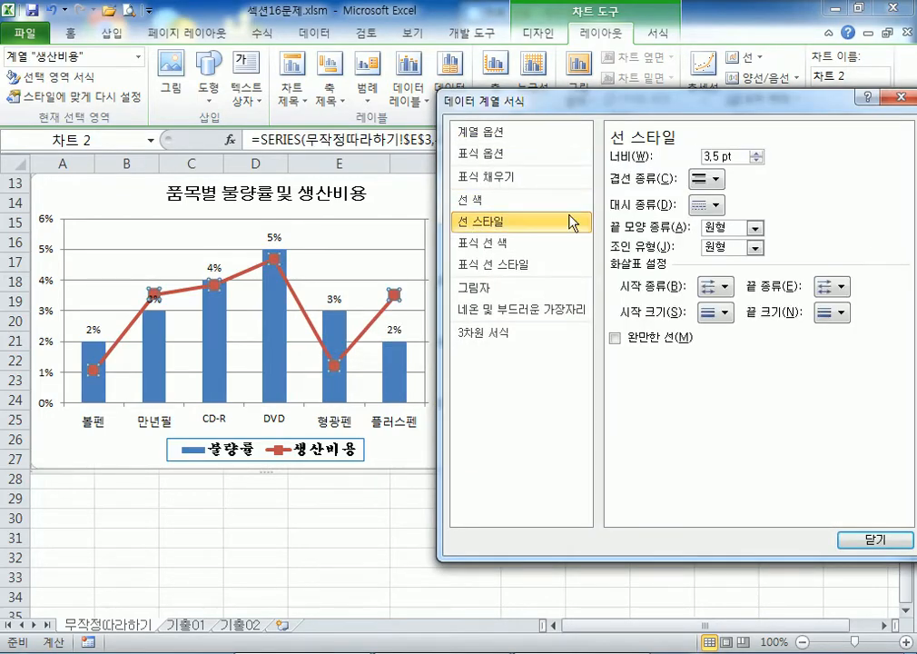
{"action": "left_click", "coordinate": [755, 155]}
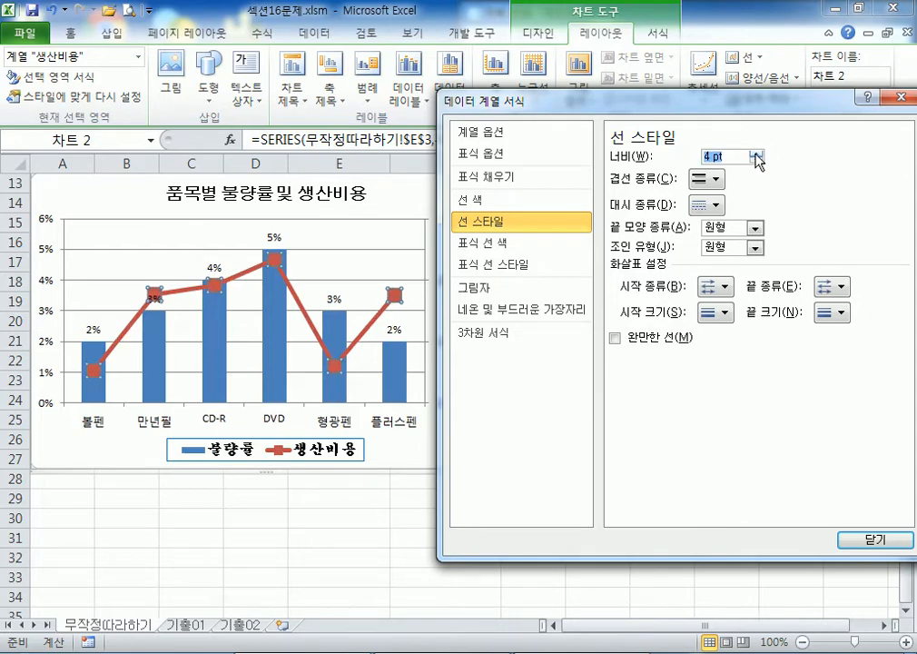
{"action": "left_click", "coordinate": [756, 155]}
Step: Reset the 생산비용 line colour to automatic (자동) and make it a solid line (실선) in standard orange
{"action": "left_click", "coordinate": [468, 201]}
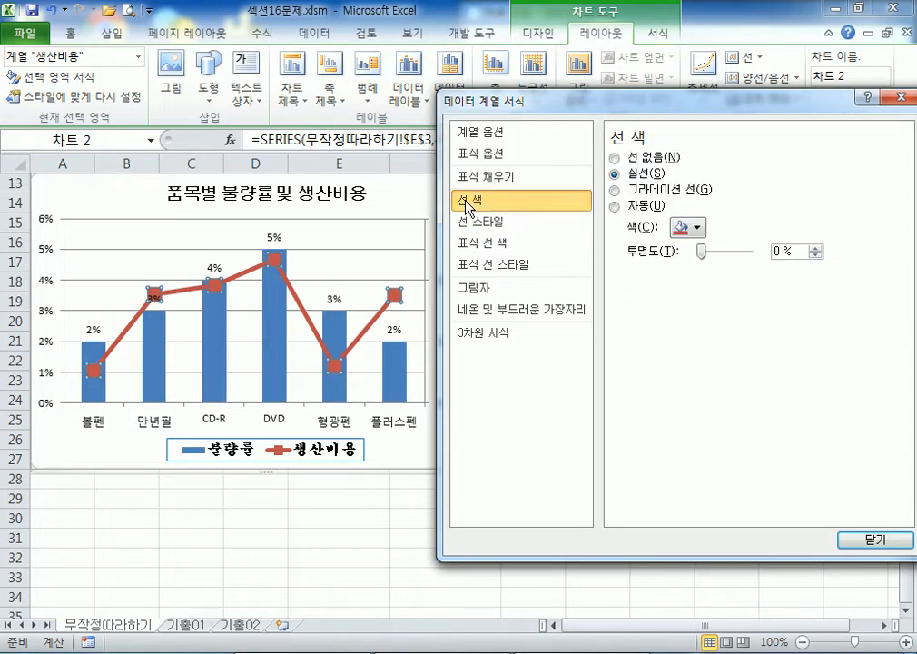
{"action": "left_click", "coordinate": [616, 207]}
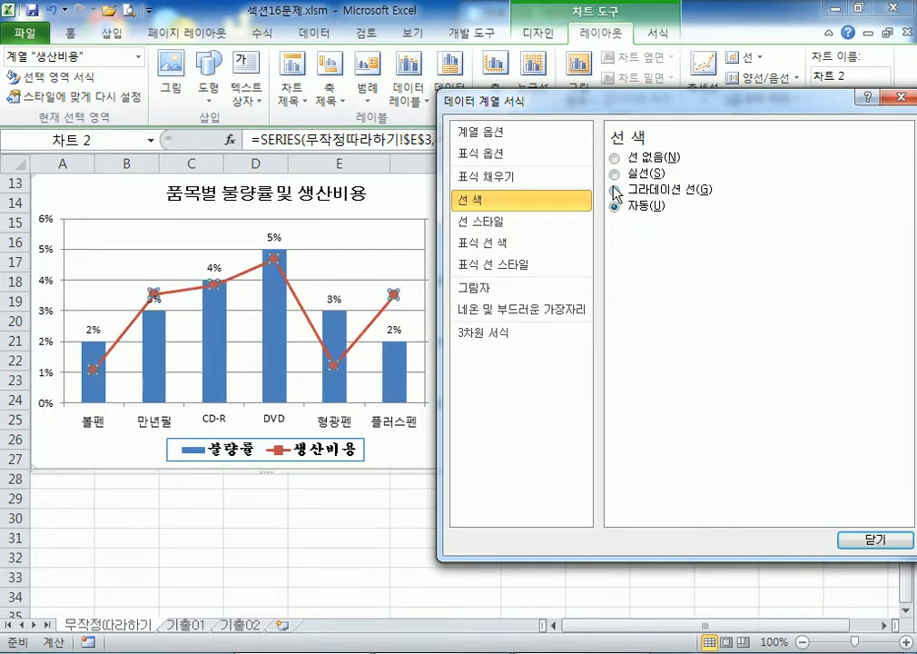
{"action": "left_click", "coordinate": [616, 174]}
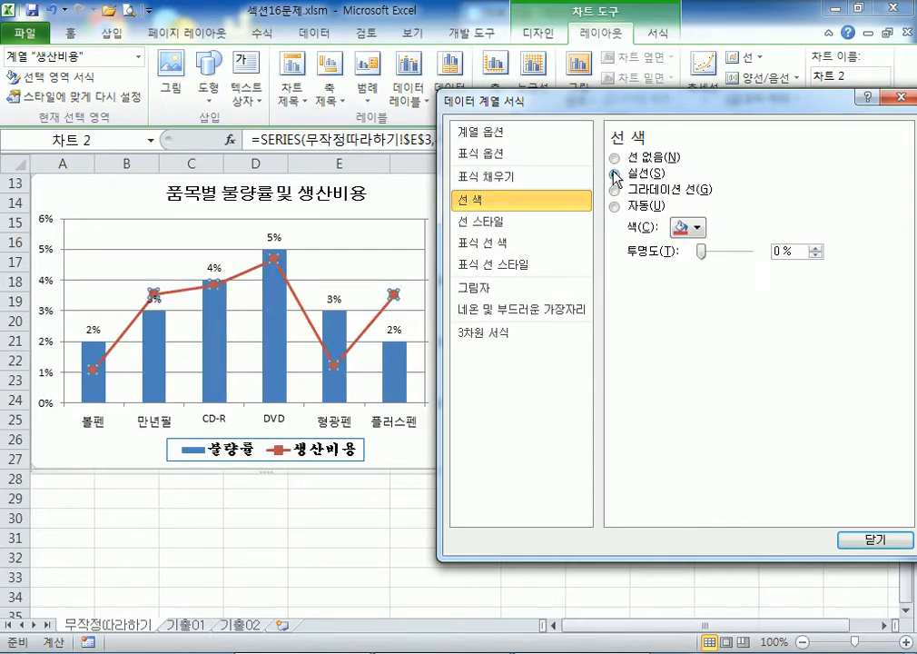
{"action": "left_click", "coordinate": [697, 228]}
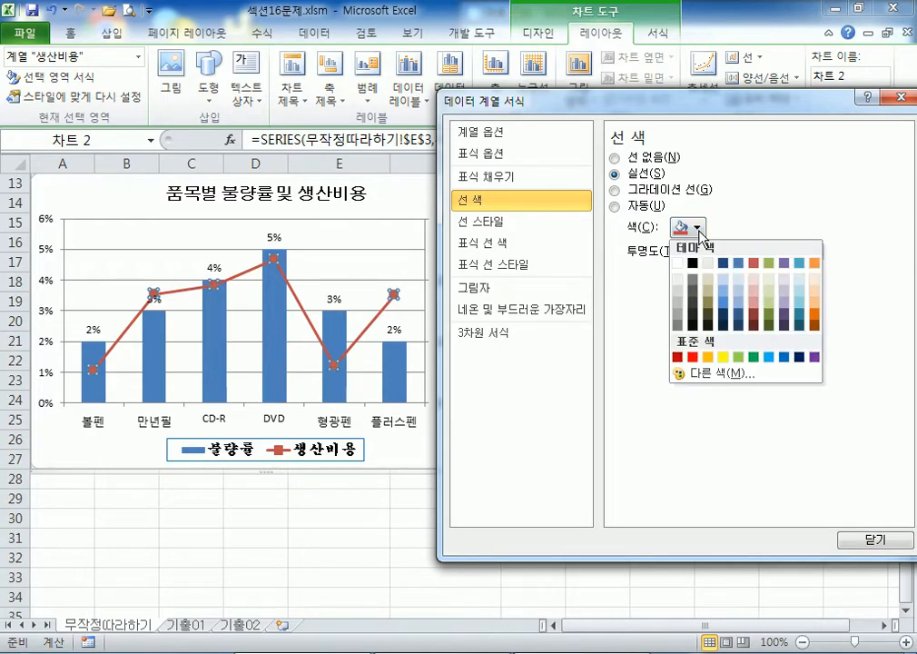
{"action": "left_click", "coordinate": [709, 359]}
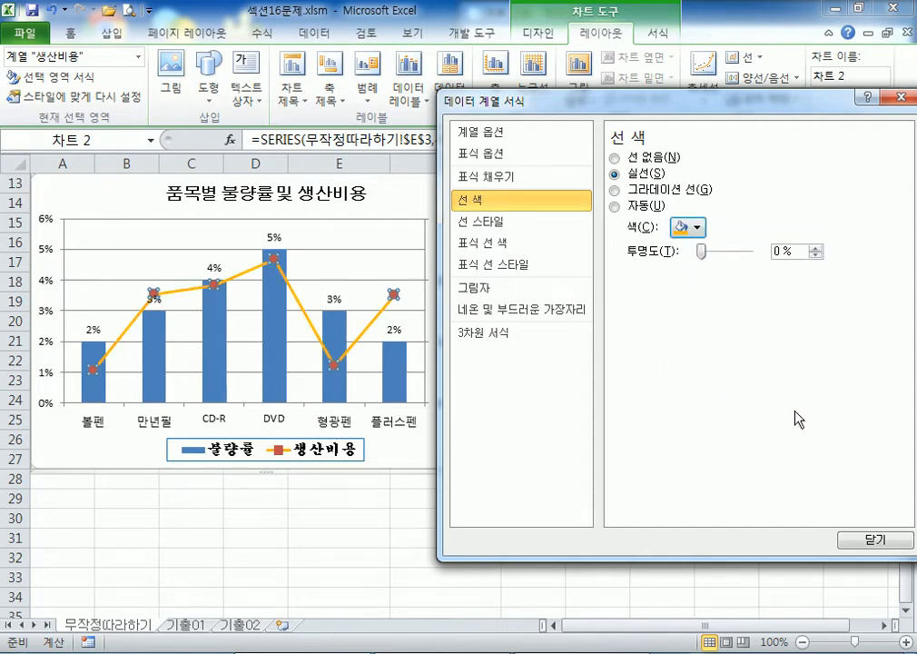
Step: Set the width of the orange 생산비용 line to 4 pt
{"action": "left_click", "coordinate": [502, 223]}
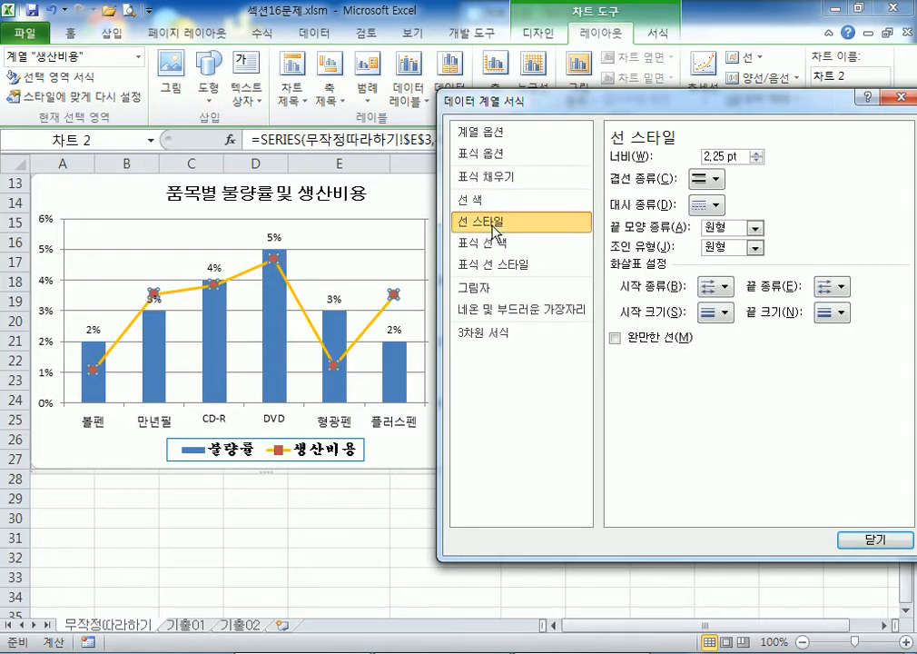
{"action": "left_click", "coordinate": [756, 153]}
{"action": "left_click", "coordinate": [755, 152]}
{"action": "left_click", "coordinate": [756, 153]}
{"action": "left_click", "coordinate": [755, 152]}
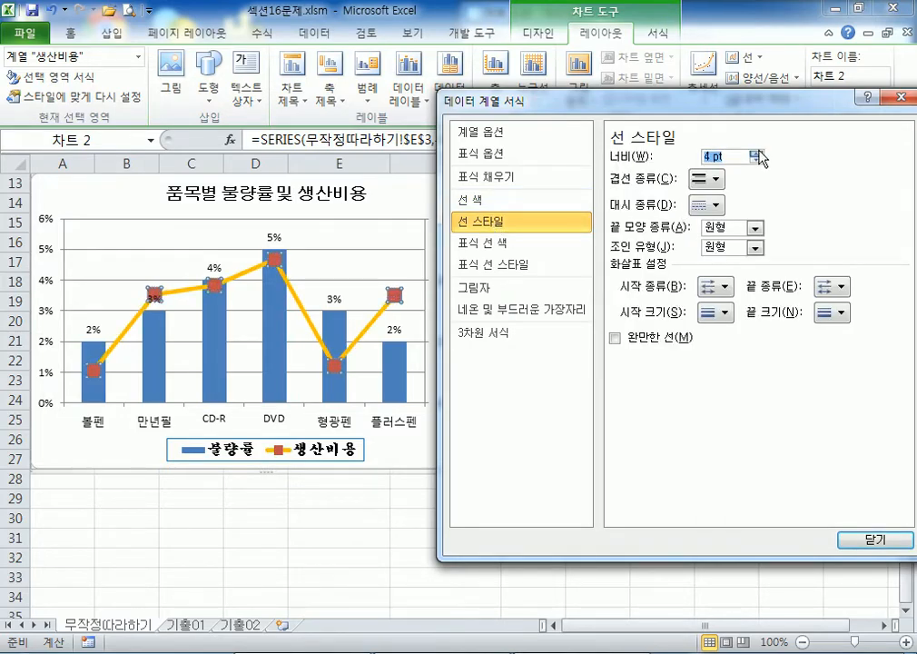
Step: Choose standard orange again for the 생산비용 line and turn on the smoothed line option (완만한 선)
{"action": "left_click", "coordinate": [495, 201]}
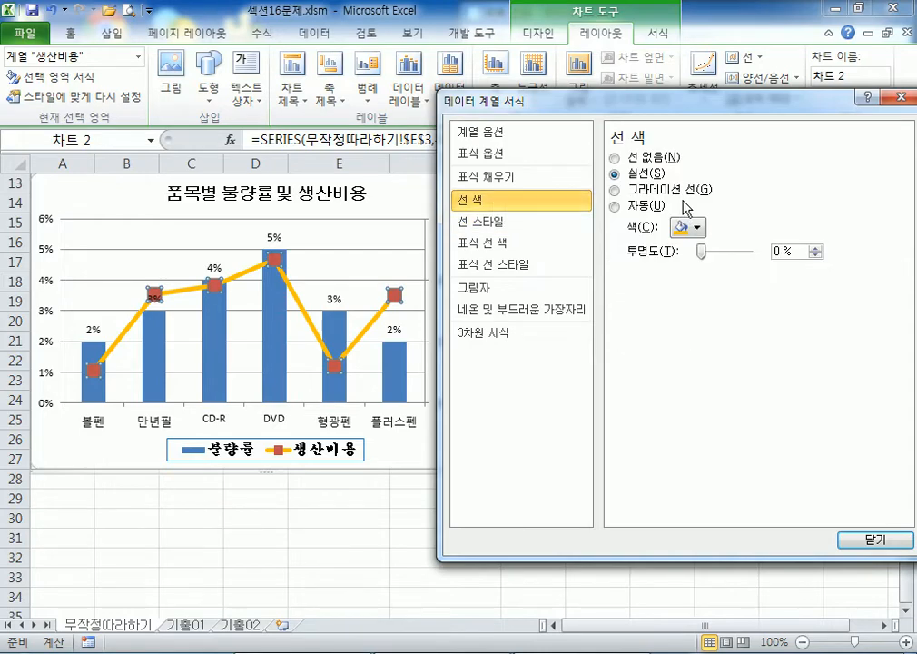
{"action": "left_click", "coordinate": [690, 228]}
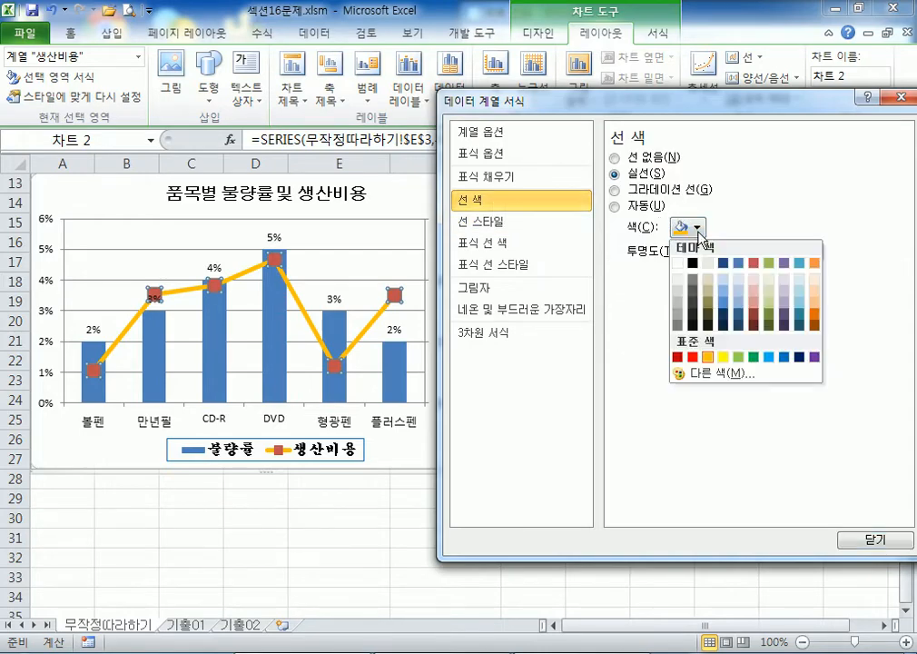
{"action": "left_click", "coordinate": [709, 358]}
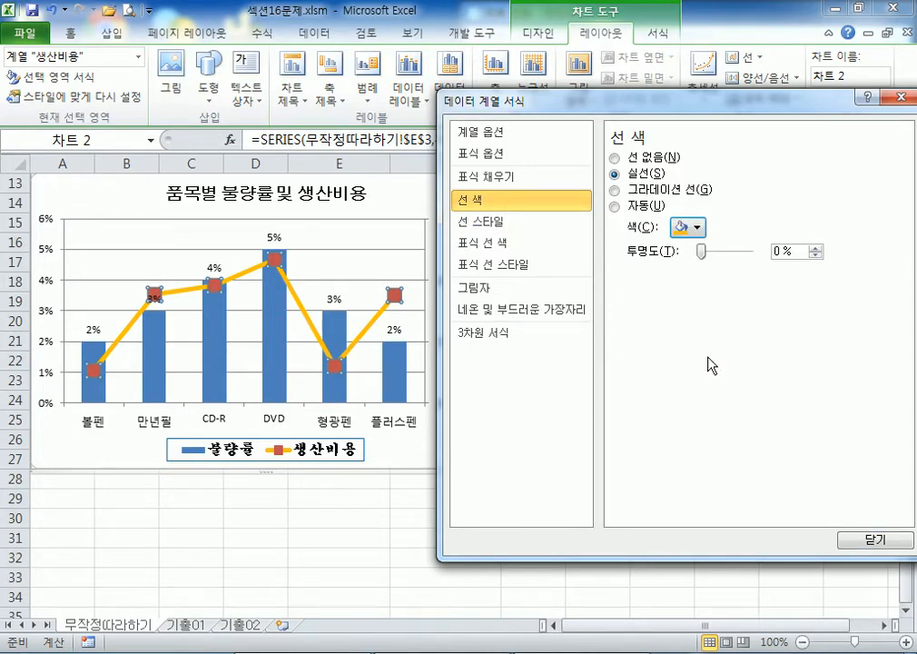
{"action": "left_click", "coordinate": [497, 228]}
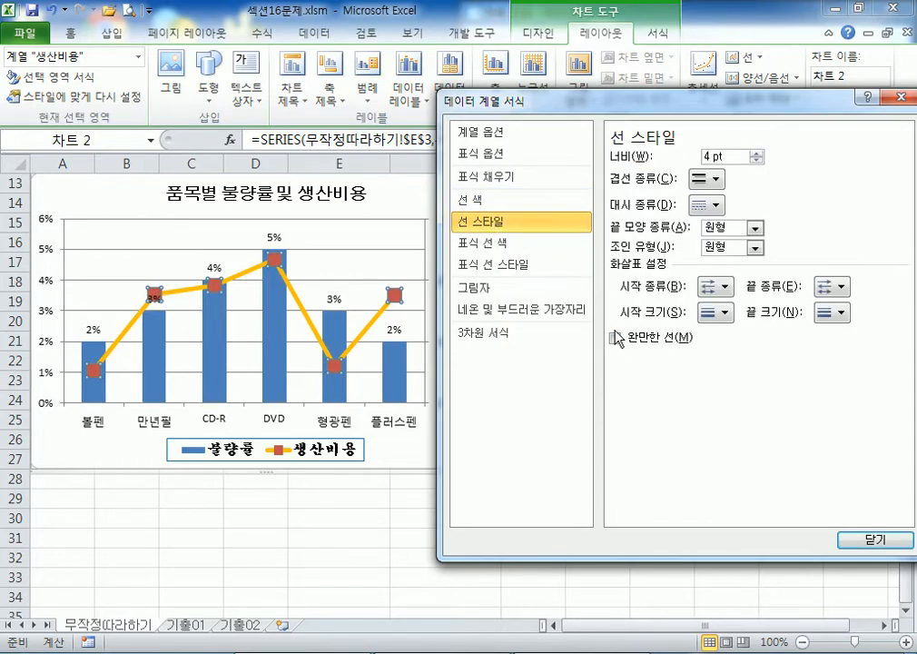
{"action": "left_click", "coordinate": [613, 337]}
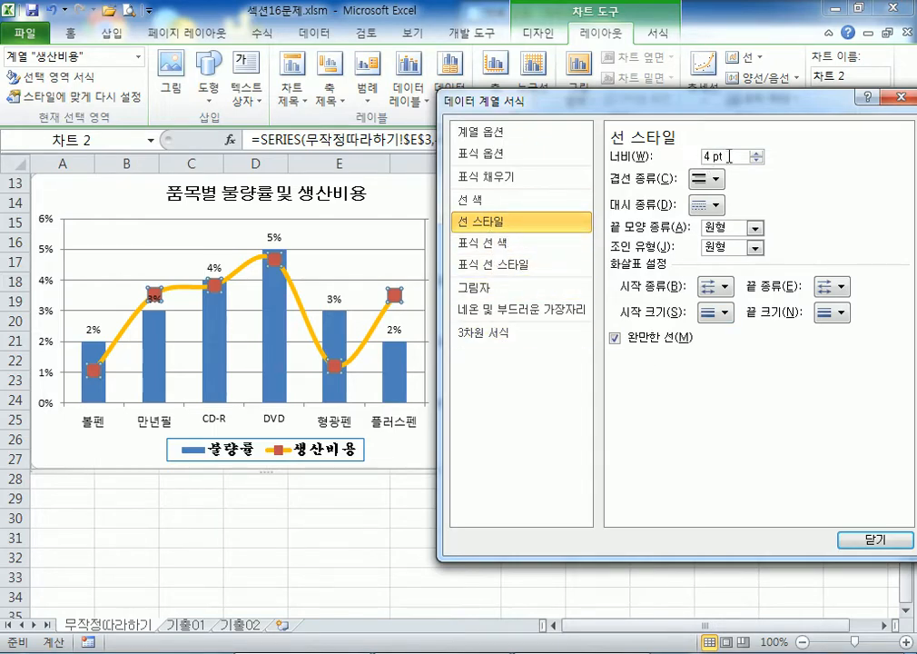
Step: Reapply standard orange to the 생산비용 line and recheck its smoothed line option
{"action": "left_click", "coordinate": [495, 200]}
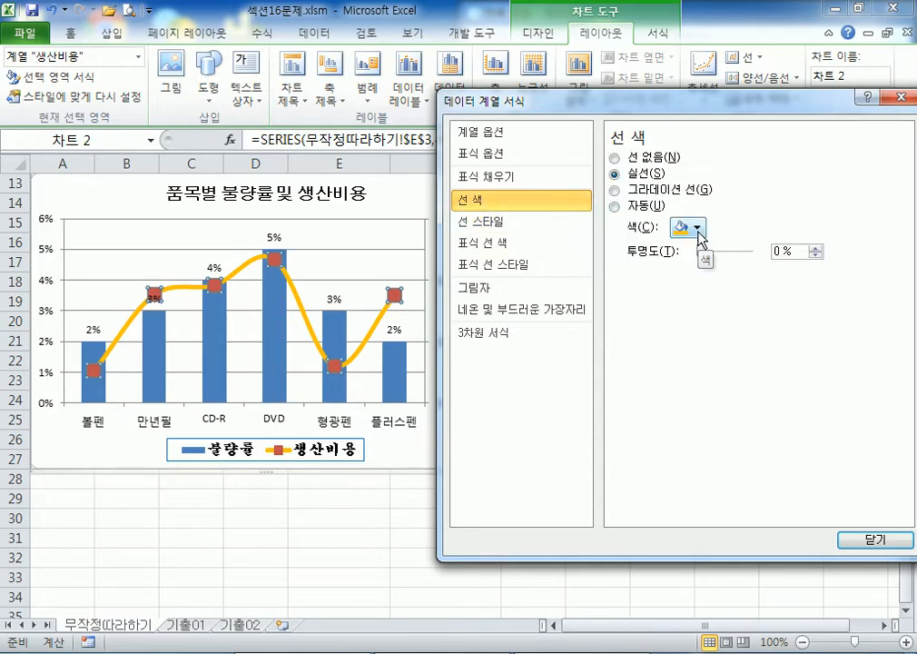
{"action": "left_click", "coordinate": [697, 228]}
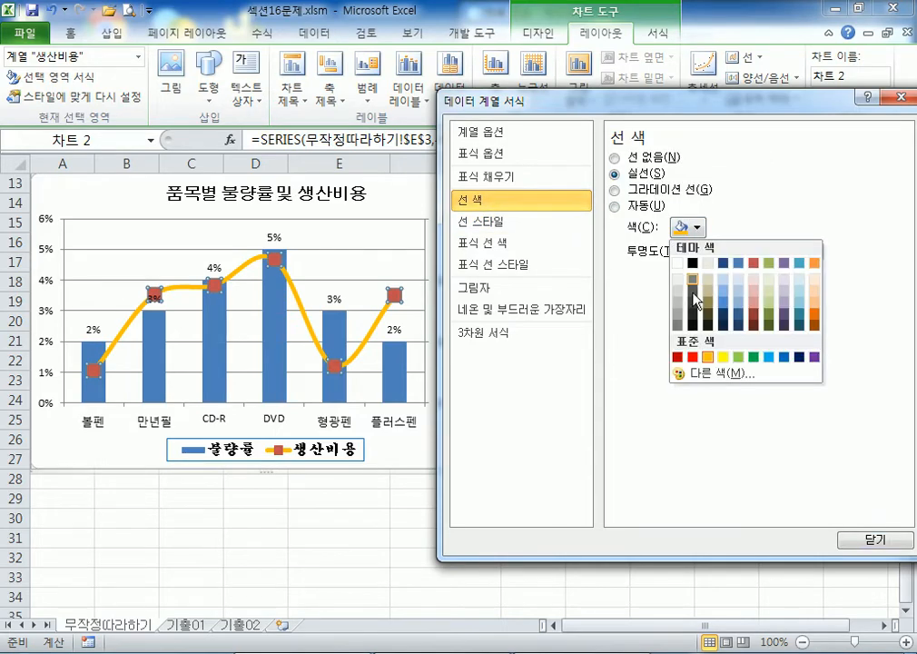
{"action": "left_click", "coordinate": [710, 357]}
{"action": "left_click", "coordinate": [498, 224]}
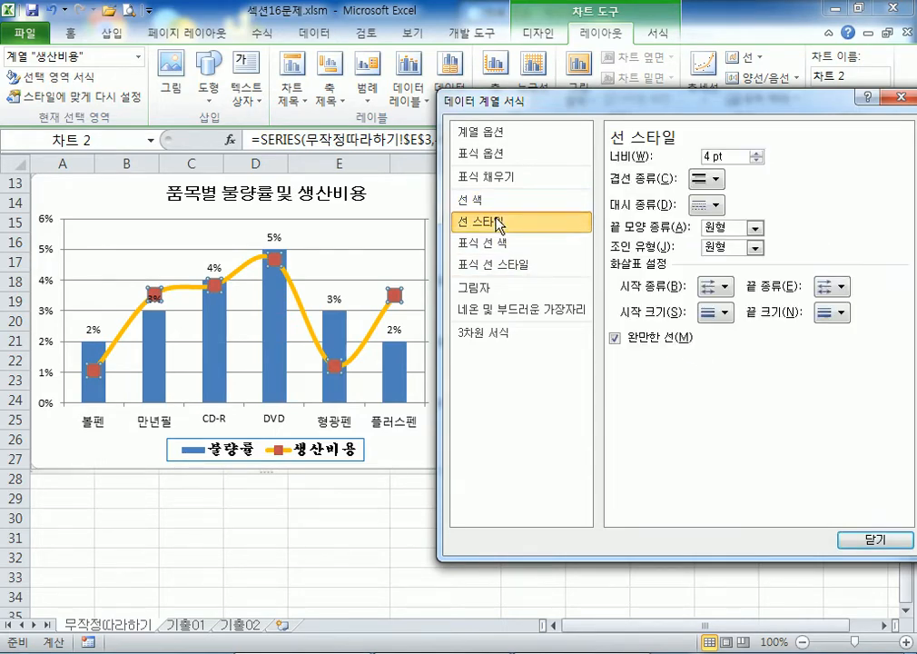
{"action": "left_click", "coordinate": [633, 343]}
{"action": "left_click", "coordinate": [633, 343]}
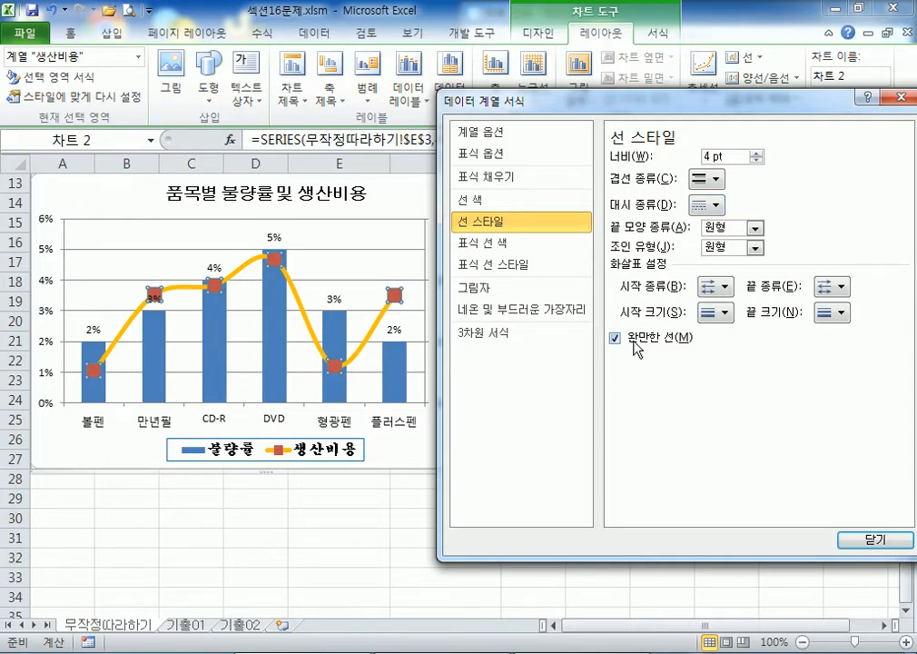
Step: Reset the 생산비용 line colour to automatic (자동) and set the line width to 4 pt
{"action": "left_click", "coordinate": [490, 200]}
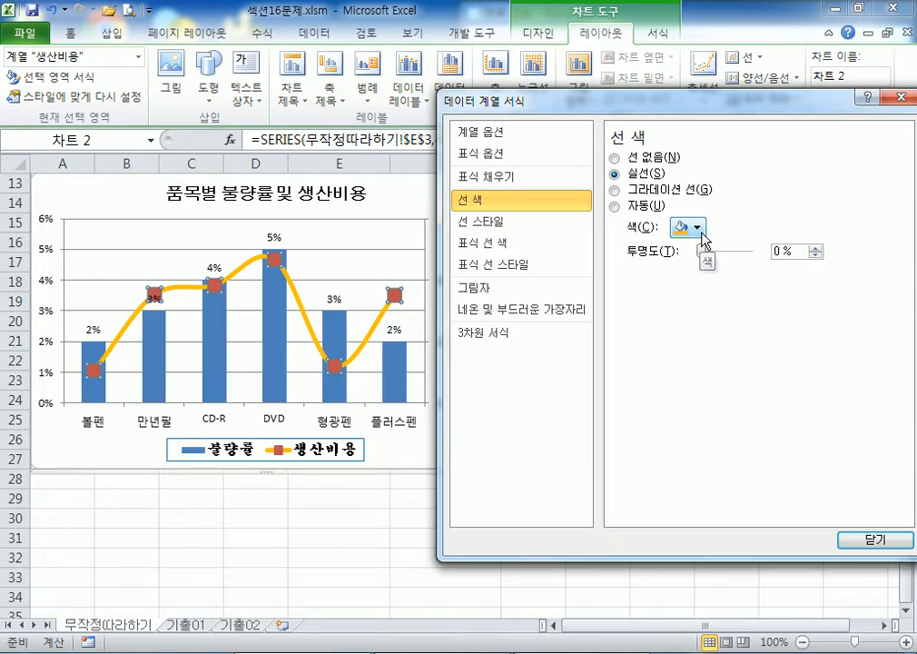
{"action": "left_click", "coordinate": [616, 207]}
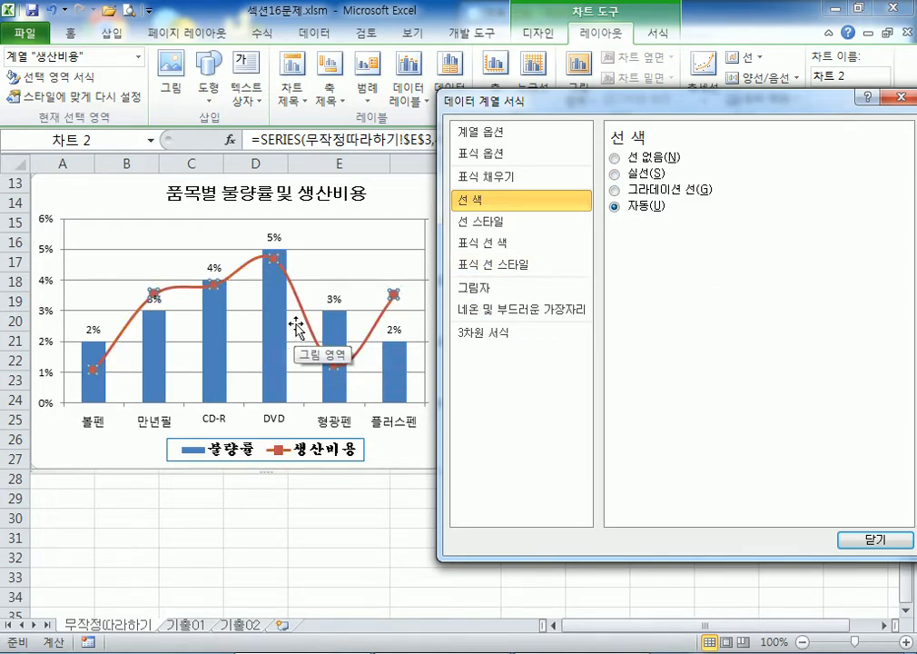
{"action": "left_click", "coordinate": [490, 221]}
{"action": "left_click", "coordinate": [755, 154]}
{"action": "left_click", "coordinate": [756, 153]}
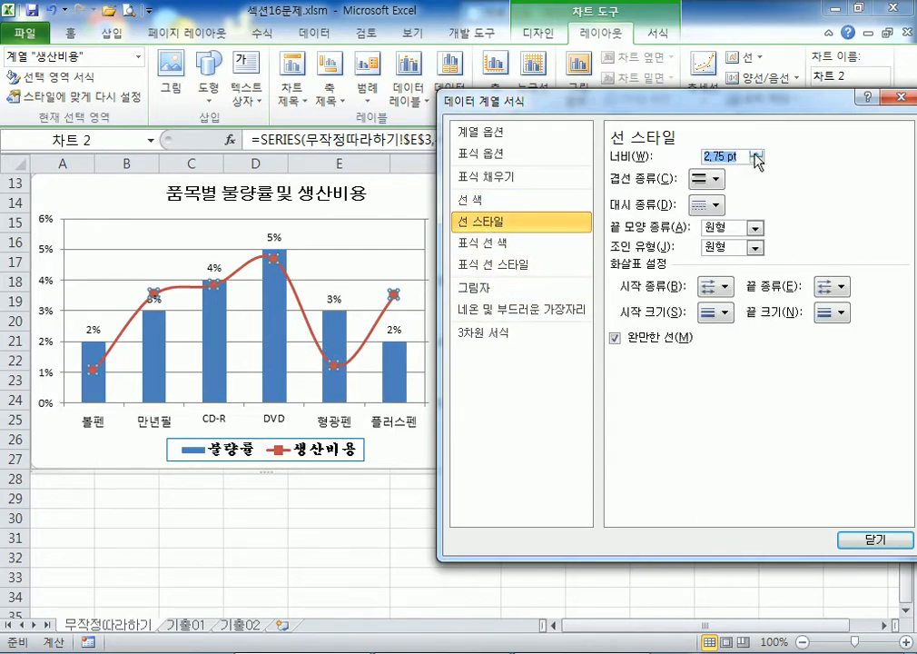
{"action": "left_click", "coordinate": [756, 153]}
{"action": "left_click", "coordinate": [756, 154]}
{"action": "left_click", "coordinate": [756, 154]}
{"action": "left_click", "coordinate": [755, 154]}
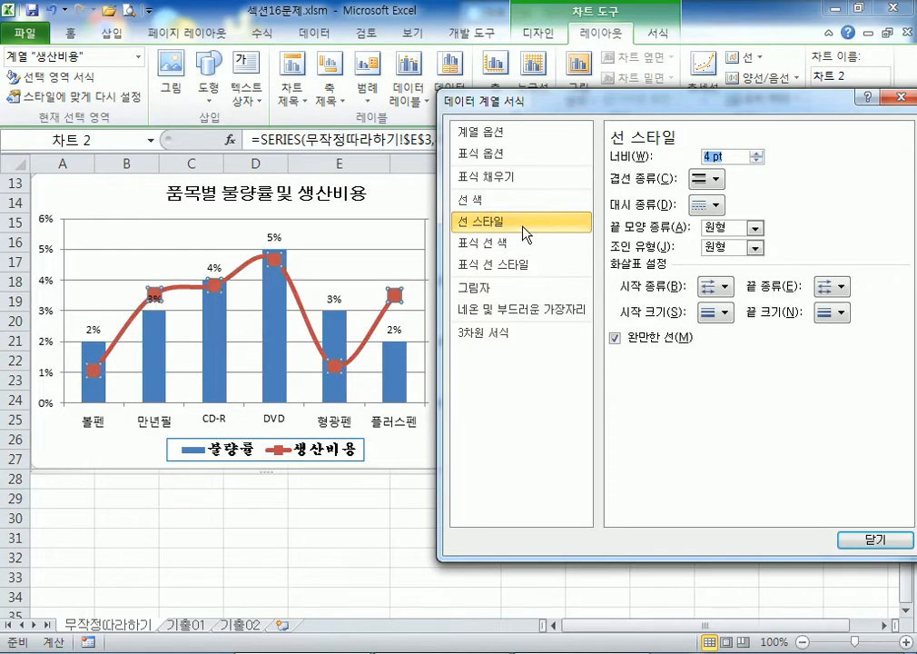
Step: Set the colour of the 생산비용 line to standard orange as a solid line (실선)
{"action": "left_click", "coordinate": [477, 202]}
{"action": "left_click", "coordinate": [696, 228]}
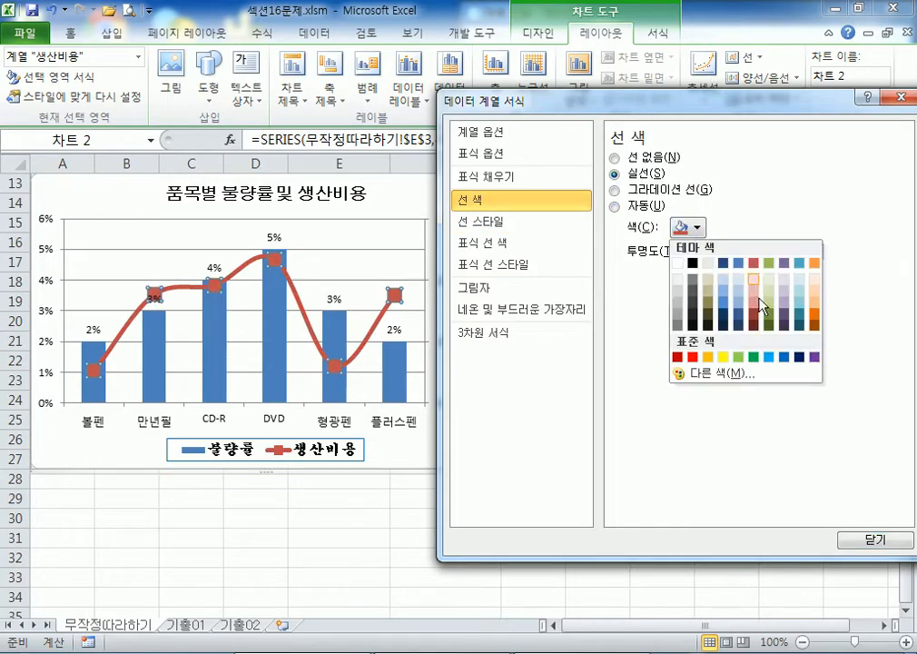
{"action": "left_click", "coordinate": [709, 357]}
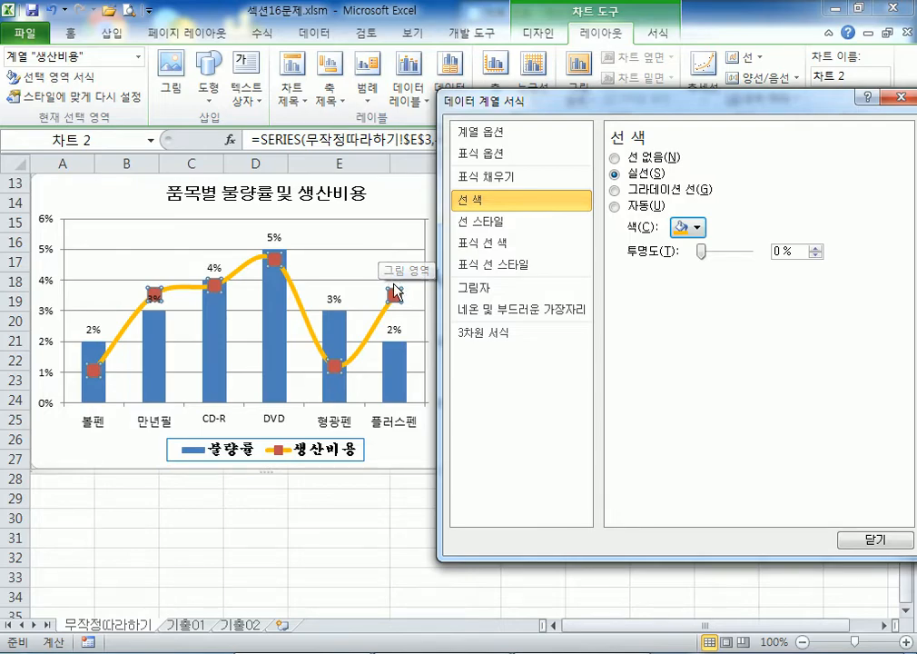
{"action": "left_click", "coordinate": [409, 198]}
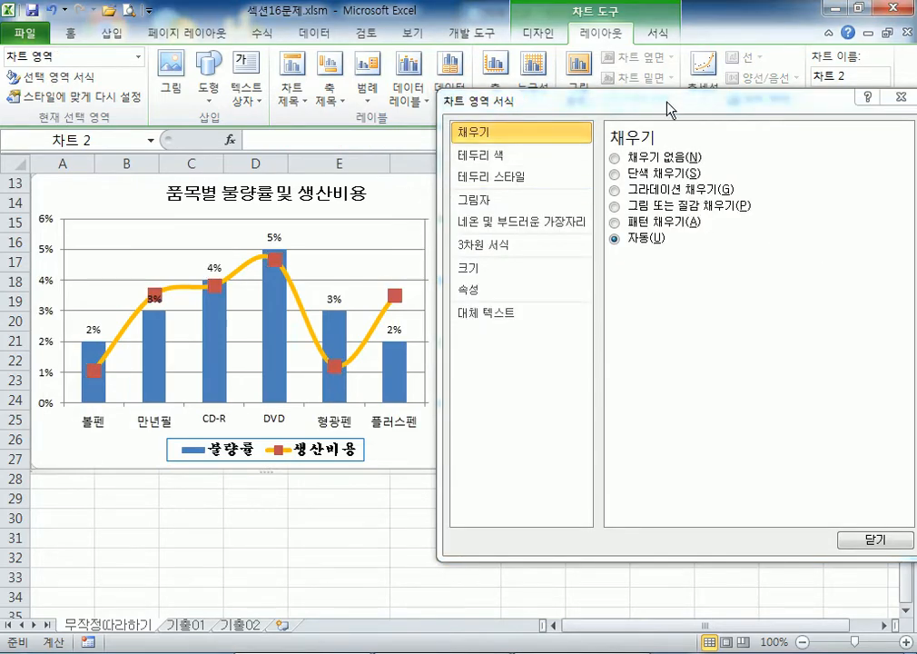
{"action": "left_click_drag", "start_coordinate": [668, 108], "coordinate": [784, 137]}
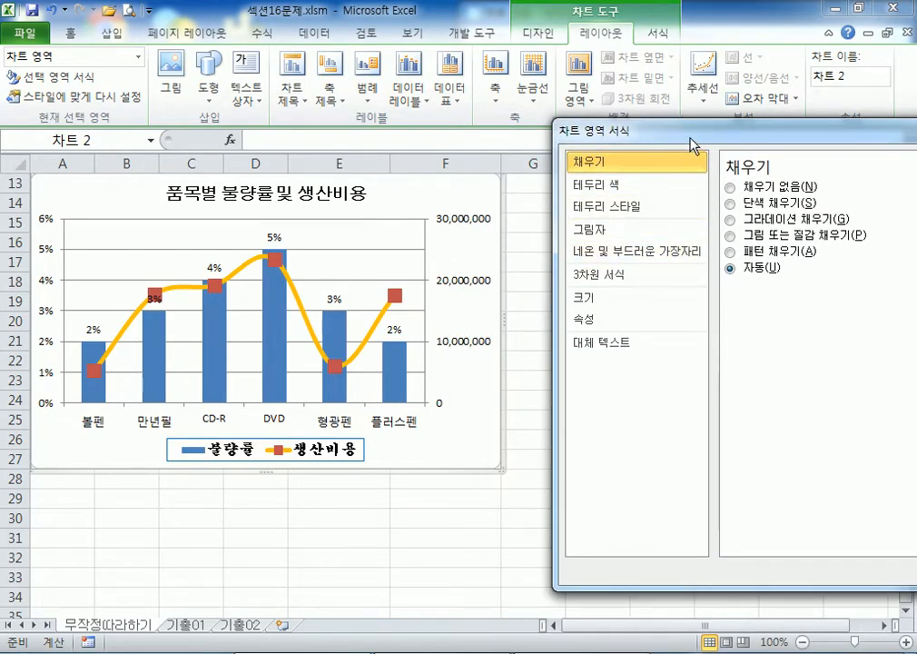
{"action": "left_click", "coordinate": [289, 201]}
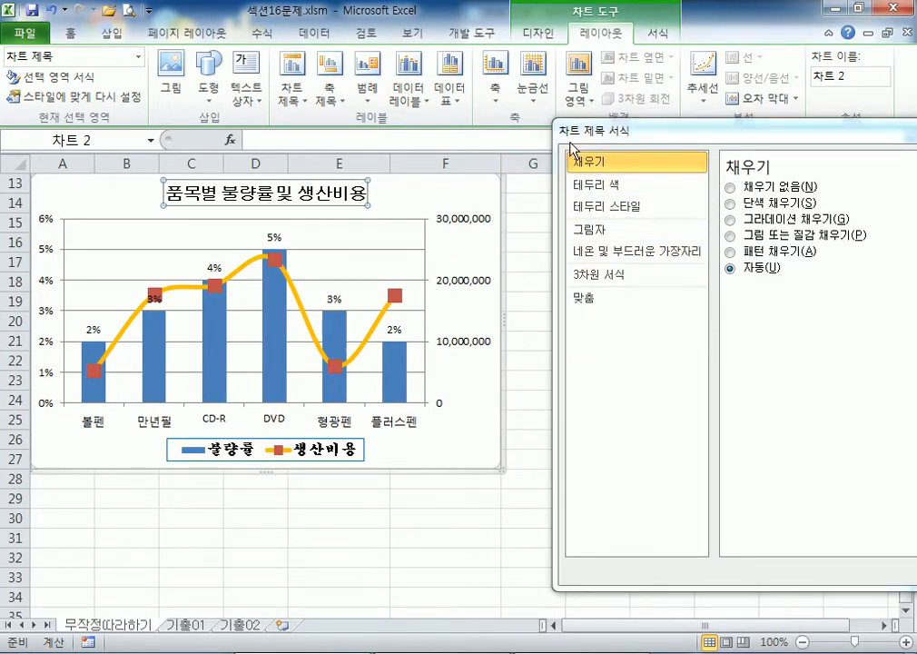
{"action": "left_click", "coordinate": [466, 249]}
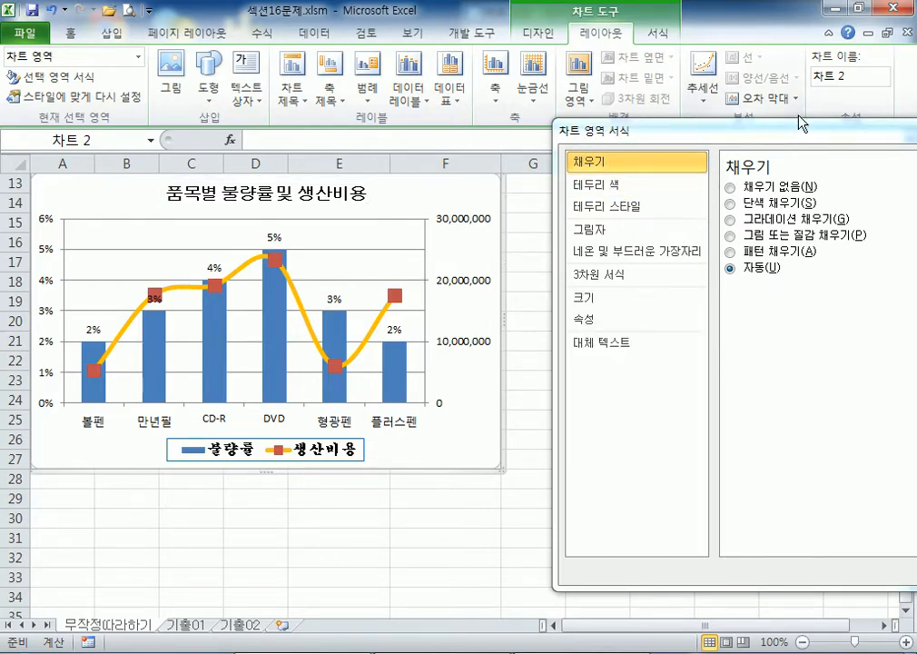
{"action": "left_click_drag", "start_coordinate": [799, 122], "coordinate": [638, 131]}
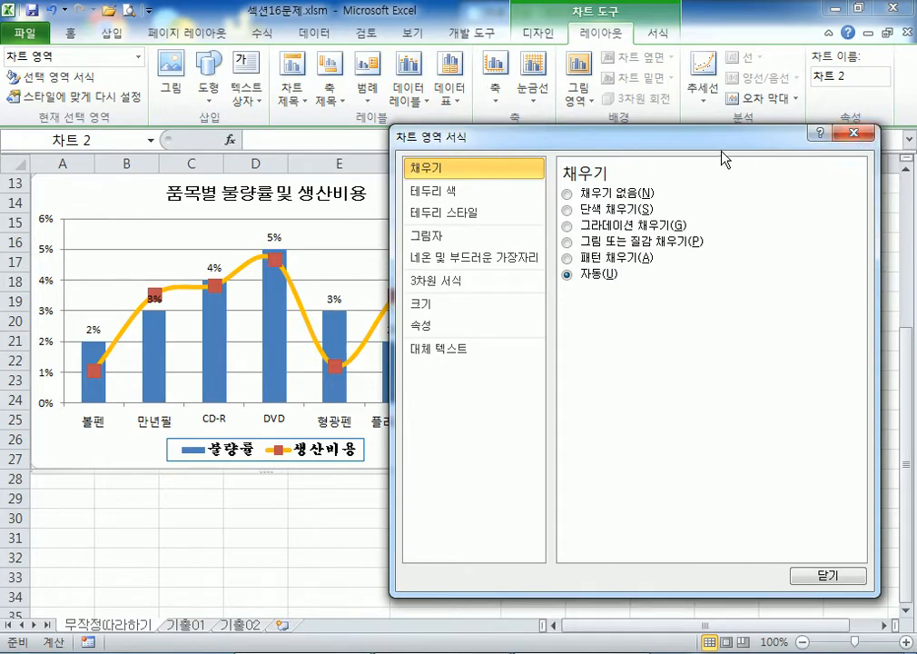
{"action": "left_click_drag", "start_coordinate": [422, 148], "coordinate": [553, 191]}
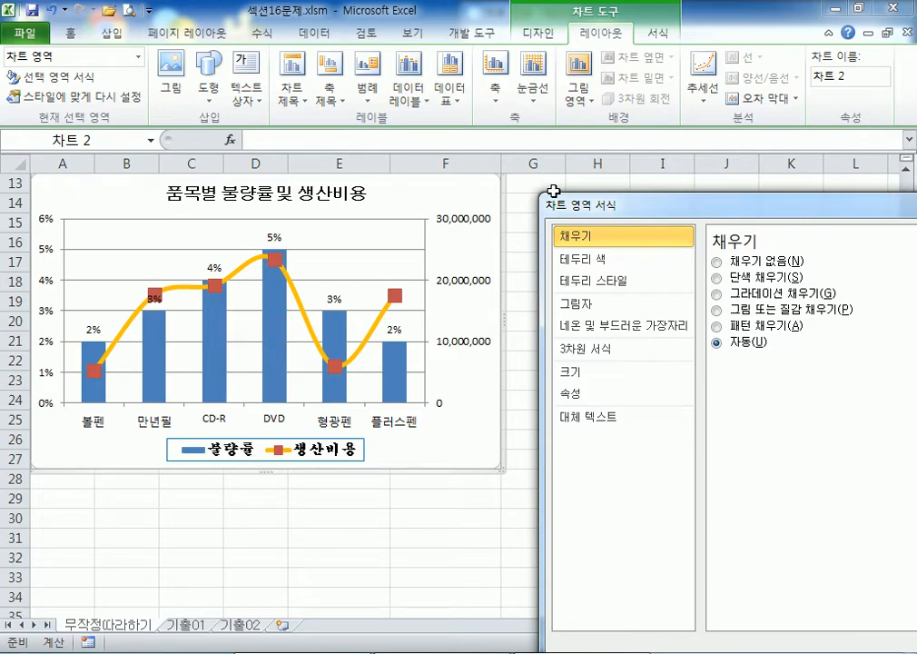
{"action": "left_click_drag", "start_coordinate": [655, 223], "coordinate": [260, 190]}
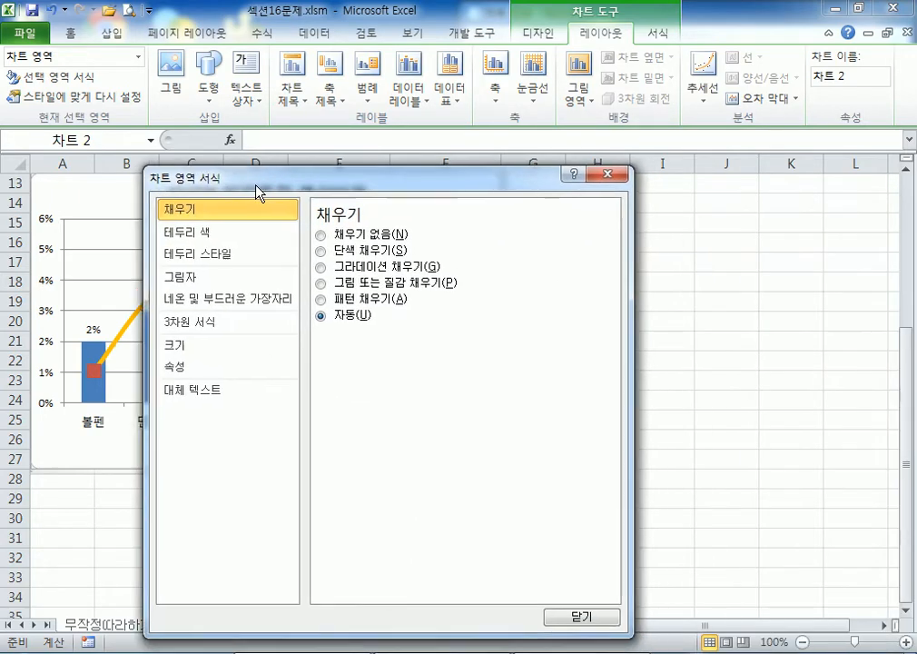
{"action": "left_click", "coordinate": [600, 179]}
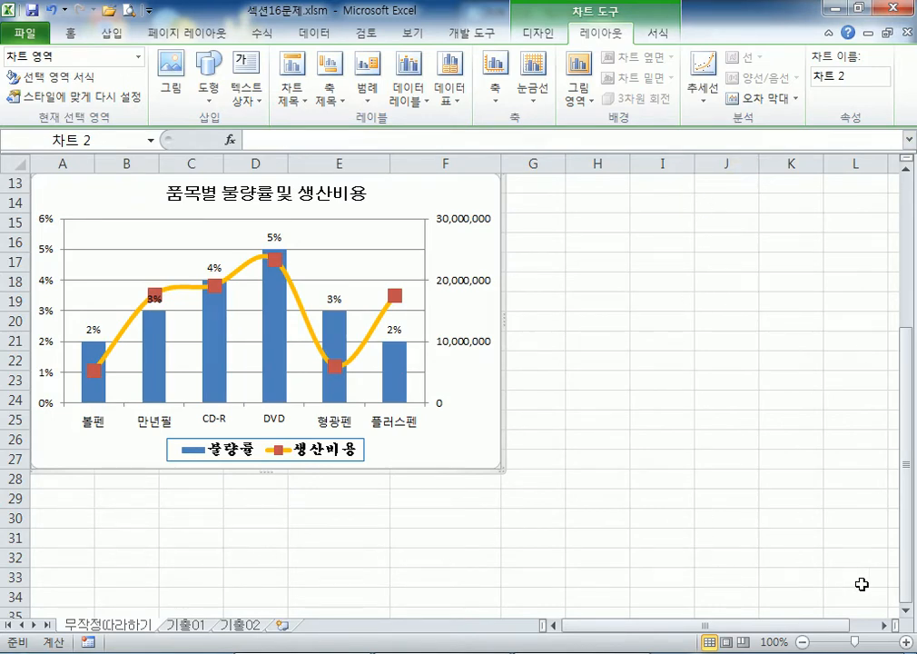
{"action": "double_click", "coordinate": [463, 198]}
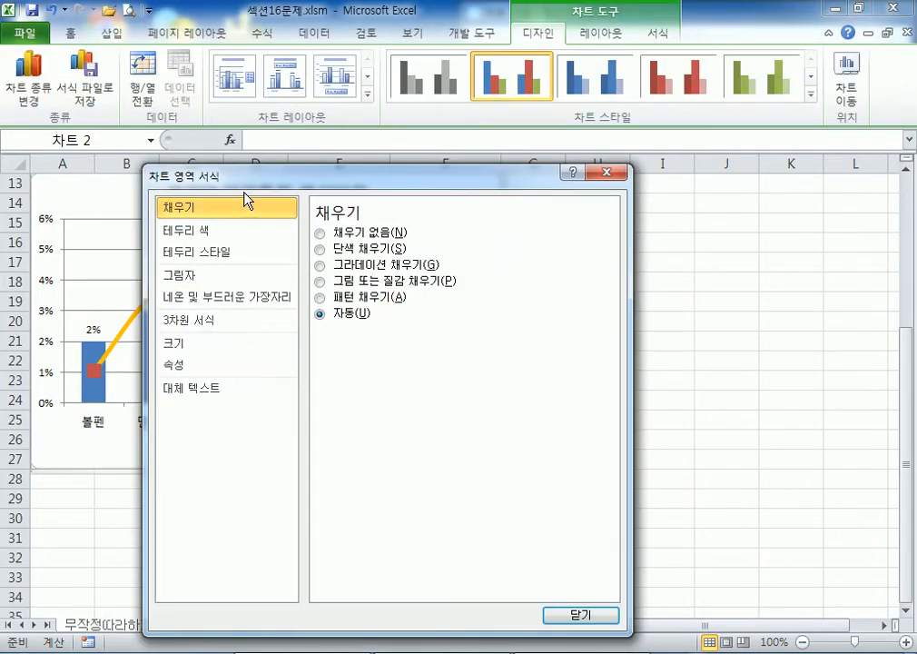
{"action": "left_click_drag", "start_coordinate": [245, 196], "coordinate": [742, 148]}
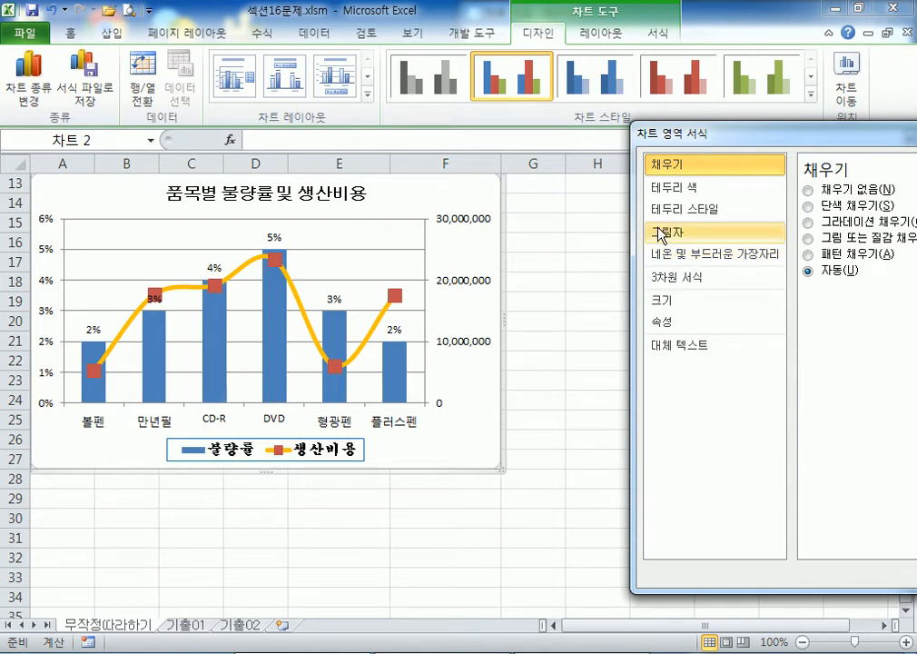
{"action": "left_click_drag", "start_coordinate": [762, 136], "coordinate": [649, 150]}
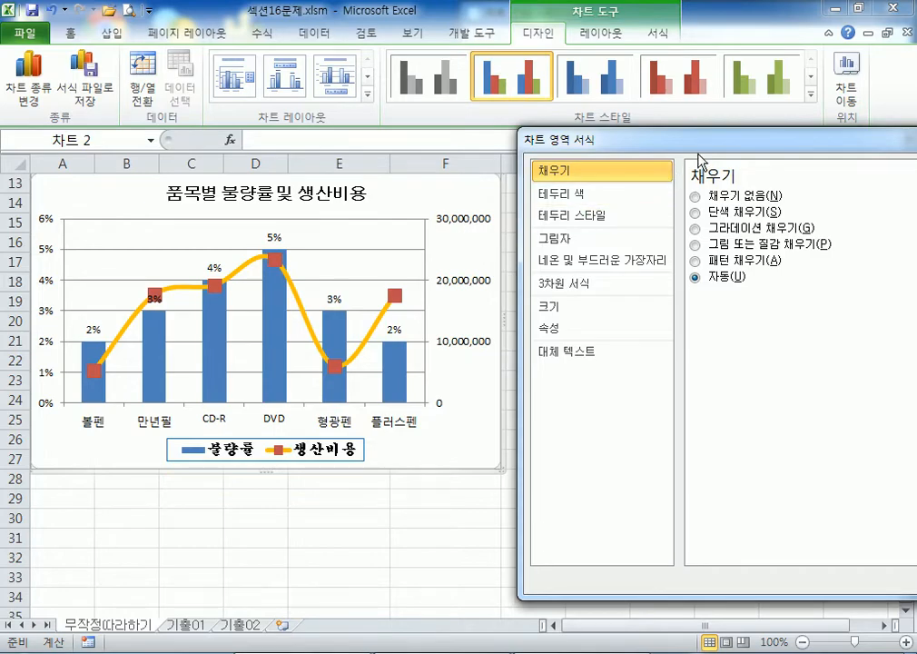
{"action": "left_click_drag", "start_coordinate": [701, 144], "coordinate": [482, 142]}
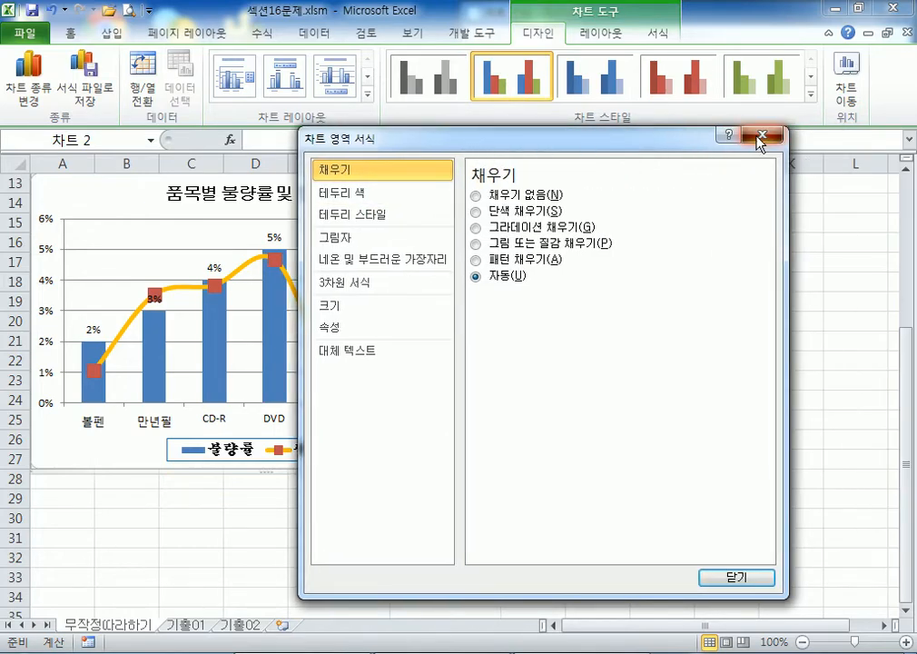
{"action": "left_click", "coordinate": [761, 136]}
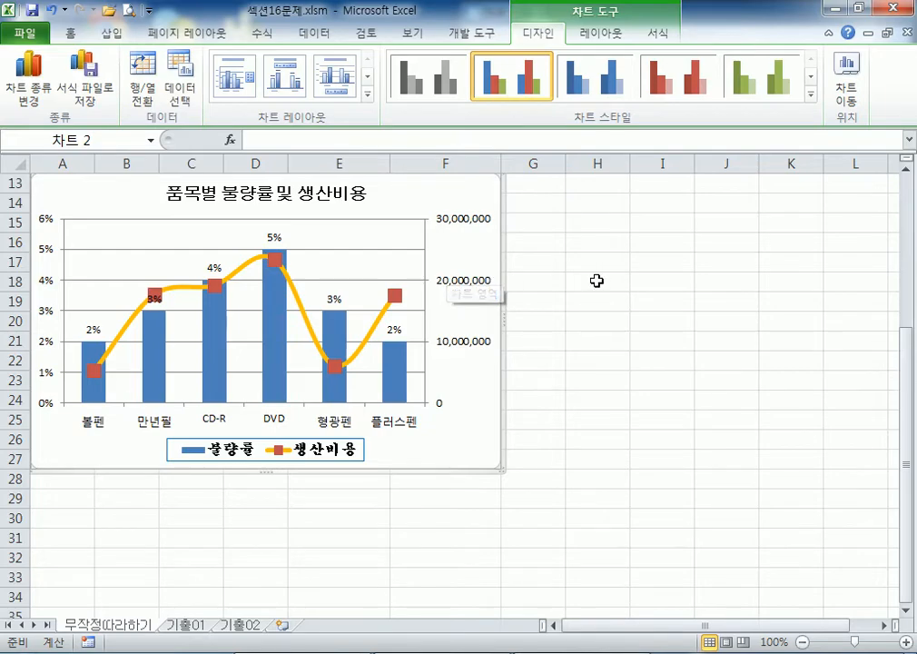
Step: Apply the outer shadow preset 오프셋 대각선 오른쪽 아래 to the combo chart's chart area
{"action": "left_click", "coordinate": [600, 478]}
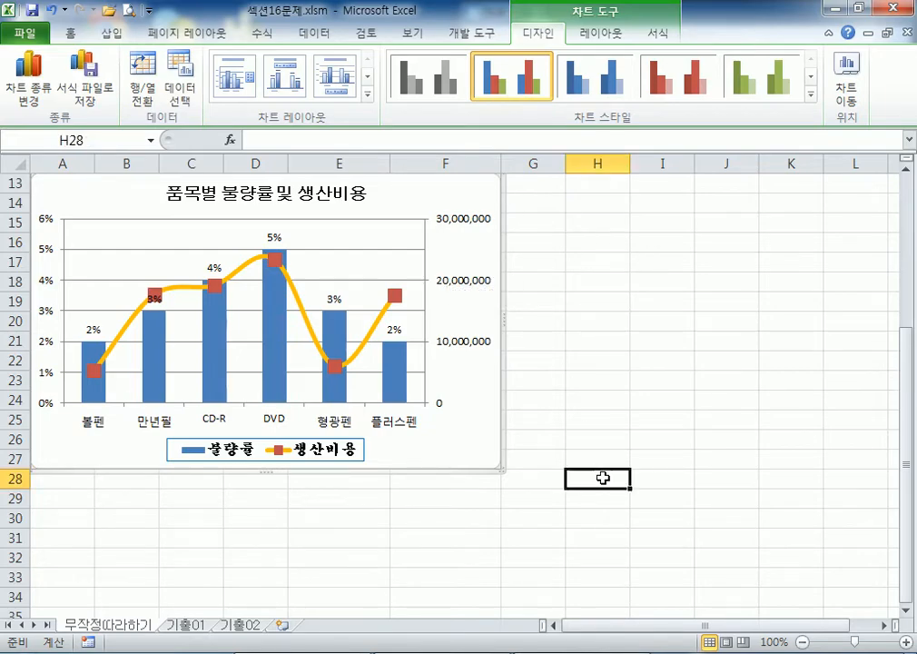
{"action": "scroll", "coordinate": [459, 290], "scroll_direction": "up", "scroll_amount": 2}
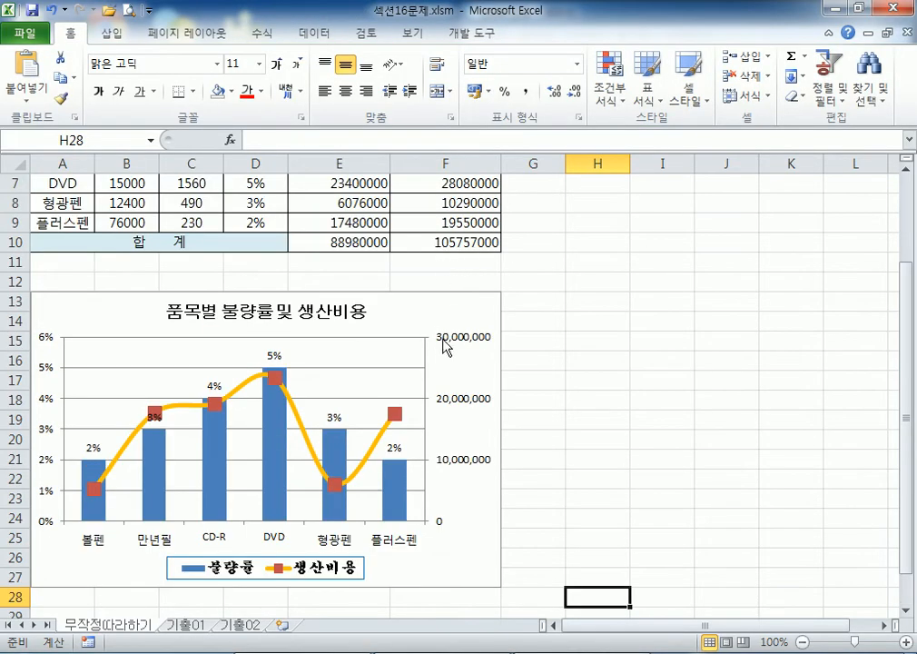
{"action": "double_click", "coordinate": [455, 308]}
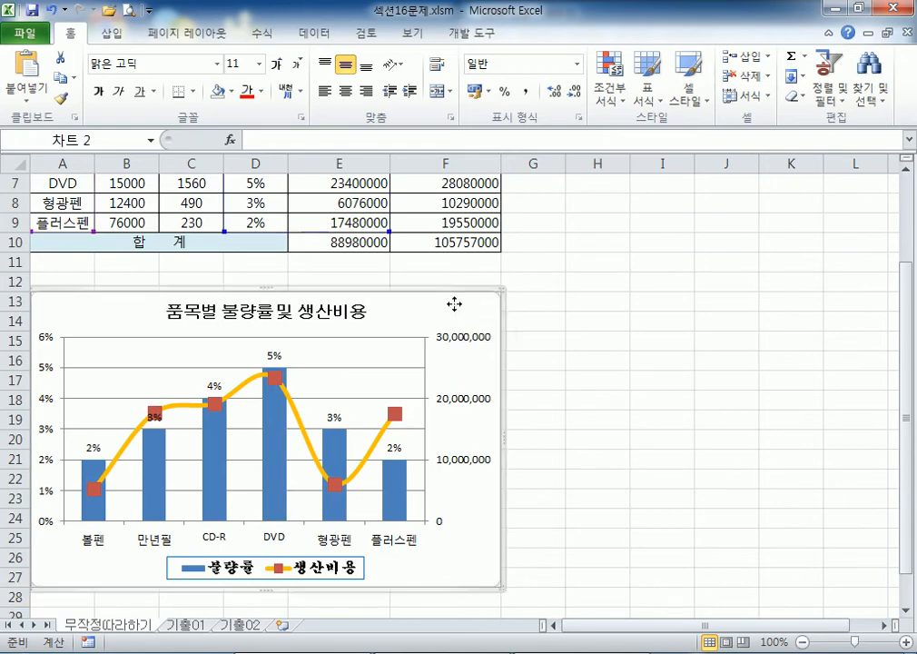
{"action": "left_click_drag", "start_coordinate": [449, 148], "coordinate": [618, 103]}
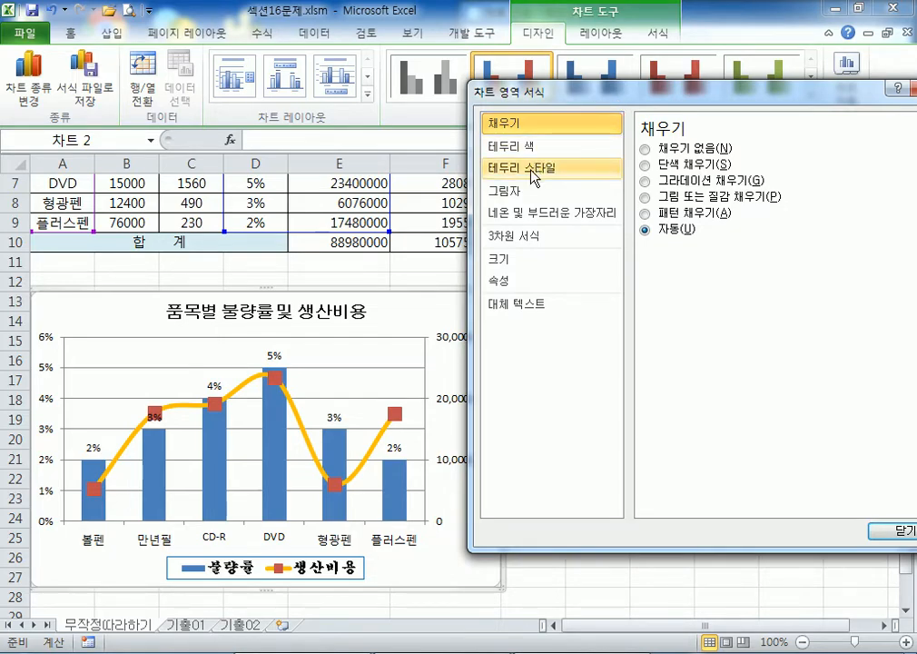
{"action": "left_click", "coordinate": [520, 192]}
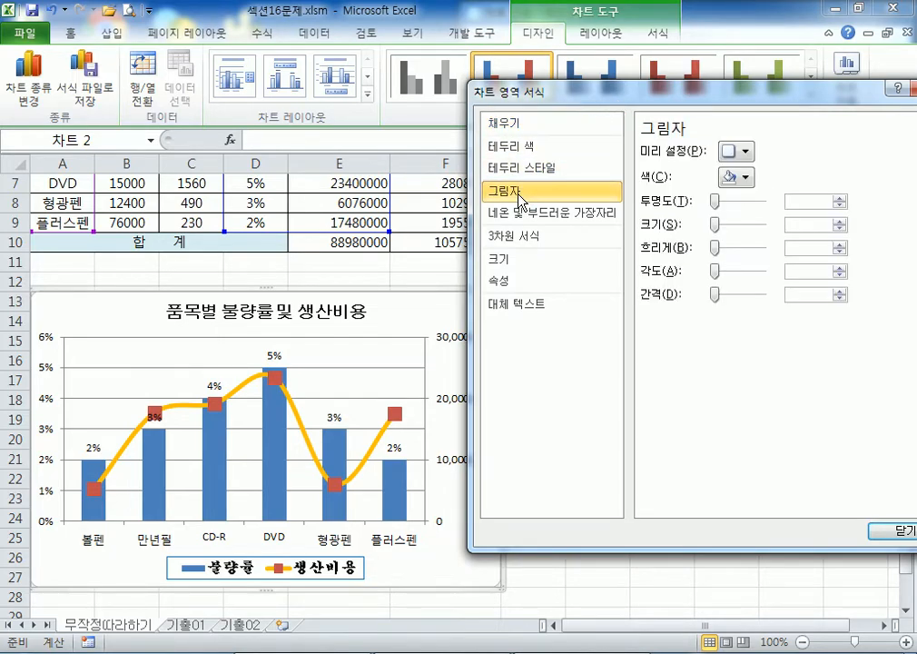
{"action": "left_click", "coordinate": [747, 153]}
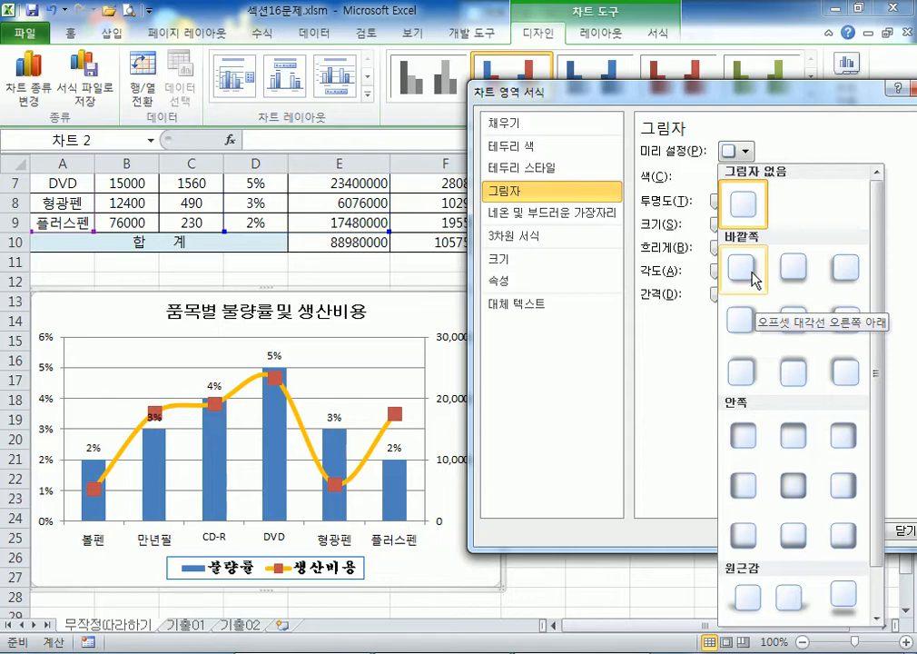
{"action": "left_click", "coordinate": [752, 272]}
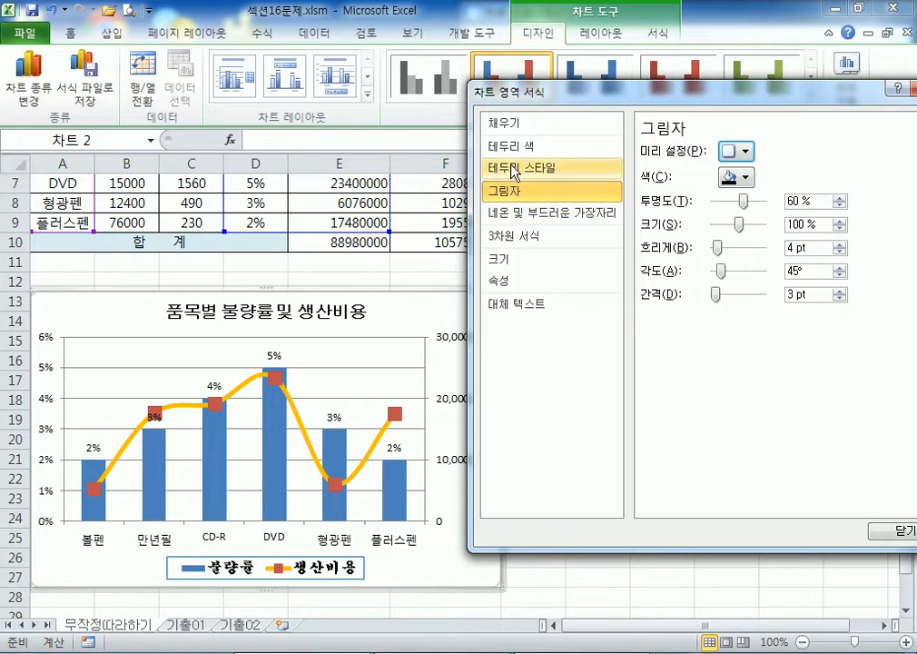
Step: Turn on rounded corners (둥근 모서리) for the chart area border and finish formatting the chart area
{"action": "left_click", "coordinate": [513, 172]}
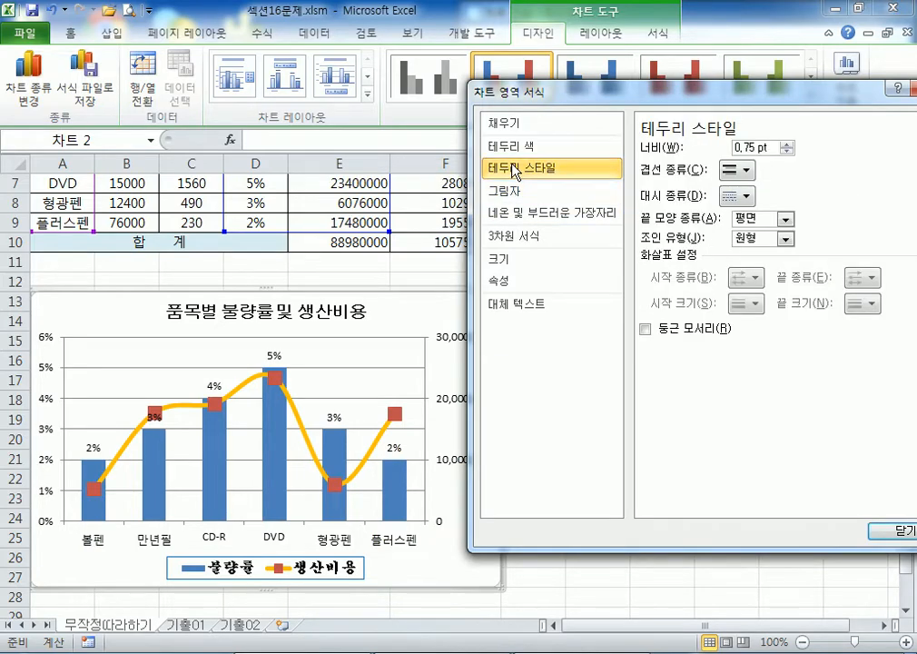
{"action": "left_click", "coordinate": [683, 333]}
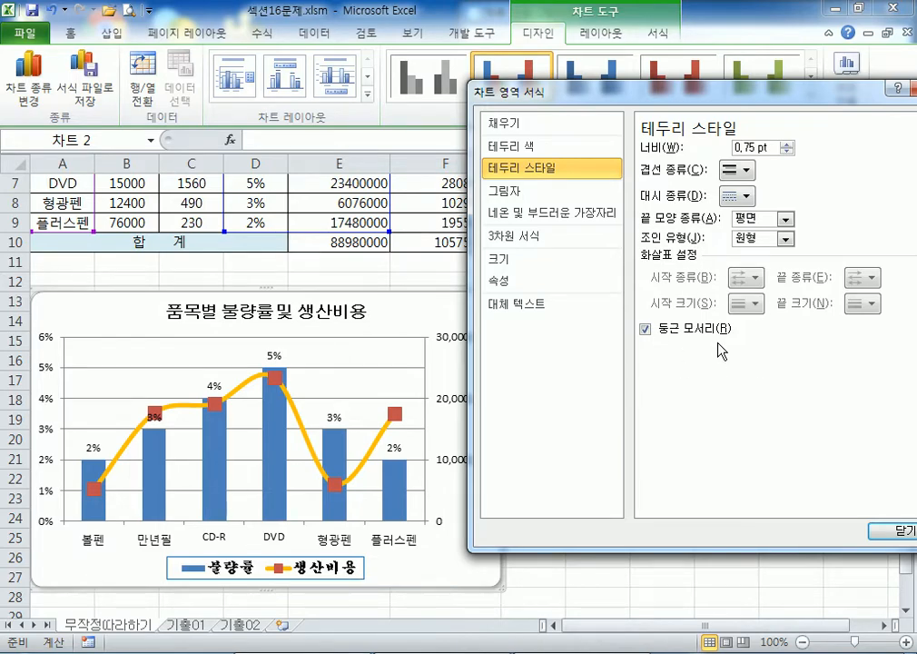
{"action": "left_click", "coordinate": [885, 529]}
{"action": "left_click", "coordinate": [813, 363]}
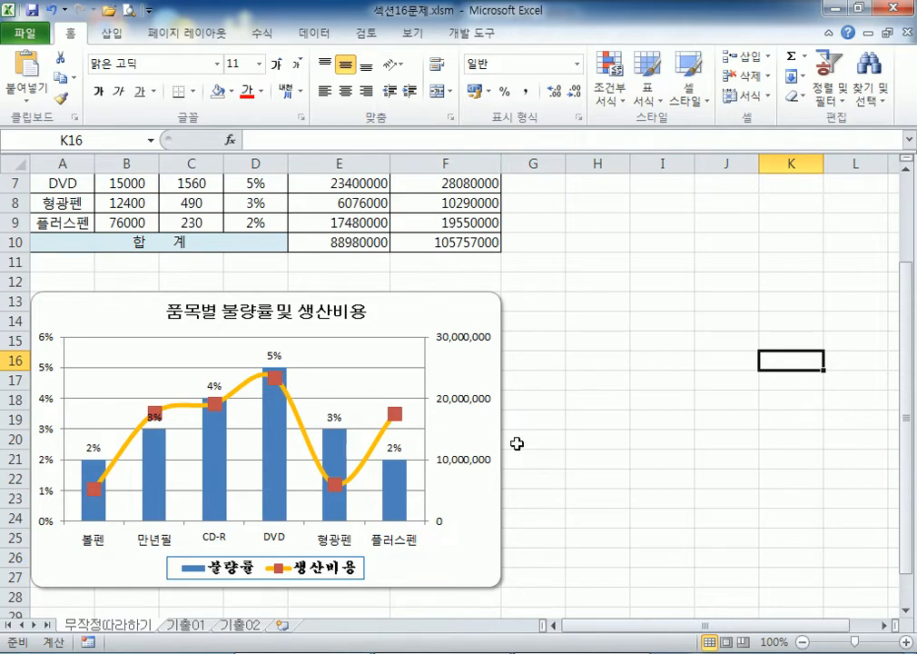
Step: Insert a 2-D line chart with markers from the 품명, 불량률 and 생산비용 data in A3:A9 and D3:E9
{"action": "scroll", "coordinate": [509, 422], "scroll_direction": "down", "scroll_amount": 3}
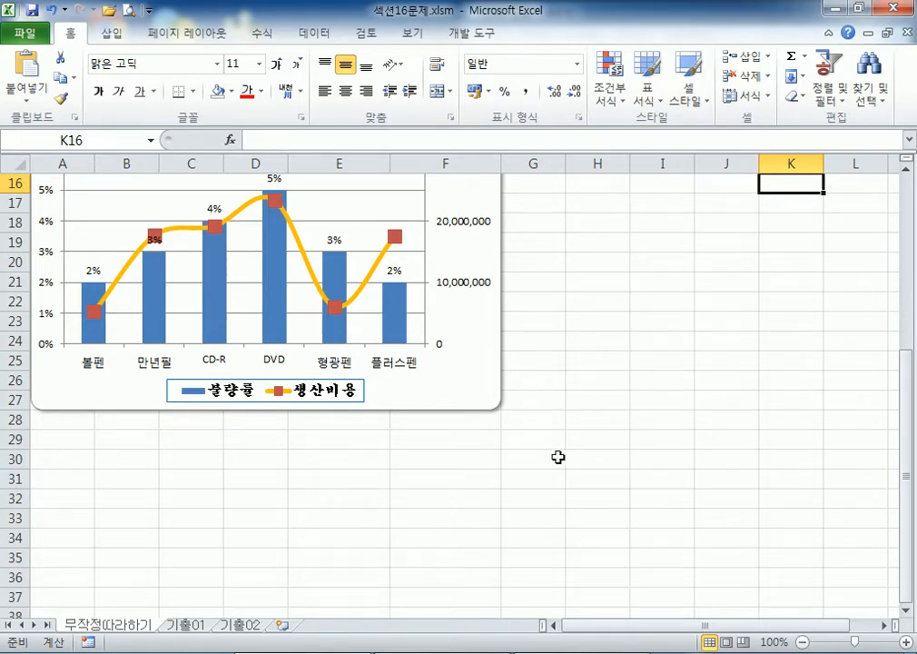
{"action": "scroll", "coordinate": [350, 490], "scroll_direction": "up", "scroll_amount": 5}
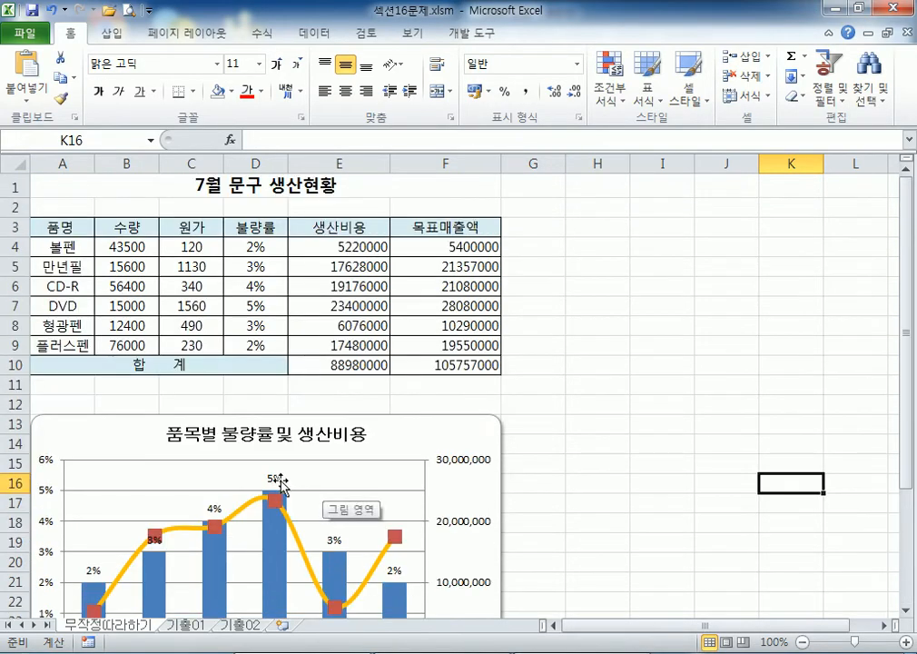
{"action": "left_click", "coordinate": [65, 227]}
{"action": "left_click_drag", "start_coordinate": [64, 227], "coordinate": [64, 345]}
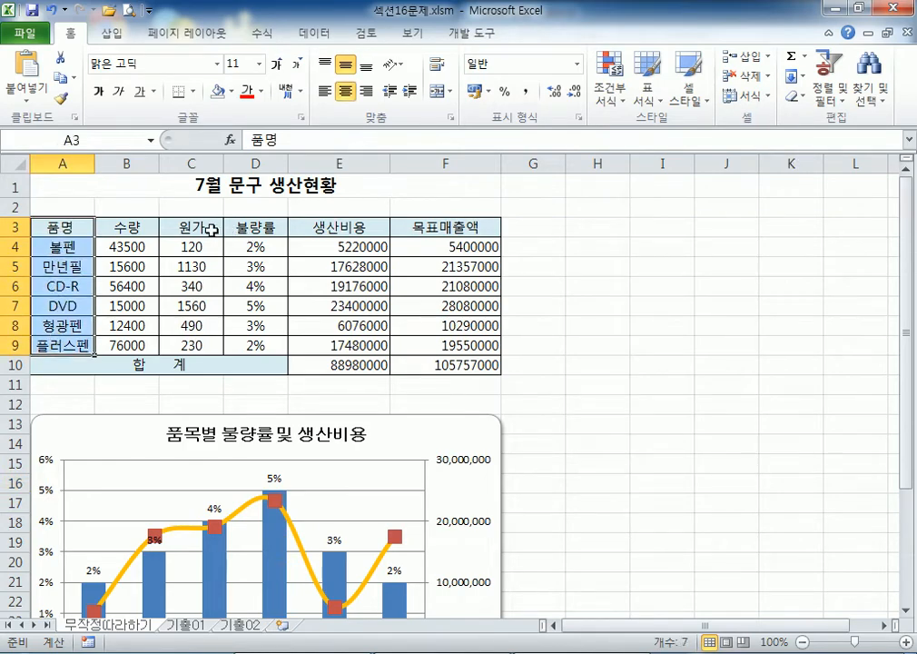
{"action": "left_click_drag", "start_coordinate": [245, 228], "coordinate": [324, 343]}
{"action": "left_click", "coordinate": [109, 38]}
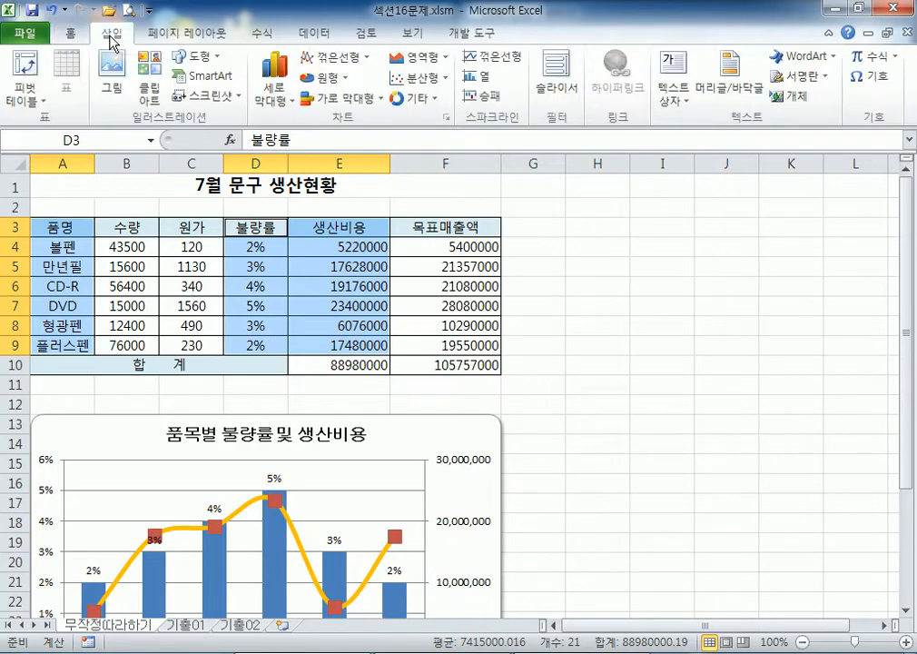
{"action": "left_click", "coordinate": [272, 95]}
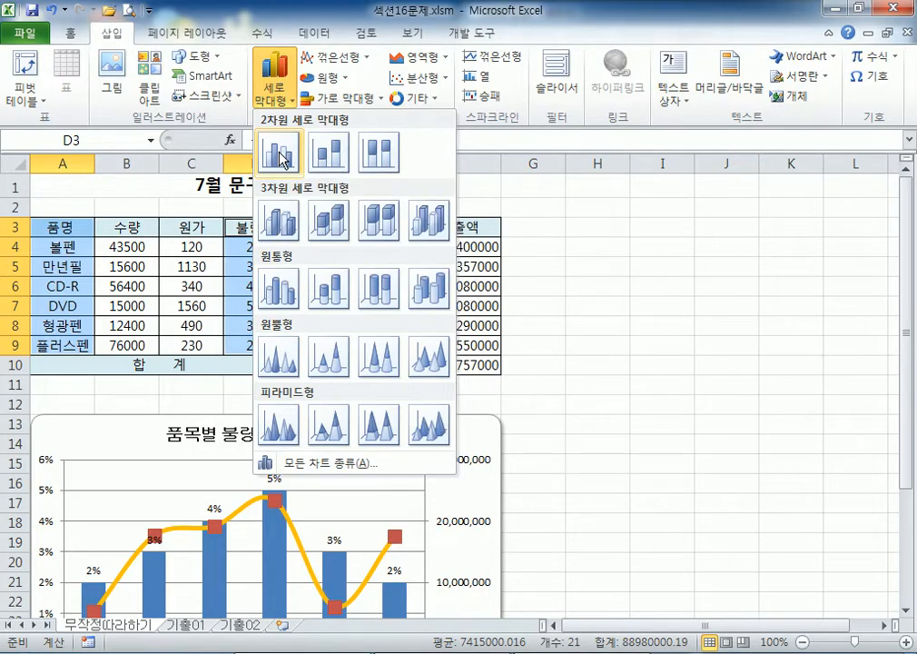
{"action": "left_click", "coordinate": [332, 57]}
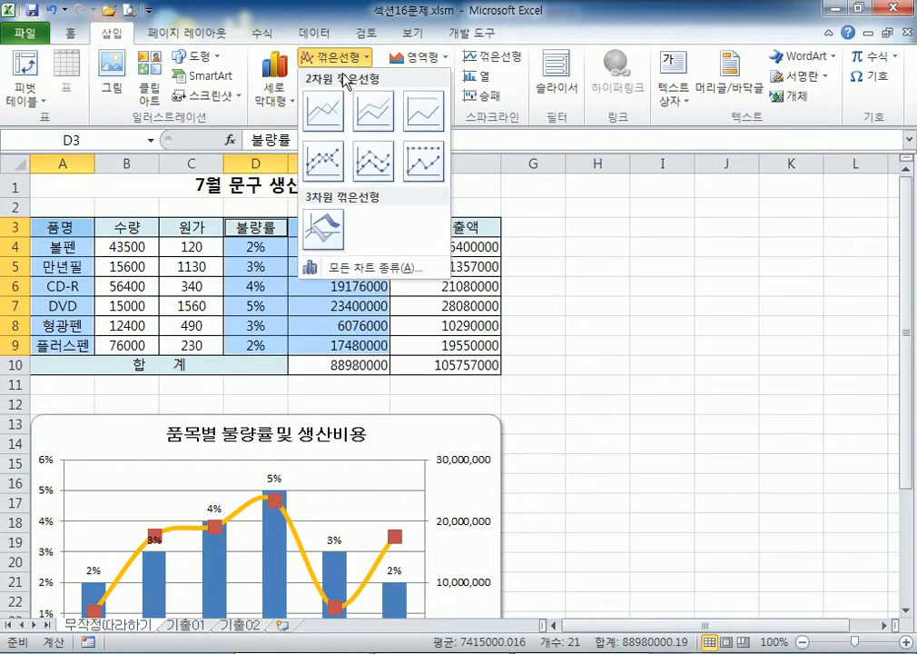
{"action": "left_click", "coordinate": [329, 164]}
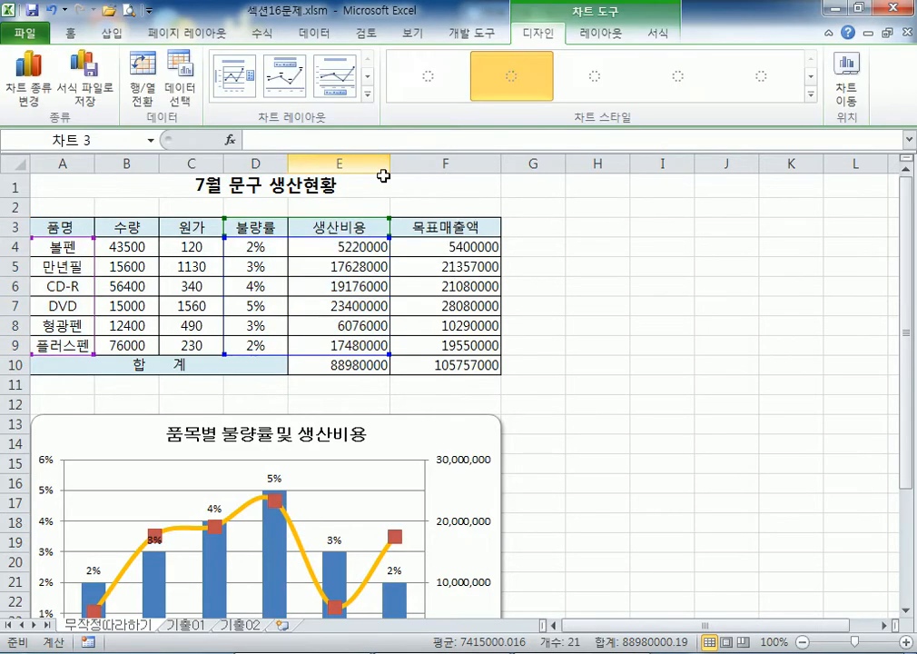
Step: Move the new line chart below the combo chart, to about rows 29 to 43 in columns A to F
{"action": "scroll", "coordinate": [902, 446], "scroll_direction": "down", "scroll_amount": 3}
{"action": "scroll", "coordinate": [651, 345], "scroll_direction": "up", "scroll_amount": 1}
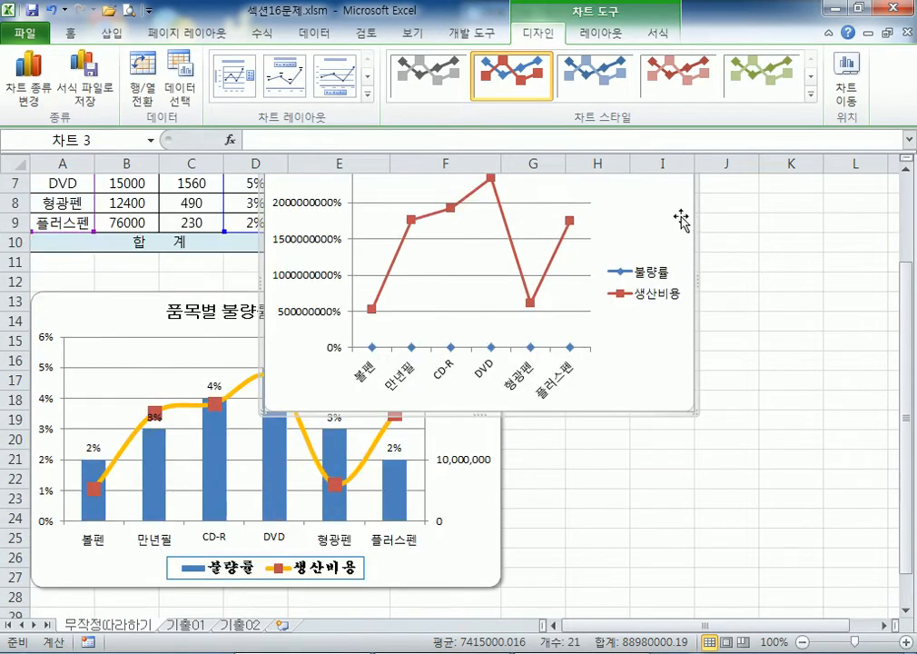
{"action": "left_click_drag", "start_coordinate": [682, 218], "coordinate": [890, 366]}
{"action": "scroll", "coordinate": [662, 465], "scroll_direction": "down", "scroll_amount": 4}
{"action": "left_click_drag", "start_coordinate": [717, 313], "coordinate": [443, 305]}
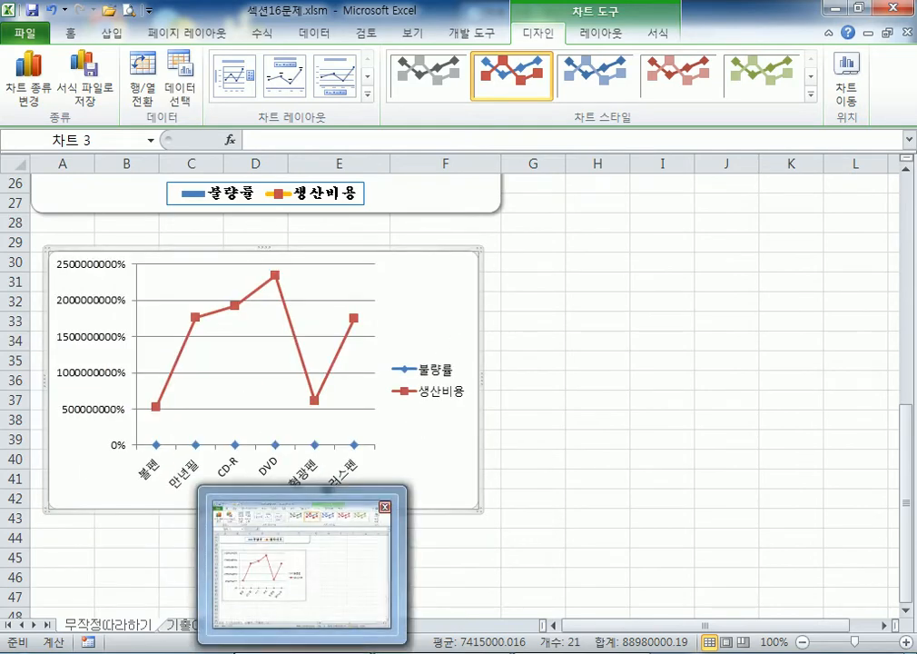
Step: Try changing the lower chart's 불량률 series to clustered column and undo the change
{"action": "left_click", "coordinate": [236, 445]}
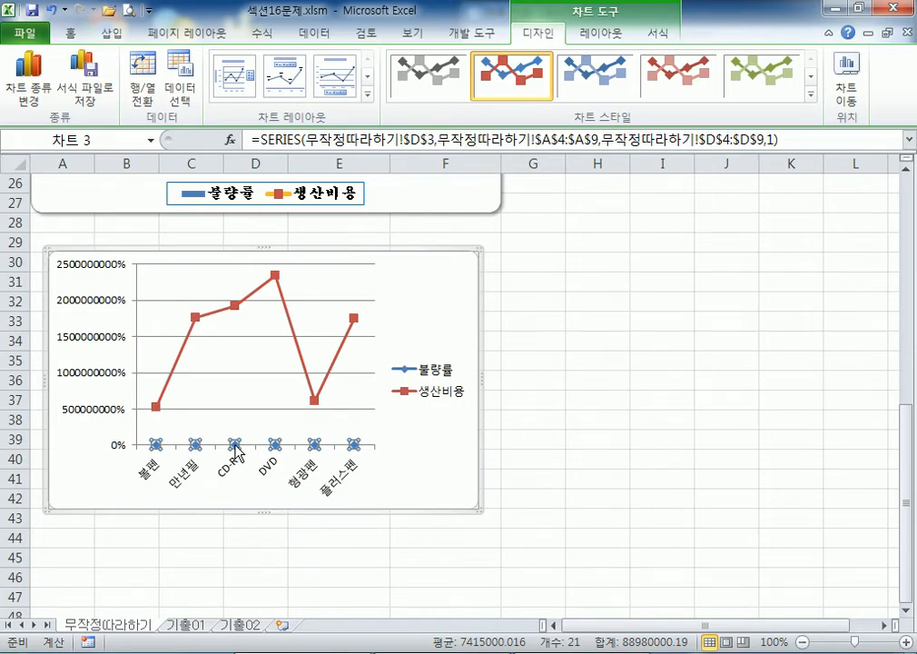
{"action": "left_click", "coordinate": [28, 75]}
{"action": "left_click", "coordinate": [272, 218]}
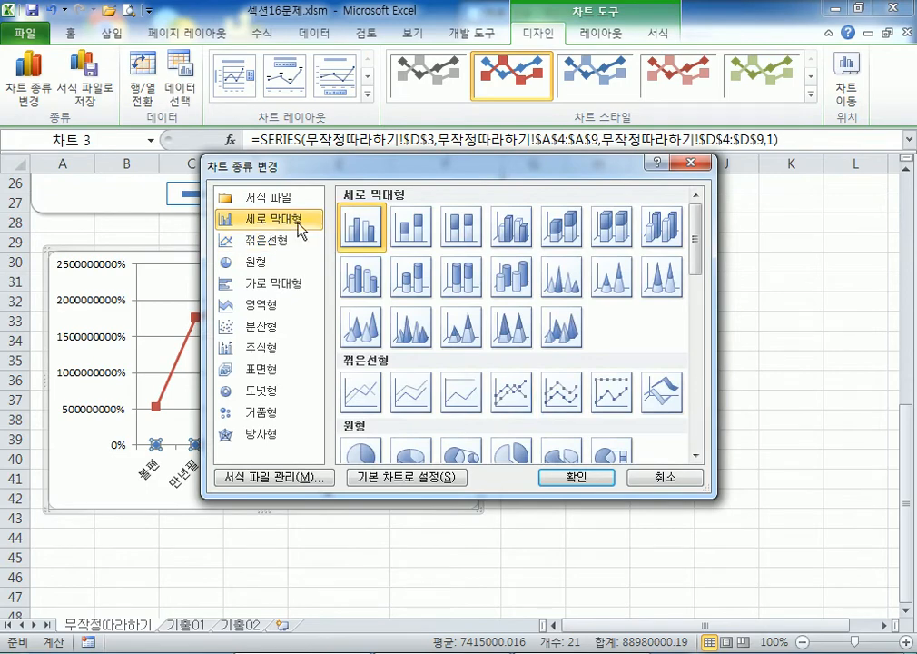
{"action": "left_click", "coordinate": [595, 481]}
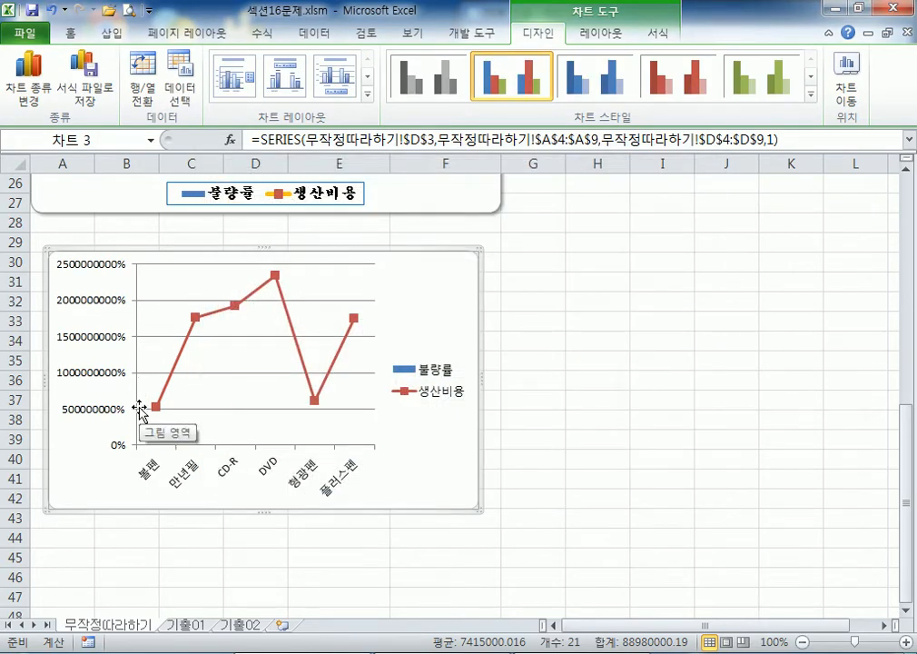
{"action": "key", "text": "ctrl+z"}
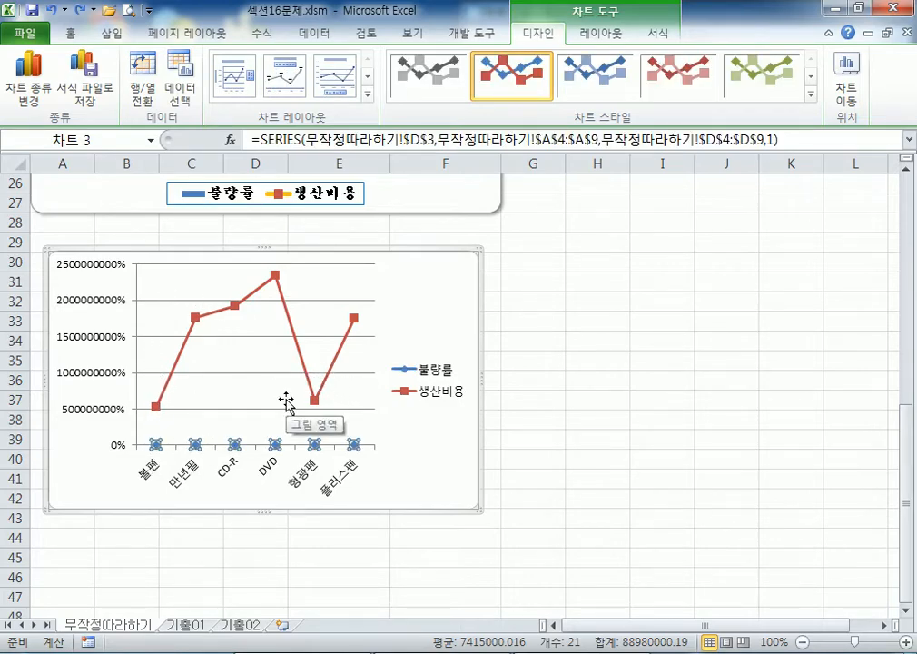
Step: Change the chart type of the lower chart's 불량률 series to 2-D clustered column (세로 막대형)
{"action": "left_click", "coordinate": [435, 468]}
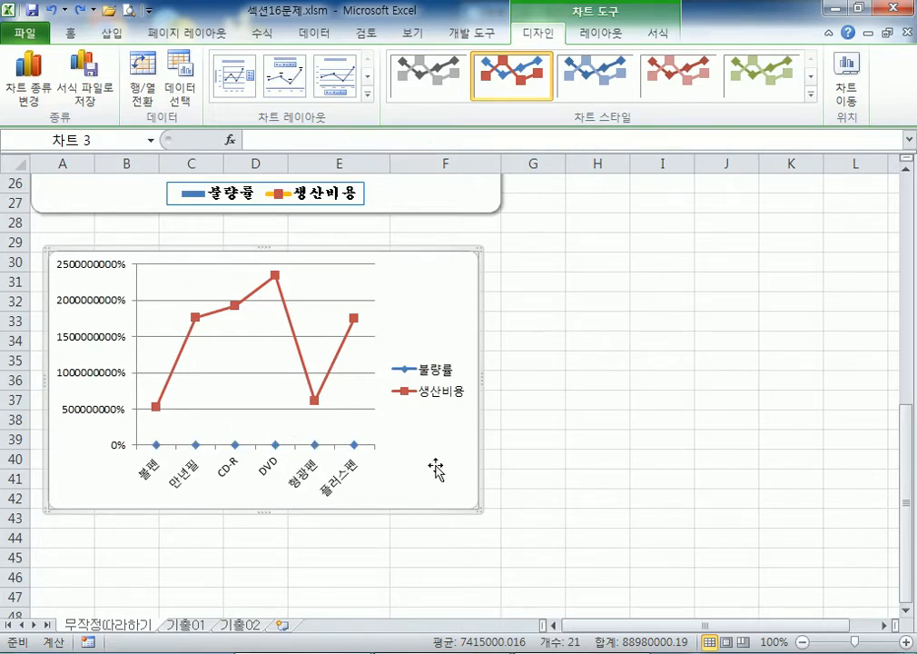
{"action": "left_click", "coordinate": [353, 444]}
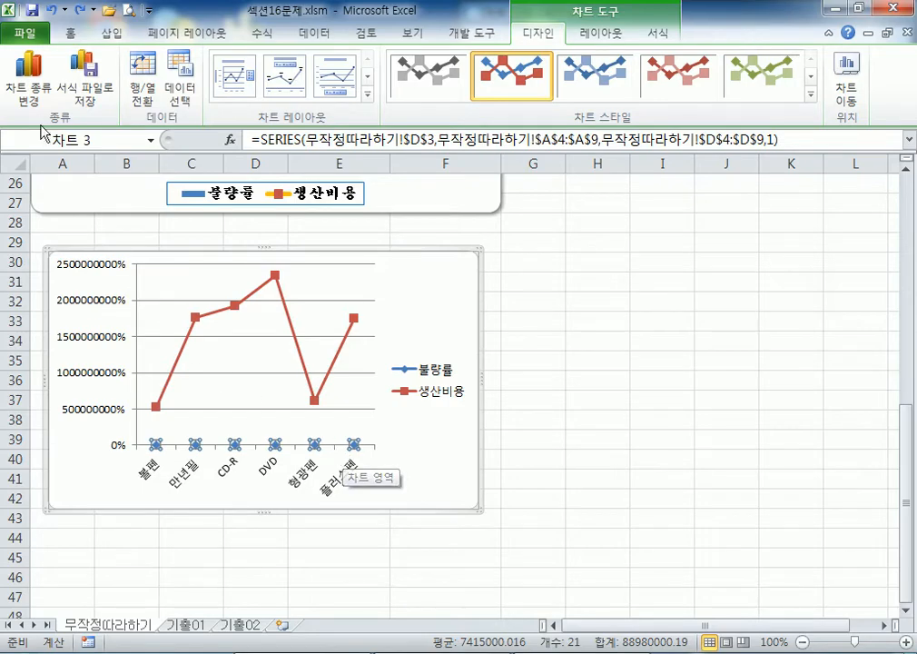
{"action": "left_click", "coordinate": [28, 80]}
{"action": "left_click", "coordinate": [250, 224]}
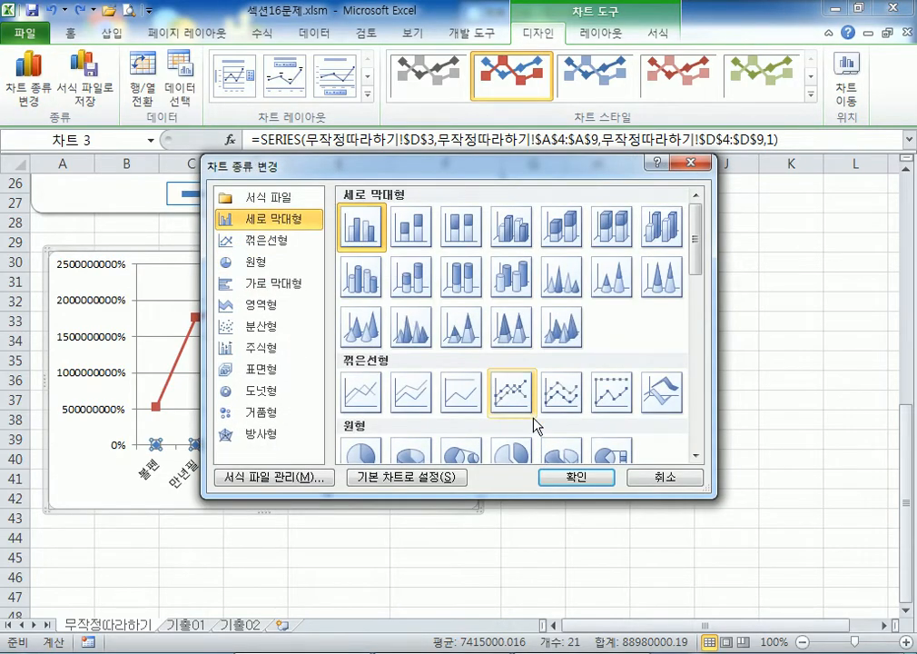
{"action": "left_click", "coordinate": [550, 475]}
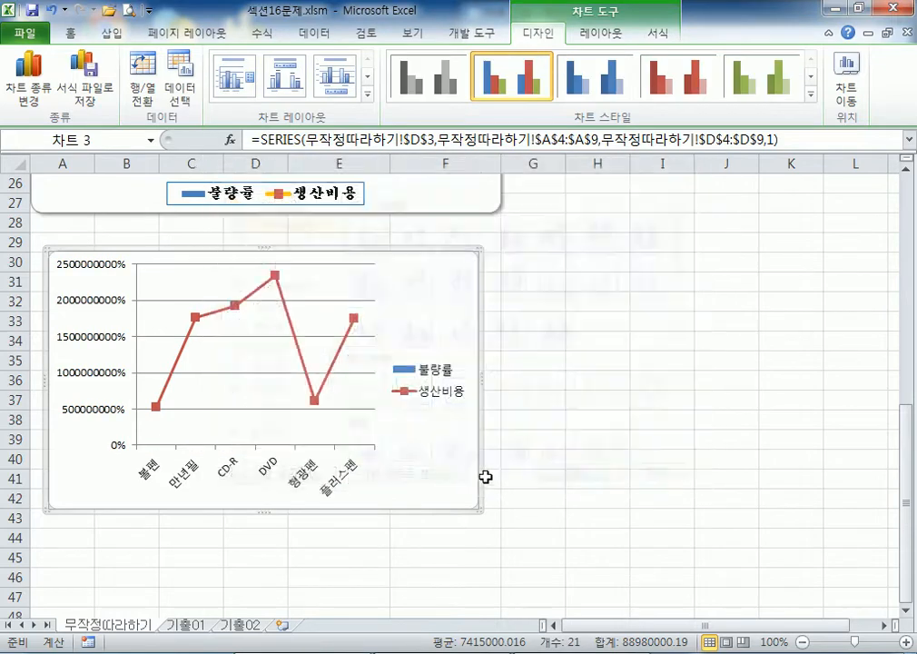
Step: Assign the lower chart's 생산비용 series to the secondary axis (보조 축)
{"action": "double_click", "coordinate": [293, 329]}
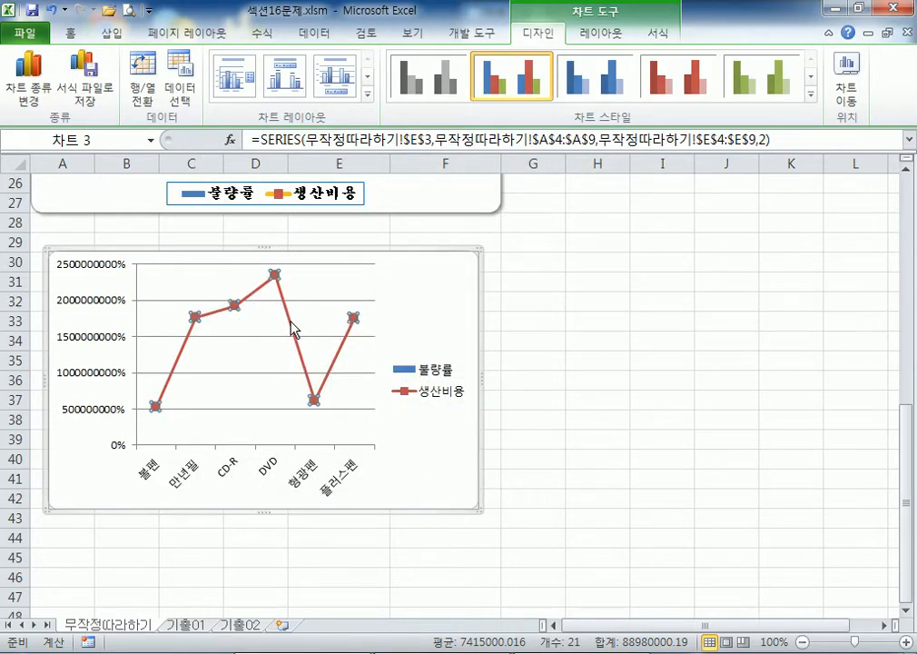
{"action": "left_click", "coordinate": [673, 187]}
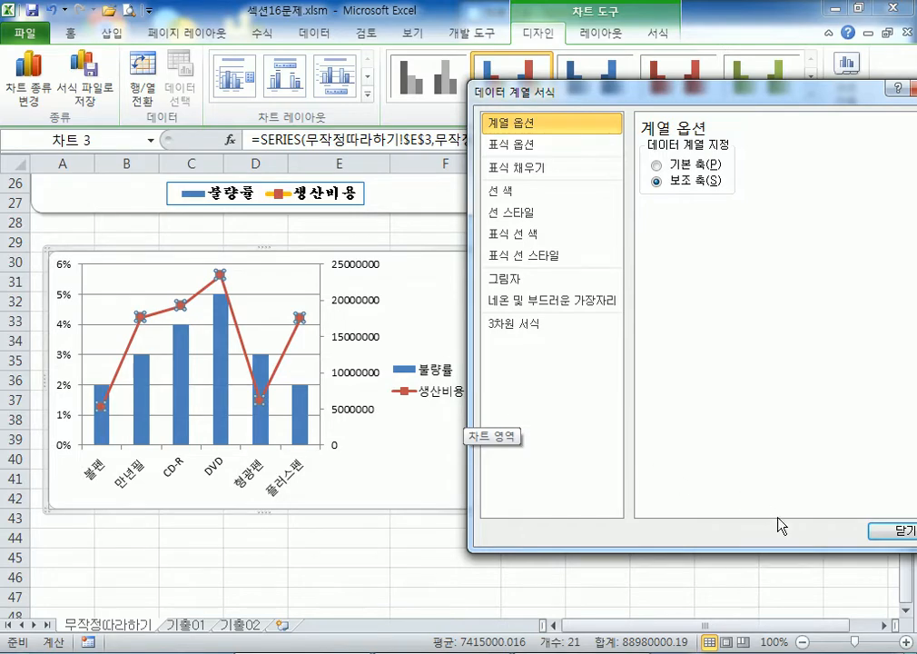
{"action": "left_click", "coordinate": [903, 539]}
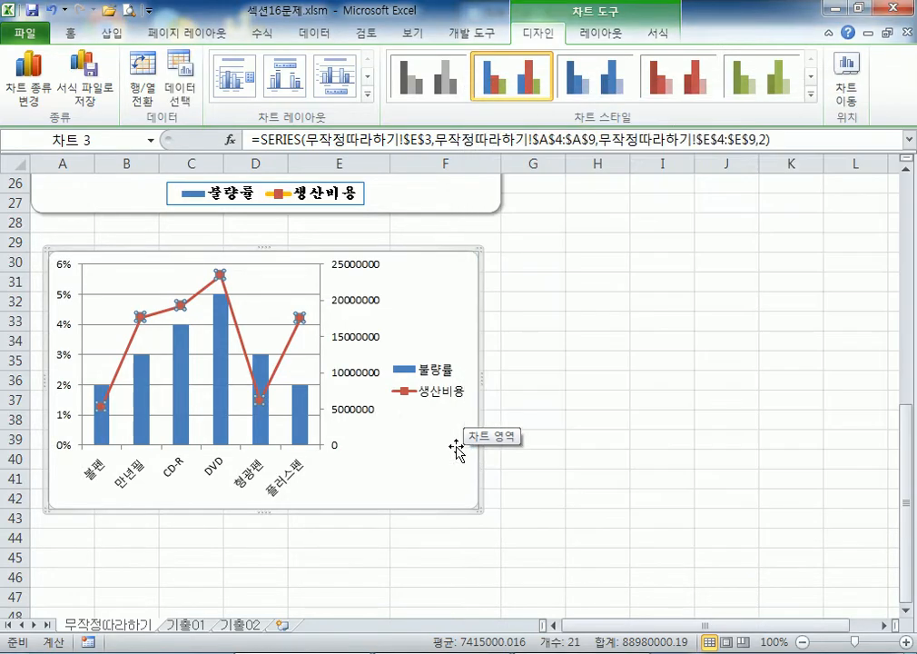
Step: Set the lower chart's legend position to 아래쪽 and deselect the chart
{"action": "double_click", "coordinate": [445, 392]}
{"action": "left_click", "coordinate": [654, 181]}
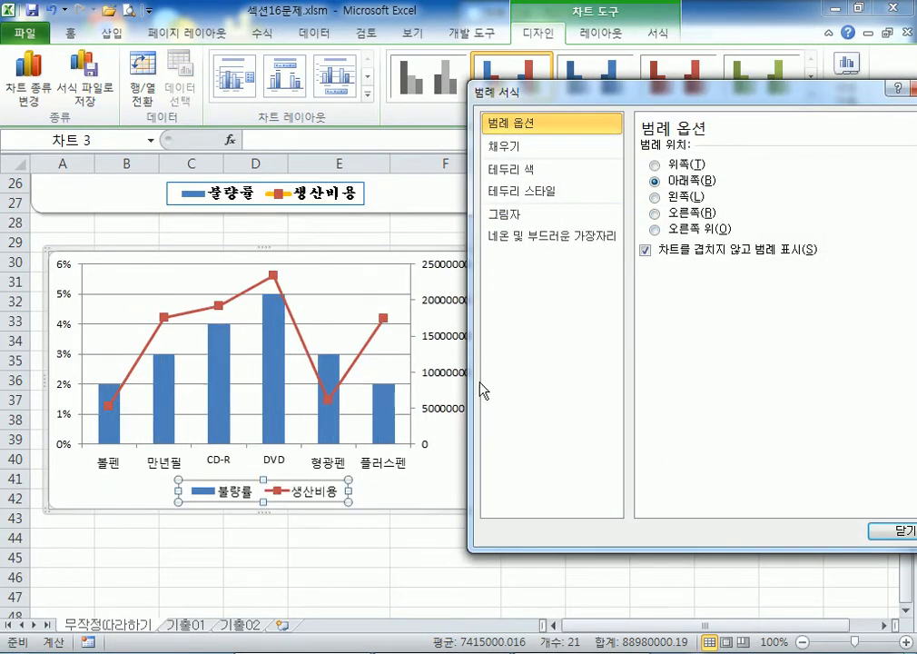
{"action": "left_click_drag", "start_coordinate": [570, 93], "coordinate": [677, 190]}
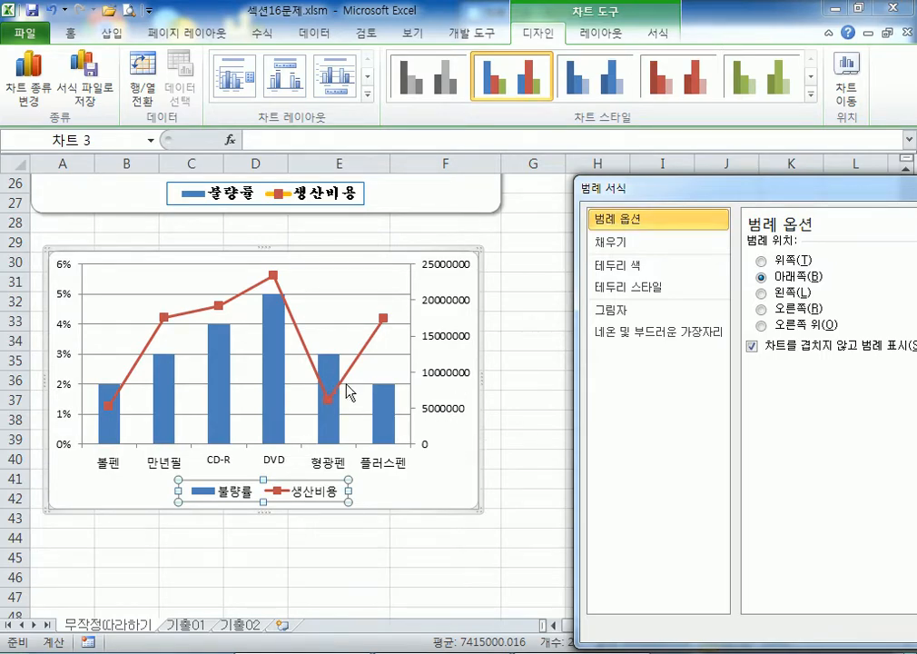
{"action": "mouse_move", "coordinate": [348, 392]}
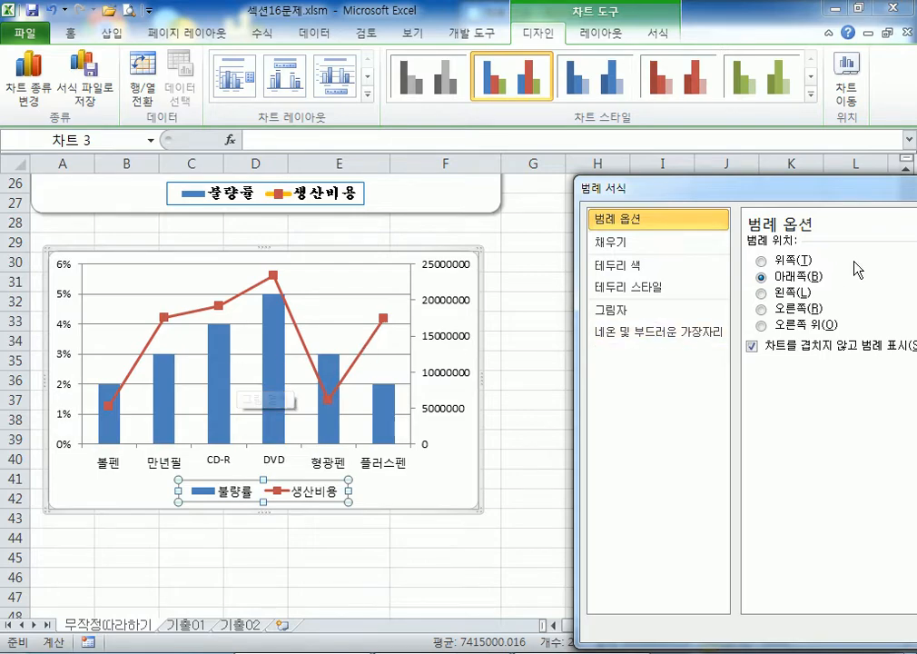
{"action": "left_click_drag", "start_coordinate": [844, 189], "coordinate": [739, 210]}
{"action": "left_click", "coordinate": [913, 207]}
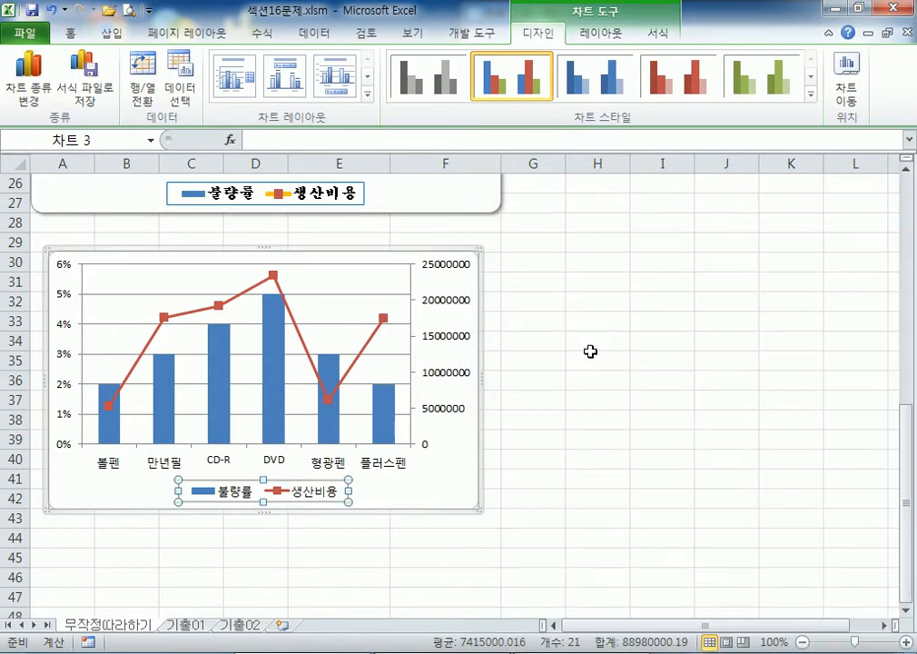
{"action": "left_click", "coordinate": [570, 374]}
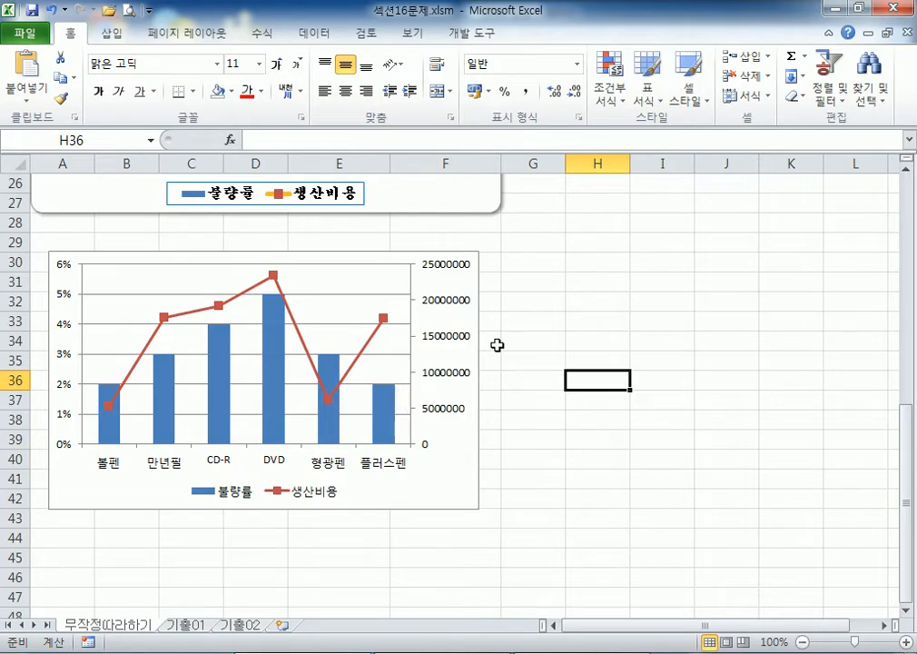
Step: Change the entire lower chart to a 2-D clustered column chart (세로 막대형)
{"action": "left_click", "coordinate": [454, 459]}
{"action": "left_click", "coordinate": [29, 81]}
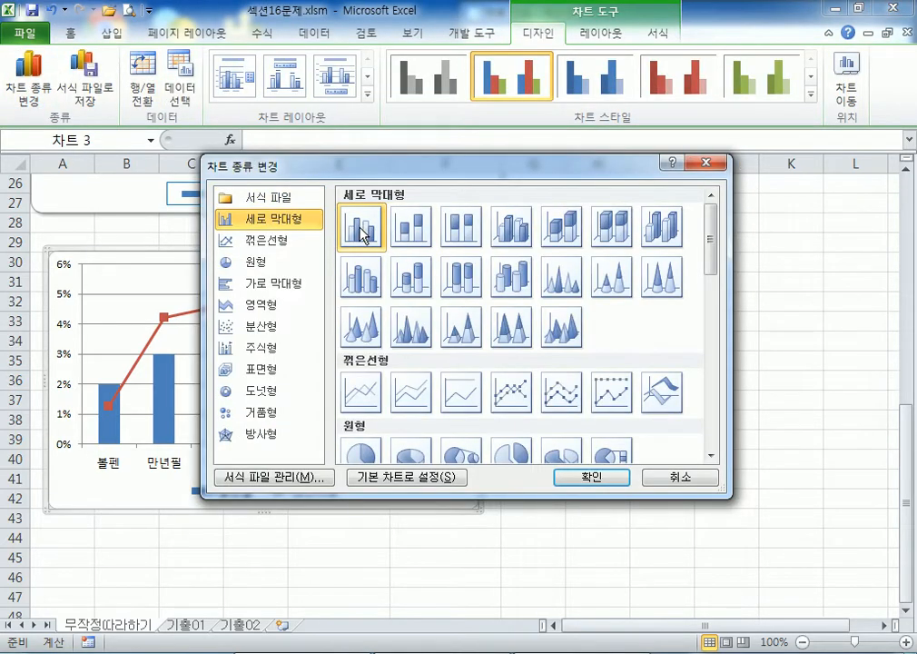
{"action": "left_click", "coordinate": [599, 476]}
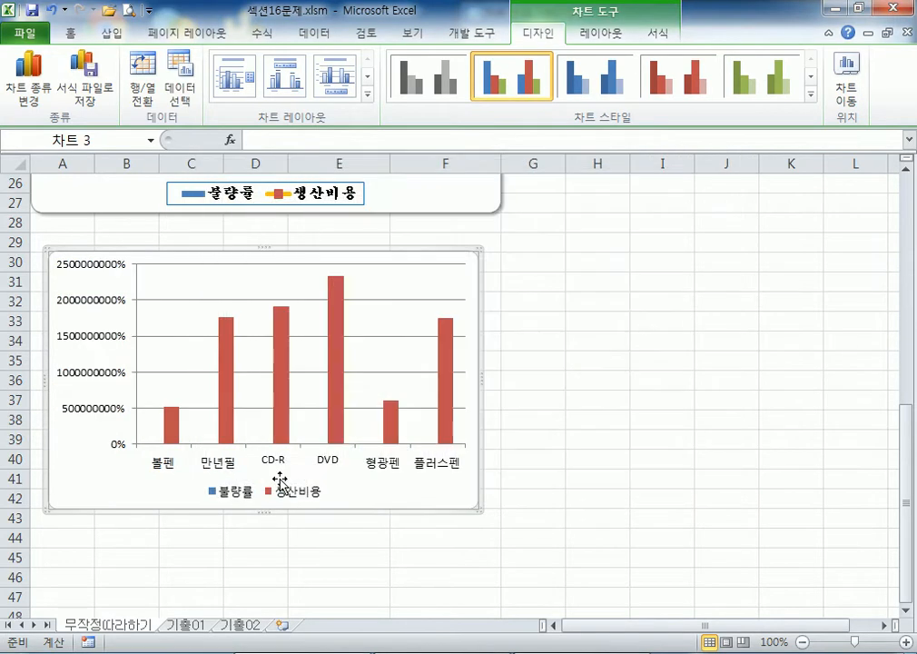
Step: Change the 생산비용 series to a line with markers and plot it on the secondary axis (보조 축)
{"action": "left_click", "coordinate": [339, 316]}
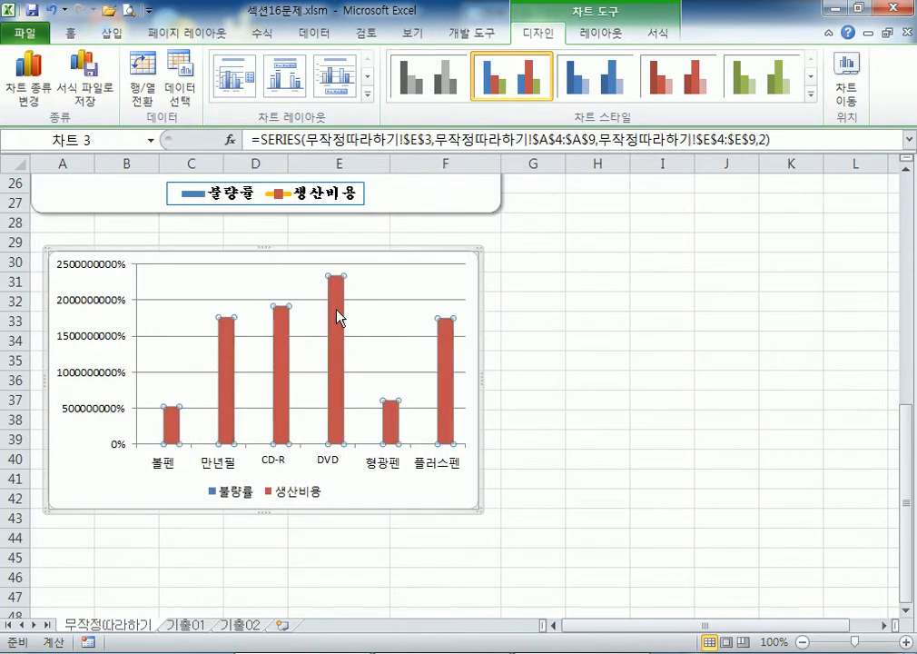
{"action": "left_click", "coordinate": [29, 81]}
{"action": "left_click", "coordinate": [510, 389]}
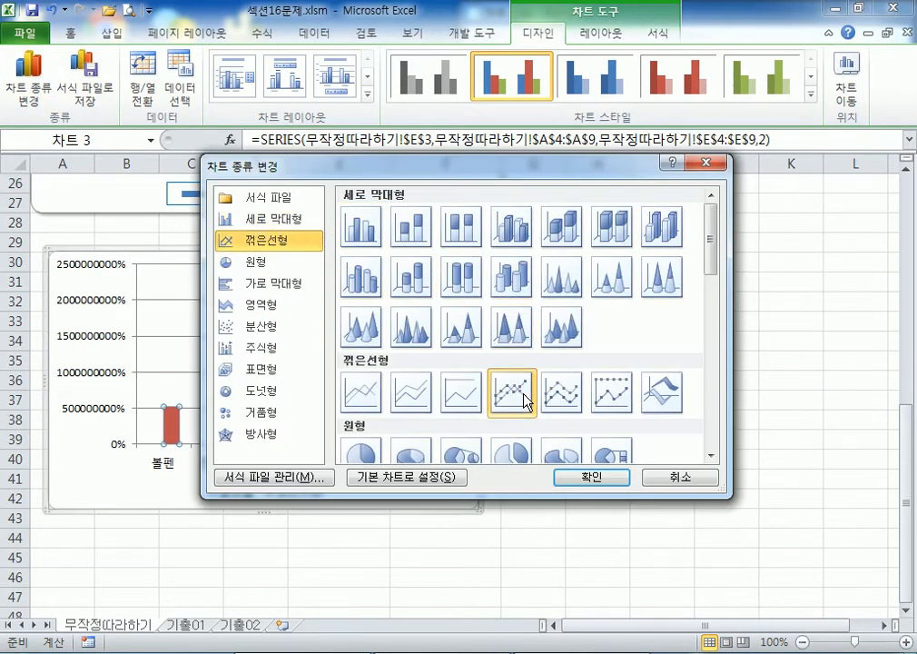
{"action": "left_click", "coordinate": [586, 474]}
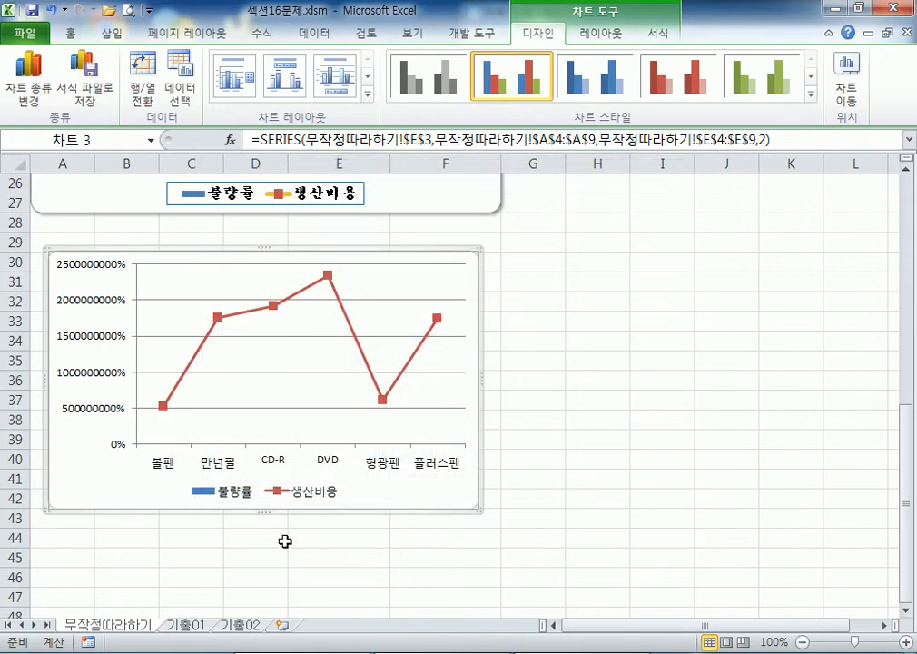
{"action": "double_click", "coordinate": [348, 322]}
{"action": "left_click", "coordinate": [659, 298]}
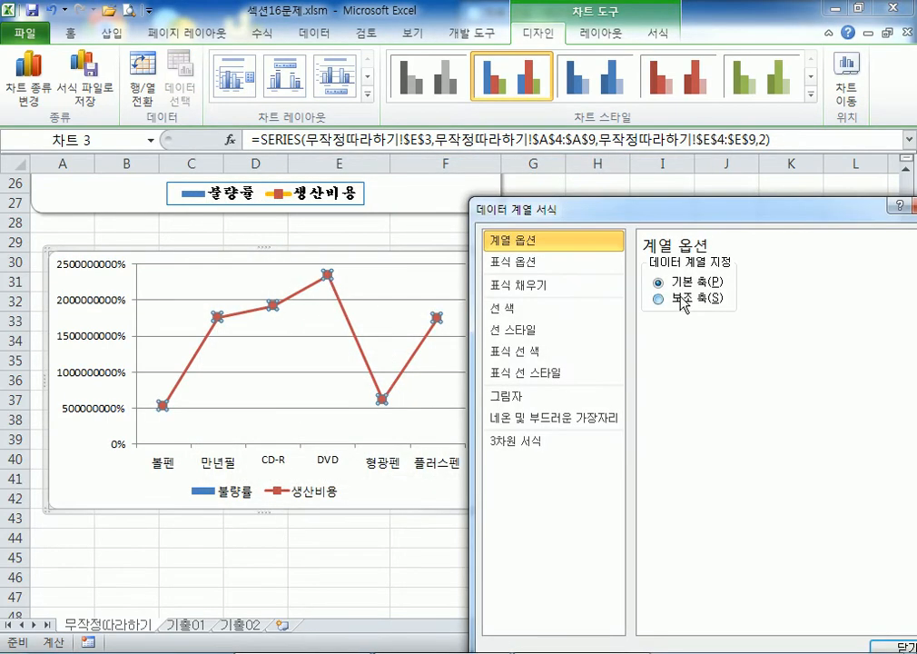
{"action": "left_click", "coordinate": [913, 205]}
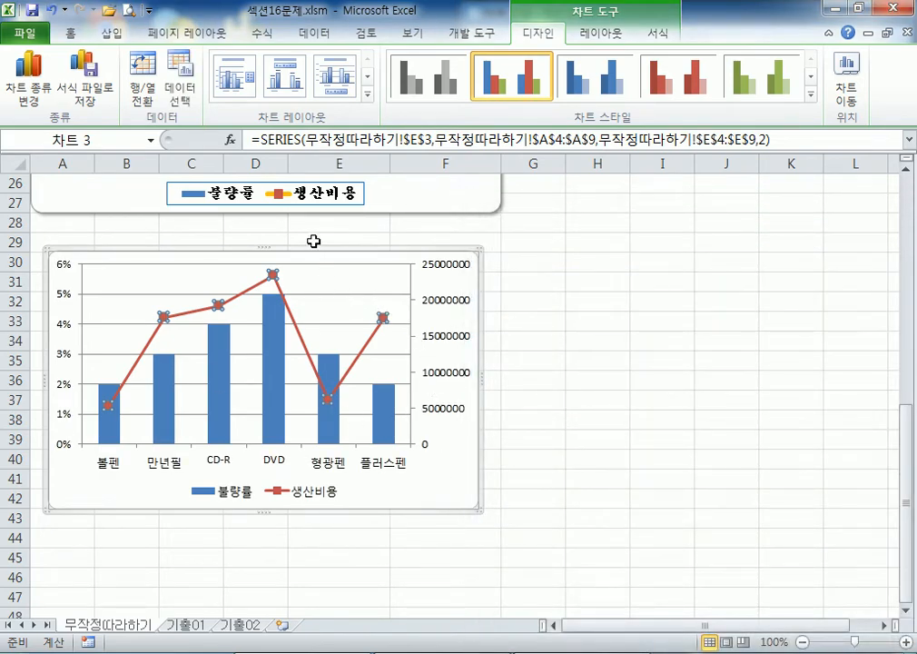
Step: Add a title above the lower chart with the 차트 위 option and nudge the chart up and left within row 29
{"action": "left_click", "coordinate": [599, 32]}
{"action": "left_click", "coordinate": [292, 90]}
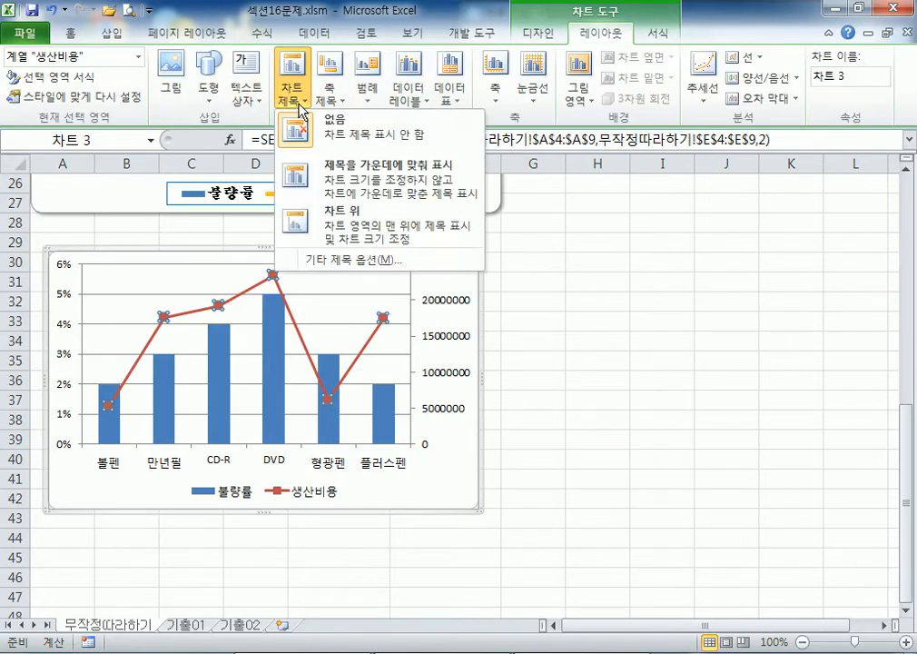
{"action": "left_click", "coordinate": [344, 233]}
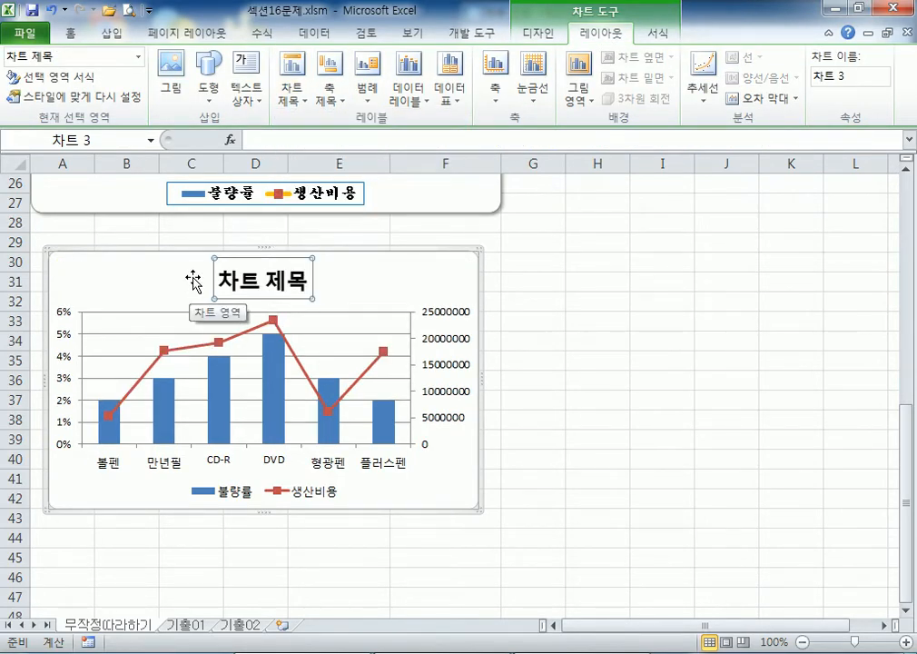
{"action": "left_click", "coordinate": [70, 33]}
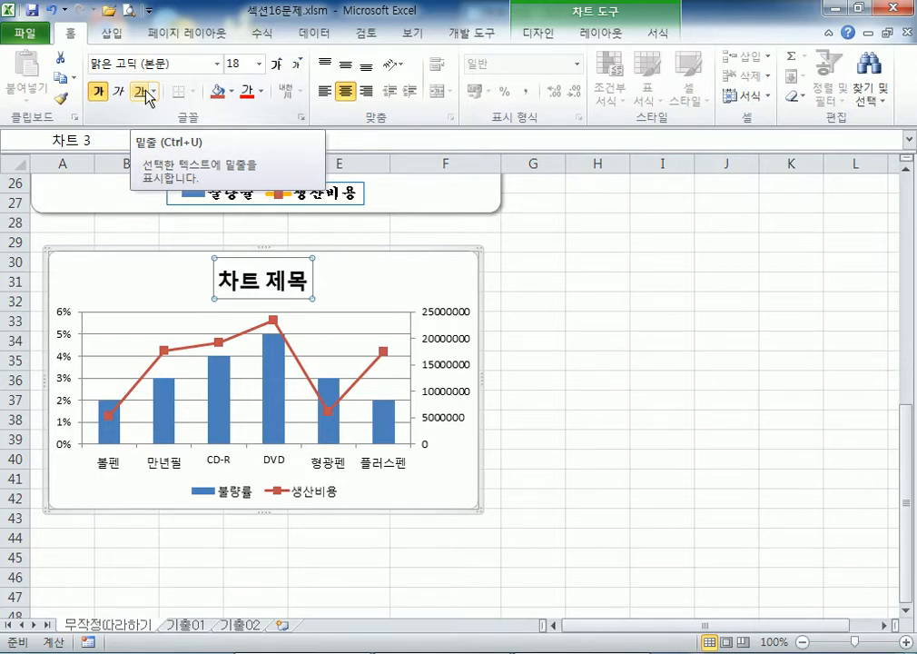
{"action": "mouse_move", "coordinate": [420, 266]}
{"action": "left_mouse_down"}
{"action": "mouse_move", "coordinate": [399, 248]}
{"action": "mouse_move", "coordinate": [429, 254]}
{"action": "mouse_move", "coordinate": [405, 252]}
{"action": "left_mouse_up"}
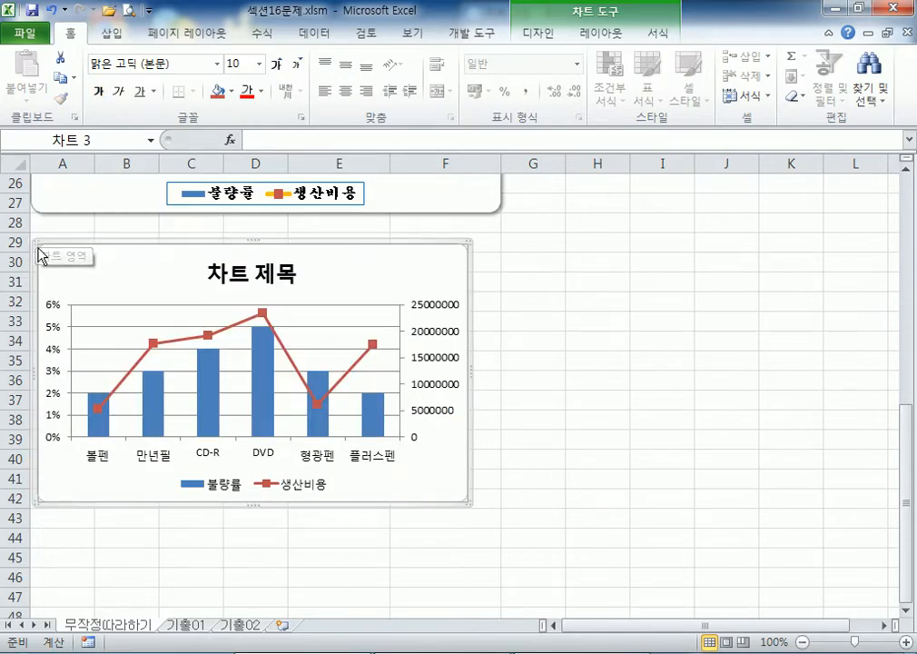
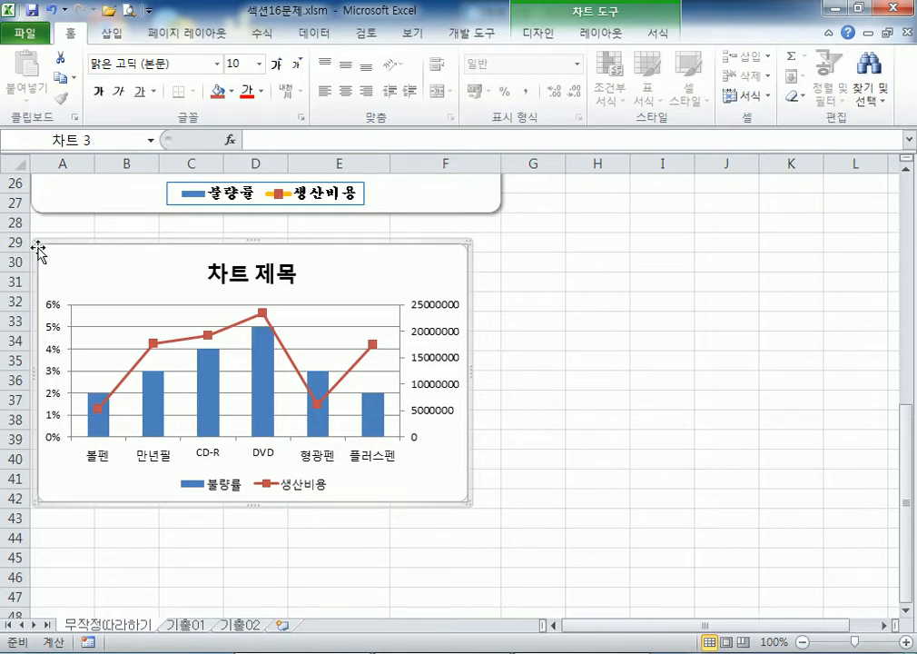
Step: Add a primary vertical axis title (기본 세로 축 제목) with stacked vertical text to the upper 품목별 불량률 및 생산비용 chart
{"action": "scroll", "coordinate": [410, 322], "scroll_direction": "up", "scroll_amount": 7}
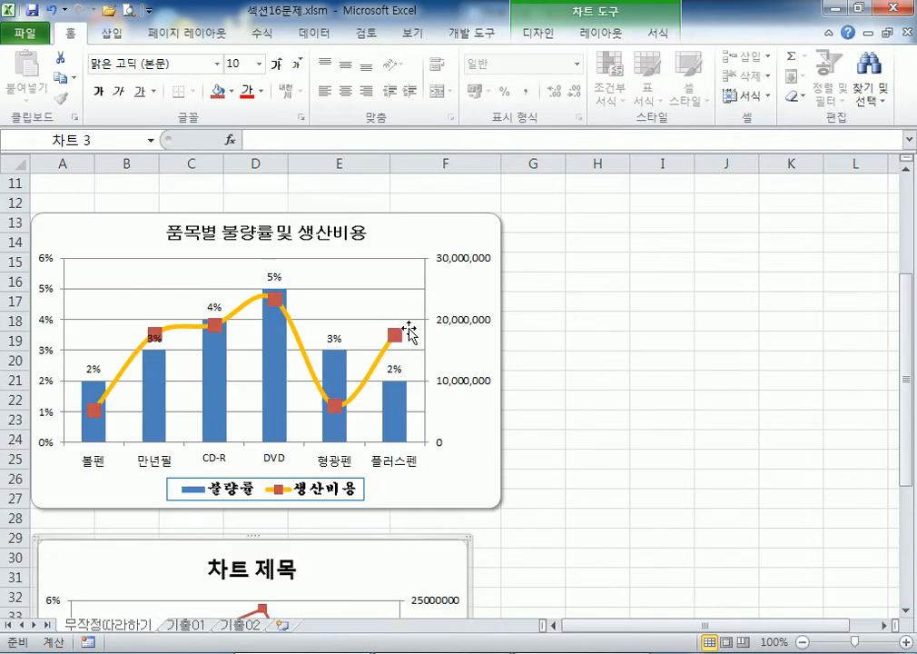
{"action": "left_click", "coordinate": [328, 359]}
{"action": "scroll", "coordinate": [409, 359], "scroll_direction": "down", "scroll_amount": 2}
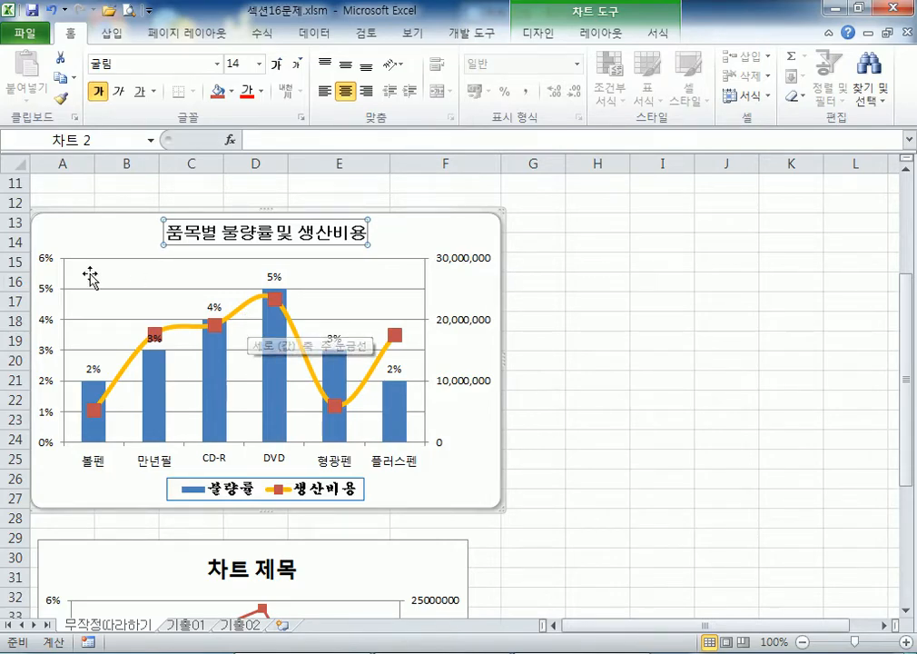
{"action": "left_click", "coordinate": [91, 242]}
{"action": "left_click", "coordinate": [596, 30]}
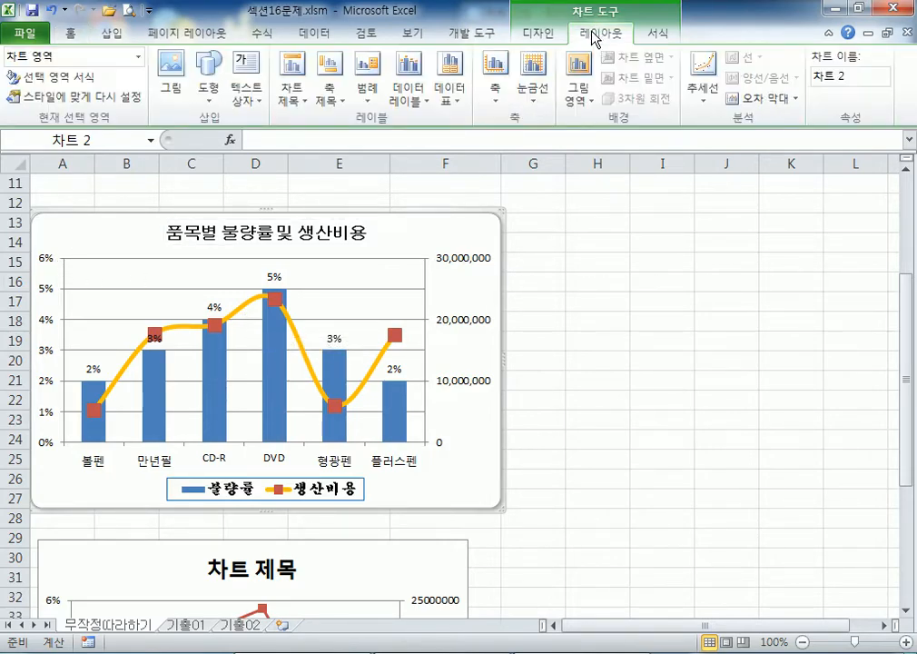
{"action": "left_click", "coordinate": [304, 103]}
{"action": "left_click", "coordinate": [337, 101]}
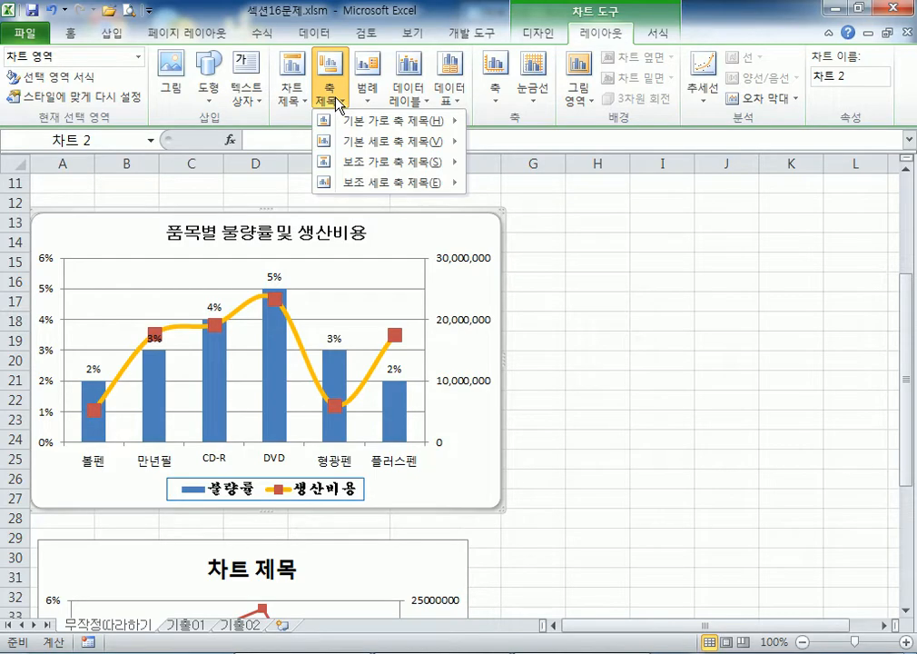
{"action": "mouse_move", "coordinate": [345, 144]}
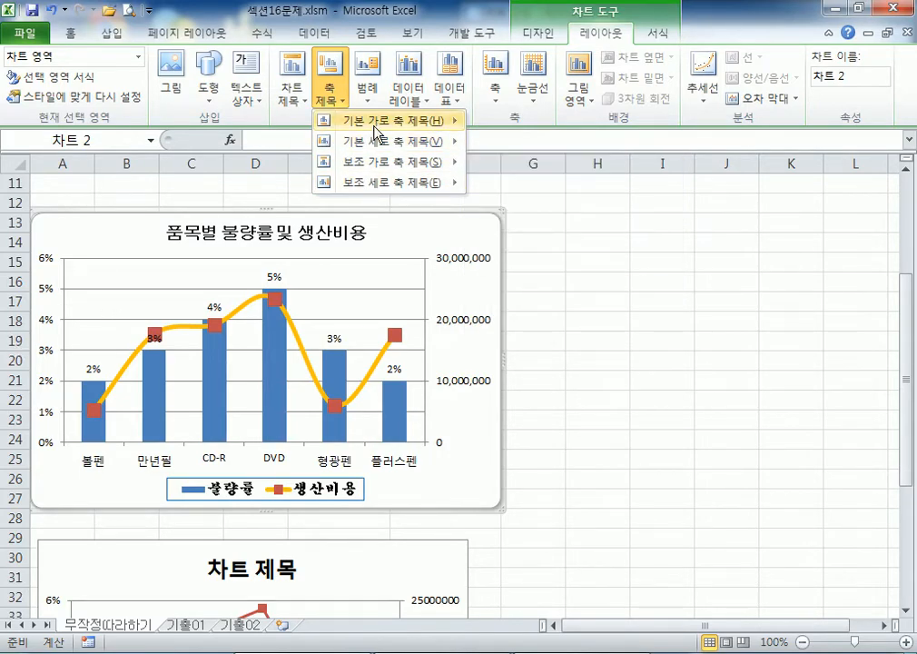
{"action": "mouse_move", "coordinate": [360, 188]}
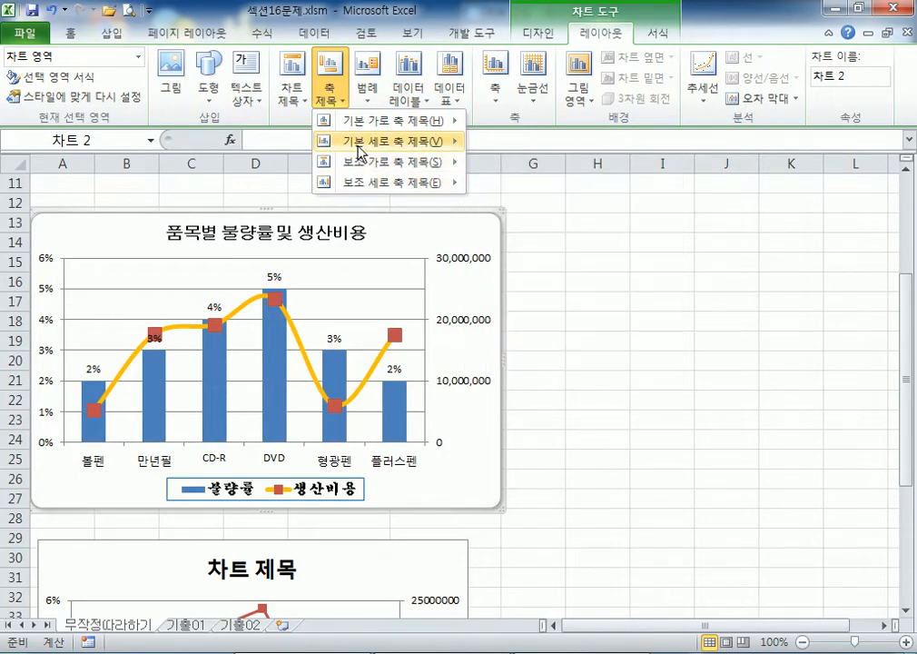
{"action": "left_click", "coordinate": [533, 240]}
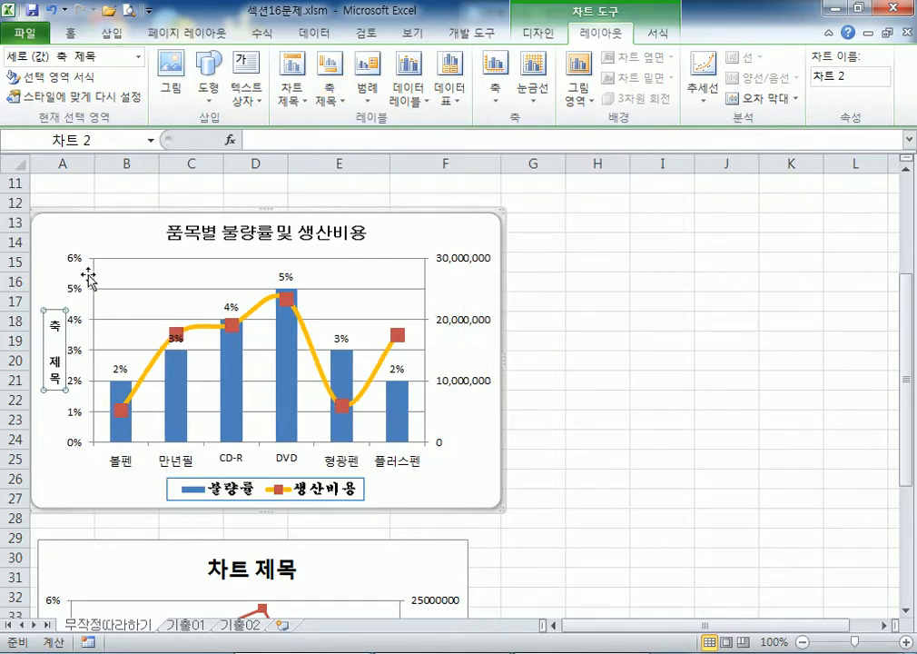
Step: Add a secondary vertical axis title (보조 세로 축 제목) with stacked vertical text (세로 제목) to the upper chart
{"action": "left_click", "coordinate": [334, 98]}
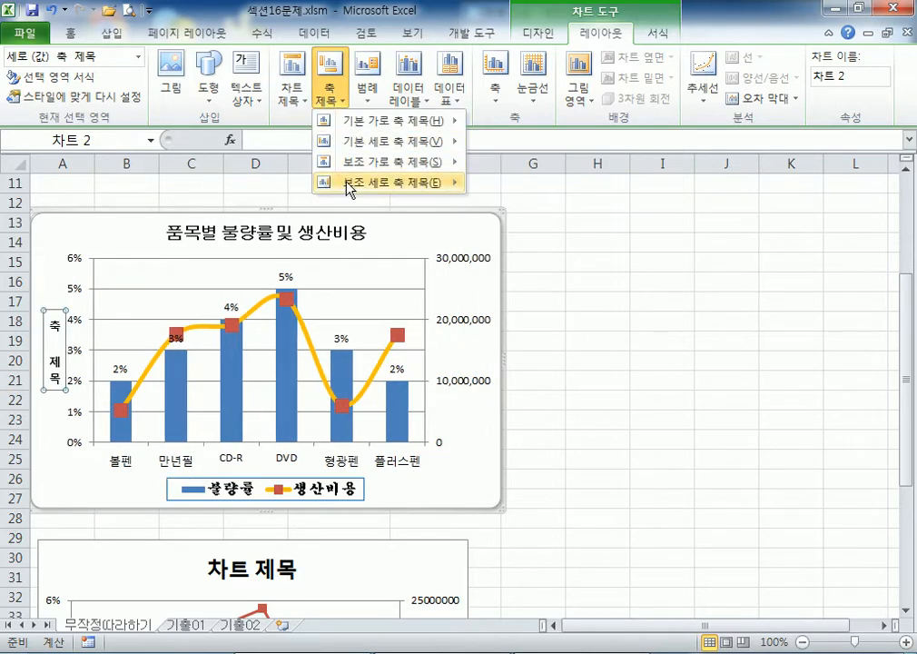
{"action": "mouse_move", "coordinate": [349, 185]}
{"action": "left_click", "coordinate": [540, 289]}
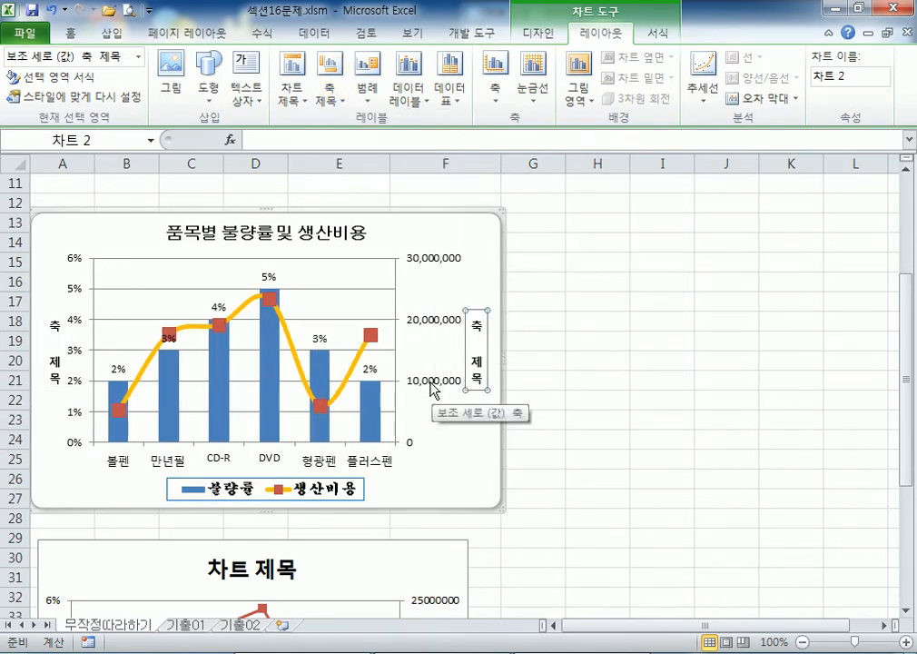
Step: Remove both the primary and secondary vertical axis titles from the upper chart with the 없음 option
{"action": "left_click", "coordinate": [329, 109]}
{"action": "mouse_move", "coordinate": [399, 142]}
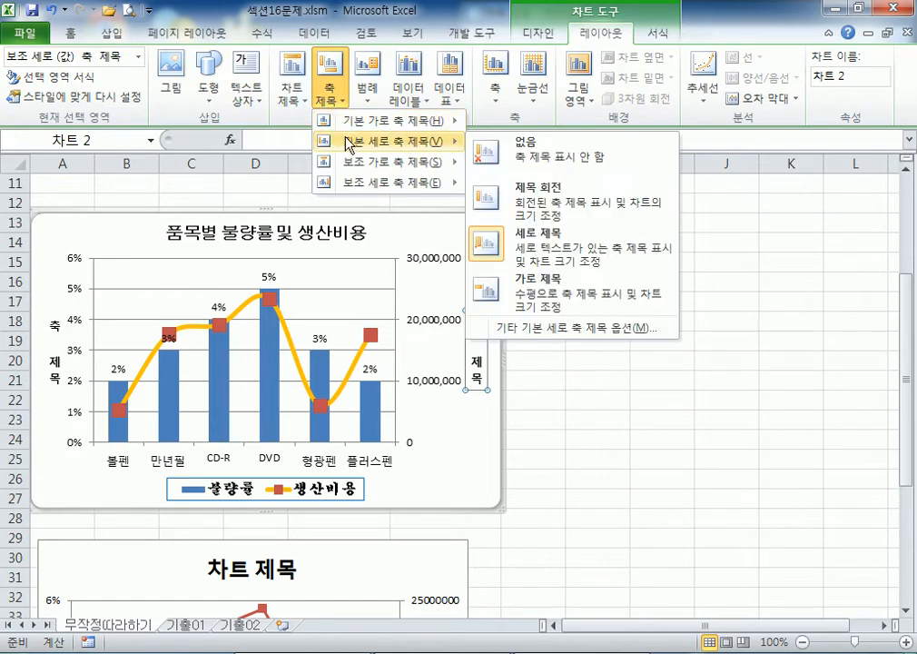
{"action": "left_click", "coordinate": [509, 144]}
{"action": "left_click", "coordinate": [329, 91]}
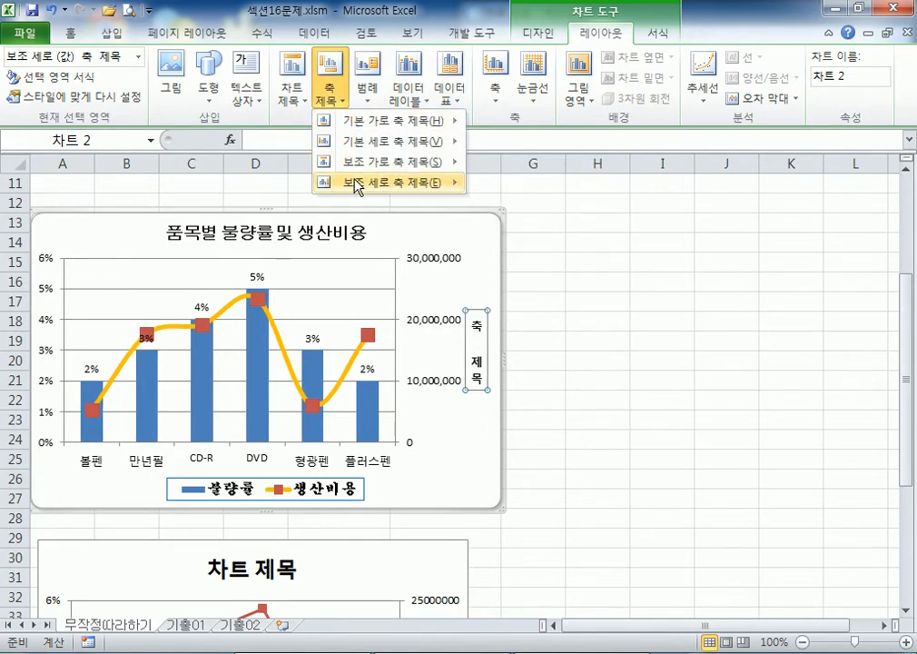
{"action": "mouse_move", "coordinate": [363, 181]}
{"action": "left_click", "coordinate": [499, 199]}
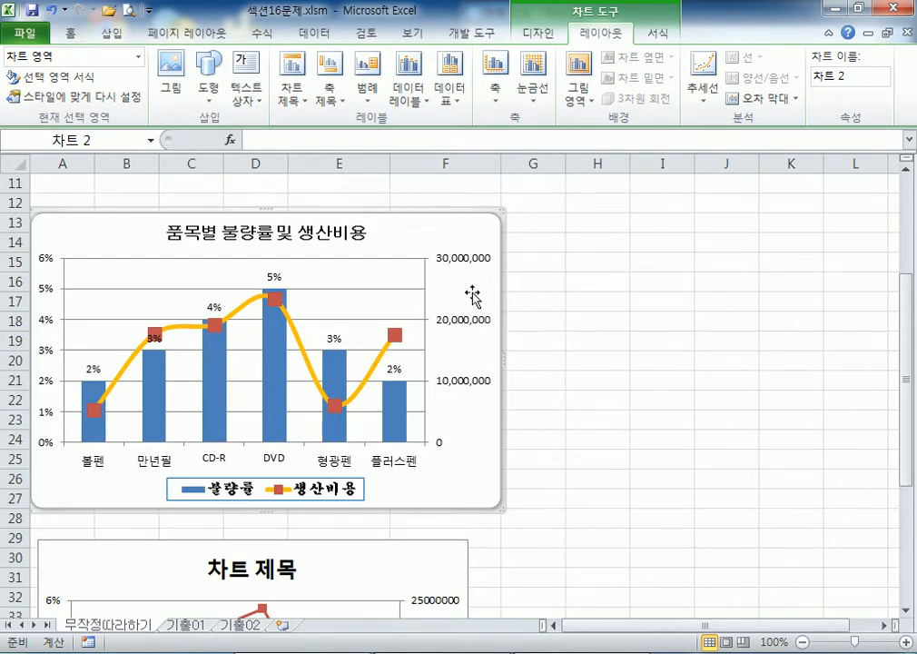
Step: Add primary and secondary vertical axis titles with stacked vertical text (세로 제목) to the upper chart
{"action": "left_click", "coordinate": [330, 102]}
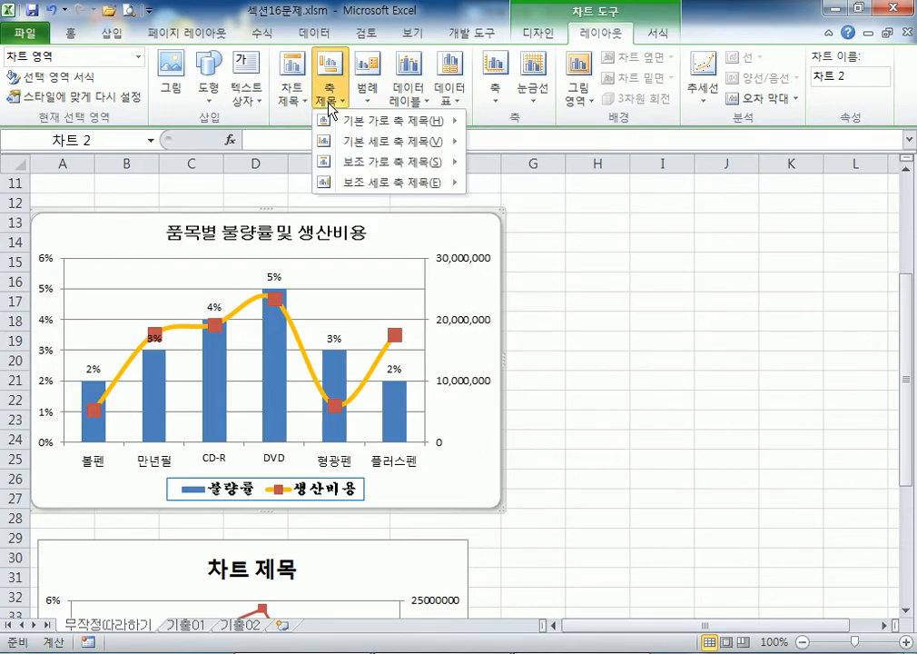
{"action": "mouse_move", "coordinate": [352, 130]}
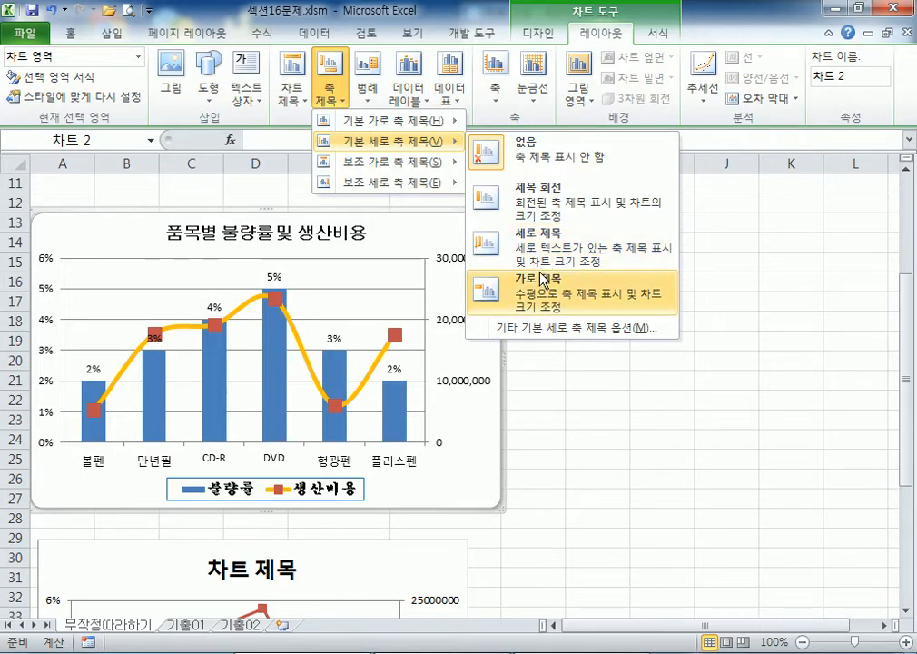
{"action": "left_click", "coordinate": [547, 237]}
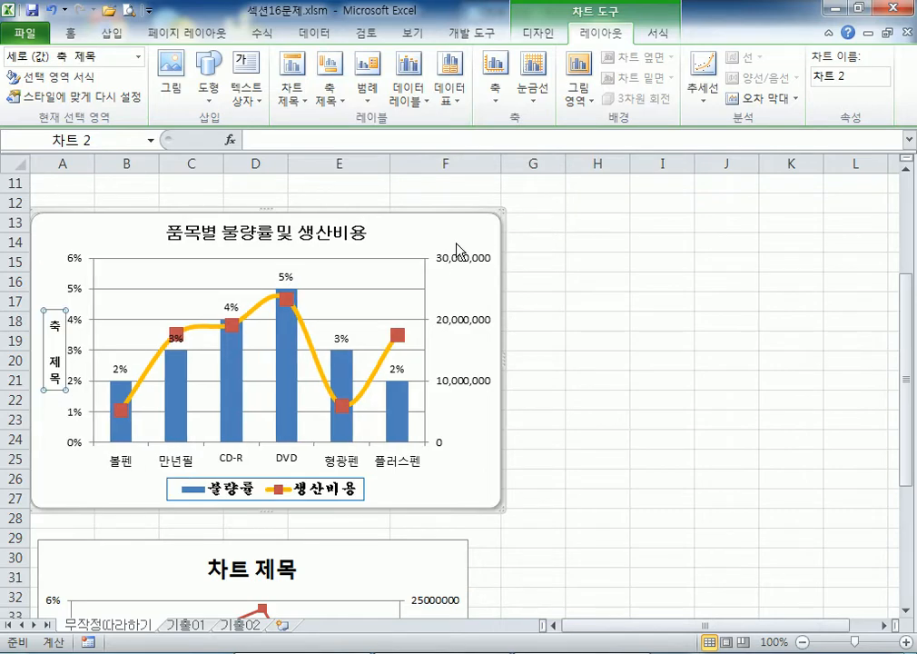
{"action": "left_click", "coordinate": [334, 100]}
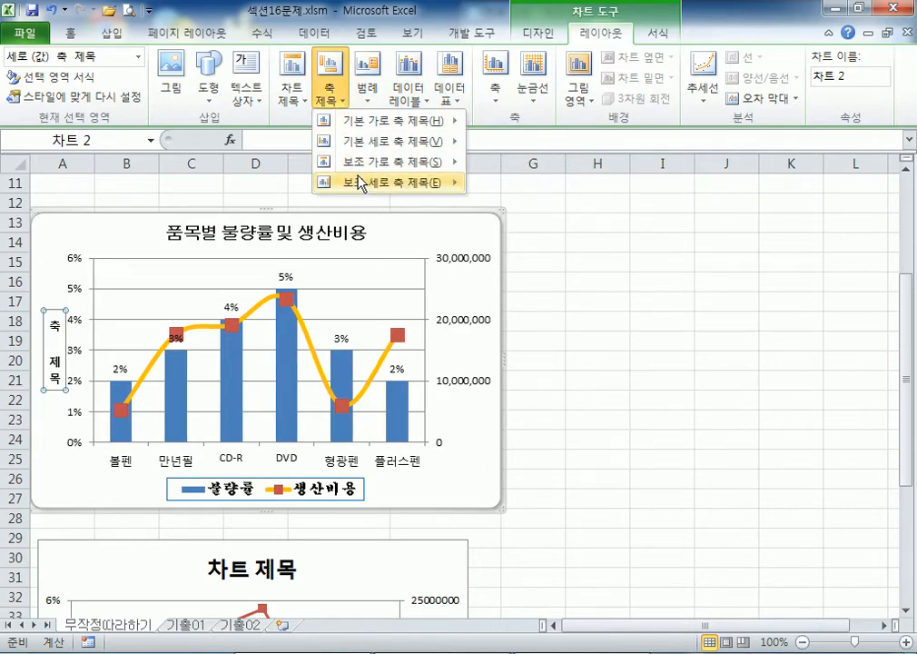
{"action": "mouse_move", "coordinate": [361, 185]}
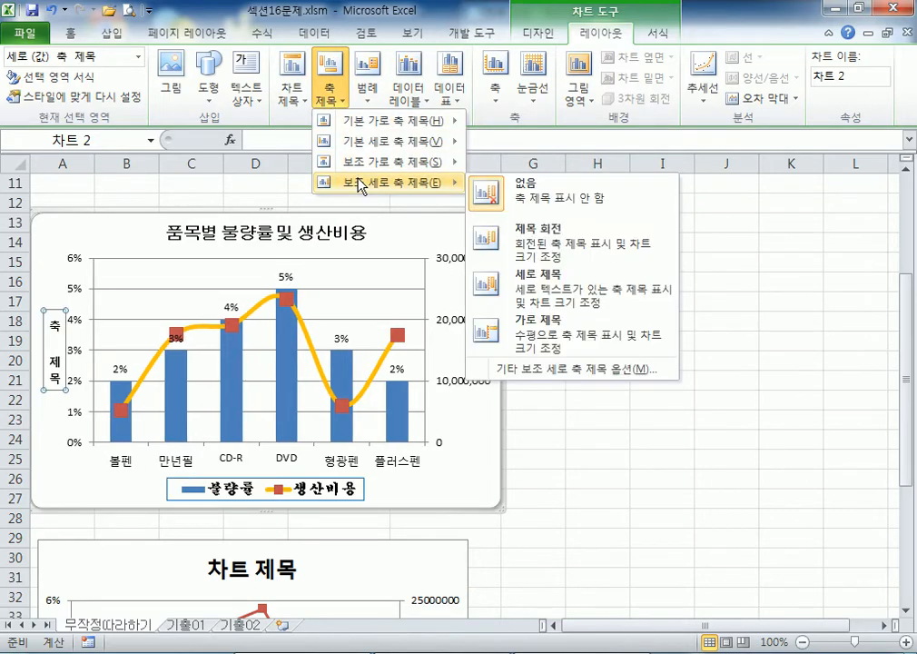
{"action": "left_click", "coordinate": [535, 297]}
Step: Replace the placeholder text of the upper chart's primary vertical axis title with 불량률
{"action": "left_click", "coordinate": [54, 345]}
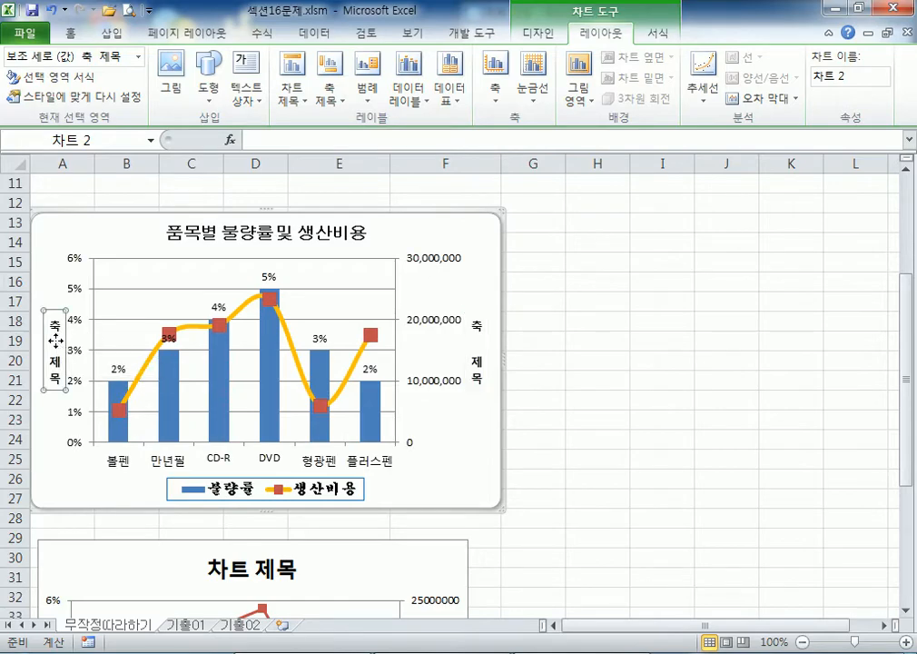
{"action": "type", "text": "불"}
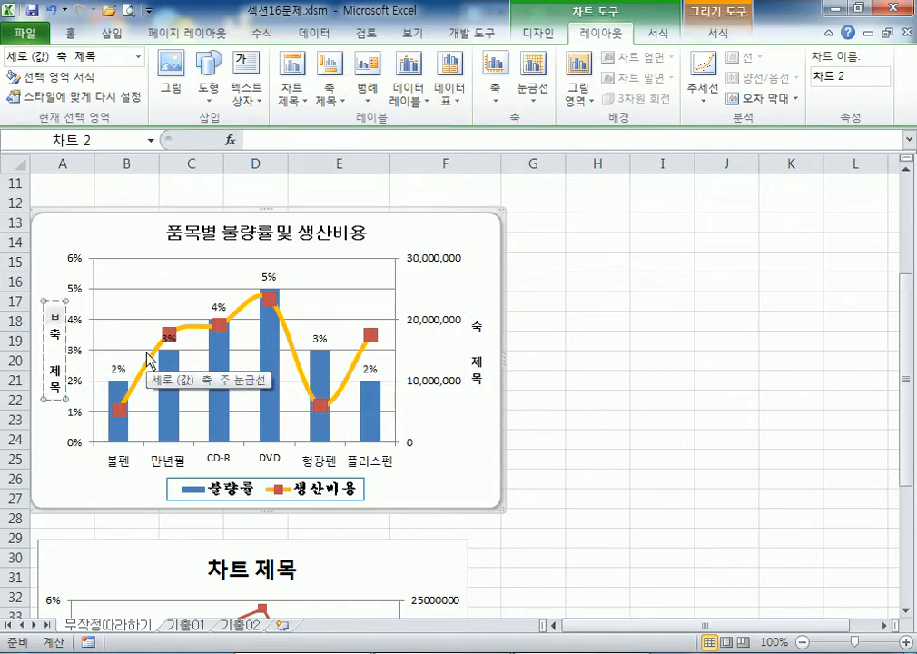
{"action": "type", "text": "량류"}
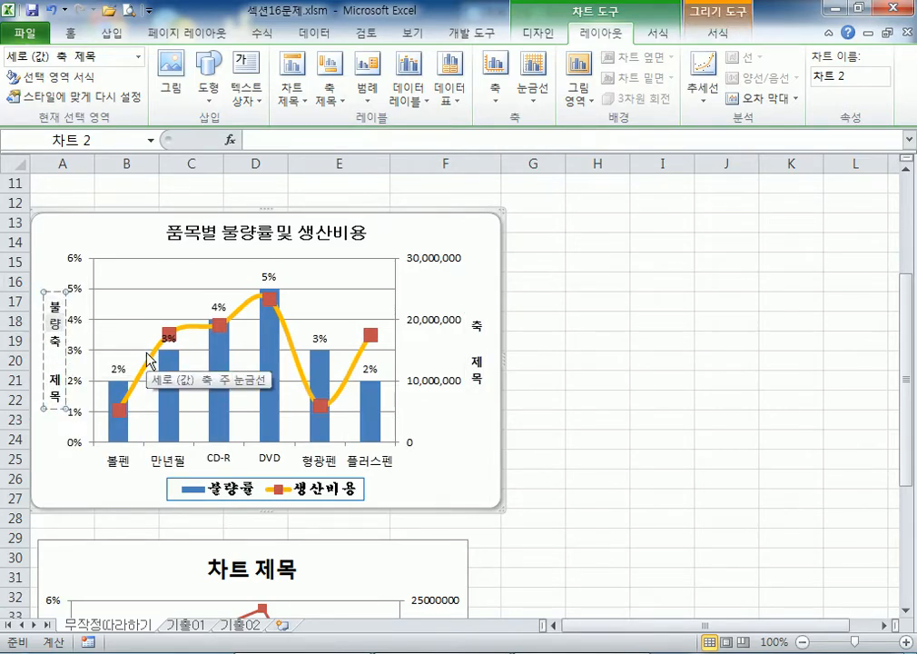
{"action": "type", "text": "ㄹ"}
{"action": "key", "text": "Delete"}
{"action": "key", "text": "Delete"}
{"action": "key", "text": "Delete"}
{"action": "key", "text": "Delete"}
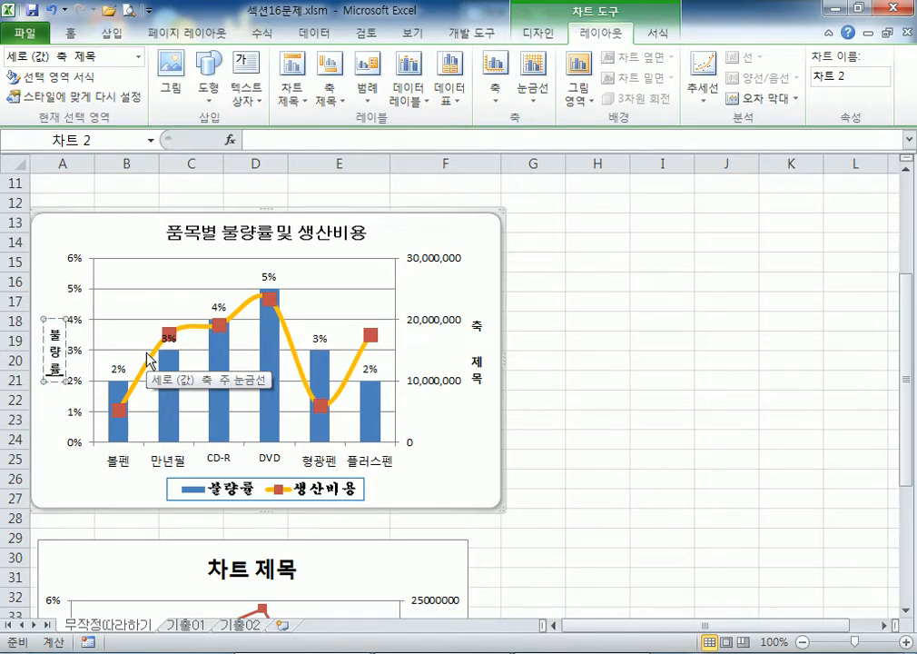
Step: Replace the placeholder text of the upper chart's secondary vertical axis title with 생산비용
{"action": "left_click", "coordinate": [479, 324]}
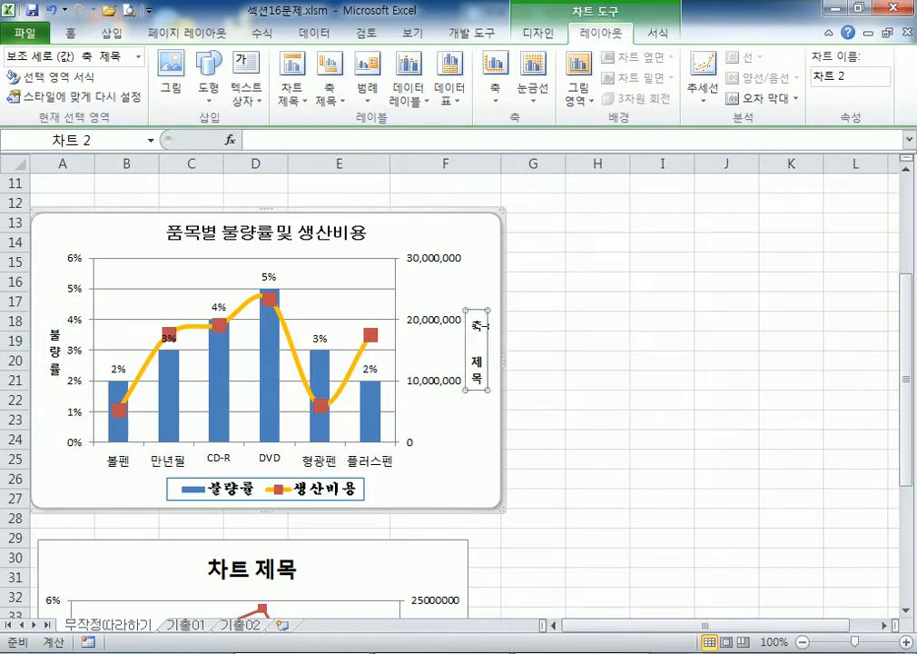
{"action": "left_click", "coordinate": [479, 325]}
{"action": "type", "text": "생산"}
{"action": "type", "text": "용"}
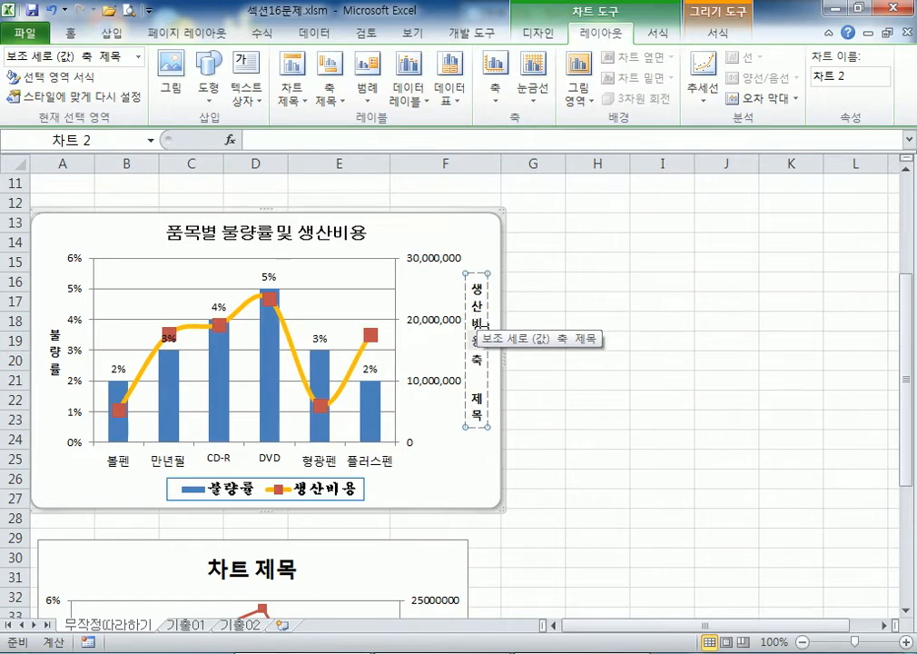
{"action": "key", "text": "Delete"}
{"action": "key", "text": "Delete"}
{"action": "key", "text": "Delete"}
{"action": "key", "text": "Delete"}
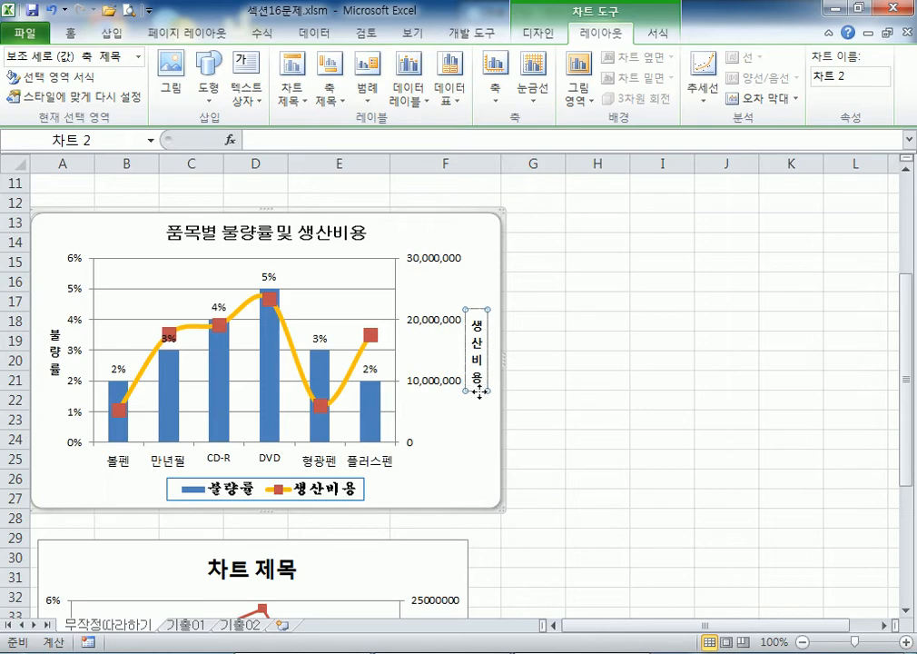
Step: Delete the secondary vertical axis title and add it again with stacked vertical text (세로 제목)
{"action": "key", "text": "Delete"}
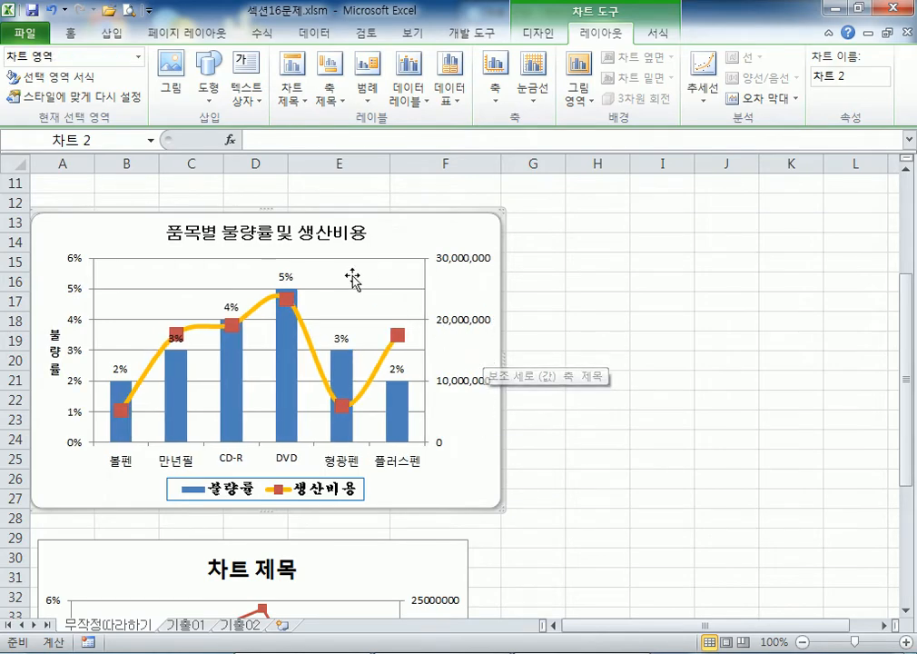
{"action": "left_click", "coordinate": [331, 93]}
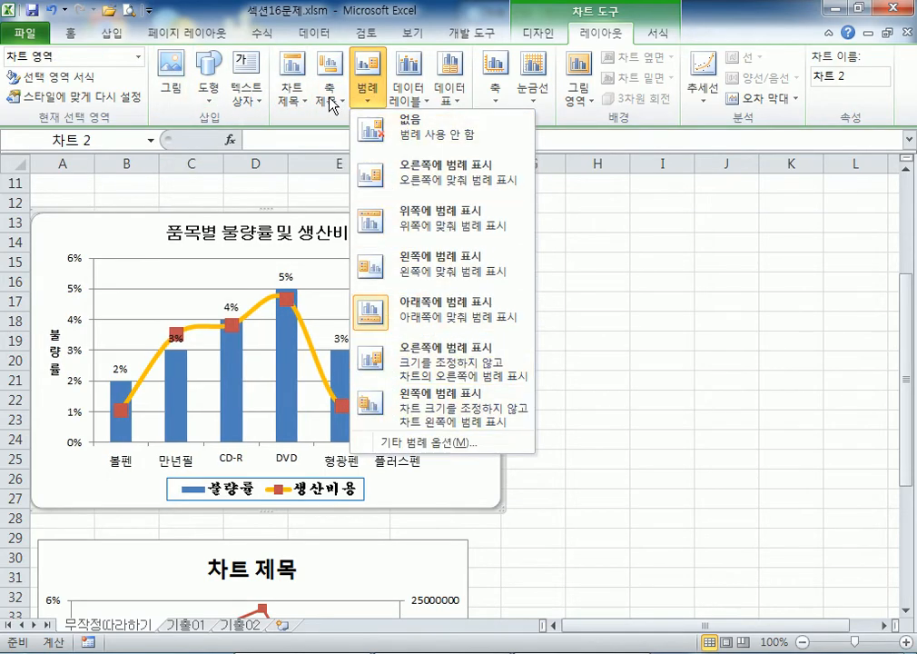
{"action": "left_click", "coordinate": [491, 289]}
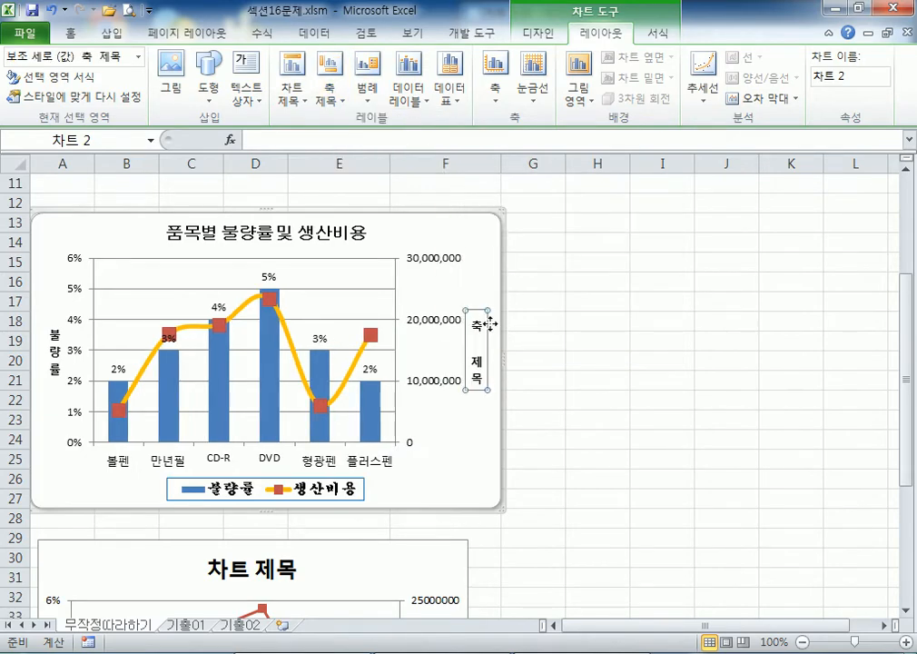
Step: Change the re-added secondary vertical axis title's text to 생산비용 and remove the leftover placeholder characters
{"action": "type", "text": "생산비요"}
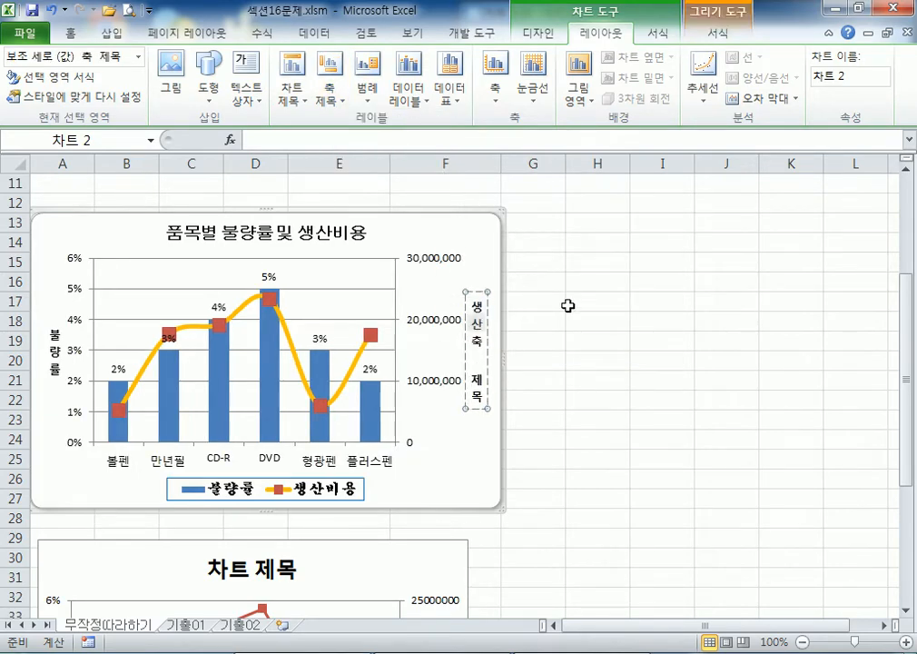
{"action": "type", "text": "ㅇ"}
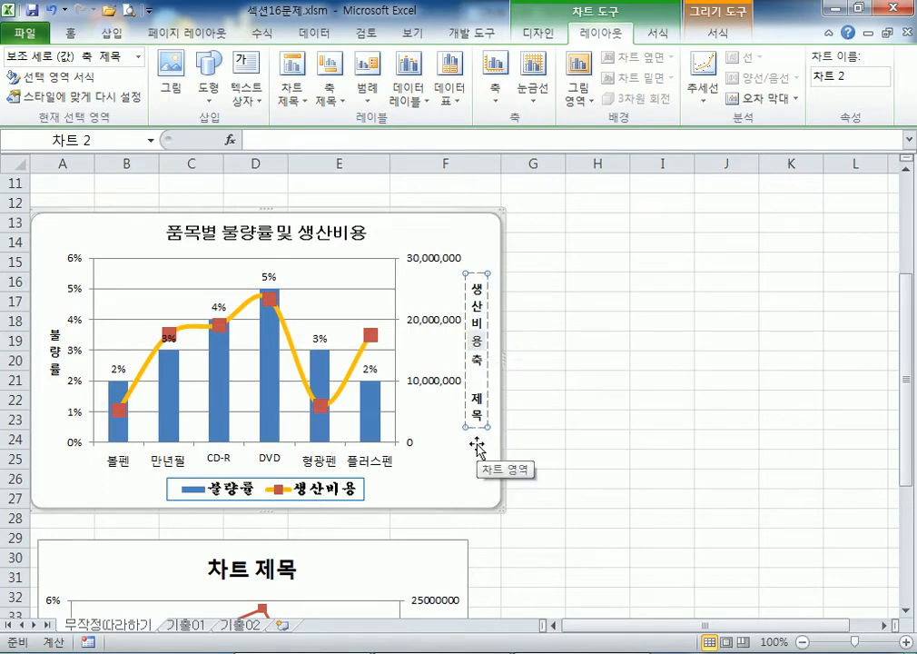
{"action": "key", "text": "Delete"}
{"action": "key", "text": "Delete"}
{"action": "key", "text": "Delete"}
{"action": "key", "text": "Delete"}
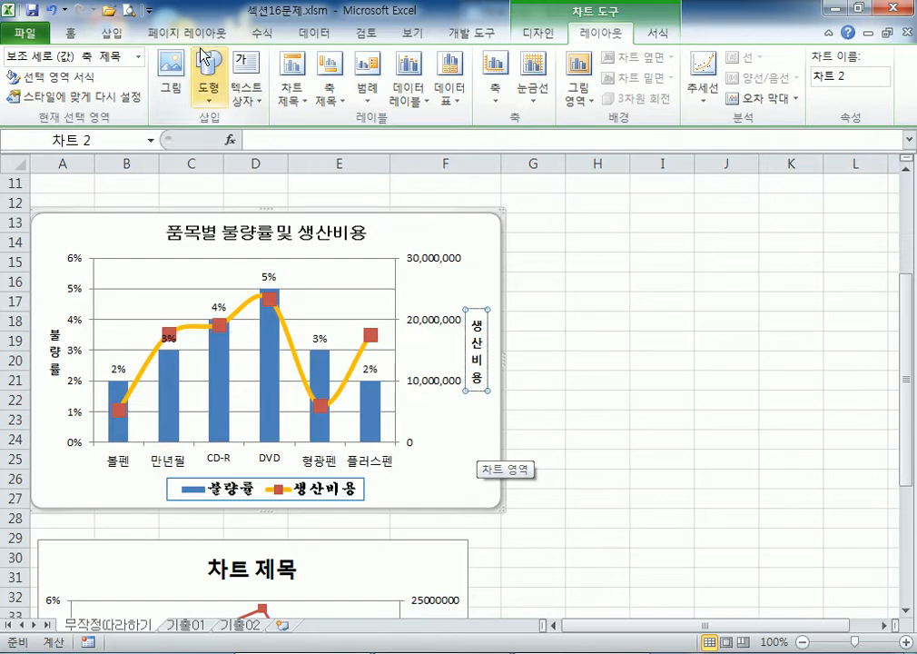
Step: Erase and retype the last character 용 of the upper chart's title, finishing by selecting the chart area
{"action": "left_click", "coordinate": [358, 254]}
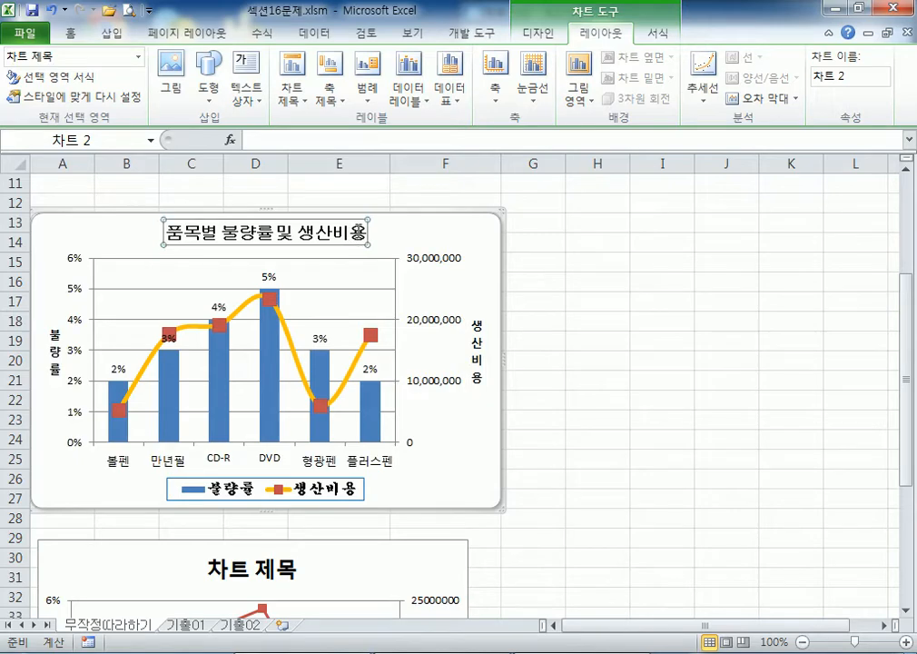
{"action": "left_click", "coordinate": [364, 233]}
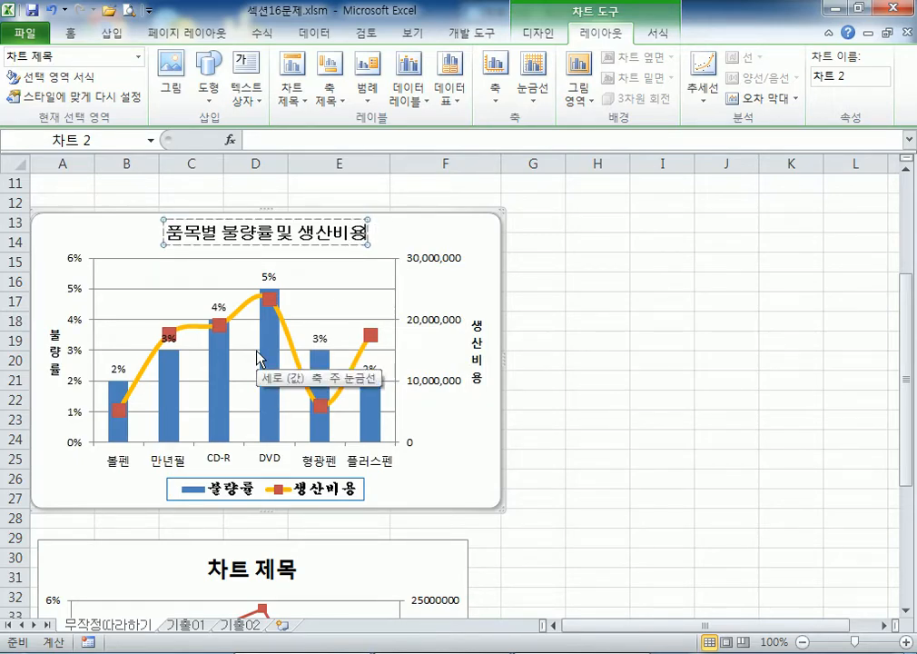
{"action": "key", "text": "BackSpace"}
{"action": "type", "text": "용"}
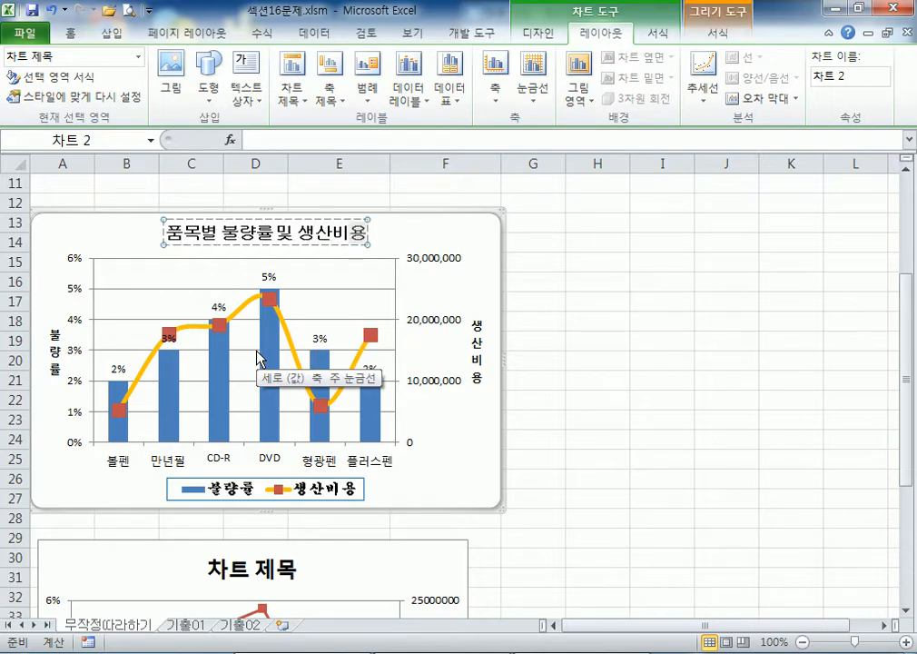
{"action": "left_click", "coordinate": [460, 229]}
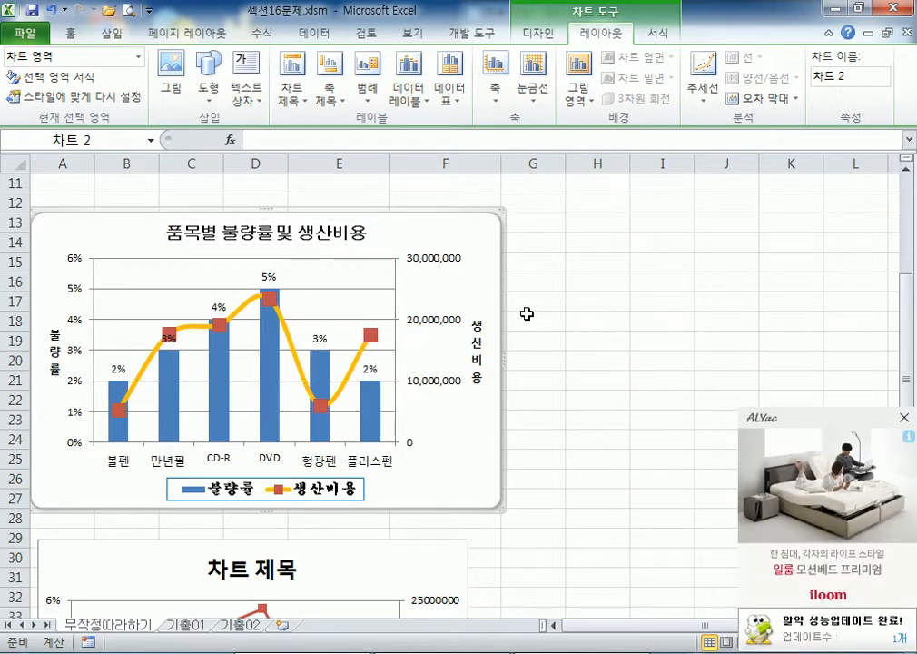
Step: Dismiss the advertisement pop-up and retype the chart title's final 용 once more, ending text editing with the title still selected
{"action": "left_click", "coordinate": [905, 419]}
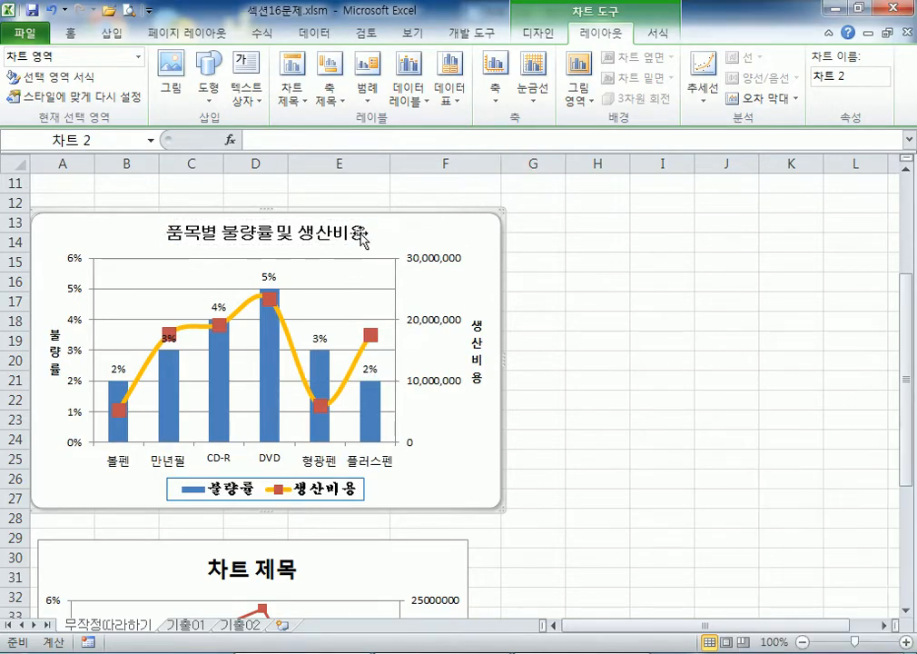
{"action": "left_click", "coordinate": [366, 236]}
{"action": "left_click", "coordinate": [365, 236]}
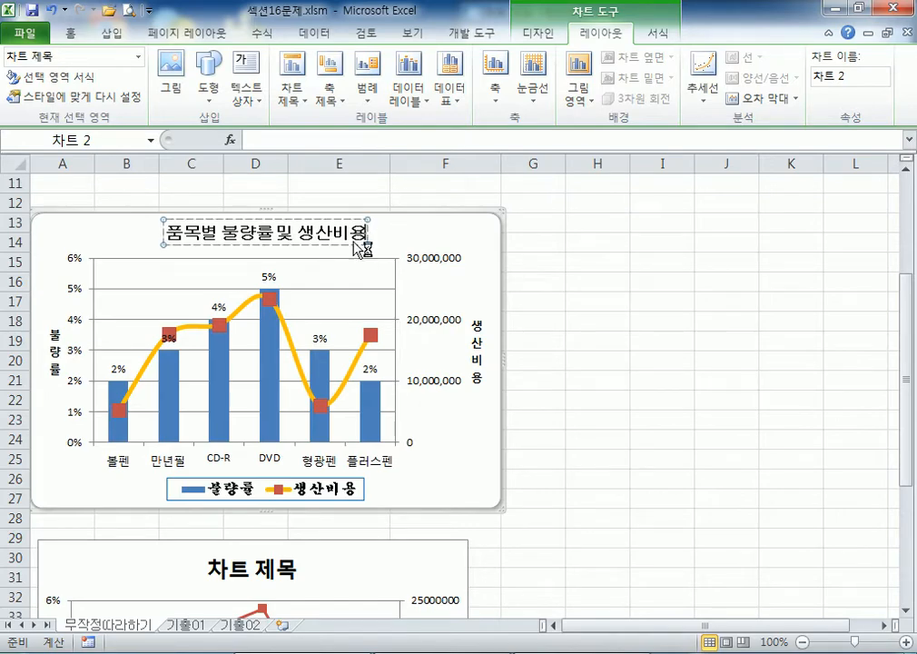
{"action": "key", "text": "BackSpace"}
{"action": "type", "text": "용"}
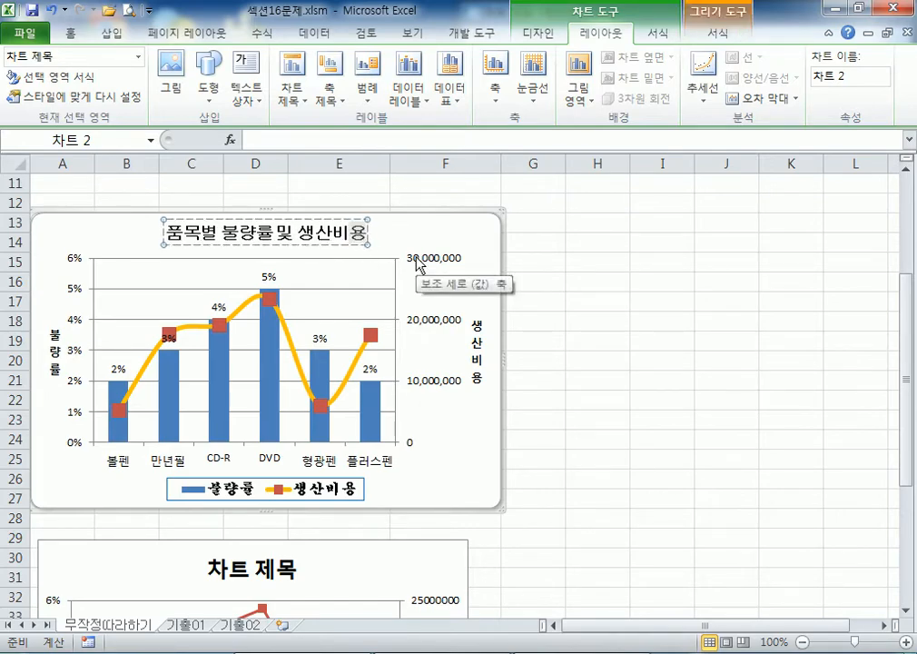
{"action": "key", "text": "Escape"}
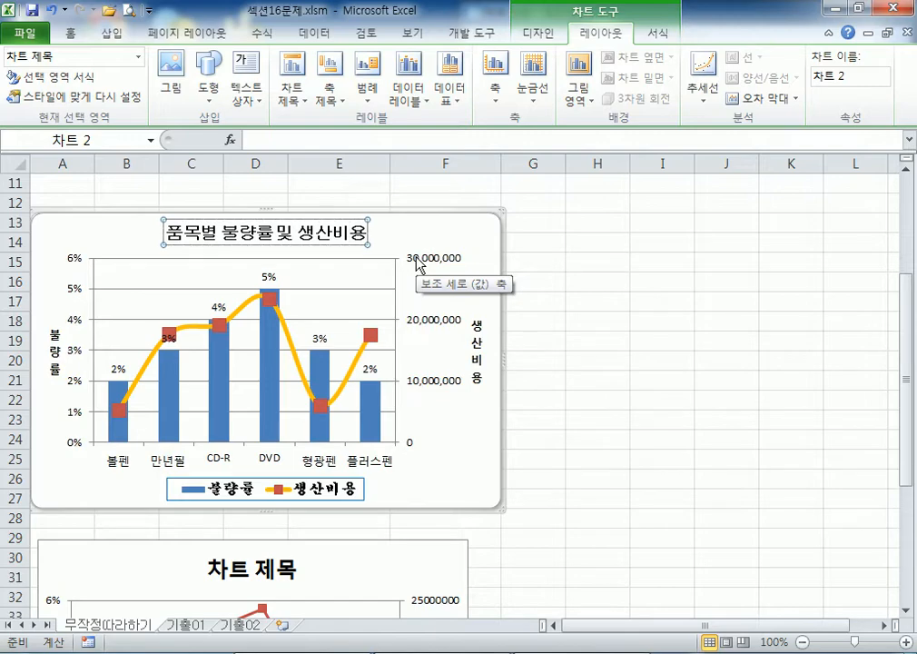
Step: Set the upper chart's primary vertical axis title to 가로 text direction in its alignment settings and close the dialog
{"action": "left_click", "coordinate": [54, 345]}
{"action": "left_click", "coordinate": [480, 361]}
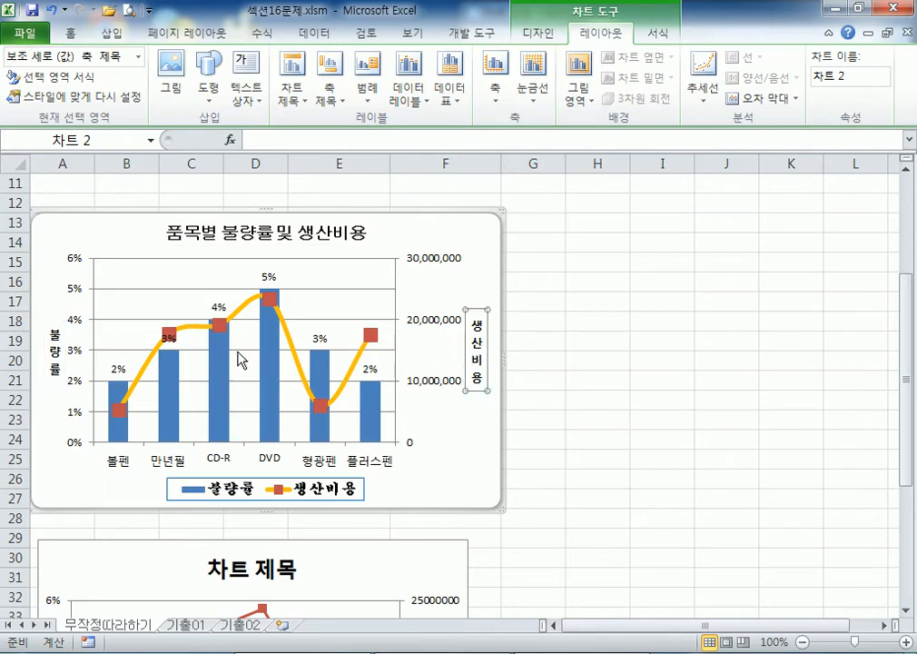
{"action": "left_click", "coordinate": [55, 350]}
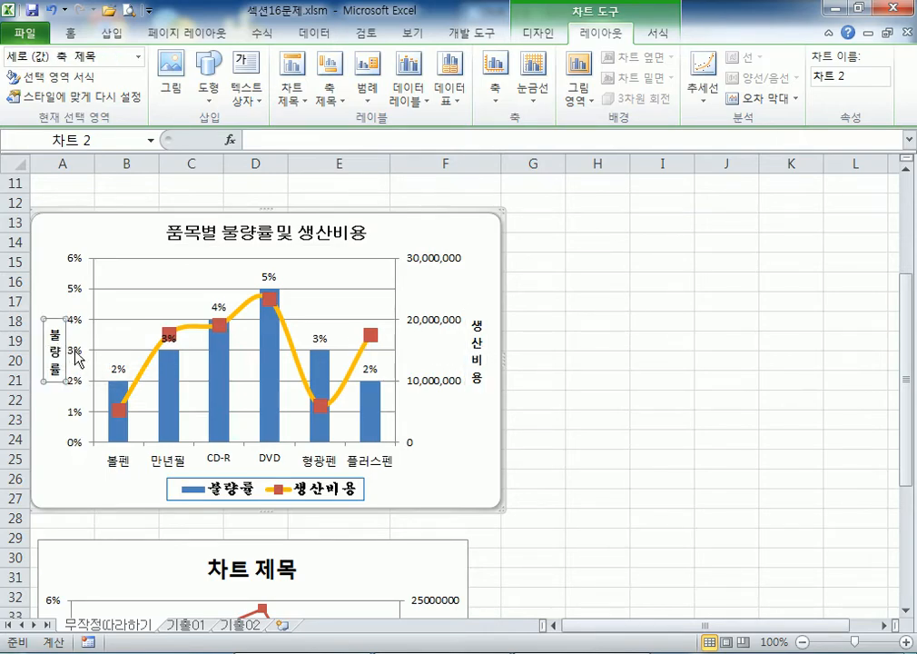
{"action": "key", "text": "ctrl+1"}
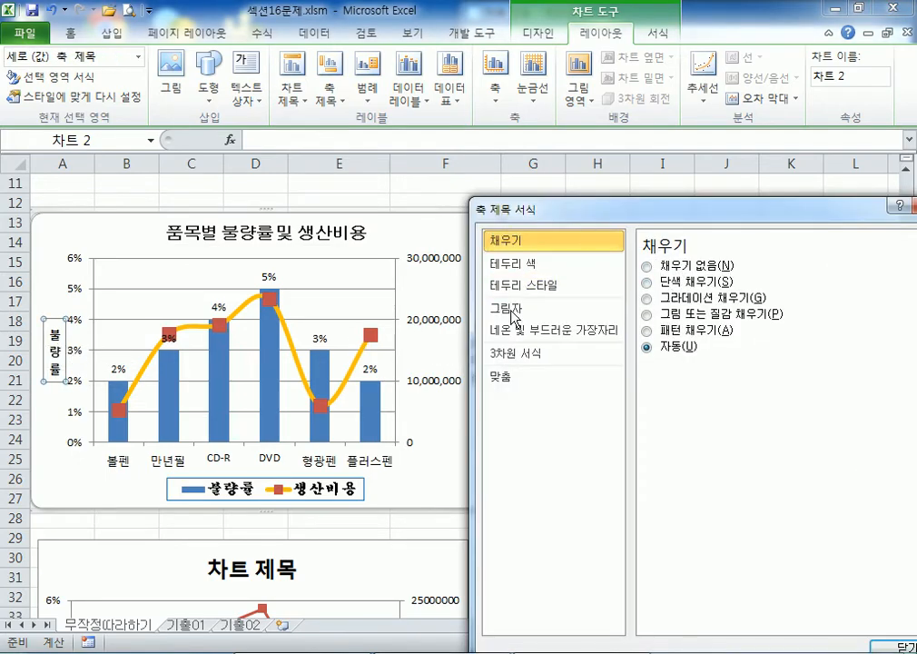
{"action": "left_click", "coordinate": [500, 375]}
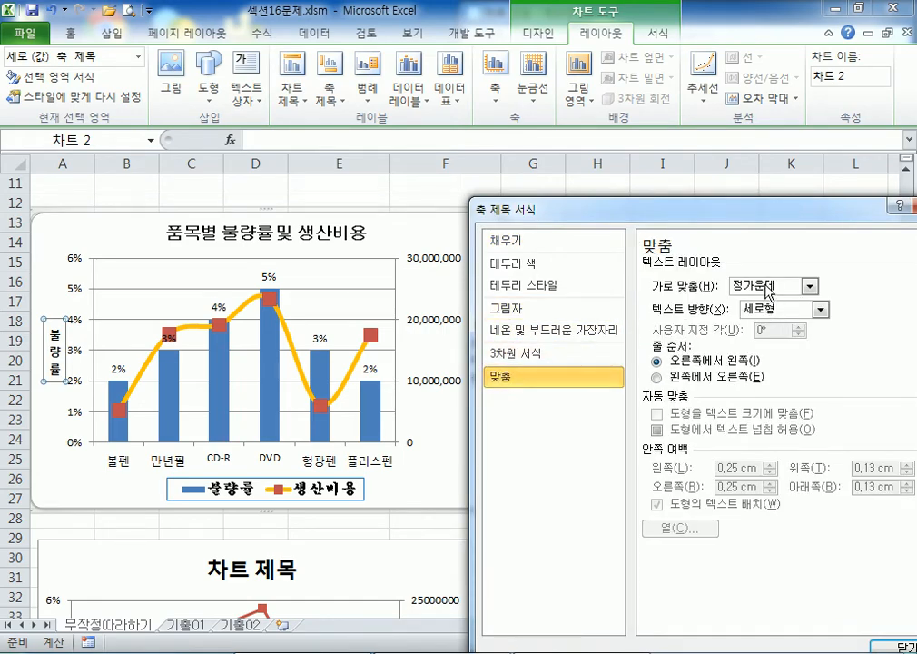
{"action": "left_click", "coordinate": [772, 311]}
{"action": "left_click", "coordinate": [772, 349]}
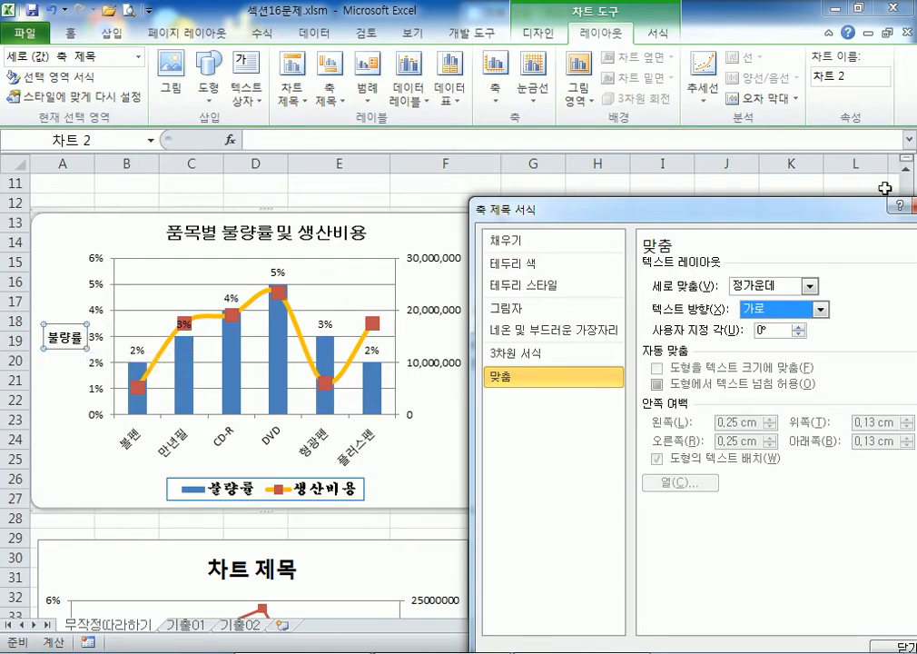
{"action": "left_click", "coordinate": [912, 208]}
Step: Reapply the 가로 제목 layout to the primary vertical axis title, and switch it to 세로 제목
{"action": "left_click", "coordinate": [328, 107]}
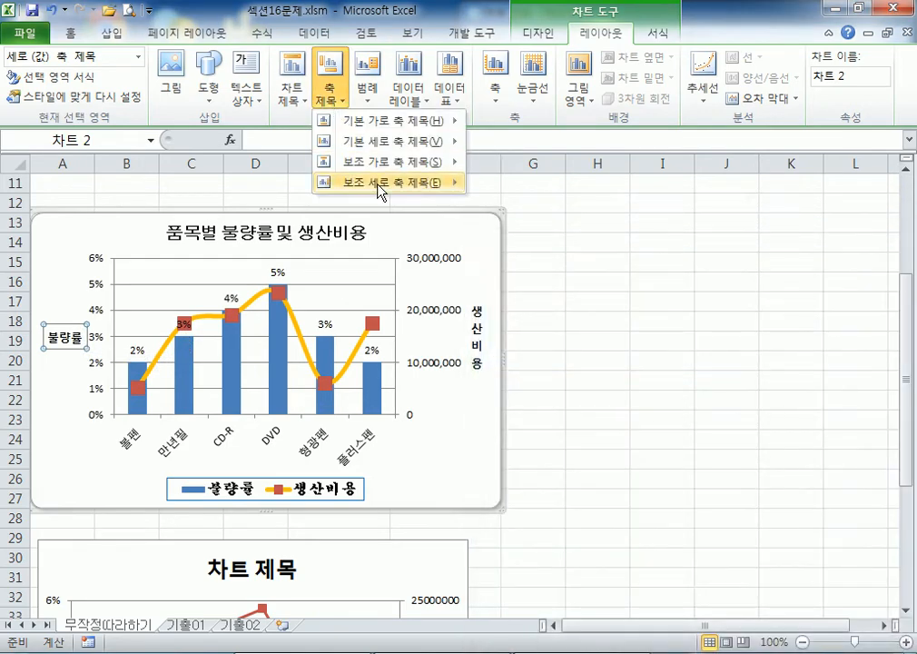
{"action": "mouse_move", "coordinate": [327, 143]}
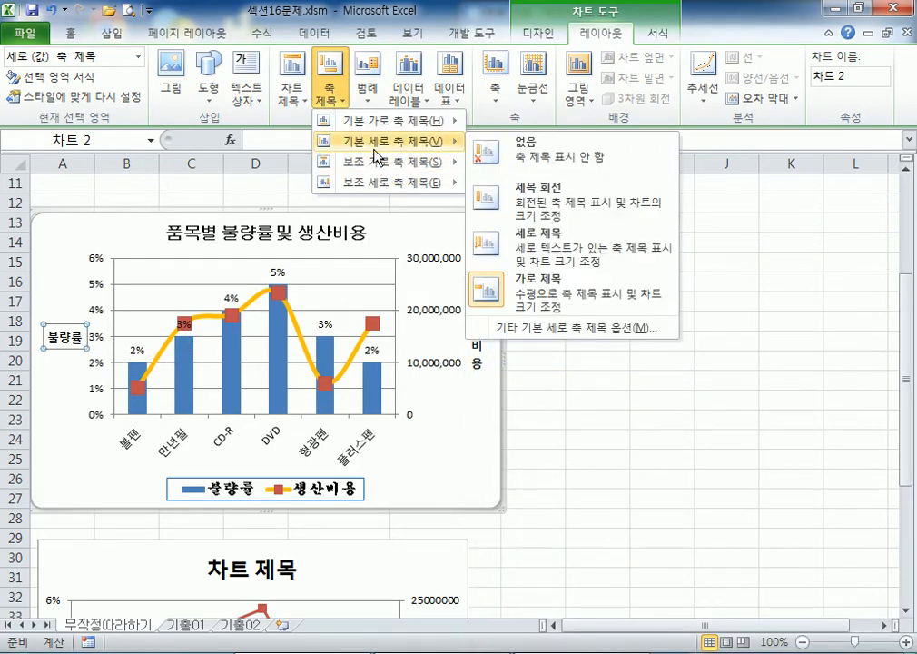
{"action": "left_click", "coordinate": [533, 291]}
{"action": "left_click", "coordinate": [331, 95]}
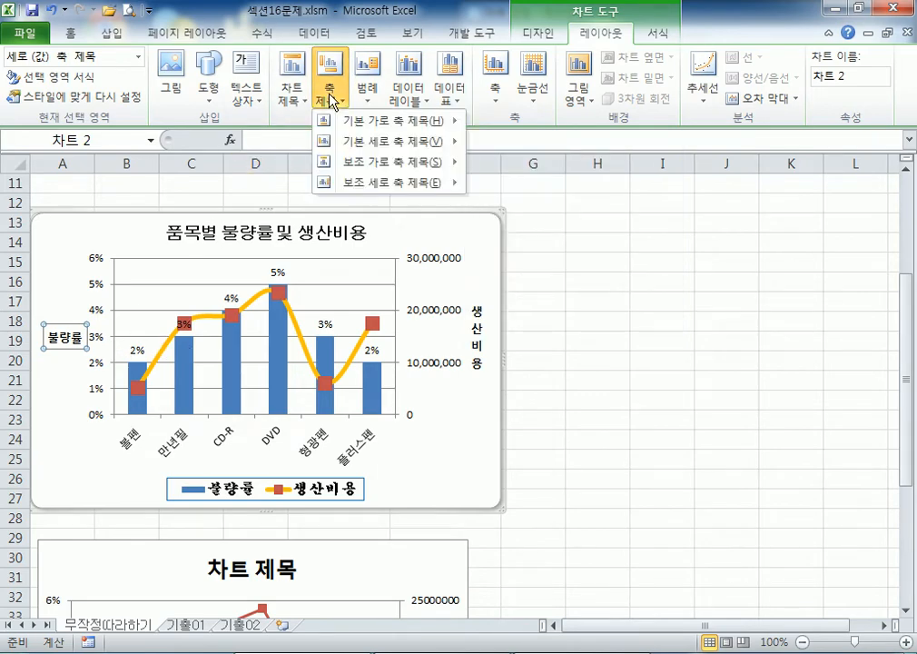
{"action": "mouse_move", "coordinate": [386, 142]}
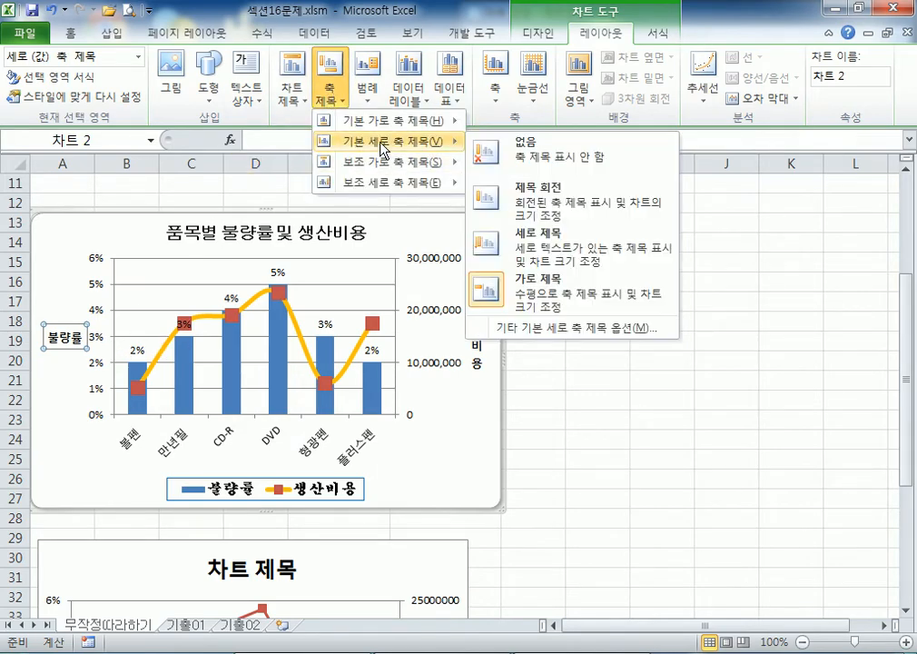
{"action": "left_click", "coordinate": [541, 250]}
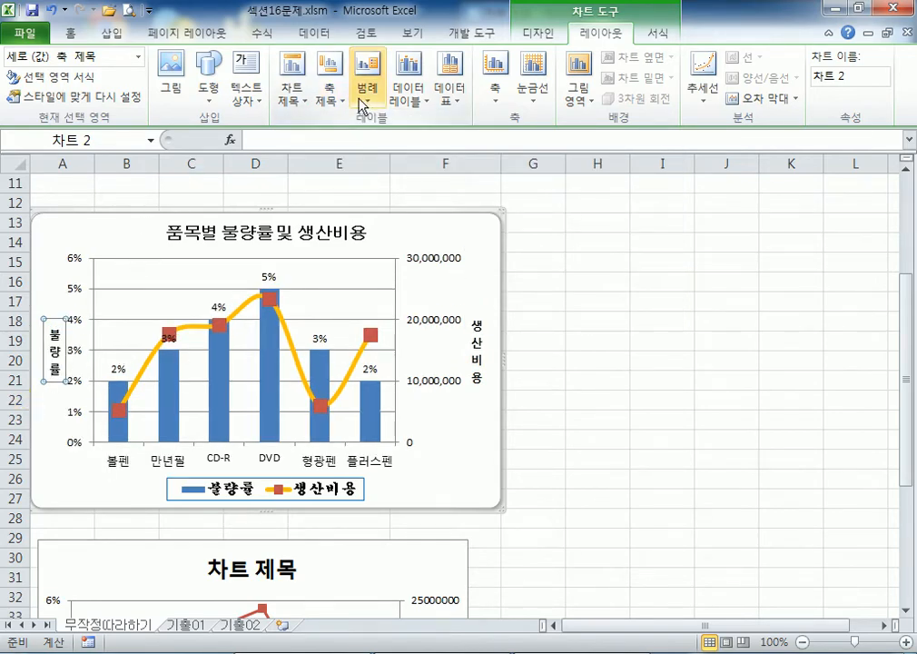
Step: Switch the primary vertical axis title to 가로 제목, and change its text direction to 세로 in the alignment settings
{"action": "left_click", "coordinate": [331, 91]}
{"action": "mouse_move", "coordinate": [380, 148]}
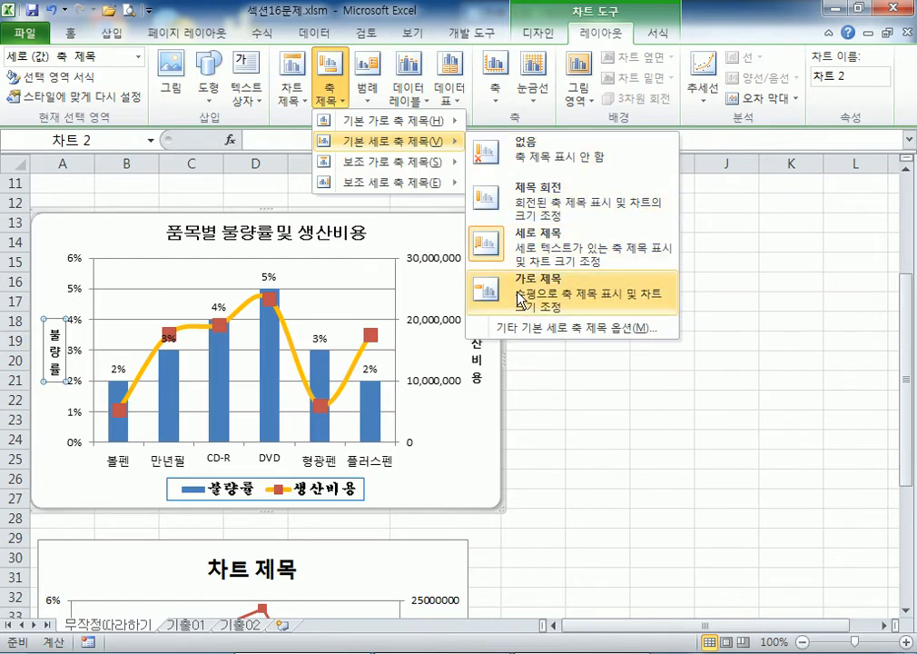
{"action": "left_click", "coordinate": [524, 299]}
{"action": "left_click", "coordinate": [59, 377]}
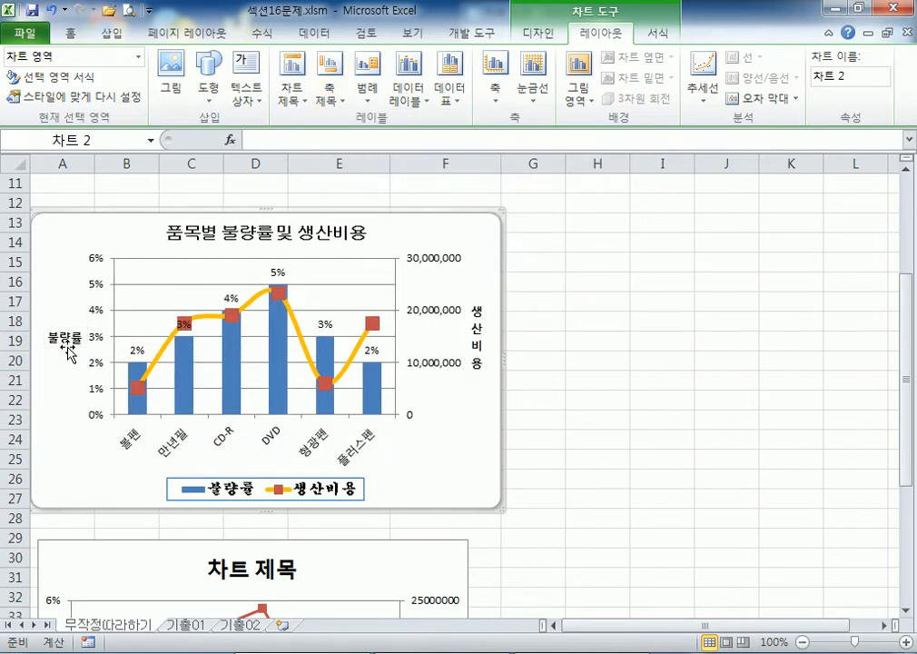
{"action": "double_click", "coordinate": [64, 341]}
{"action": "left_click_drag", "start_coordinate": [569, 210], "coordinate": [588, 106]}
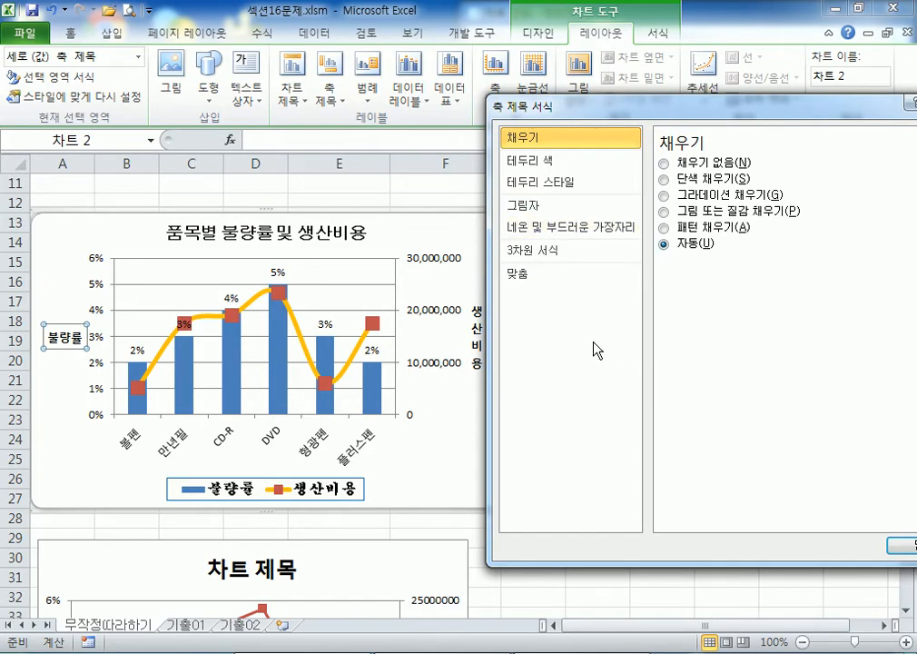
{"action": "left_click", "coordinate": [534, 273]}
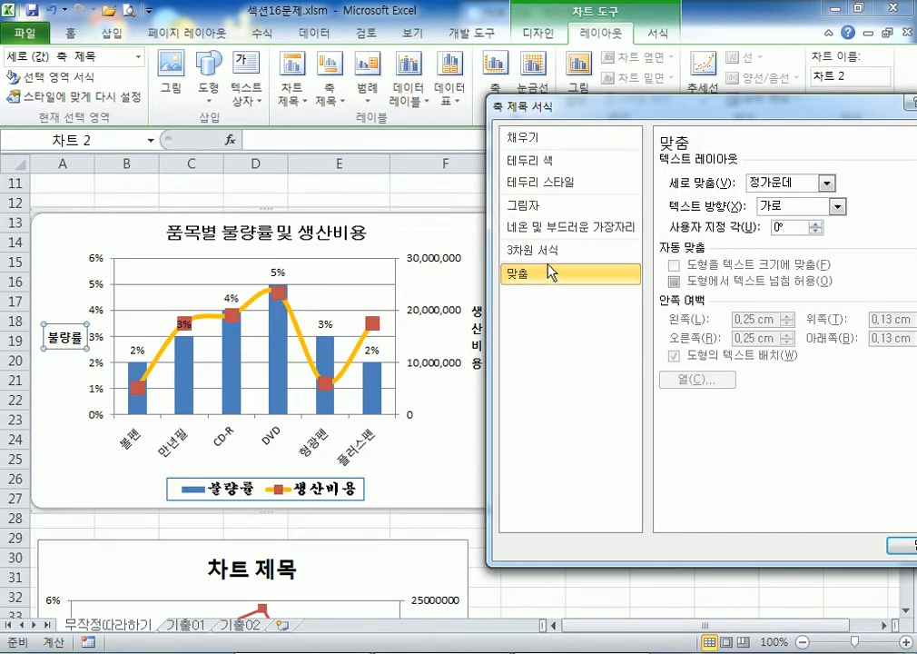
{"action": "left_click", "coordinate": [824, 207]}
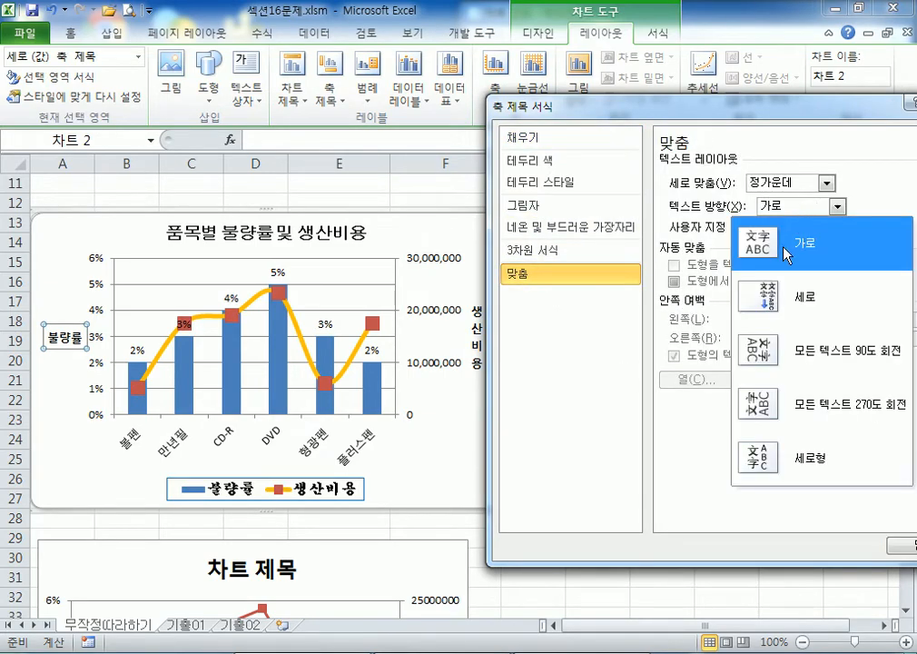
{"action": "left_click", "coordinate": [773, 304]}
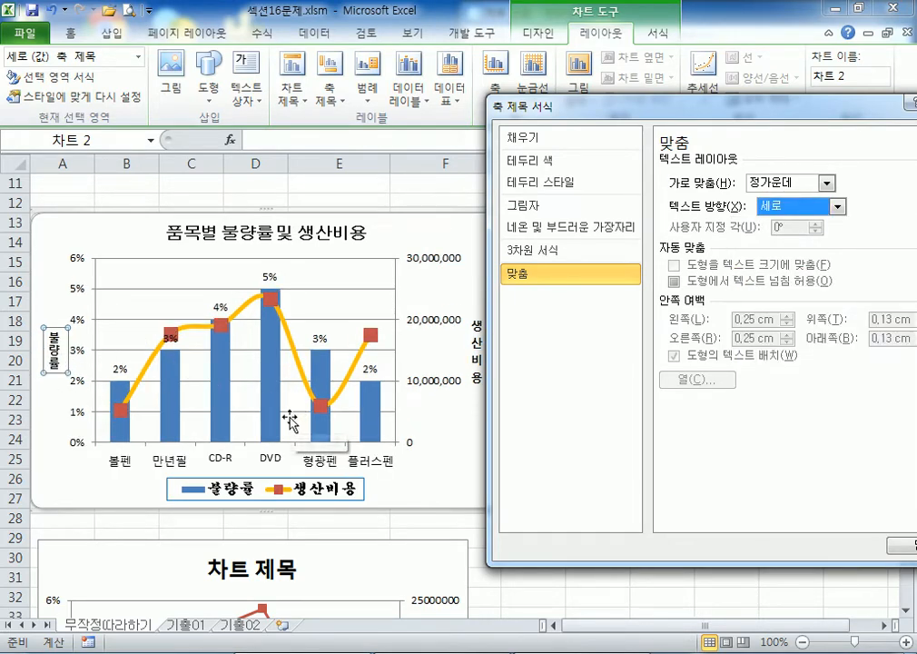
Step: Apply the 가로 제목 layout to the primary vertical axis title once more, and return it to 세로 제목
{"action": "left_click", "coordinate": [331, 86]}
{"action": "mouse_move", "coordinate": [377, 141]}
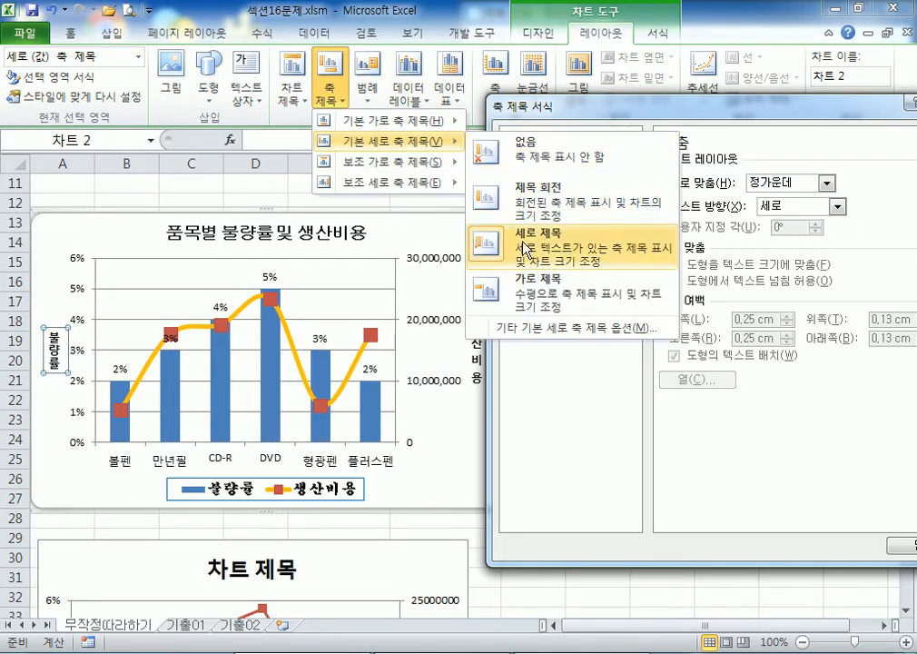
{"action": "left_click", "coordinate": [480, 287]}
{"action": "left_click", "coordinate": [330, 96]}
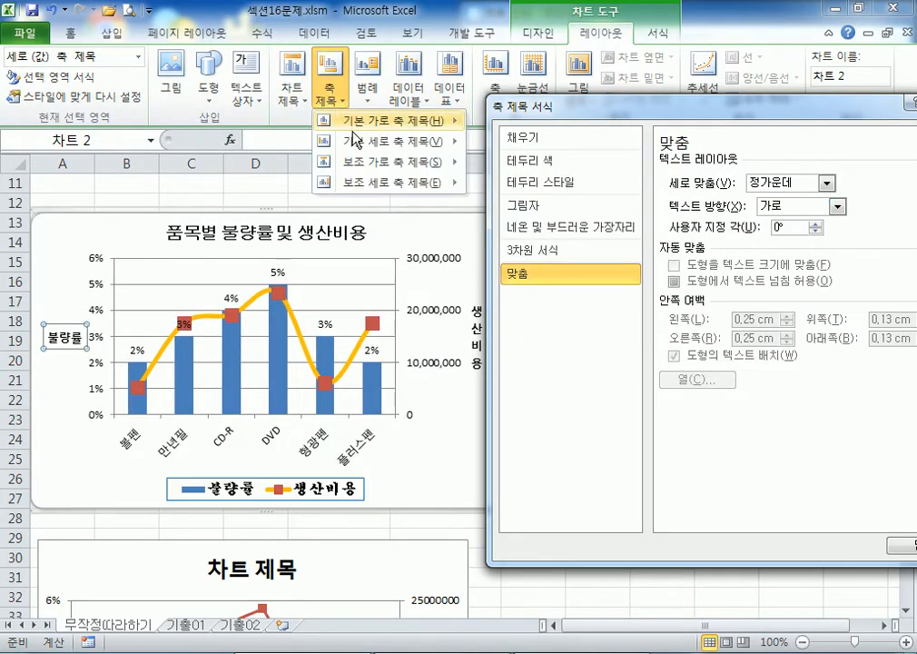
{"action": "mouse_move", "coordinate": [381, 141]}
{"action": "left_click", "coordinate": [522, 247]}
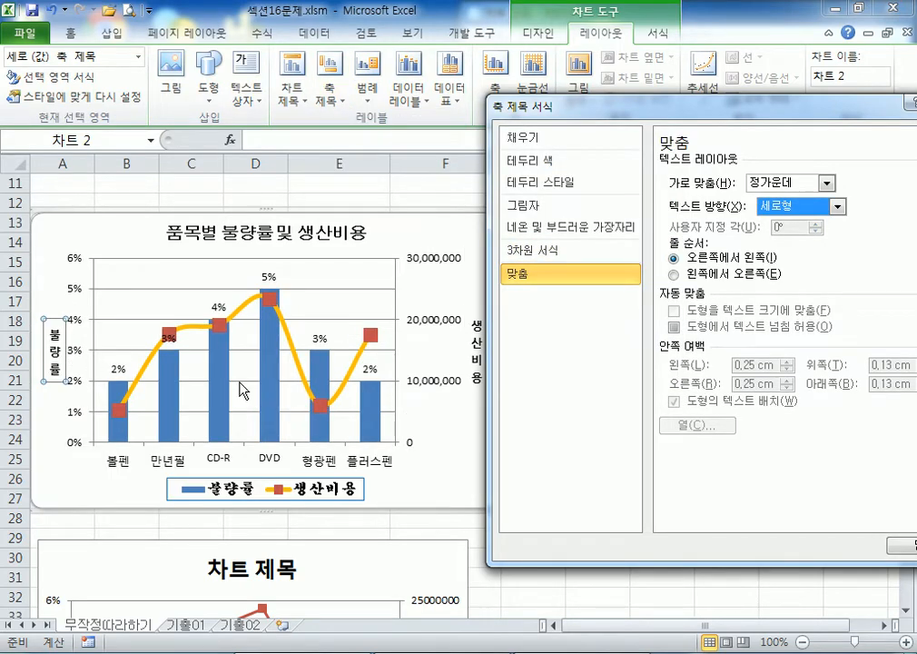
Step: Alternate the primary vertical axis title's text direction between 세로 and 세로형 twice to compare them, ending on 세로형
{"action": "left_click", "coordinate": [837, 207]}
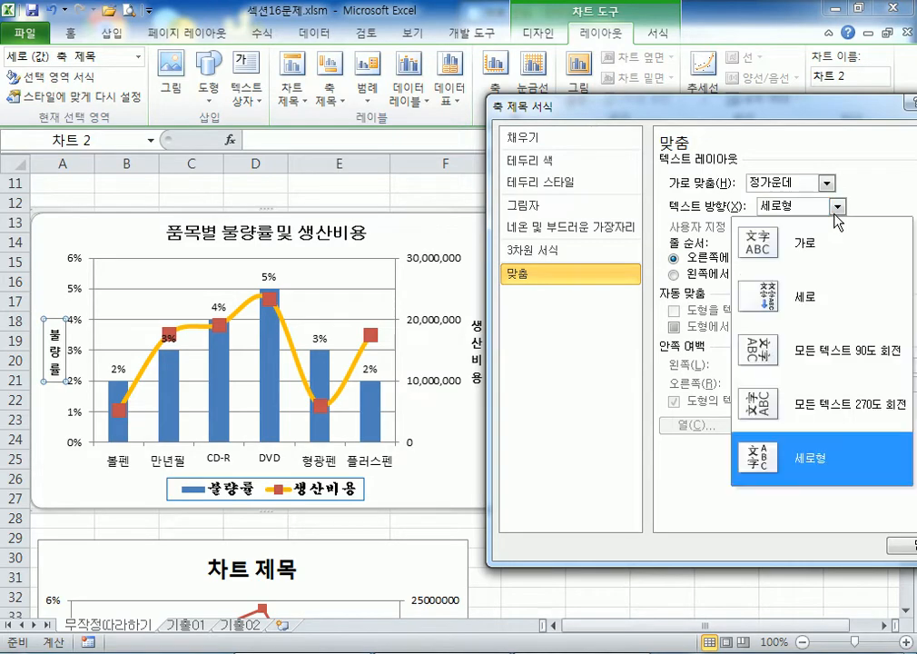
{"action": "left_click", "coordinate": [793, 296]}
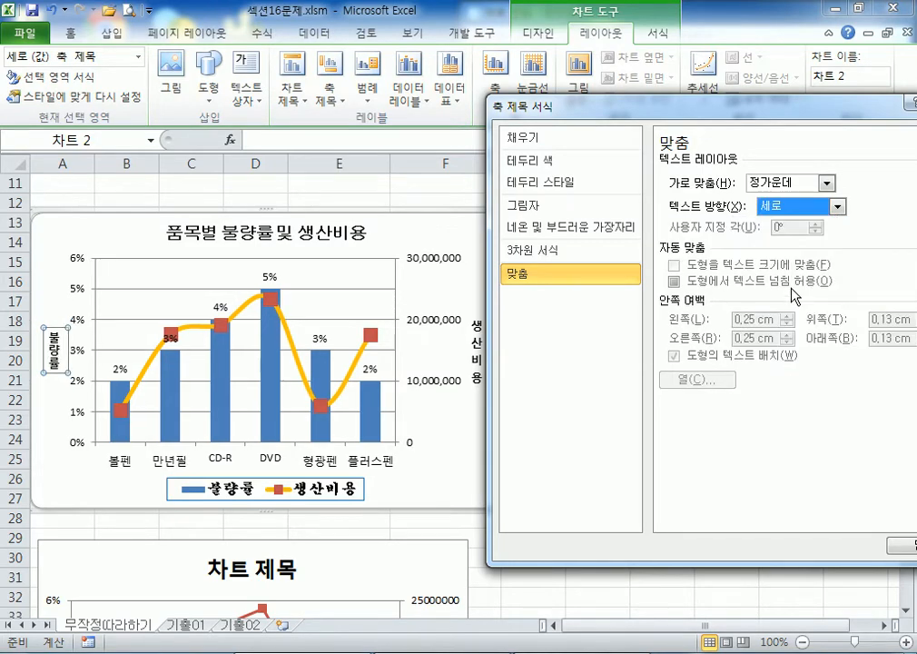
{"action": "left_click", "coordinate": [837, 207]}
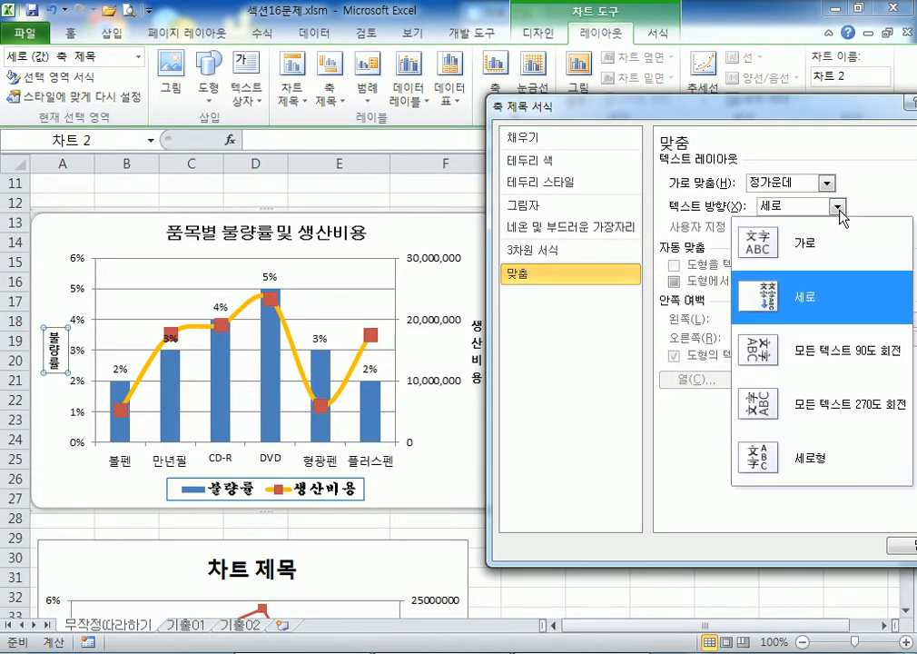
{"action": "left_click", "coordinate": [770, 466]}
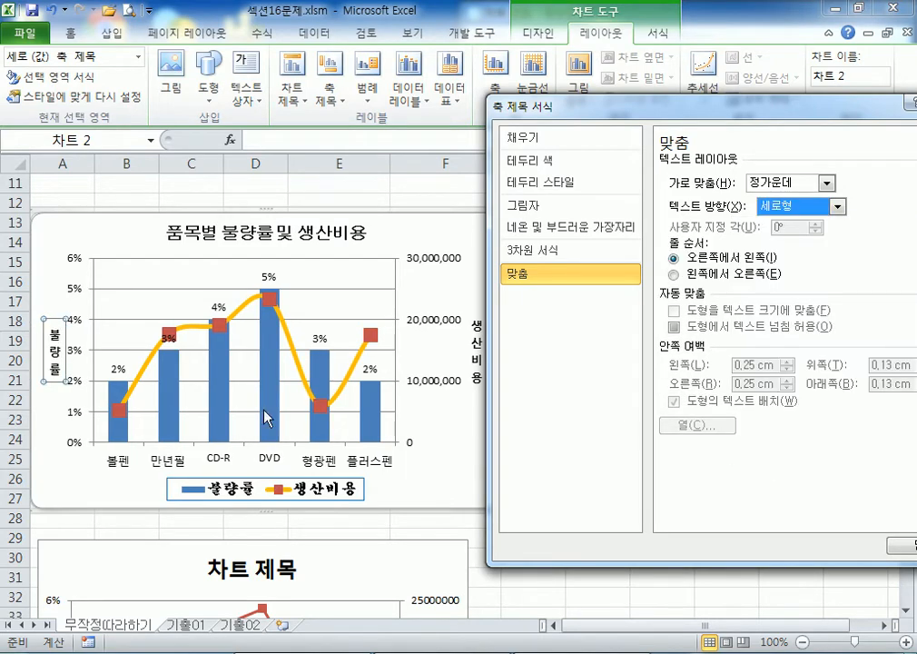
{"action": "left_click", "coordinate": [838, 206]}
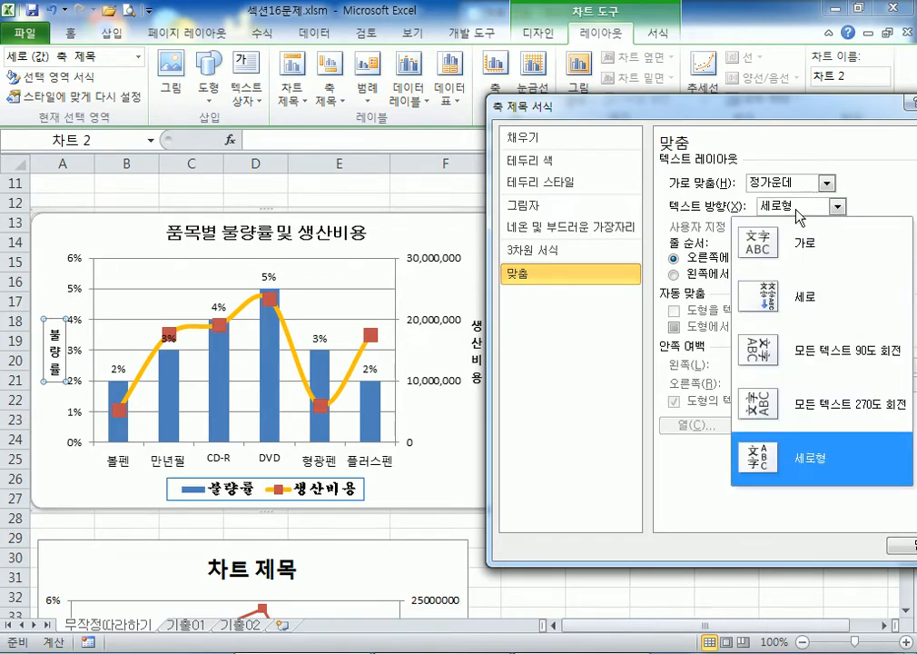
{"action": "left_click", "coordinate": [763, 296]}
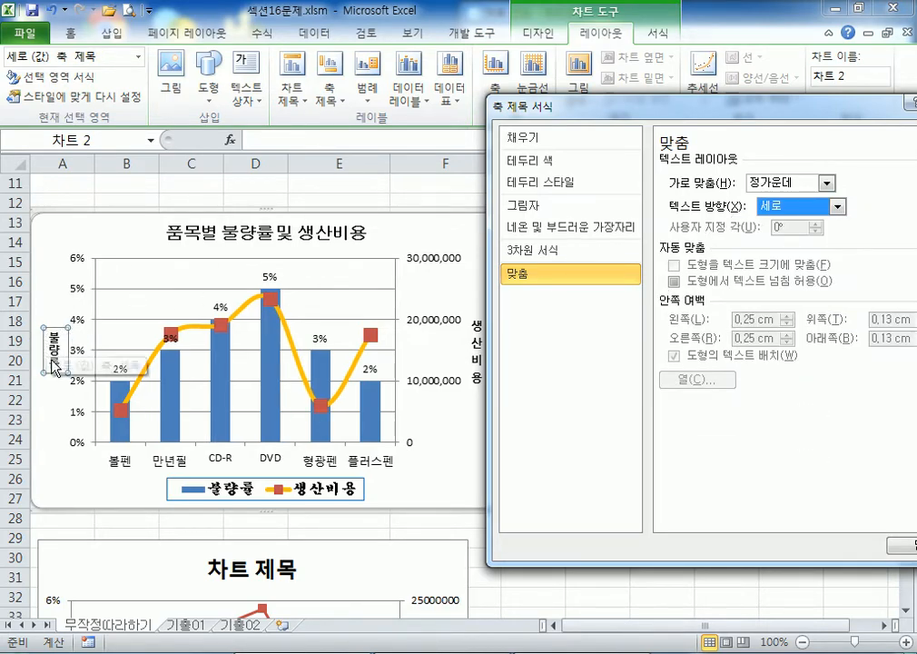
{"action": "left_click", "coordinate": [838, 207]}
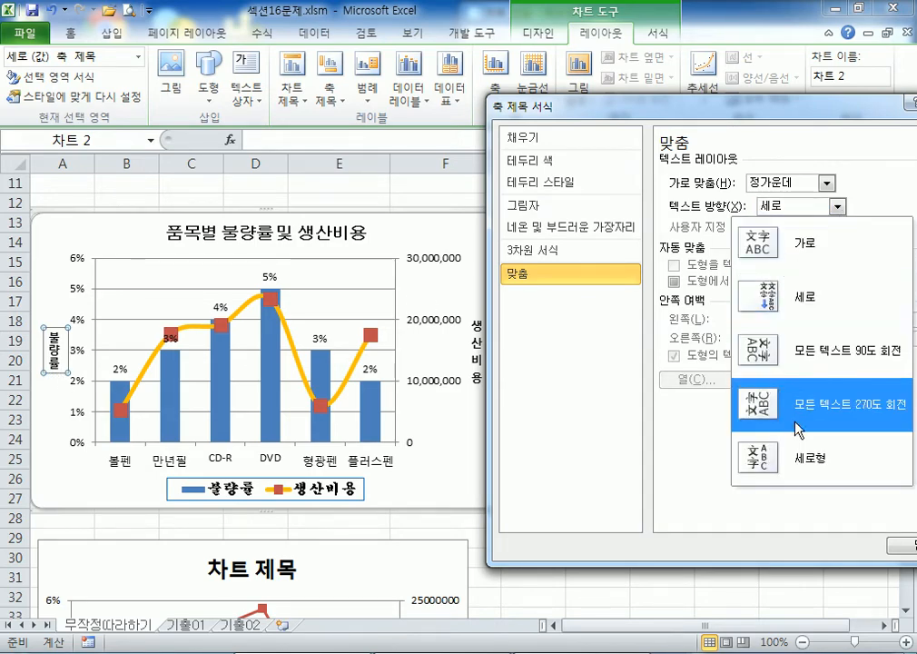
{"action": "left_click", "coordinate": [799, 457]}
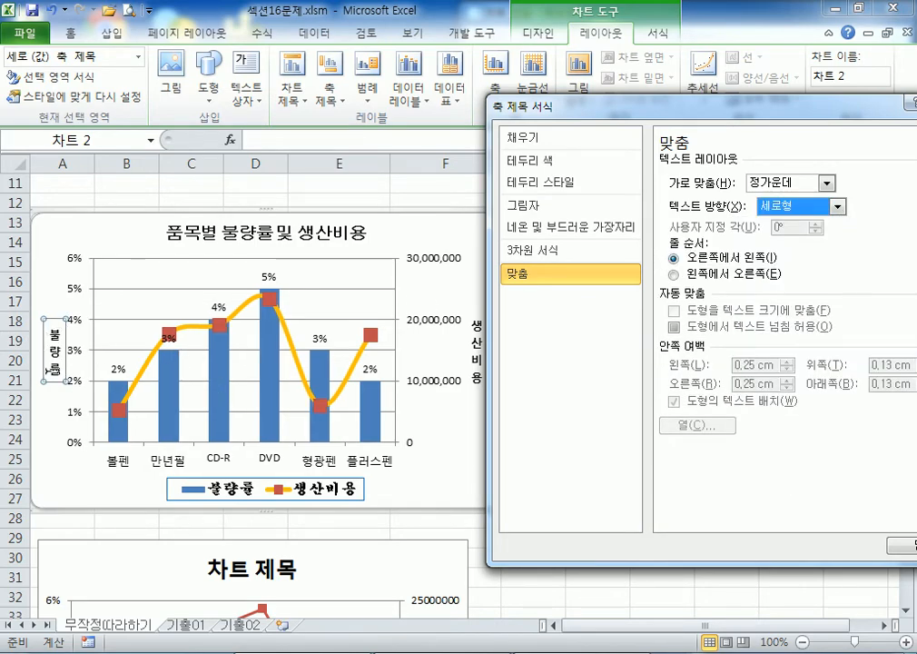
Step: Try 세로 once more on the primary vertical axis title, set its text direction to 세로형, close the dialog and deselect the chart
{"action": "left_click", "coordinate": [836, 207]}
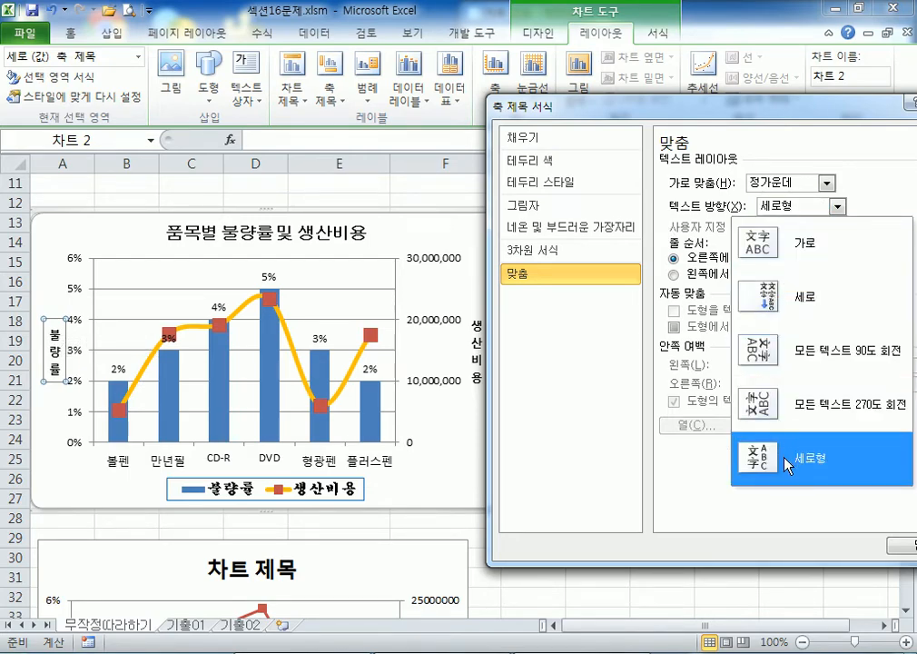
{"action": "left_click", "coordinate": [806, 300]}
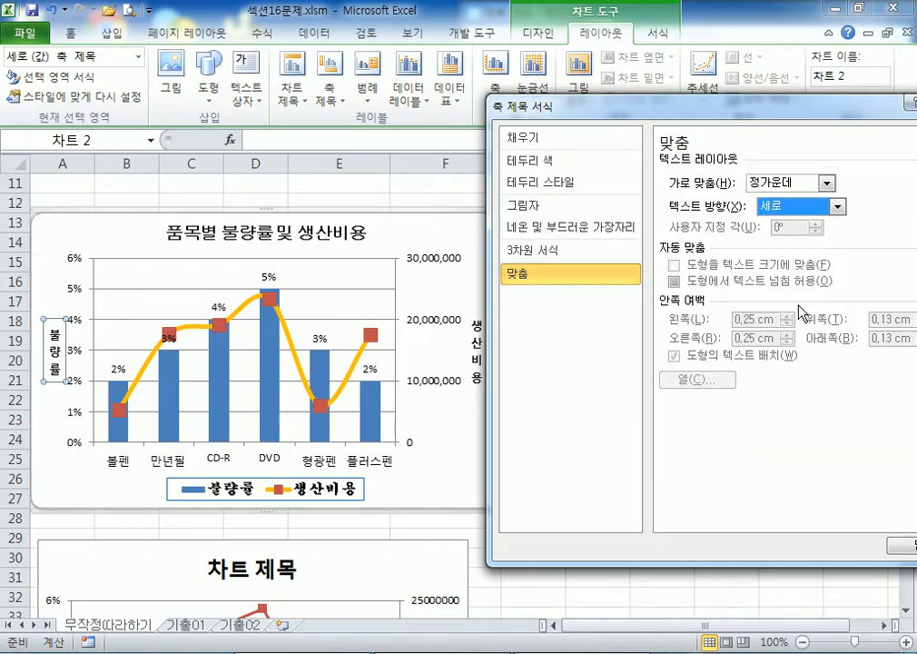
{"action": "left_click", "coordinate": [837, 207]}
{"action": "left_click", "coordinate": [796, 463]}
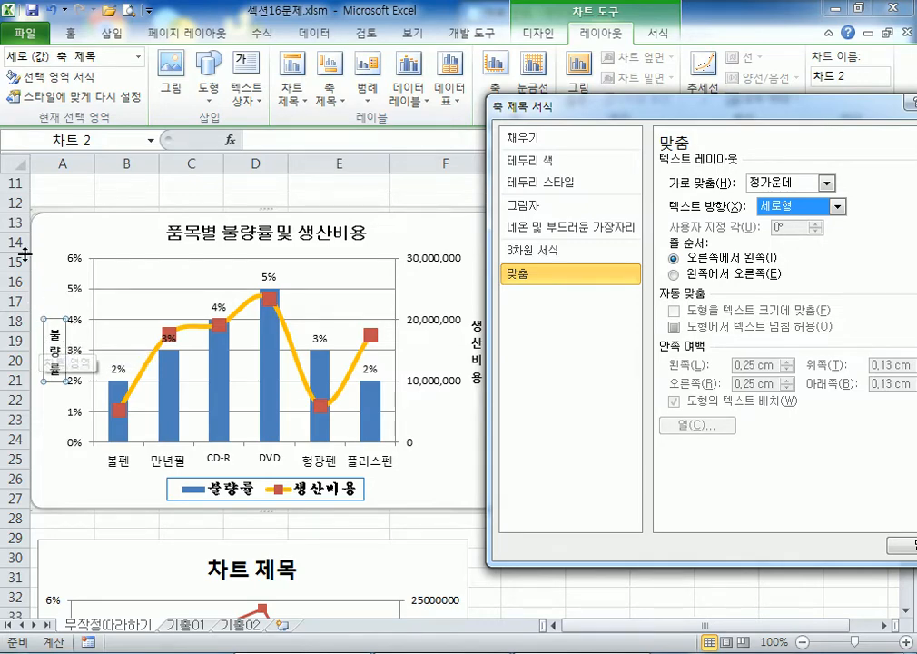
{"action": "left_click_drag", "start_coordinate": [766, 102], "coordinate": [668, 120]}
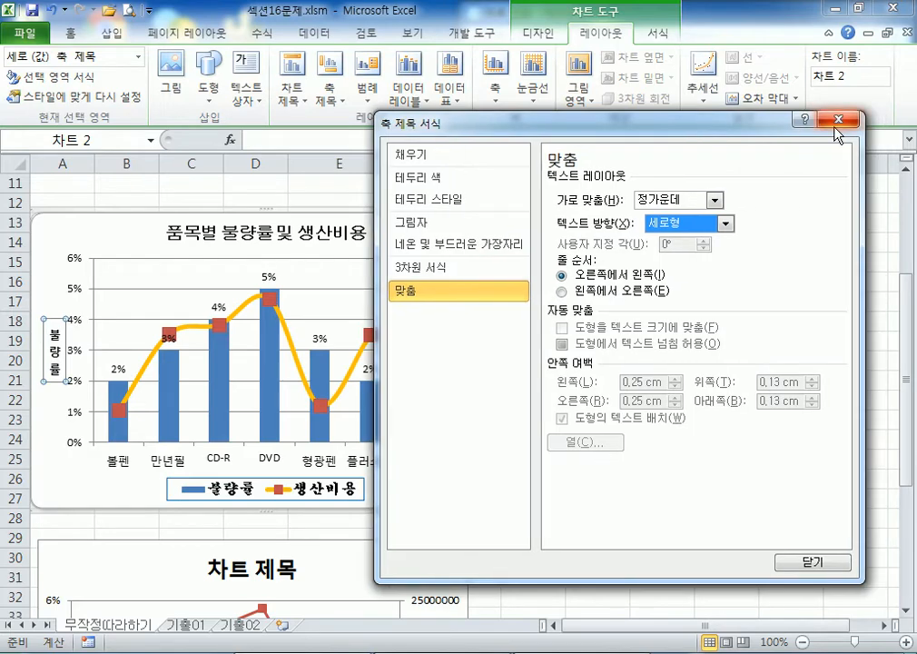
{"action": "left_click", "coordinate": [838, 130]}
{"action": "left_click", "coordinate": [591, 374]}
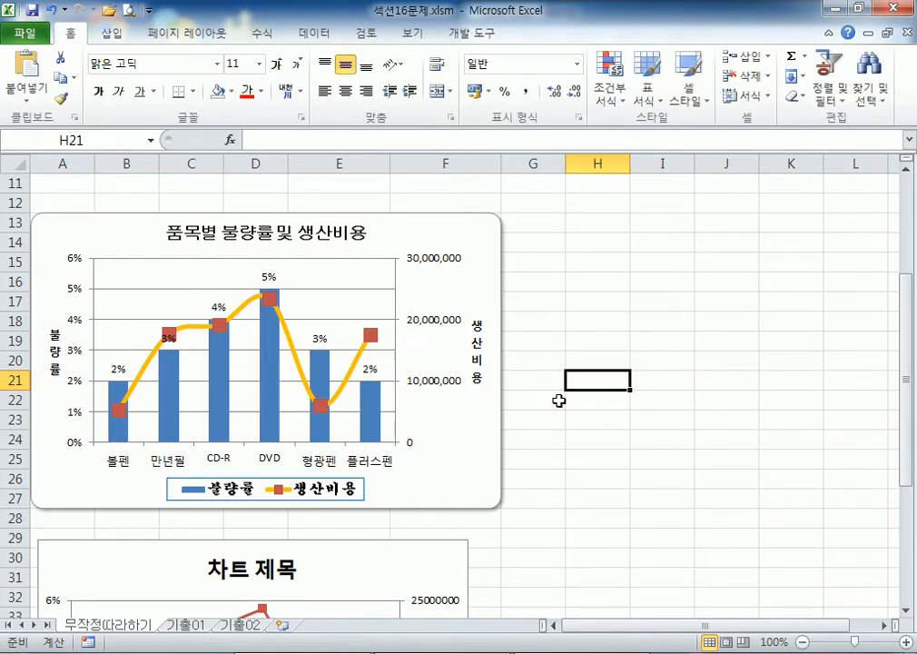
Step: Switch to the 기출01 sheet and select the entire 출석 column range G3:G13, ending on its header cell
{"action": "left_click", "coordinate": [194, 626]}
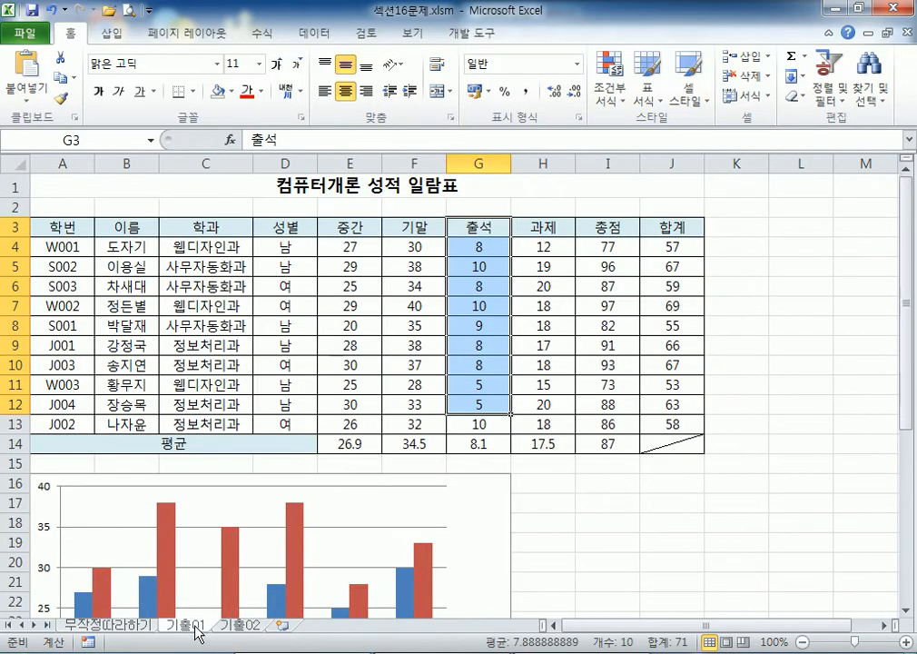
{"action": "left_click", "coordinate": [604, 347]}
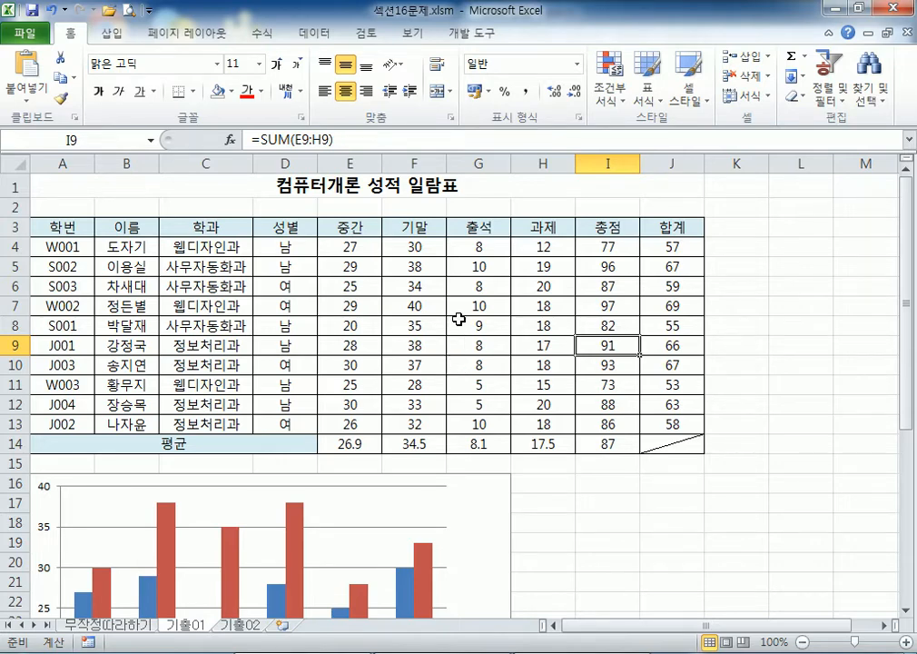
{"action": "left_click_drag", "start_coordinate": [490, 227], "coordinate": [491, 424]}
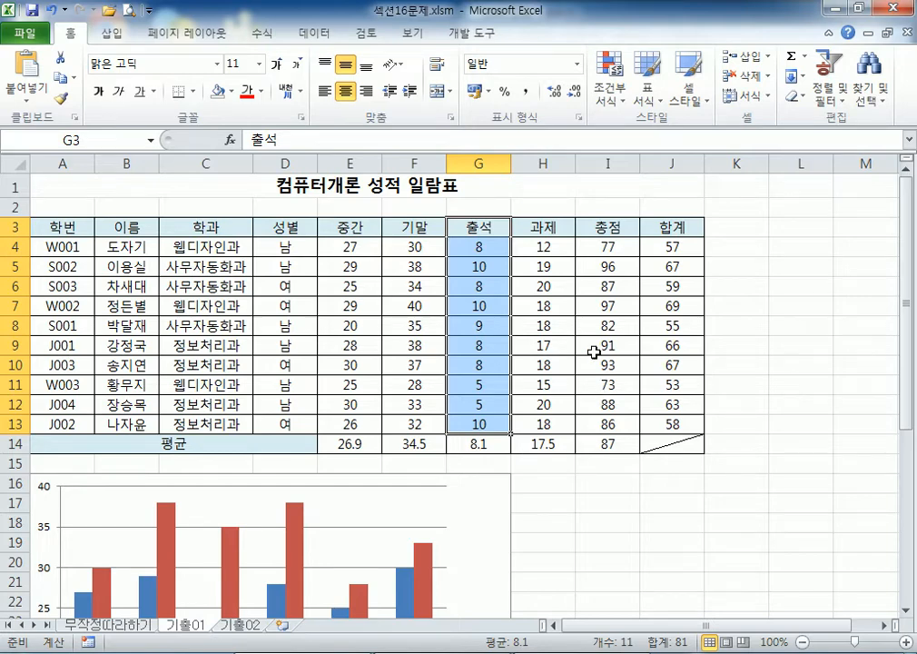
{"action": "left_click_drag", "start_coordinate": [477, 227], "coordinate": [475, 424]}
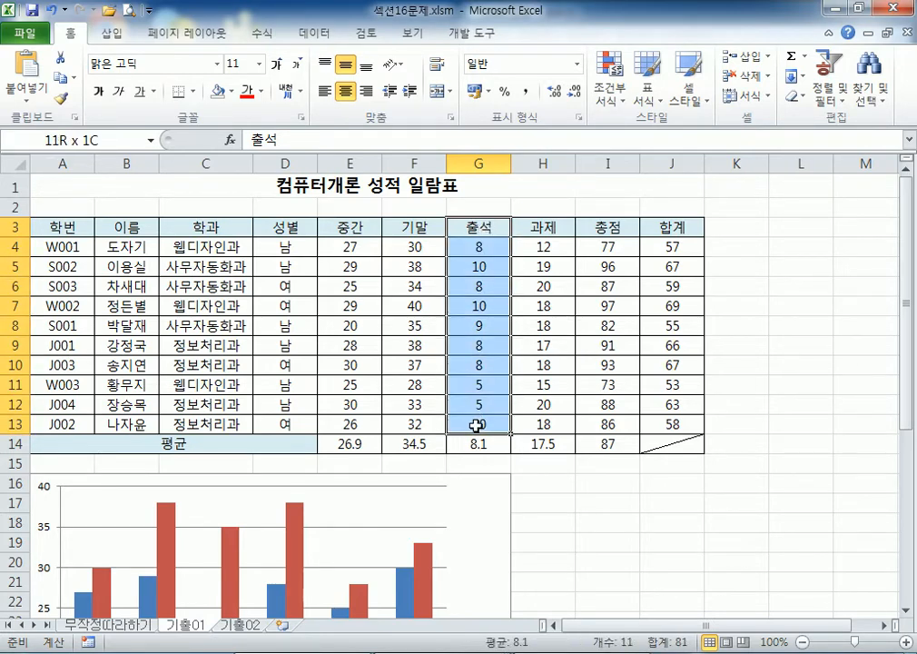
{"action": "left_click", "coordinate": [476, 227]}
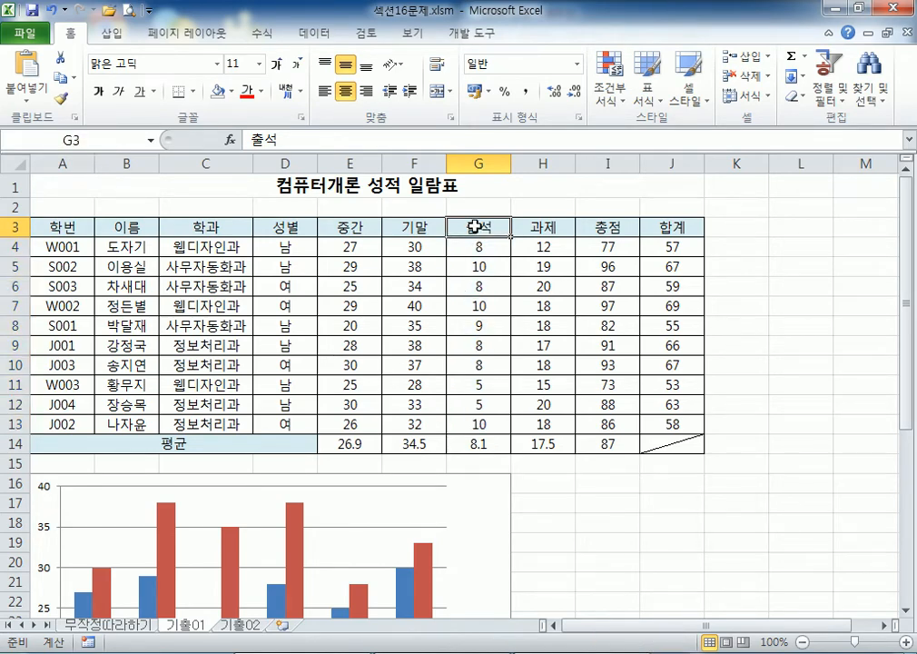
Step: Practise selecting the non-adjacent 출석 cells G3:G5, G8:G9 and G11:G12 two times
{"action": "left_click_drag", "start_coordinate": [475, 230], "coordinate": [475, 268]}
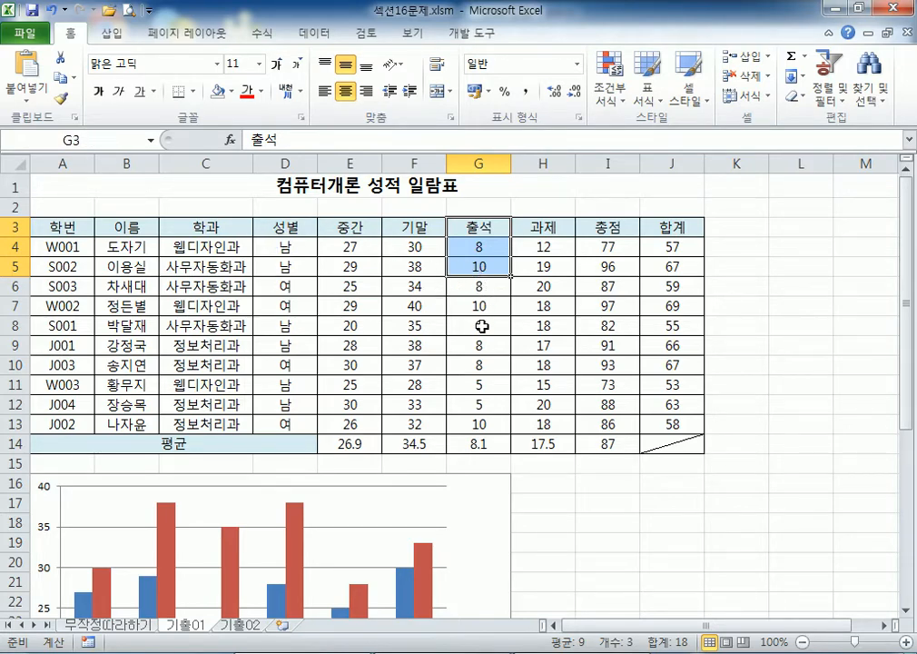
{"action": "left_click_drag", "start_coordinate": [482, 326], "coordinate": [477, 402], "text": "ctrl"}
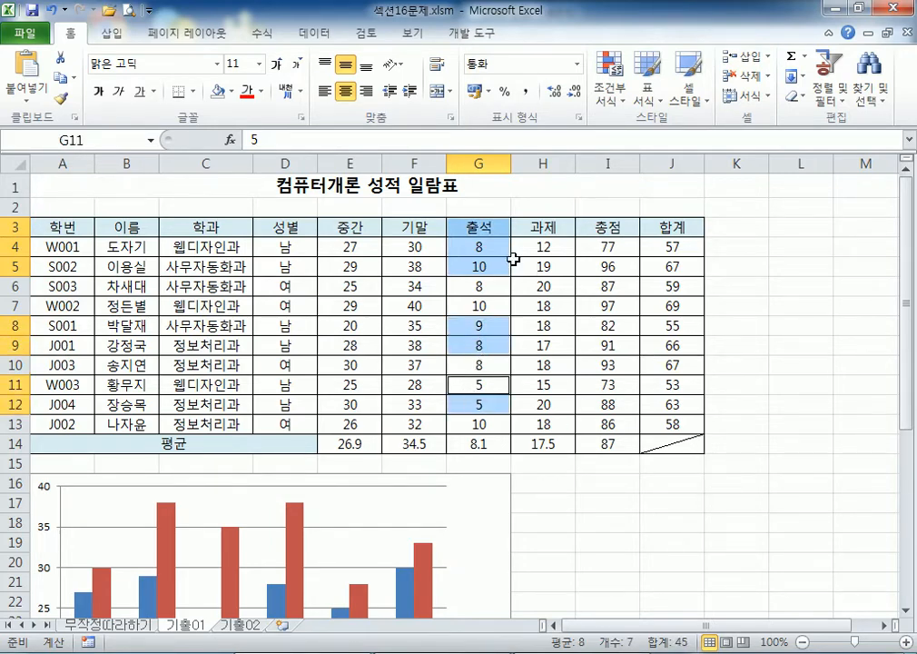
{"action": "left_click_drag", "start_coordinate": [485, 227], "coordinate": [491, 266]}
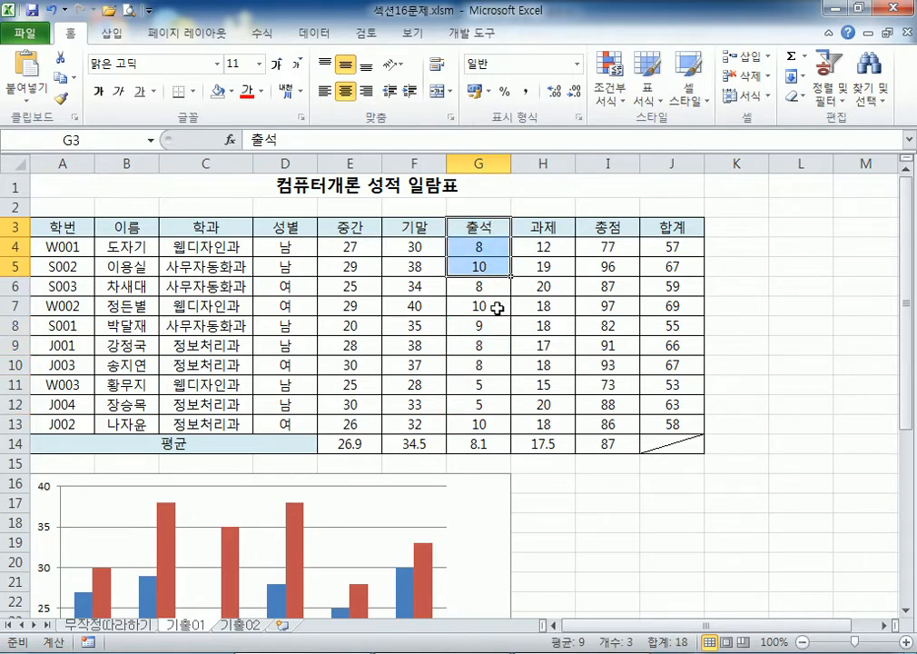
{"action": "left_click_drag", "start_coordinate": [491, 323], "coordinate": [478, 405], "text": "ctrl"}
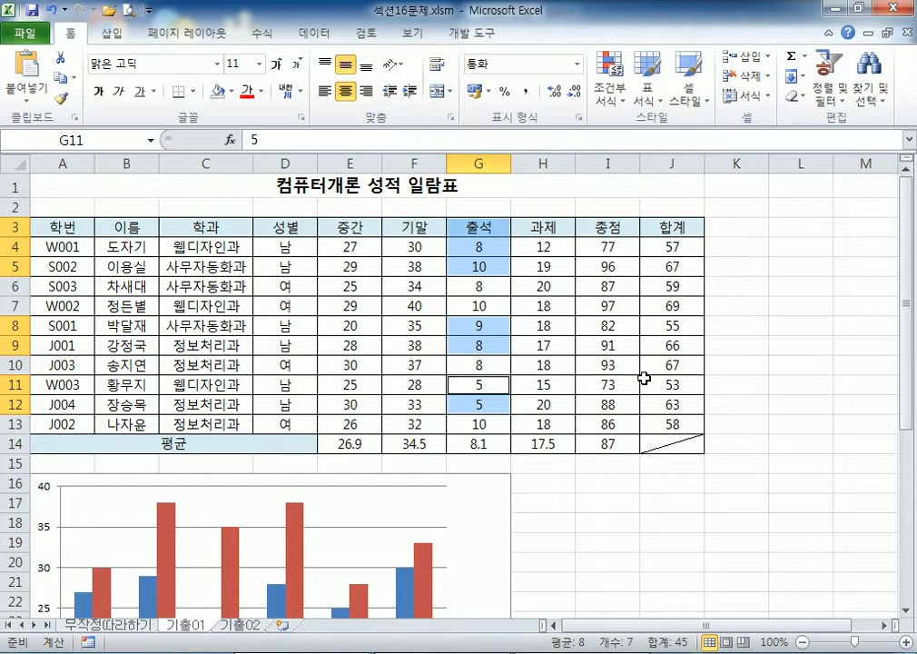
Step: Copy the 출석 cells G3:G5, G8:G9 and G11:G12 and paste them into the column chart as a new series
{"action": "left_click", "coordinate": [485, 232]}
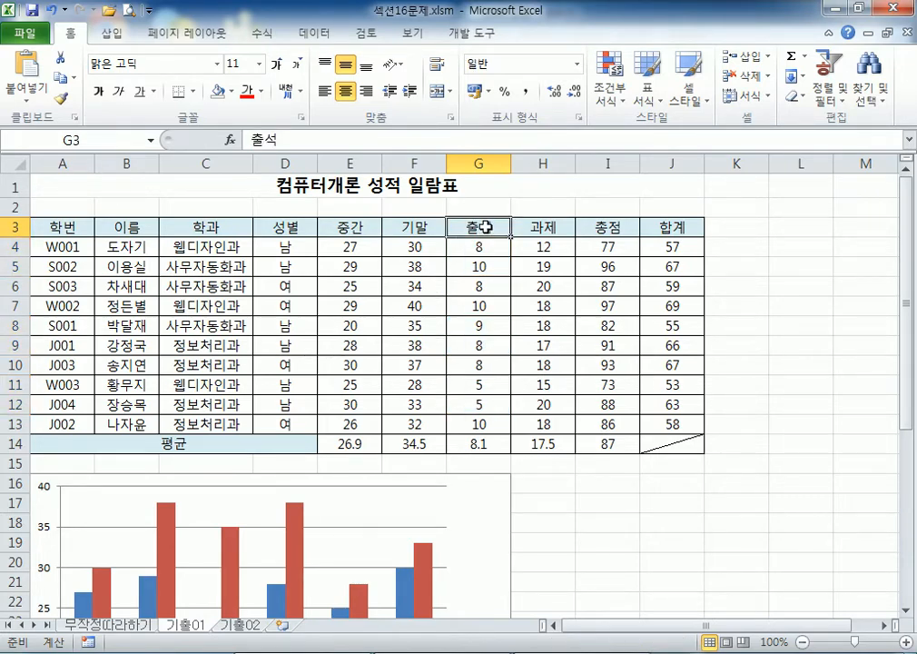
{"action": "left_click_drag", "start_coordinate": [485, 227], "coordinate": [478, 265]}
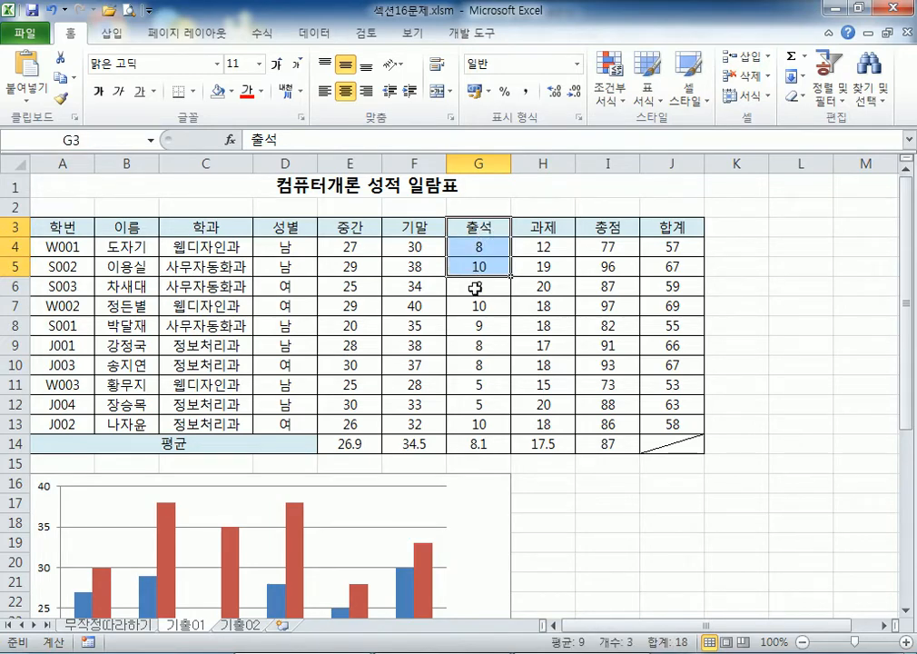
{"action": "left_click_drag", "start_coordinate": [474, 324], "coordinate": [473, 351]}
{"action": "mouse_move", "coordinate": [469, 390]}
{"action": "left_mouse_down"}
{"action": "mouse_move", "coordinate": [471, 377]}
{"action": "mouse_move", "coordinate": [473, 401]}
{"action": "left_mouse_up"}
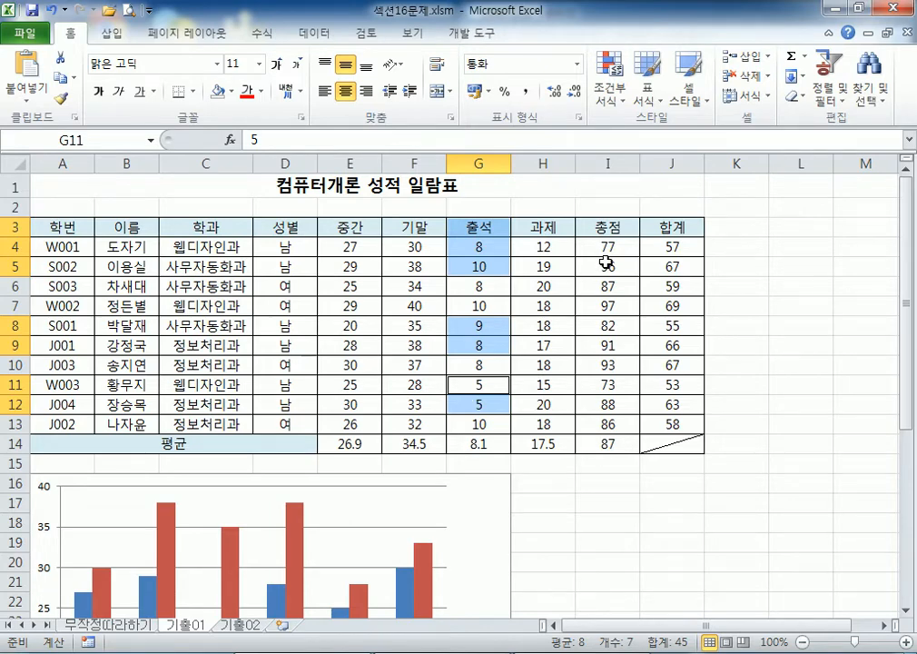
{"action": "key", "text": "ctrl+c"}
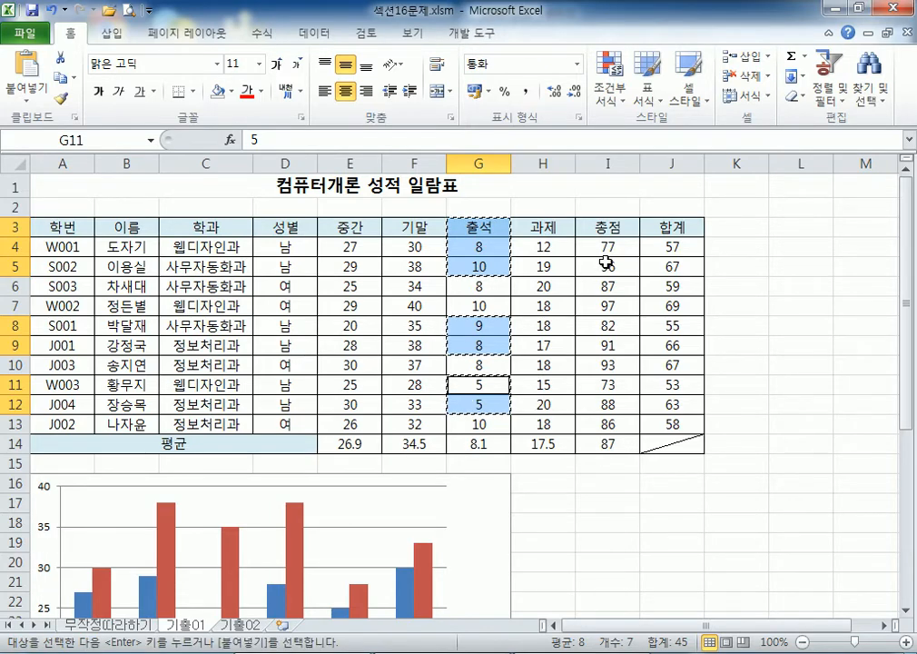
{"action": "scroll", "coordinate": [499, 268], "scroll_direction": "down", "scroll_amount": 6}
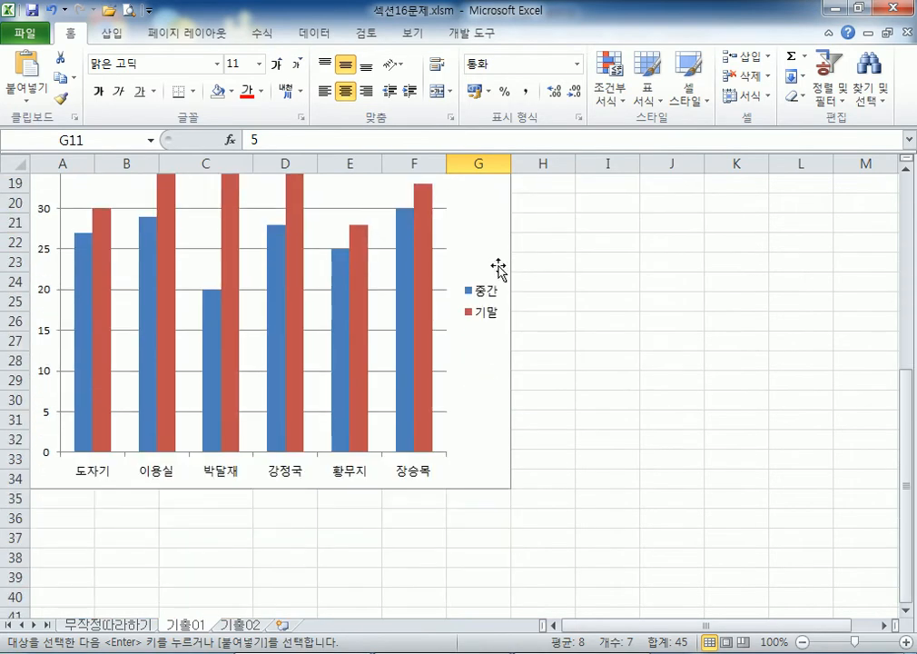
{"action": "left_click", "coordinate": [488, 216]}
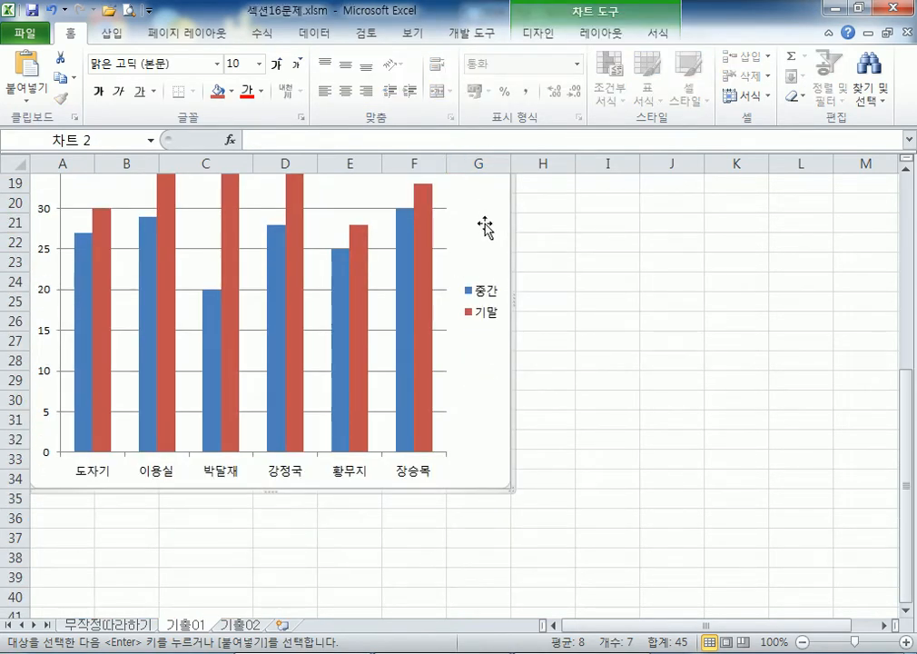
{"action": "key", "text": "ctrl+v"}
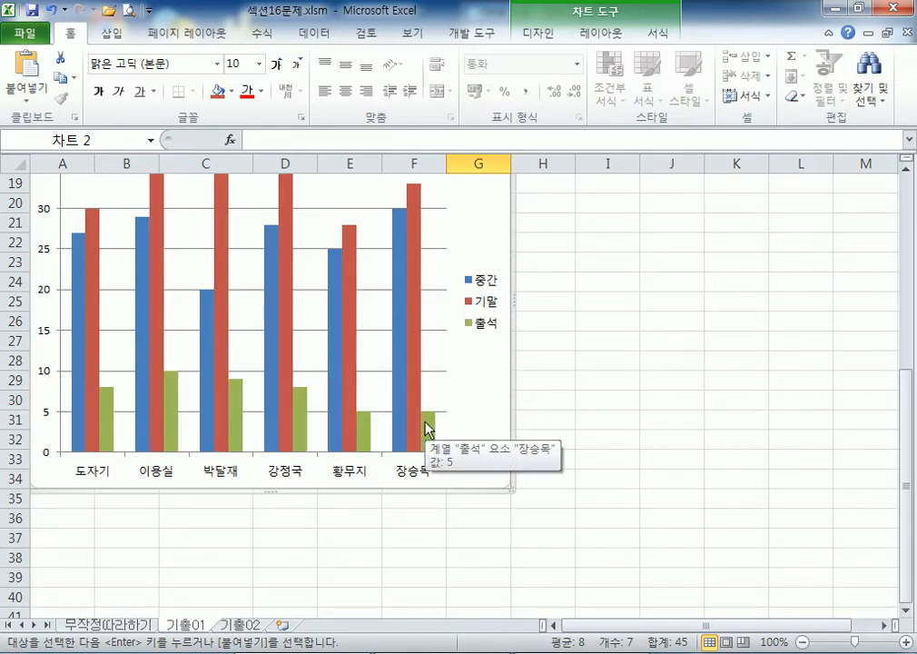
{"action": "scroll", "coordinate": [426, 424], "scroll_direction": "up", "scroll_amount": 2}
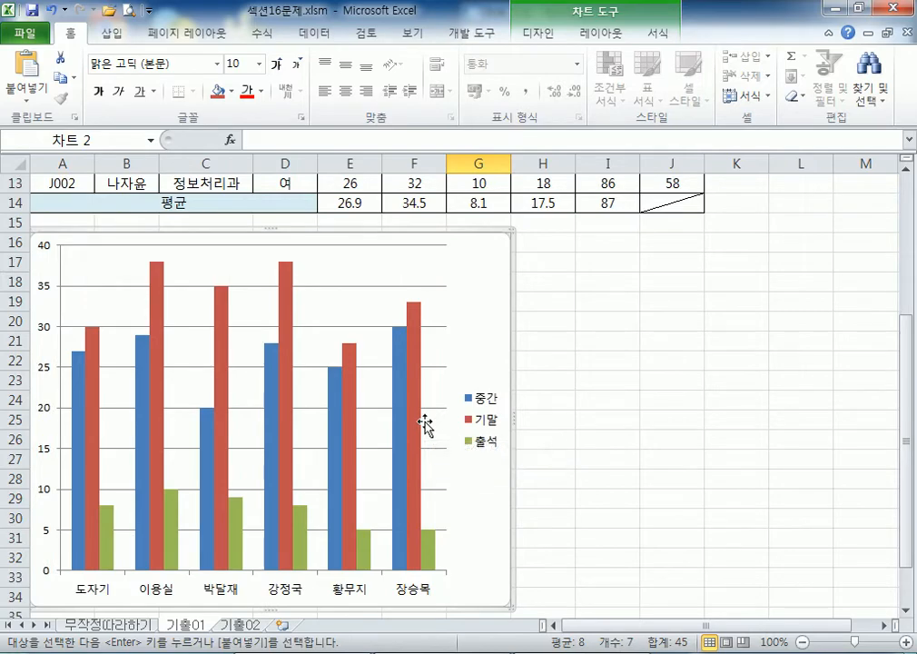
{"action": "scroll", "coordinate": [425, 420], "scroll_direction": "down", "scroll_amount": 2}
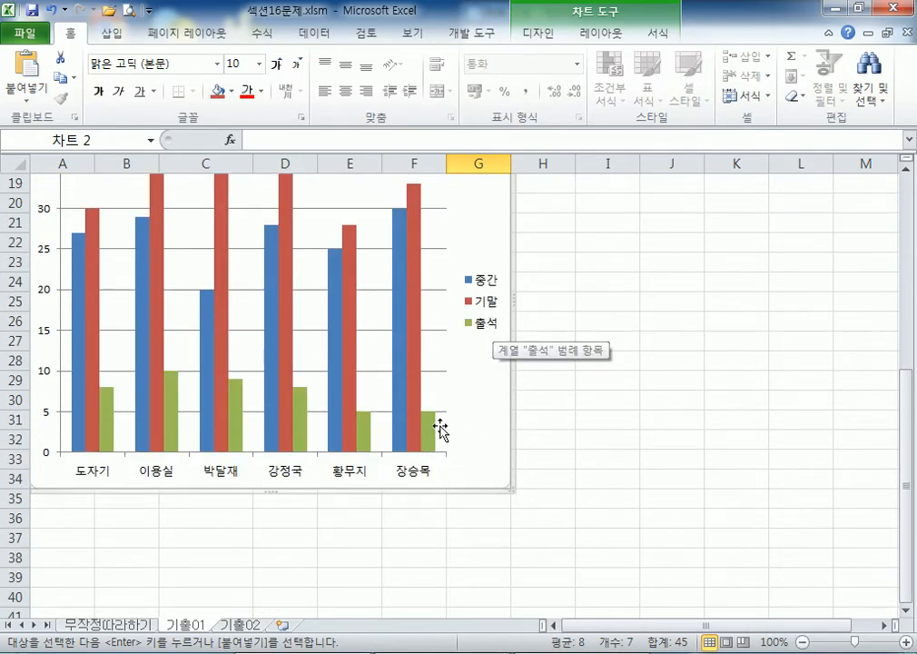
{"action": "mouse_move", "coordinate": [439, 441]}
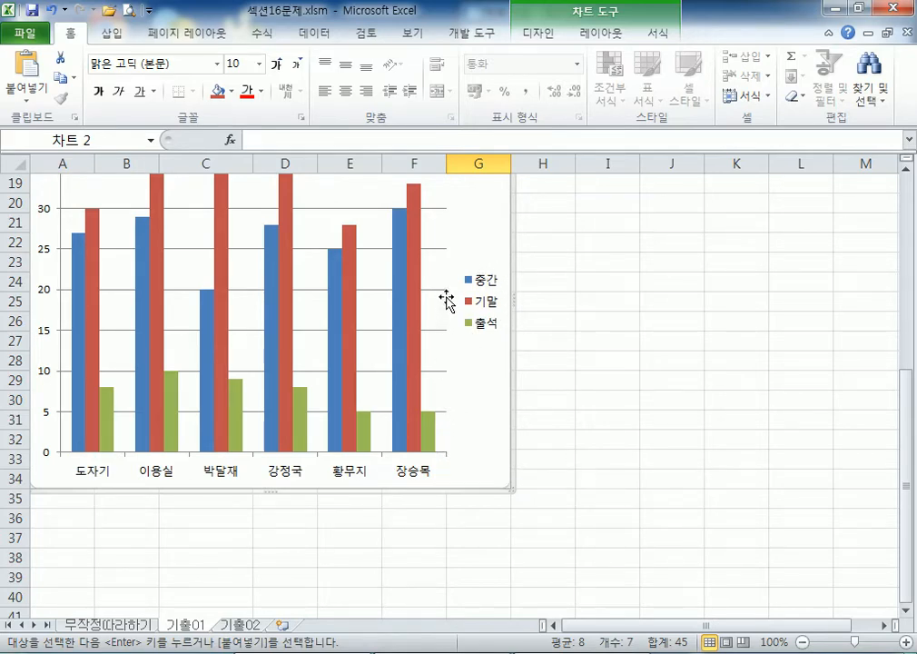
{"action": "scroll", "coordinate": [436, 358], "scroll_direction": "down", "scroll_amount": 2}
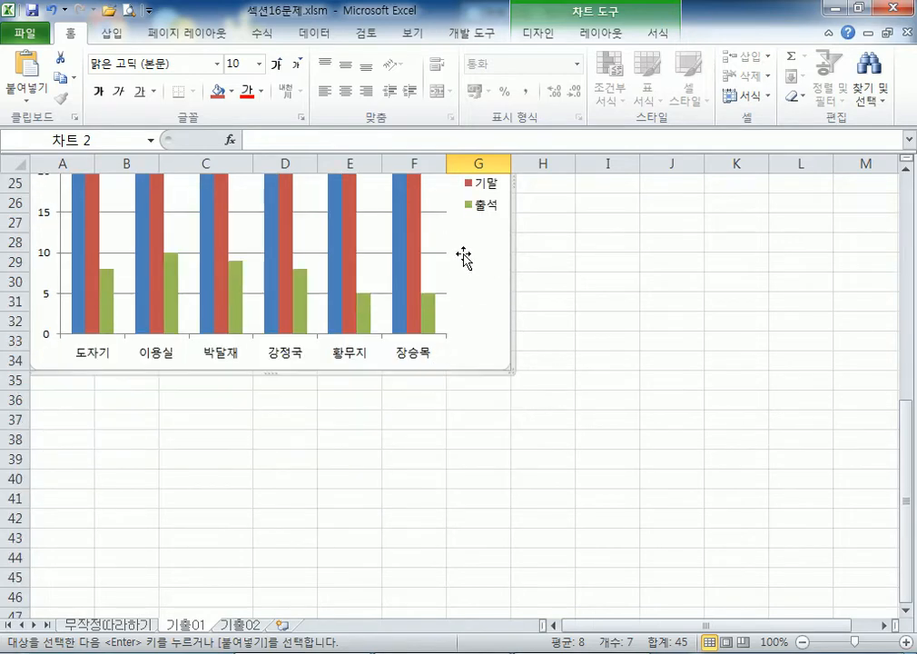
Step: Delete the whole chart by selecting its chart area instead of the 출석 series, and undo the deletion
{"action": "left_click", "coordinate": [429, 317]}
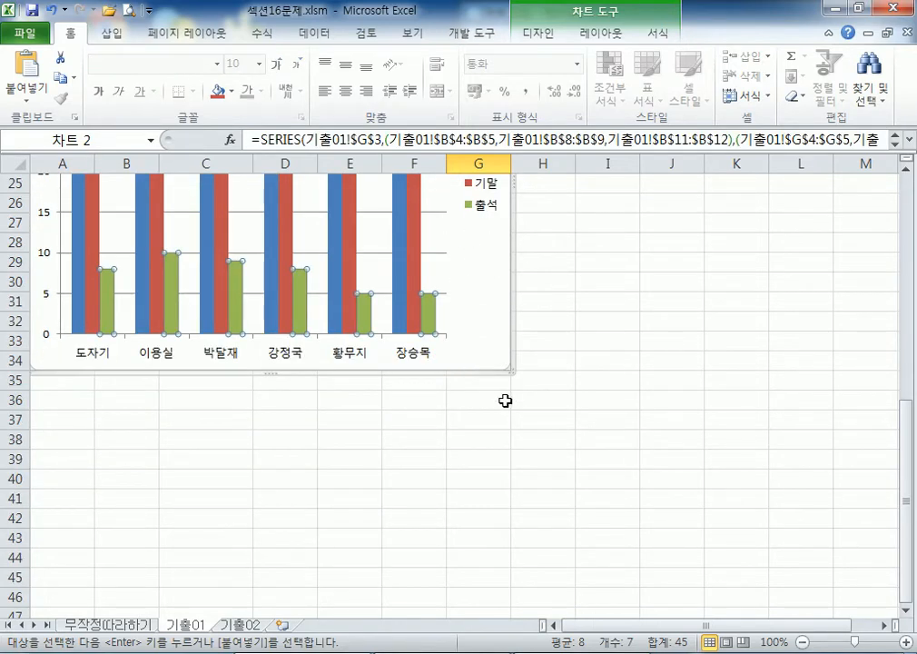
{"action": "left_click", "coordinate": [440, 326]}
{"action": "left_click", "coordinate": [431, 320]}
{"action": "left_click", "coordinate": [511, 342]}
{"action": "key", "text": "Delete"}
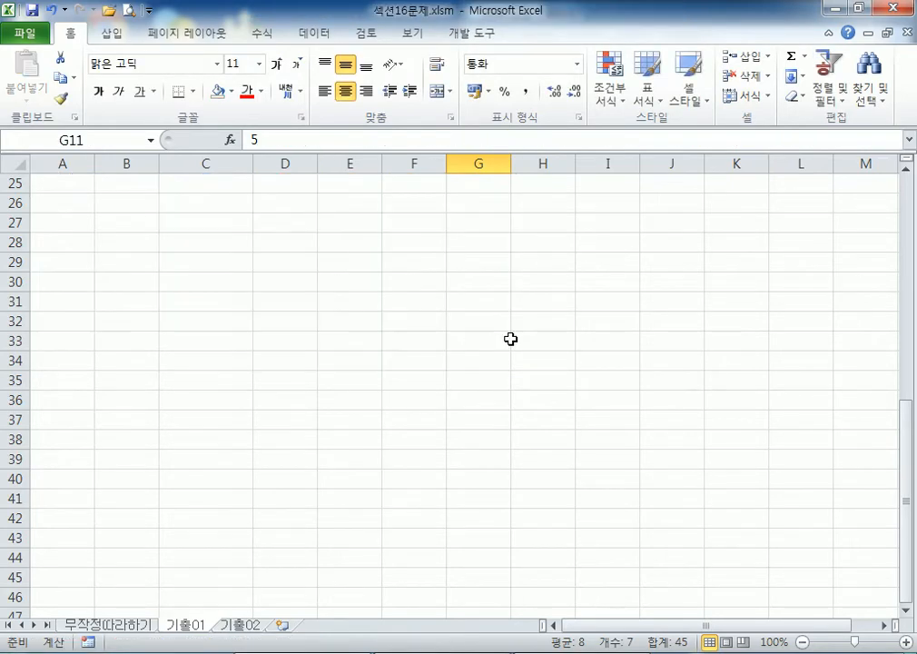
{"action": "scroll", "coordinate": [509, 338], "scroll_direction": "up", "scroll_amount": 6}
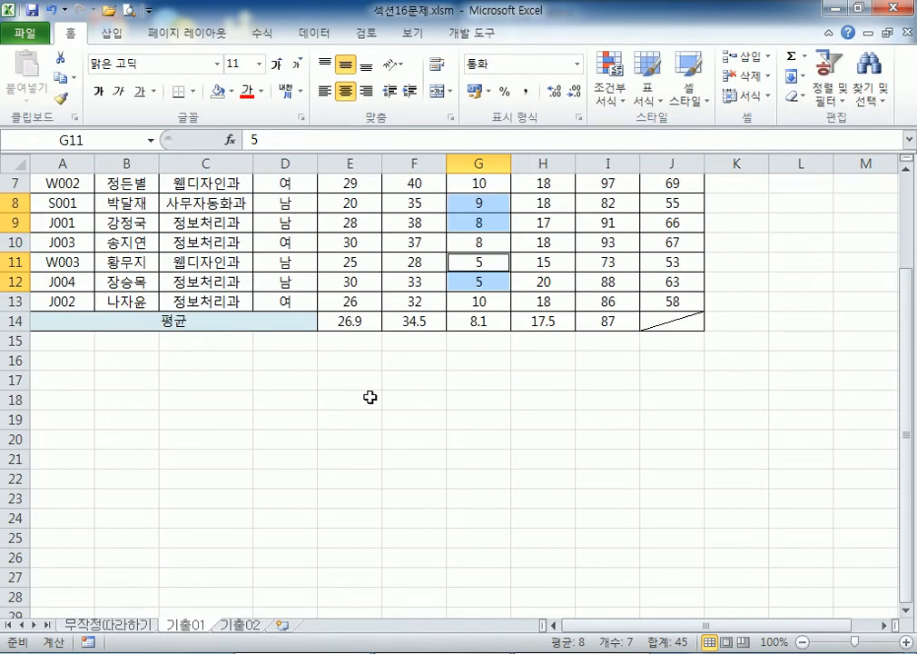
{"action": "left_click", "coordinate": [52, 12]}
{"action": "scroll", "coordinate": [458, 395], "scroll_direction": "down", "scroll_amount": 4}
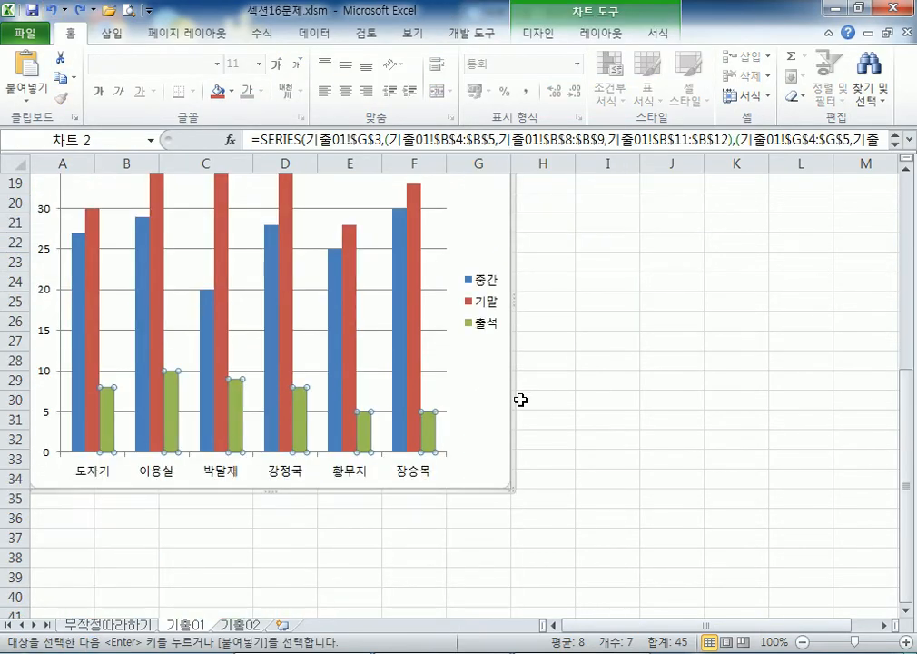
Step: Remove only the 출석 series from the column chart, and undo the removal
{"action": "left_click", "coordinate": [429, 442]}
{"action": "key", "text": "Delete"}
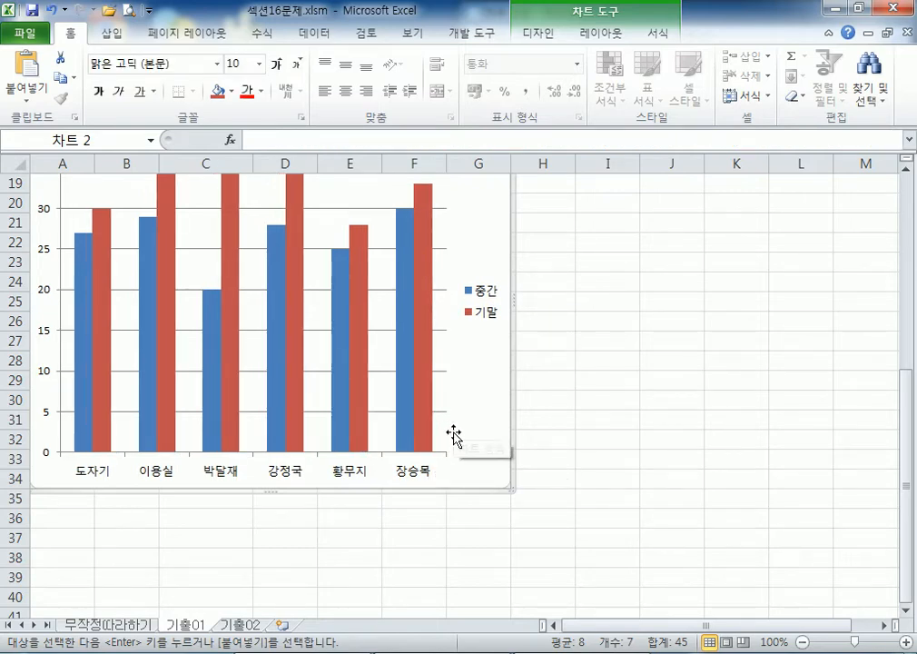
{"action": "left_click", "coordinate": [52, 10]}
Step: Select the 출석 series, switch to the chart area, delete the entire chart once more, and undo that deletion
{"action": "left_click", "coordinate": [445, 431]}
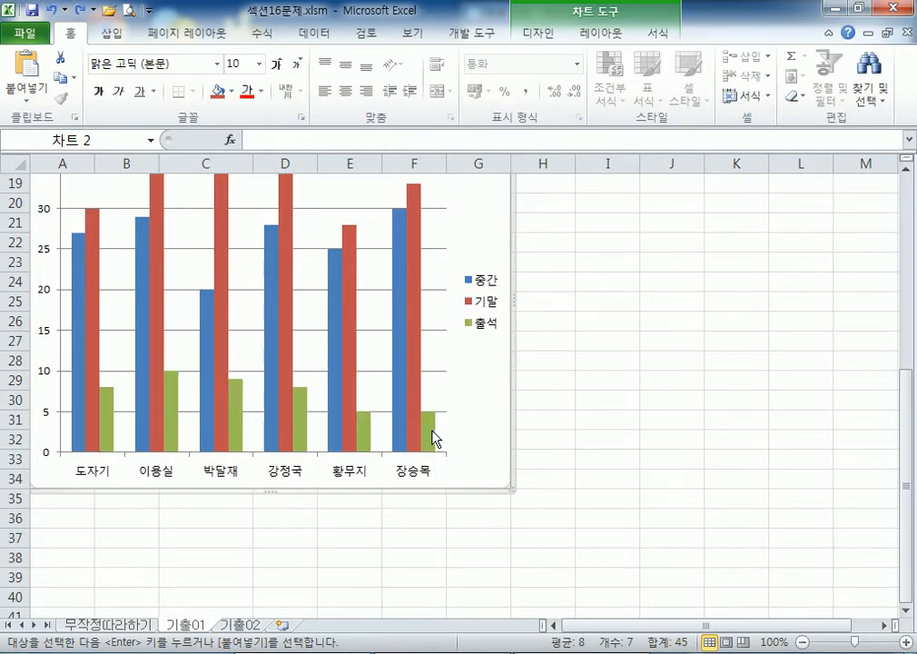
{"action": "left_click", "coordinate": [434, 437]}
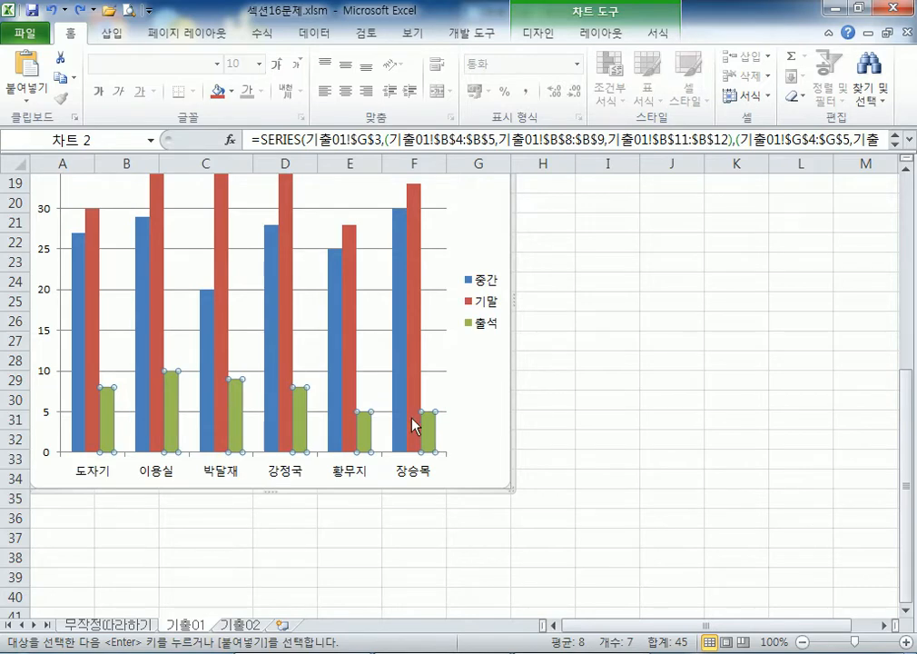
{"action": "left_click", "coordinate": [491, 426]}
{"action": "key", "text": "Delete"}
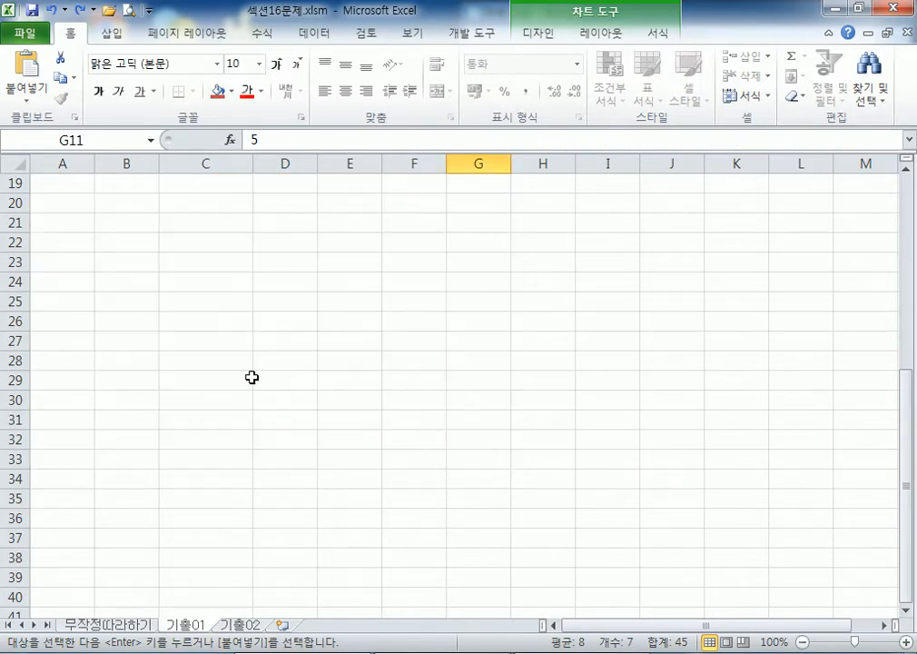
{"action": "left_click", "coordinate": [52, 11]}
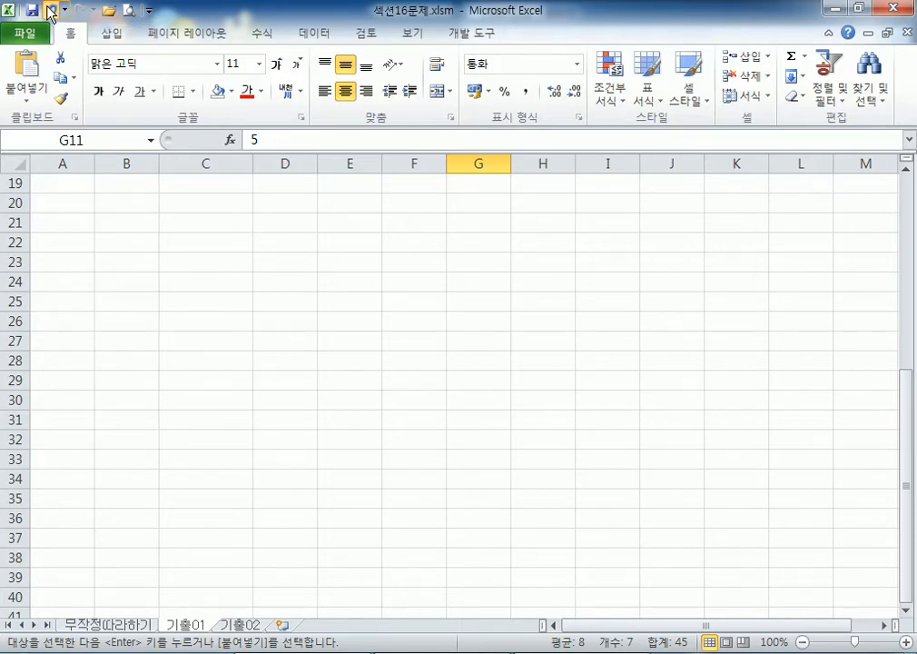
Step: Delete the 출석 data series from the column chart
{"action": "scroll", "coordinate": [484, 417], "scroll_direction": "down", "scroll_amount": 5}
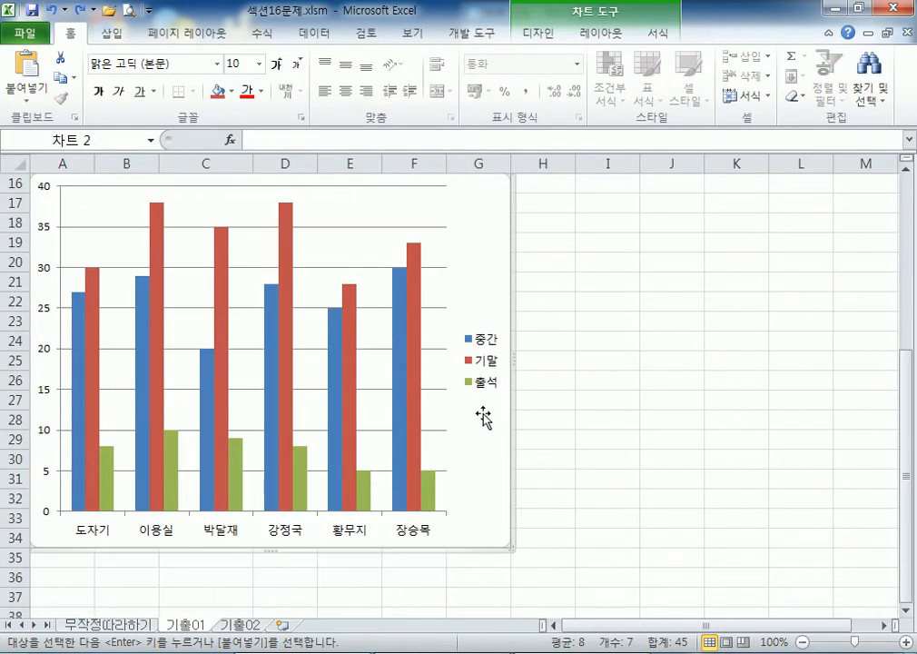
{"action": "left_click", "coordinate": [430, 496]}
{"action": "scroll", "coordinate": [446, 392], "scroll_direction": "down", "scroll_amount": 2}
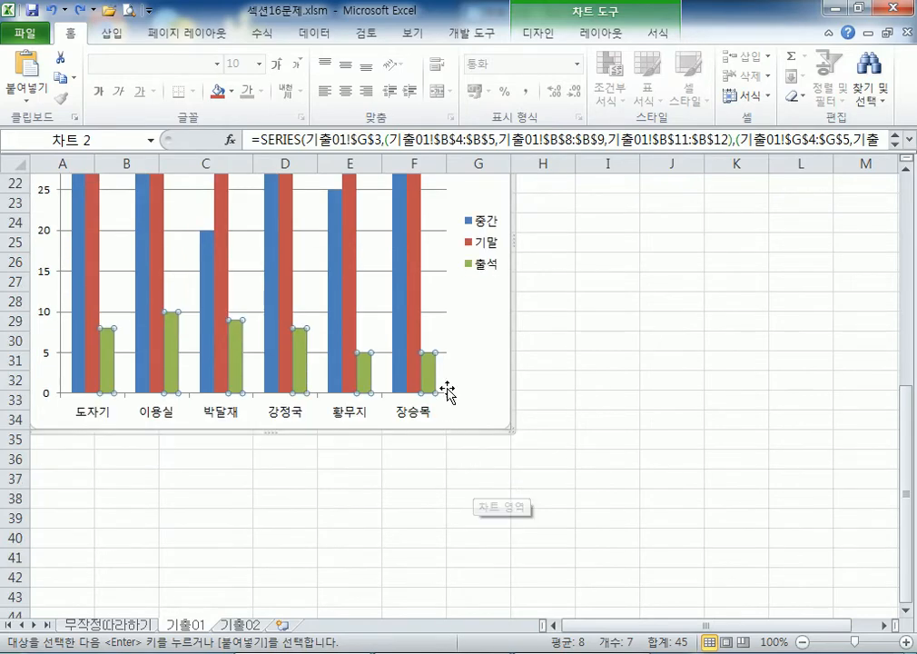
{"action": "key", "text": "Delete"}
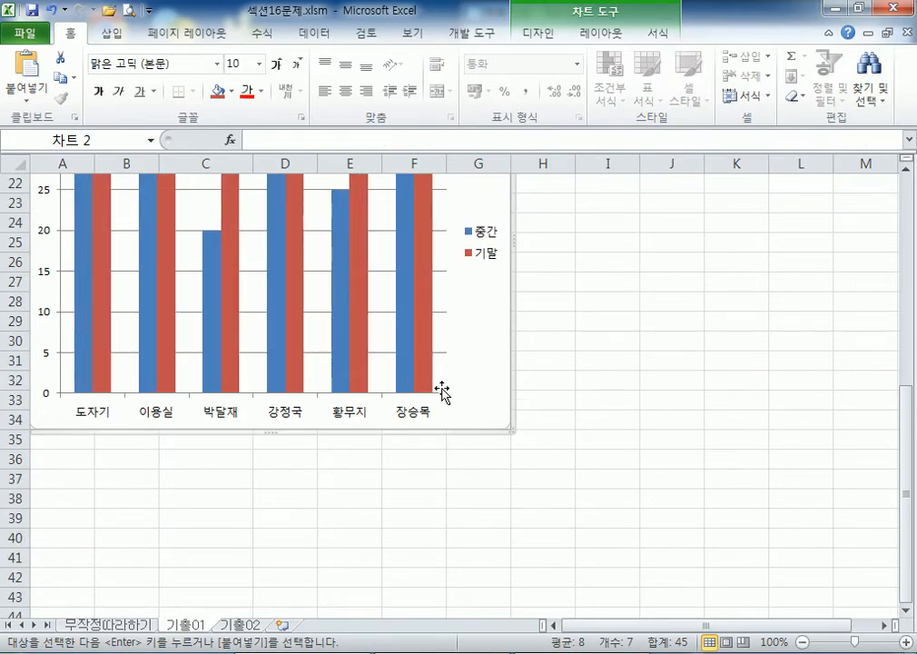
Step: Copy the 출석 cells G3:G5, G8:G9 and G11:G12 and paste them into the column chart as a new series
{"action": "scroll", "coordinate": [445, 386], "scroll_direction": "up", "scroll_amount": 7}
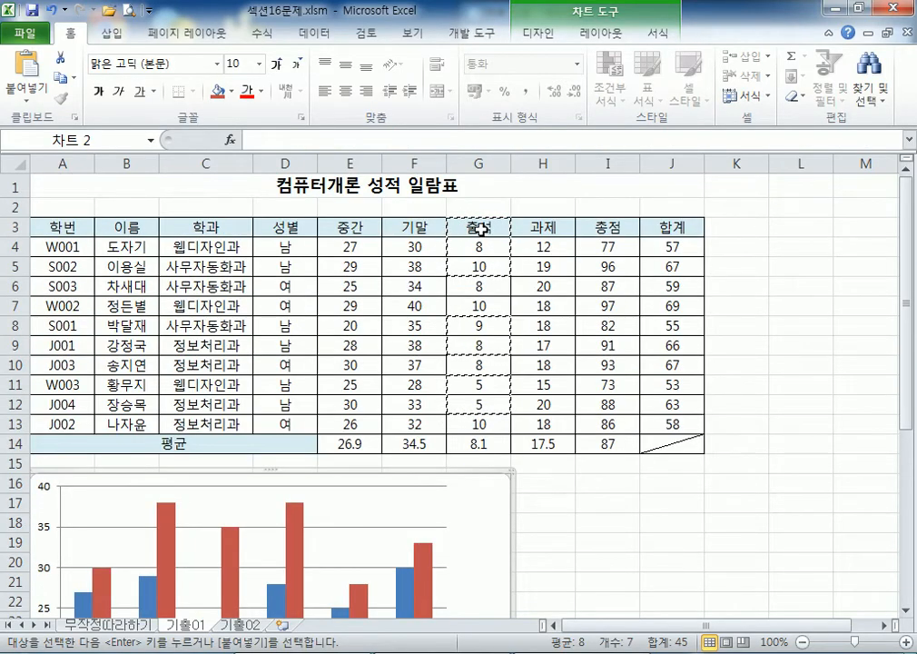
{"action": "left_click_drag", "start_coordinate": [479, 227], "coordinate": [478, 265]}
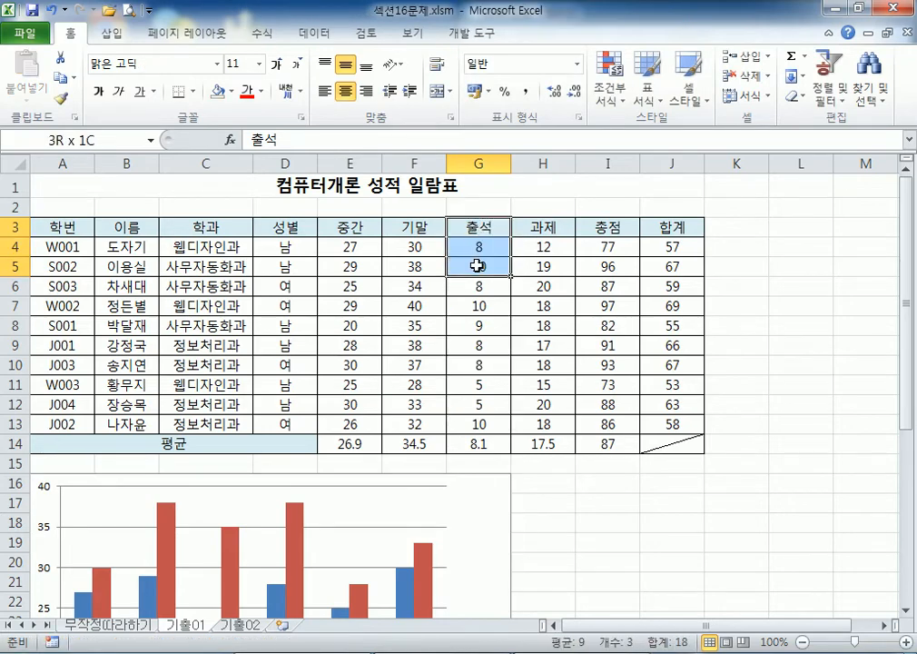
{"action": "left_click_drag", "start_coordinate": [459, 325], "coordinate": [462, 405], "text": "ctrl"}
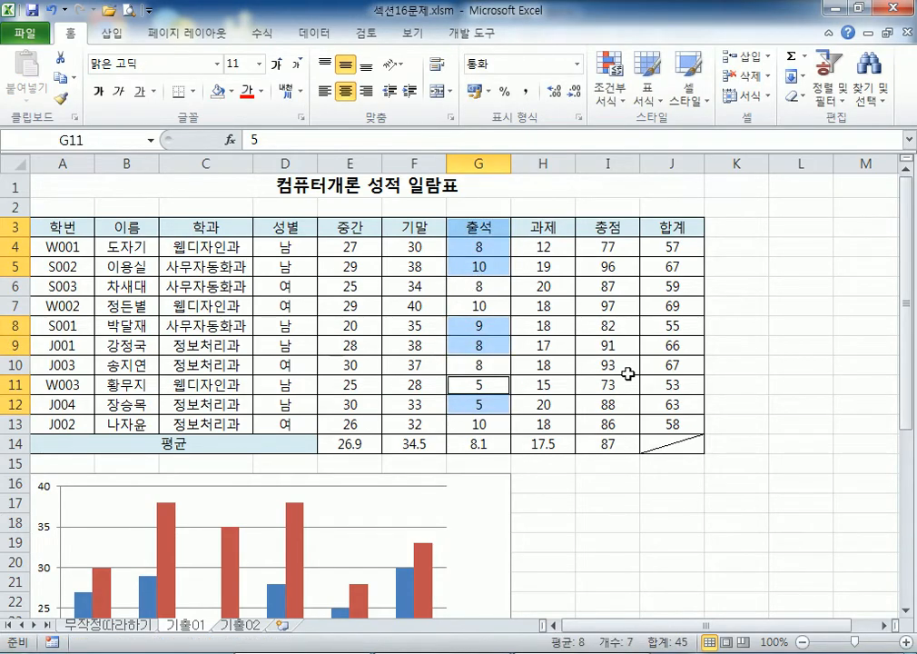
{"action": "key", "text": "ctrl+c"}
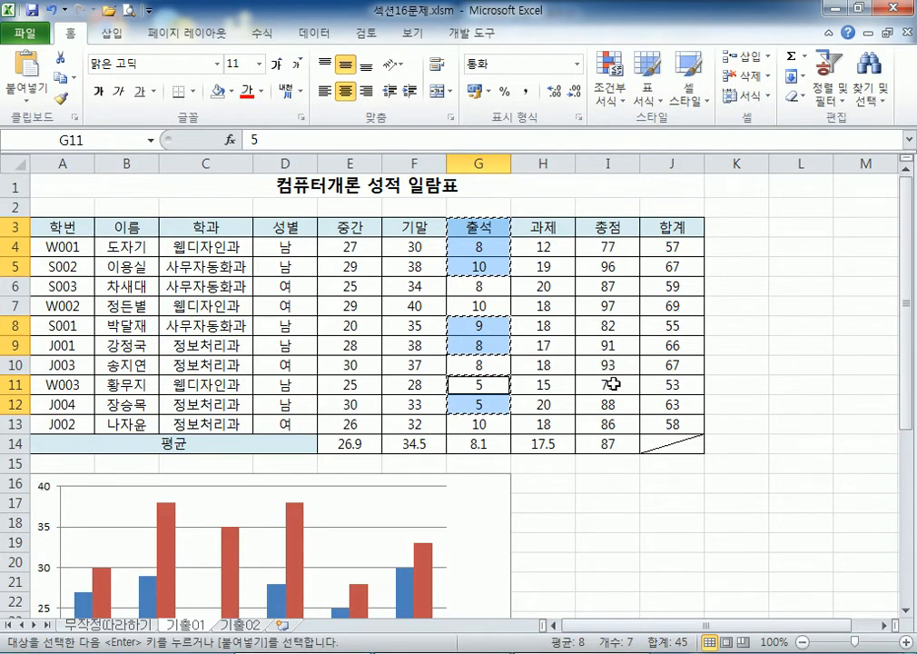
{"action": "scroll", "coordinate": [609, 382], "scroll_direction": "down", "scroll_amount": 4}
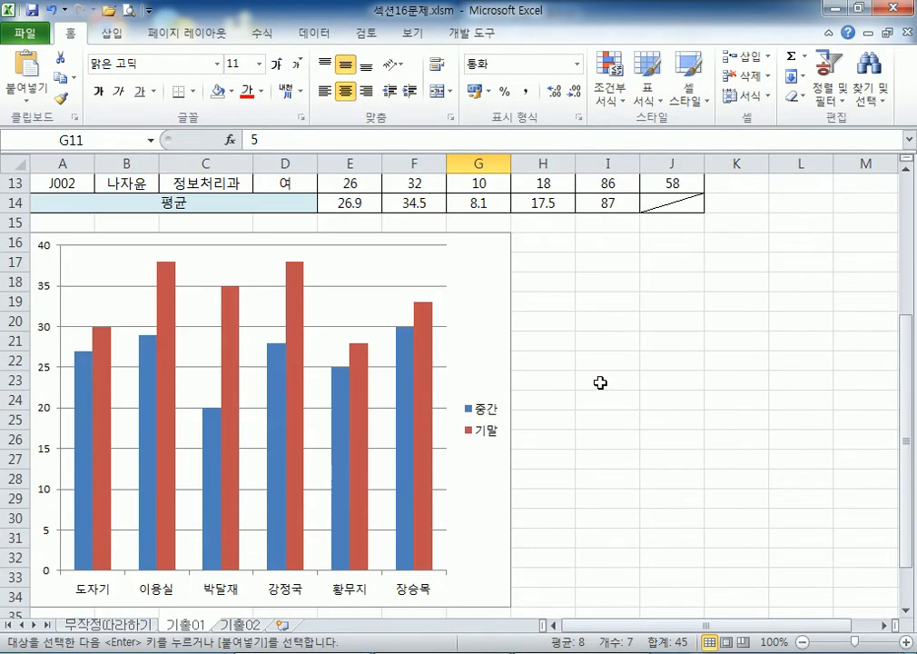
{"action": "left_click", "coordinate": [486, 277]}
{"action": "key", "text": "ctrl+v"}
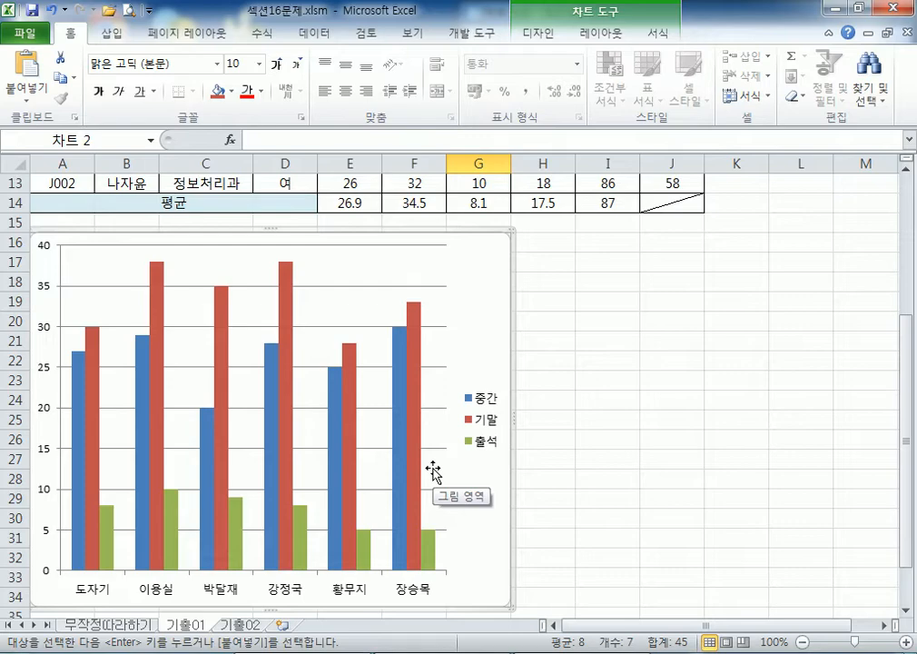
{"action": "scroll", "coordinate": [434, 472], "scroll_direction": "up", "scroll_amount": 4}
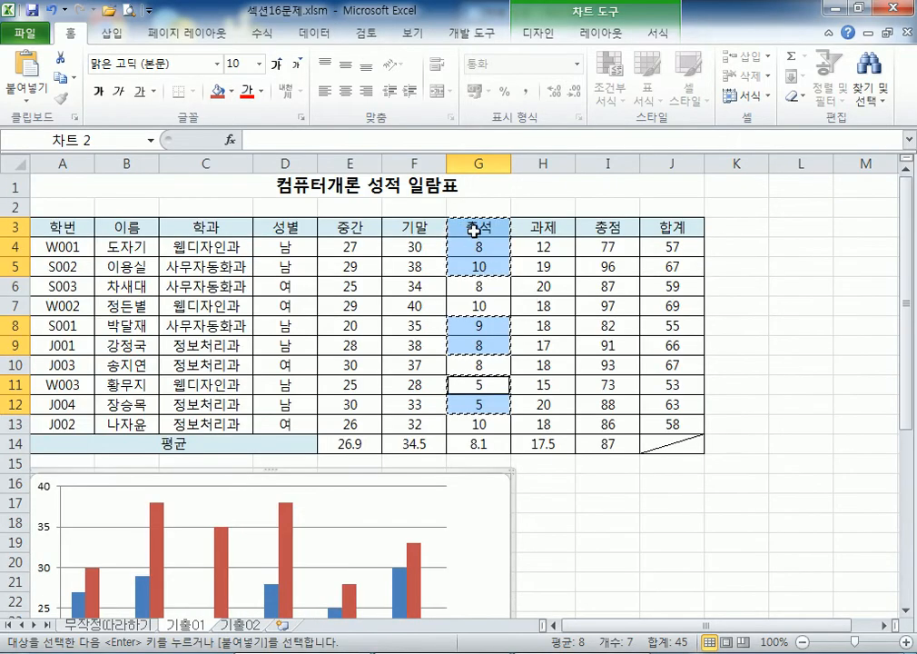
{"action": "left_click", "coordinate": [485, 163]}
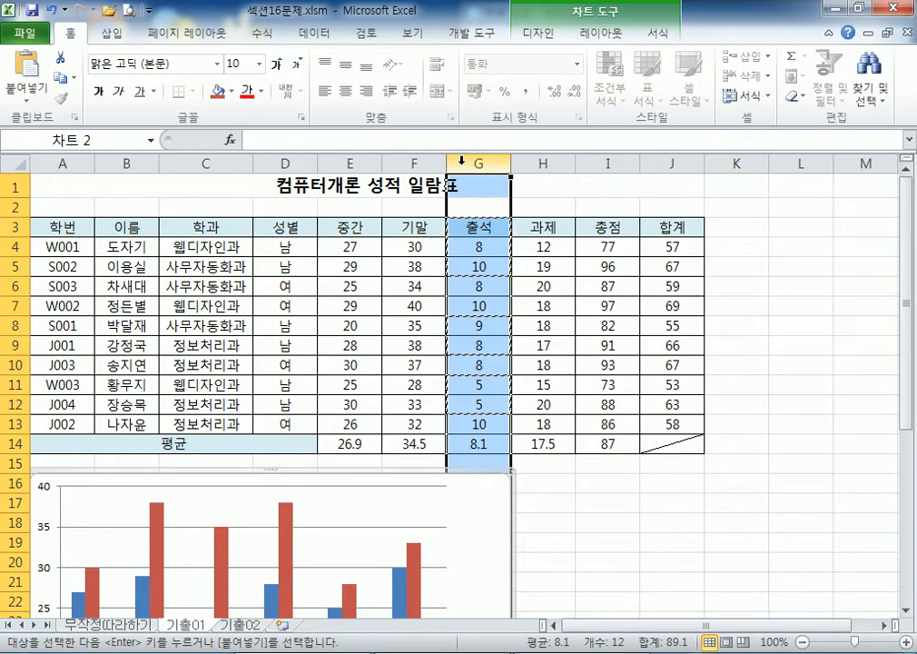
{"action": "left_click_drag", "start_coordinate": [11, 285], "coordinate": [11, 404]}
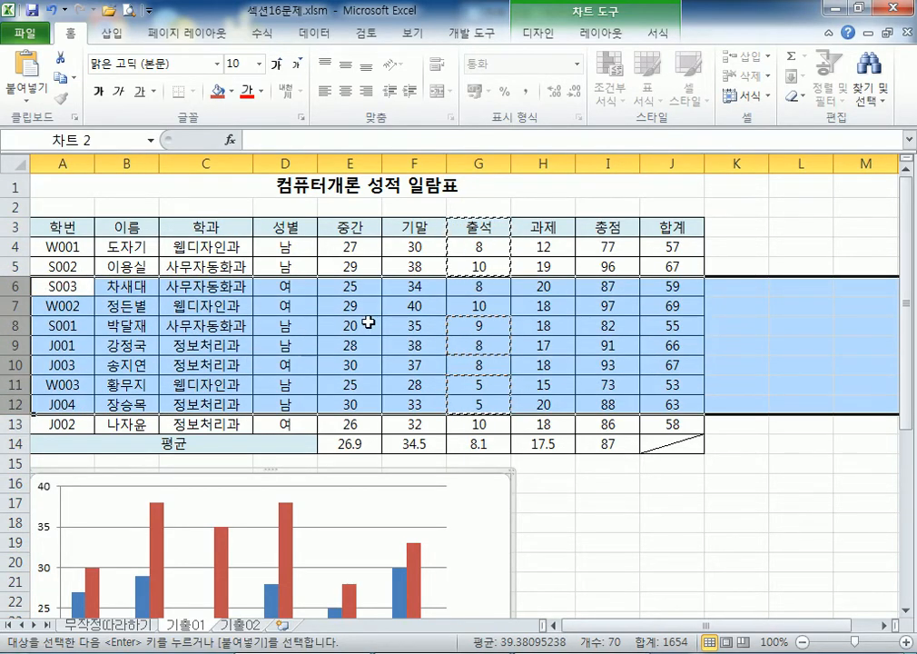
{"action": "left_click", "coordinate": [502, 243]}
{"action": "key", "text": "Escape"}
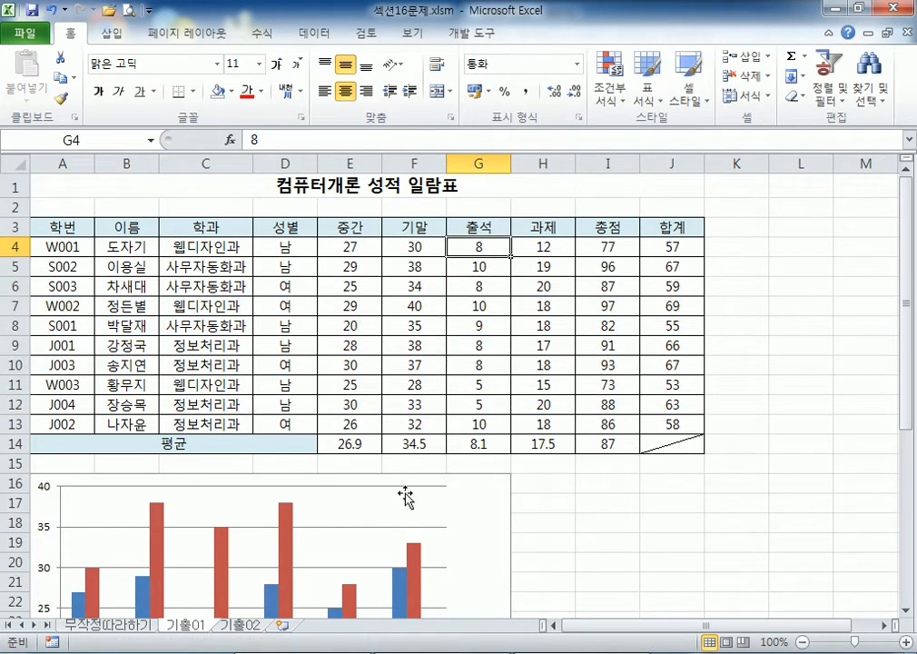
Step: Select the 출석 series in the column chart and delete it
{"action": "left_click", "coordinate": [487, 495]}
{"action": "scroll", "coordinate": [442, 484], "scroll_direction": "down", "scroll_amount": 5}
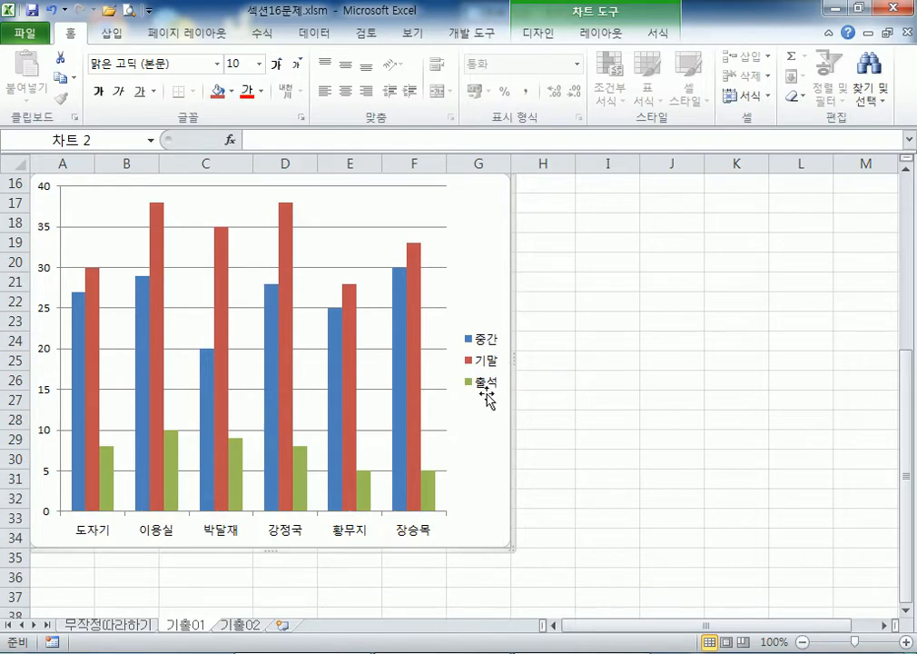
{"action": "scroll", "coordinate": [483, 399], "scroll_direction": "up", "scroll_amount": 3}
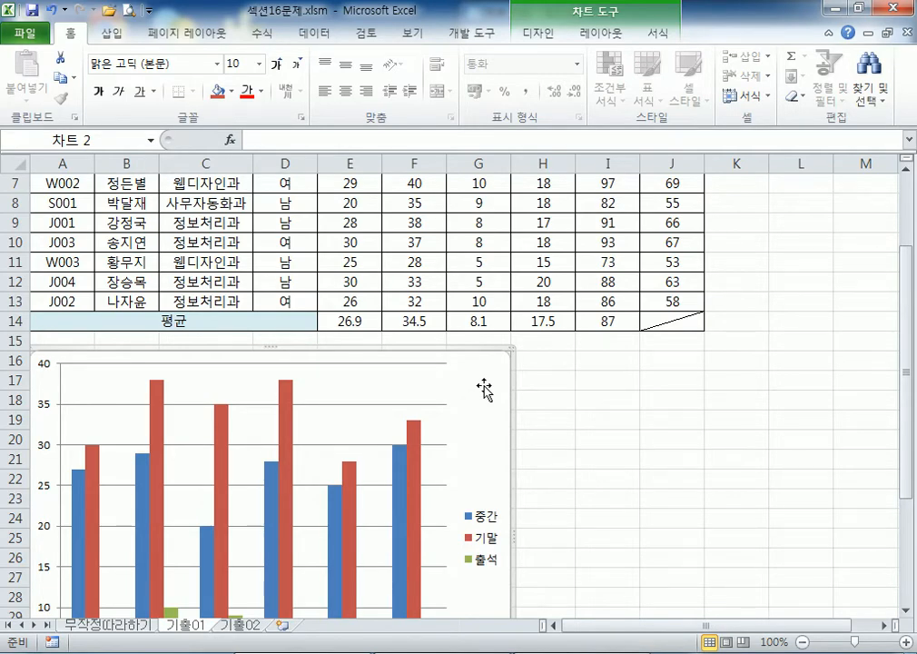
{"action": "scroll", "coordinate": [483, 389], "scroll_direction": "down", "scroll_amount": 5}
{"action": "left_click", "coordinate": [431, 375]}
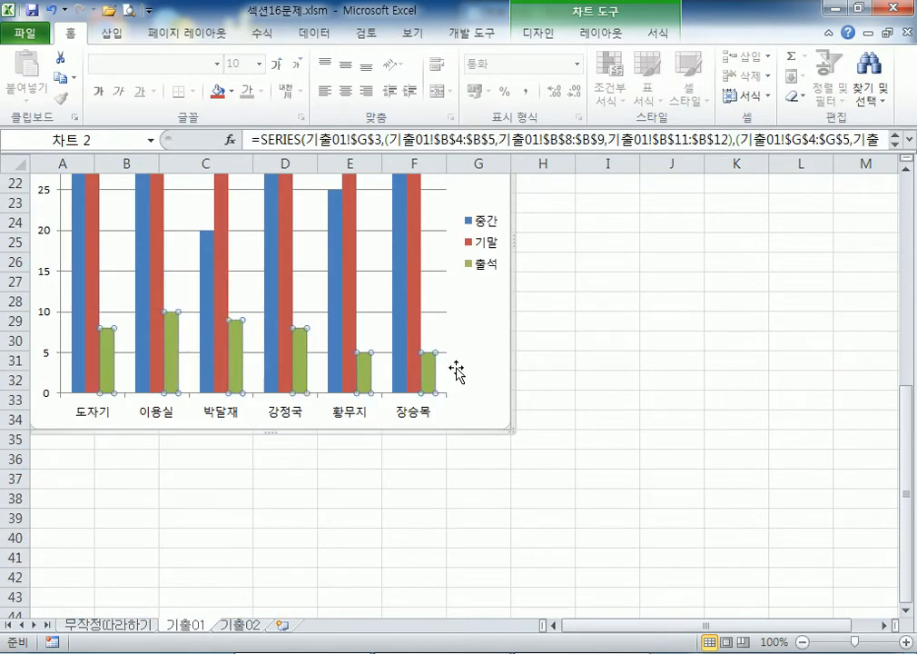
{"action": "key", "text": "Delete"}
Step: Extend the chart's source data range with the 출석 cells G3:G5, G8:G9 and G11:G12 through Select Data
{"action": "scroll", "coordinate": [463, 358], "scroll_direction": "up", "scroll_amount": 3}
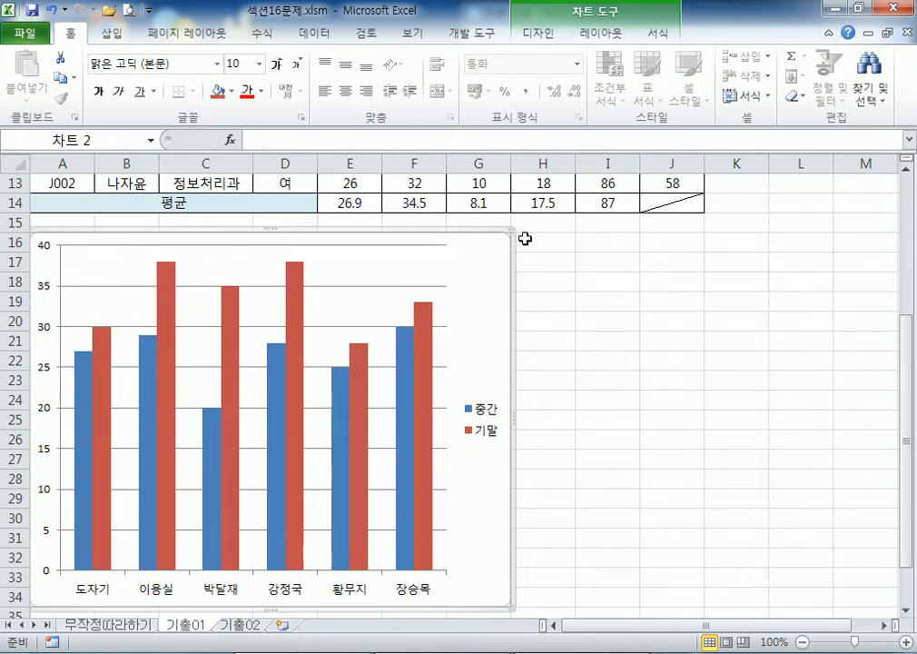
{"action": "left_click", "coordinate": [552, 40]}
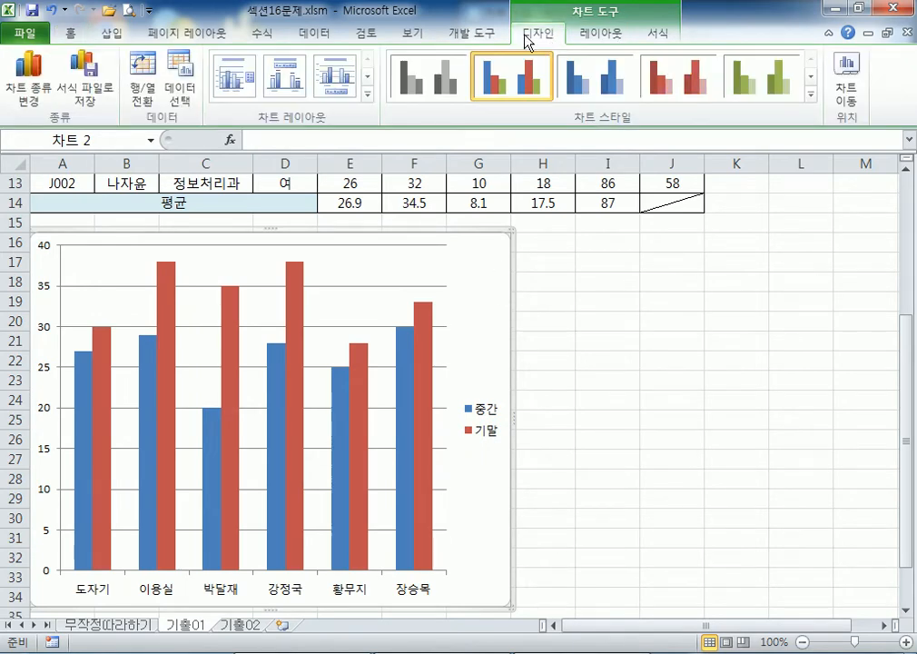
{"action": "left_click", "coordinate": [179, 81]}
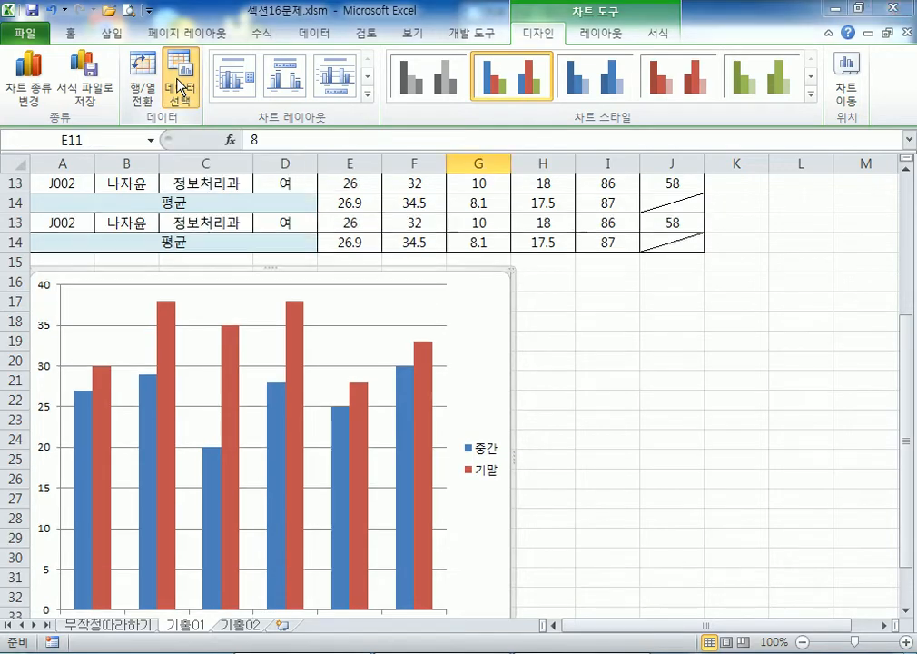
{"action": "left_click_drag", "start_coordinate": [450, 103], "coordinate": [765, 103]}
{"action": "left_click_drag", "start_coordinate": [480, 223], "coordinate": [475, 266]}
{"action": "left_click_drag", "start_coordinate": [462, 324], "coordinate": [464, 400]}
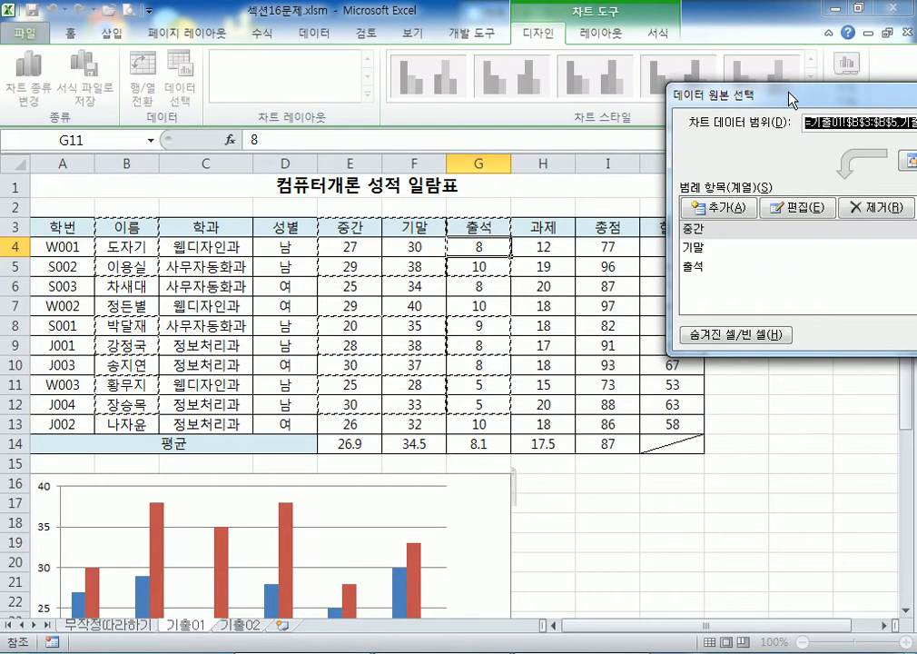
{"action": "left_click_drag", "start_coordinate": [789, 97], "coordinate": [531, 93]}
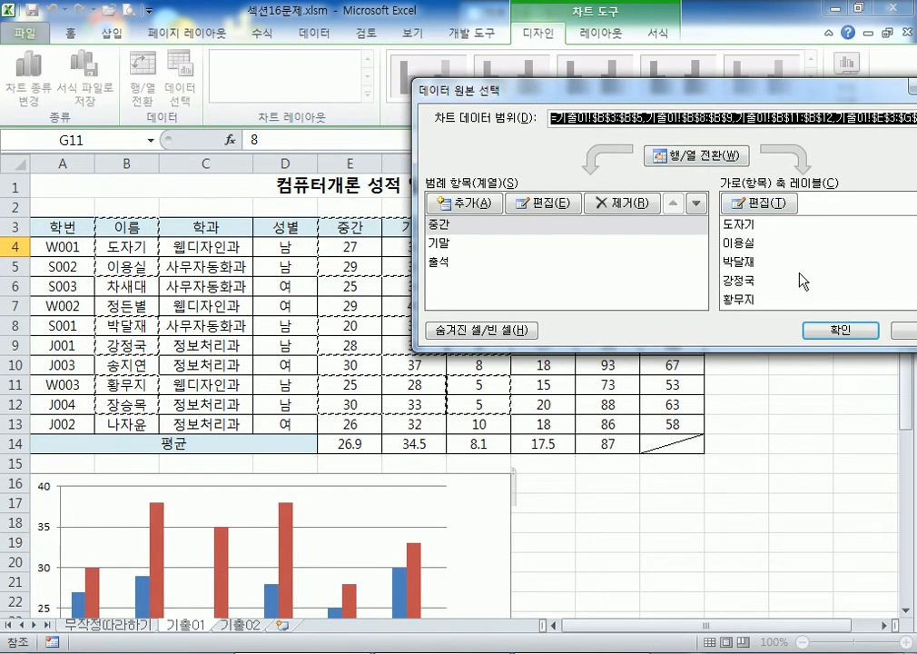
{"action": "left_click", "coordinate": [831, 327]}
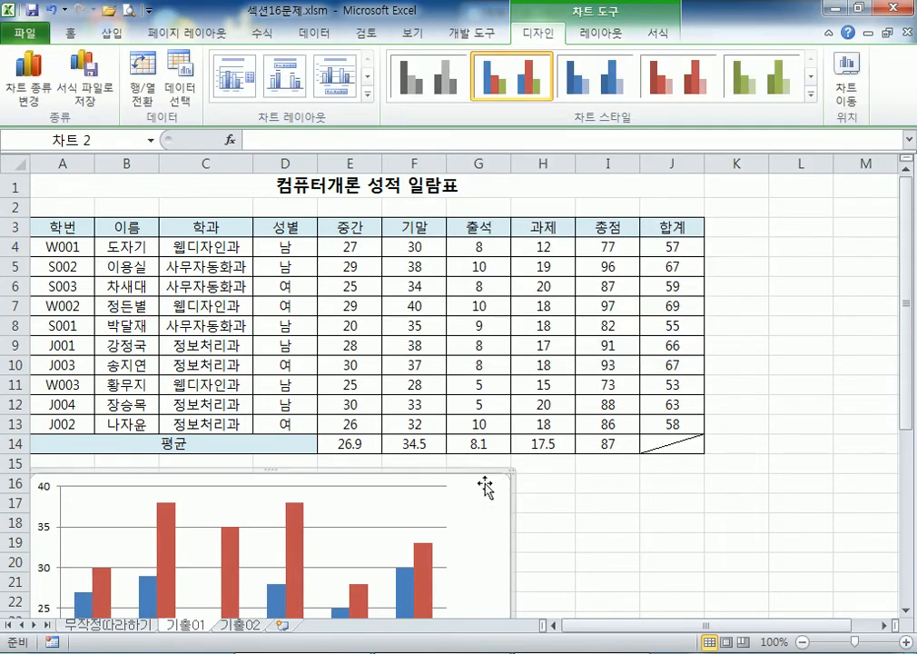
{"action": "left_click_drag", "start_coordinate": [479, 232], "coordinate": [478, 325]}
{"action": "left_click_drag", "start_coordinate": [468, 383], "coordinate": [467, 400], "text": "ctrl"}
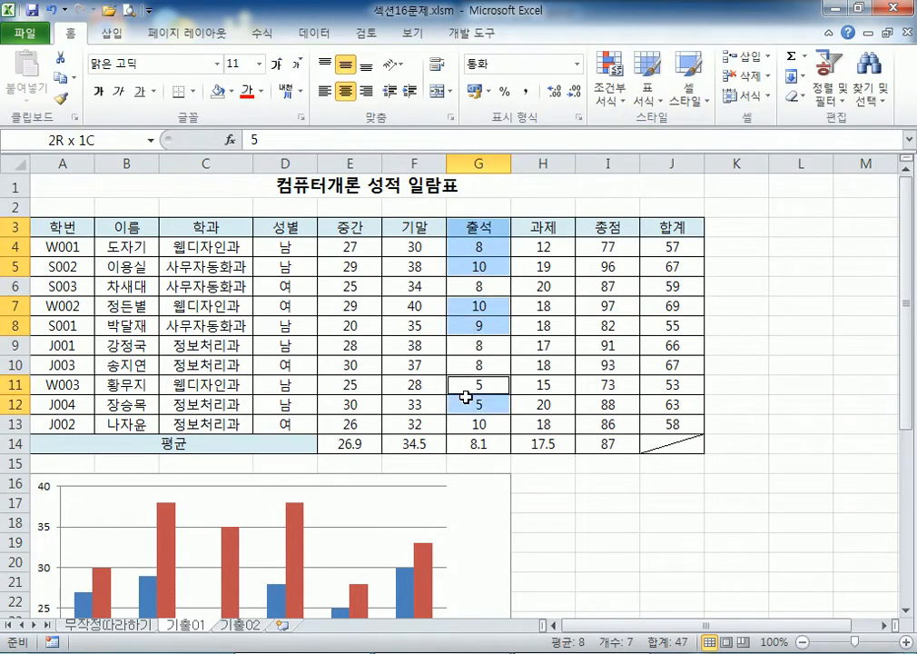
{"action": "key", "text": "ctrl+c"}
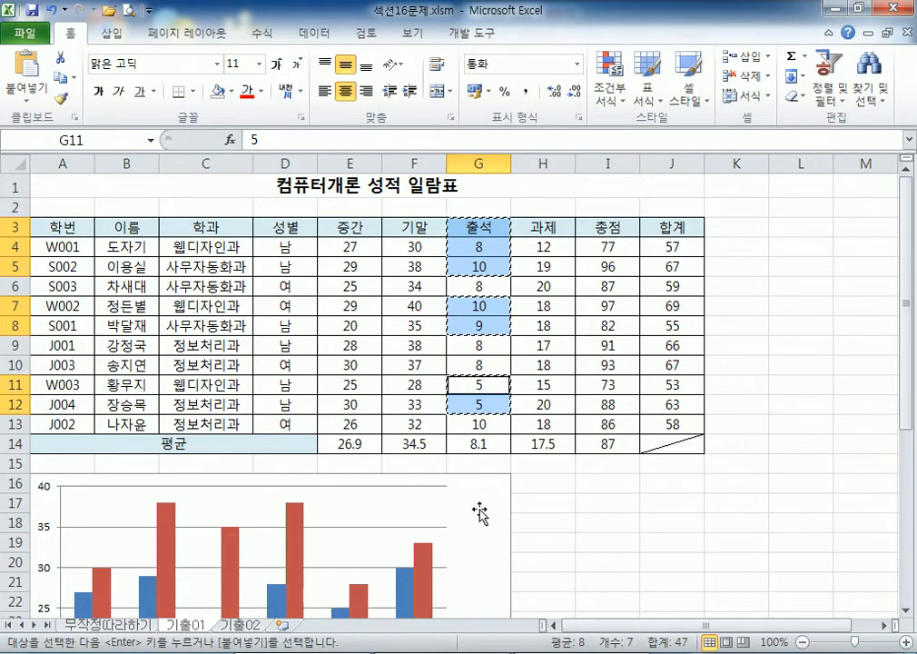
{"action": "key", "text": "Escape"}
Step: Add the 출석 series to the column chart by copying G3:G5, G8:G9 and G11:G12 and pasting them into it
{"action": "left_click_drag", "start_coordinate": [486, 233], "coordinate": [480, 267]}
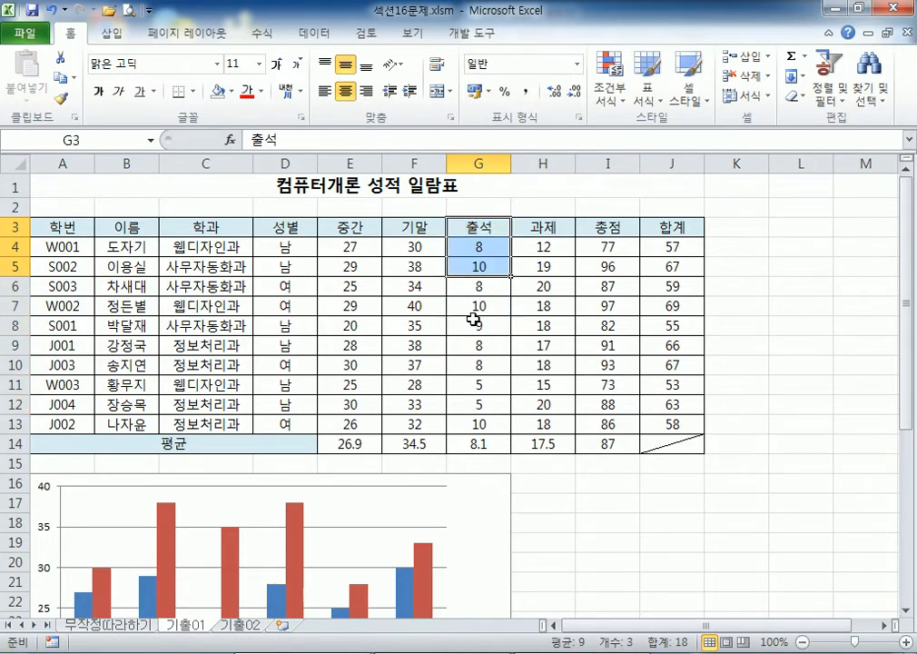
{"action": "left_click_drag", "start_coordinate": [470, 330], "coordinate": [467, 354], "text": "ctrl"}
{"action": "left_click_drag", "start_coordinate": [469, 385], "coordinate": [475, 408]}
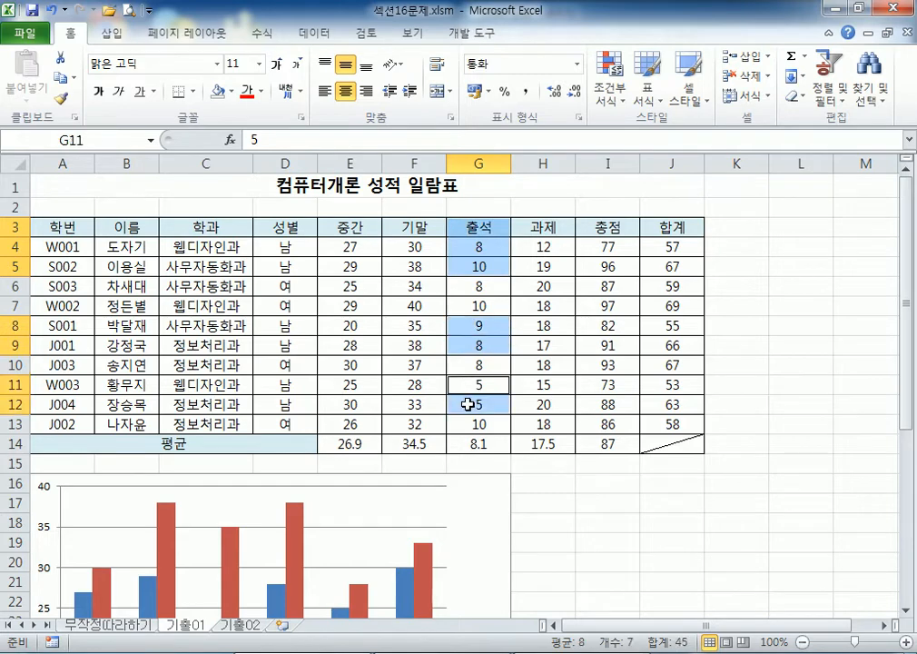
{"action": "key", "text": "ctrl+c"}
{"action": "scroll", "coordinate": [520, 422], "scroll_direction": "down", "scroll_amount": 4}
{"action": "left_click", "coordinate": [495, 306]}
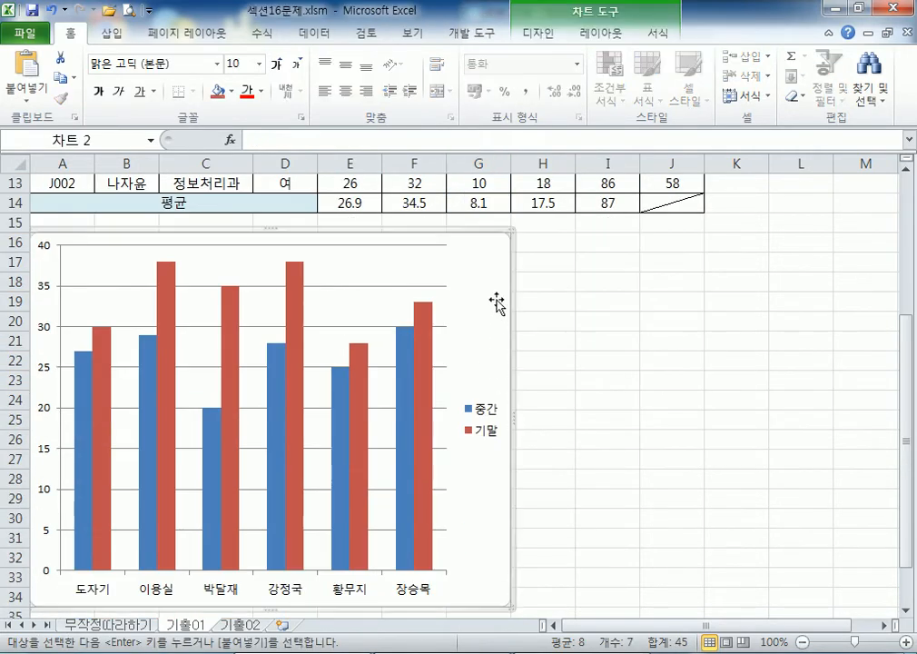
{"action": "key", "text": "ctrl+v"}
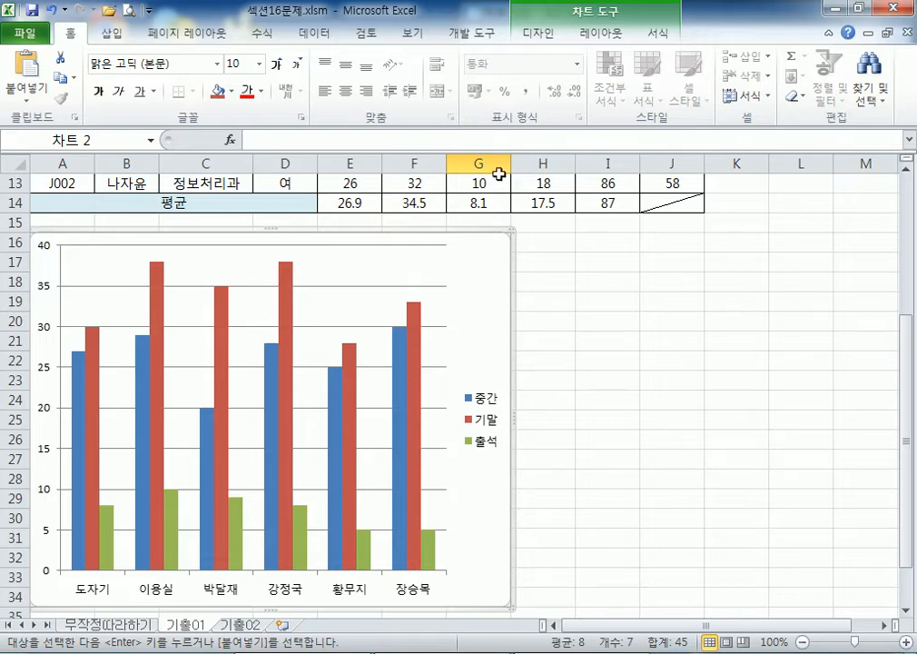
Step: Add a chart title above the plot reading "남학생 컴퓨터 개론 성적"
{"action": "left_click", "coordinate": [608, 40]}
{"action": "left_click", "coordinate": [293, 95]}
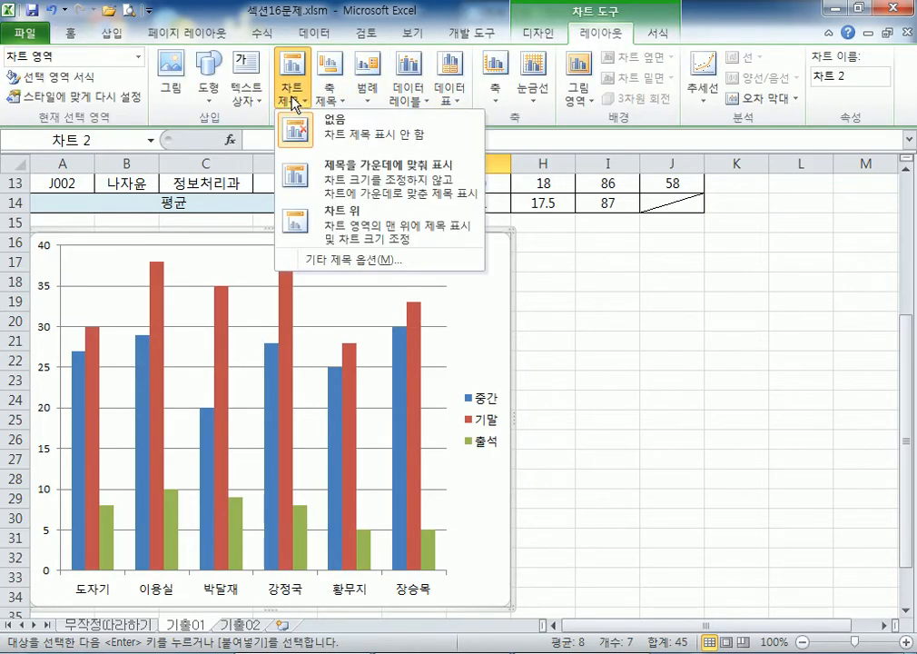
{"action": "left_click", "coordinate": [338, 238]}
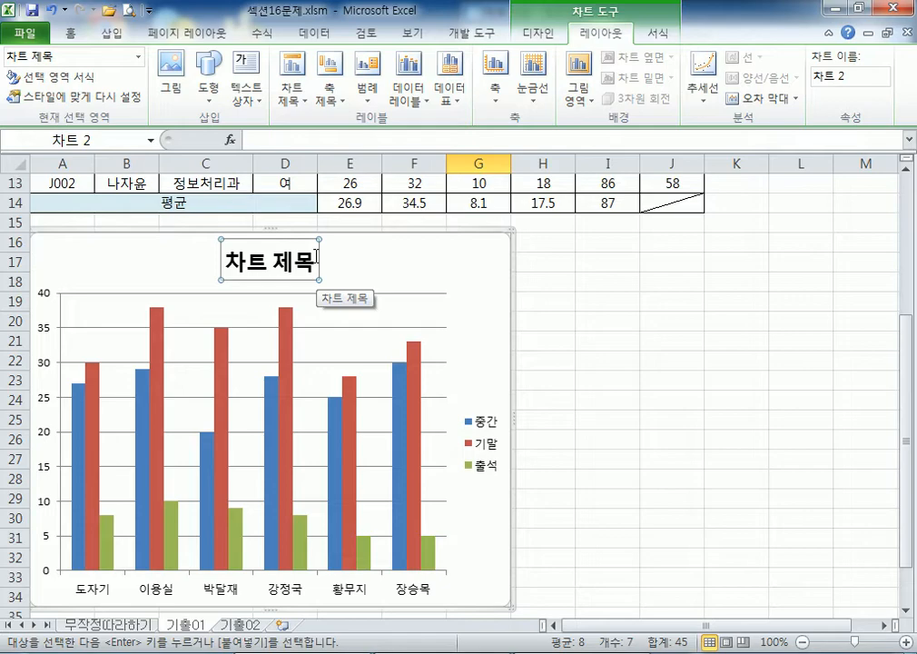
{"action": "type", "text": "내"}
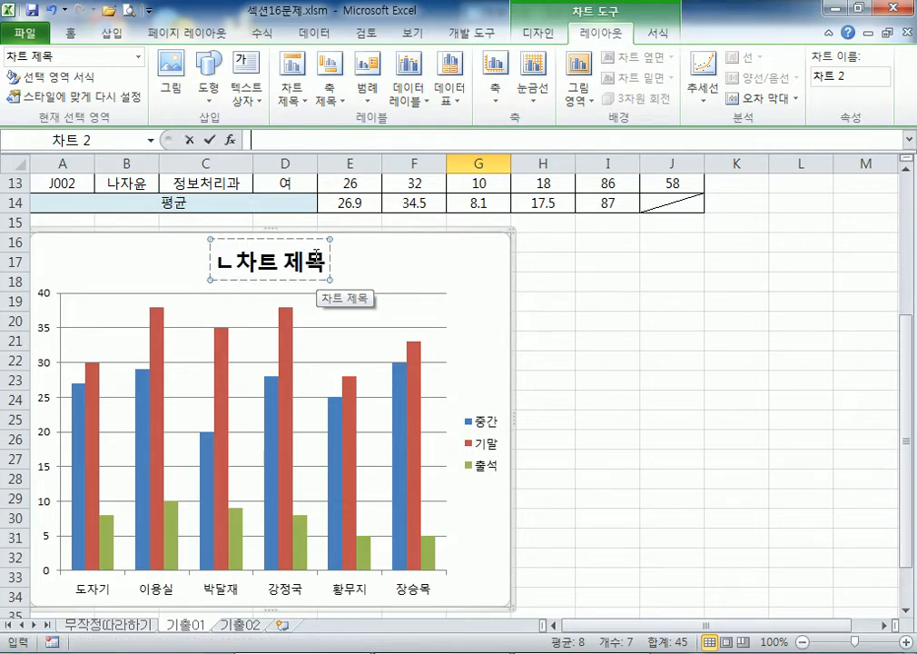
{"action": "key", "text": "BackSpace"}
{"action": "type", "text": "남"}
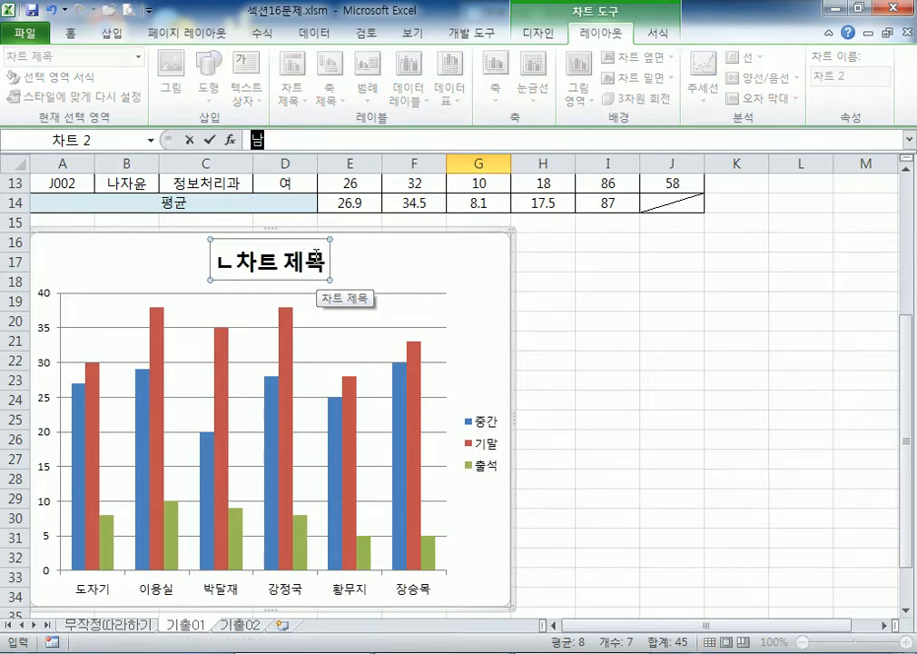
{"action": "type", "text": "학생 컴퓨터"}
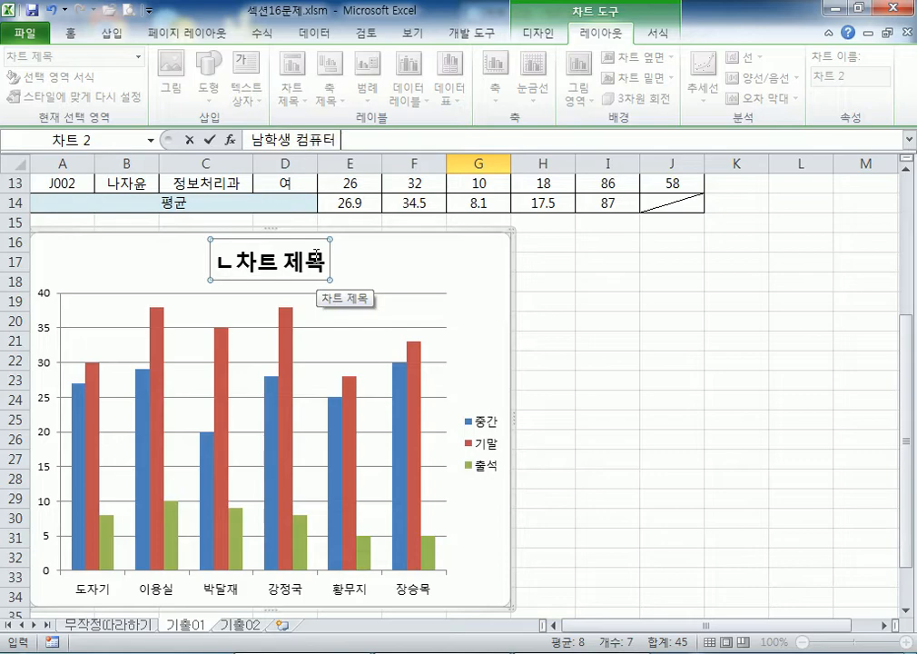
{"action": "type", "text": " 개론 성적"}
{"action": "key", "text": "Return"}
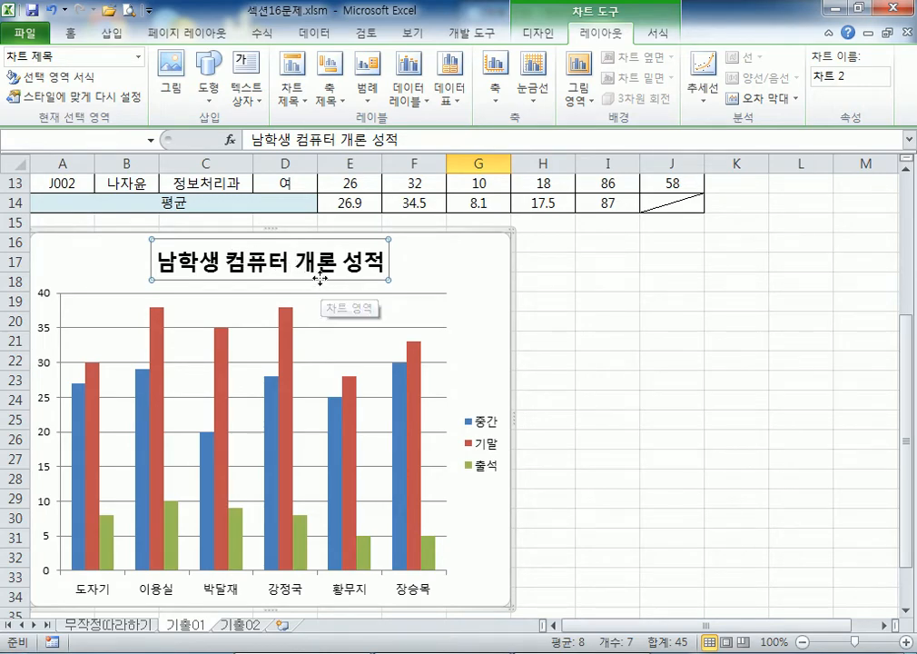
Step: Format the chart title with the 굴림체 font at size 13 and a standard blue fill
{"action": "left_click", "coordinate": [72, 36]}
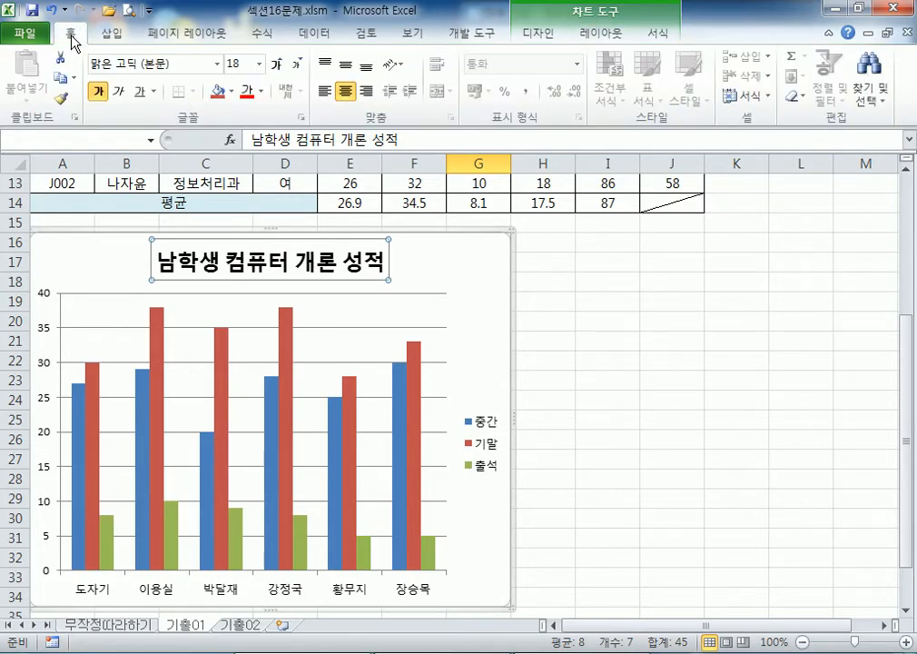
{"action": "left_click", "coordinate": [173, 66]}
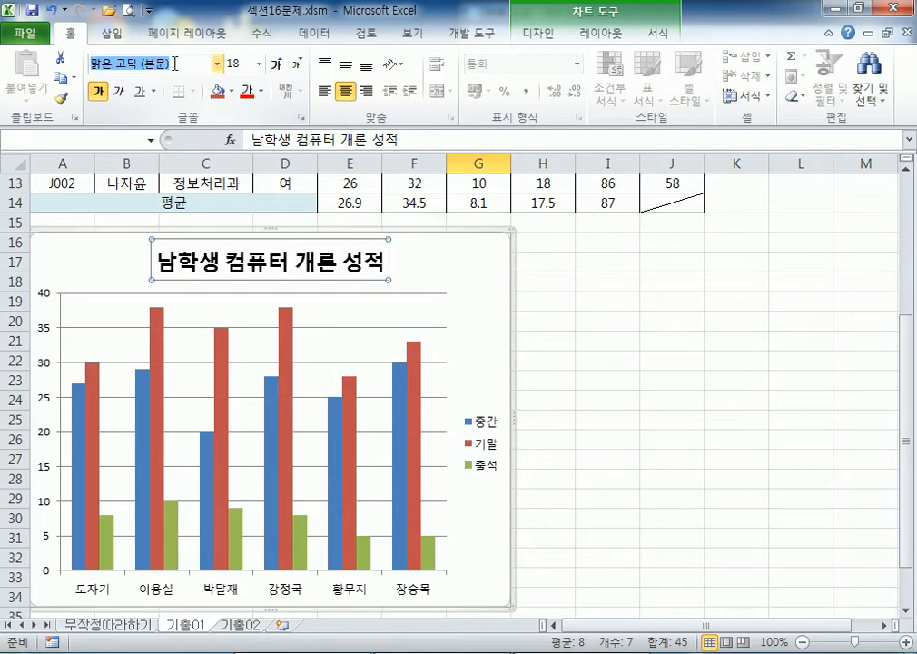
{"action": "type", "text": "굴림체"}
{"action": "key", "text": "Return"}
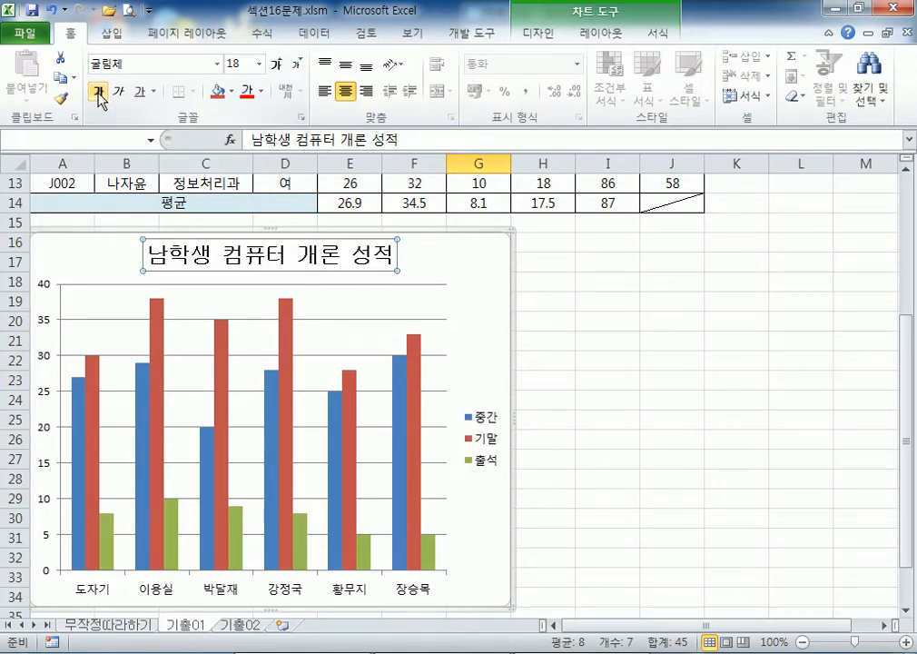
{"action": "left_click", "coordinate": [238, 64]}
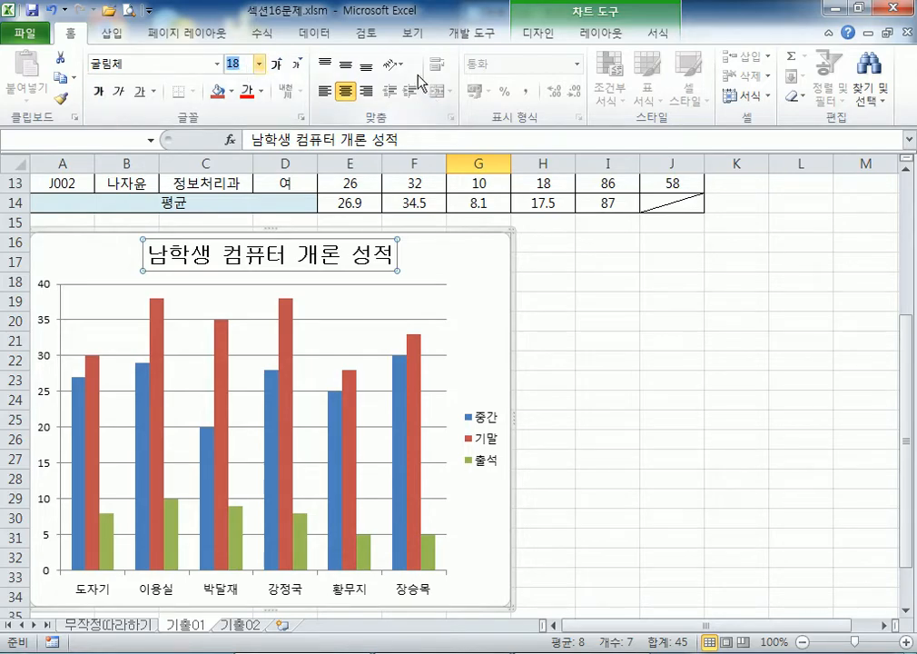
{"action": "type", "text": "13"}
{"action": "key", "text": "Return"}
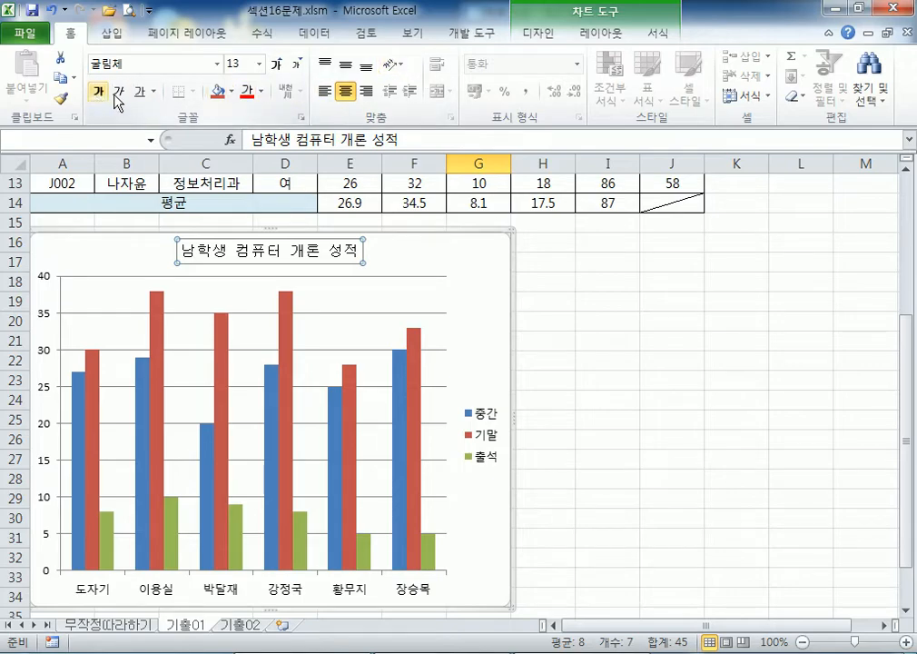
{"action": "left_click", "coordinate": [233, 91]}
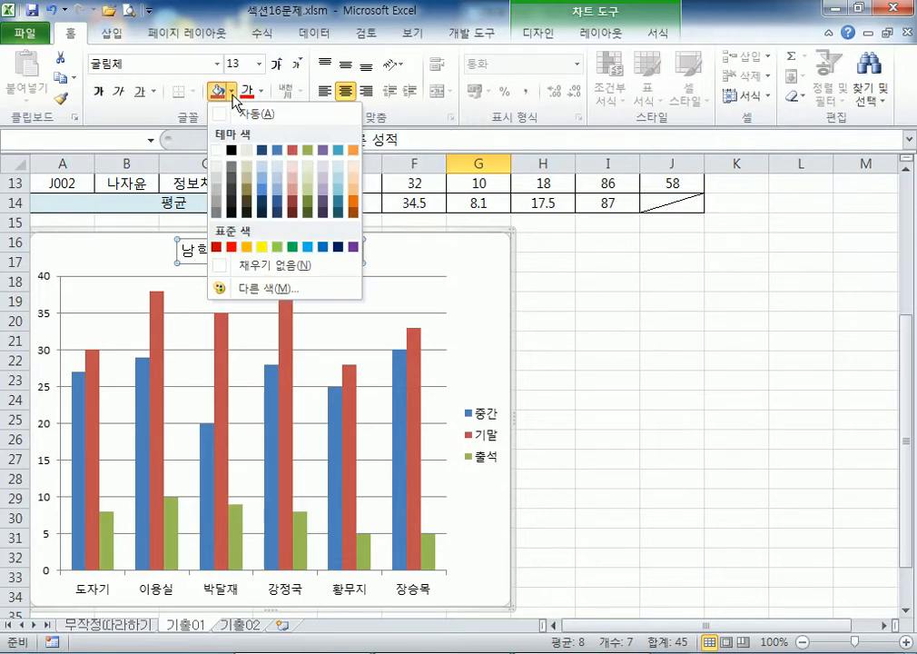
{"action": "left_click", "coordinate": [324, 247]}
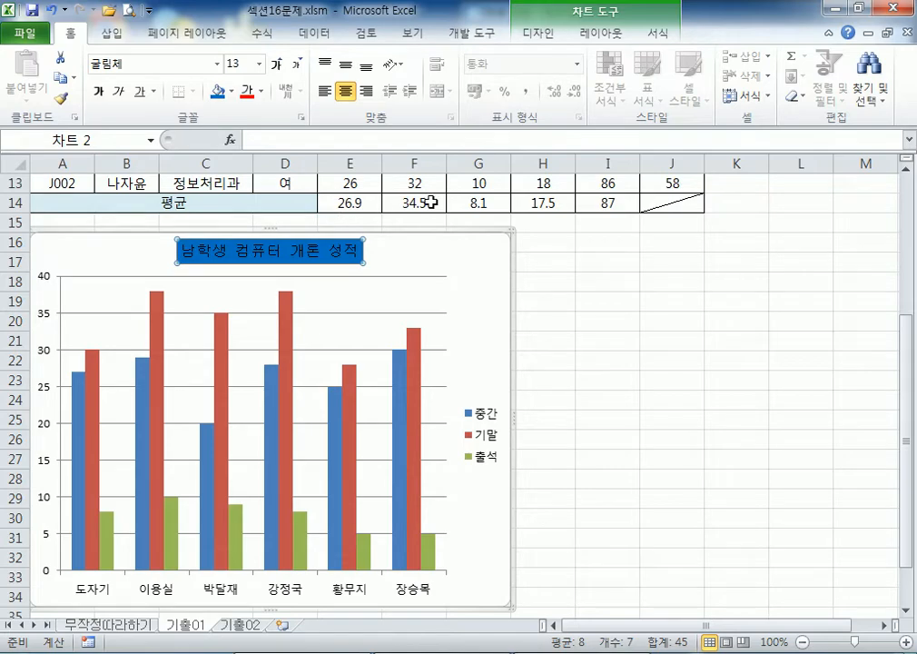
Step: Fix the maximum value of the chart's vertical axis at 50
{"action": "left_click", "coordinate": [47, 320]}
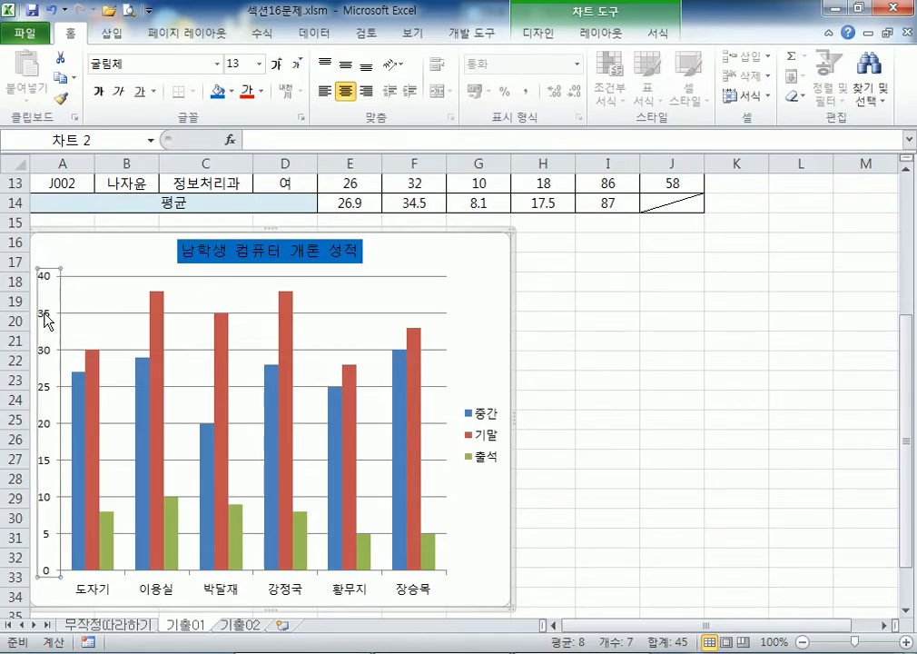
{"action": "double_click", "coordinate": [47, 320]}
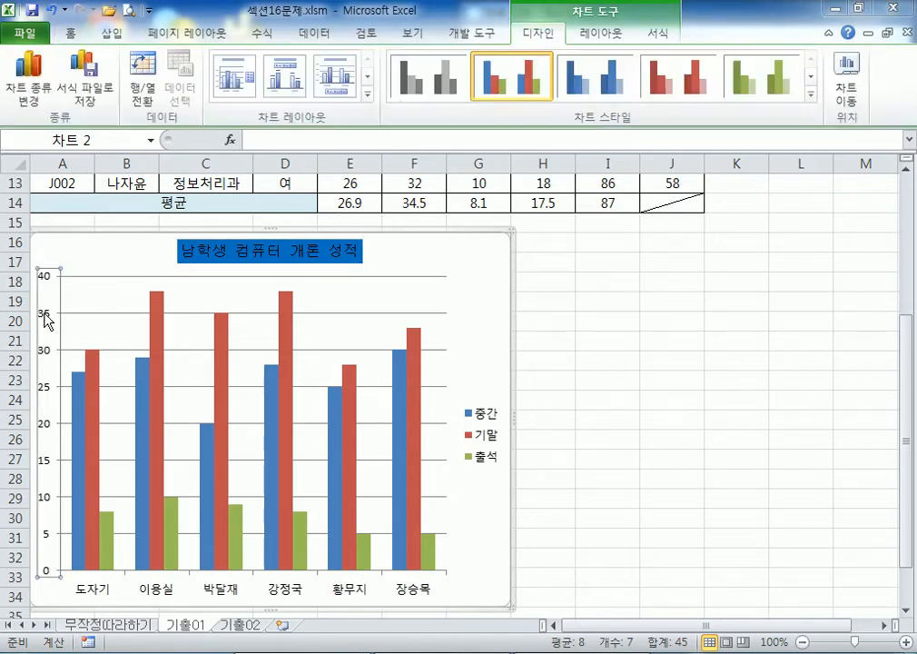
{"action": "left_click_drag", "start_coordinate": [458, 125], "coordinate": [501, 98]}
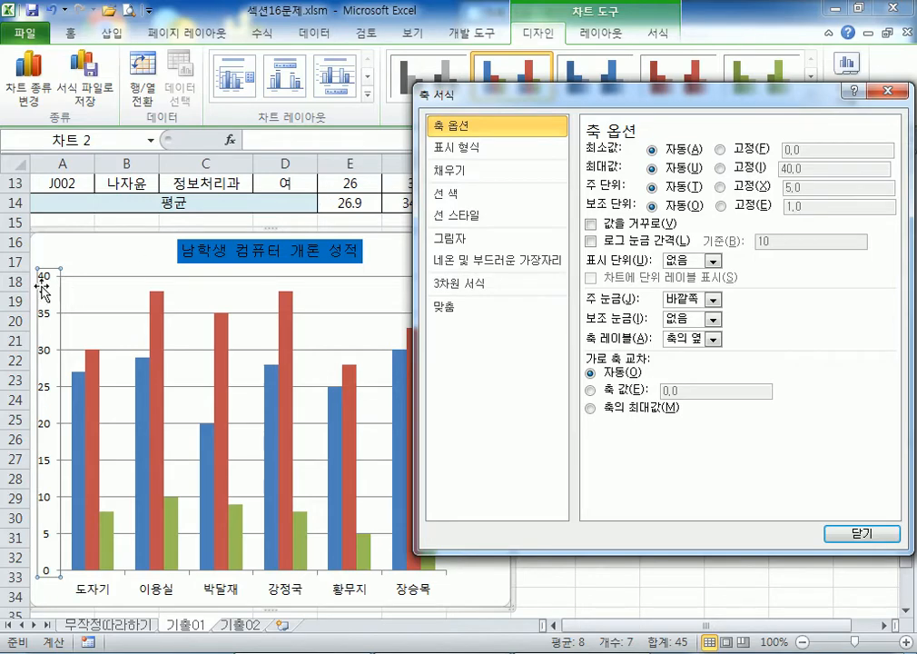
{"action": "left_click", "coordinate": [719, 168]}
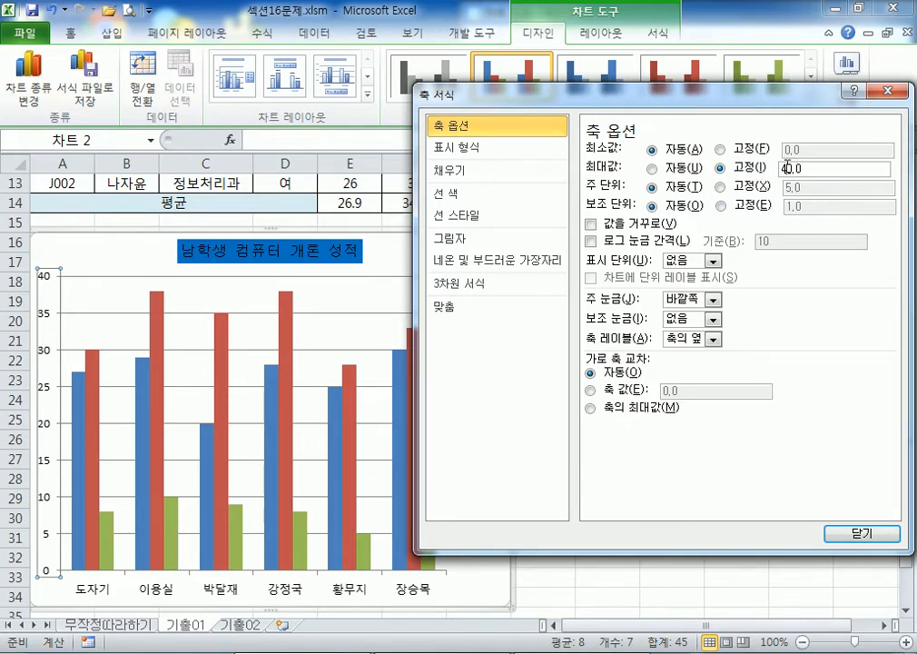
{"action": "key", "text": "Escape"}
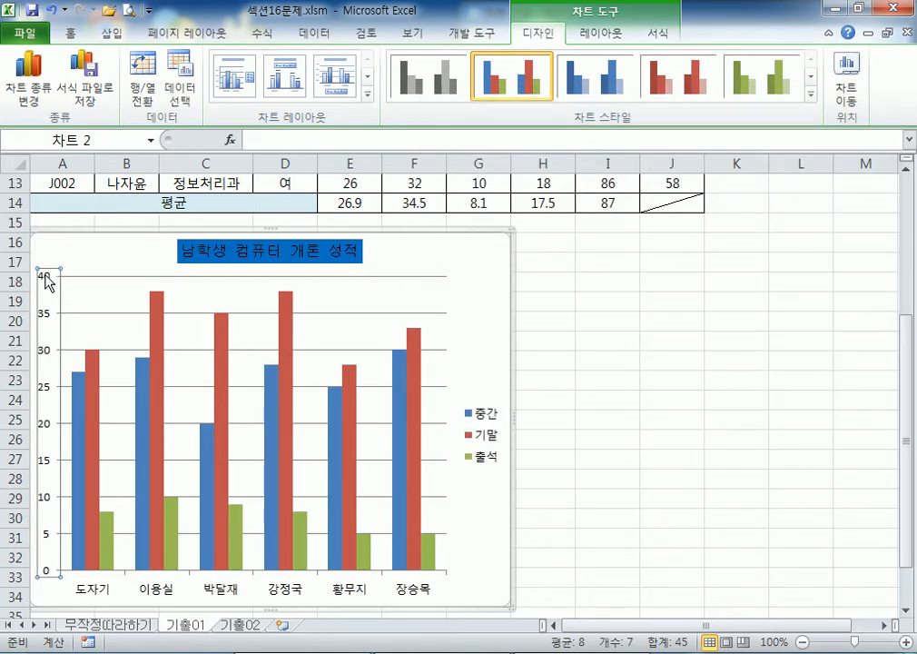
{"action": "key", "text": "ctrl+1"}
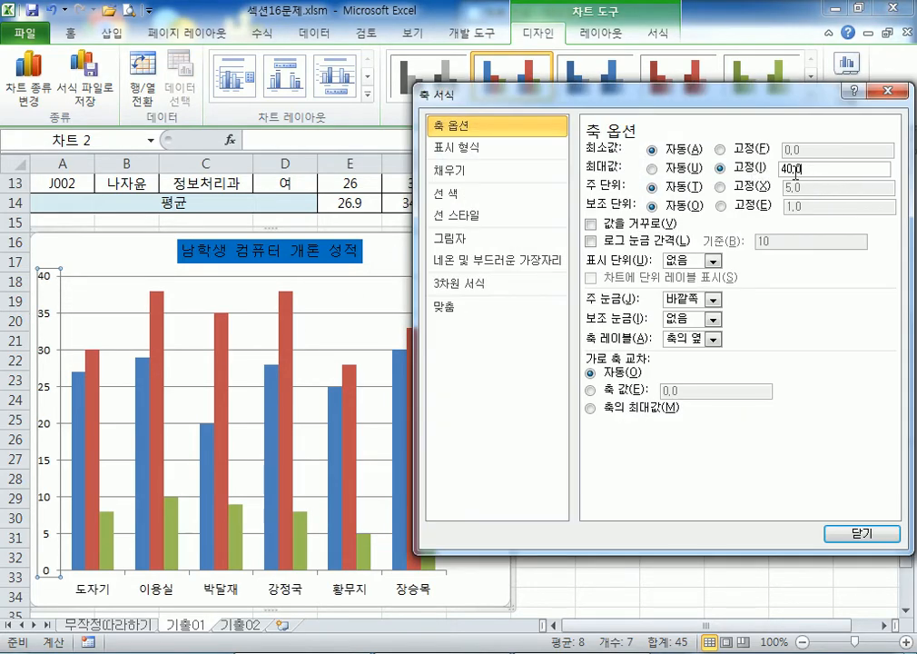
{"action": "left_click", "coordinate": [784, 169]}
{"action": "key", "text": "Delete"}
{"action": "type", "text": "5"}
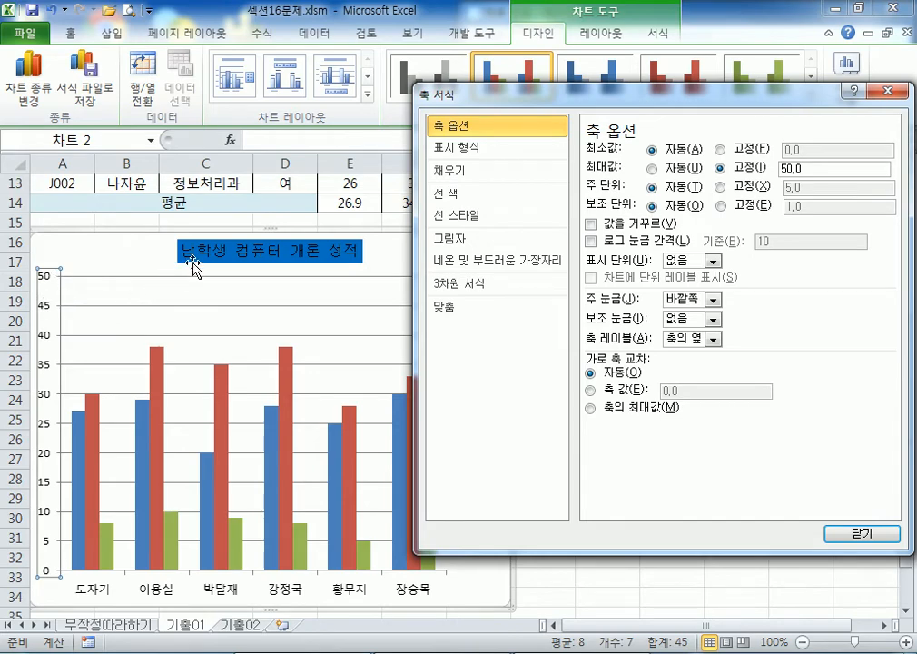
{"action": "left_click", "coordinate": [890, 89]}
Step: Add an inside-end (안쪽 끝에) data label to only the fourth student's bar in the 기말 series
{"action": "scroll", "coordinate": [536, 291], "scroll_direction": "down", "scroll_amount": 2}
{"action": "left_click", "coordinate": [470, 443]}
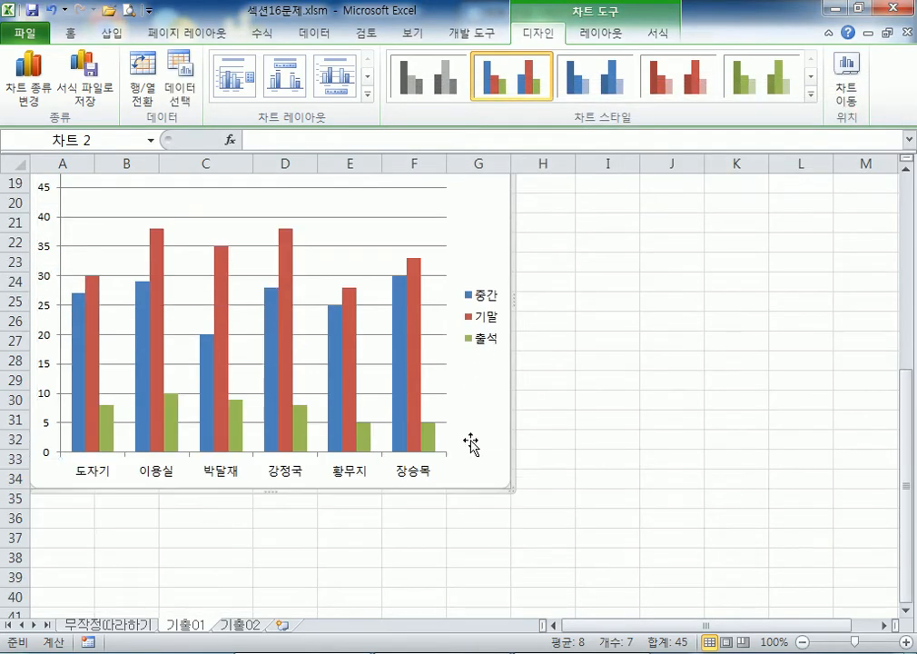
{"action": "left_click", "coordinate": [218, 343]}
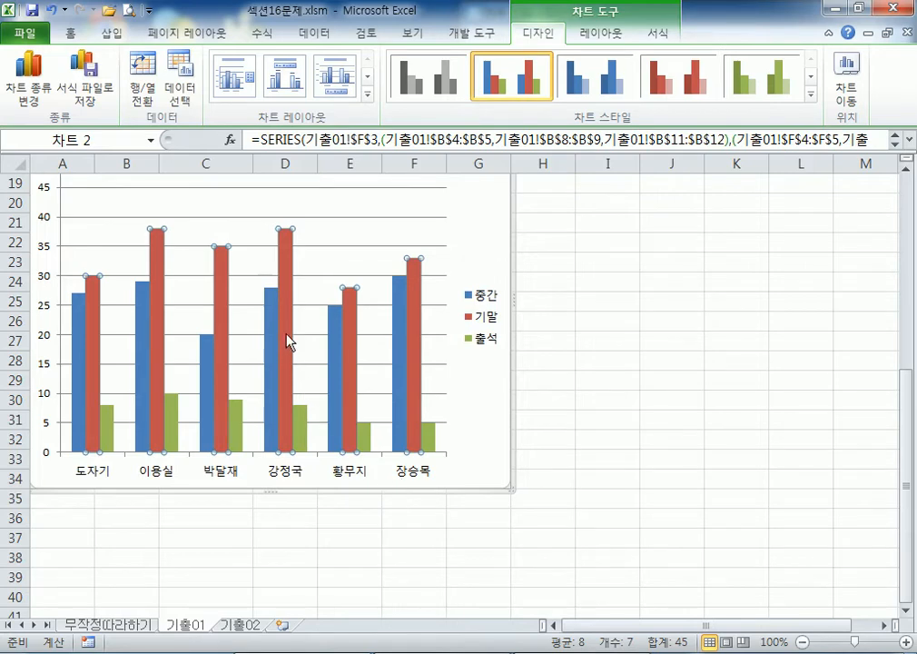
{"action": "left_click", "coordinate": [284, 259]}
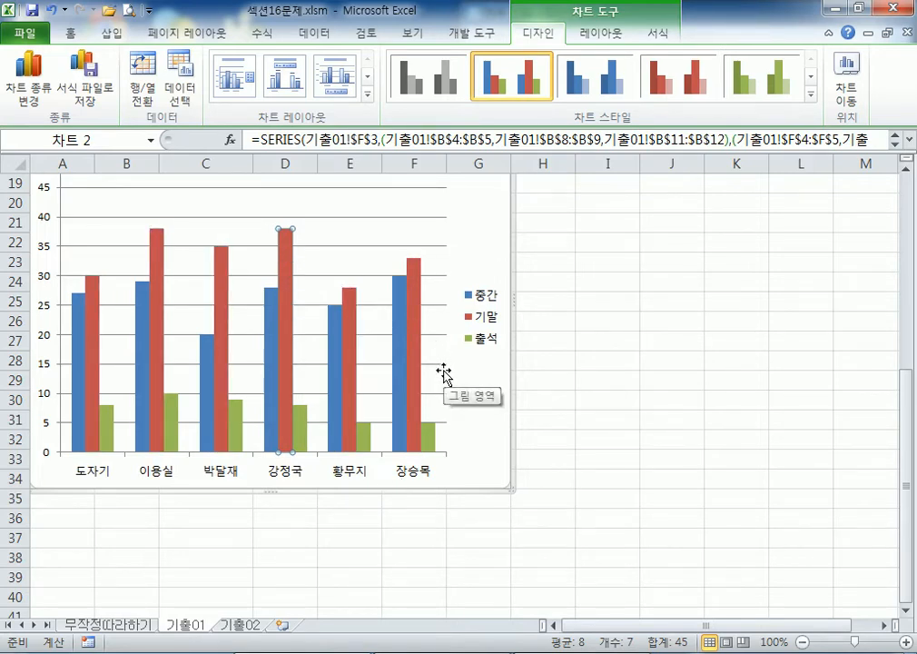
{"action": "left_click", "coordinate": [297, 282]}
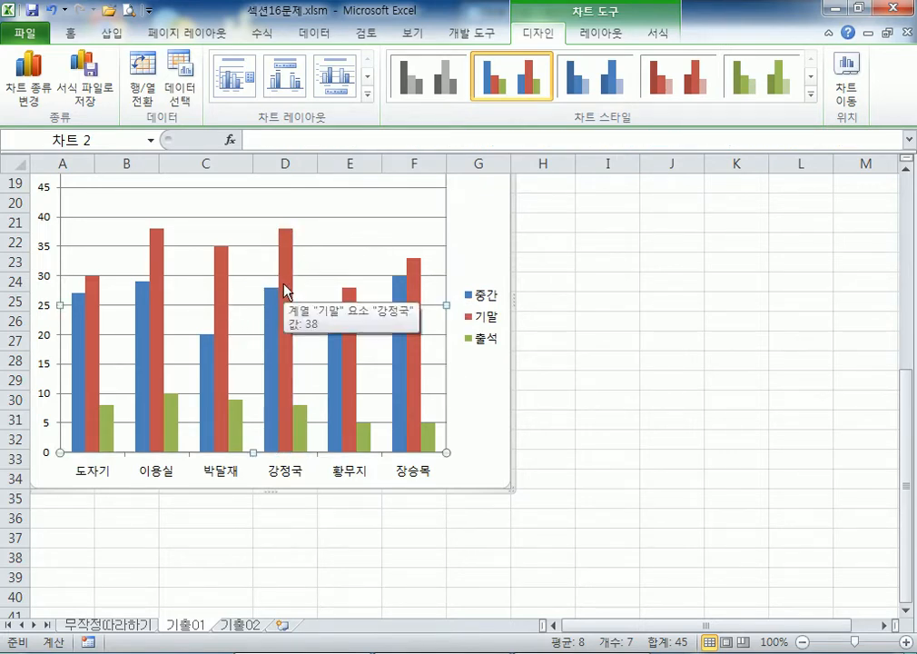
{"action": "left_click", "coordinate": [284, 290]}
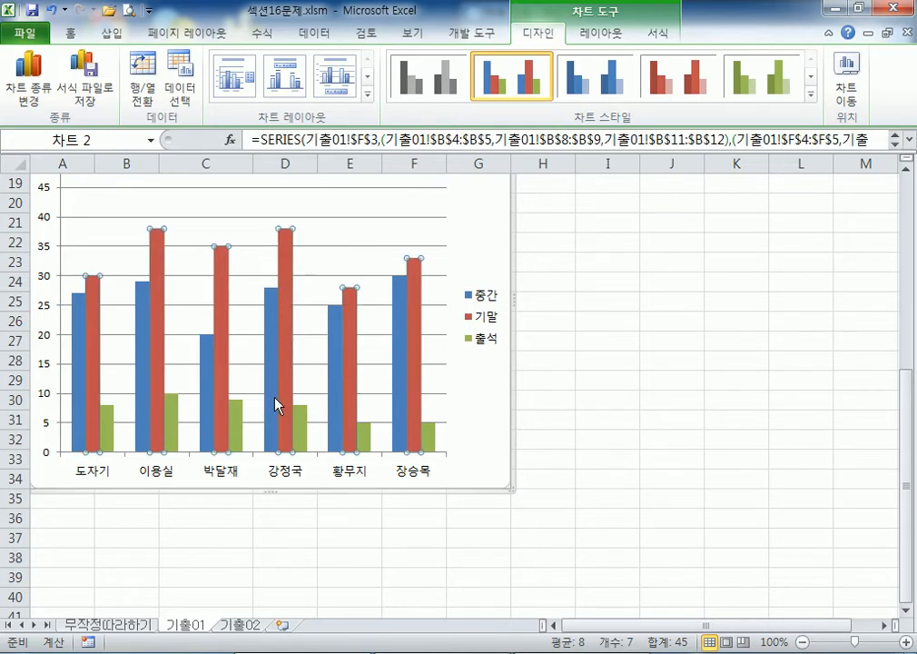
{"action": "left_click", "coordinate": [285, 283]}
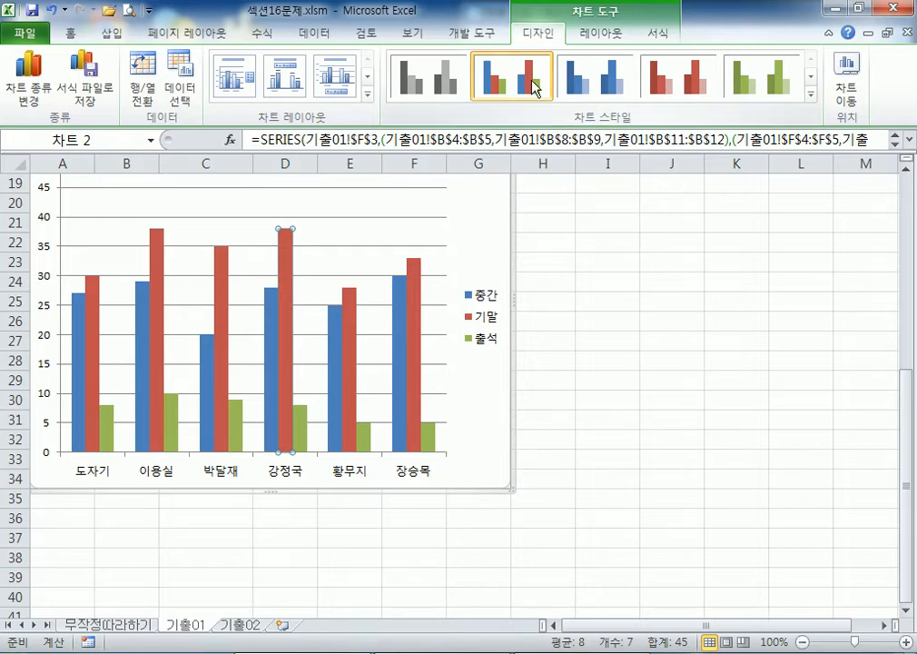
{"action": "left_click", "coordinate": [625, 38]}
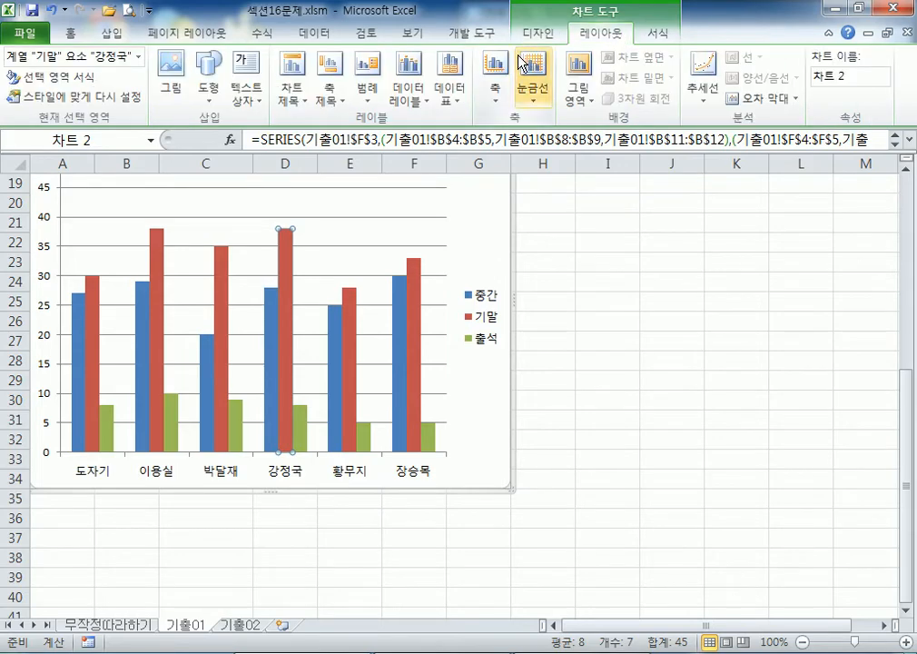
{"action": "left_click", "coordinate": [424, 95]}
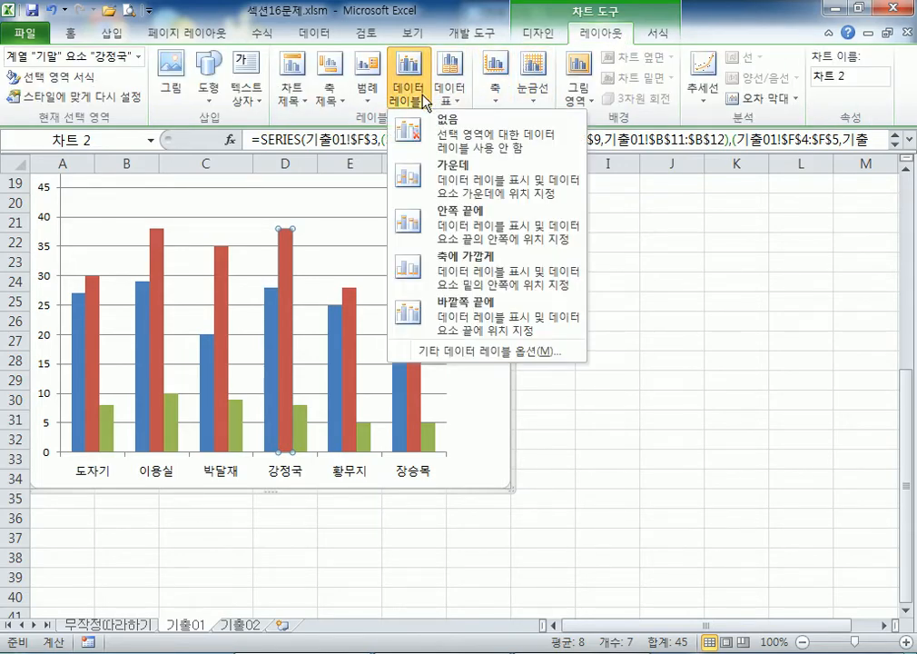
{"action": "left_click", "coordinate": [451, 223]}
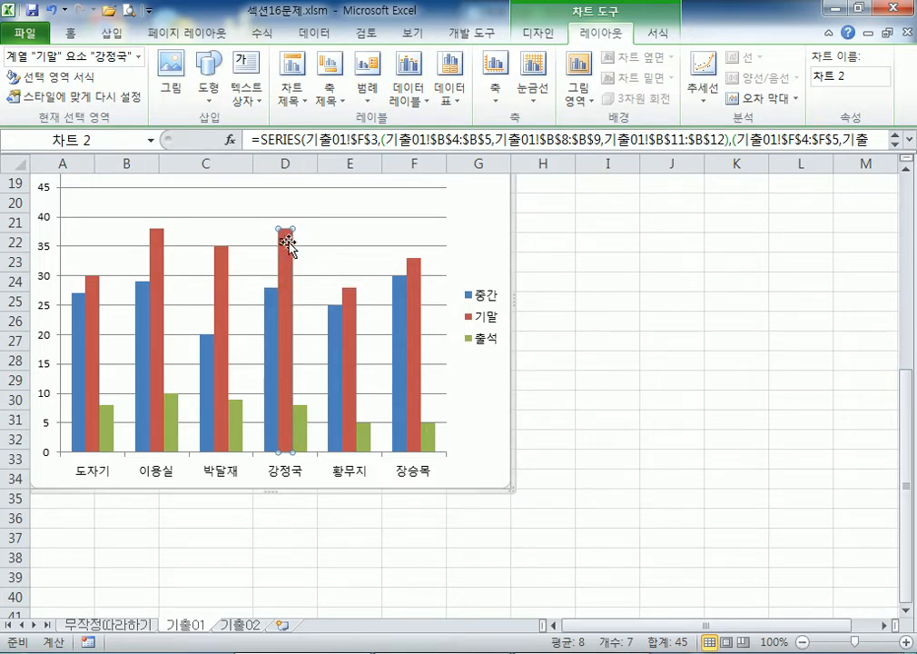
Step: Compare the format options of the 기말 series' data labels as a whole with those of the single label on the fourth bar
{"action": "left_click", "coordinate": [285, 241]}
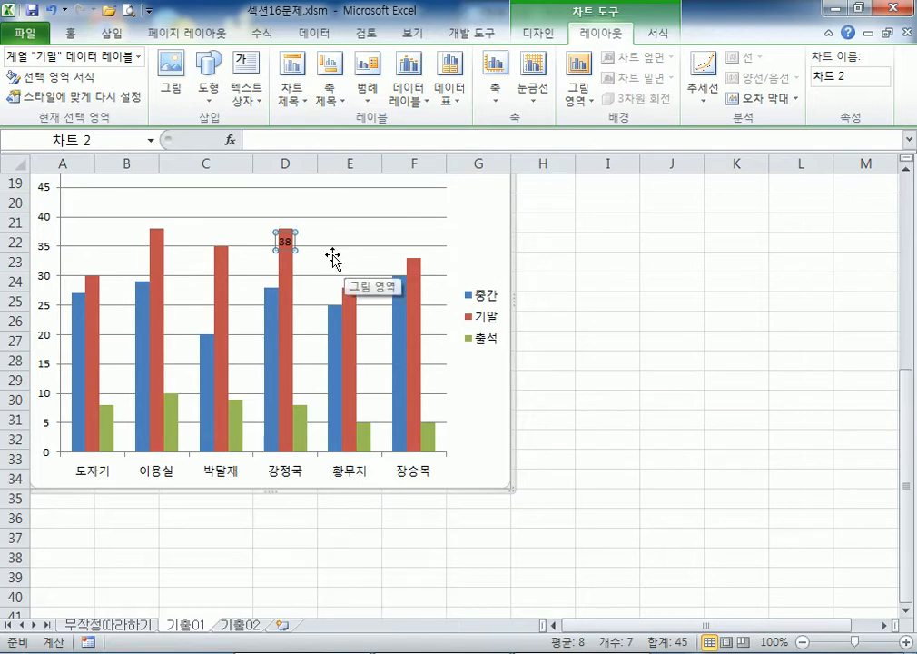
{"action": "left_click", "coordinate": [285, 245]}
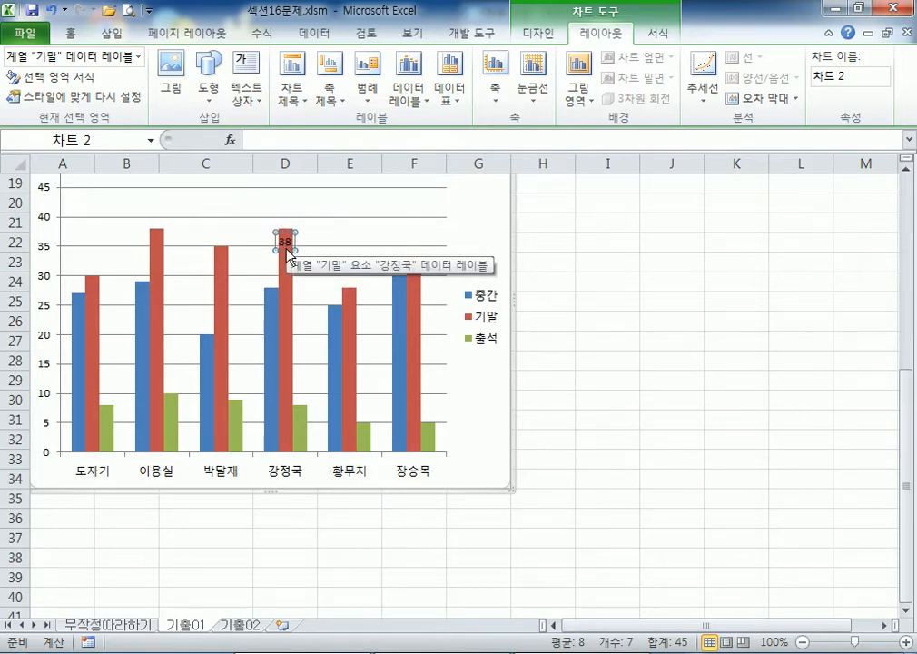
{"action": "left_click", "coordinate": [284, 240]}
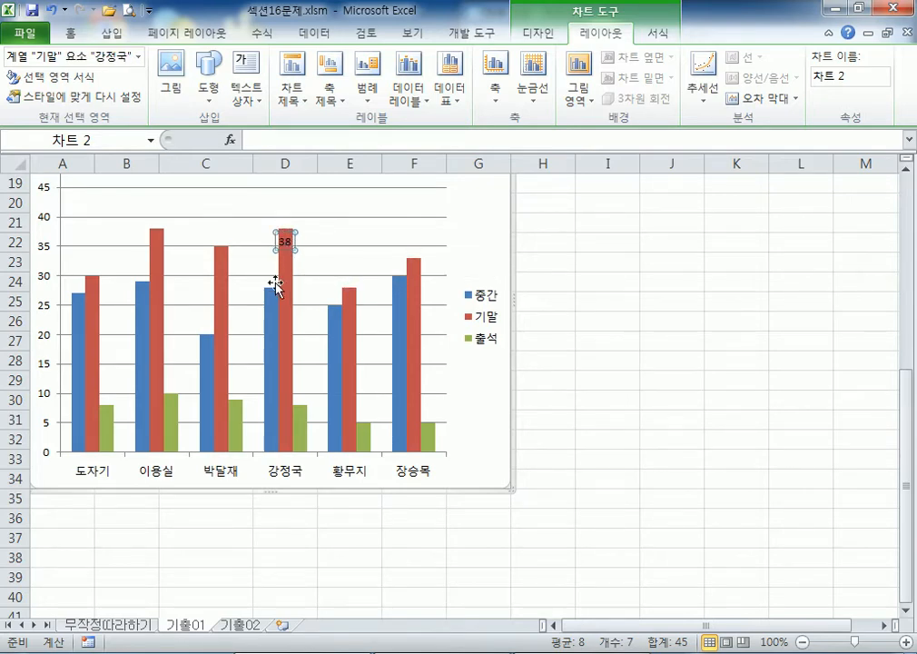
{"action": "left_click", "coordinate": [286, 245]}
{"action": "left_click", "coordinate": [286, 245]}
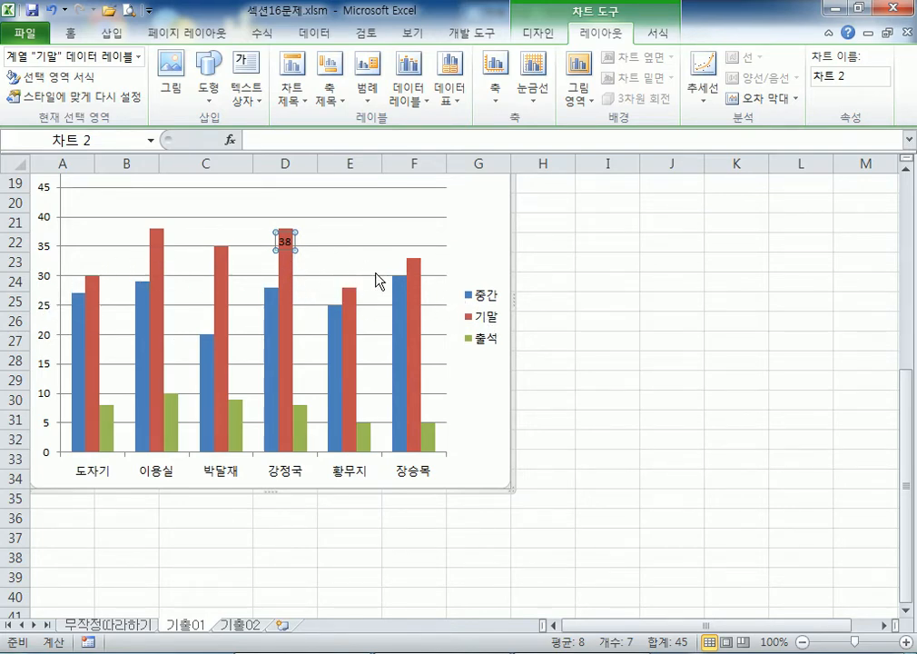
{"action": "double_click", "coordinate": [285, 243]}
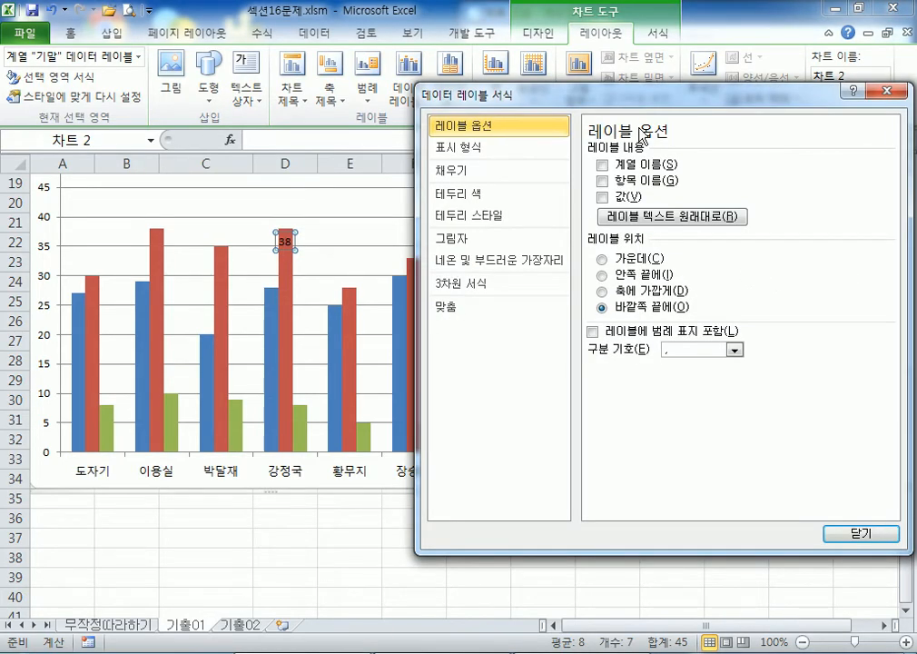
{"action": "left_click_drag", "start_coordinate": [505, 95], "coordinate": [536, 95]}
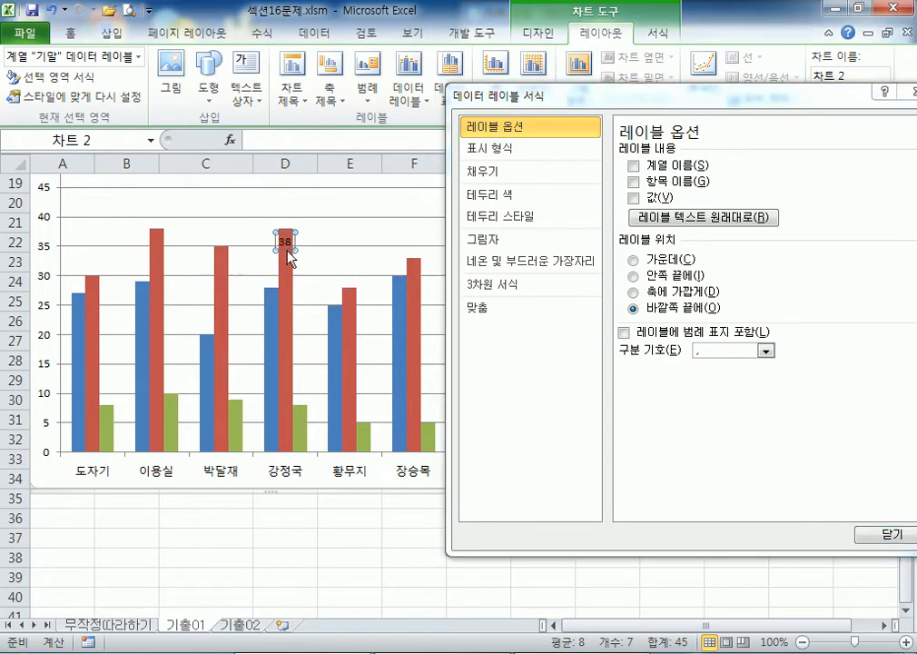
{"action": "left_click", "coordinate": [287, 247]}
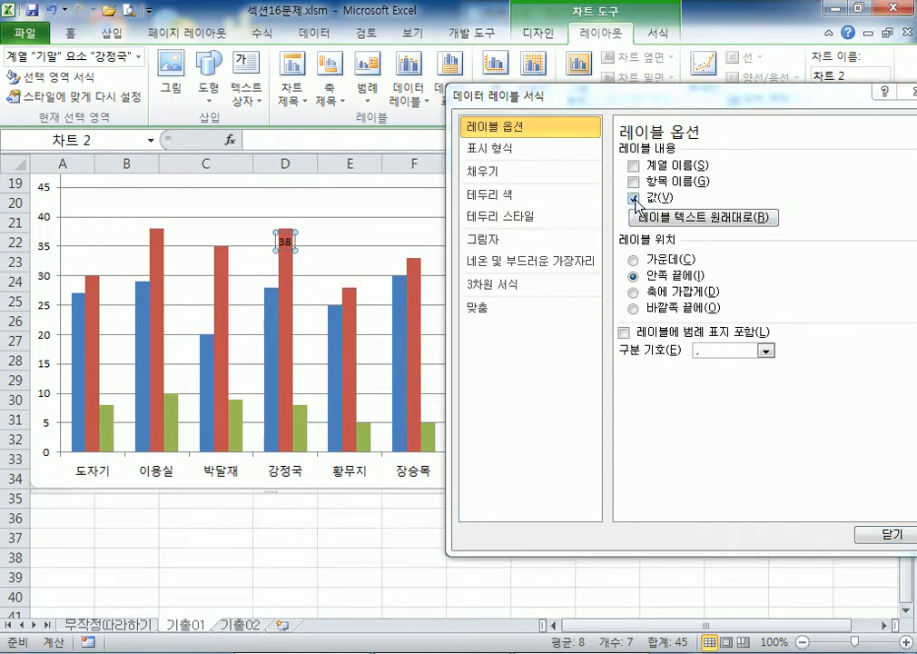
Step: Turn on the category name (항목 이름) for the data labels of the whole 기말 series
{"action": "left_click", "coordinate": [317, 275]}
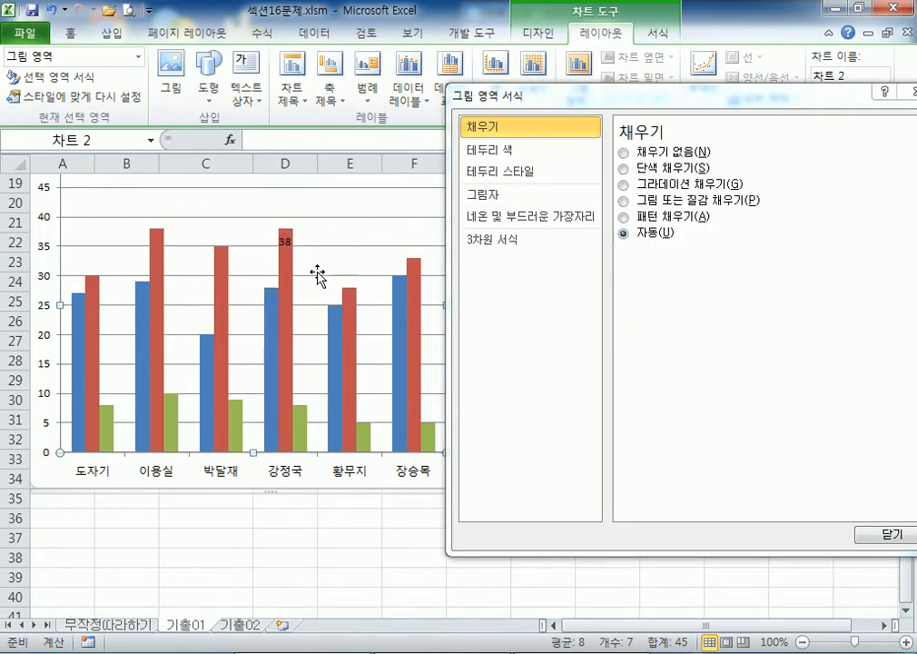
{"action": "left_click", "coordinate": [287, 282]}
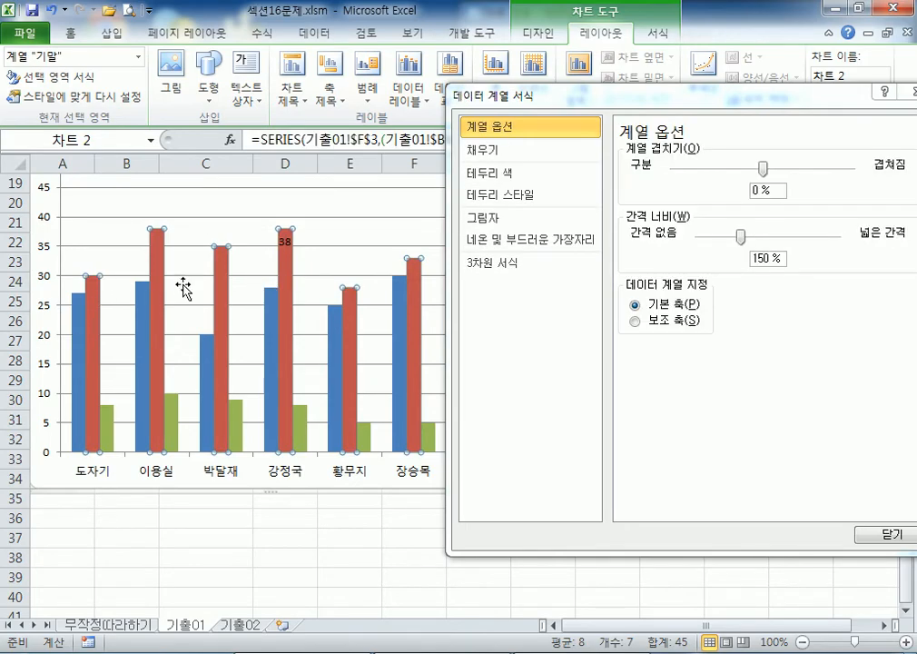
{"action": "left_click", "coordinate": [285, 244]}
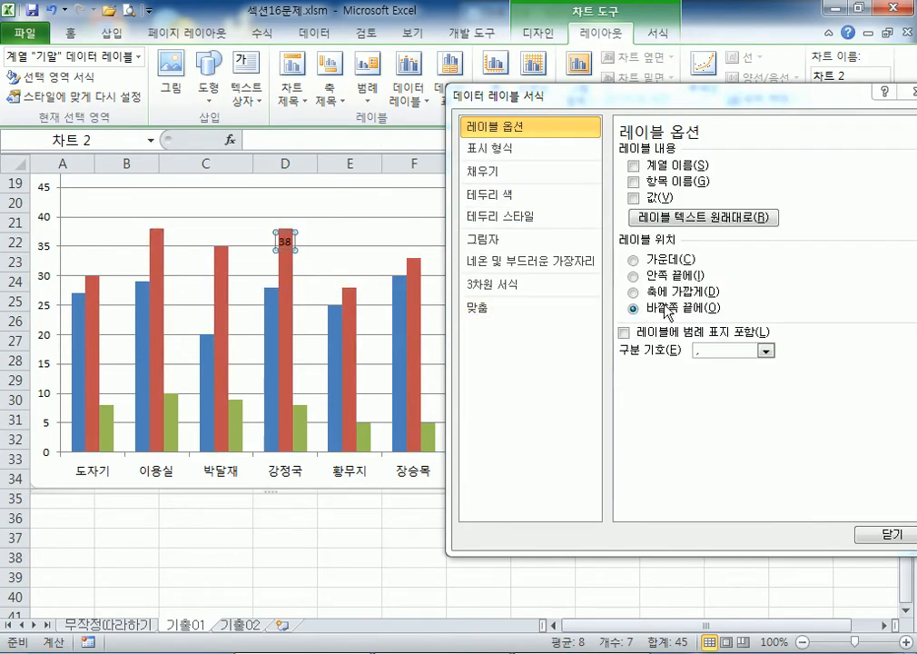
{"action": "left_click", "coordinate": [633, 181]}
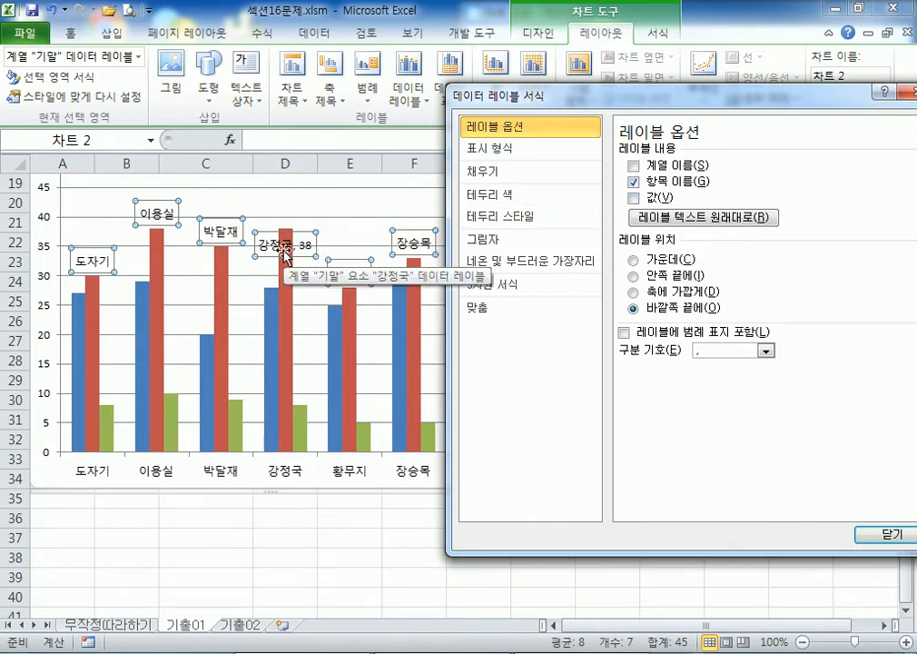
{"action": "left_click", "coordinate": [909, 93]}
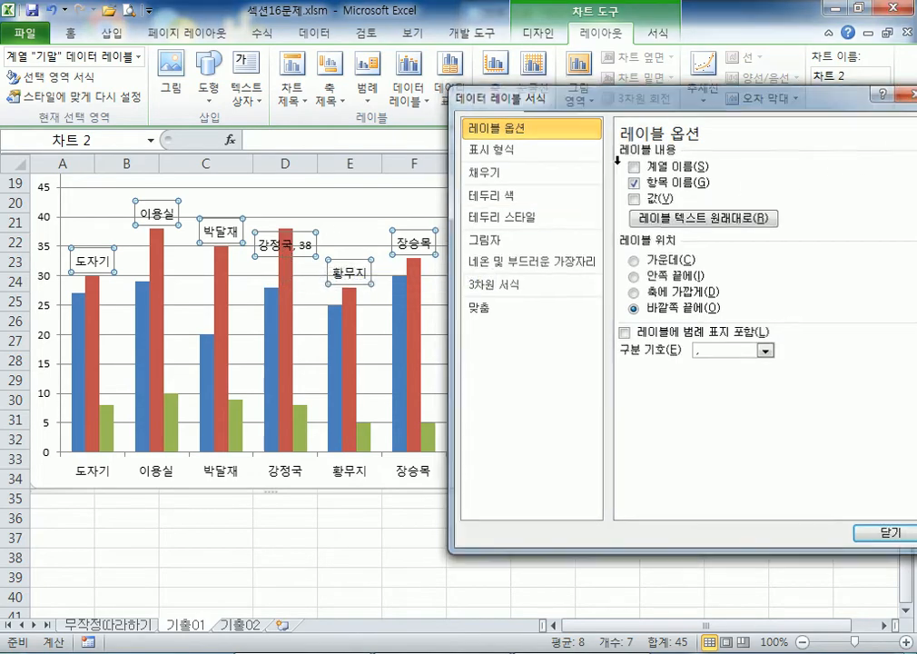
Step: Remove all data labels from the 기말 series
{"action": "left_click", "coordinate": [411, 96]}
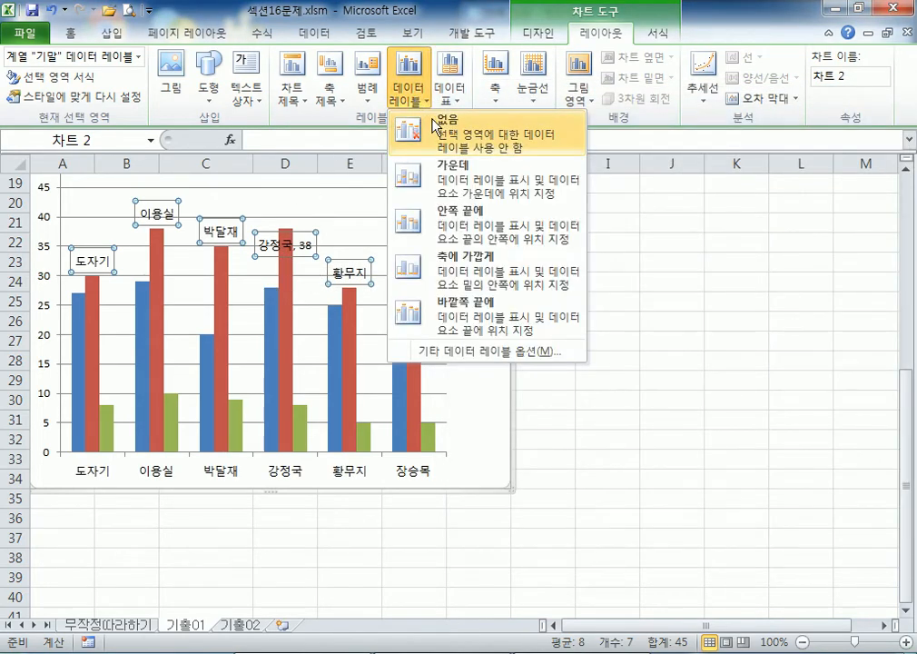
{"action": "left_click", "coordinate": [400, 121]}
Step: Select only the fourth student's bar in the 기말 series and open the data label position choices for it
{"action": "left_click", "coordinate": [285, 257]}
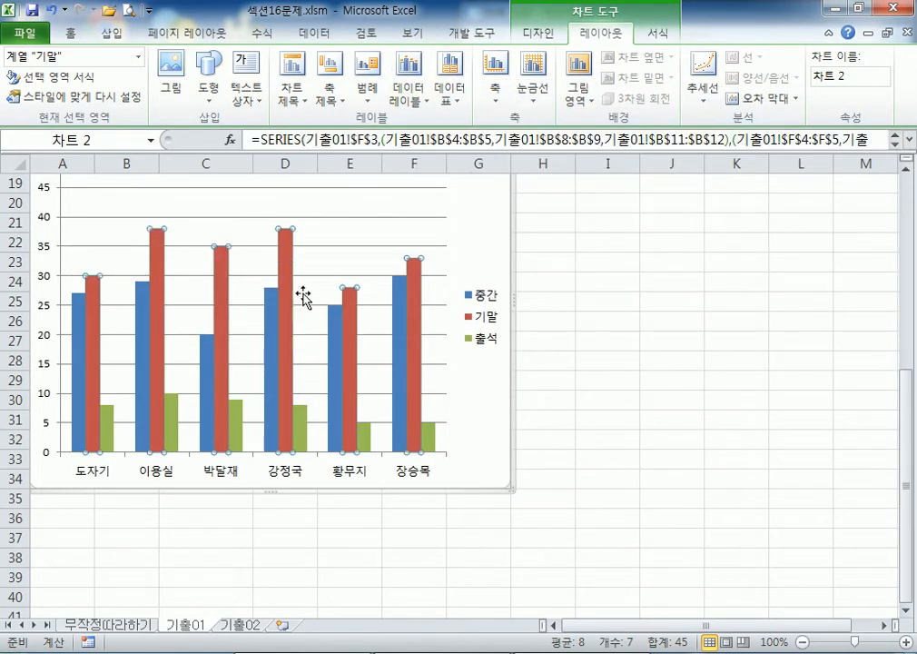
{"action": "left_click", "coordinate": [291, 263]}
{"action": "left_click", "coordinate": [409, 97]}
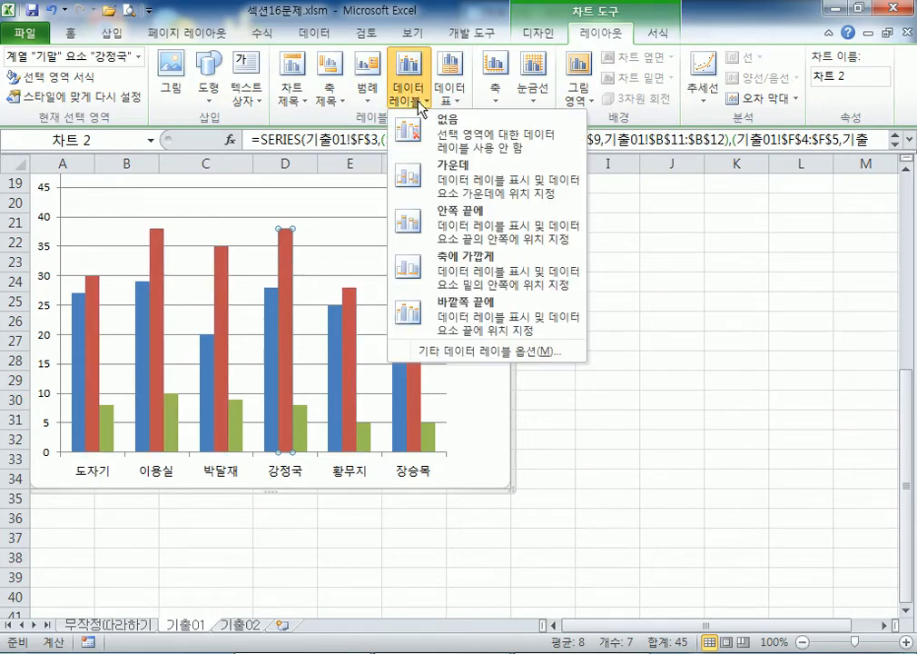
Step: Try an inside-end data label showing only the category name on the fourth 기말 column, and remove it
{"action": "left_click", "coordinate": [442, 240]}
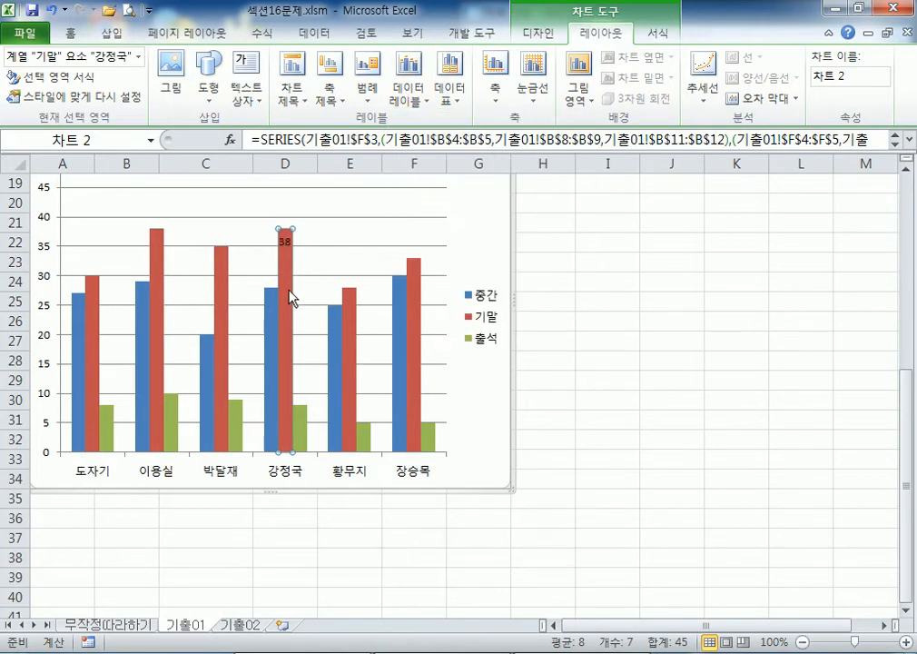
{"action": "left_click", "coordinate": [287, 242]}
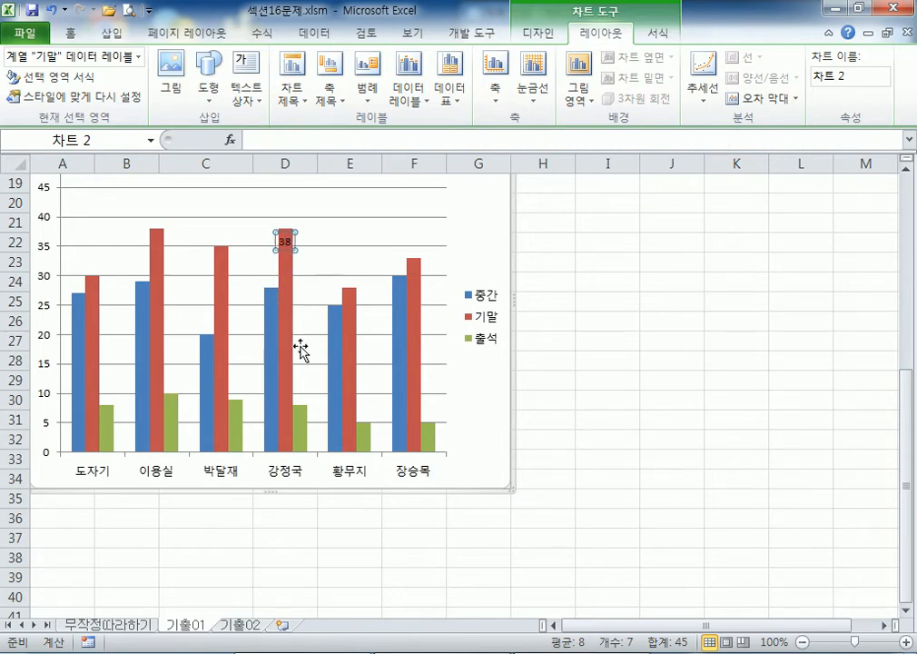
{"action": "left_click", "coordinate": [284, 242]}
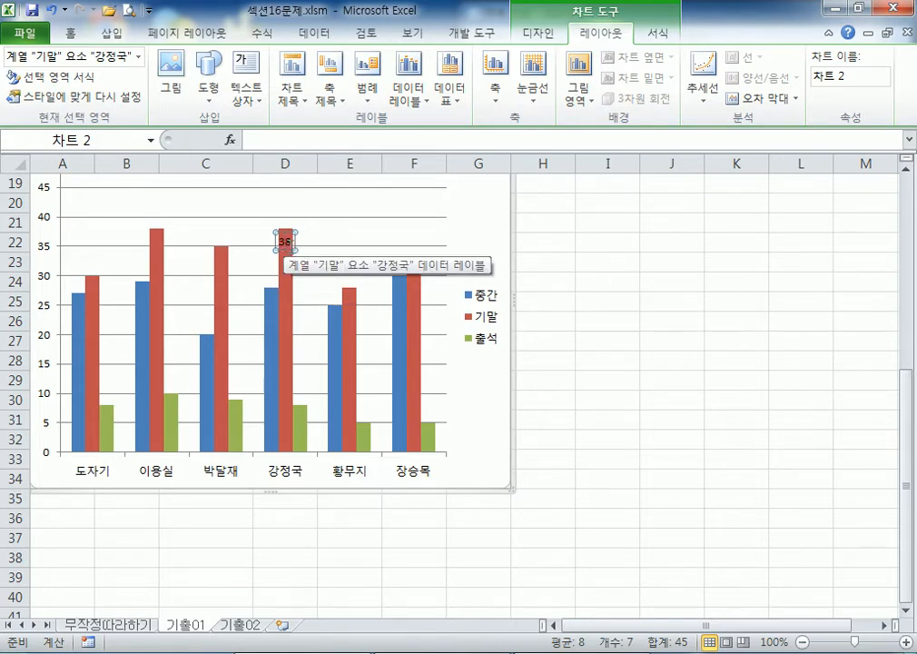
{"action": "double_click", "coordinate": [279, 241]}
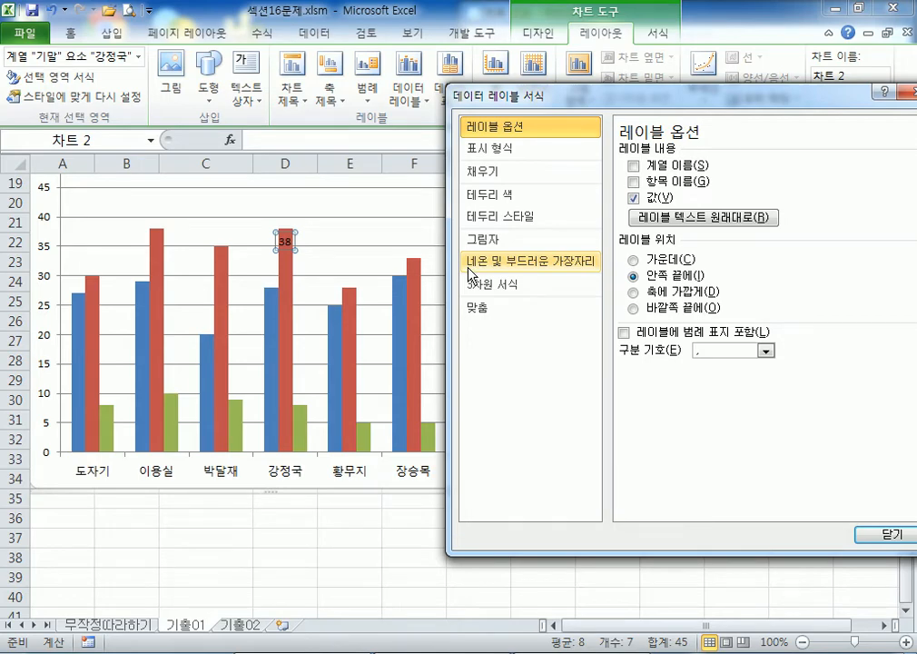
{"action": "left_click", "coordinate": [634, 181]}
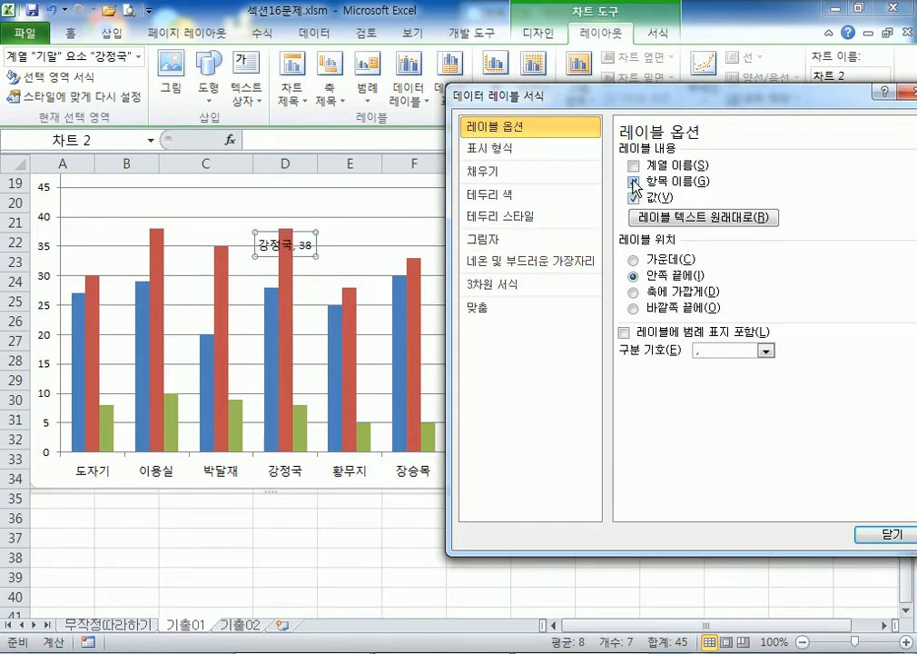
{"action": "left_click", "coordinate": [634, 197]}
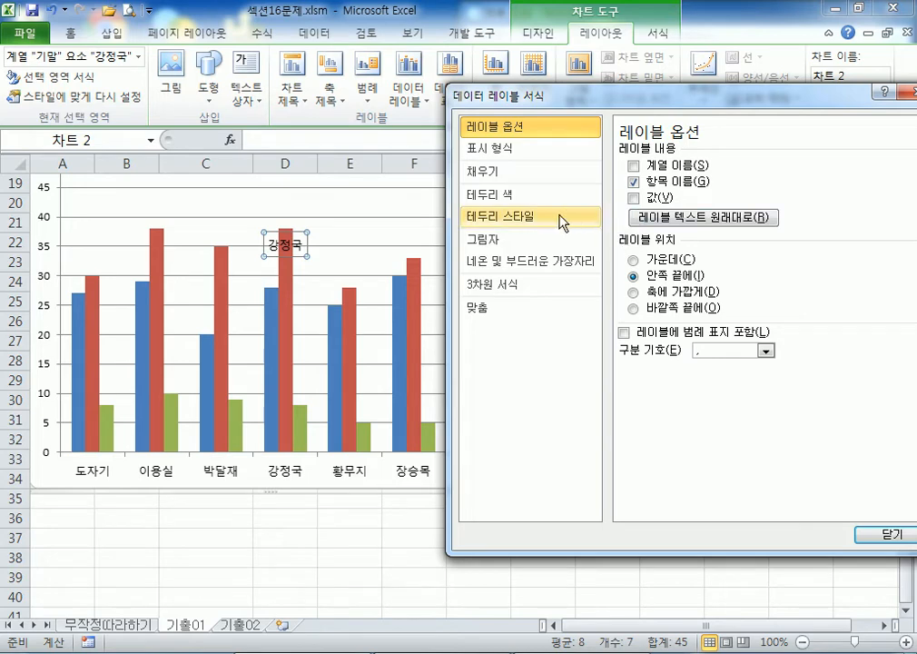
{"action": "mouse_move", "coordinate": [287, 272]}
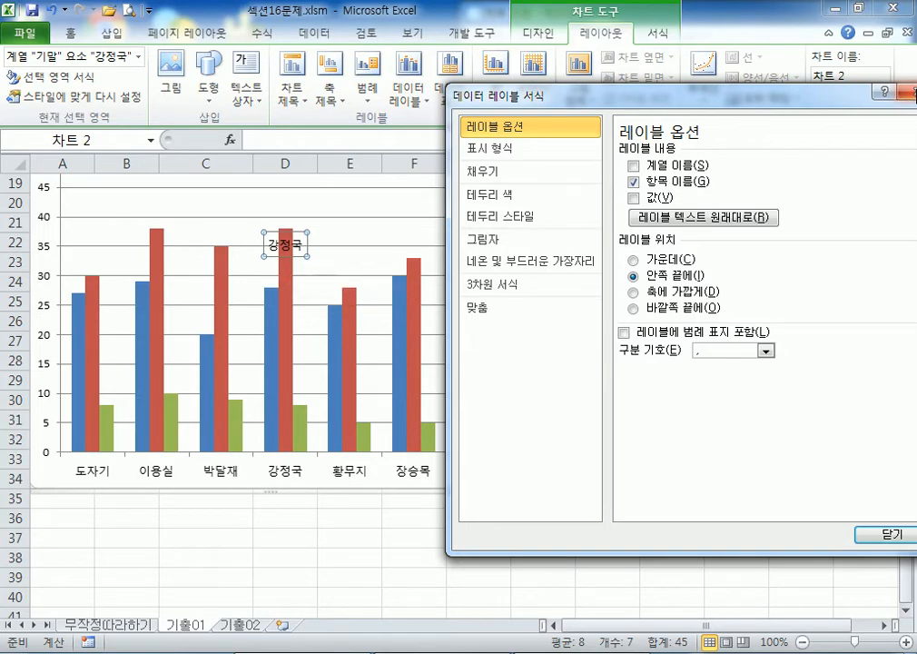
{"action": "left_click", "coordinate": [905, 92]}
{"action": "key", "text": "Escape"}
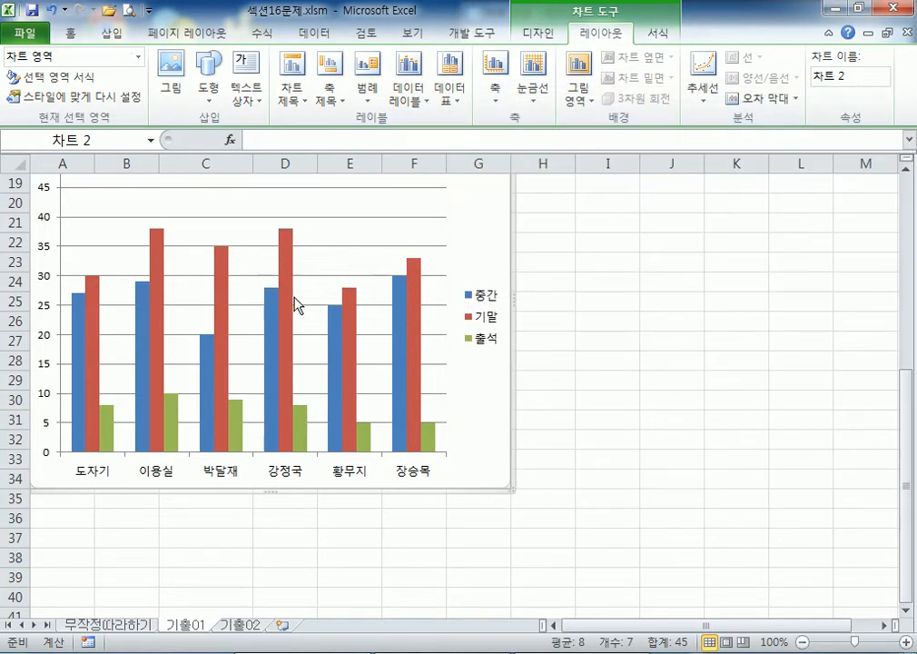
Step: Add a data label at the inside end of only the fourth column in the 기말 series
{"action": "left_click", "coordinate": [343, 259]}
{"action": "left_click", "coordinate": [289, 281]}
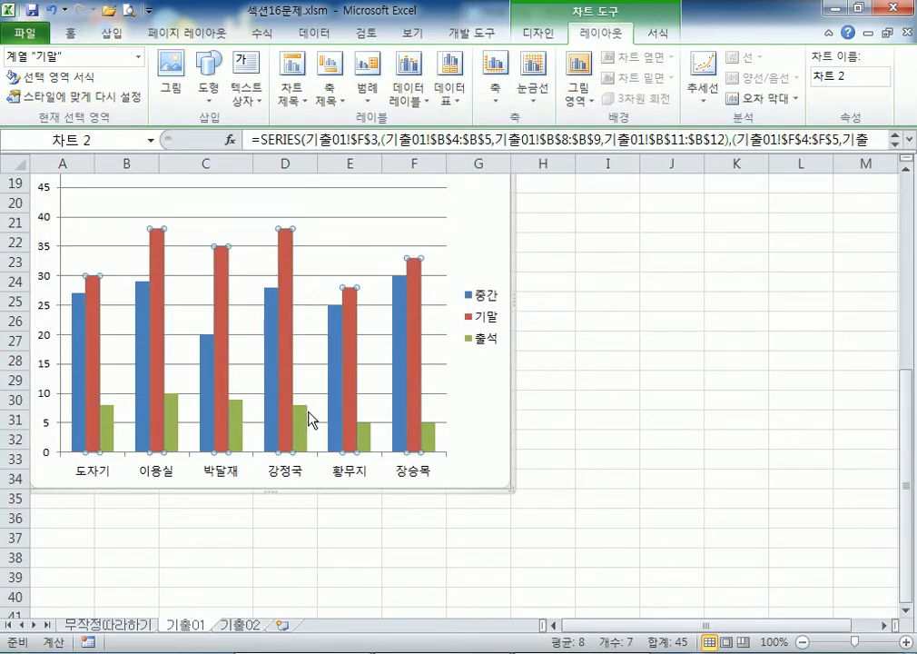
{"action": "left_click", "coordinate": [289, 290]}
{"action": "left_click", "coordinate": [422, 100]}
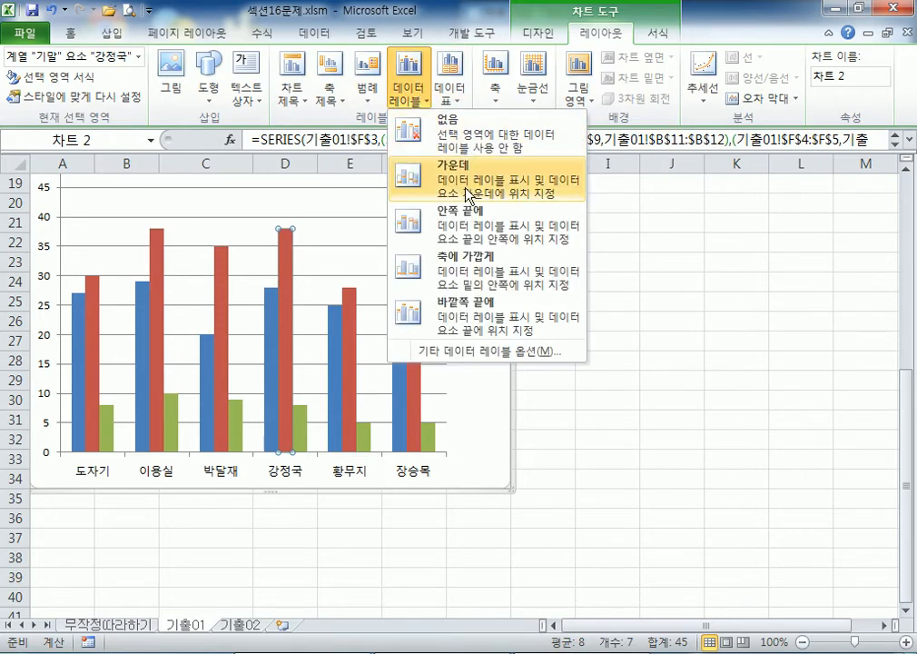
{"action": "left_click", "coordinate": [427, 223]}
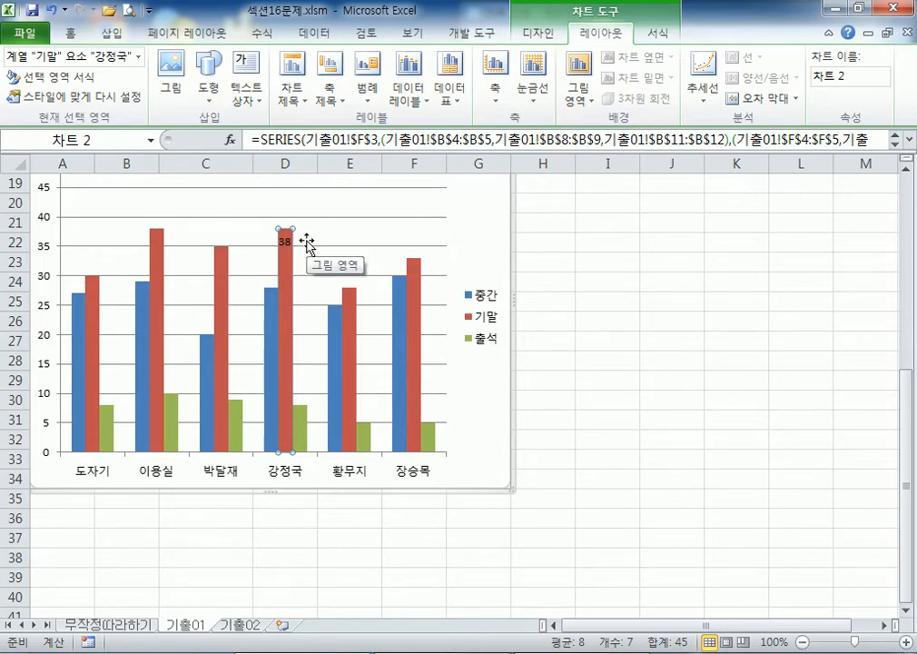
Step: Format the single data label on the fourth 기말 column to show the category name instead of the value
{"action": "left_click", "coordinate": [286, 241]}
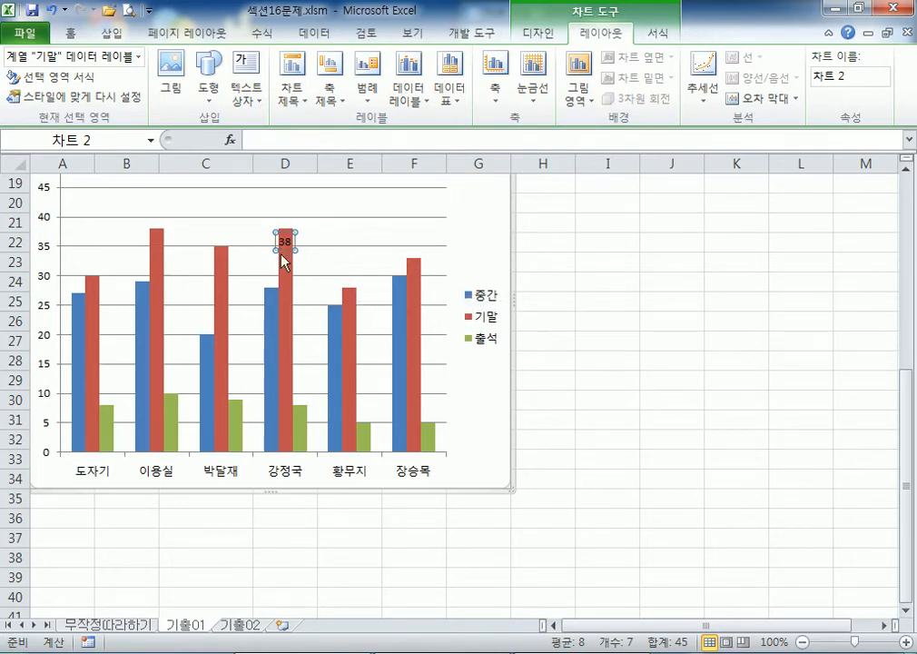
{"action": "double_click", "coordinate": [288, 245]}
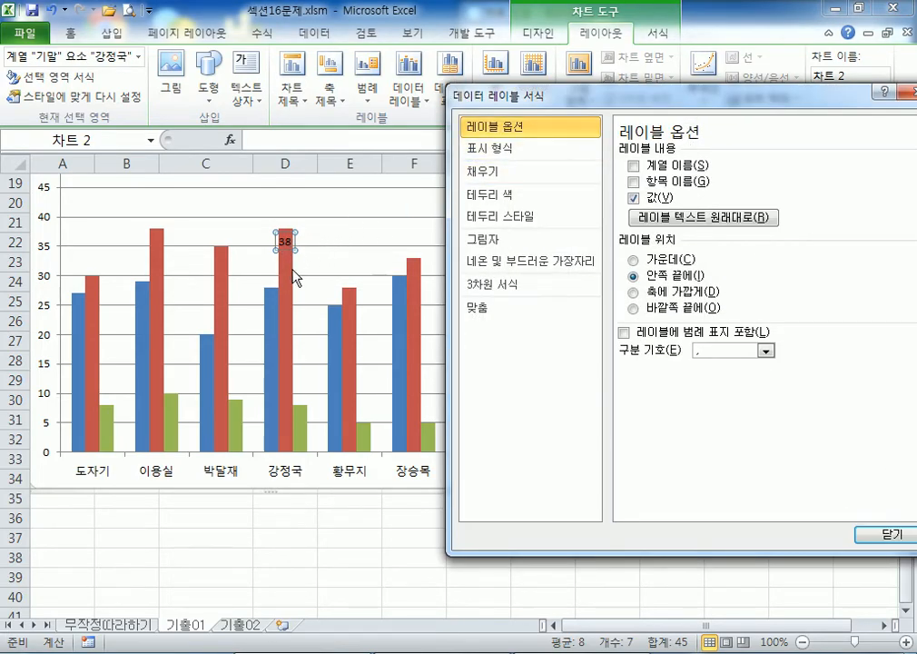
{"action": "left_click", "coordinate": [286, 260]}
{"action": "left_click", "coordinate": [285, 241]}
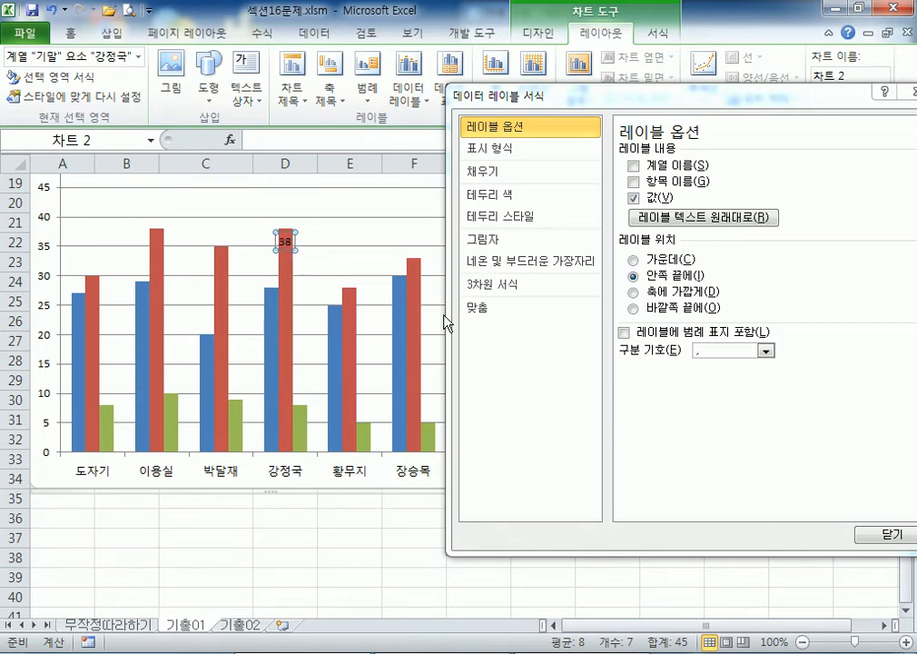
{"action": "left_click", "coordinate": [289, 281]}
{"action": "left_click", "coordinate": [289, 243]}
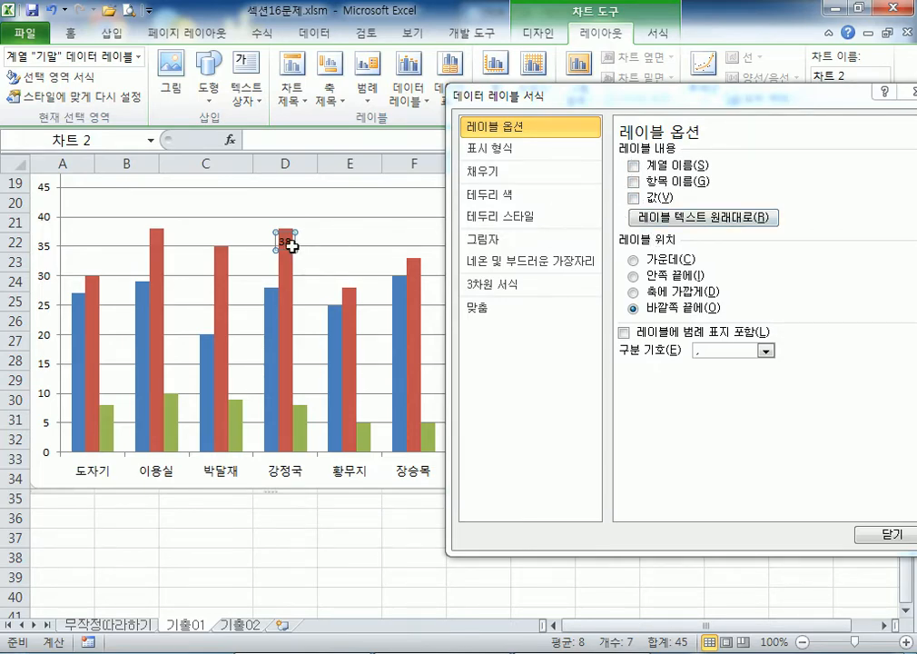
{"action": "left_click", "coordinate": [287, 242]}
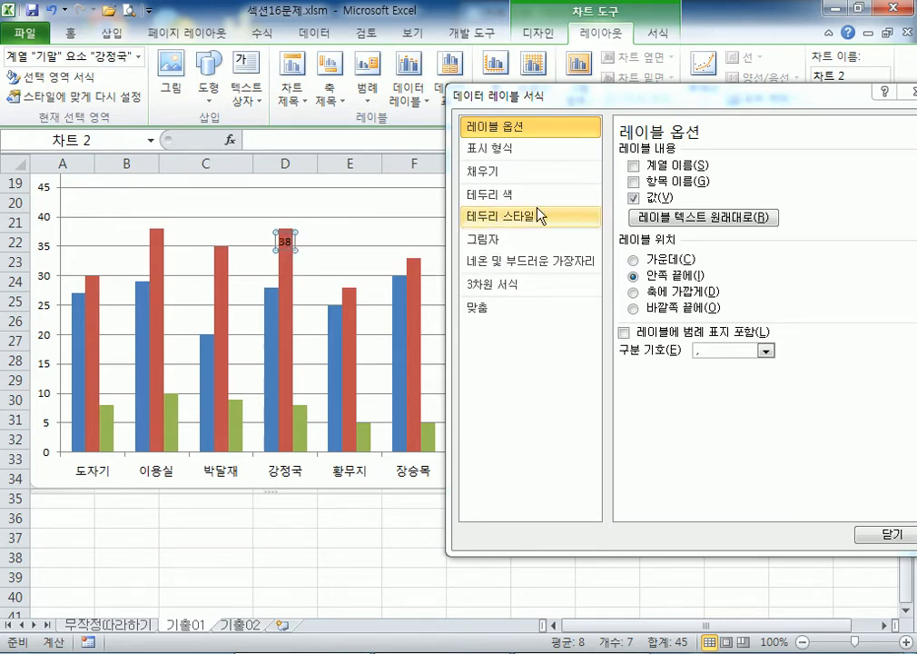
{"action": "left_click", "coordinate": [633, 181]}
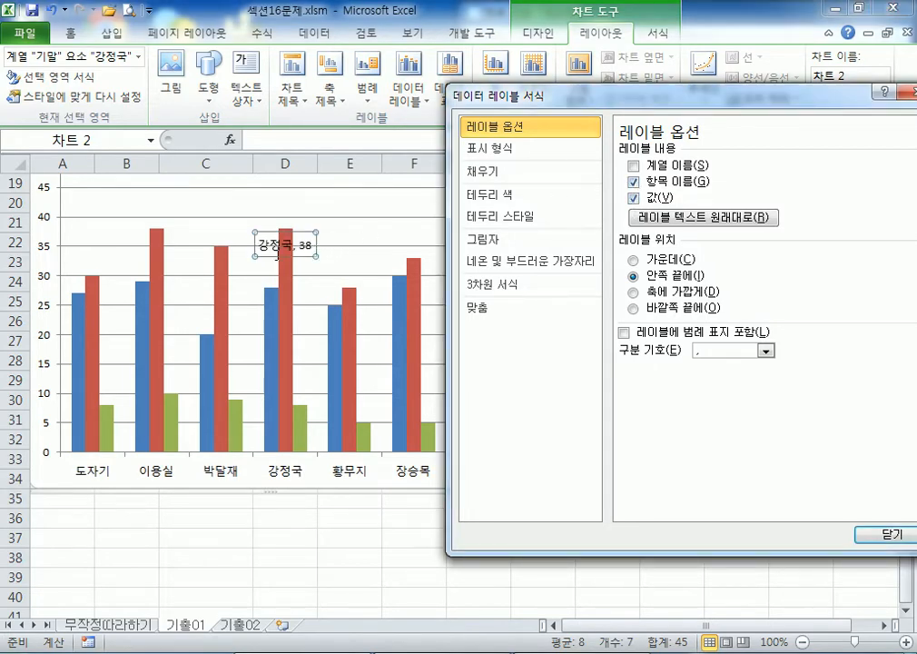
{"action": "left_click", "coordinate": [633, 197]}
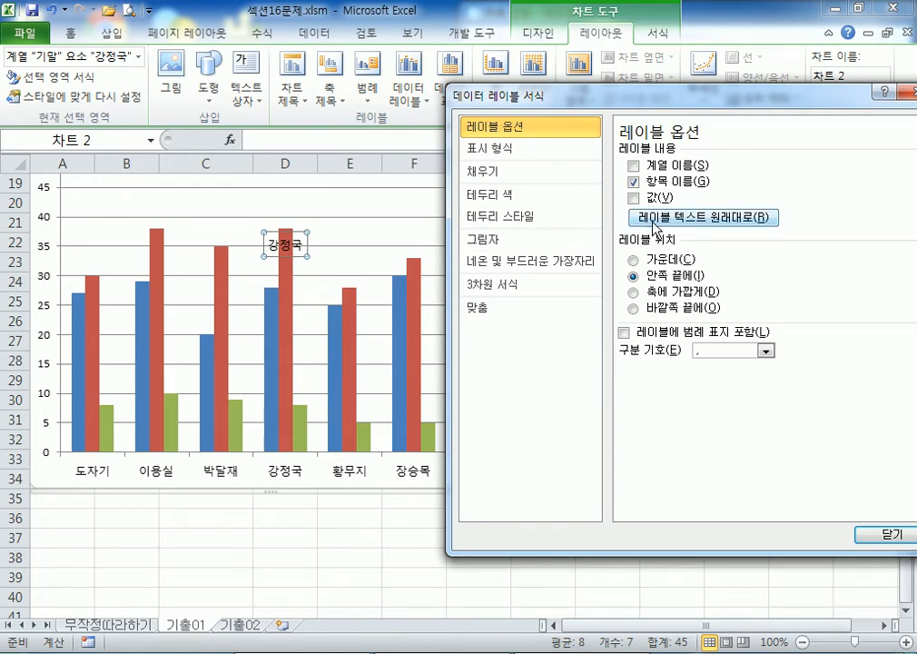
{"action": "left_click", "coordinate": [889, 536]}
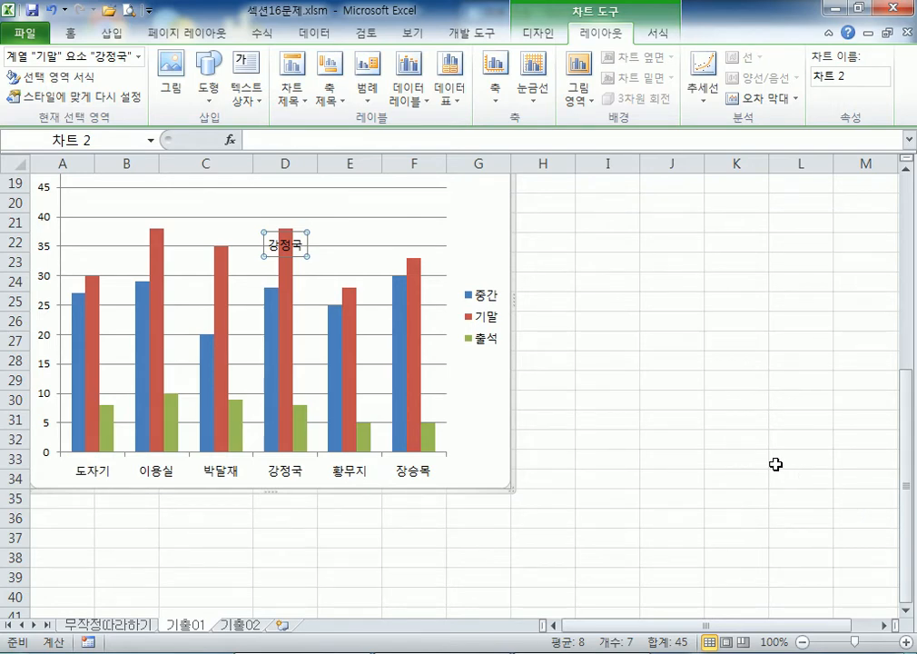
Step: Set the series overlap of the 중간 columns to 50% in the data series formatting
{"action": "left_click", "coordinate": [272, 324]}
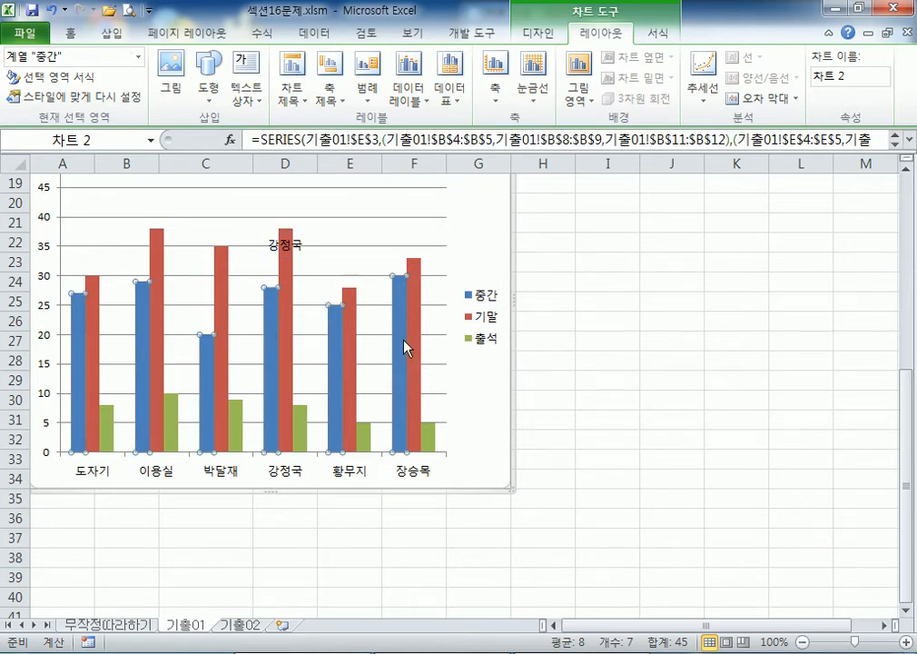
{"action": "mouse_move", "coordinate": [330, 342]}
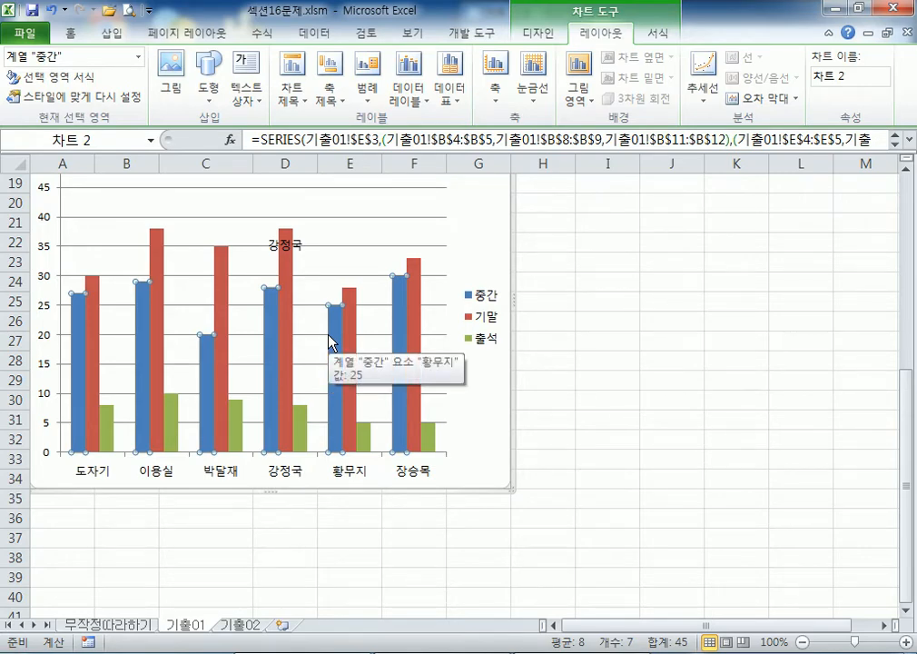
{"action": "left_click", "coordinate": [405, 304]}
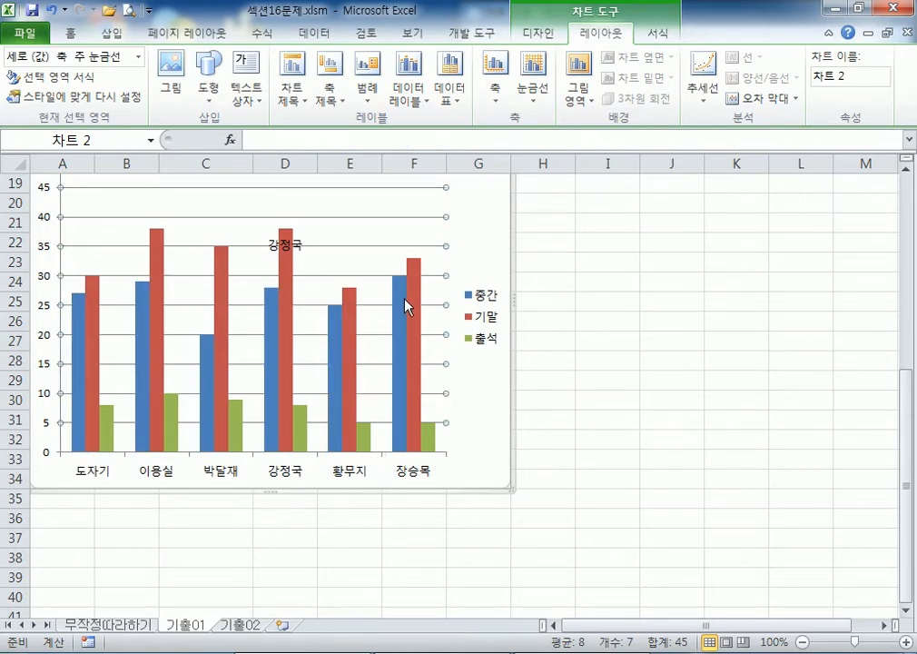
{"action": "double_click", "coordinate": [402, 306]}
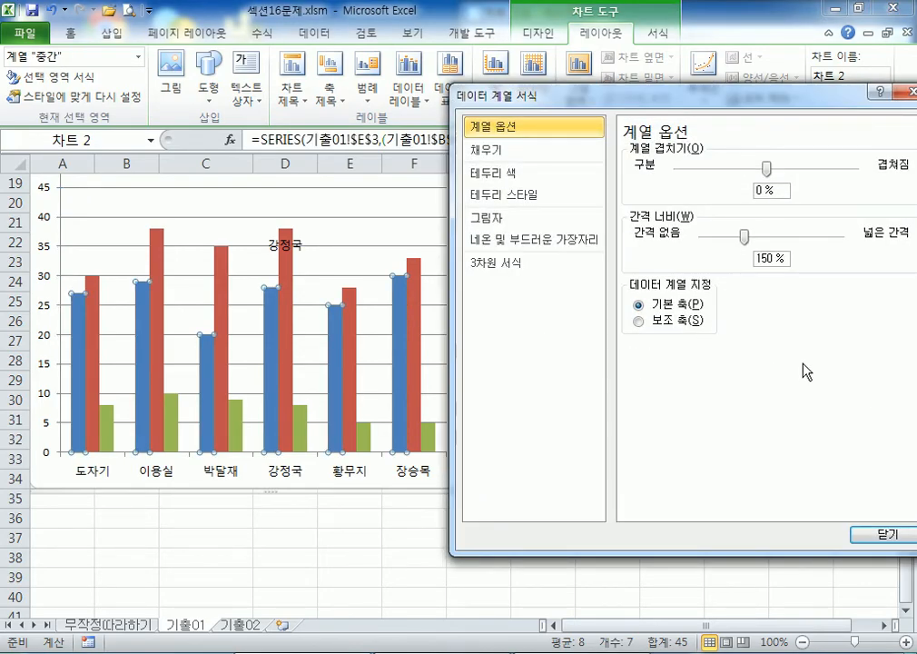
{"action": "left_click", "coordinate": [415, 358]}
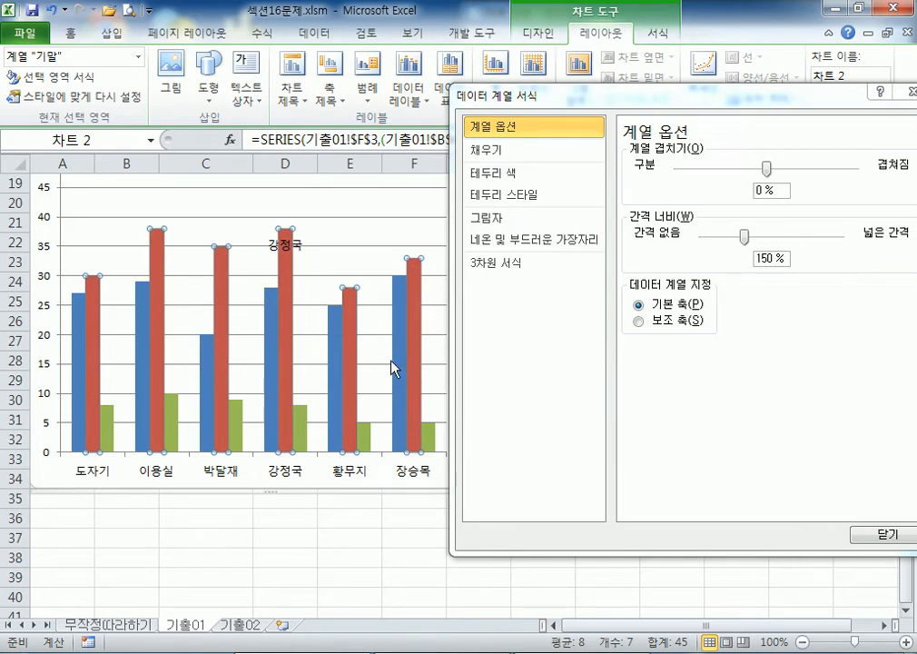
{"action": "left_click", "coordinate": [334, 374]}
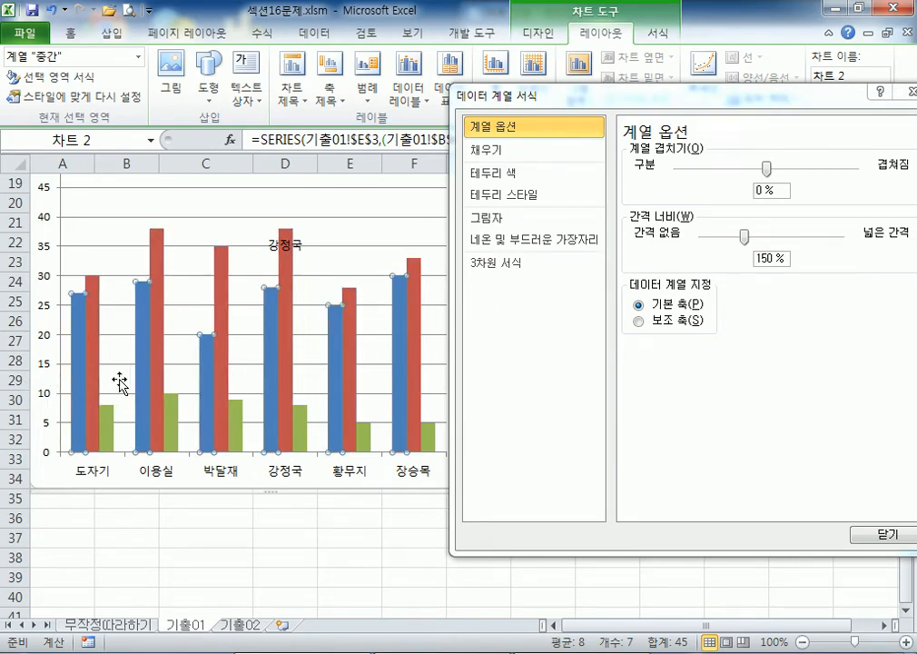
{"action": "mouse_move", "coordinate": [272, 396]}
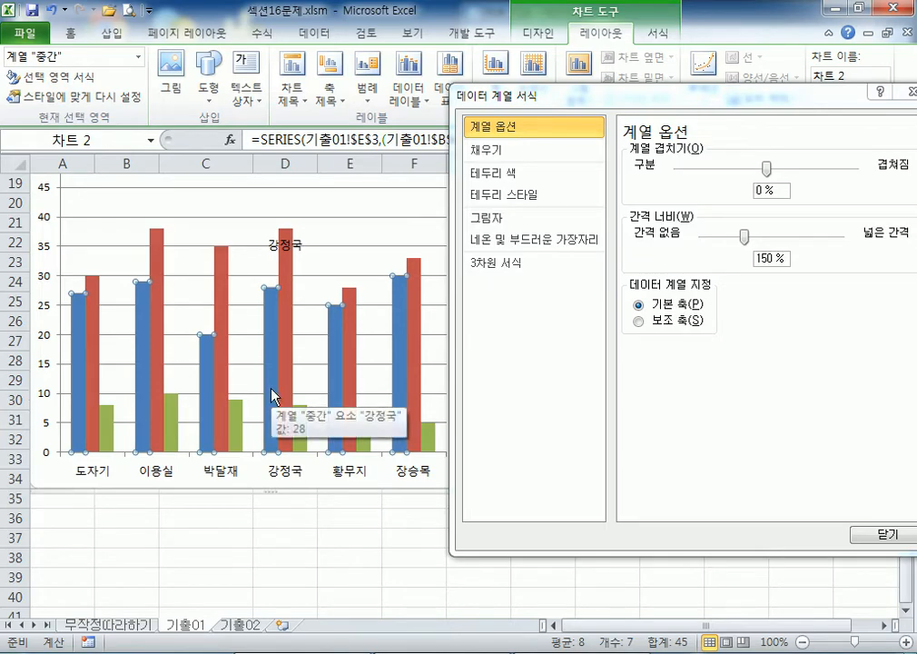
{"action": "left_click_drag", "start_coordinate": [687, 104], "coordinate": [580, 90]}
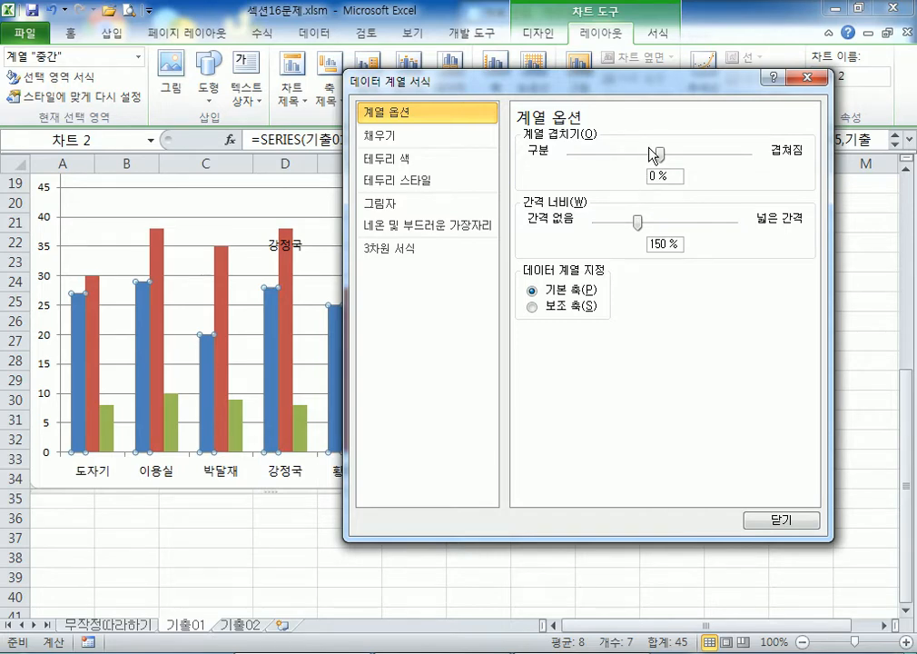
{"action": "left_click_drag", "start_coordinate": [660, 156], "coordinate": [703, 156]}
{"action": "double_click", "coordinate": [655, 175]}
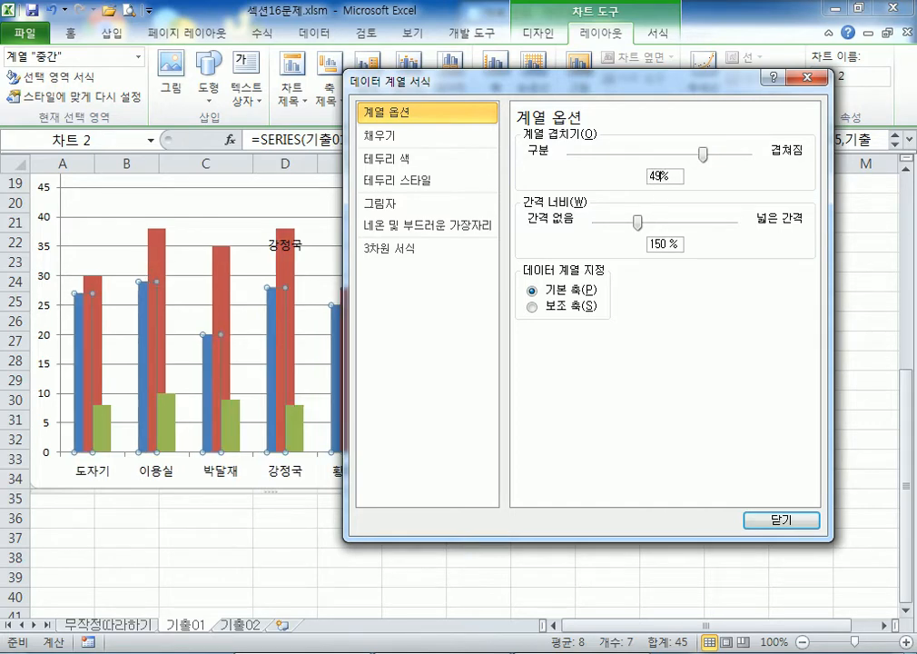
{"action": "key", "text": "BackSpace"}
{"action": "key", "text": "Tab"}
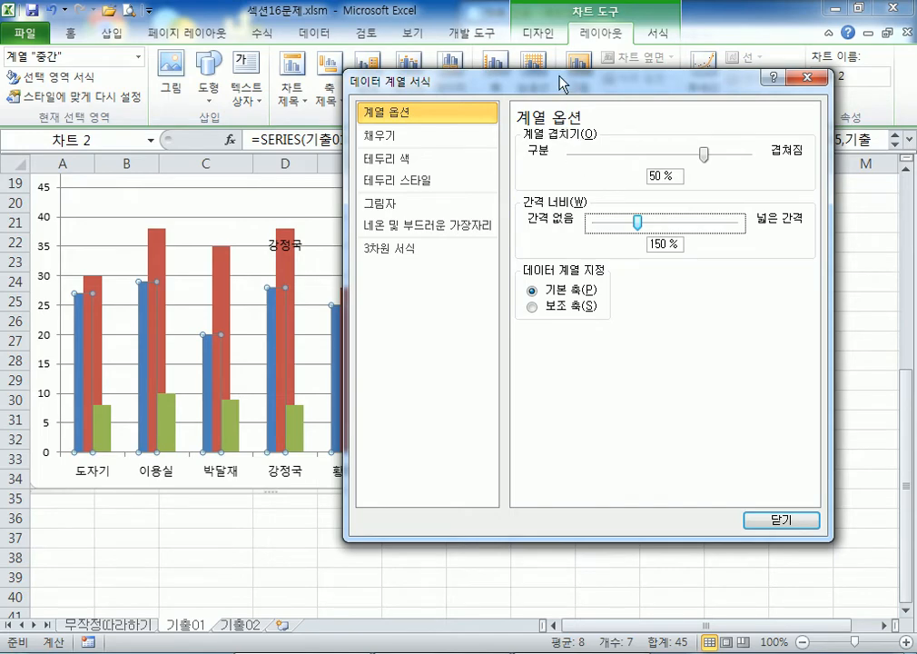
Step: Try series overlaps of 1%, 100% and 51% on the 기말 series, and return the overlap to 50%
{"action": "left_click_drag", "start_coordinate": [563, 80], "coordinate": [662, 69]}
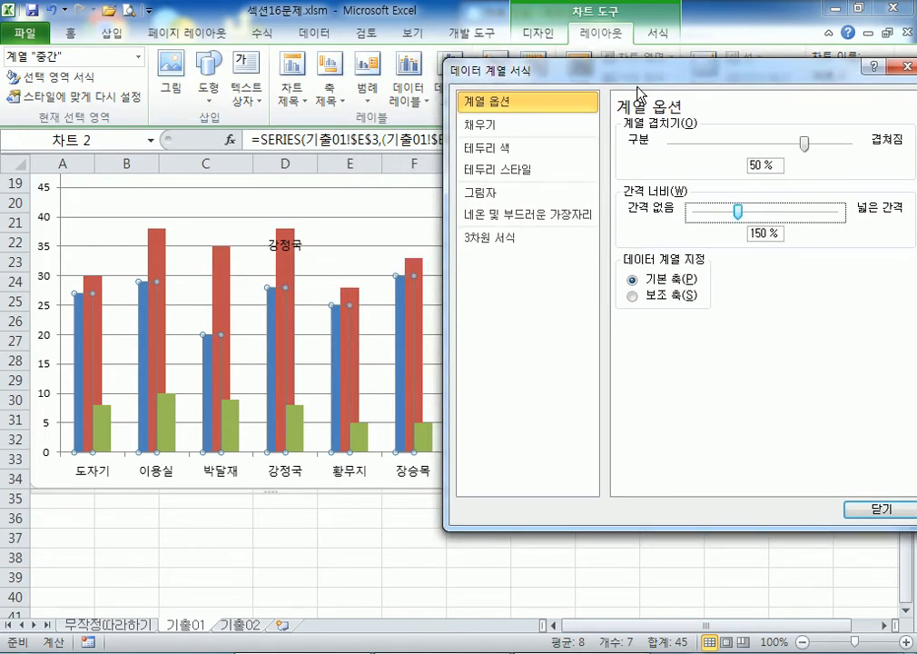
{"action": "left_click", "coordinate": [381, 483]}
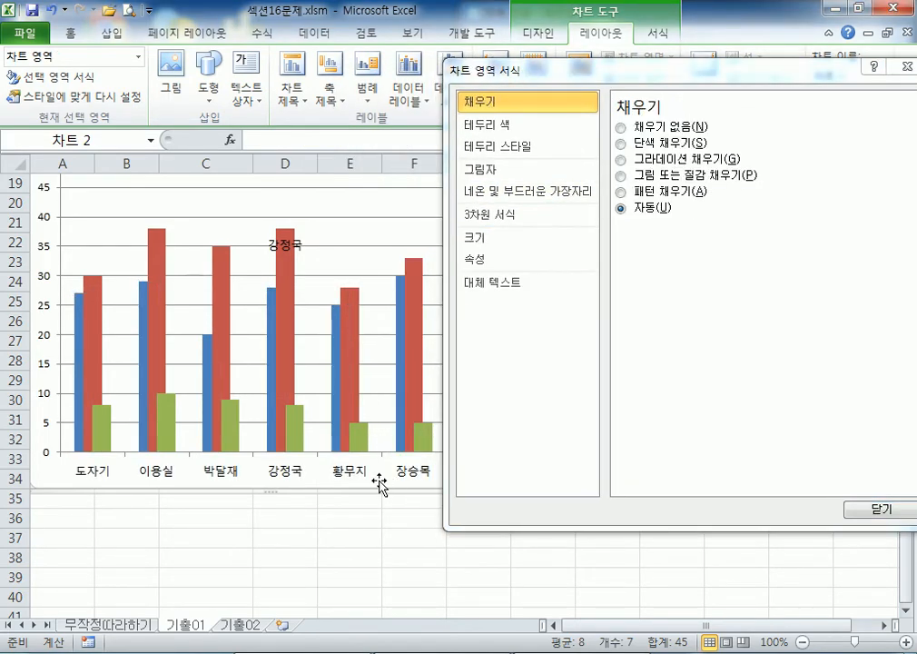
{"action": "left_click", "coordinate": [344, 381]}
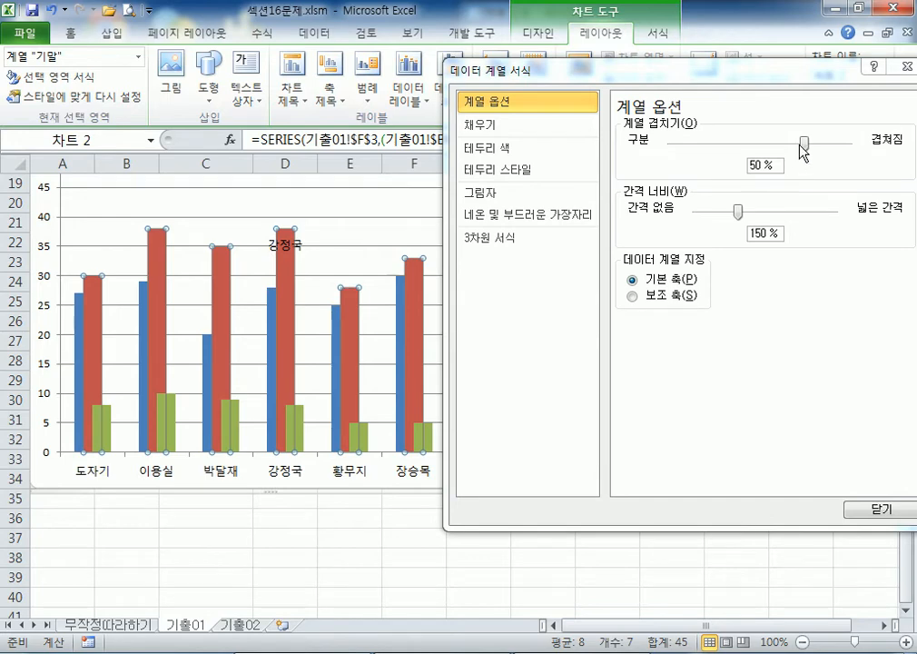
{"action": "left_click_drag", "start_coordinate": [803, 143], "coordinate": [760, 147]}
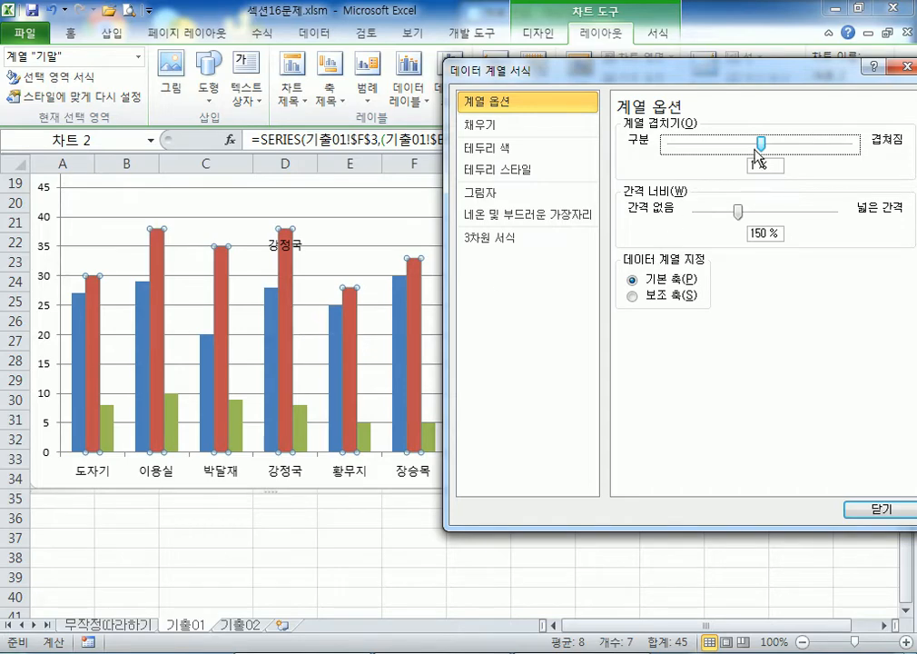
{"action": "left_click_drag", "start_coordinate": [760, 143], "coordinate": [879, 146]}
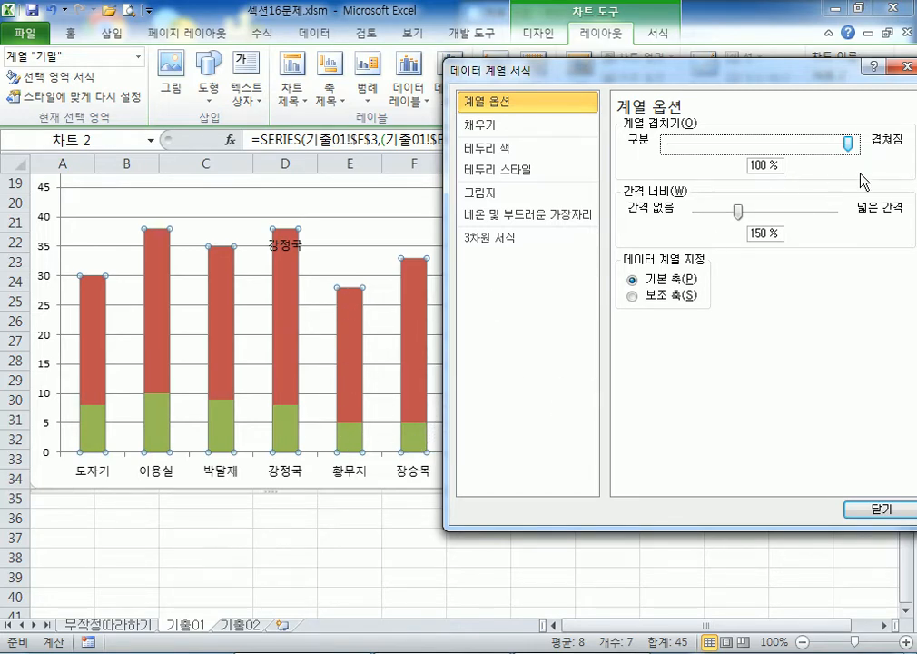
{"action": "left_click_drag", "start_coordinate": [848, 142], "coordinate": [807, 143]}
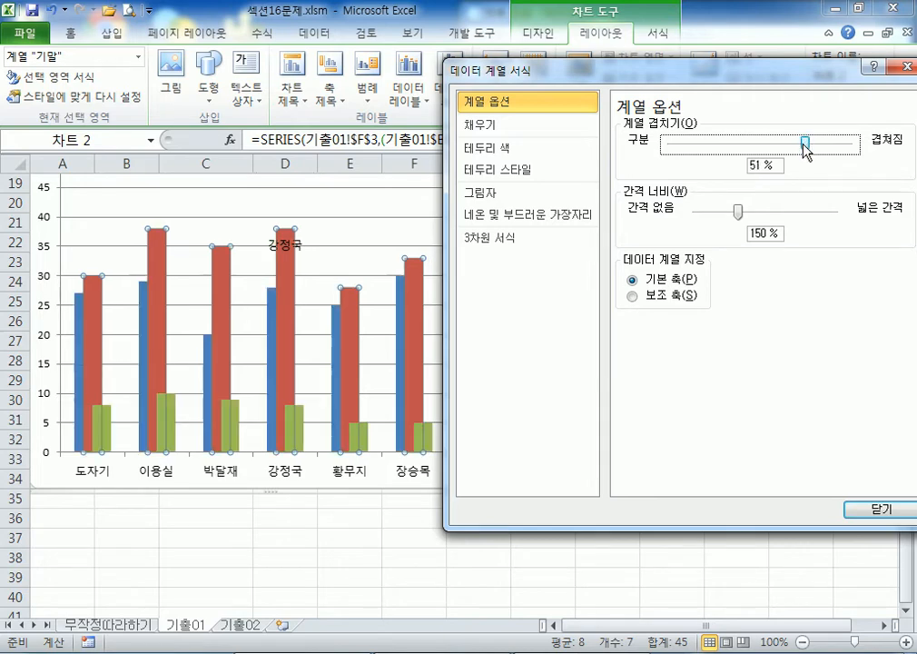
{"action": "key", "text": "BackSpace"}
{"action": "key", "text": "BackSpace"}
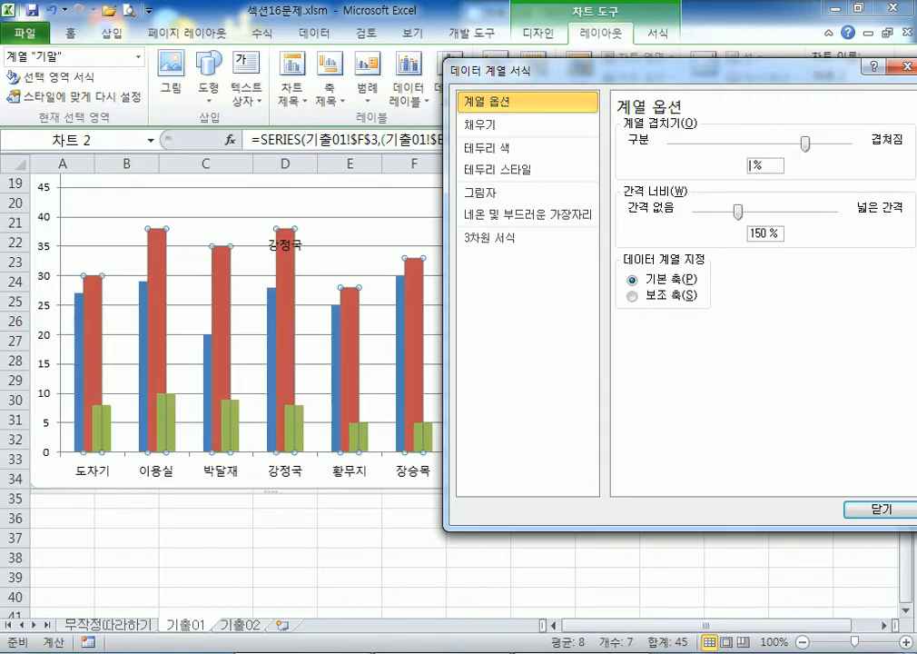
{"action": "type", "text": "50"}
Step: Try gap widths of 370% and 100% on the 기말 series, checking the spacing between the column groups
{"action": "left_click_drag", "start_coordinate": [737, 211], "coordinate": [797, 215]}
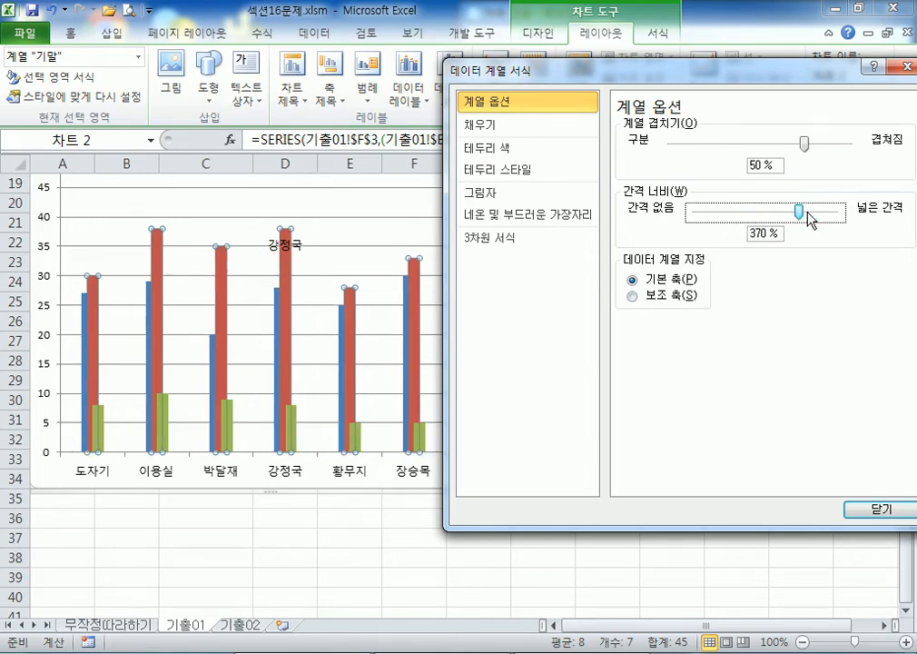
{"action": "left_click_drag", "start_coordinate": [794, 211], "coordinate": [724, 208]}
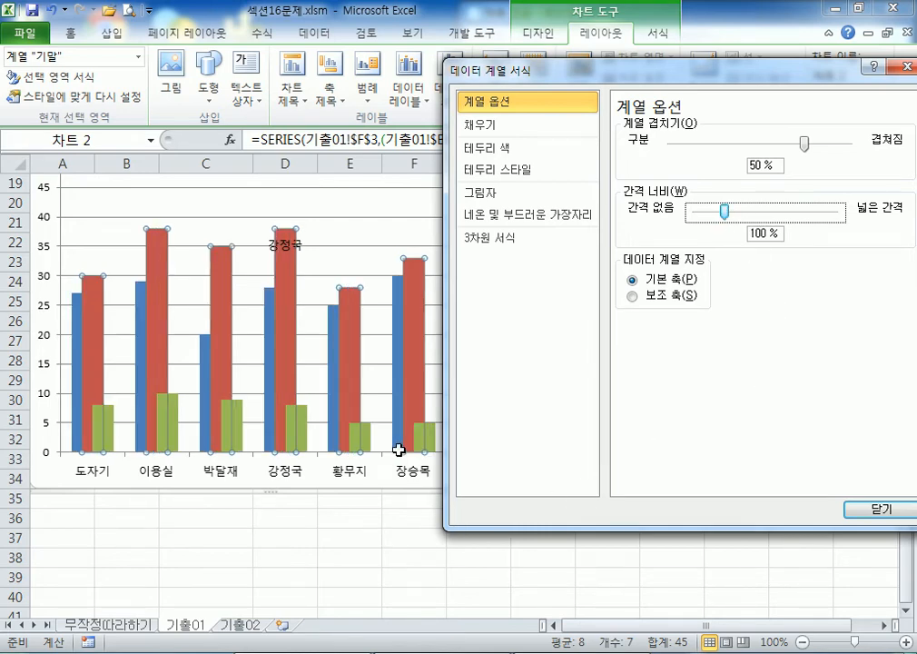
{"action": "left_click", "coordinate": [122, 445]}
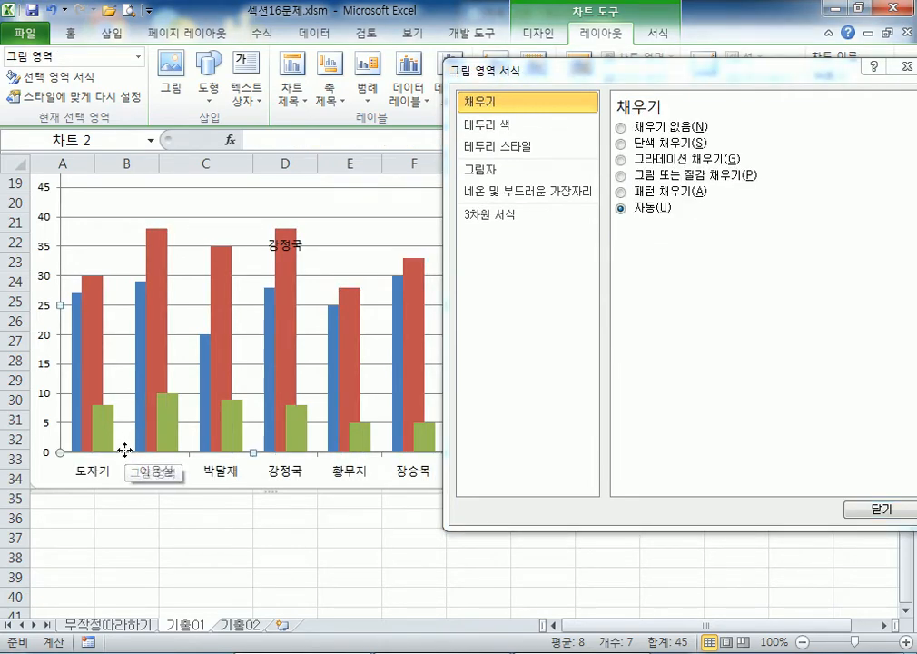
{"action": "mouse_move", "coordinate": [232, 439]}
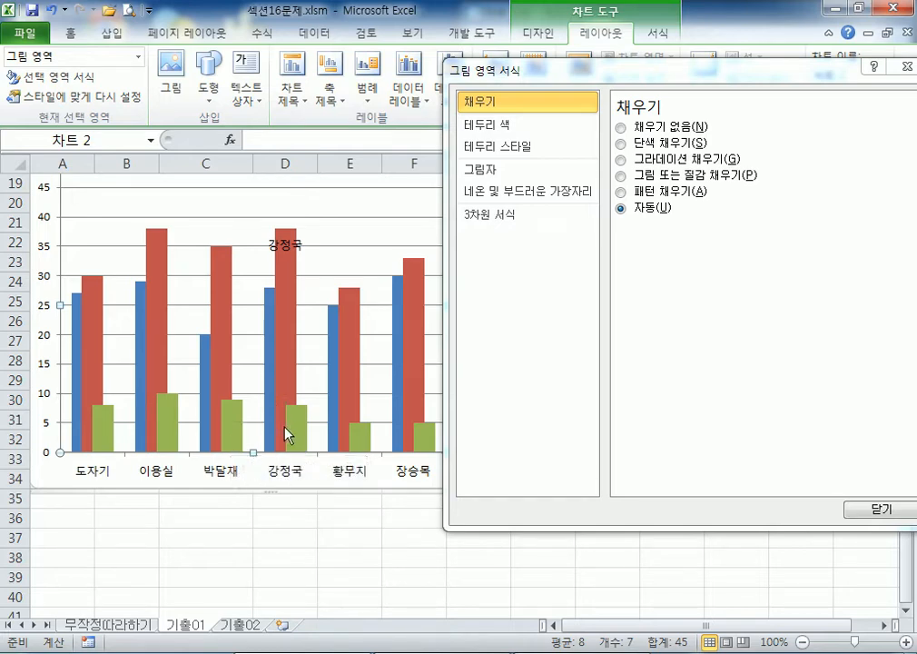
Step: Try a gap width of 201% from the 출석 series and 34% from the 기말 series
{"action": "left_click", "coordinate": [295, 441]}
{"action": "left_click", "coordinate": [257, 437]}
{"action": "left_click", "coordinate": [237, 445]}
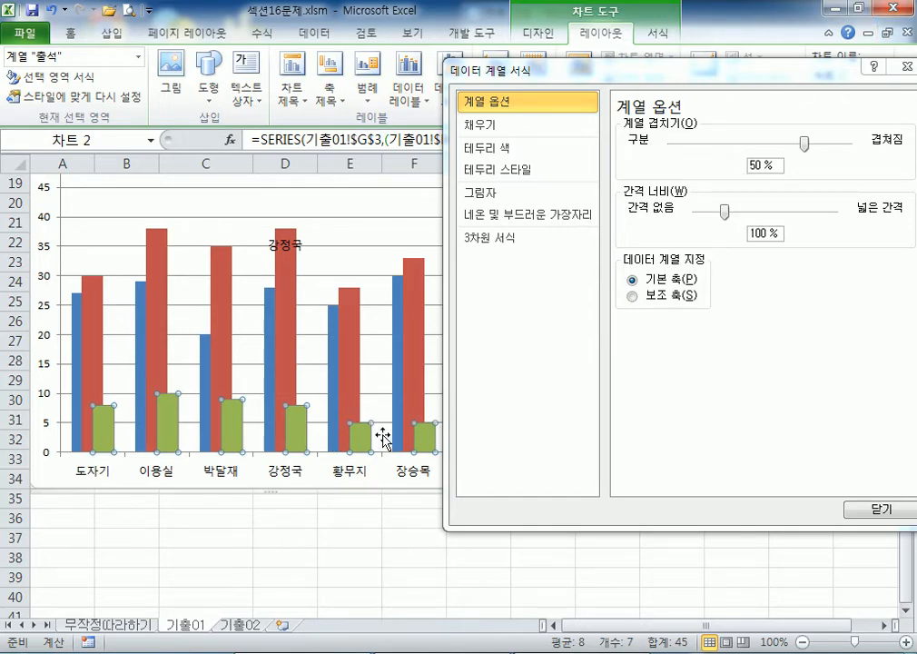
{"action": "left_click_drag", "start_coordinate": [725, 215], "coordinate": [755, 216]}
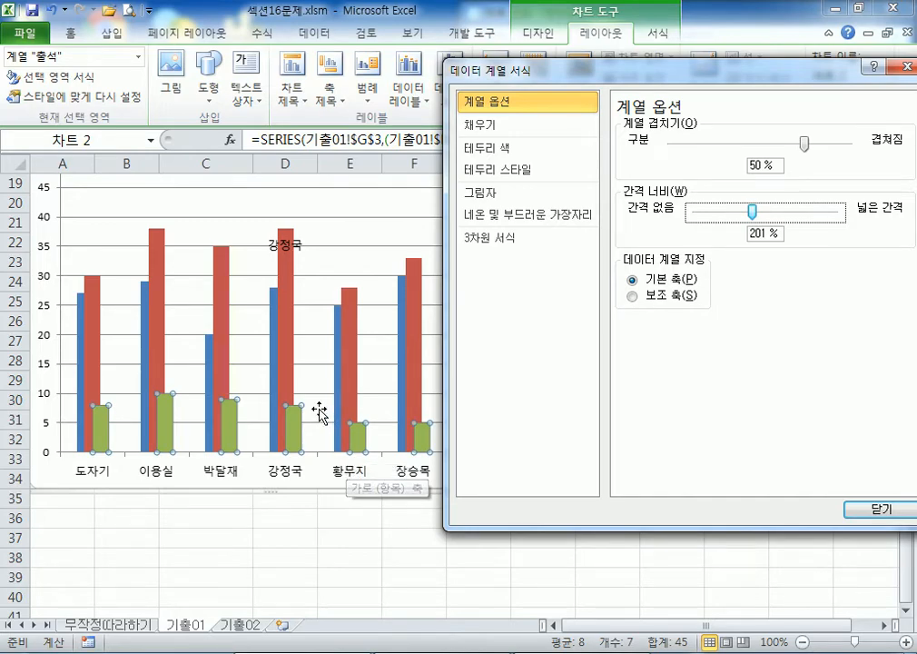
{"action": "left_click", "coordinate": [350, 428]}
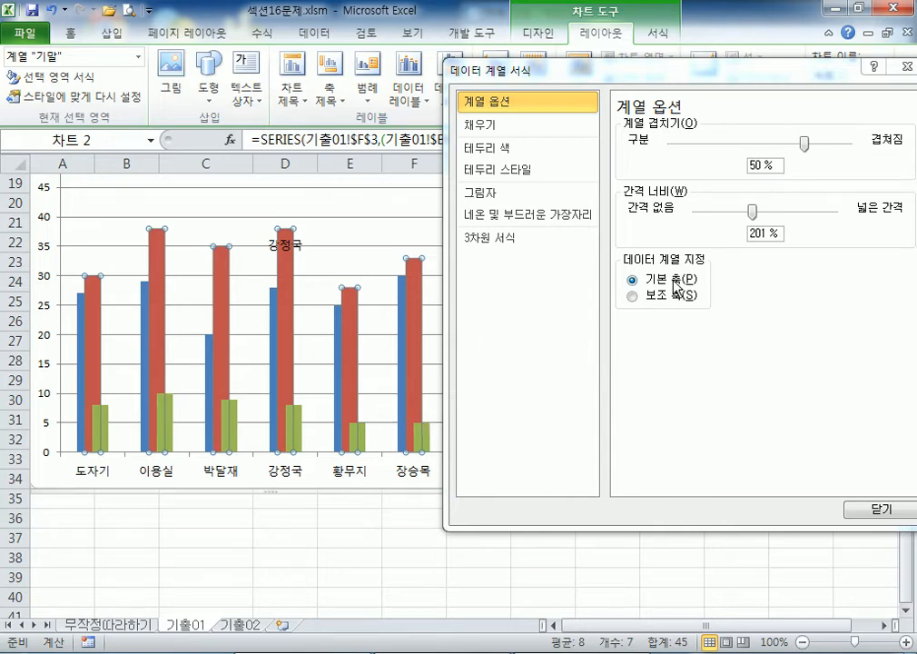
{"action": "left_click_drag", "start_coordinate": [753, 212], "coordinate": [709, 216]}
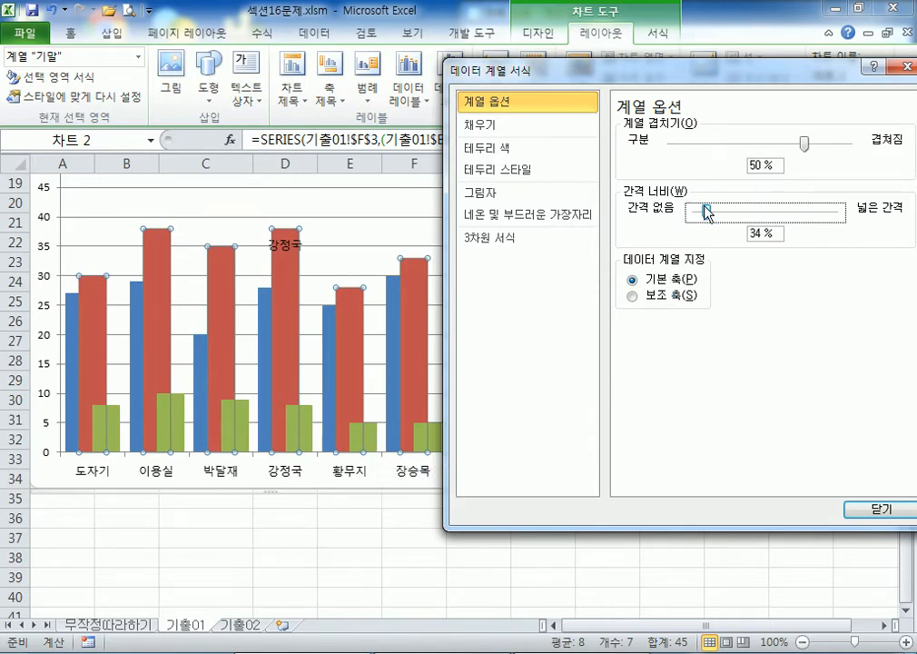
Step: Set the gap width of the 기말 series to 100% and close the data series formatting
{"action": "left_click_drag", "start_coordinate": [706, 211], "coordinate": [726, 216]}
{"action": "left_click", "coordinate": [760, 235]}
{"action": "key", "text": "BackSpace"}
{"action": "key", "text": "BackSpace"}
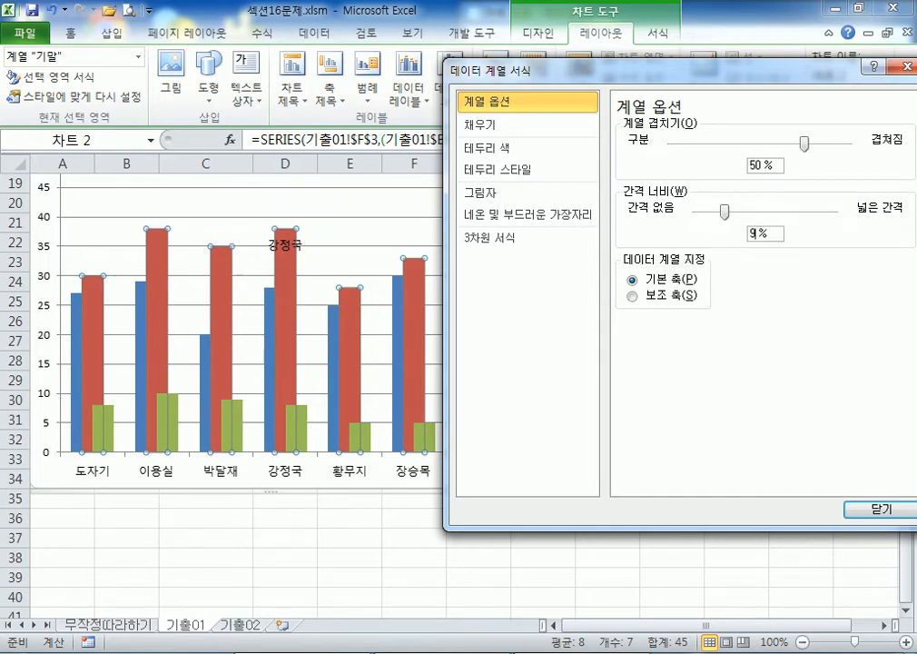
{"action": "type", "text": "100"}
{"action": "key", "text": "Tab"}
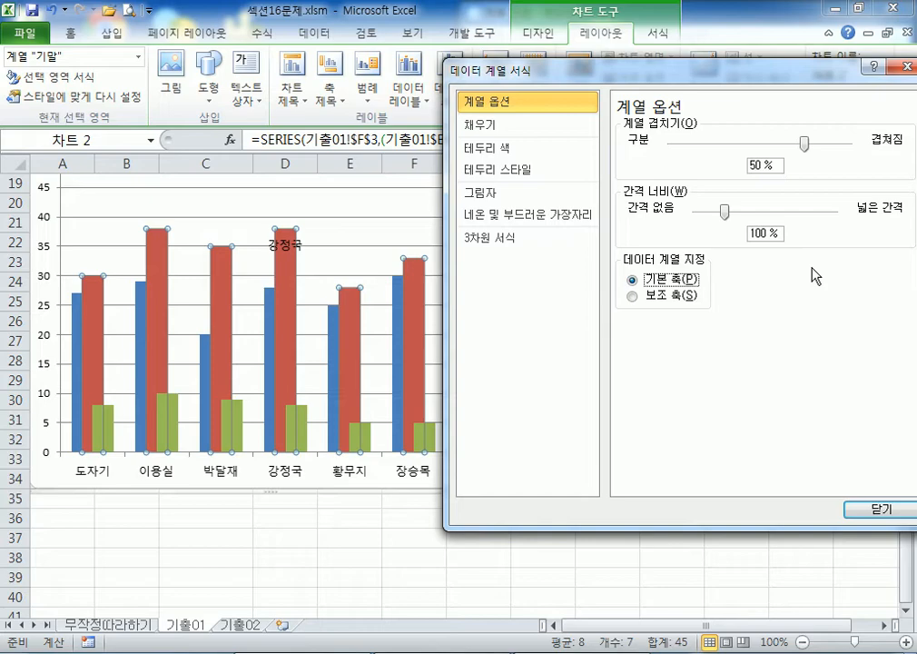
{"action": "left_click", "coordinate": [903, 66]}
Step: Show a data table without legend keys below the chart, with the chart area selected
{"action": "left_click", "coordinate": [483, 241]}
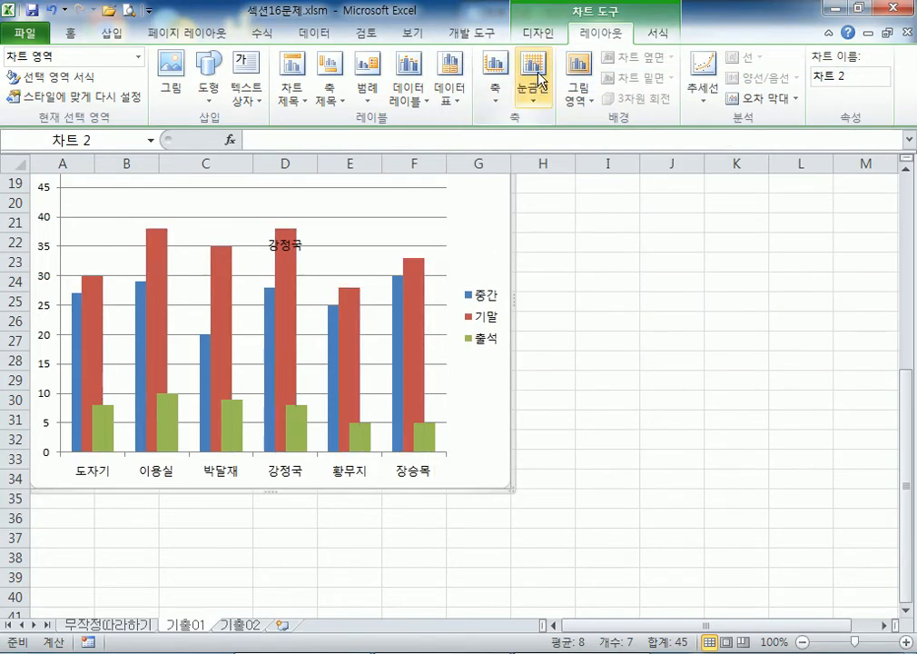
{"action": "left_click", "coordinate": [458, 91]}
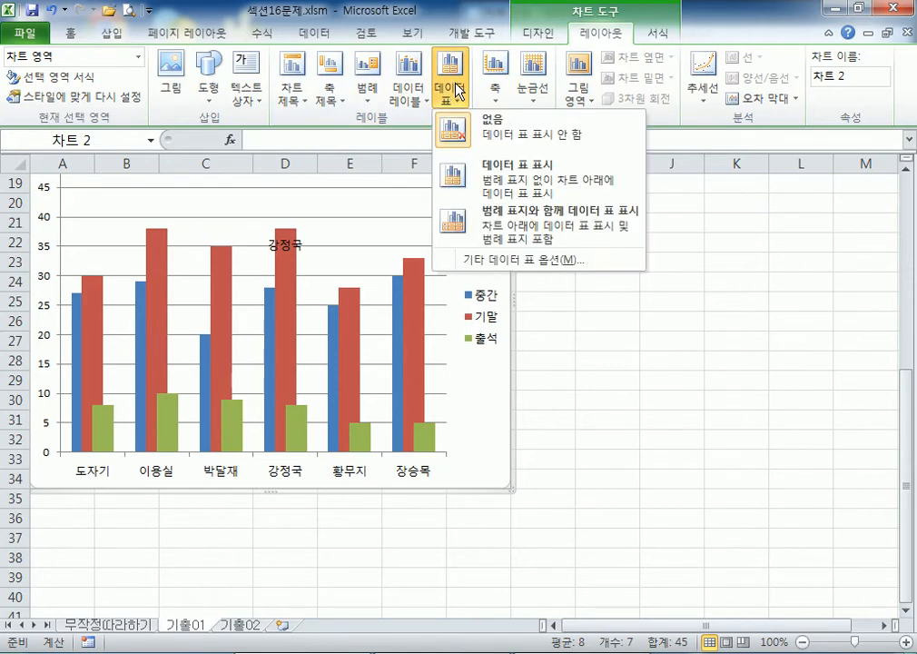
{"action": "left_click", "coordinate": [472, 177]}
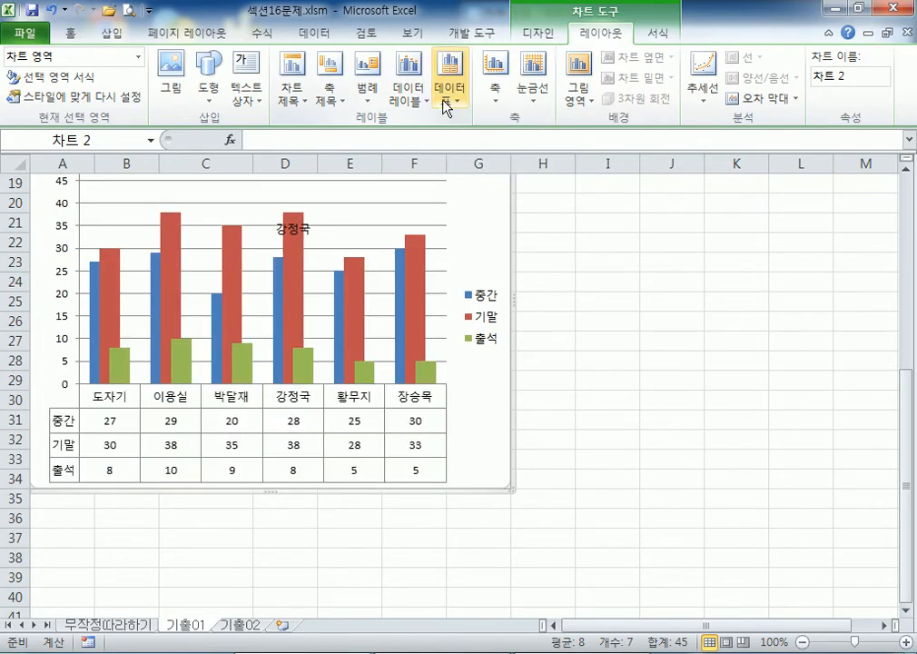
Step: Compare the chart's data table with and without legend keys, ending on the version without legend keys
{"action": "left_click", "coordinate": [451, 91]}
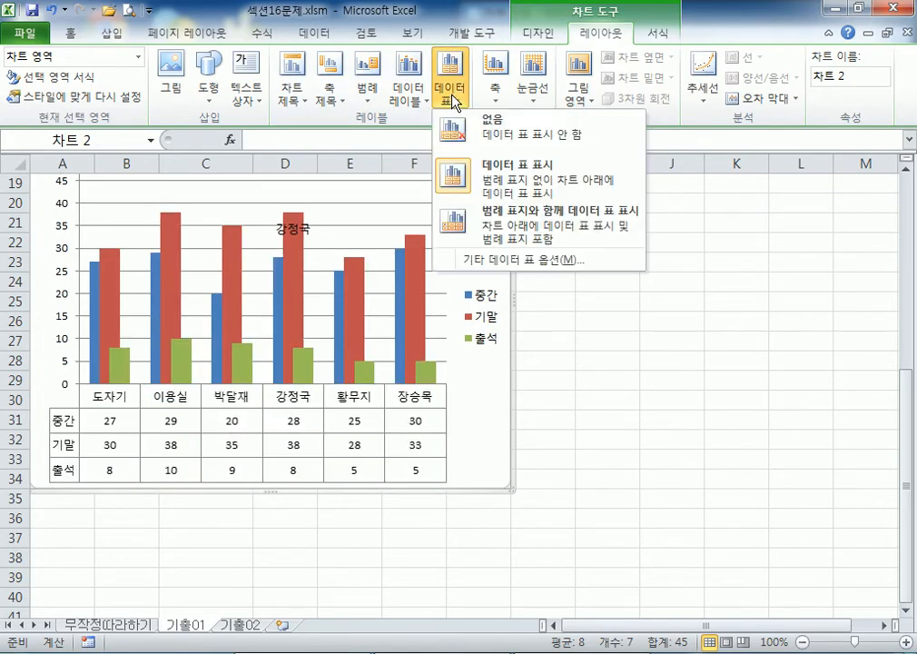
{"action": "left_click", "coordinate": [497, 232]}
{"action": "left_click", "coordinate": [451, 90]}
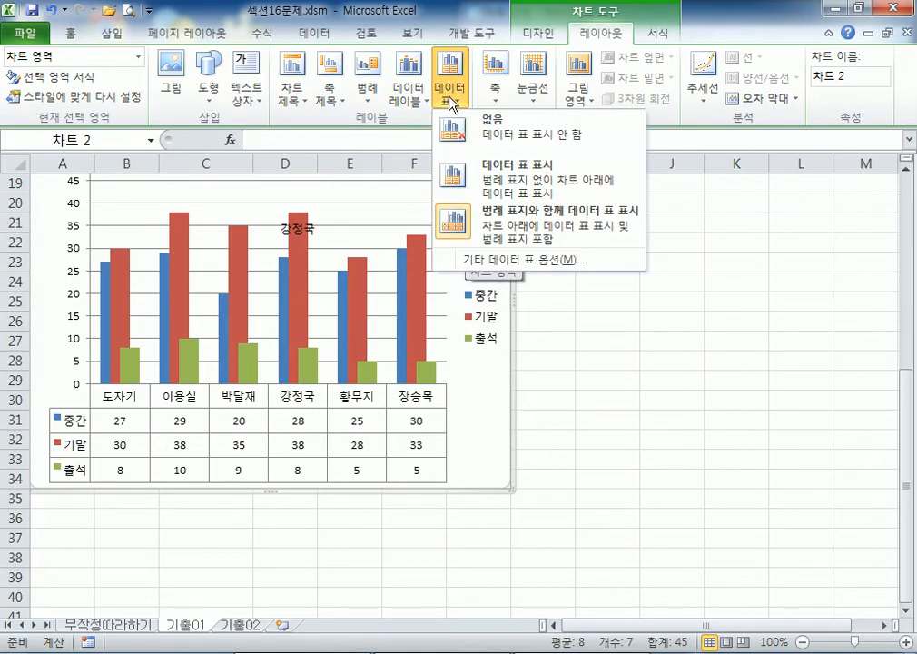
{"action": "left_click", "coordinate": [481, 182]}
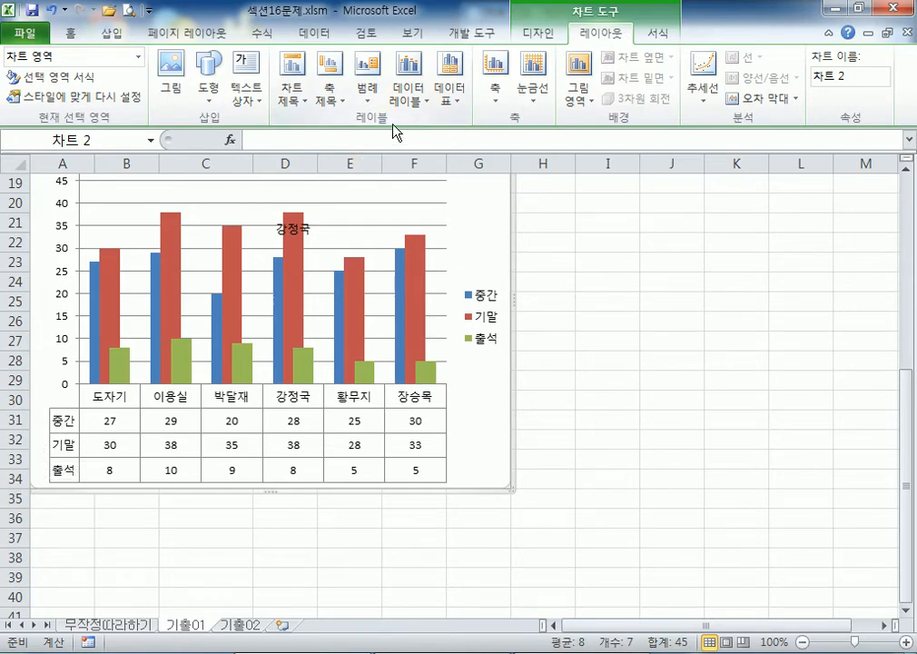
{"action": "left_click", "coordinate": [451, 90]}
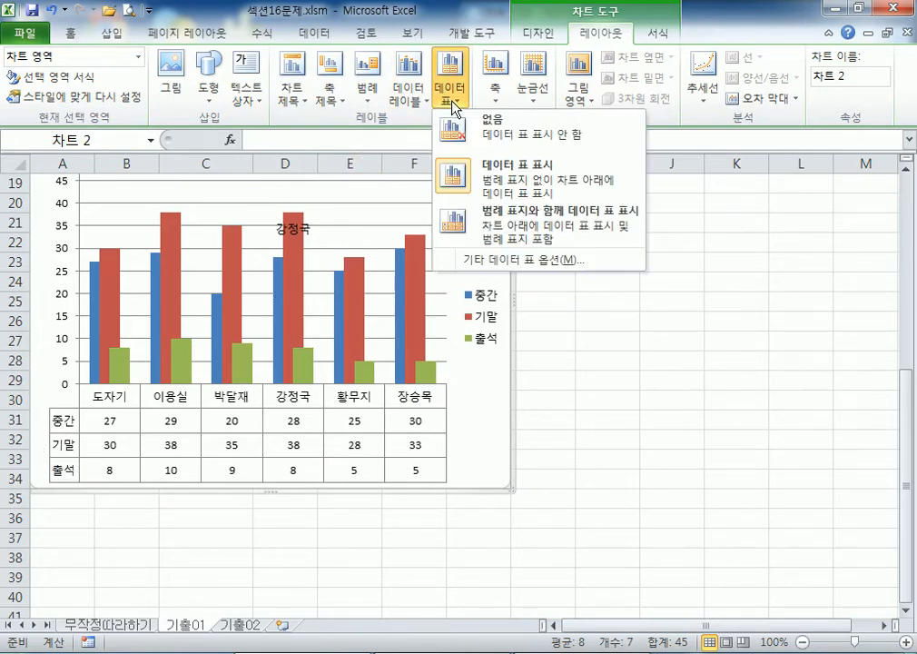
{"action": "left_click", "coordinate": [383, 262]}
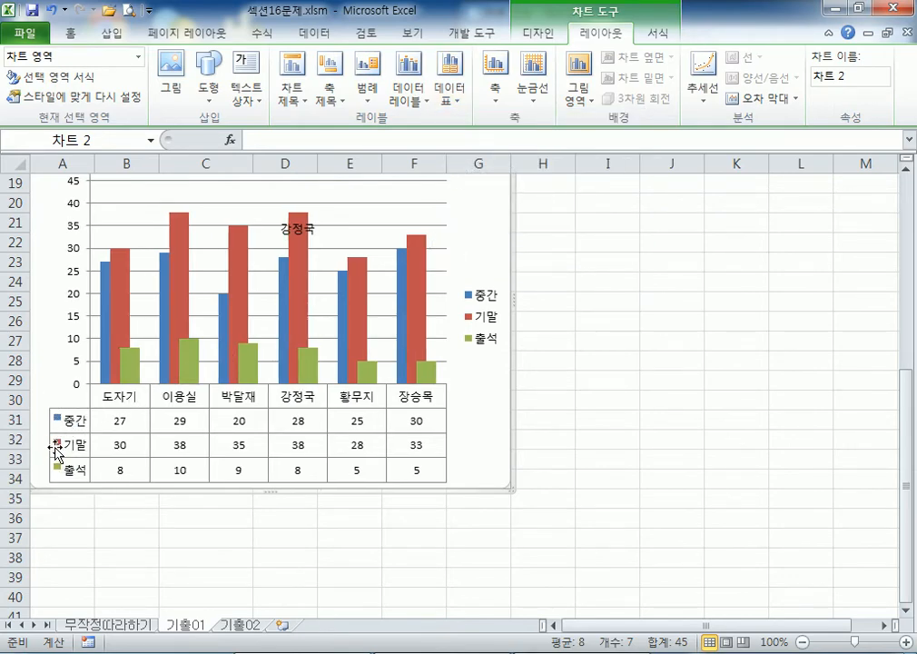
{"action": "left_click", "coordinate": [445, 101]}
{"action": "left_click", "coordinate": [436, 193]}
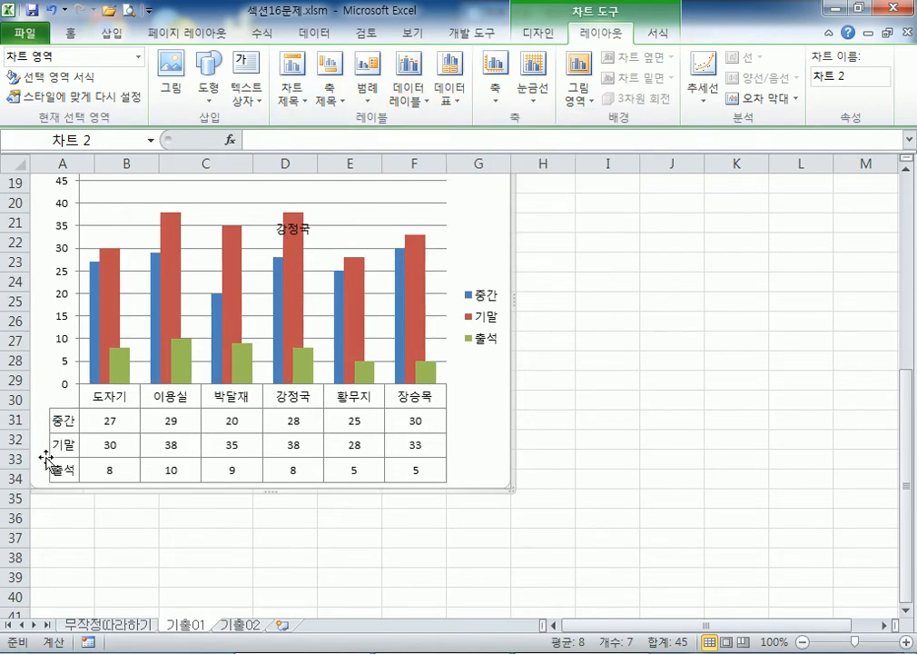
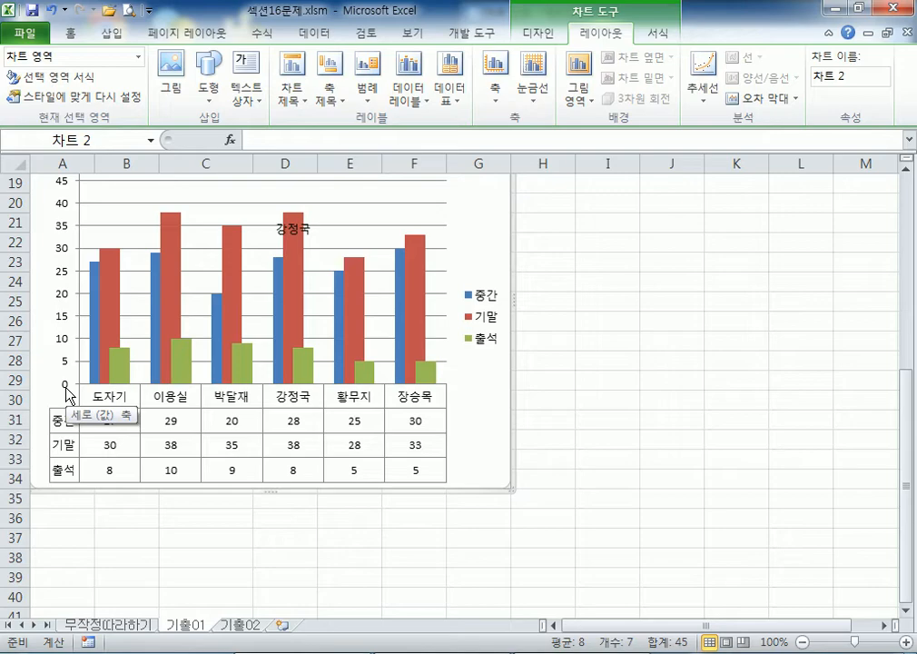
Step: Fill the chart's plot area with a solid color, using the third gray shade below white in the theme colors
{"action": "scroll", "coordinate": [485, 370], "scroll_direction": "up", "scroll_amount": 2}
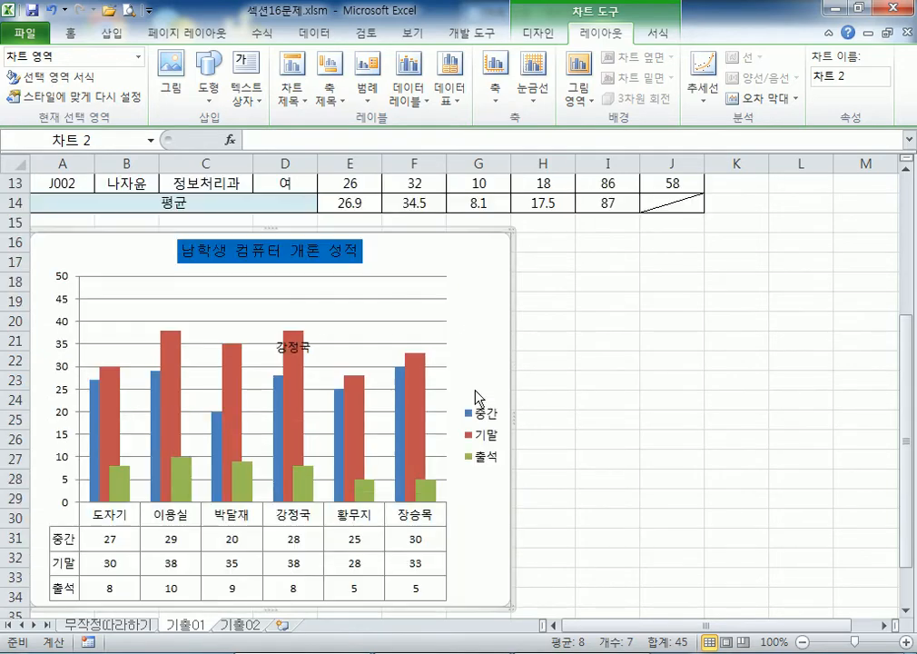
{"action": "left_click", "coordinate": [363, 288]}
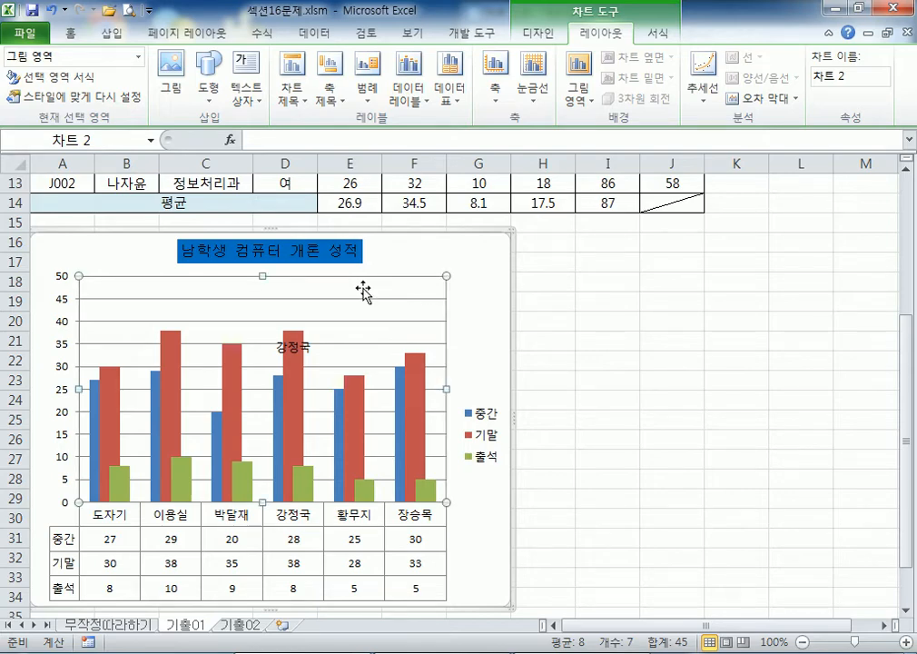
{"action": "double_click", "coordinate": [323, 316]}
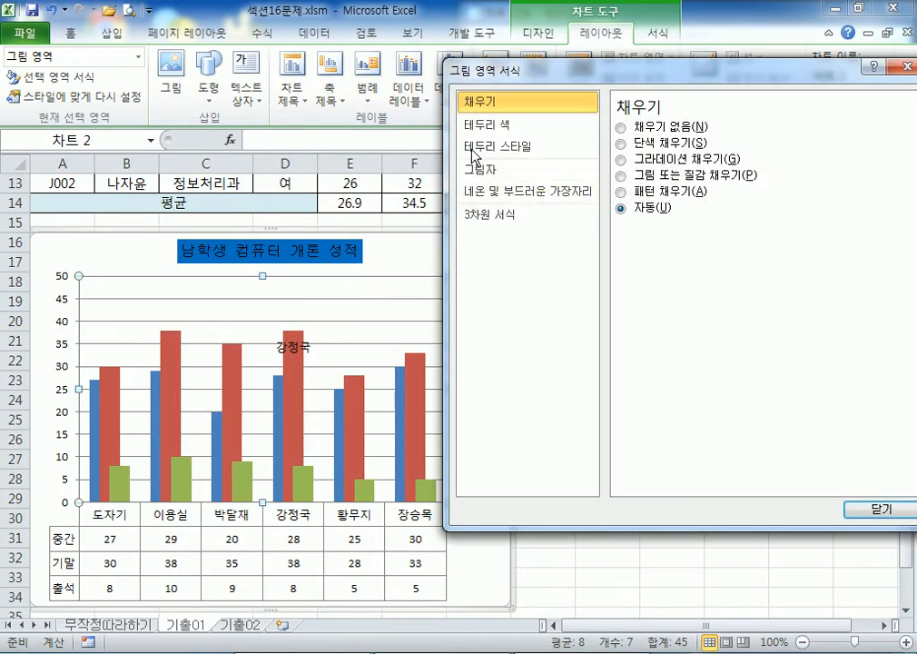
{"action": "left_click", "coordinate": [642, 147]}
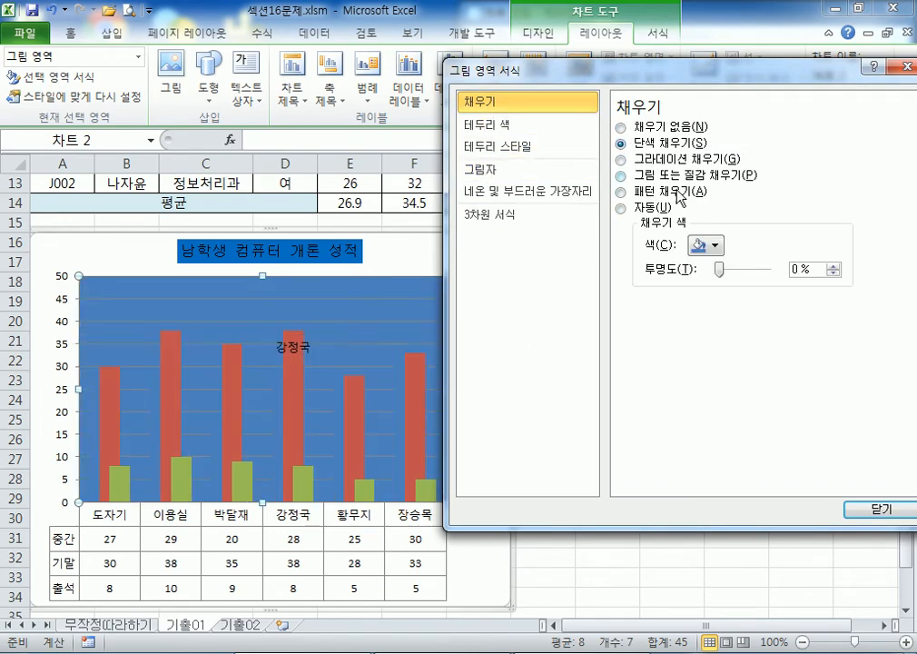
{"action": "left_click", "coordinate": [716, 247]}
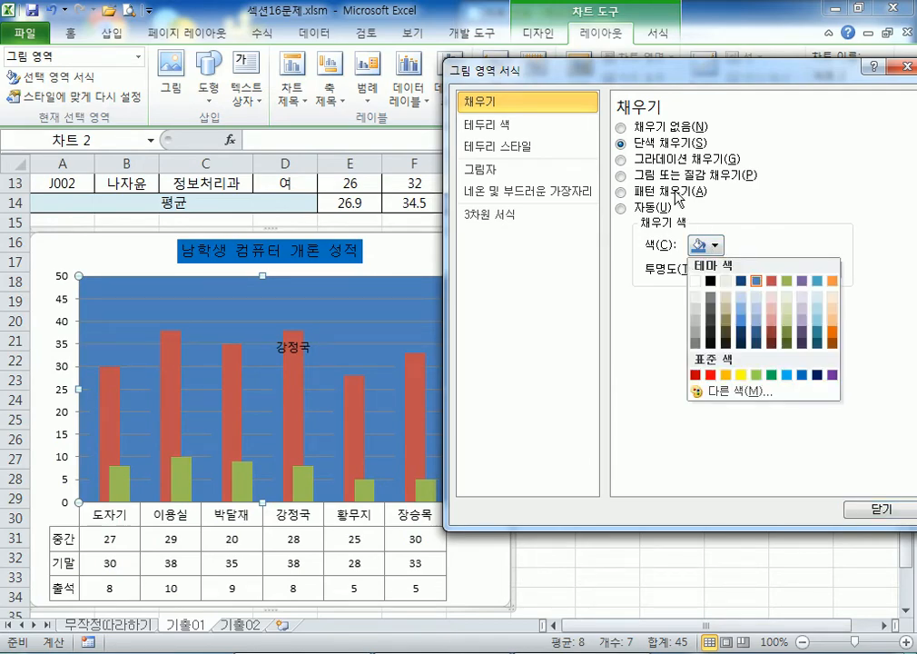
{"action": "left_click", "coordinate": [693, 323]}
{"action": "left_click", "coordinate": [713, 246]}
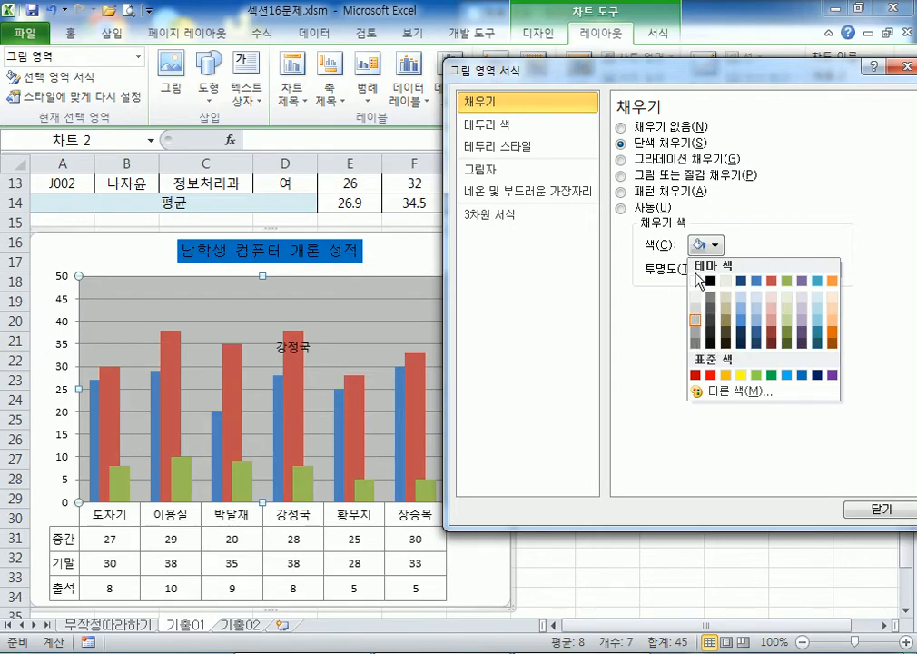
{"action": "left_click", "coordinate": [695, 324]}
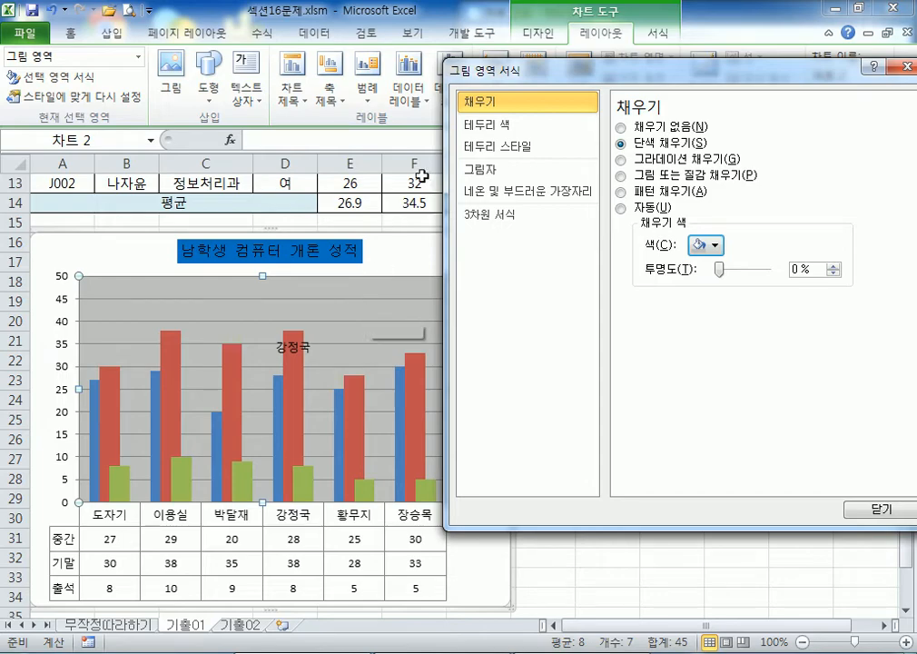
Step: Select the chart area and close the chart area formatting
{"action": "left_click_drag", "start_coordinate": [533, 72], "coordinate": [757, 219]}
{"action": "left_click", "coordinate": [57, 260]}
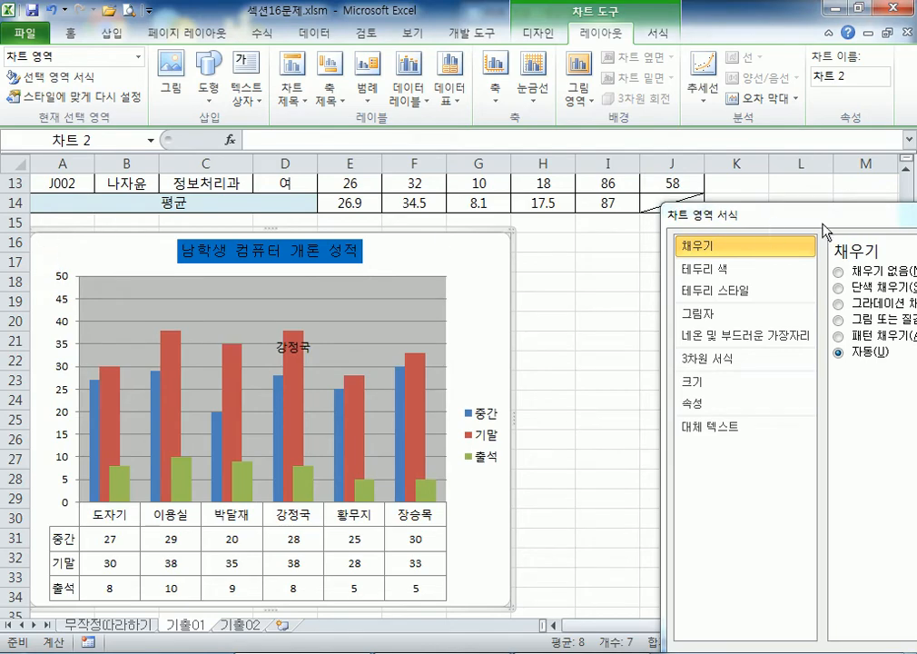
{"action": "left_click_drag", "start_coordinate": [819, 218], "coordinate": [552, 215]}
{"action": "left_click", "coordinate": [857, 210]}
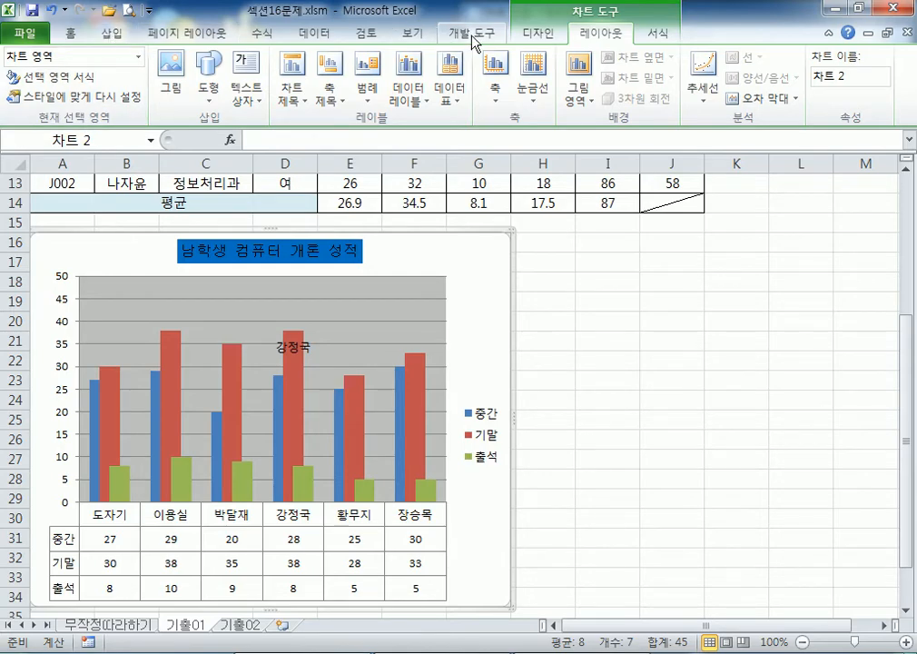
{"action": "left_click", "coordinate": [657, 32]}
{"action": "left_click", "coordinate": [567, 37]}
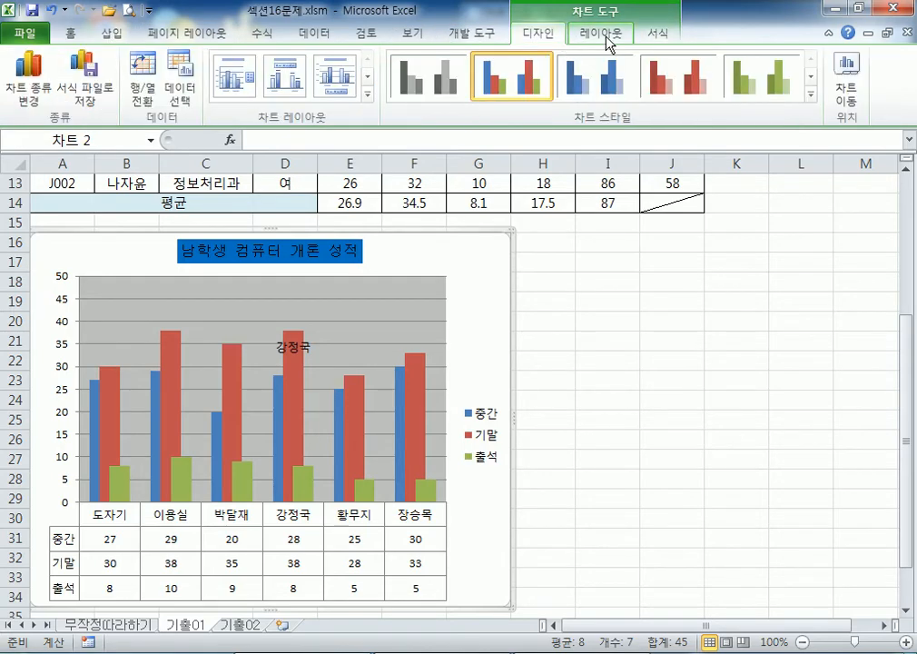
{"action": "left_click", "coordinate": [604, 39]}
{"action": "left_click", "coordinate": [654, 36]}
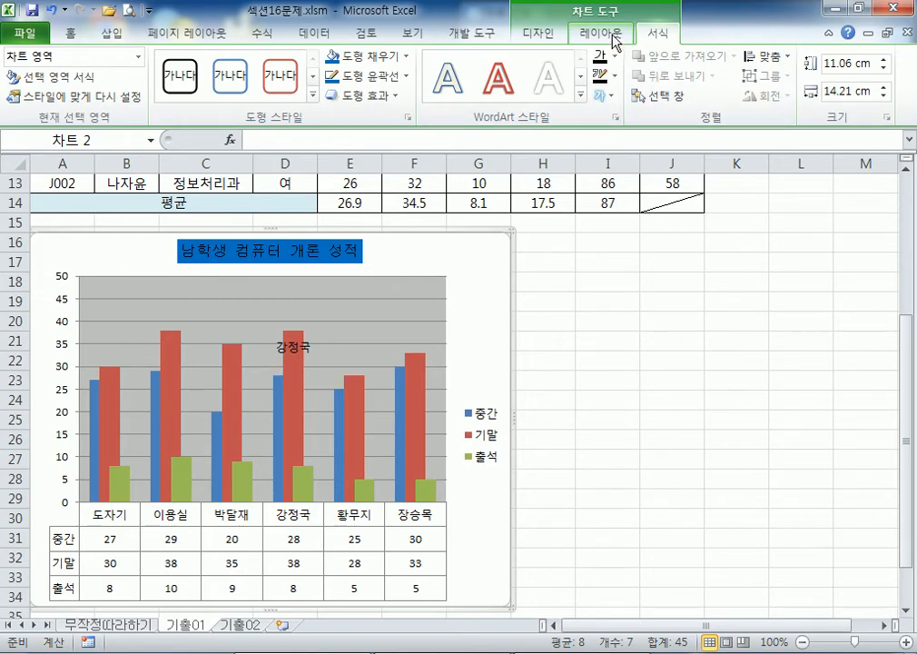
{"action": "left_click", "coordinate": [601, 35]}
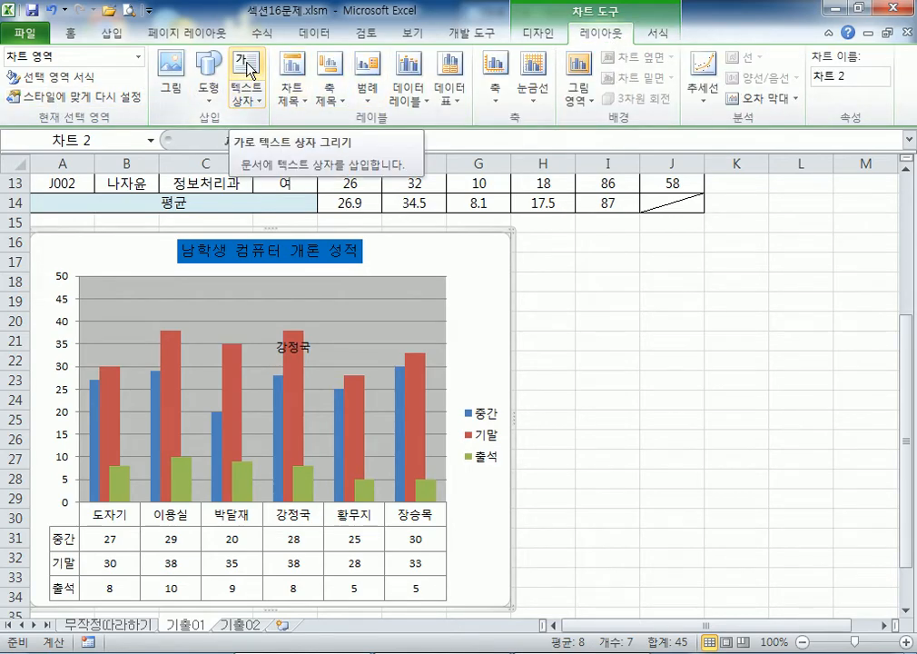
Step: Insert a horizontal text box reading "단위 : 점" in the chart's upper-left corner and size it to hold the text on one line
{"action": "left_click", "coordinate": [115, 35]}
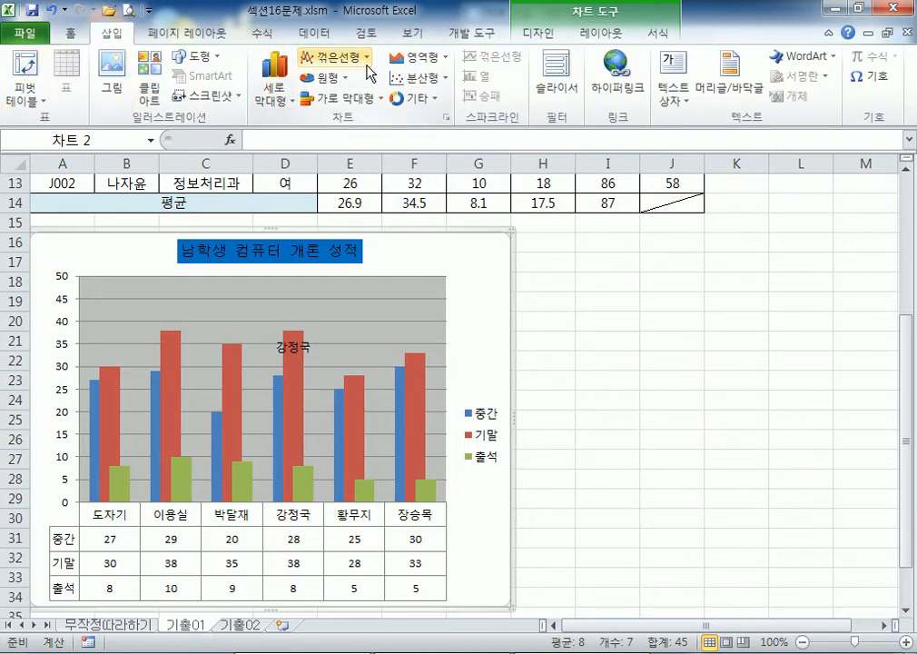
{"action": "left_click", "coordinate": [676, 71]}
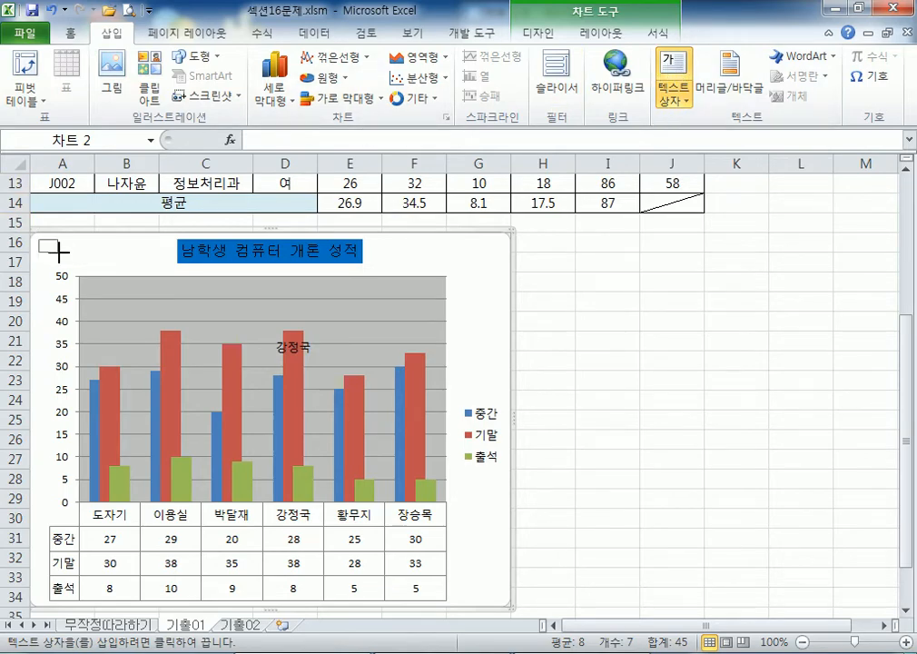
{"action": "left_click_drag", "start_coordinate": [59, 254], "coordinate": [95, 265]}
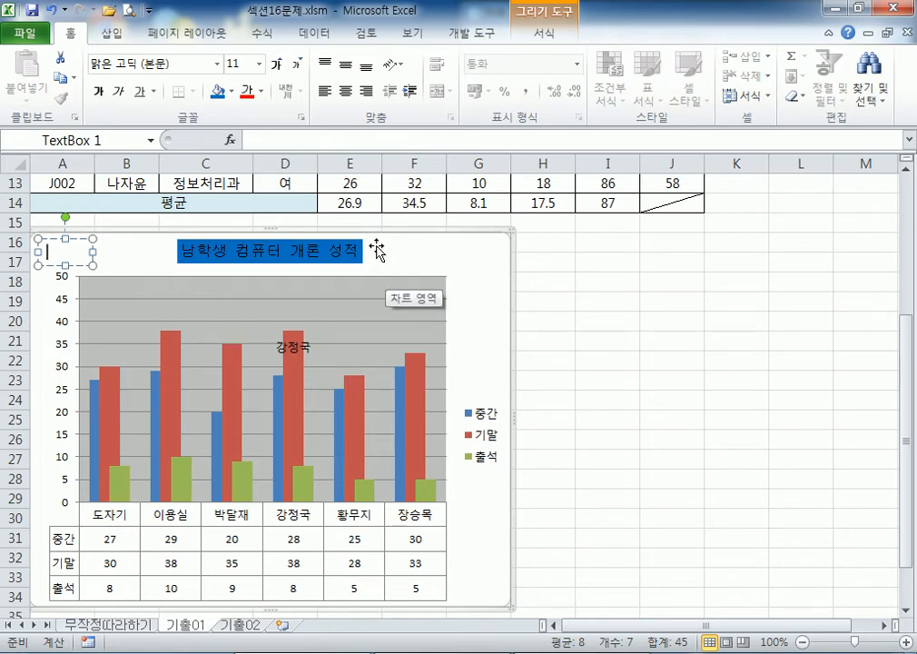
{"action": "type", "text": "ㄷ"}
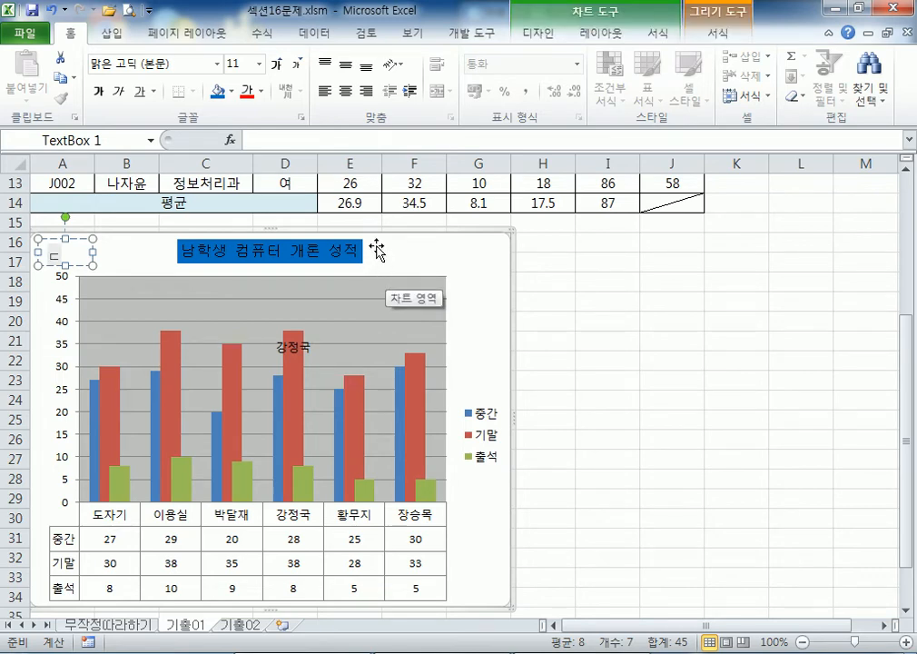
{"action": "type", "text": "ㅏㄴㅇㅜㅣ :"}
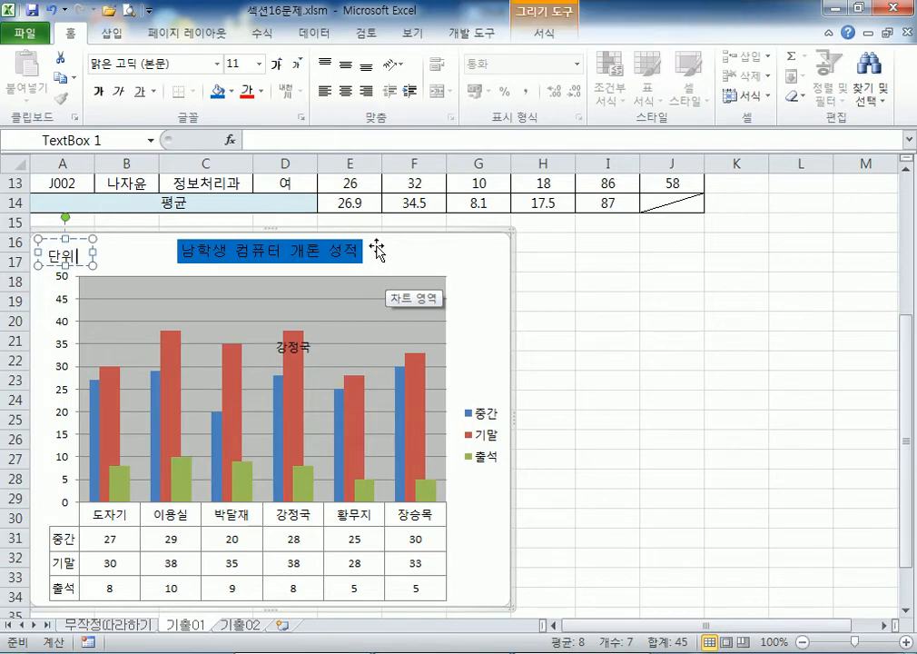
{"action": "type", "text": " ㅈ"}
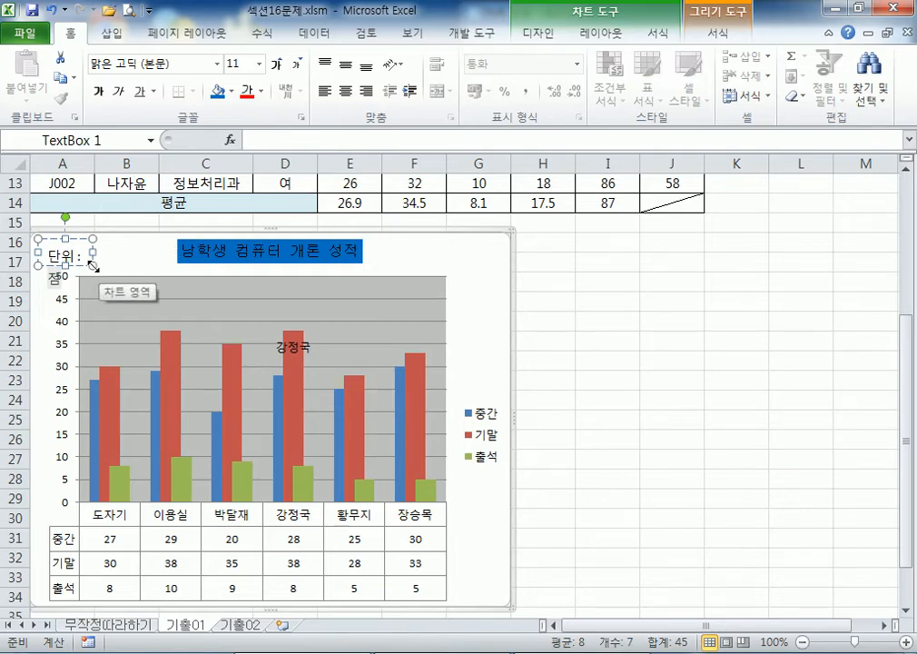
{"action": "left_click_drag", "start_coordinate": [93, 265], "coordinate": [116, 276]}
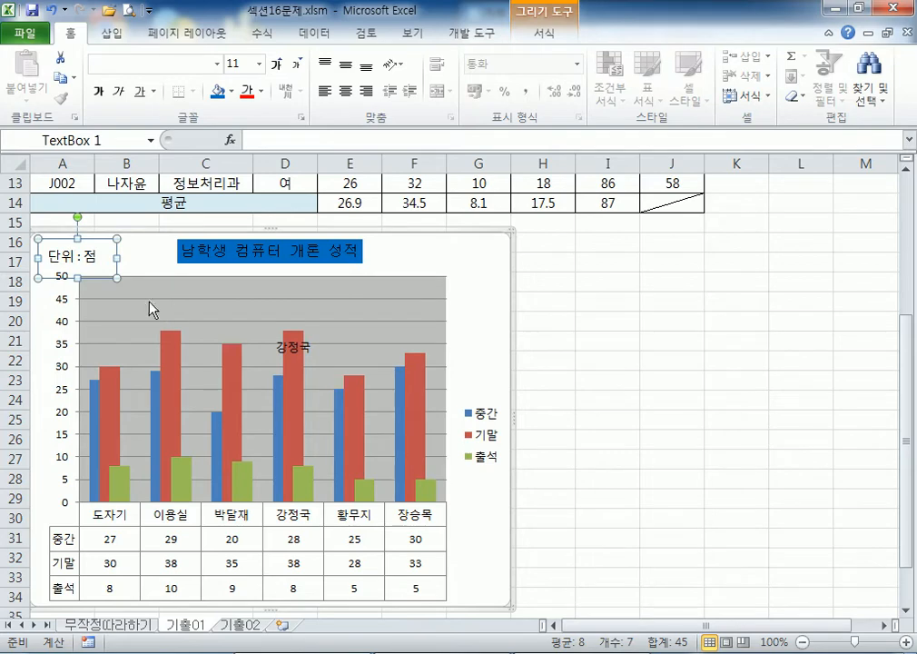
{"action": "mouse_move", "coordinate": [117, 277]}
{"action": "left_mouse_down"}
{"action": "mouse_move", "coordinate": [99, 273]}
{"action": "mouse_move", "coordinate": [130, 264]}
{"action": "mouse_move", "coordinate": [113, 268]}
{"action": "left_mouse_up"}
Step: Set the font of the "단위 : 점" text box to 굴림
{"action": "left_click", "coordinate": [83, 256]}
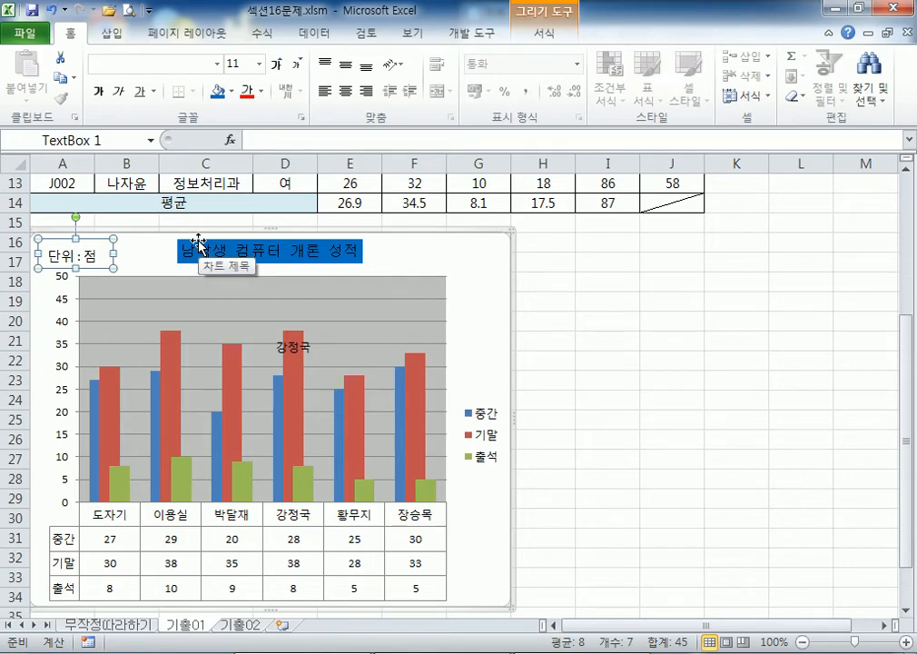
{"action": "left_click", "coordinate": [218, 64]}
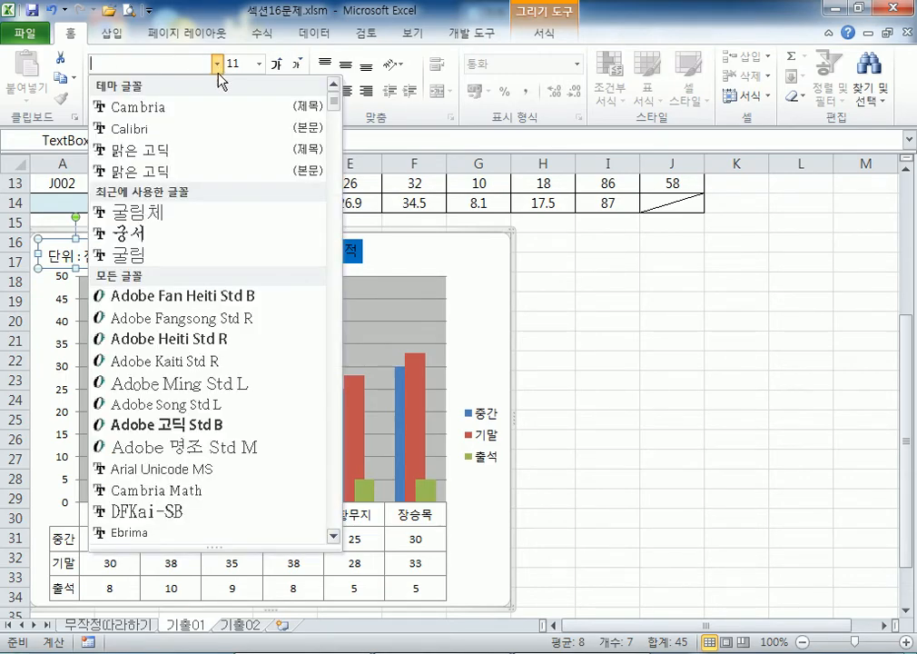
{"action": "left_click", "coordinate": [145, 255]}
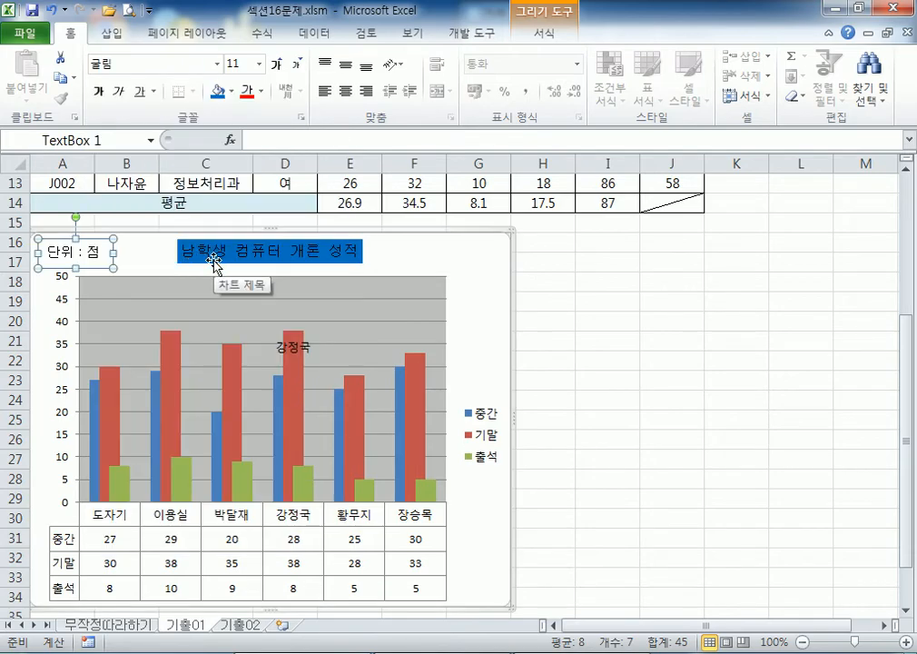
{"action": "left_click", "coordinate": [97, 92]}
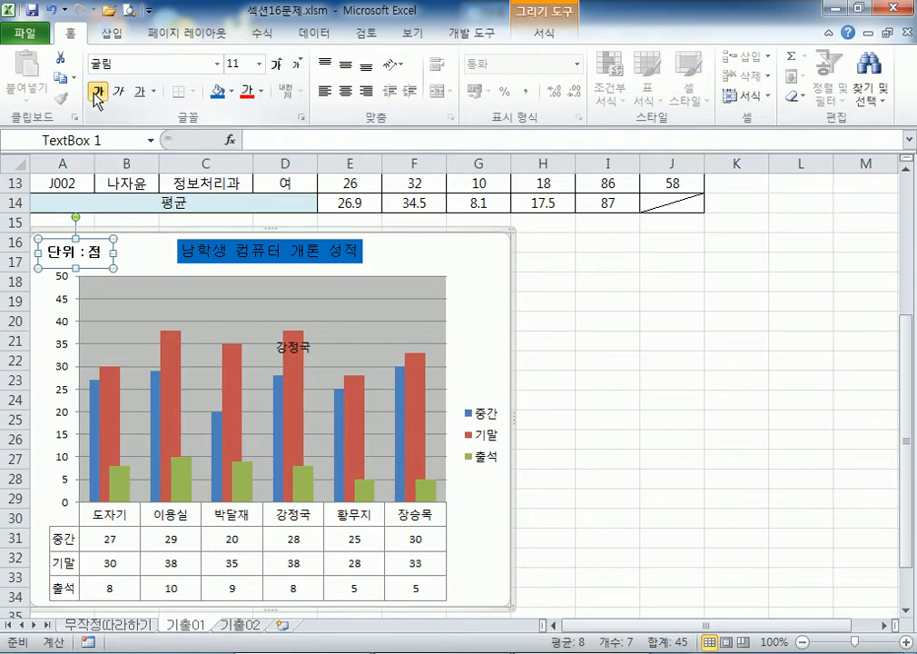
{"action": "left_click", "coordinate": [119, 92]}
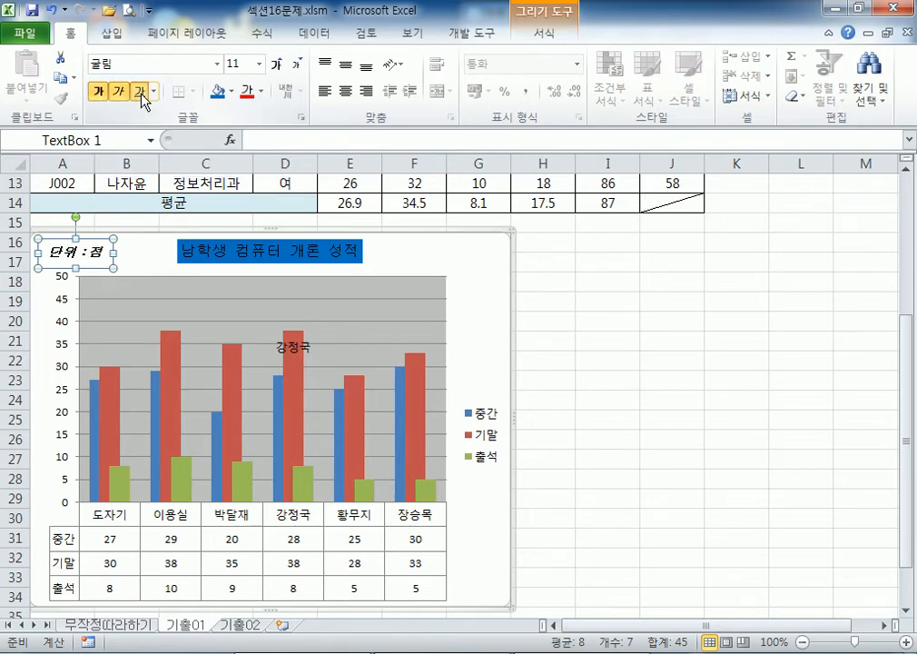
{"action": "left_click", "coordinate": [142, 92]}
{"action": "left_click", "coordinate": [119, 91]}
{"action": "left_click", "coordinate": [98, 92]}
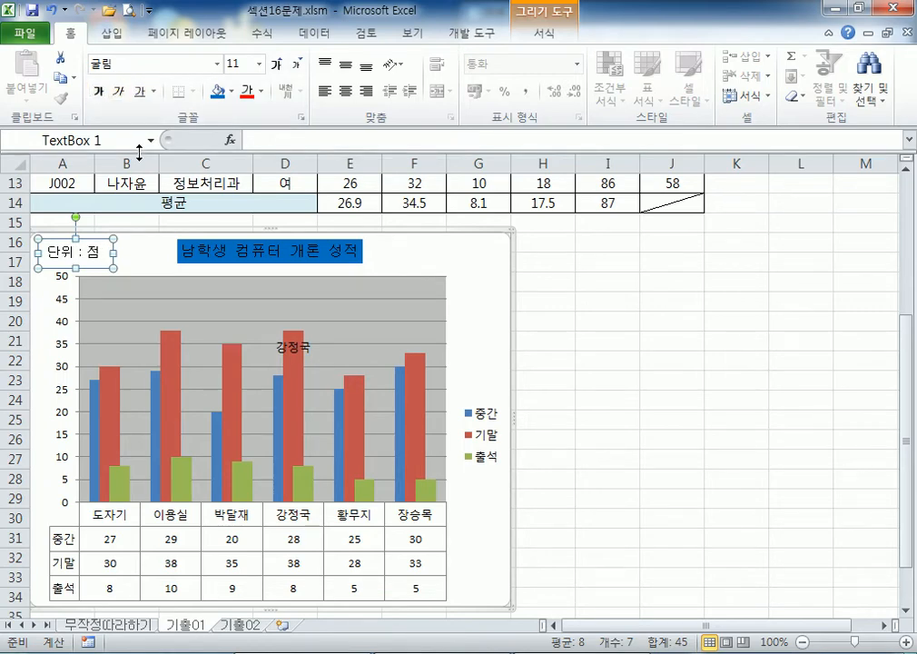
Step: Reduce the font size of the "단위 : 점" text box to 10
{"action": "left_click", "coordinate": [296, 67]}
{"action": "left_click", "coordinate": [296, 66]}
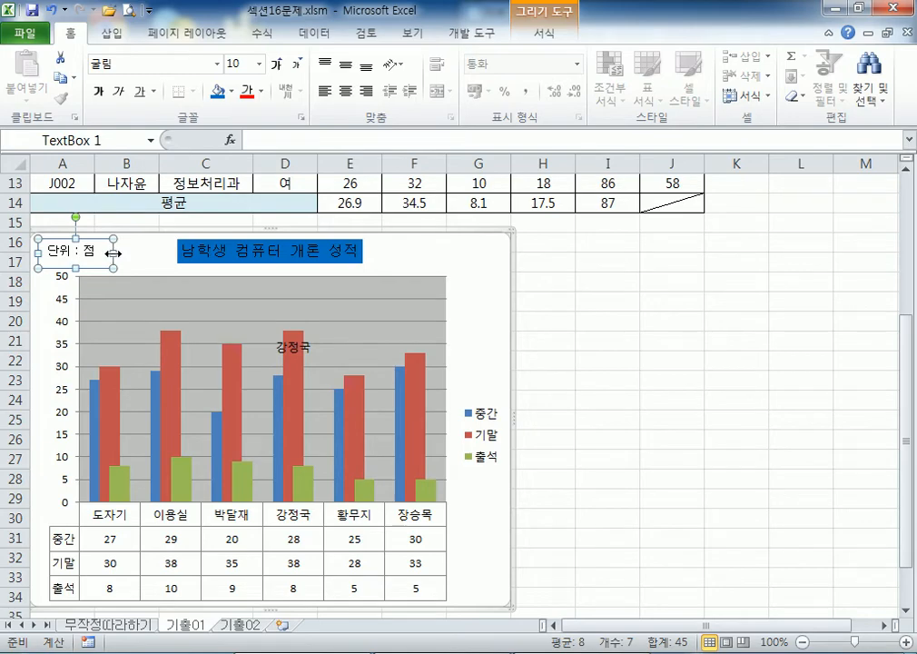
Step: Give the "단위 : 점" text box a solid outline in black from the theme colors
{"action": "key", "text": "ctrl+1"}
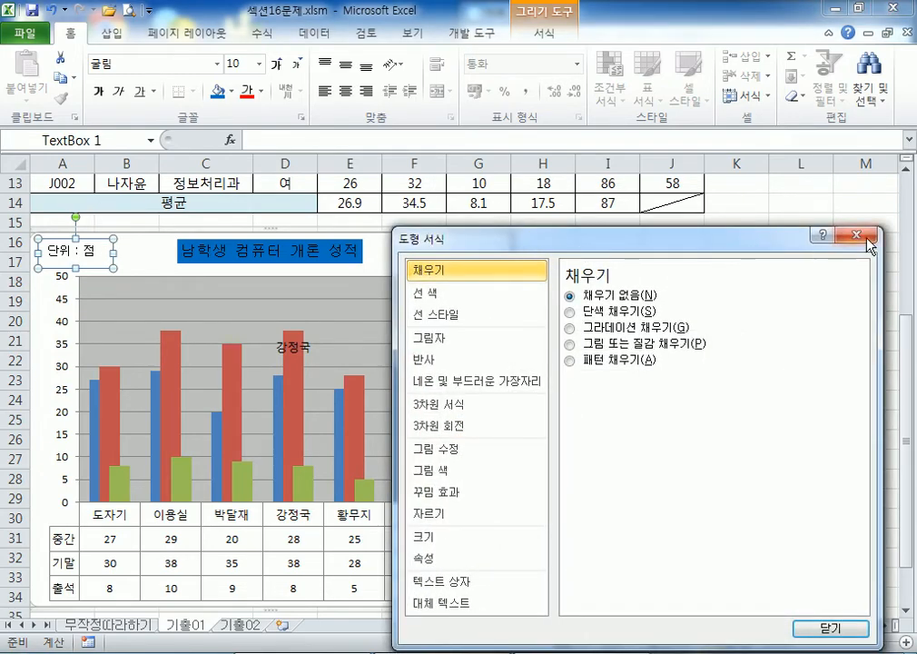
{"action": "left_click_drag", "start_coordinate": [721, 240], "coordinate": [722, 95]}
{"action": "left_click", "coordinate": [445, 153]}
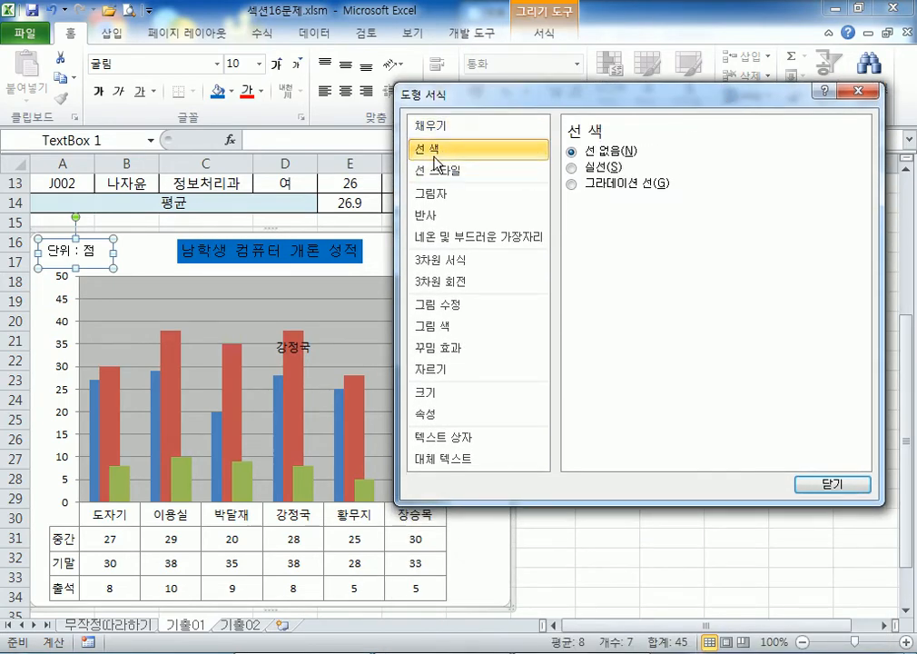
{"action": "left_click", "coordinate": [599, 167]}
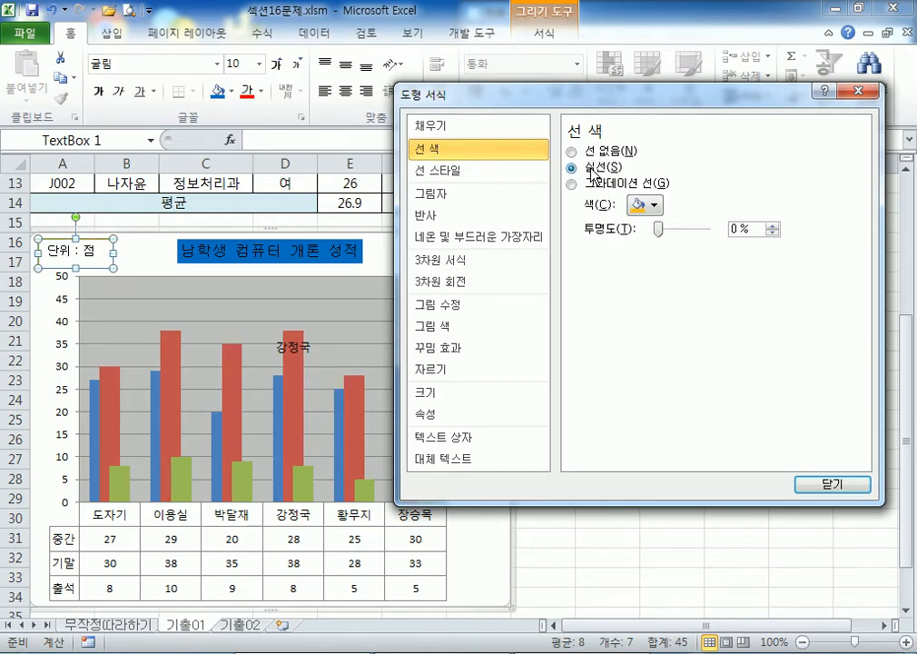
{"action": "left_click", "coordinate": [647, 205]}
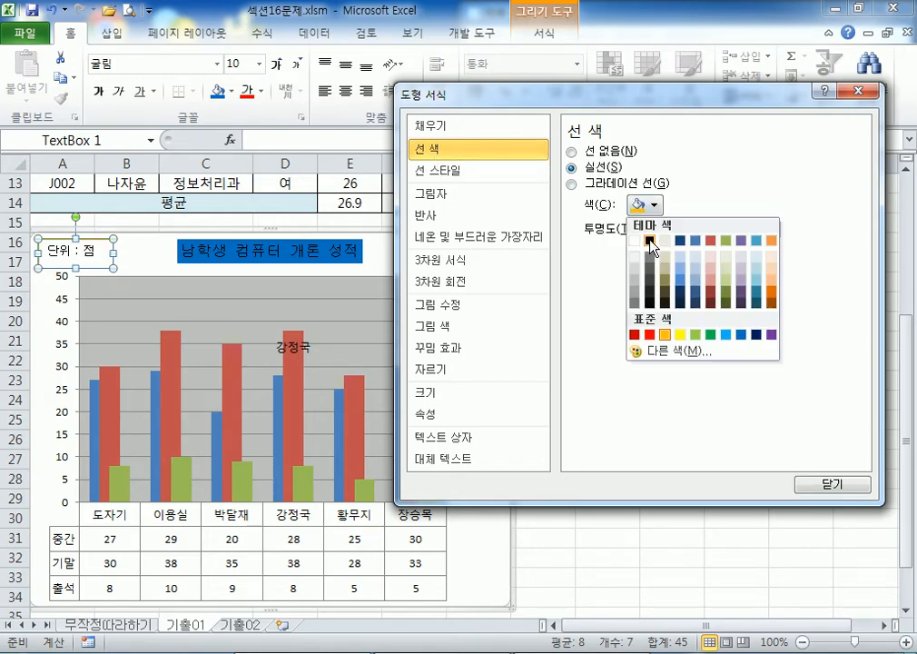
{"action": "left_click", "coordinate": [650, 241]}
{"action": "left_click", "coordinate": [201, 258]}
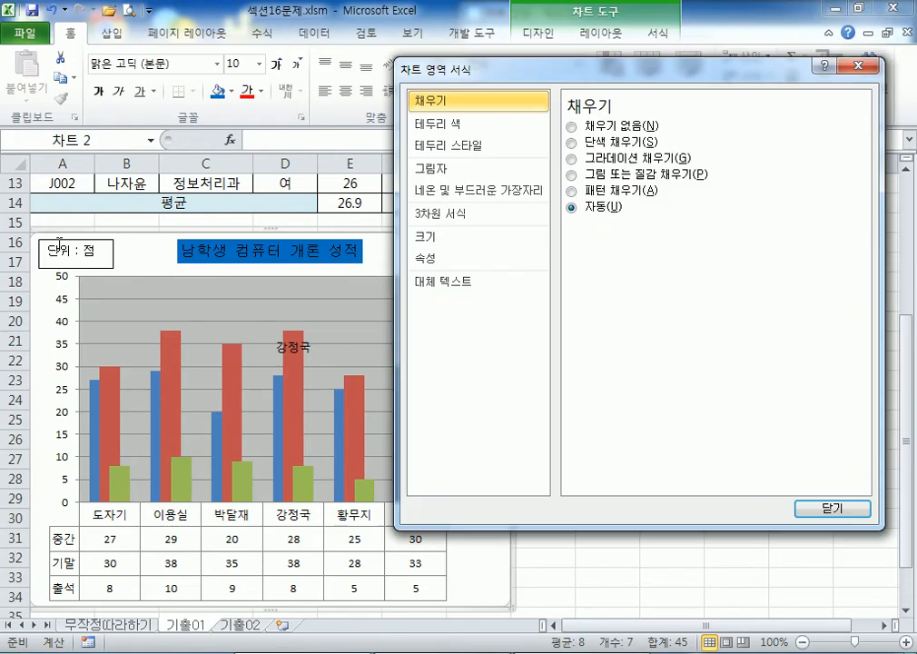
Step: Reselect the "단위 : 점" text box and resize it to fit closely around its text
{"action": "left_click", "coordinate": [99, 265]}
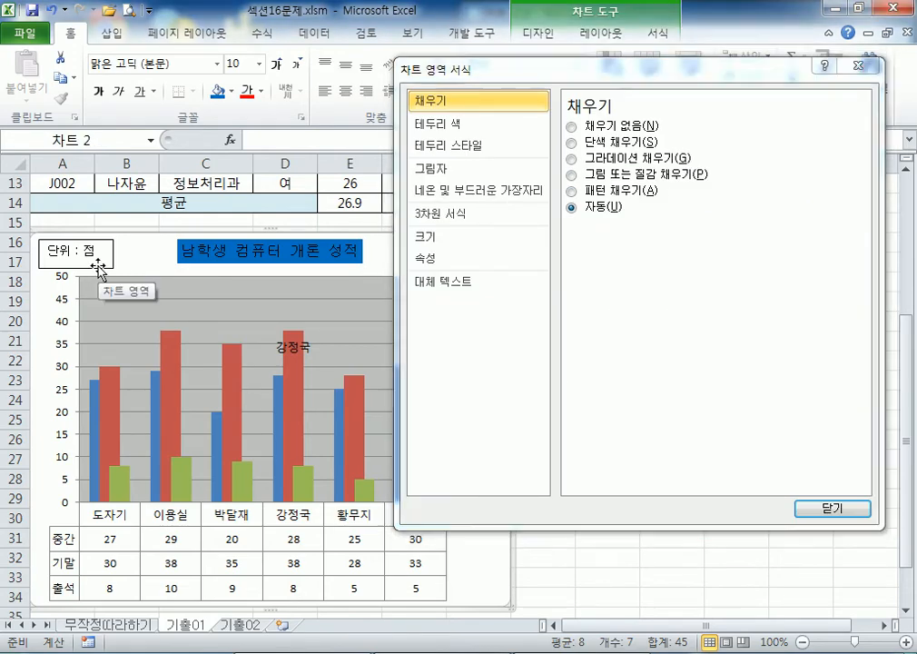
{"action": "left_click", "coordinate": [117, 253]}
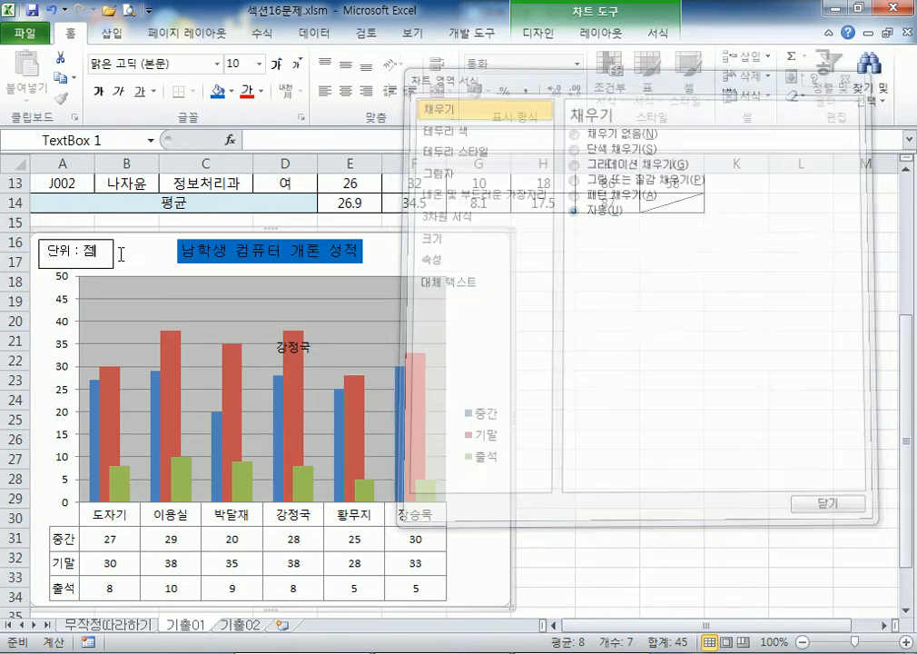
{"action": "left_click", "coordinate": [140, 254]}
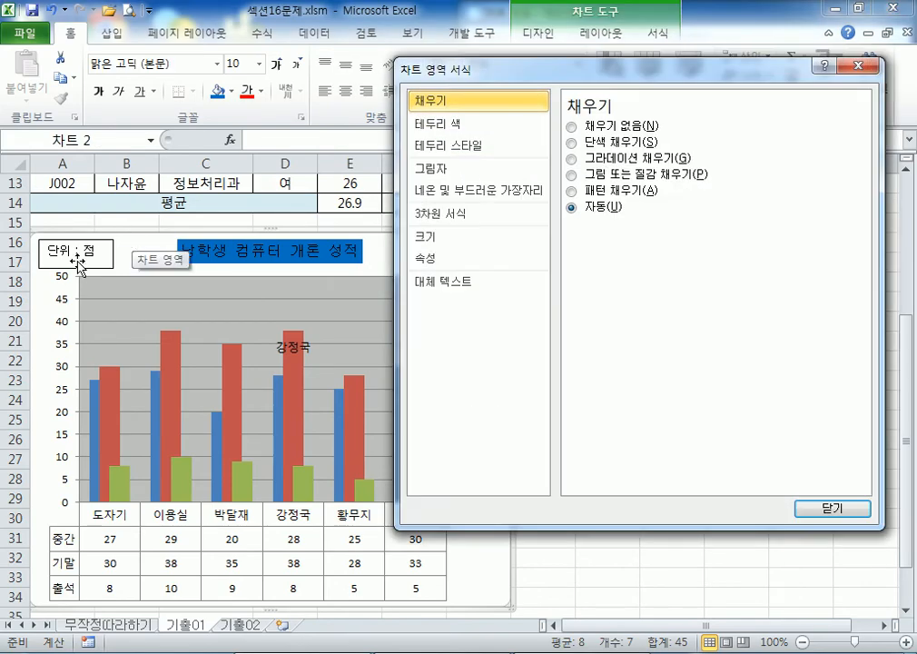
{"action": "left_click", "coordinate": [112, 255]}
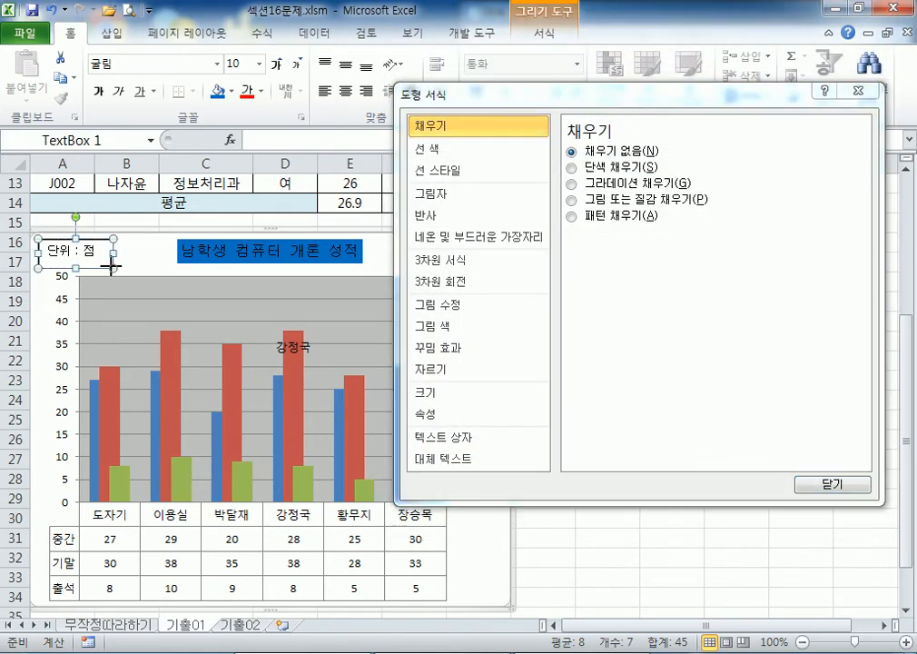
{"action": "left_click", "coordinate": [113, 263]}
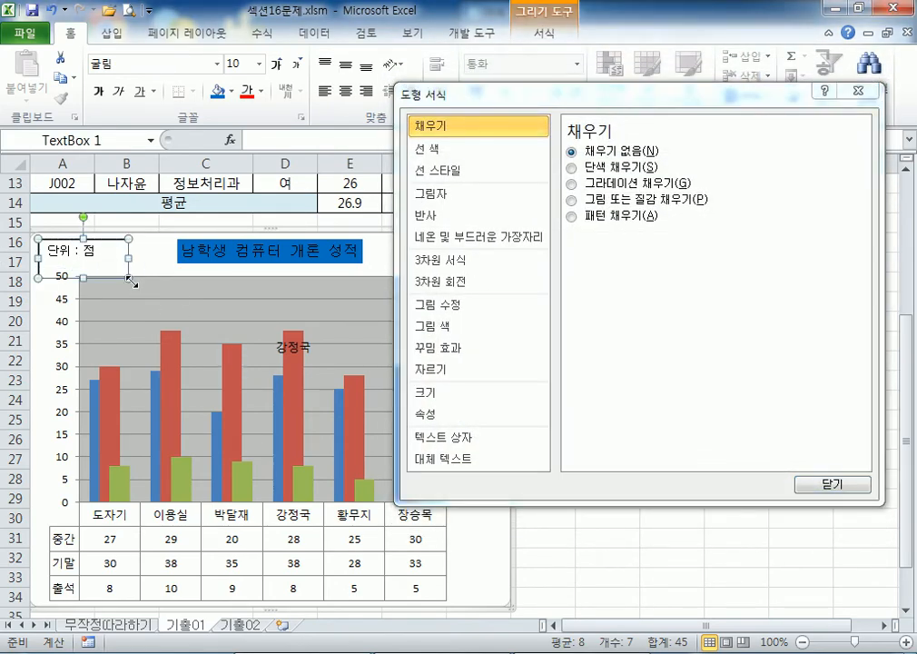
{"action": "left_click_drag", "start_coordinate": [125, 279], "coordinate": [145, 266]}
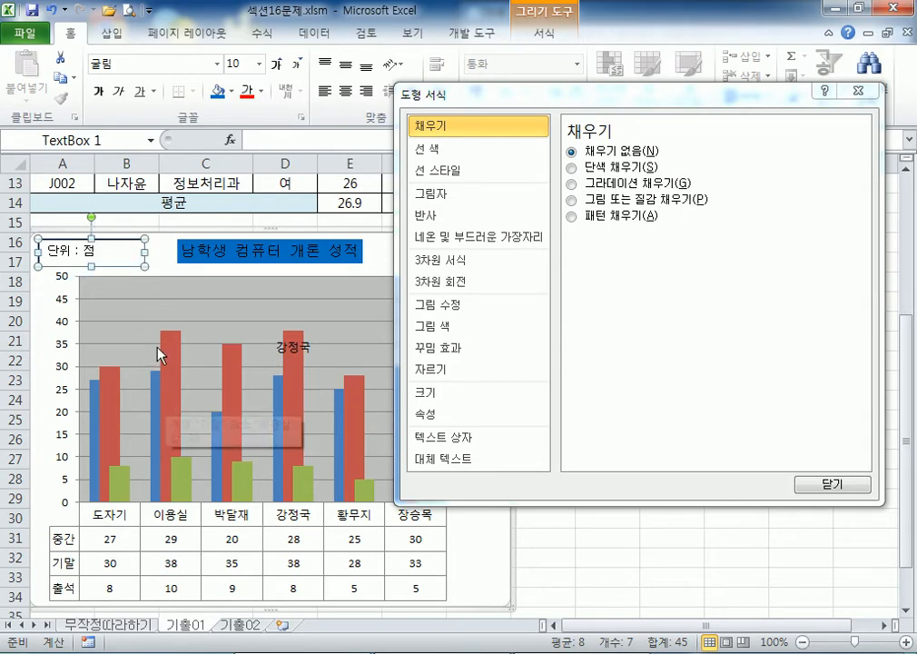
{"action": "left_click", "coordinate": [165, 257]}
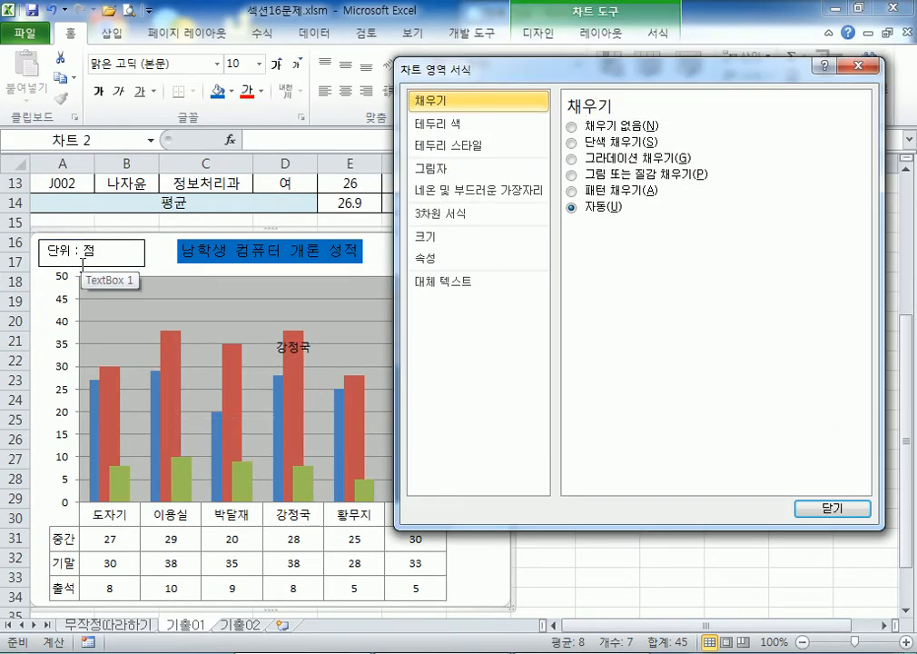
{"action": "left_click", "coordinate": [144, 263]}
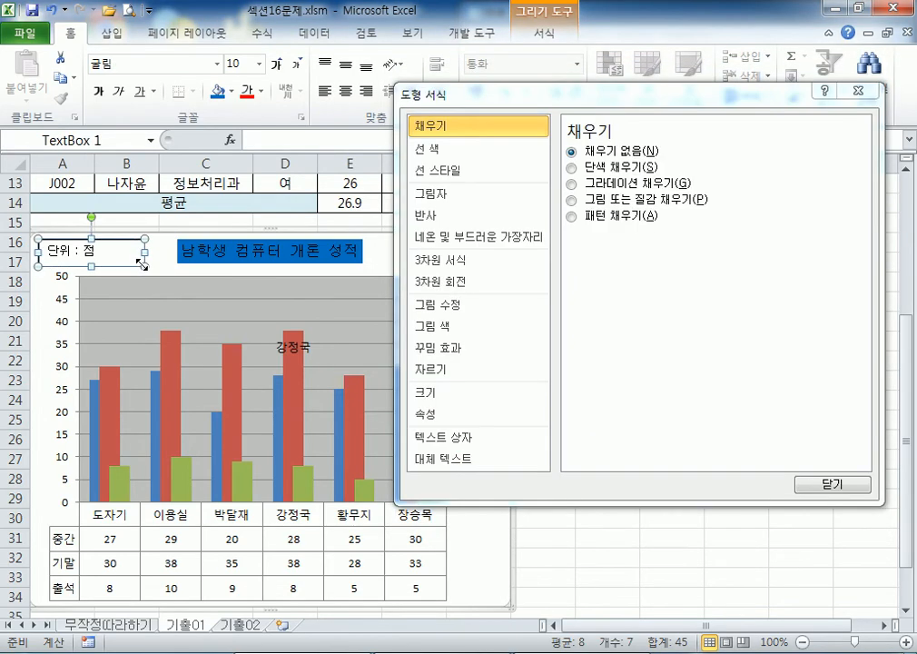
{"action": "left_click_drag", "start_coordinate": [142, 264], "coordinate": [107, 265]}
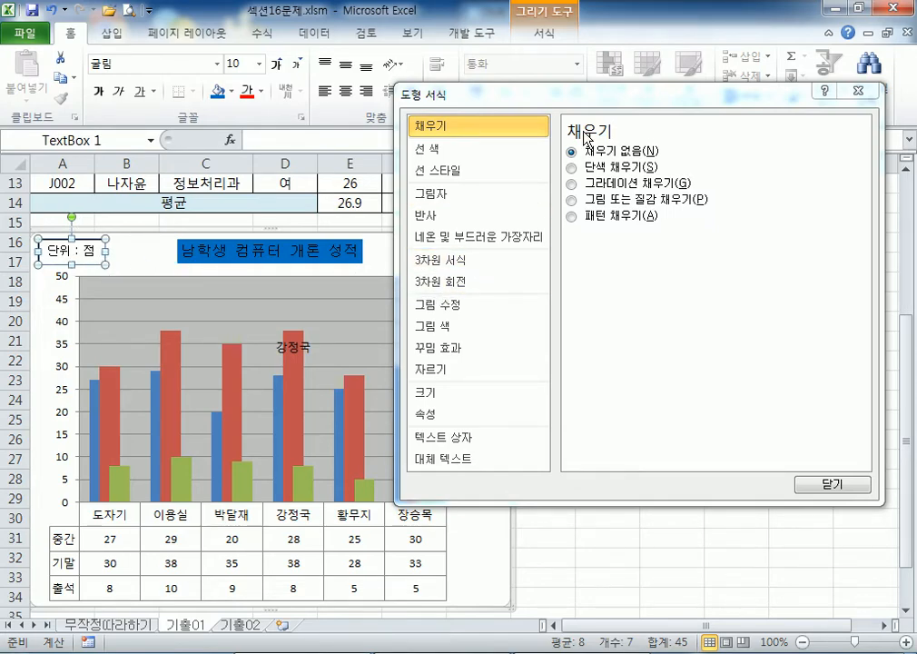
Step: Set the vertical alignment of the "단위 : 점" text box to 중간 and its text direction to 가로
{"action": "left_click_drag", "start_coordinate": [582, 98], "coordinate": [613, 25]}
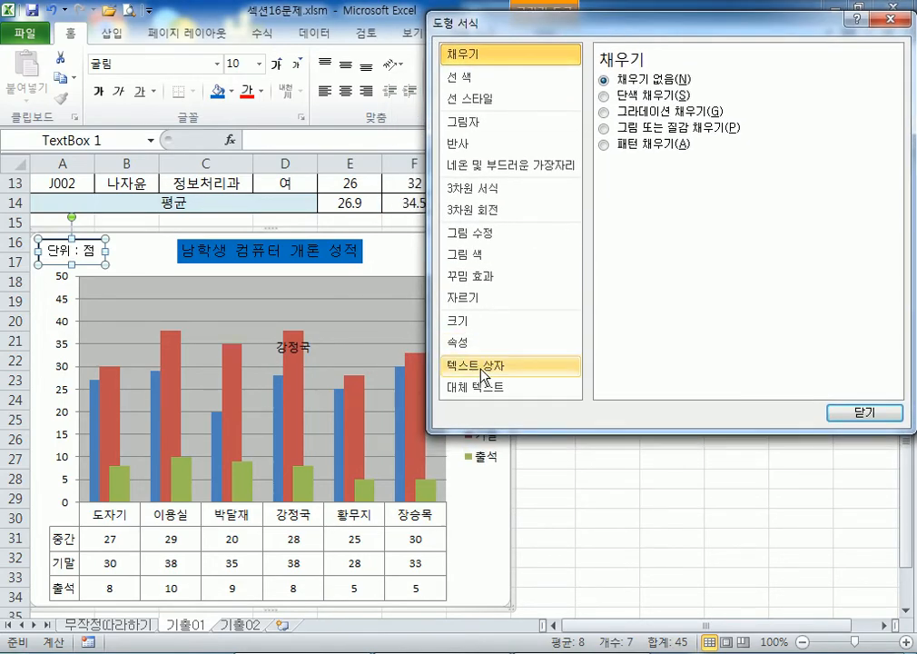
{"action": "left_click", "coordinate": [481, 368]}
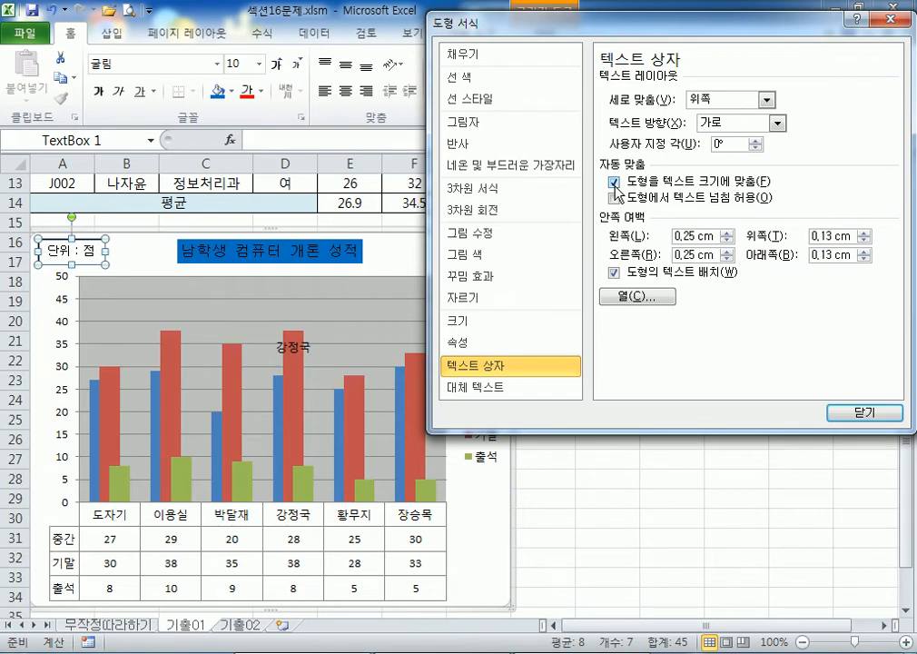
{"action": "left_click", "coordinate": [765, 100]}
{"action": "left_click", "coordinate": [752, 191]}
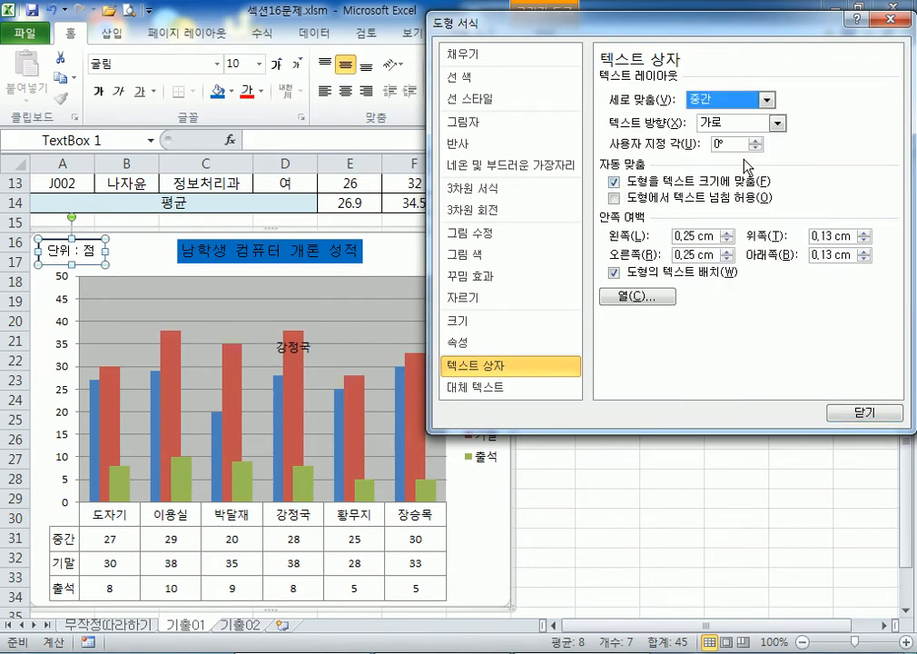
{"action": "left_click", "coordinate": [736, 126]}
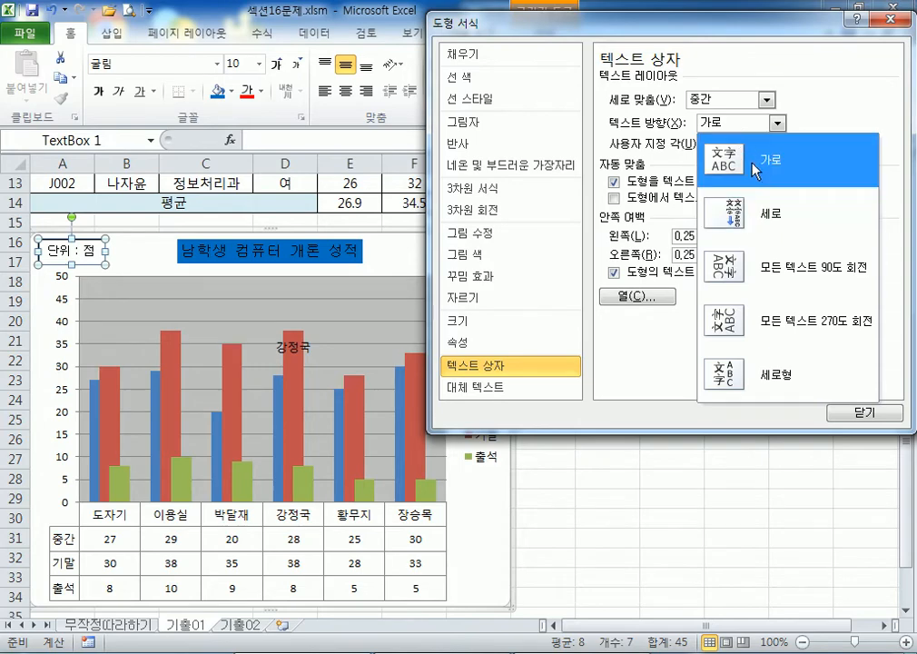
{"action": "left_click", "coordinate": [754, 165]}
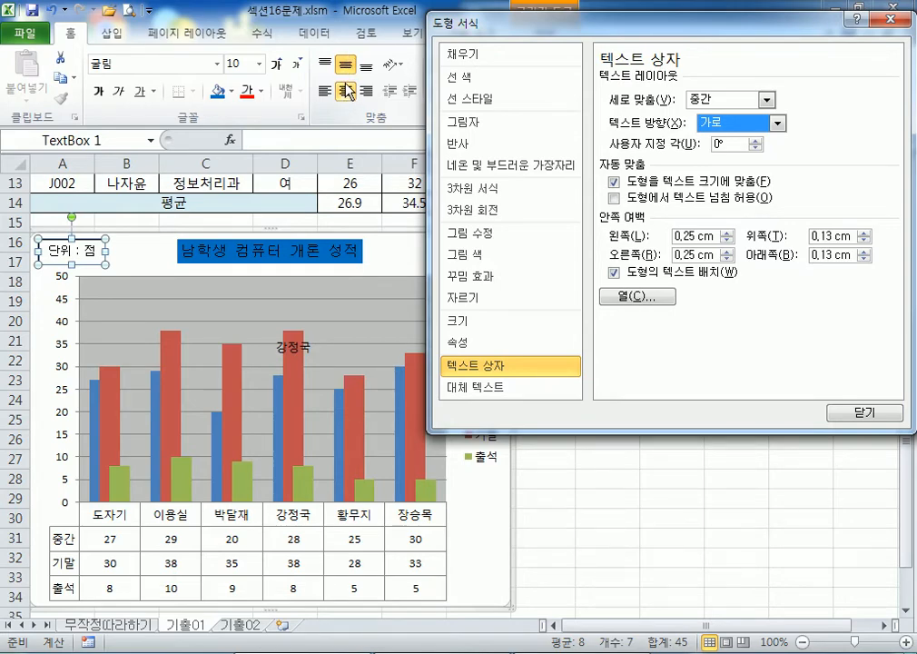
Step: Toggle fitting the shape to its text off and on, and try top-left and middle-center alignment for the "단위 : 점" text box
{"action": "left_click", "coordinate": [627, 185]}
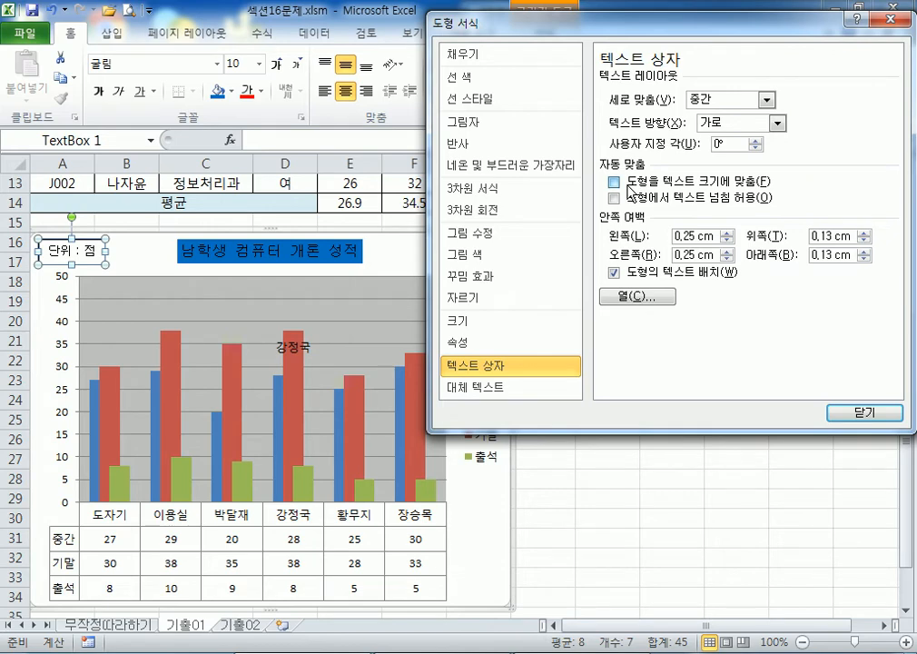
{"action": "left_click", "coordinate": [625, 186]}
{"action": "left_click", "coordinate": [324, 91]}
{"action": "left_click", "coordinate": [324, 64]}
{"action": "left_click", "coordinate": [346, 91]}
{"action": "left_click", "coordinate": [334, 64]}
Step: Set the "단위 : 점" text box's vertical alignment to 위쪽, close the shape formatting, and left-align its text
{"action": "left_click", "coordinate": [731, 107]}
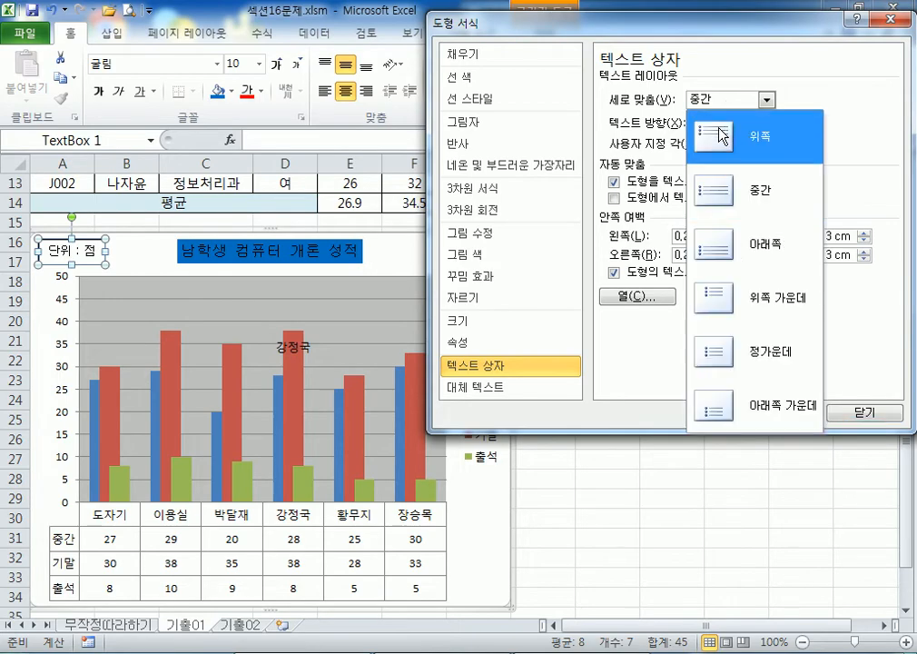
{"action": "left_click", "coordinate": [713, 135]}
{"action": "left_click", "coordinate": [863, 411]}
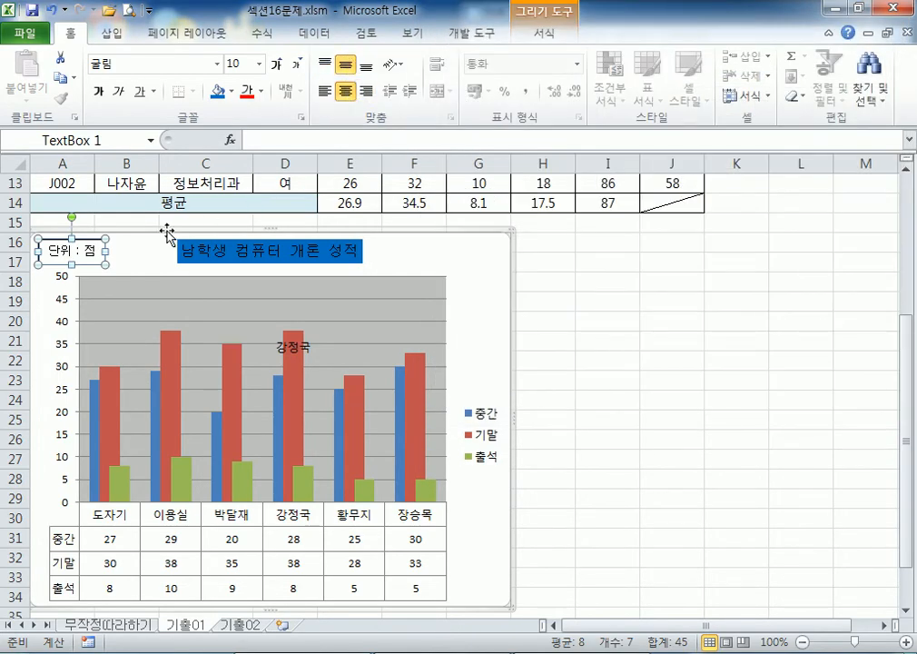
{"action": "left_click", "coordinate": [91, 270]}
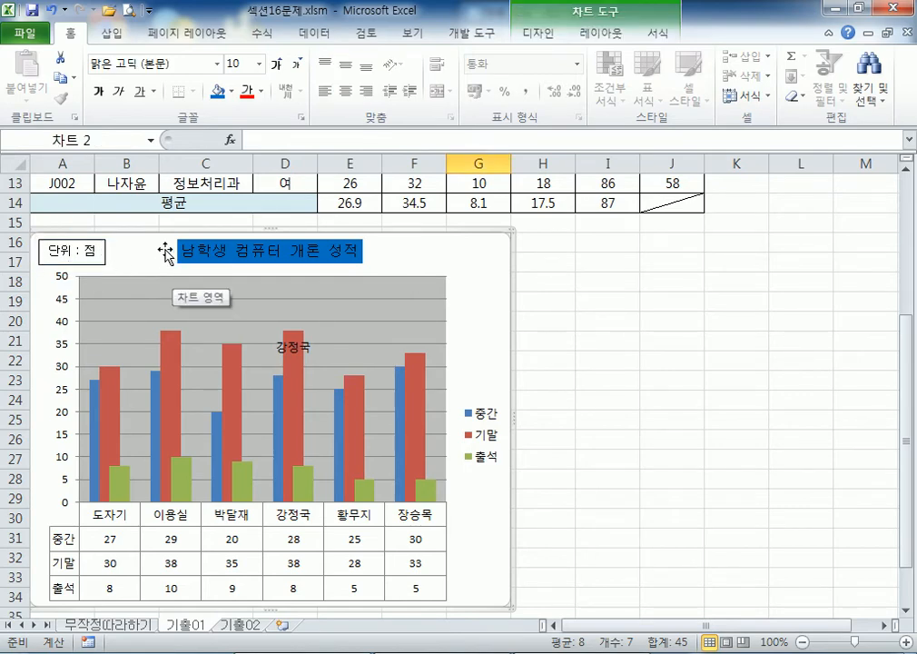
{"action": "left_click", "coordinate": [92, 255]}
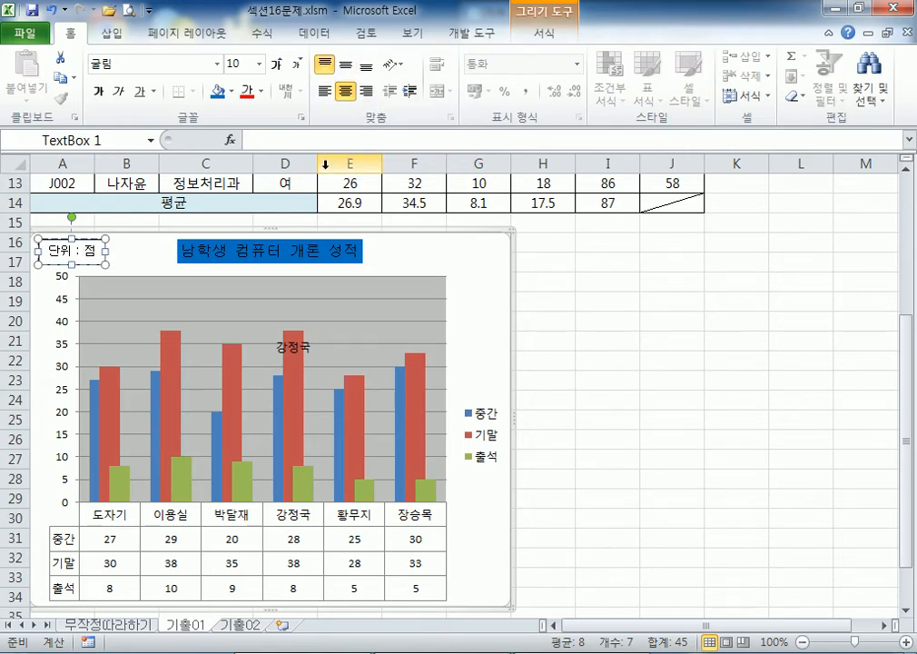
{"action": "left_click", "coordinate": [324, 90]}
Step: Reselect the "단위 : 점" text box and widen it toward the chart title
{"action": "left_click", "coordinate": [145, 267]}
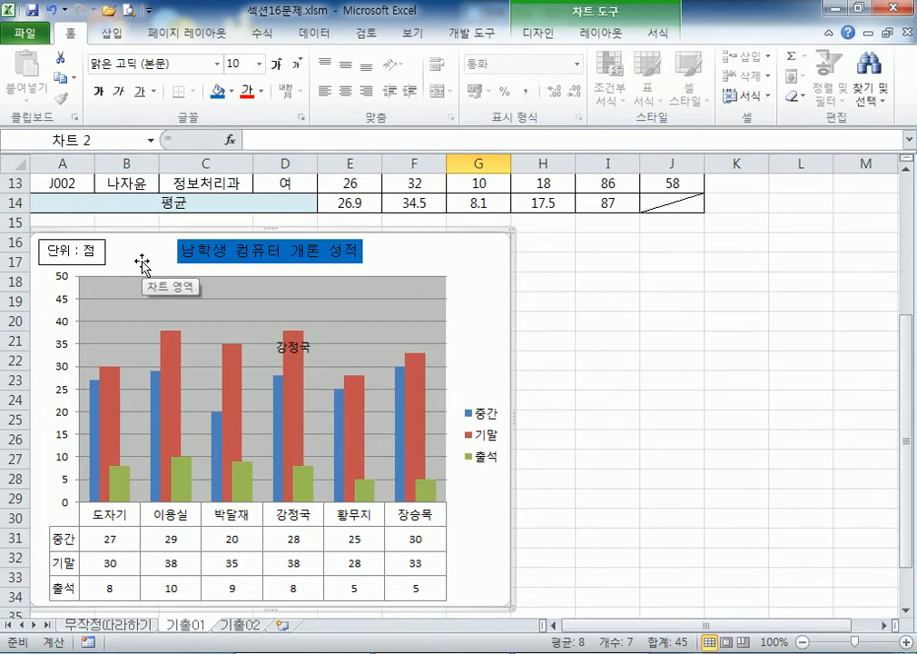
{"action": "left_click", "coordinate": [102, 257]}
{"action": "left_click", "coordinate": [103, 265]}
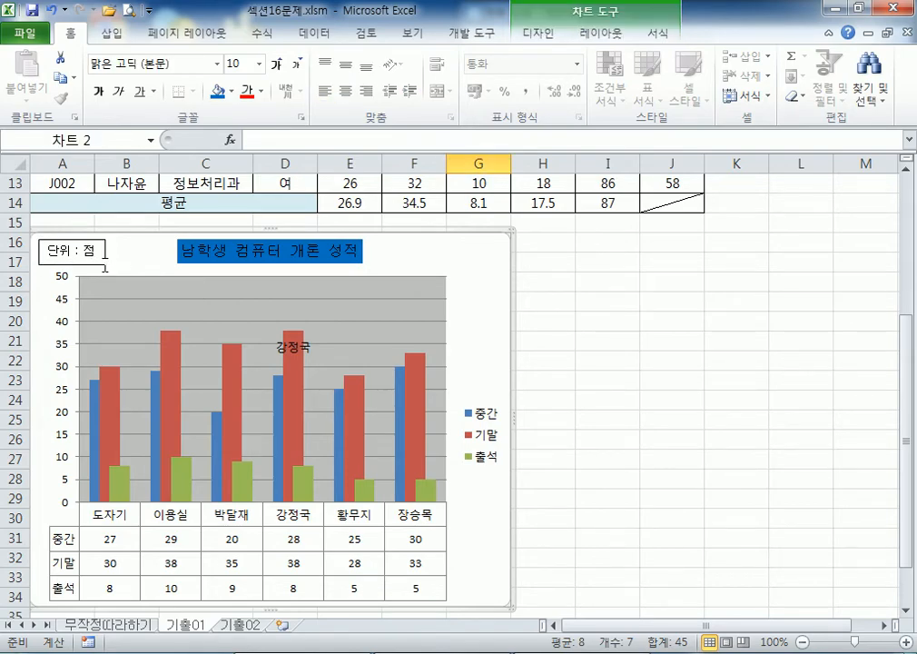
{"action": "left_click", "coordinate": [102, 259]}
{"action": "left_click", "coordinate": [102, 265]}
{"action": "left_click", "coordinate": [105, 261]}
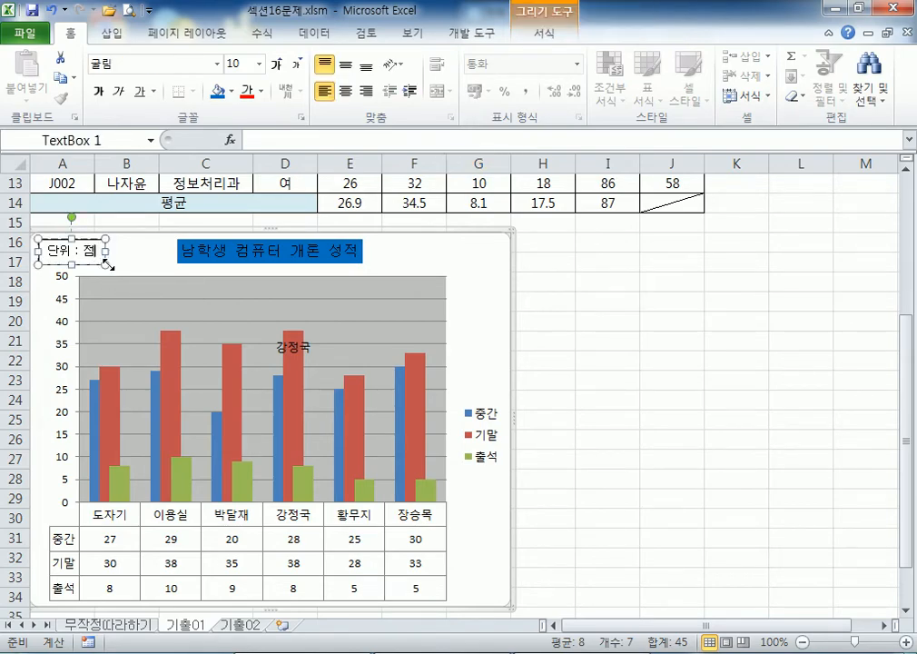
{"action": "left_click_drag", "start_coordinate": [106, 261], "coordinate": [149, 264]}
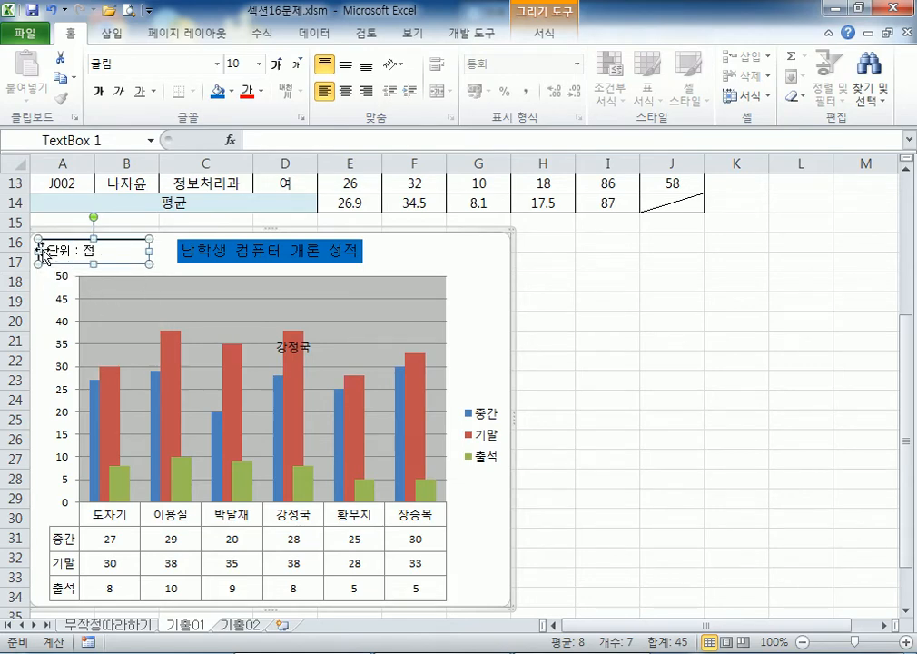
Step: Center the "단위 : 점" text horizontally and vertically, and narrow the text box to fit around it
{"action": "left_click", "coordinate": [346, 91]}
{"action": "left_click", "coordinate": [346, 66]}
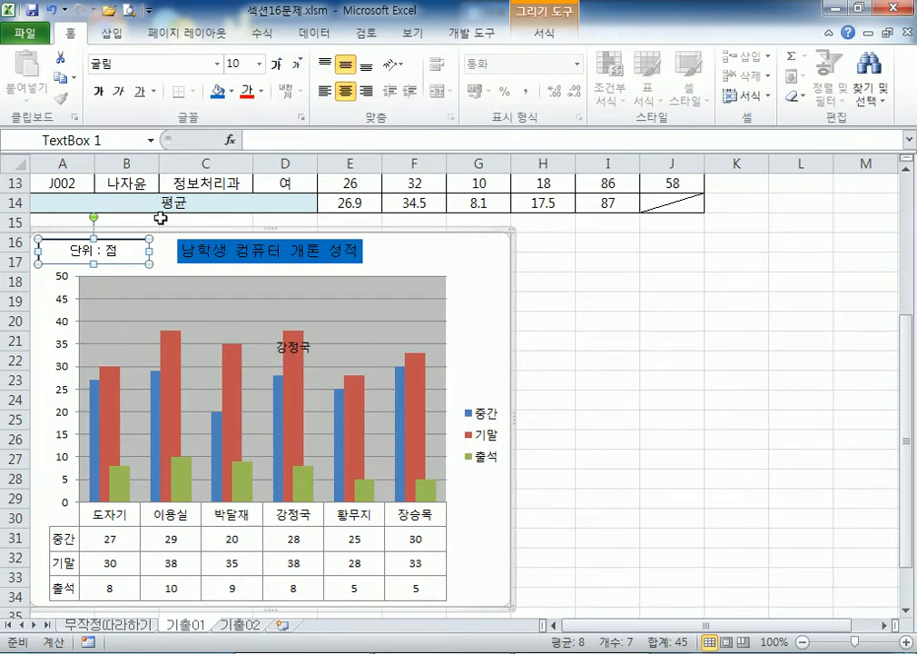
{"action": "left_click_drag", "start_coordinate": [145, 250], "coordinate": [109, 250]}
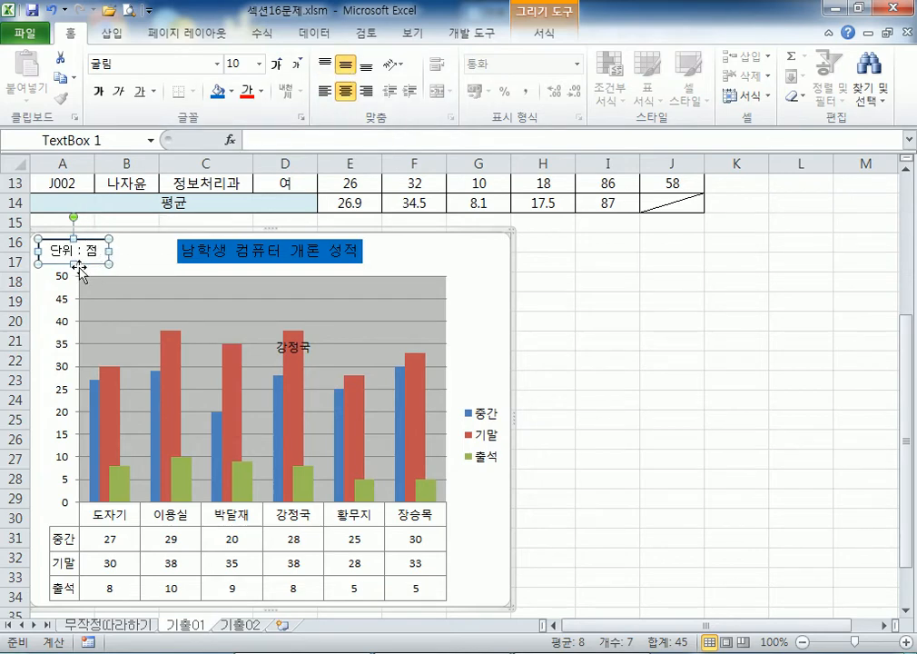
{"action": "left_click", "coordinate": [138, 254]}
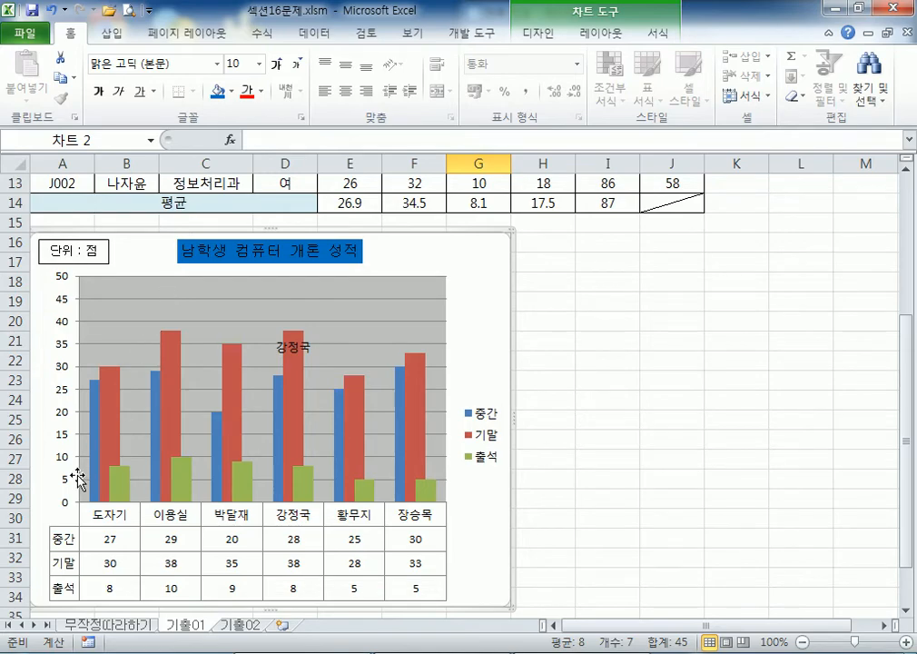
Step: Check the data source settings of the column chart on sheet 기출02
{"action": "left_click", "coordinate": [240, 625]}
{"action": "scroll", "coordinate": [436, 422], "scroll_direction": "down", "scroll_amount": 6}
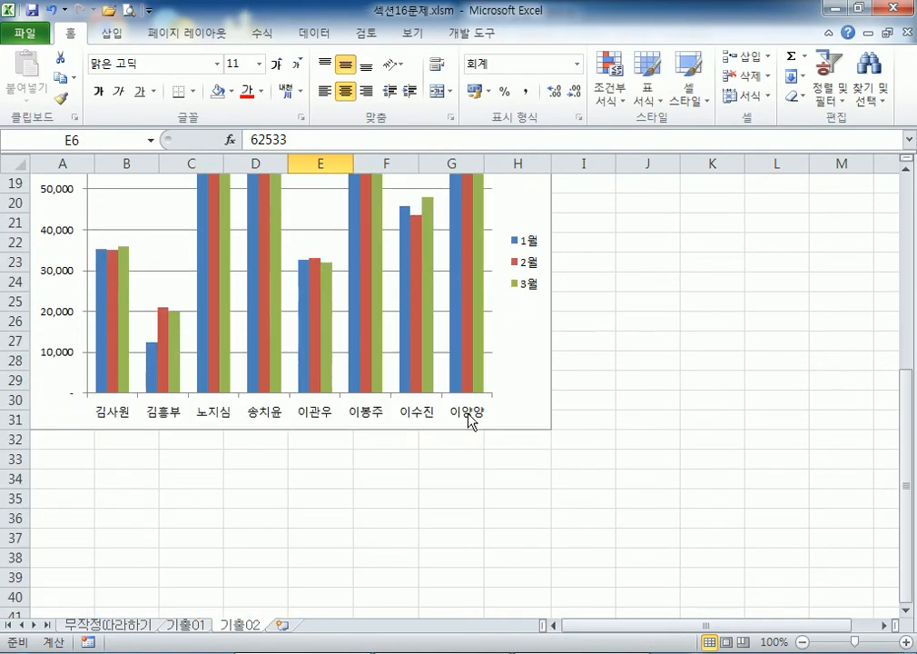
{"action": "left_click", "coordinate": [536, 375]}
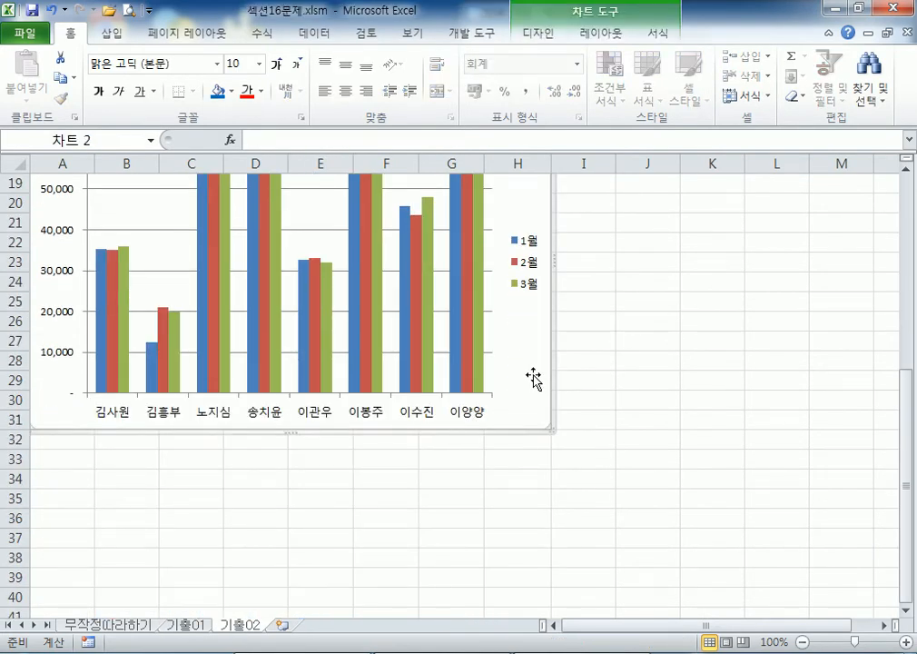
{"action": "scroll", "coordinate": [530, 368], "scroll_direction": "up", "scroll_amount": 6}
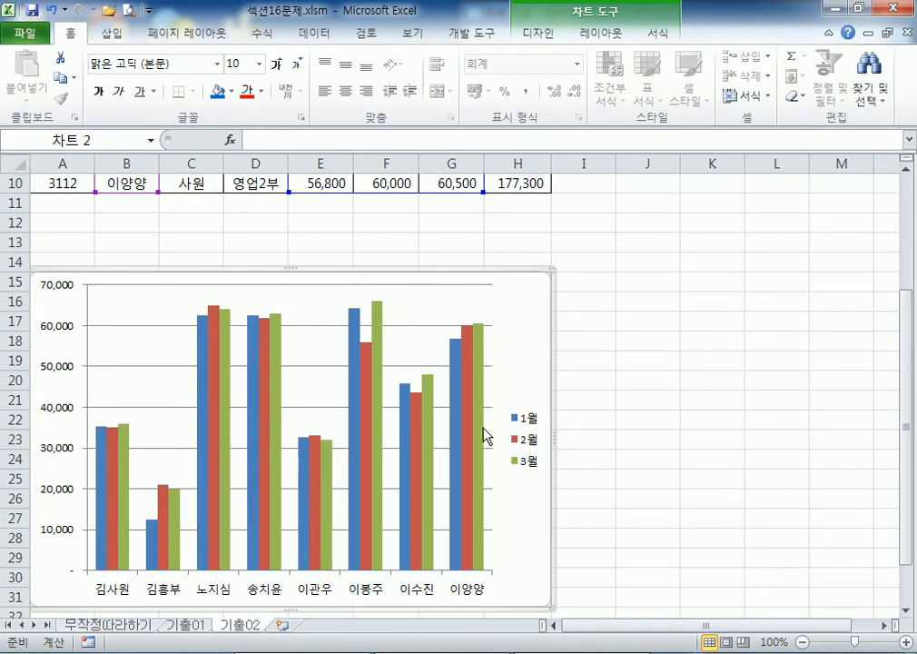
{"action": "scroll", "coordinate": [363, 403], "scroll_direction": "down", "scroll_amount": 3}
{"action": "left_click", "coordinate": [538, 36]}
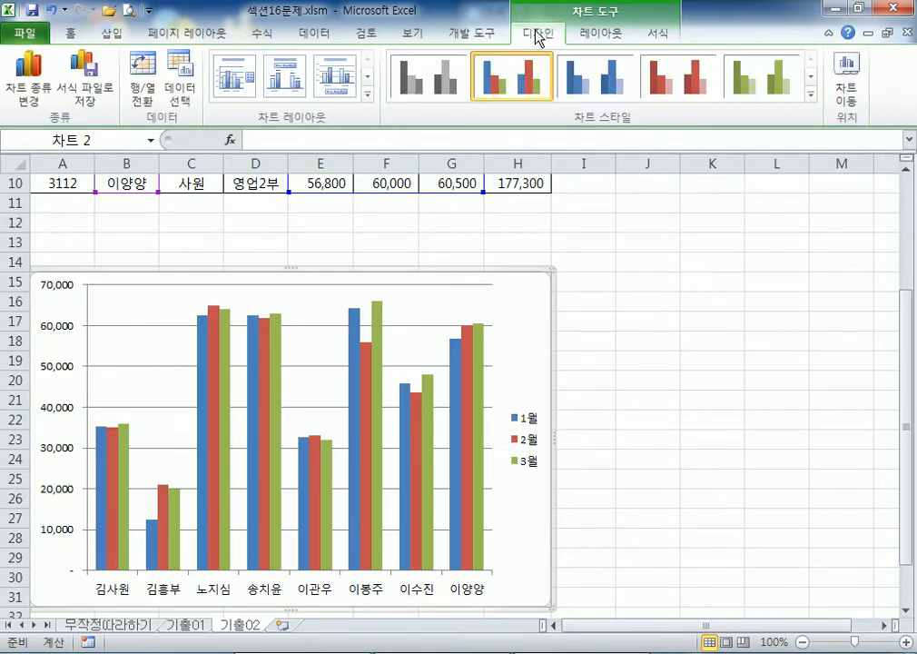
{"action": "left_click", "coordinate": [191, 75]}
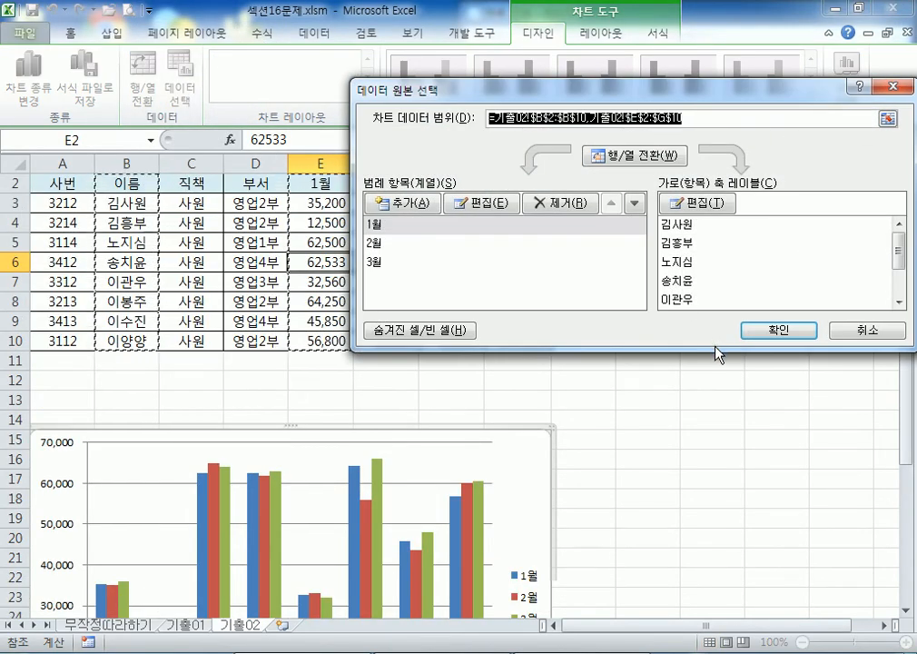
{"action": "left_click", "coordinate": [867, 332]}
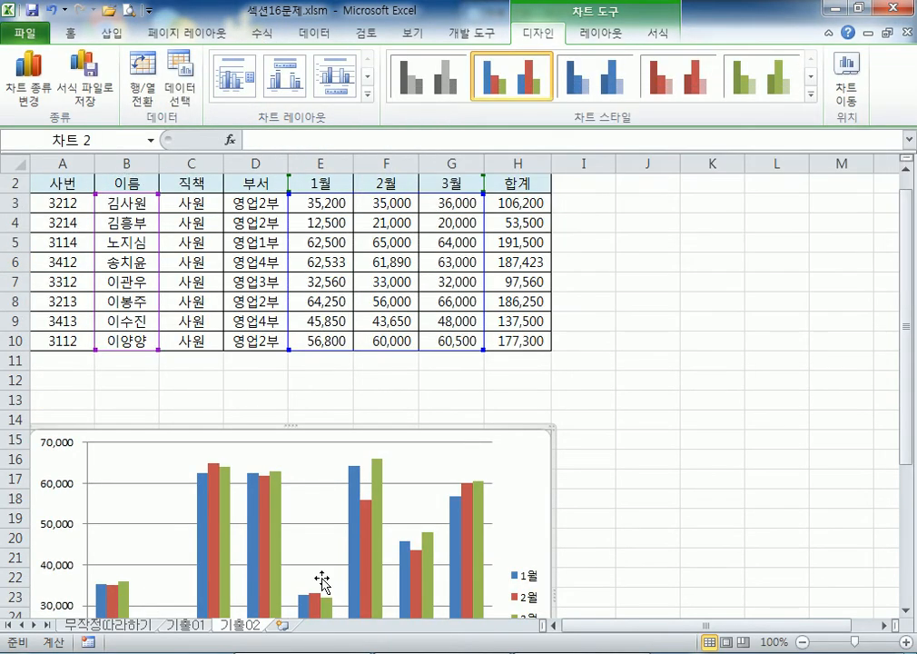
Step: Try removing the 출석 series from the source data of the chart on sheet 기출01
{"action": "left_click", "coordinate": [182, 628]}
{"action": "scroll", "coordinate": [459, 397], "scroll_direction": "down", "scroll_amount": 2}
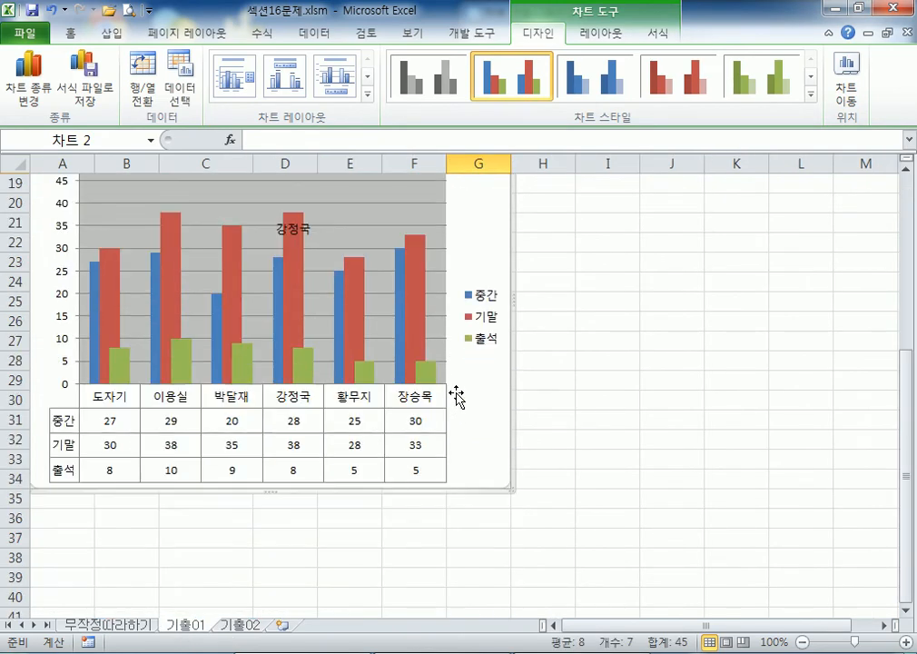
{"action": "scroll", "coordinate": [364, 315], "scroll_direction": "up", "scroll_amount": 2}
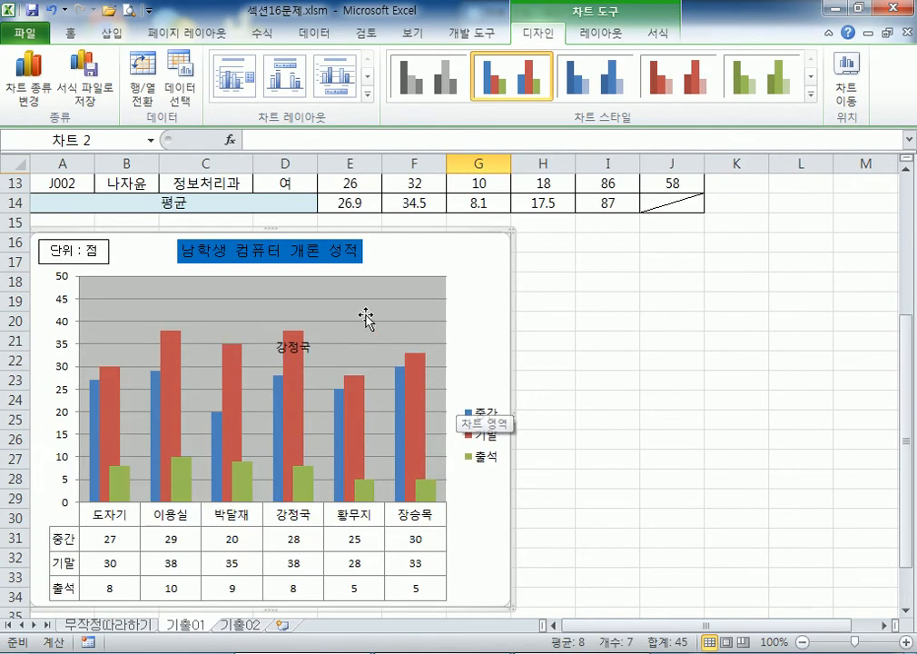
{"action": "left_click", "coordinate": [188, 100]}
{"action": "left_click", "coordinate": [374, 263]}
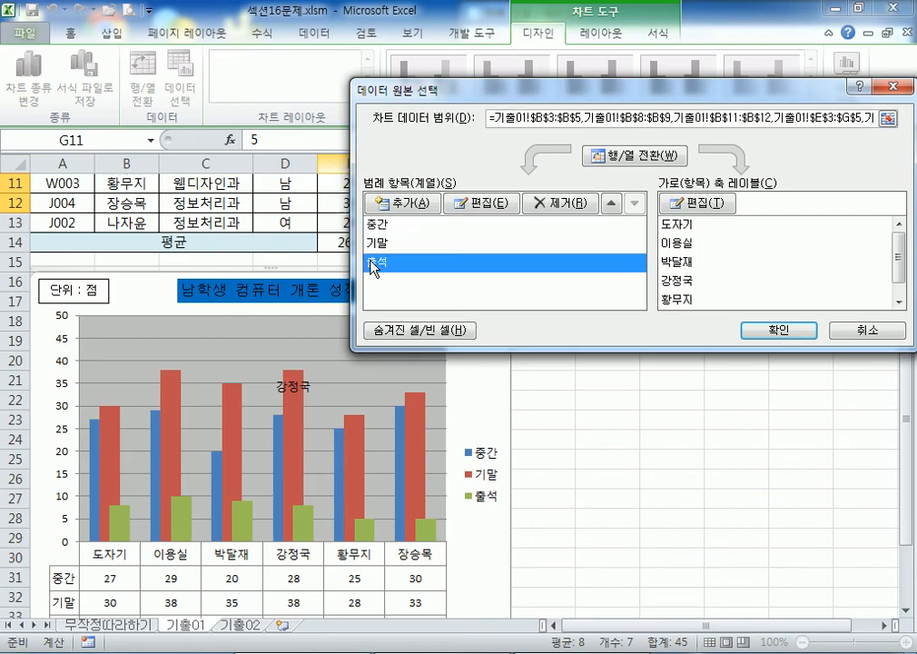
{"action": "left_click", "coordinate": [559, 206]}
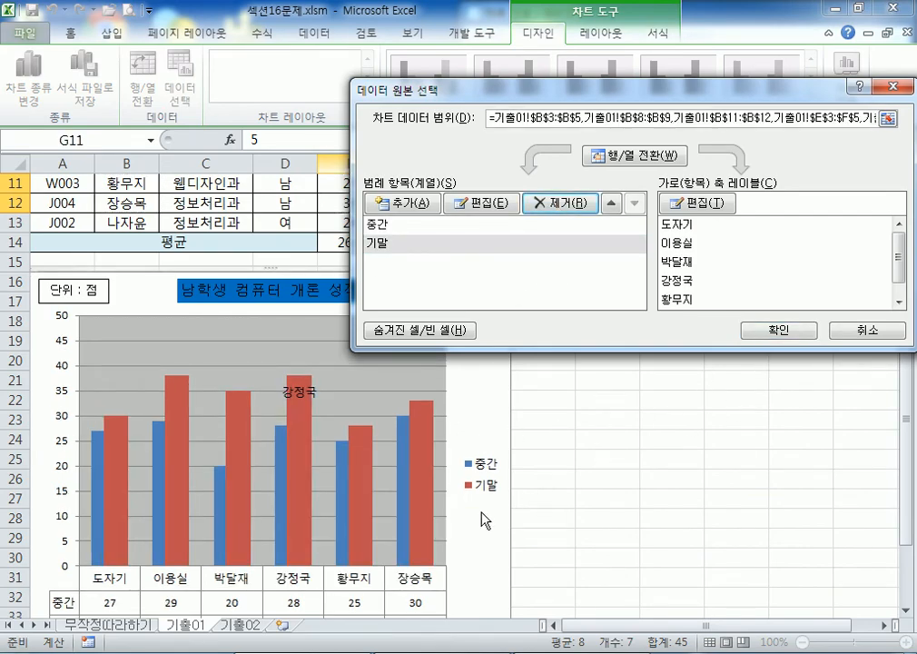
{"action": "left_click", "coordinate": [865, 330]}
Step: Switch rows and columns in the source data of the chart on sheet 기출02
{"action": "left_click", "coordinate": [236, 625]}
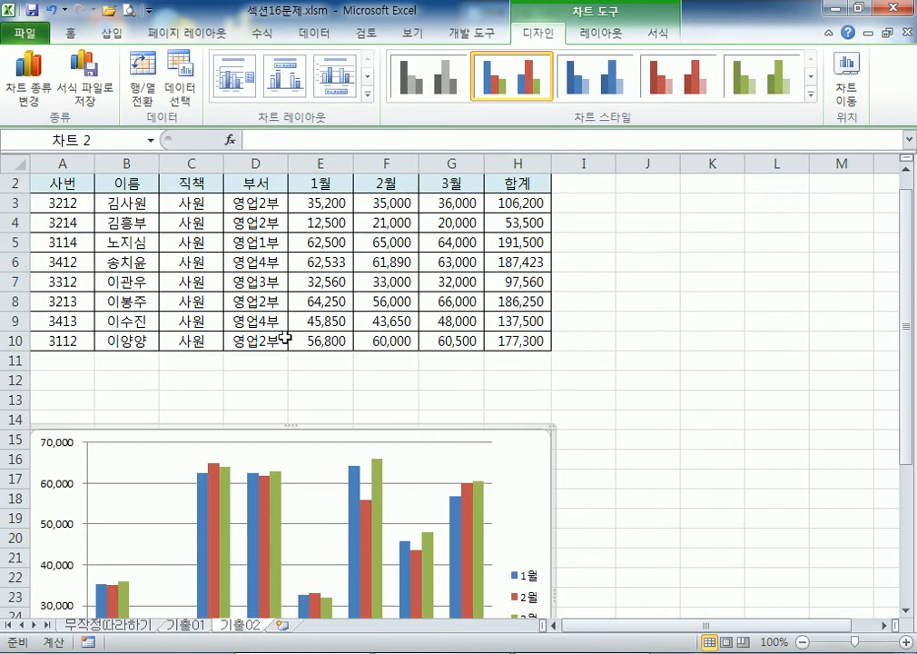
{"action": "left_click", "coordinate": [185, 96]}
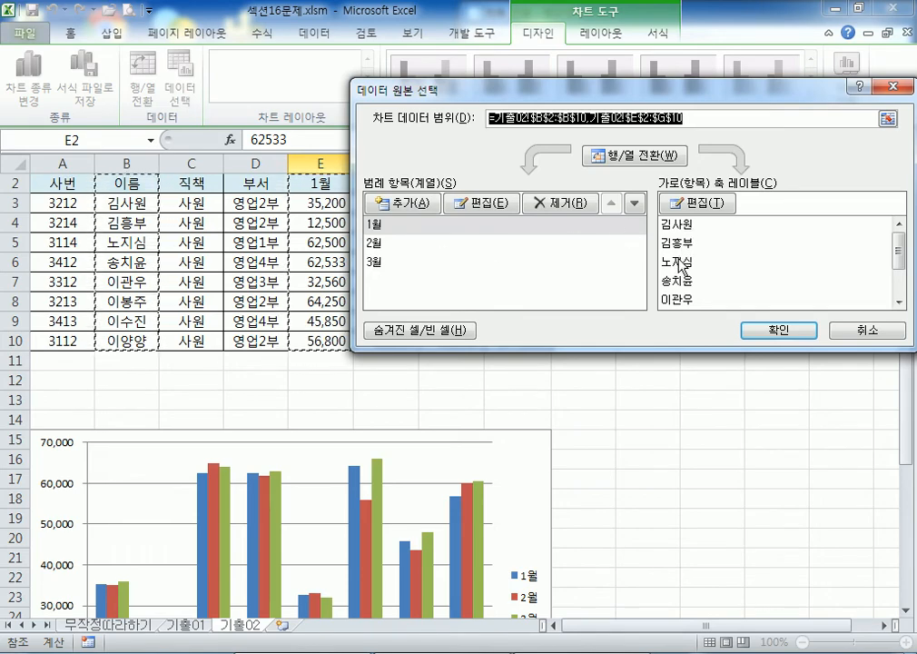
{"action": "left_click", "coordinate": [627, 162]}
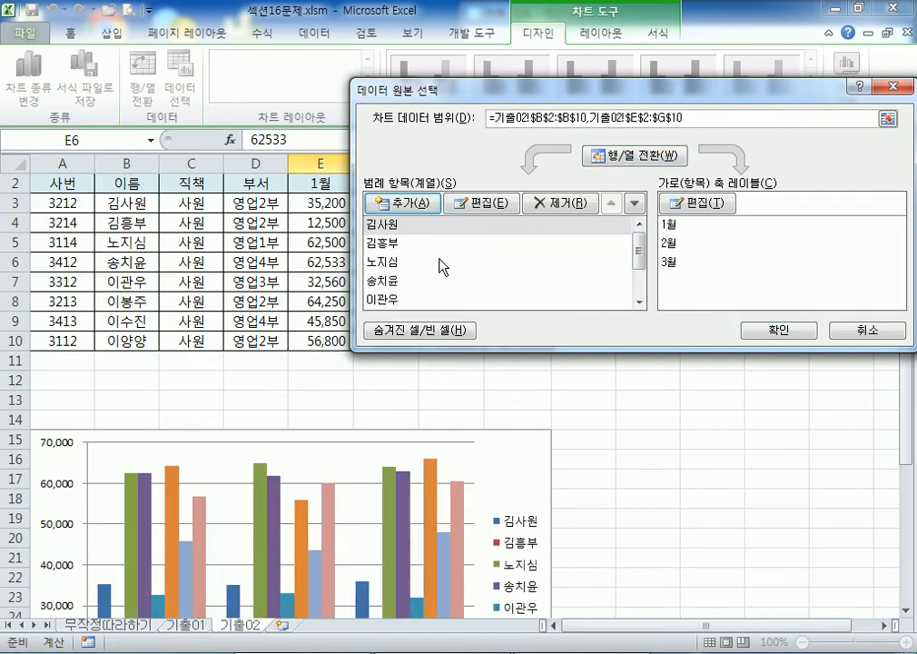
Step: Remove the series of the four employees outside 영업2부 (sheet rows 5, 6, 7 and 9) from the 기출02 chart's source data
{"action": "left_click", "coordinate": [393, 228]}
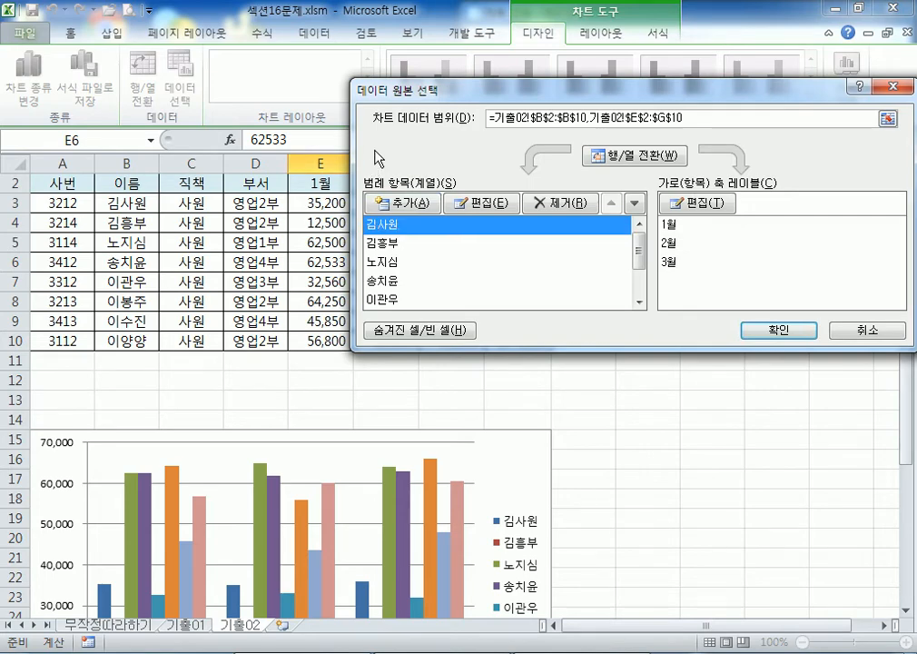
{"action": "left_click_drag", "start_coordinate": [418, 106], "coordinate": [478, 95]}
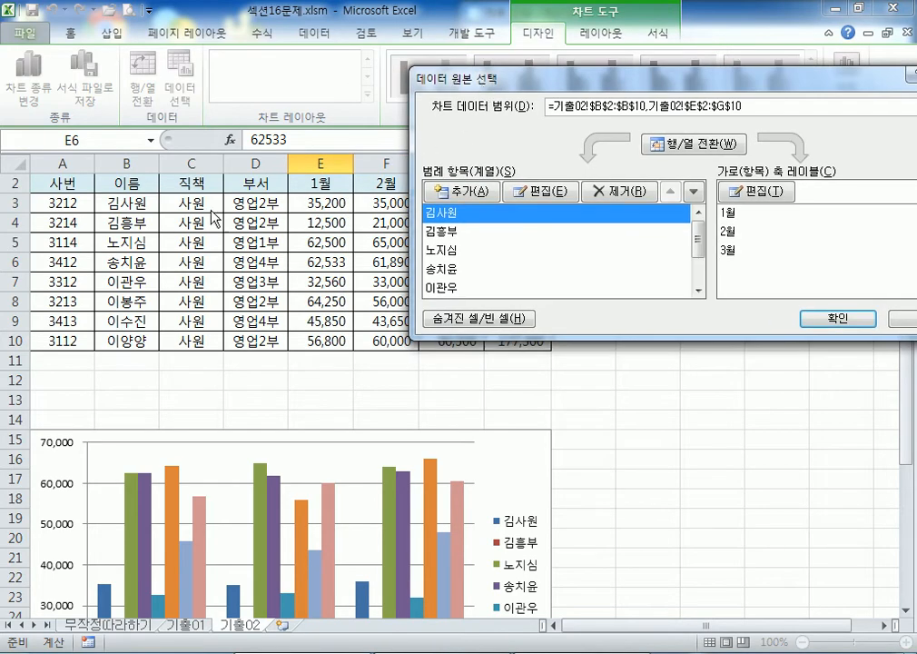
{"action": "left_click", "coordinate": [445, 255]}
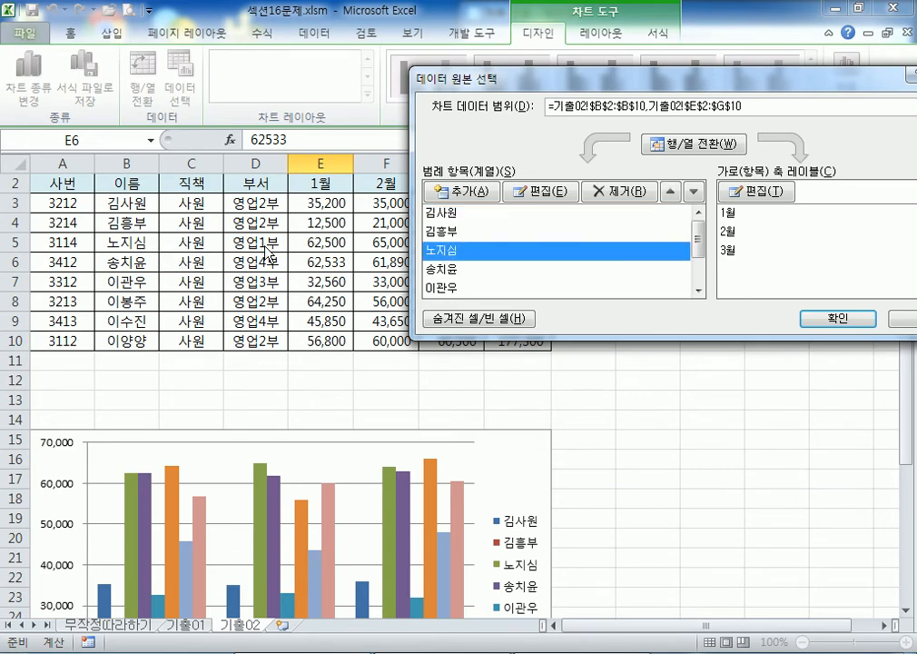
{"action": "left_click", "coordinate": [618, 190]}
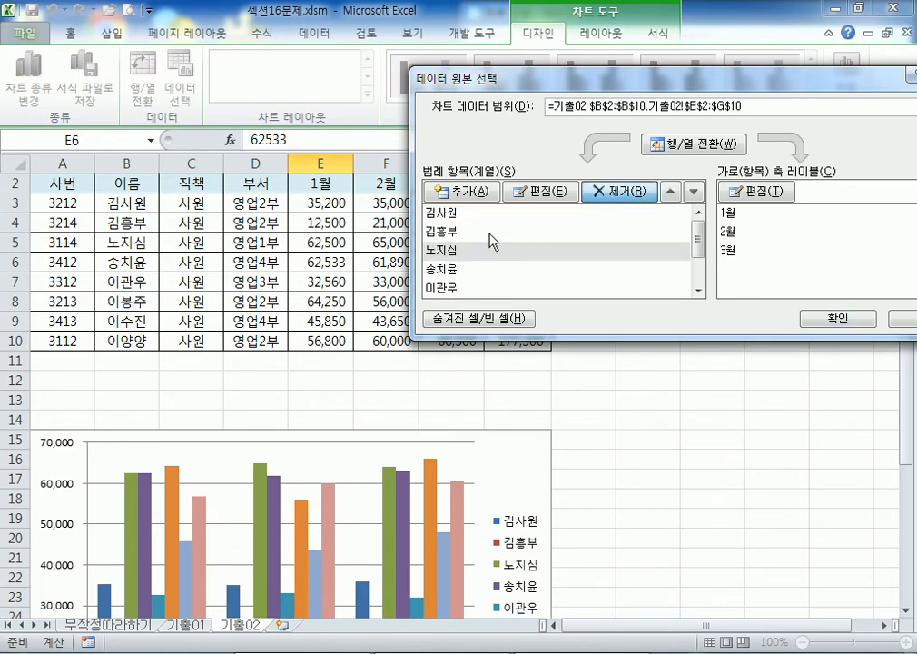
{"action": "left_click", "coordinate": [444, 257]}
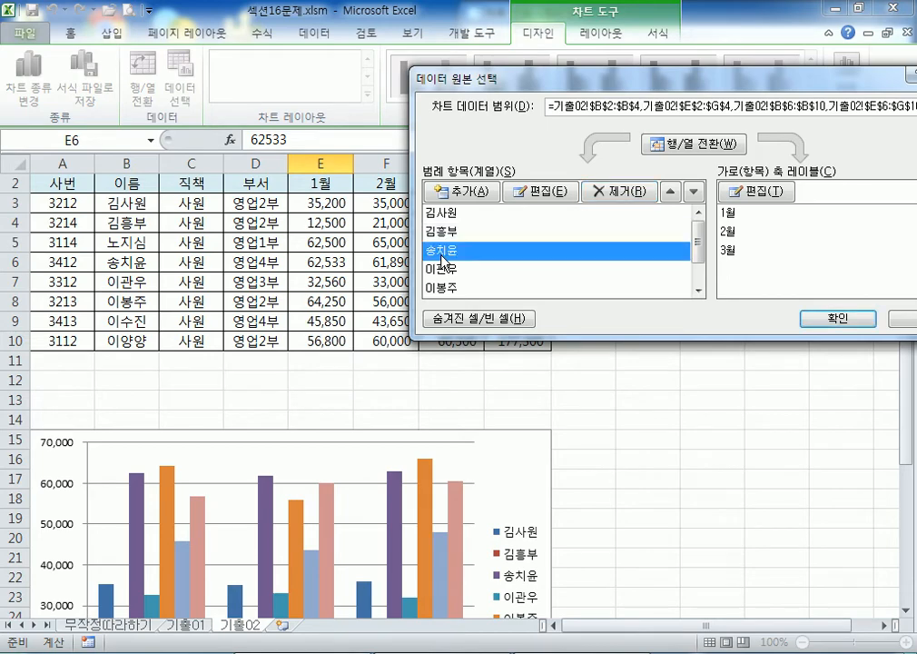
{"action": "left_click", "coordinate": [636, 191]}
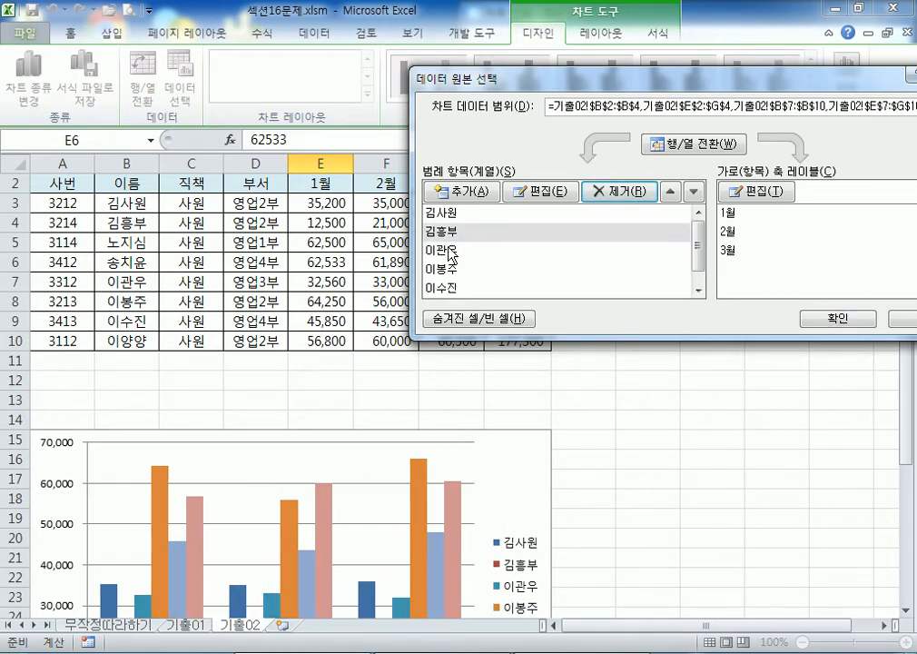
{"action": "left_click", "coordinate": [451, 255]}
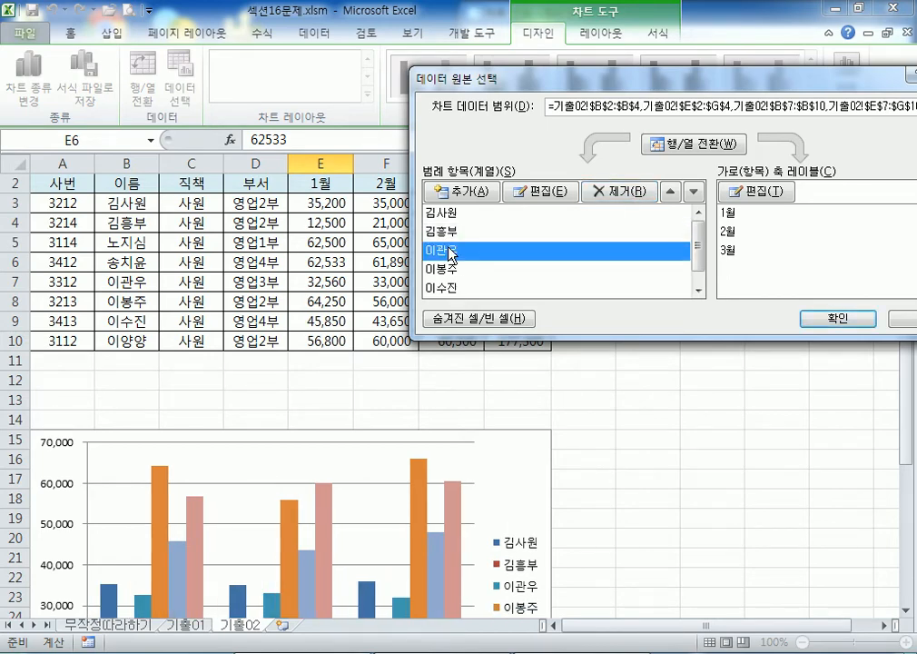
{"action": "left_click", "coordinate": [613, 200]}
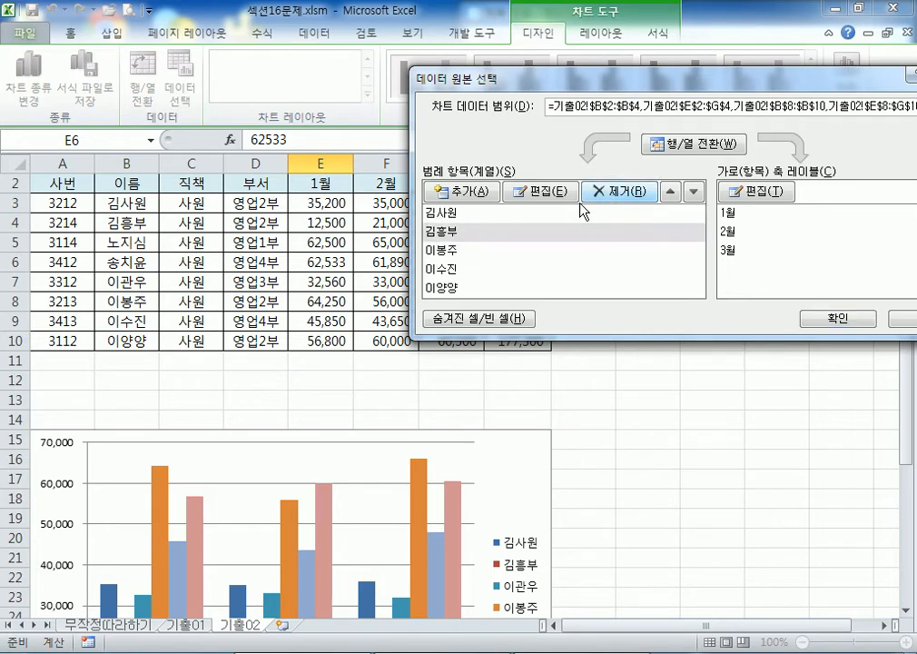
{"action": "left_click", "coordinate": [457, 260]}
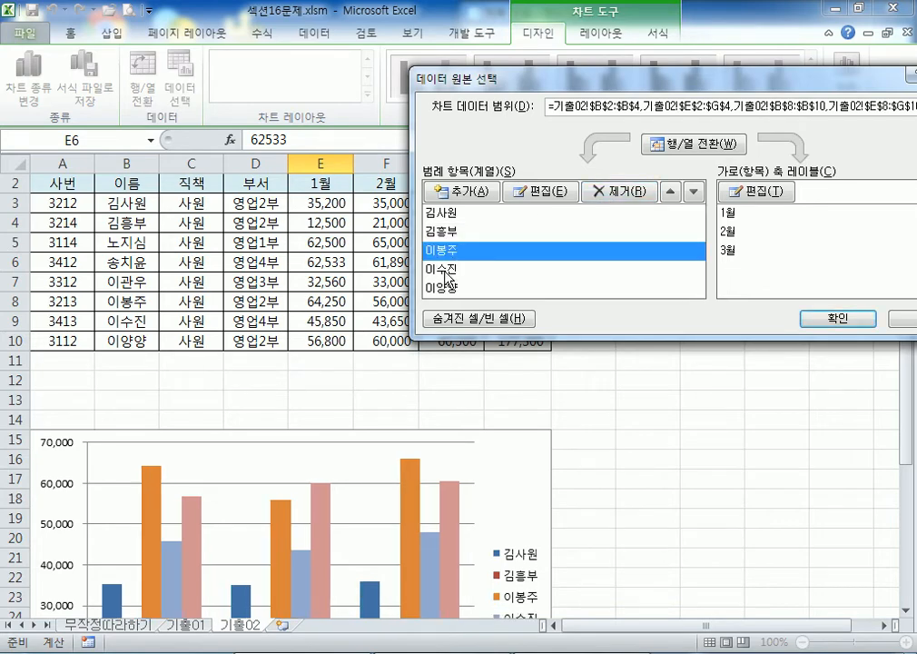
{"action": "left_click", "coordinate": [448, 272]}
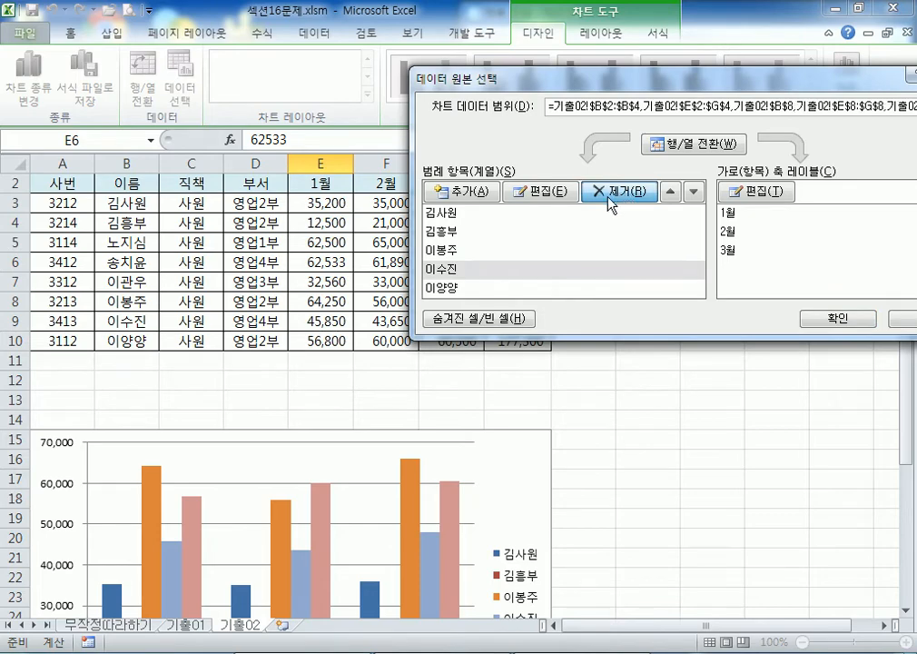
{"action": "left_click", "coordinate": [619, 192]}
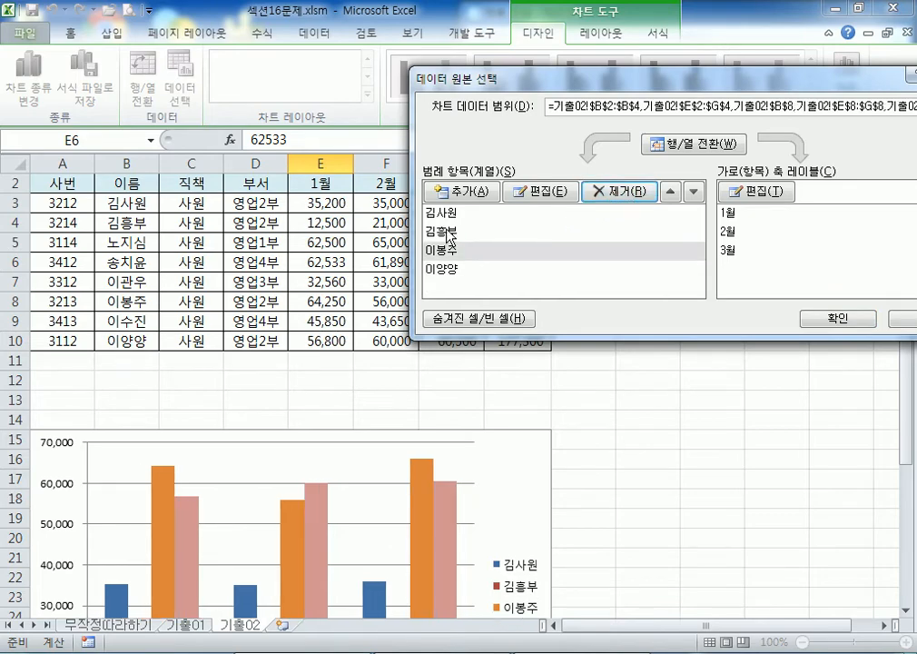
Step: Review the remaining 영업2부 series, switch the chart's rows and columns back so the months form the series, and apply the source data
{"action": "left_click", "coordinate": [468, 217]}
{"action": "left_click", "coordinate": [450, 235]}
{"action": "left_click", "coordinate": [442, 252]}
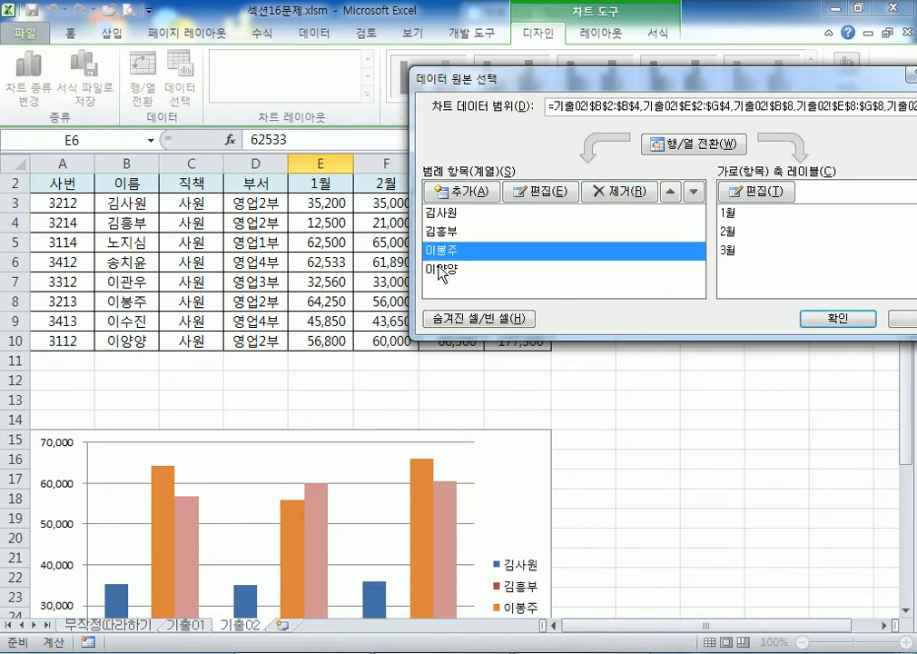
{"action": "left_click", "coordinate": [442, 271]}
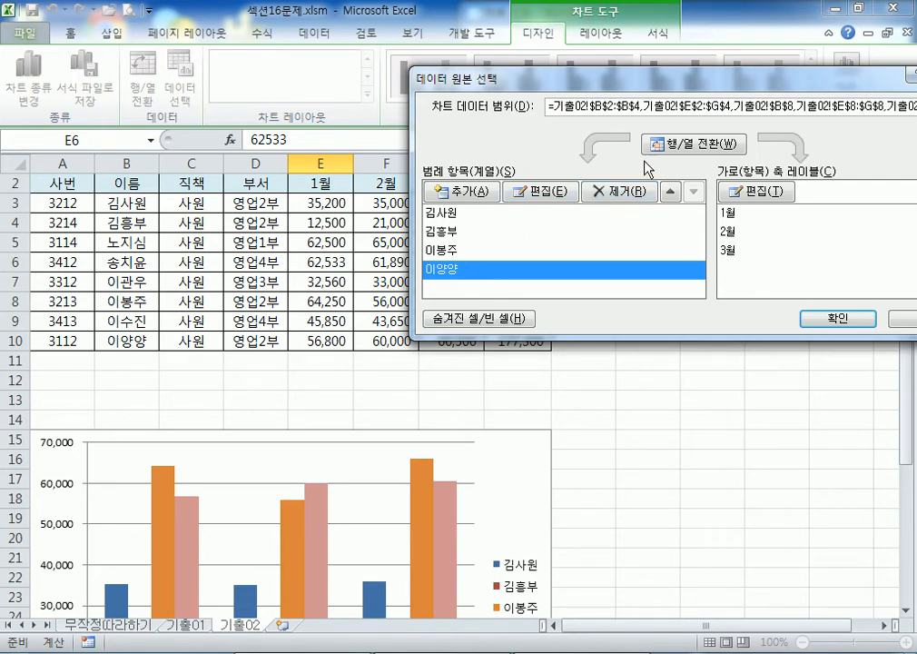
{"action": "left_click", "coordinate": [695, 146]}
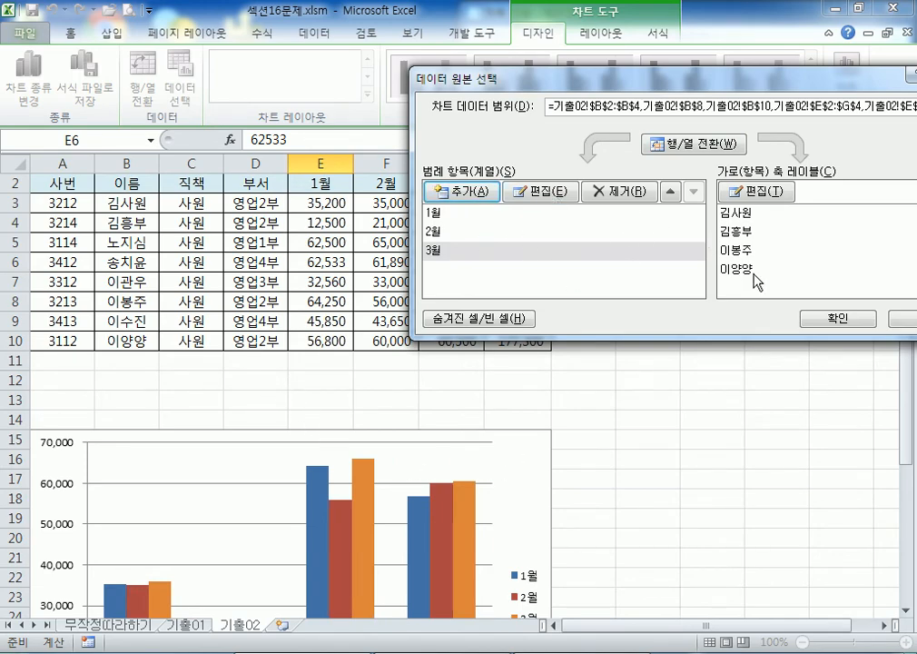
{"action": "left_click", "coordinate": [825, 320]}
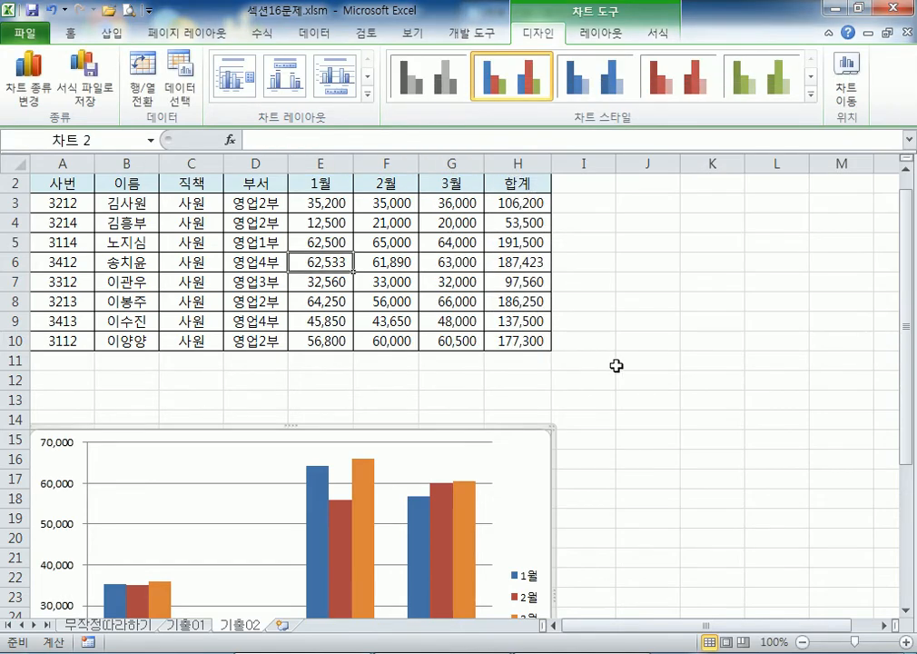
Step: Give only the third employee's 1월 column in the chart a solid fill in standard blue
{"action": "scroll", "coordinate": [606, 372], "scroll_direction": "down", "scroll_amount": 4}
{"action": "scroll", "coordinate": [607, 372], "scroll_direction": "down", "scroll_amount": 2}
{"action": "scroll", "coordinate": [606, 371], "scroll_direction": "up", "scroll_amount": 4}
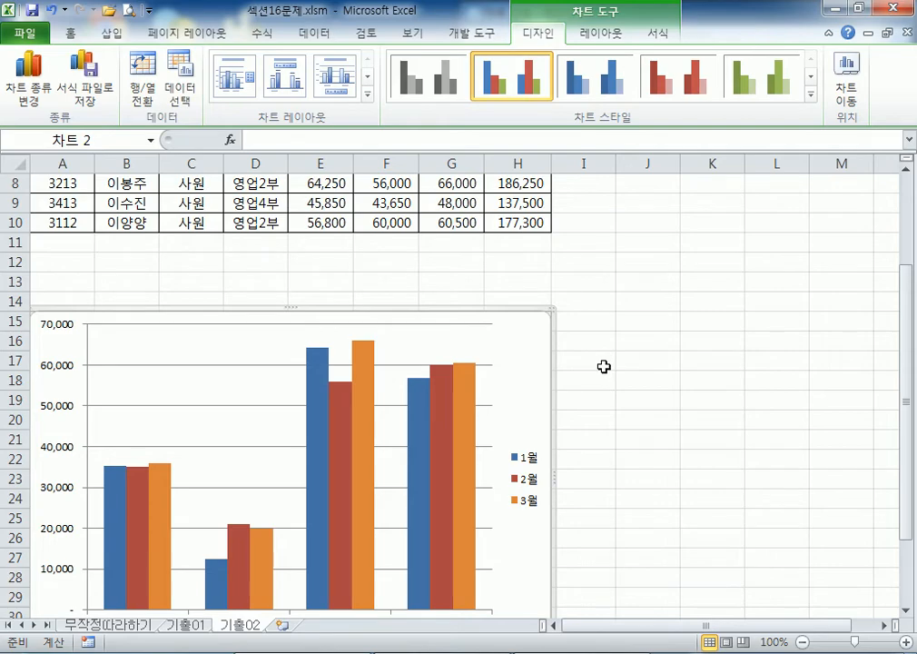
{"action": "scroll", "coordinate": [524, 364], "scroll_direction": "down", "scroll_amount": 3}
{"action": "scroll", "coordinate": [519, 364], "scroll_direction": "up", "scroll_amount": 1}
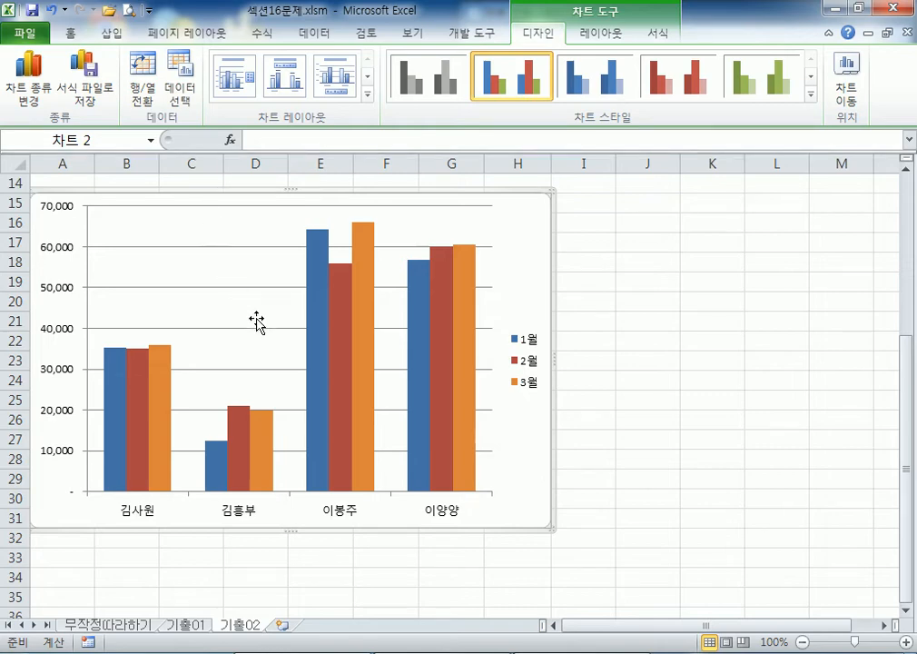
{"action": "left_click", "coordinate": [318, 310]}
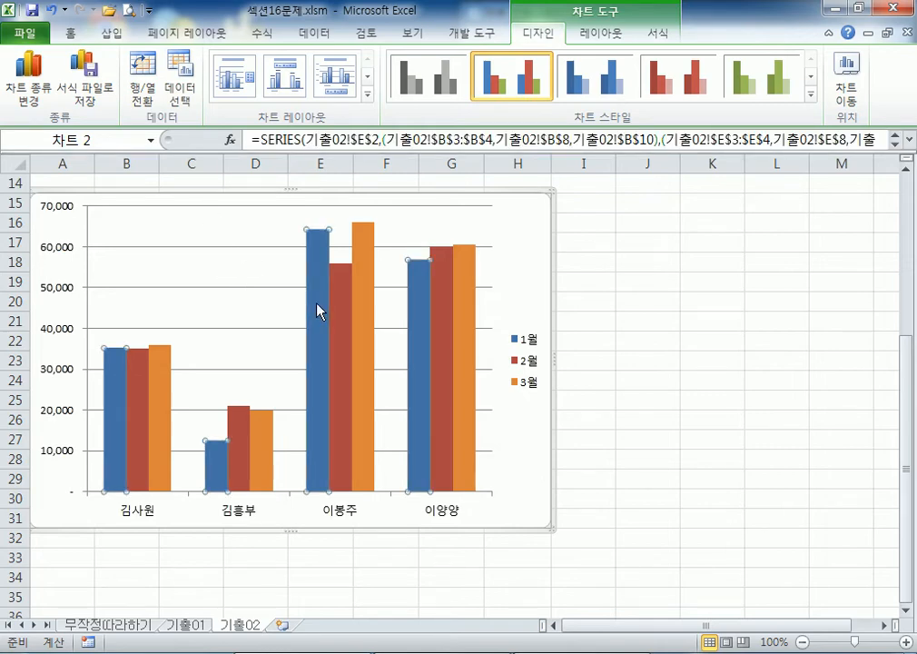
{"action": "double_click", "coordinate": [317, 311]}
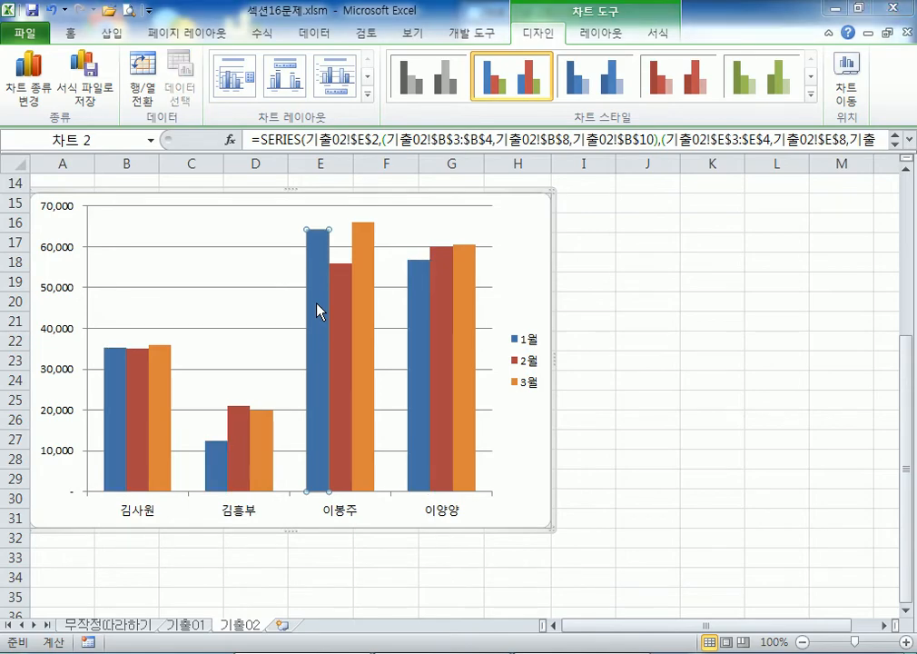
{"action": "left_click", "coordinate": [472, 63]}
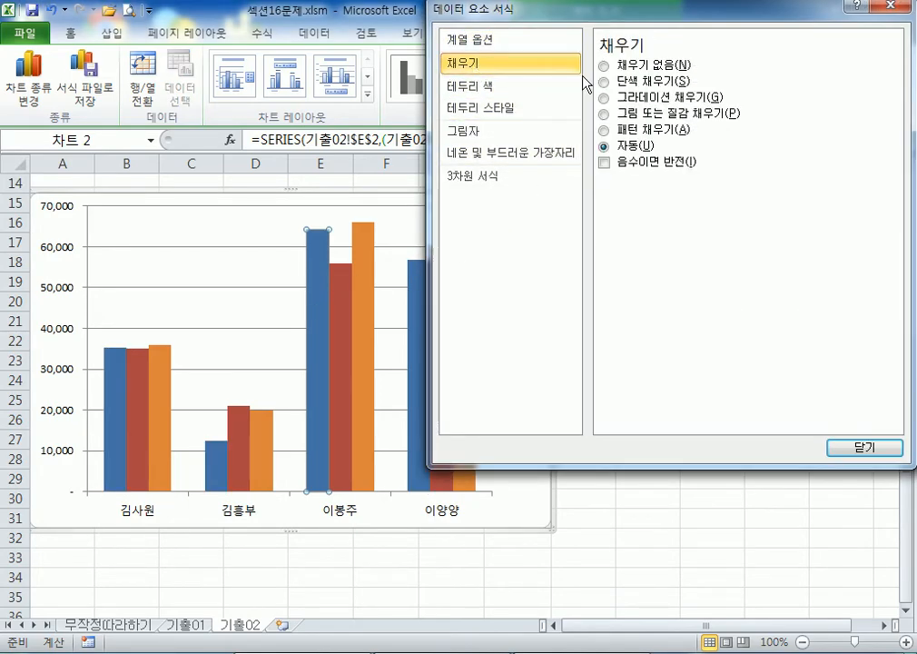
{"action": "left_click", "coordinate": [641, 82]}
{"action": "left_click", "coordinate": [696, 200]}
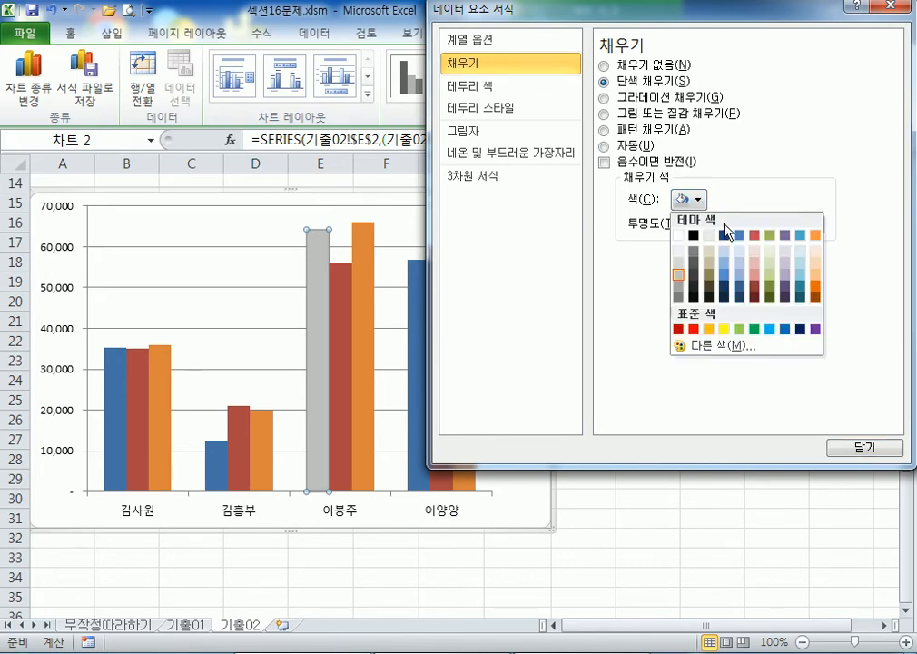
{"action": "left_click", "coordinate": [786, 331]}
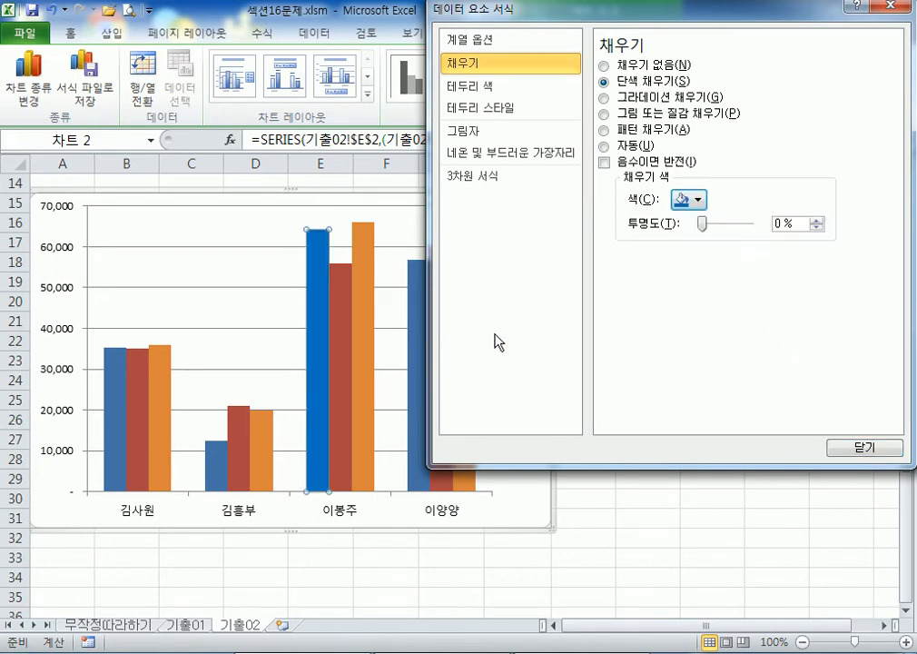
Step: Give the chart's entire 2월 series a solid fill in standard red
{"action": "left_click", "coordinate": [348, 312]}
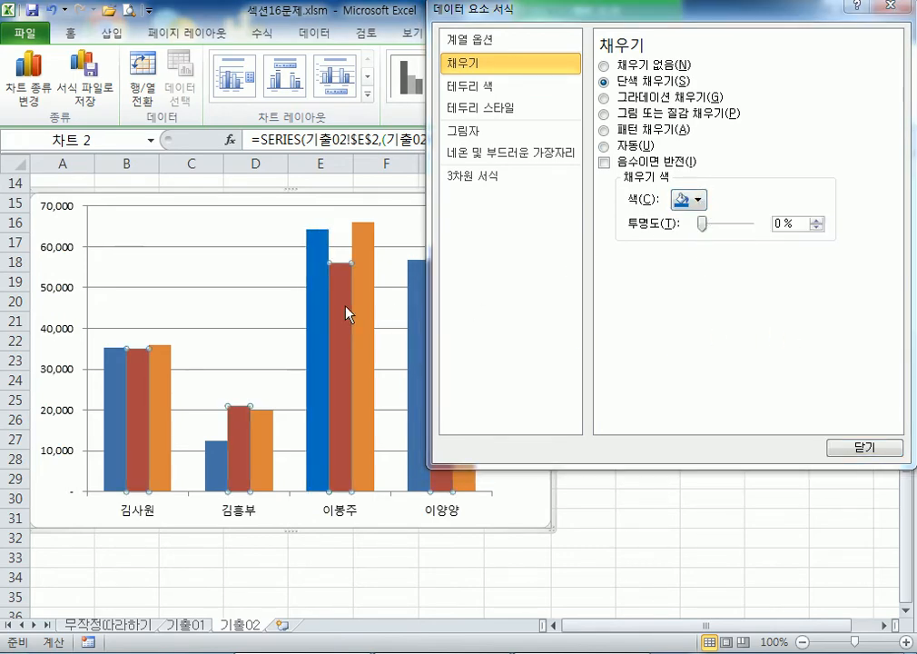
{"action": "left_click", "coordinate": [460, 64]}
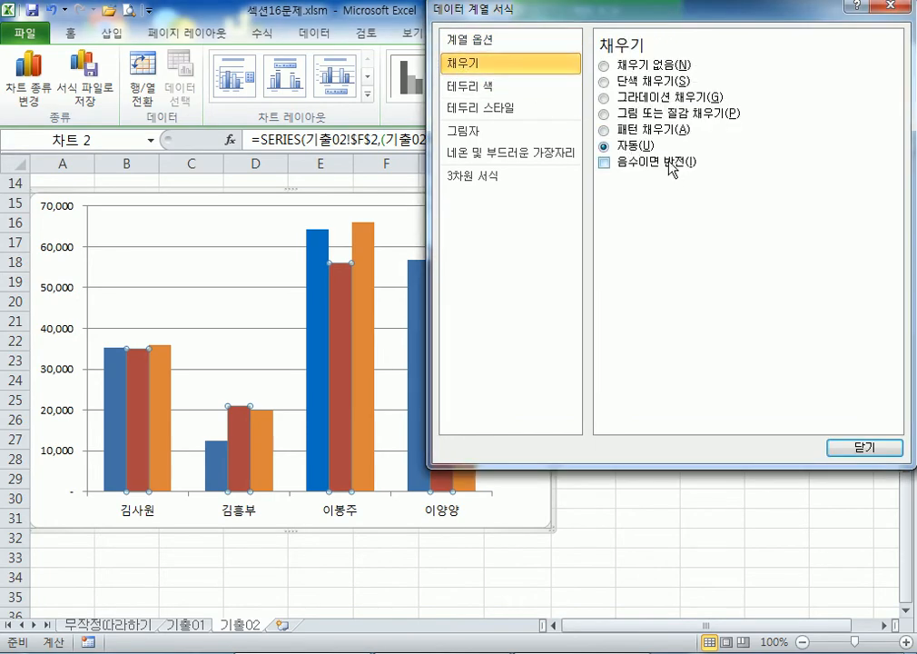
{"action": "left_click", "coordinate": [633, 82]}
{"action": "left_click", "coordinate": [690, 200]}
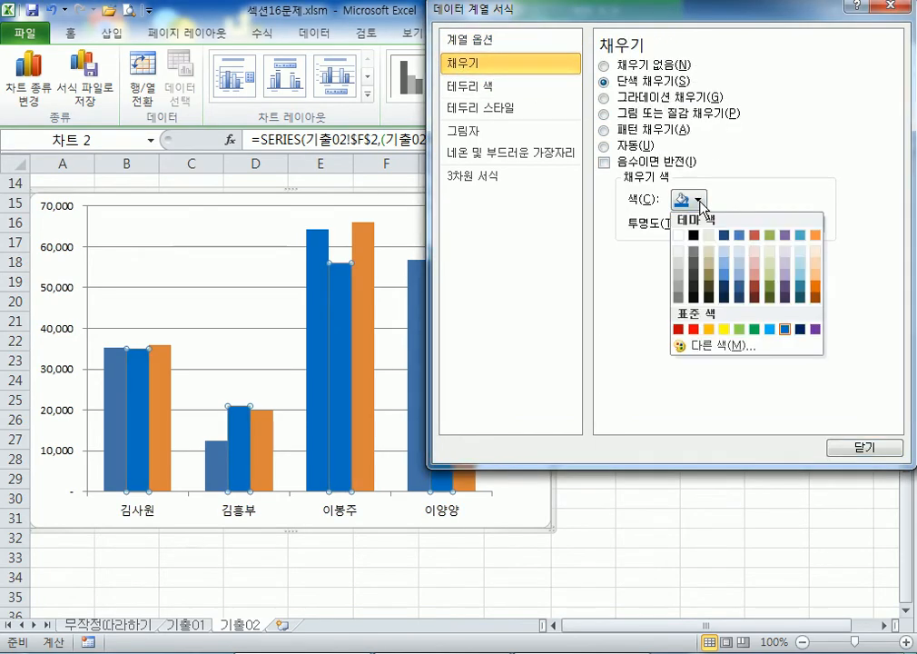
{"action": "left_click", "coordinate": [693, 328]}
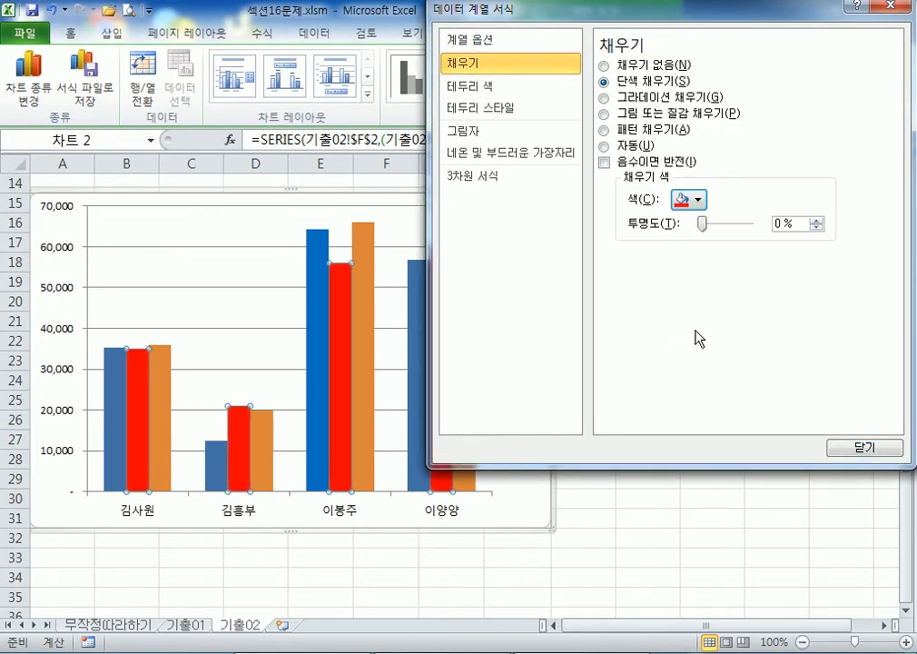
{"action": "left_click", "coordinate": [865, 448]}
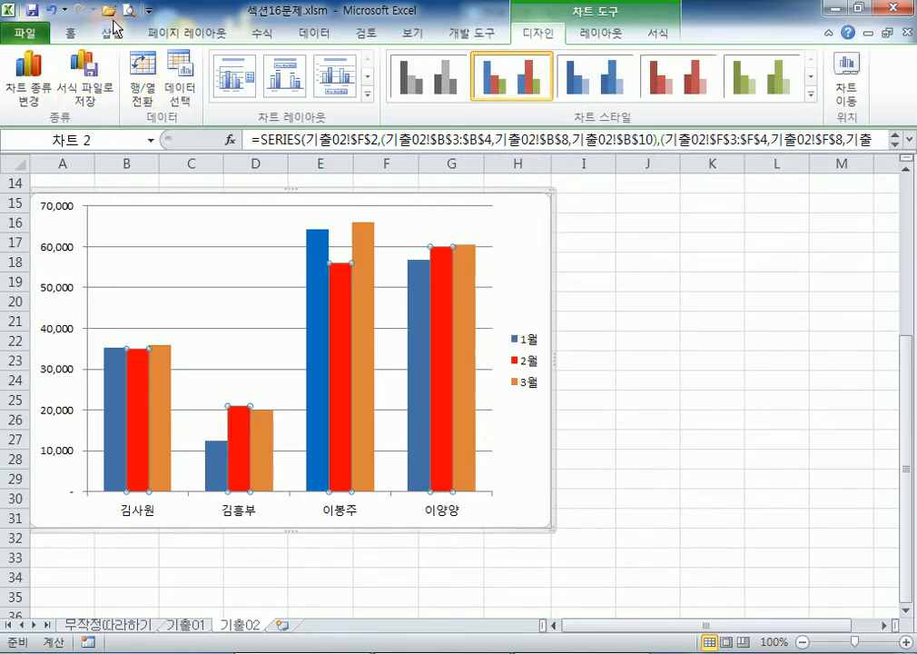
Step: Undo the column fill changes and the source data changes made to the chart on sheet 기출02
{"action": "left_click", "coordinate": [52, 12]}
{"action": "left_click", "coordinate": [52, 11]}
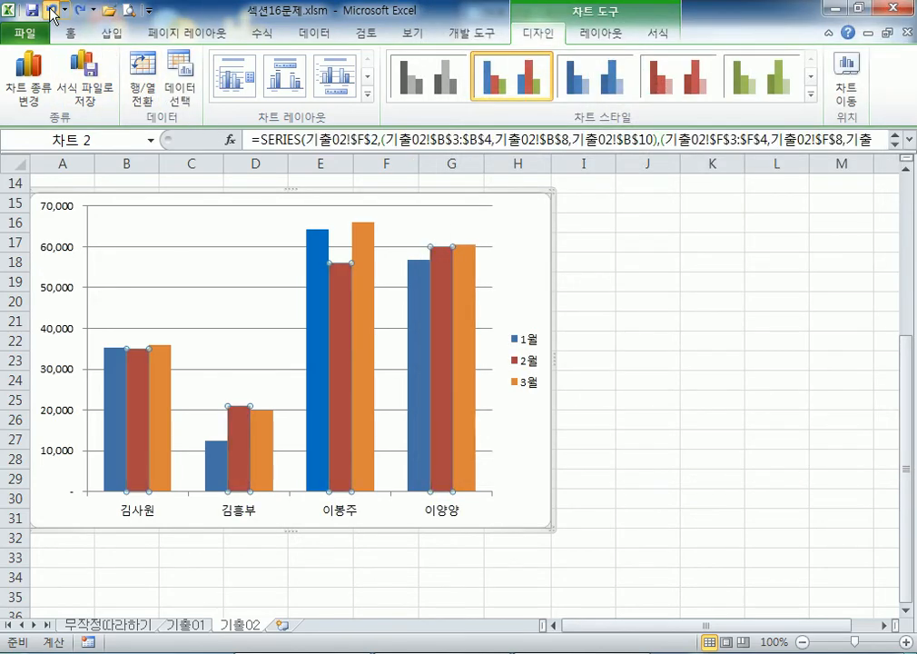
{"action": "left_click", "coordinate": [51, 12]}
{"action": "left_click", "coordinate": [52, 12]}
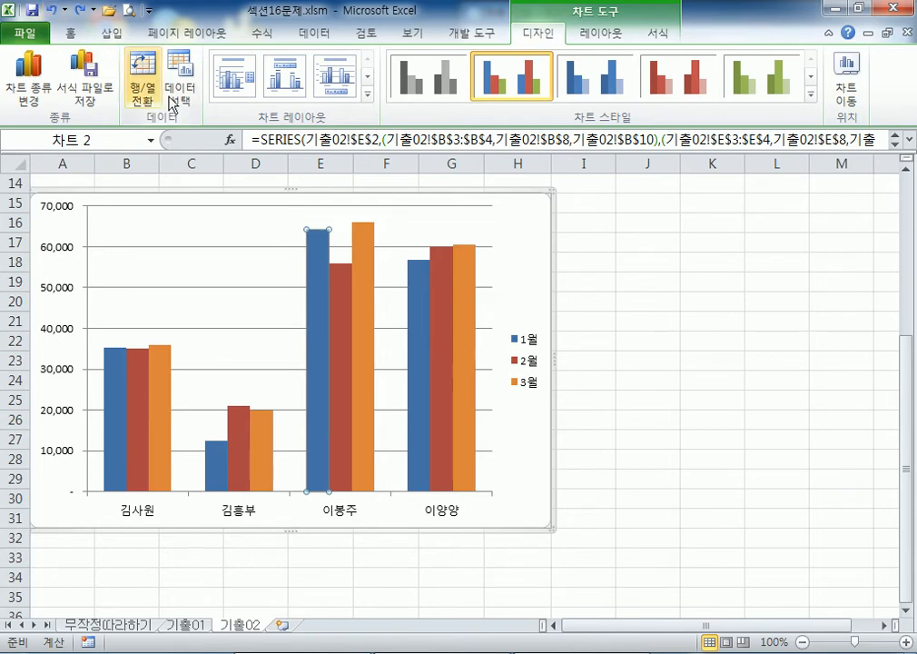
{"action": "left_click", "coordinate": [52, 12]}
{"action": "left_click", "coordinate": [52, 12]}
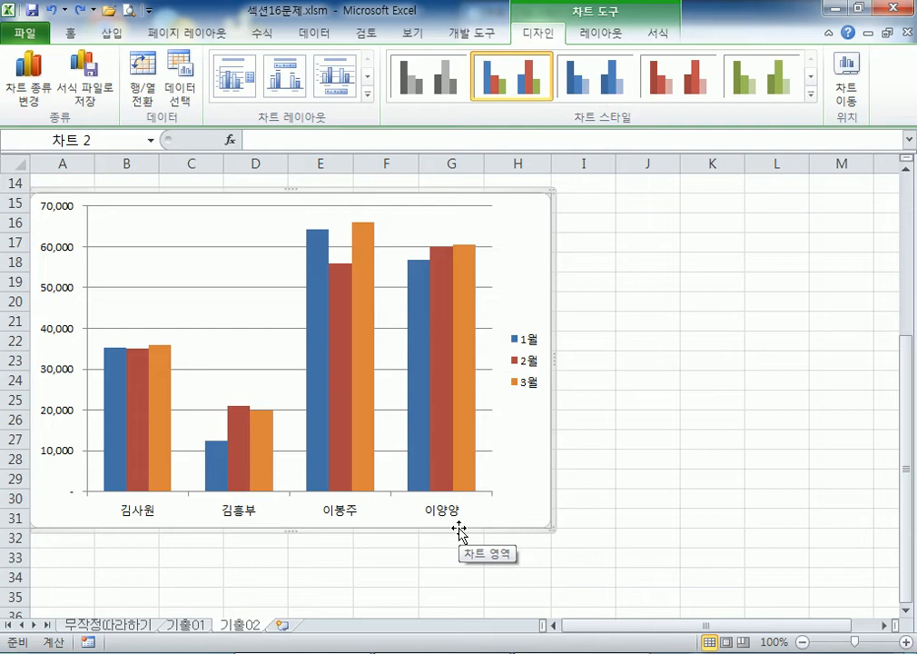
{"action": "left_click", "coordinate": [52, 11]}
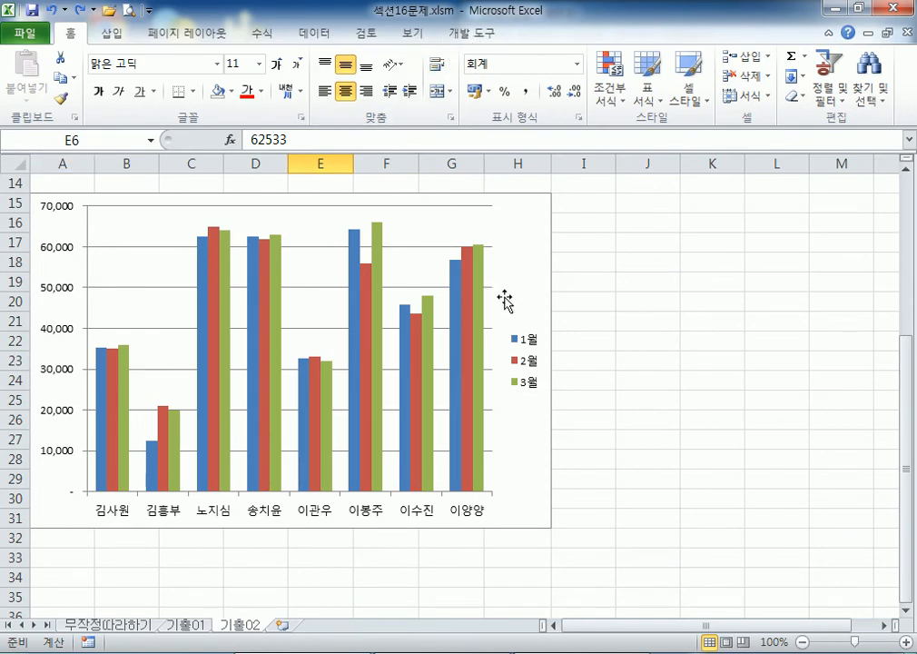
Step: Review the employee axis labels in the chart's source data and open the 1월 series for editing
{"action": "left_click", "coordinate": [536, 264]}
{"action": "left_click", "coordinate": [541, 41]}
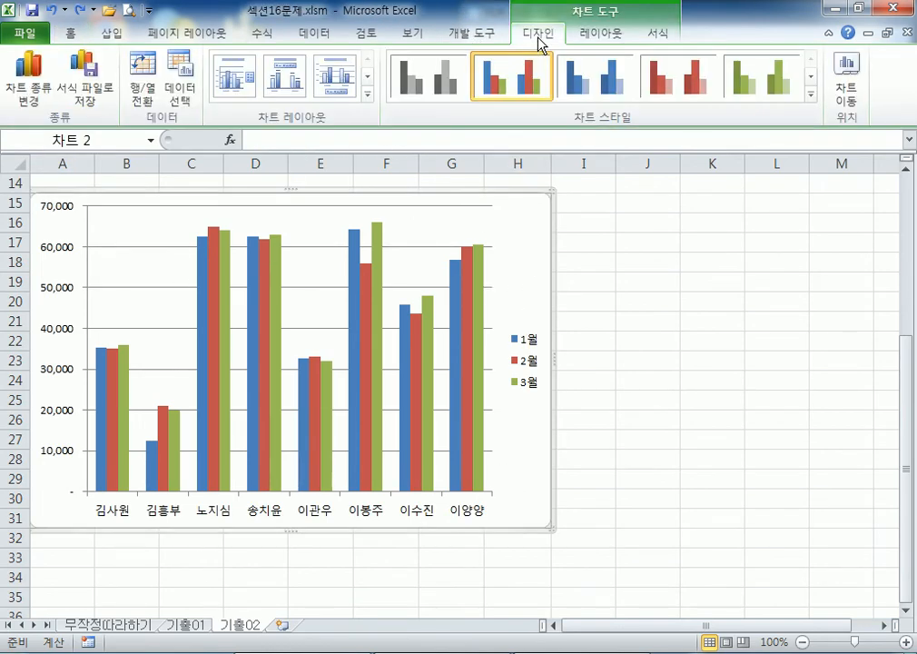
{"action": "left_click", "coordinate": [178, 88]}
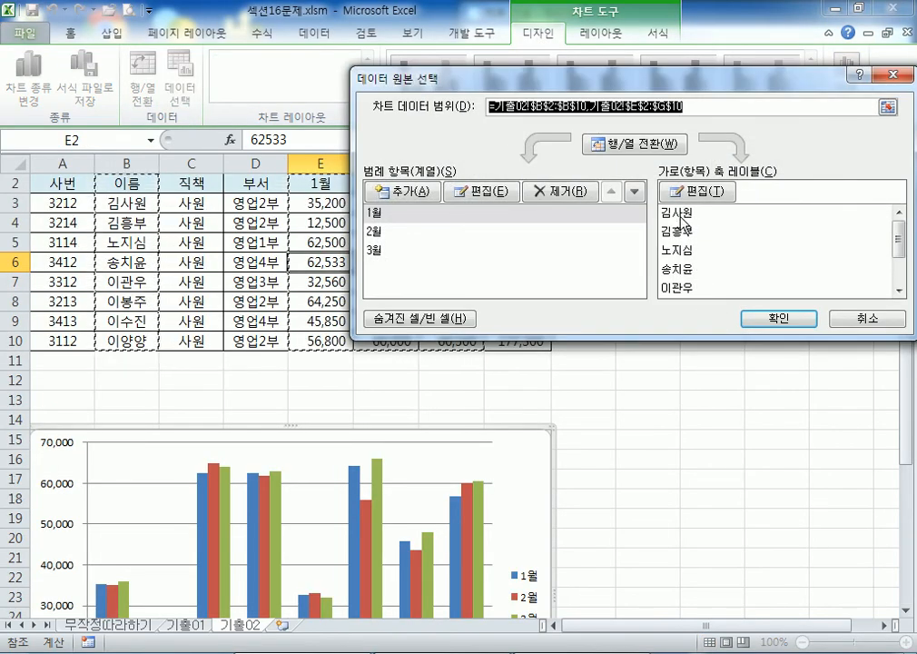
{"action": "left_click", "coordinate": [683, 216]}
{"action": "left_click", "coordinate": [682, 233]}
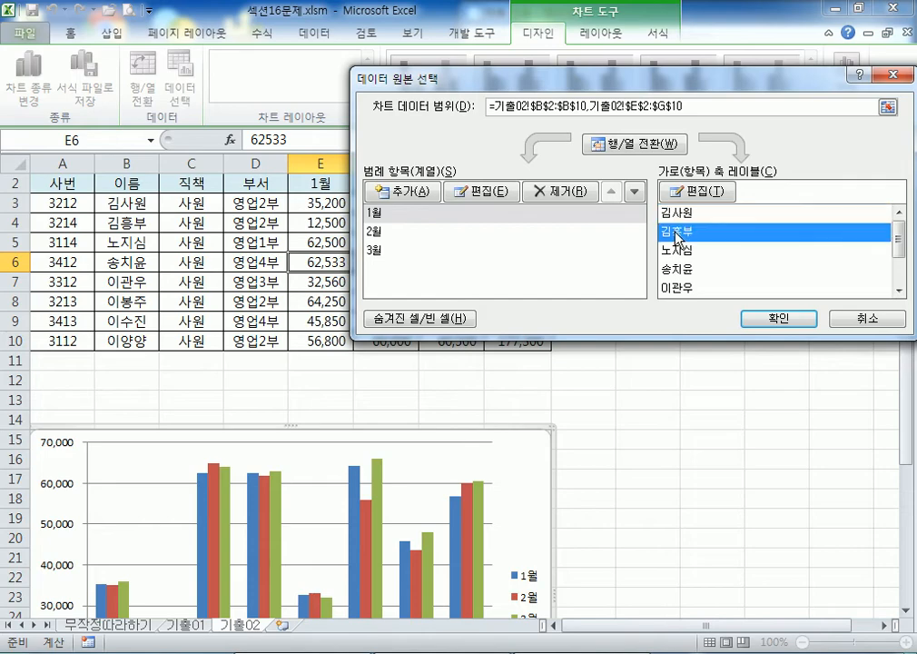
{"action": "left_click", "coordinate": [676, 250]}
{"action": "left_click", "coordinate": [670, 270]}
{"action": "left_click", "coordinate": [674, 288]}
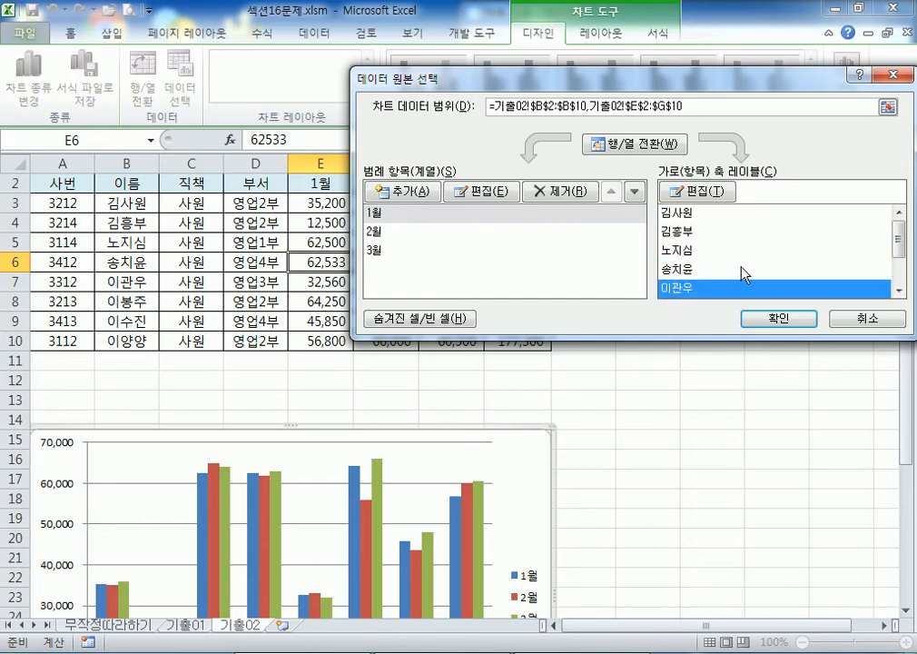
{"action": "left_click", "coordinate": [379, 214]}
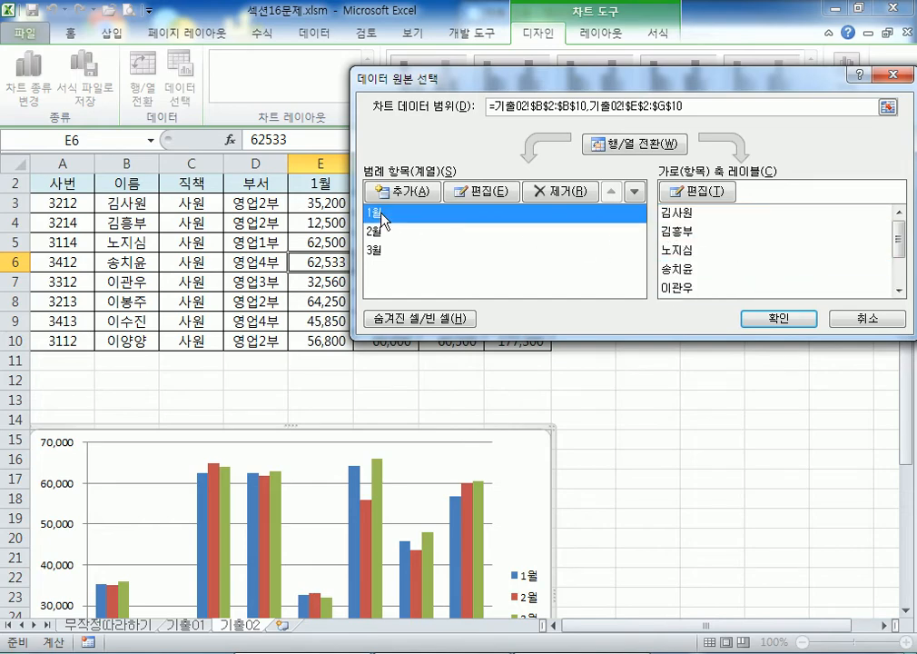
{"action": "left_click", "coordinate": [488, 197]}
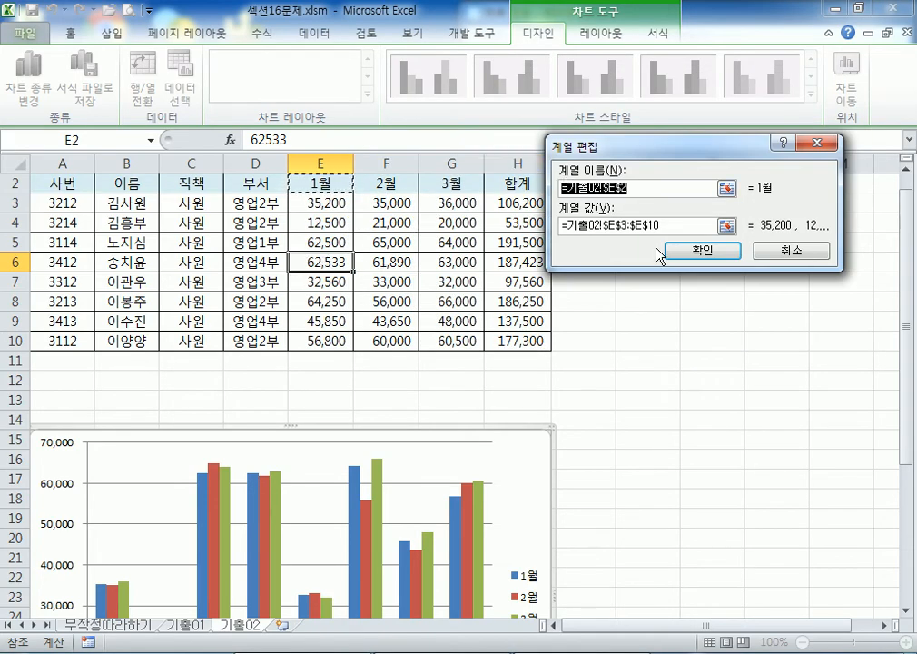
Step: Try to set the 1월 series values by appending cells E3:E4, E8 and E10 to the existing range
{"action": "left_click_drag", "start_coordinate": [671, 226], "coordinate": [560, 227]}
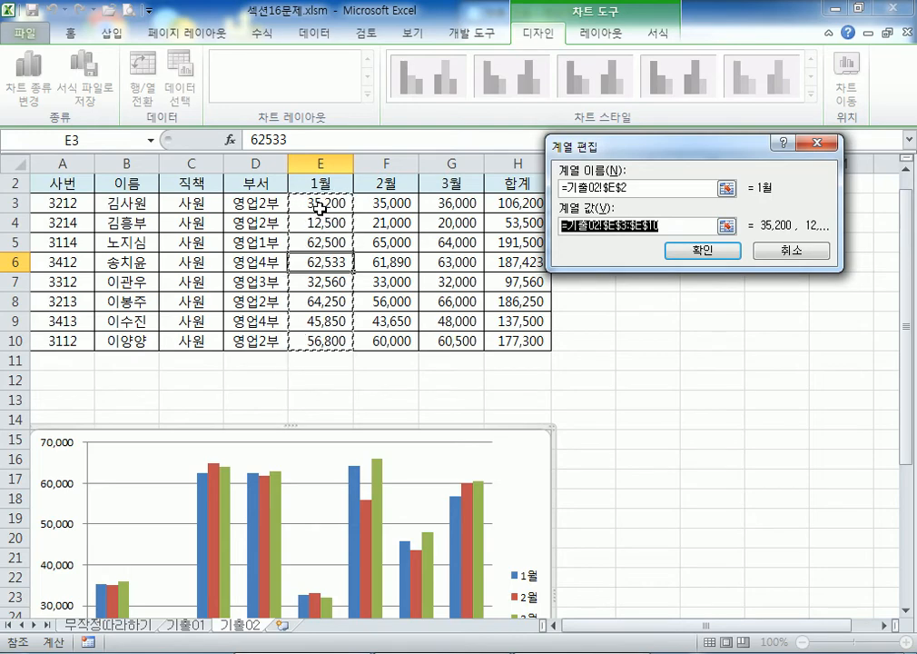
{"action": "key", "text": "End"}
{"action": "type", "text": "+"}
{"action": "left_click_drag", "start_coordinate": [311, 201], "coordinate": [314, 221]}
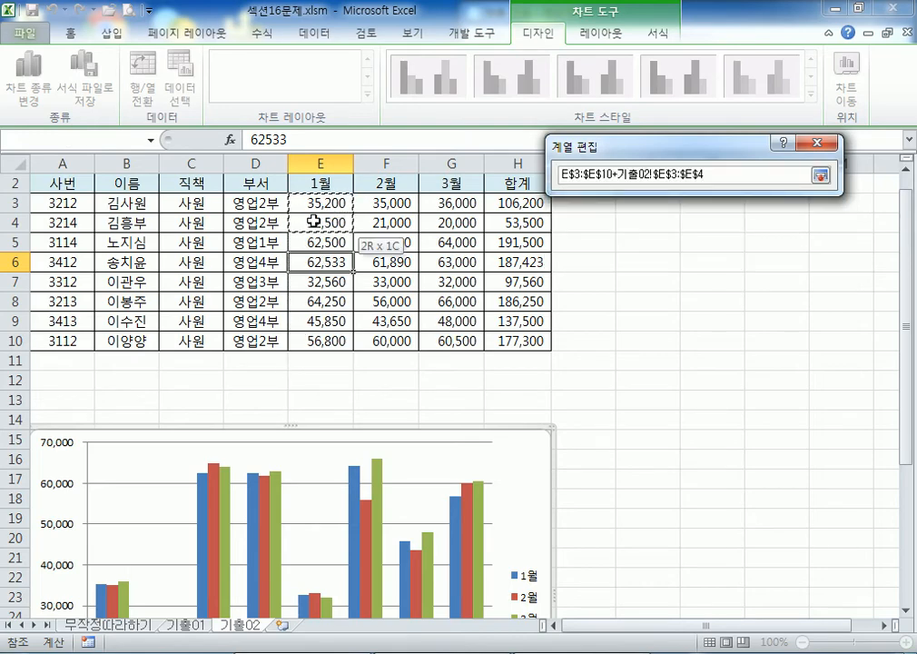
{"action": "key", "text": "Return"}
{"action": "left_click_drag", "start_coordinate": [381, 296], "coordinate": [665, 429]}
{"action": "left_click", "coordinate": [713, 531]}
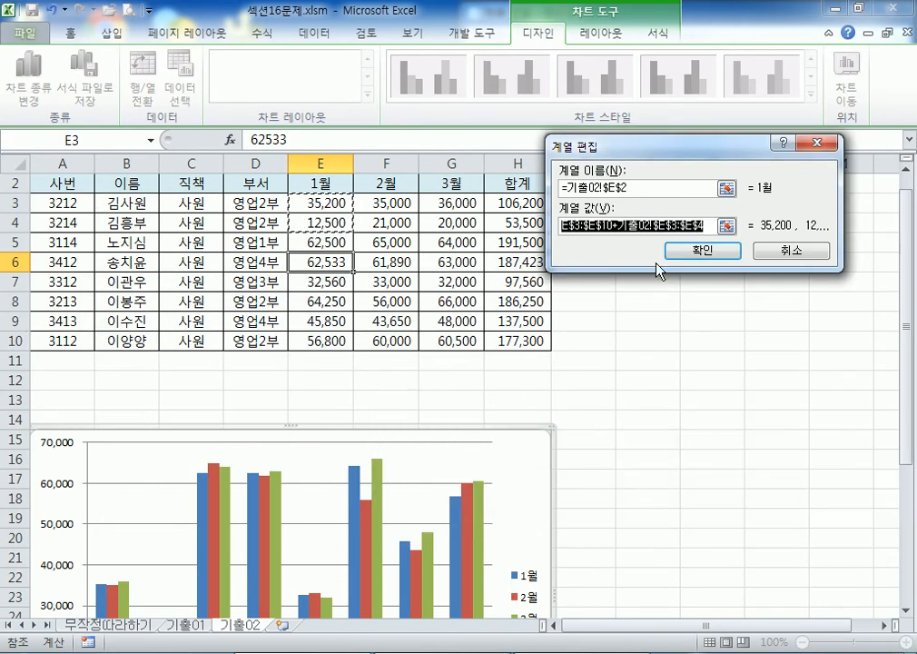
{"action": "left_click", "coordinate": [320, 305], "text": "ctrl"}
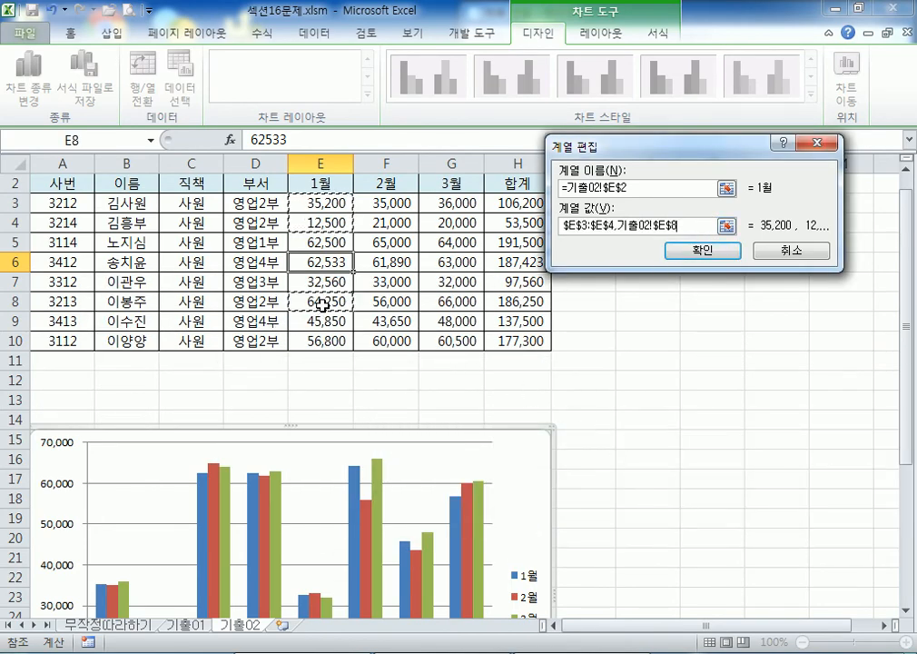
{"action": "left_click", "coordinate": [315, 341], "text": "ctrl"}
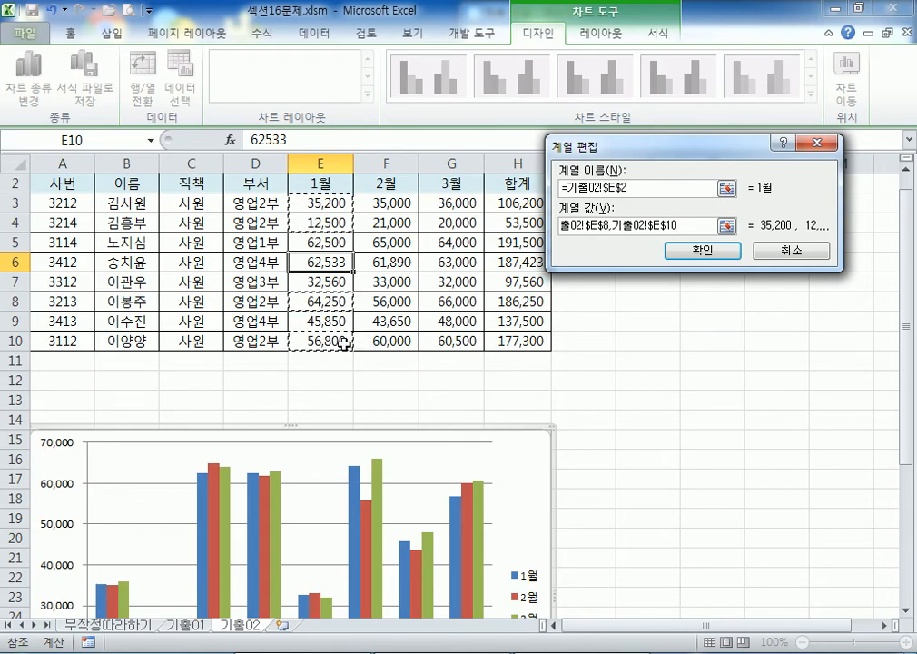
{"action": "left_click", "coordinate": [679, 252]}
{"action": "left_click", "coordinate": [406, 406]}
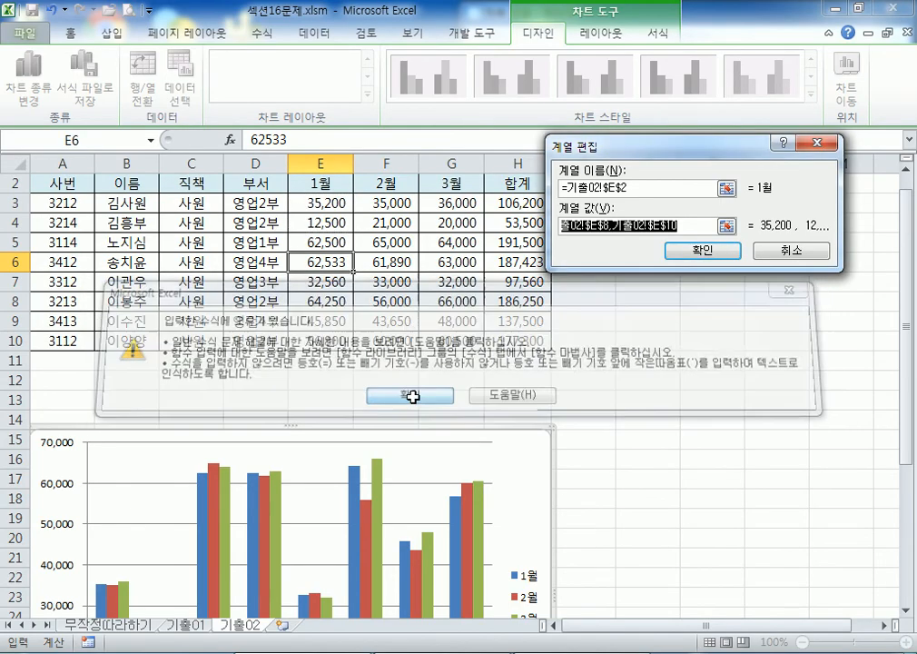
{"action": "left_click", "coordinate": [683, 251]}
{"action": "left_click", "coordinate": [404, 397]}
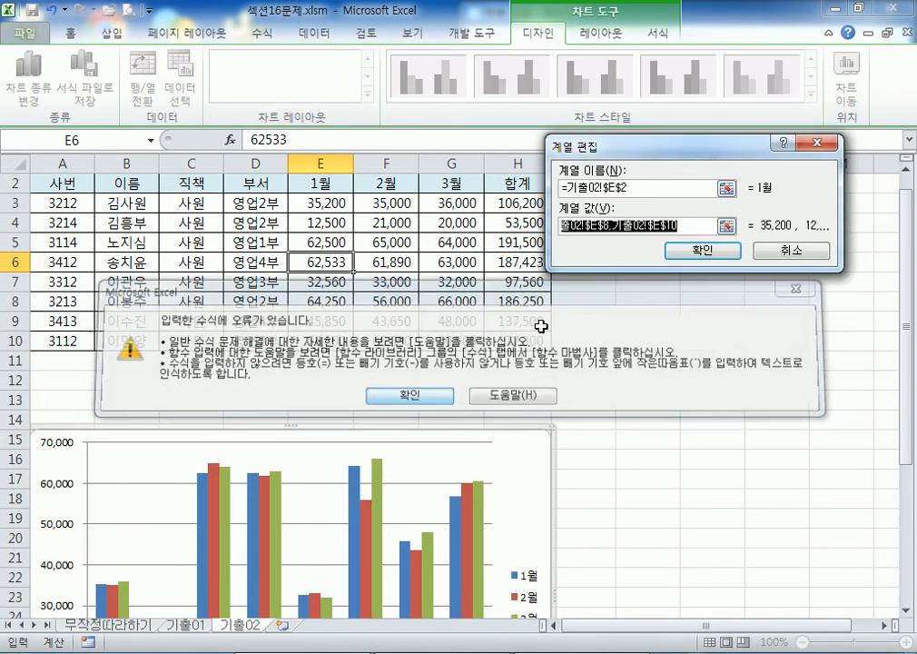
Step: Replace the 1월 series values with only the 영업2부 cells E3, E4, E8 and E10
{"action": "key", "text": "BackSpace"}
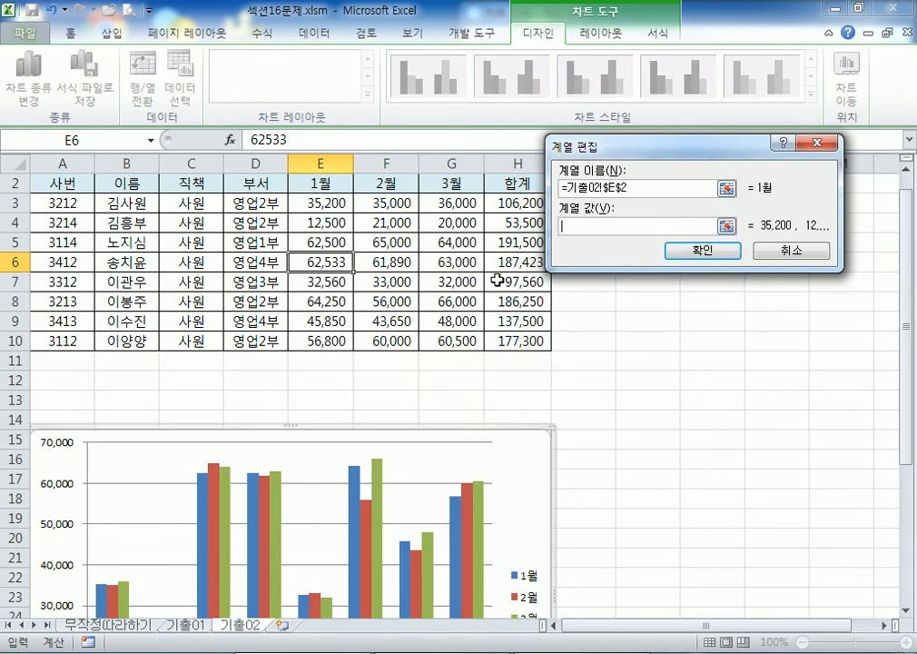
{"action": "left_click", "coordinate": [323, 205]}
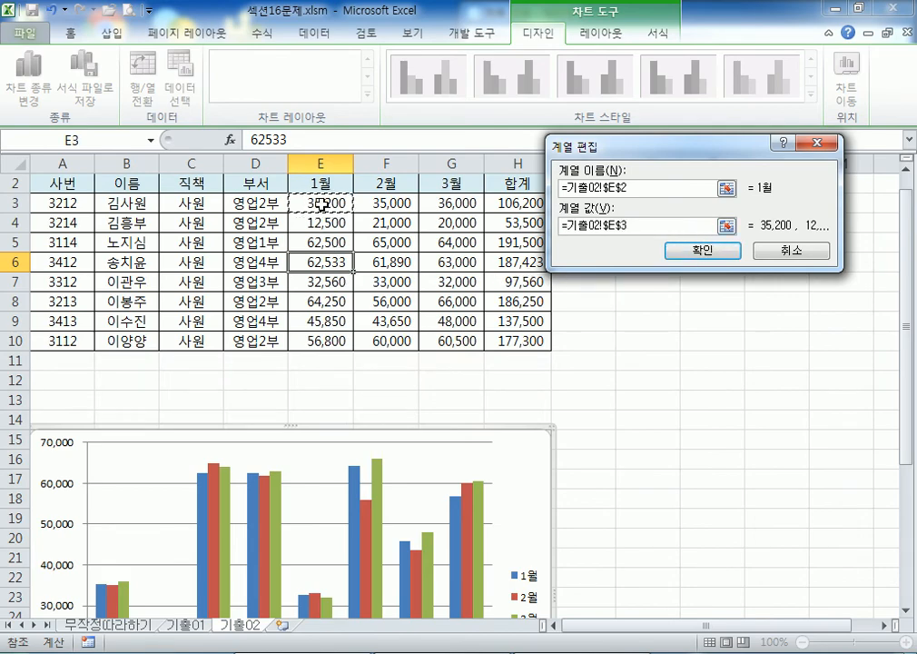
{"action": "type", "text": ","}
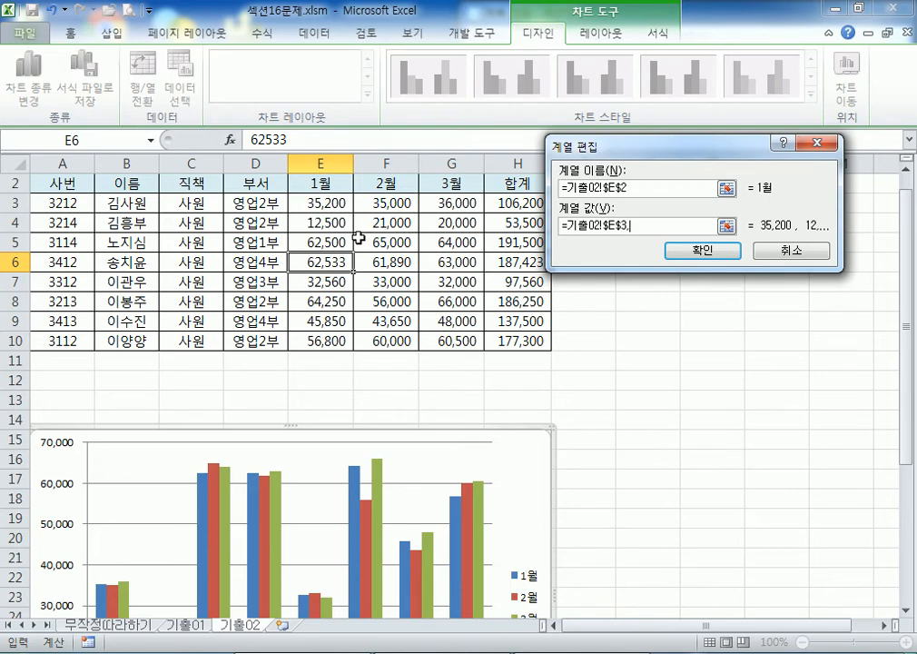
{"action": "left_click", "coordinate": [334, 225]}
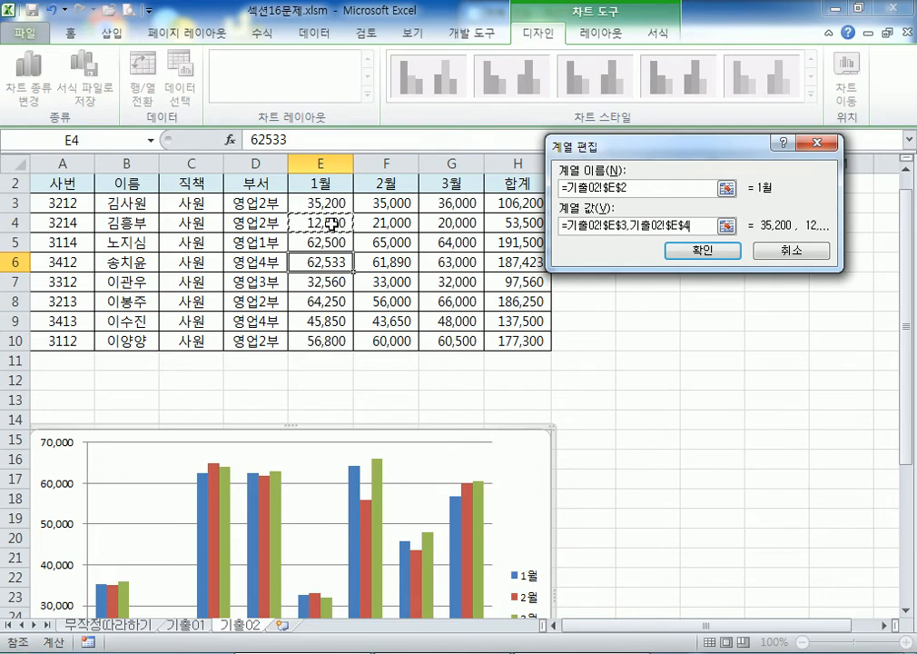
{"action": "type", "text": ","}
{"action": "left_click", "coordinate": [308, 300]}
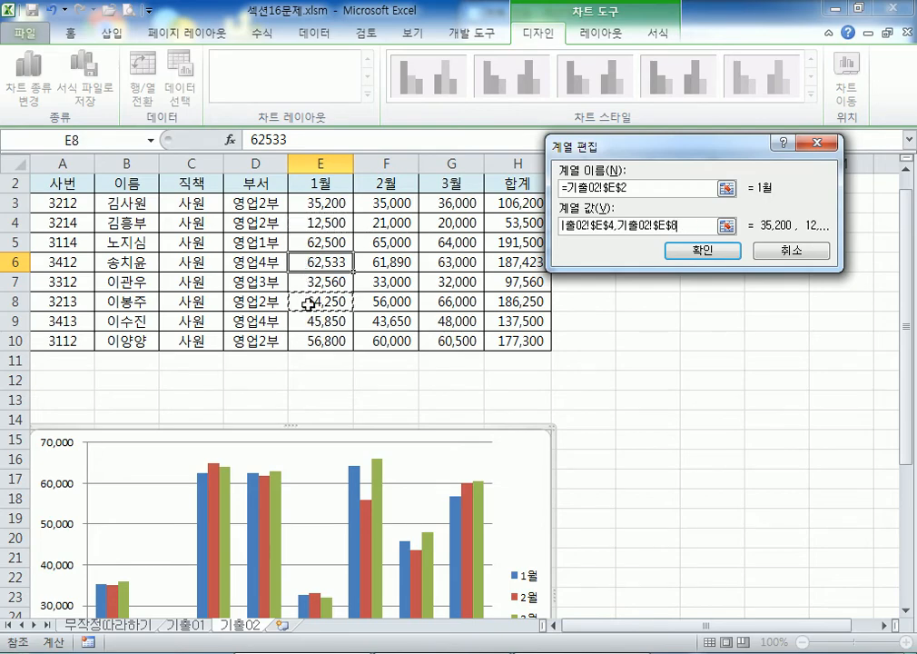
{"action": "type", "text": ","}
{"action": "left_click", "coordinate": [314, 338]}
{"action": "left_click", "coordinate": [699, 251]}
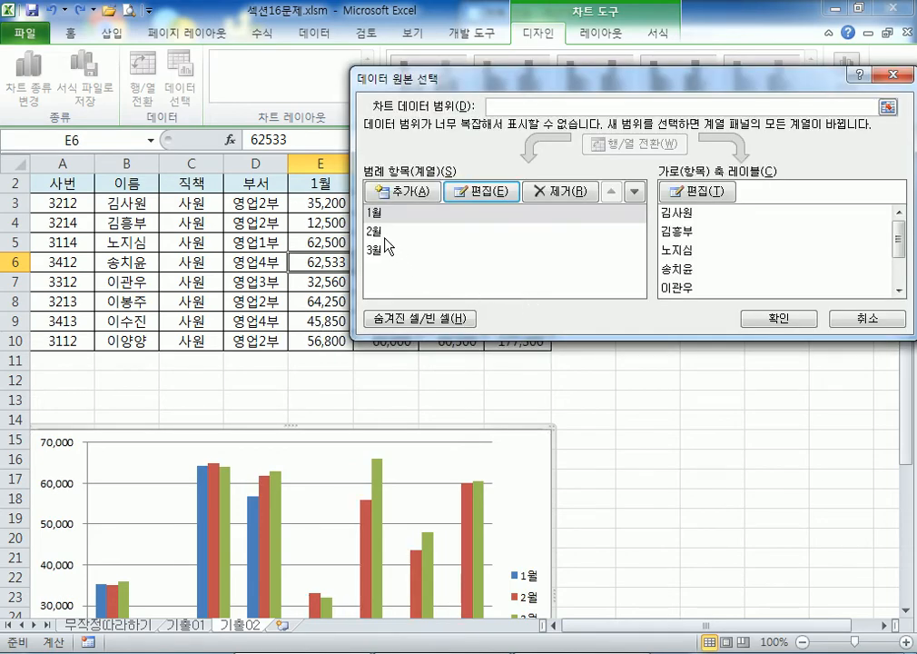
Step: Replace the 2월 series values with only the 영업2부 cells F3, F4, F8 and F10
{"action": "left_click", "coordinate": [422, 232]}
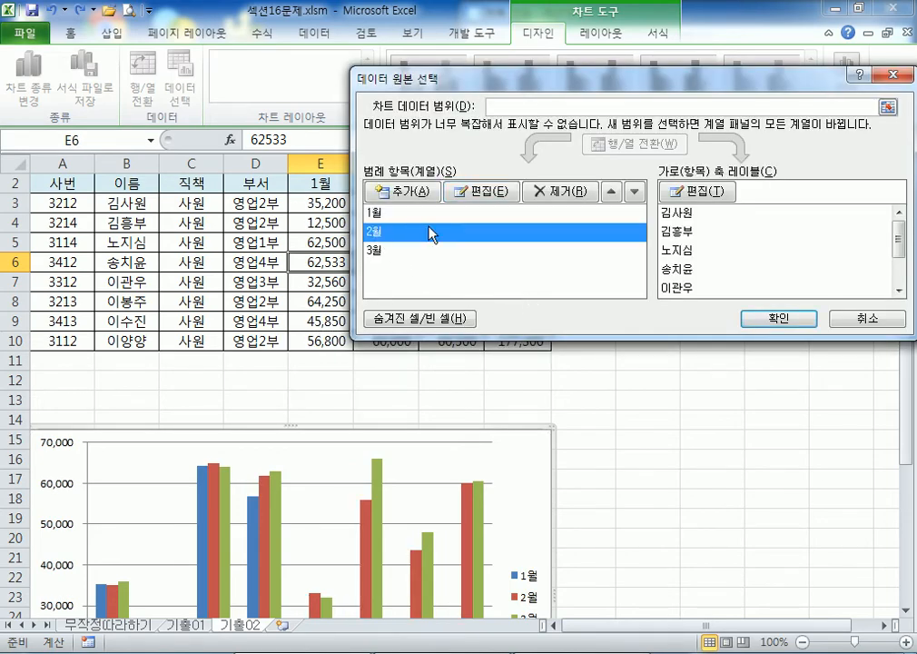
{"action": "left_click", "coordinate": [481, 192]}
{"action": "left_click", "coordinate": [672, 225]}
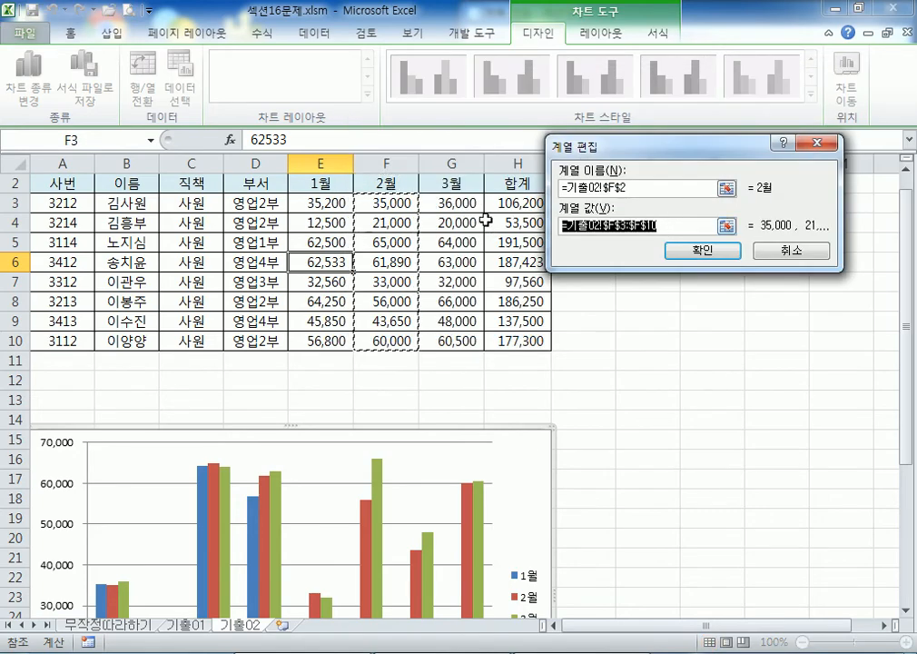
{"action": "key", "text": "BackSpace"}
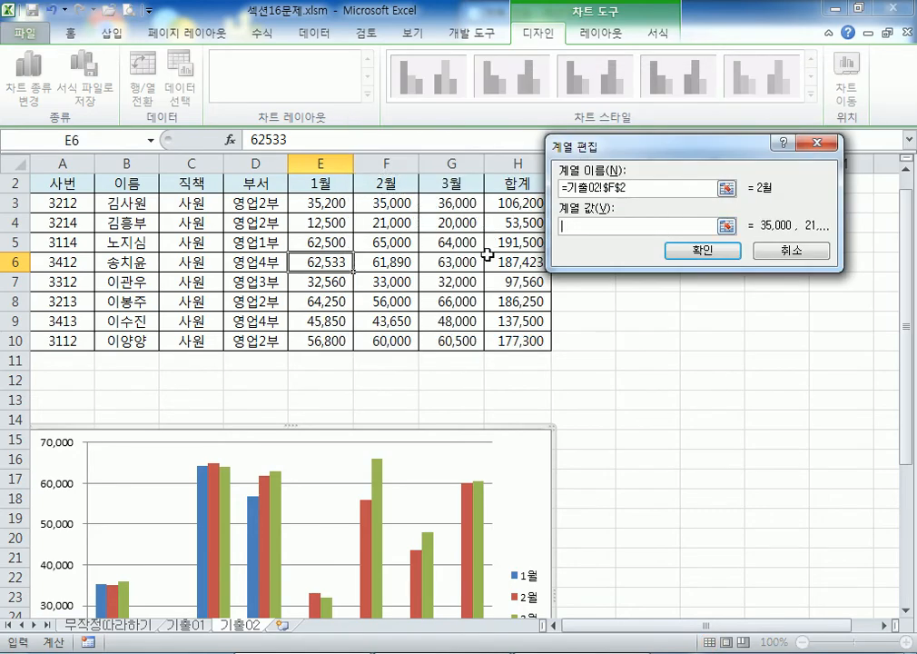
{"action": "left_click", "coordinate": [393, 207]}
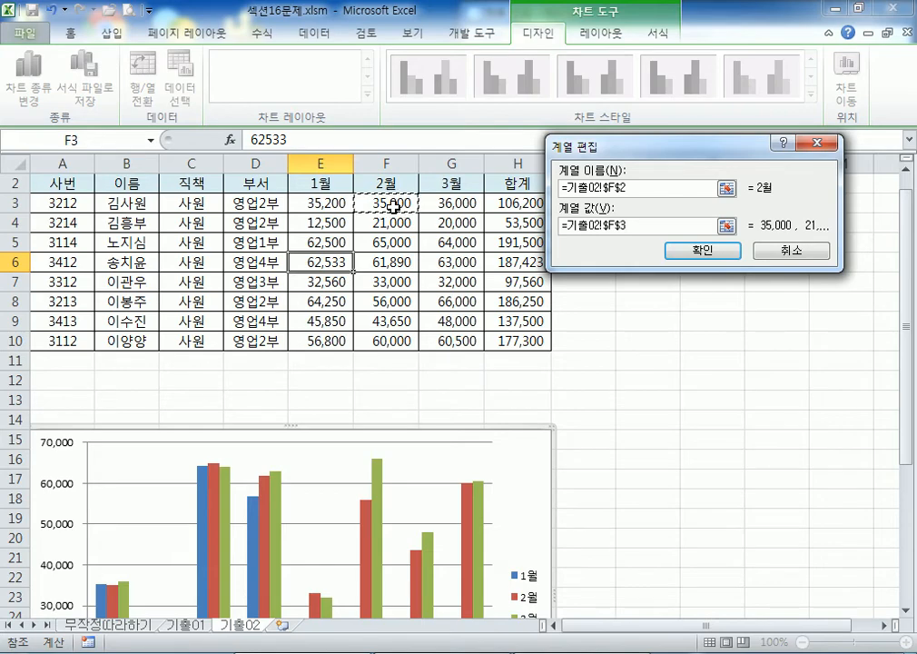
{"action": "type", "text": ","}
{"action": "left_click", "coordinate": [392, 223]}
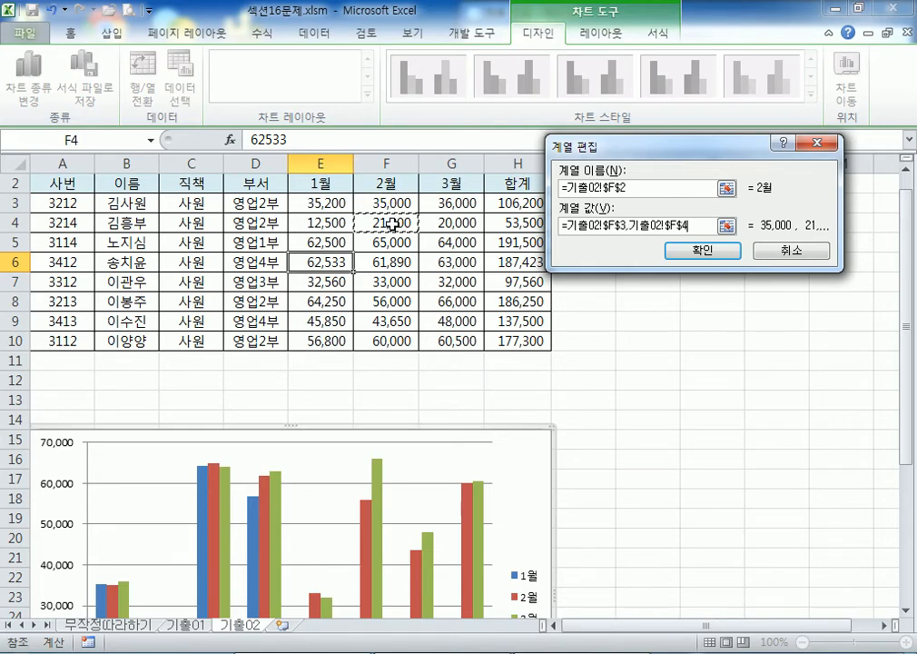
{"action": "type", "text": ","}
{"action": "left_click", "coordinate": [385, 299]}
{"action": "type", "text": ","}
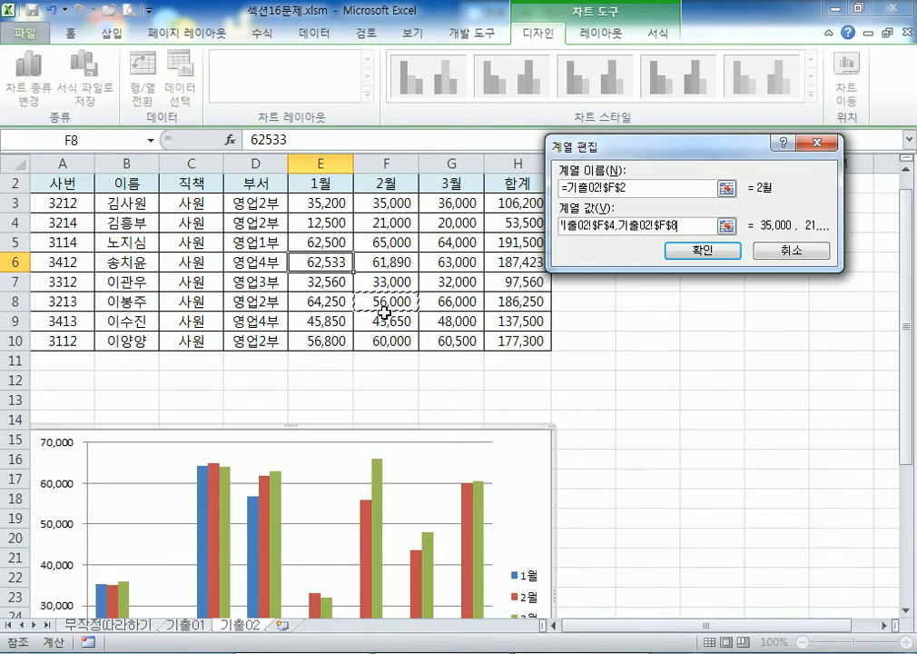
{"action": "left_click", "coordinate": [381, 342]}
{"action": "left_click", "coordinate": [672, 250]}
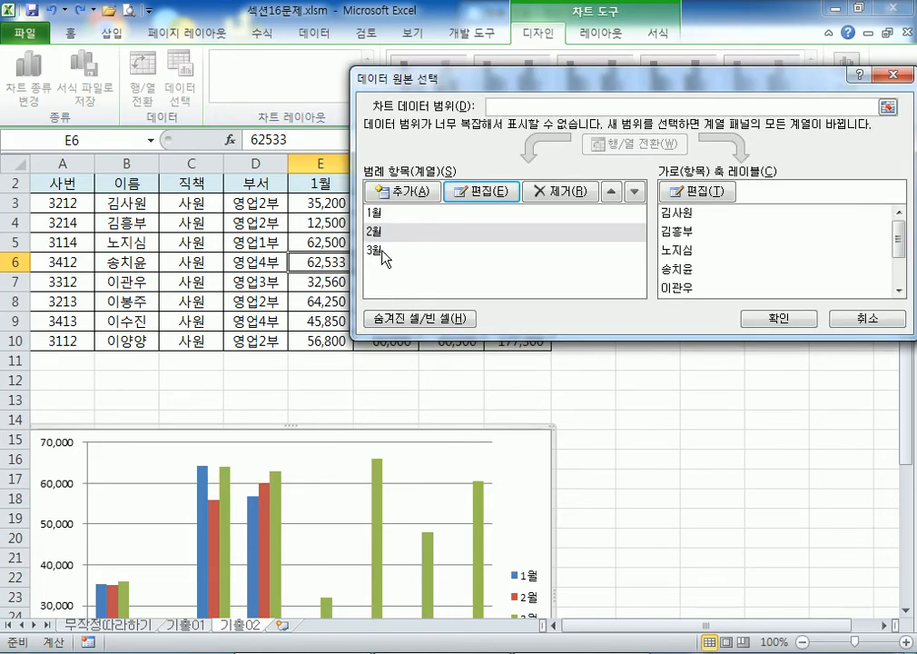
Step: Replace the 3월 series values with the 영업2부 cells G3, G4, G8 and G10, and apply the source data
{"action": "left_click", "coordinate": [395, 250]}
{"action": "left_click", "coordinate": [482, 190]}
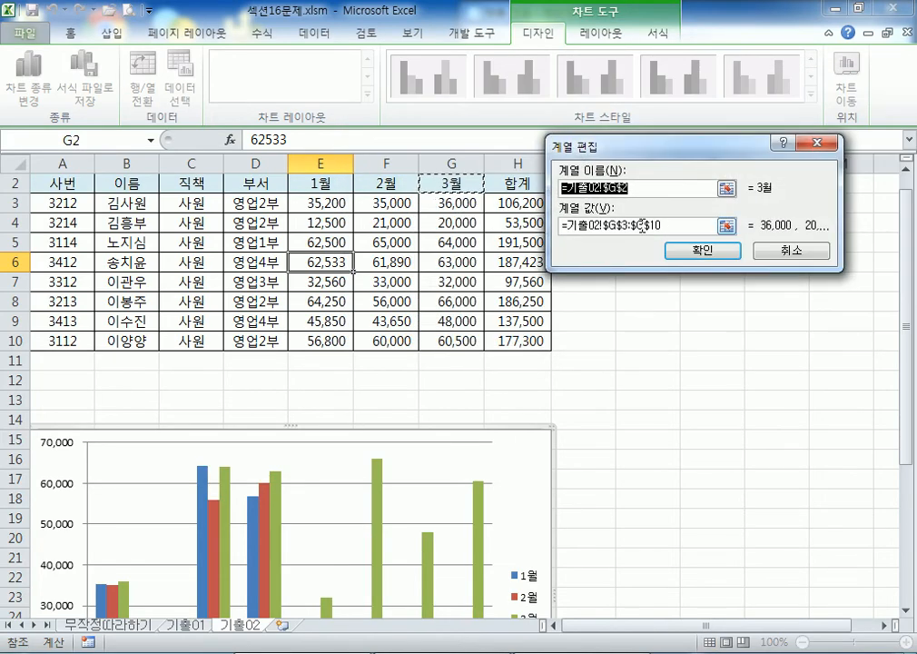
{"action": "left_click_drag", "start_coordinate": [685, 222], "coordinate": [523, 222]}
{"action": "key", "text": "BackSpace"}
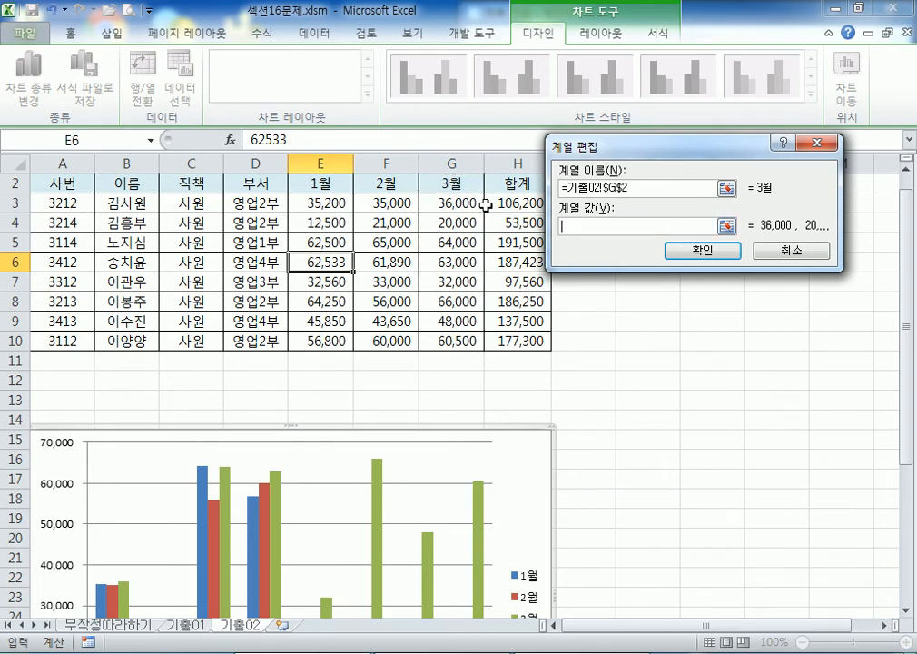
{"action": "left_click", "coordinate": [463, 202]}
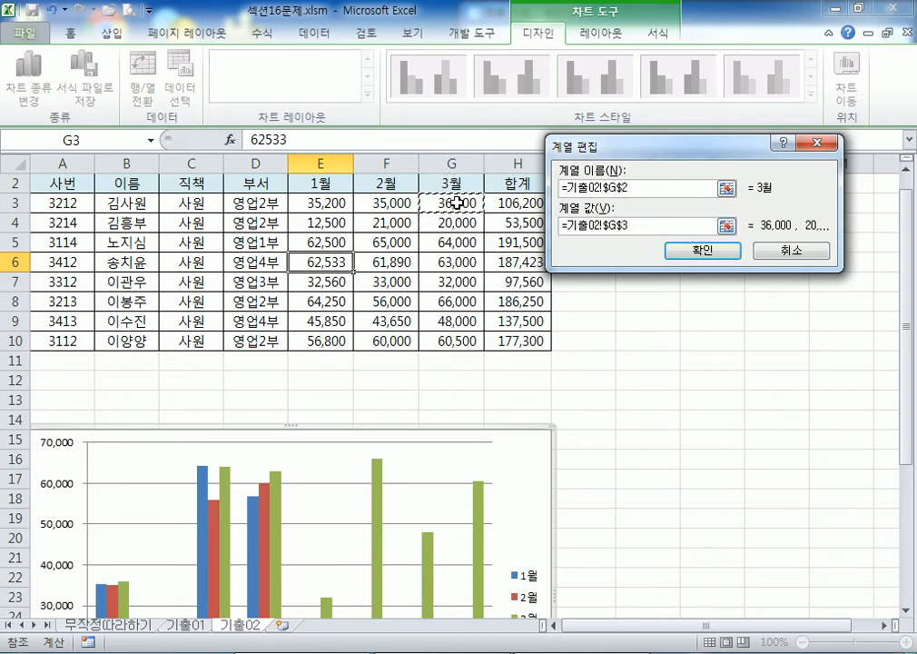
{"action": "left_click", "coordinate": [452, 223], "text": "ctrl"}
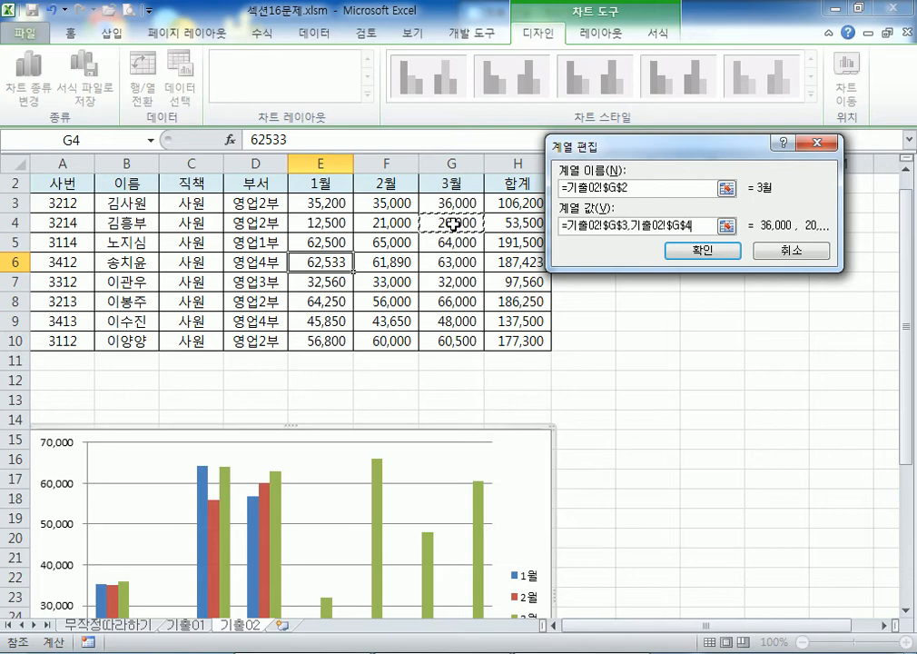
{"action": "left_click", "coordinate": [436, 300], "text": "ctrl"}
{"action": "left_click", "coordinate": [435, 337], "text": "ctrl"}
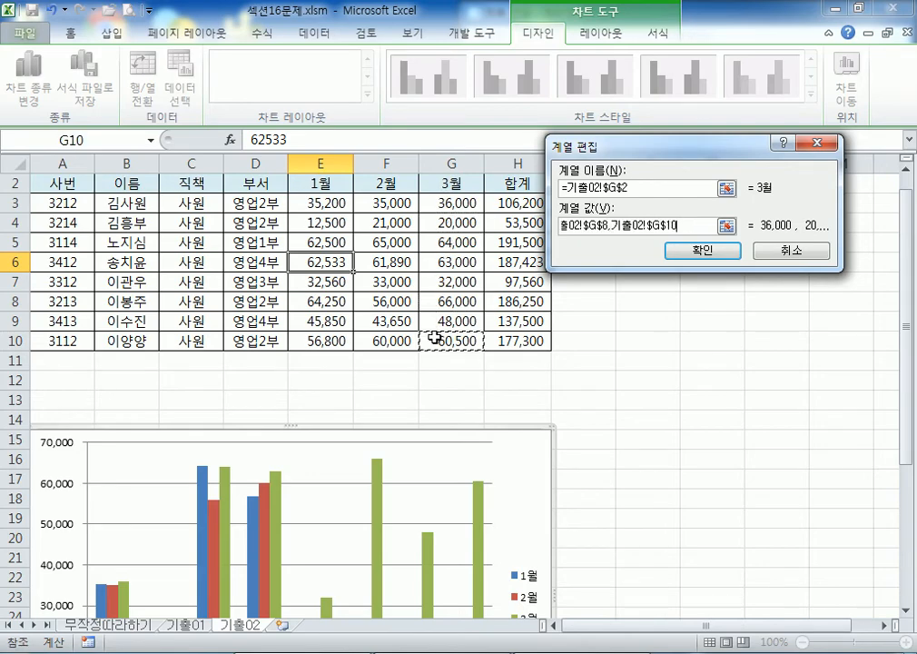
{"action": "left_click", "coordinate": [704, 251]}
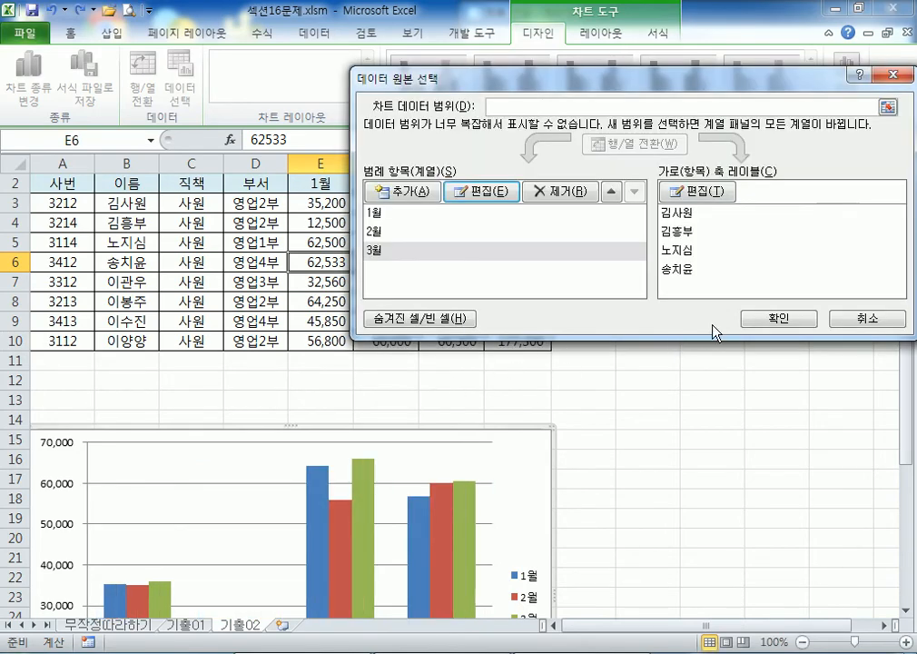
{"action": "left_click", "coordinate": [758, 319]}
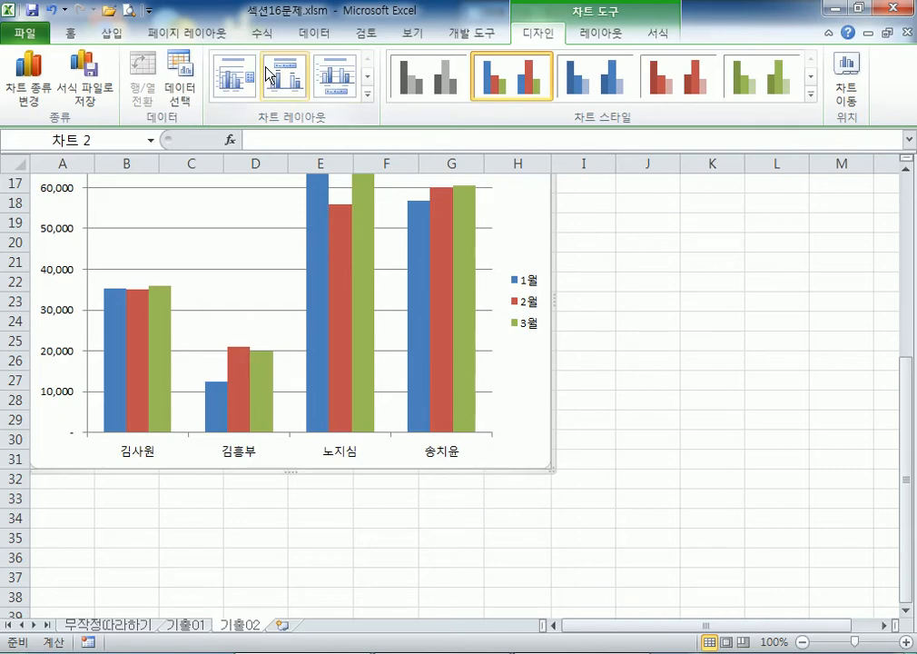
Step: Reopen the chart's source data and set the 1월 series values to the whole range E3:E10
{"action": "left_click", "coordinate": [180, 89]}
{"action": "left_click", "coordinate": [423, 211]}
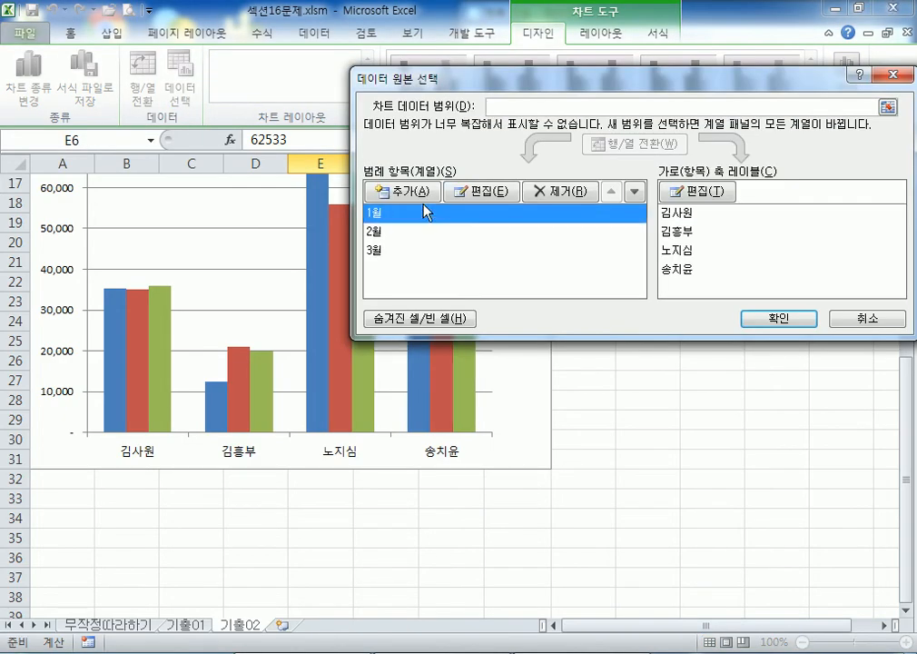
{"action": "left_click", "coordinate": [485, 190]}
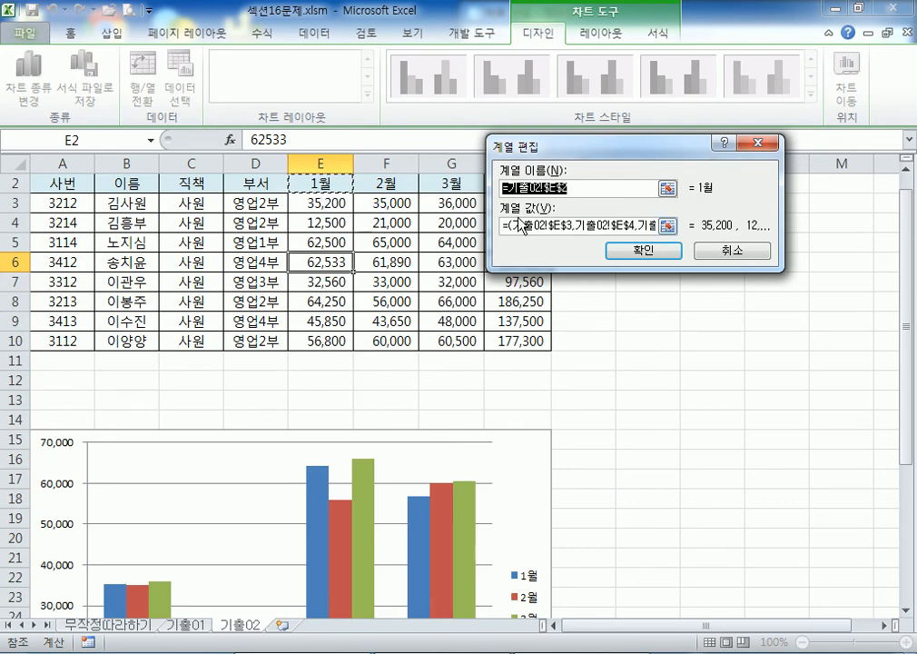
{"action": "left_click_drag", "start_coordinate": [506, 225], "coordinate": [702, 230]}
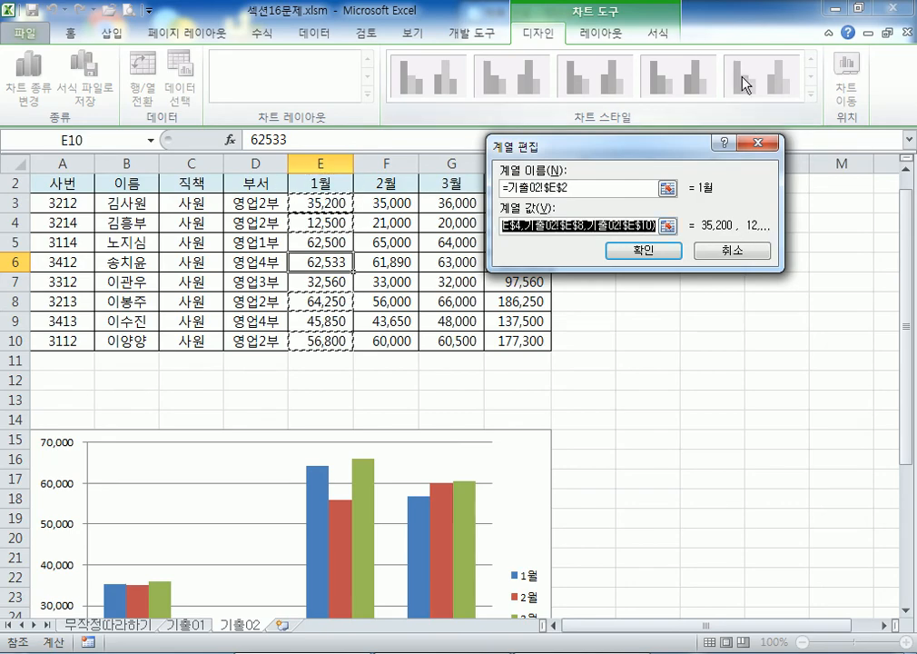
{"action": "key", "text": "Delete"}
{"action": "left_click_drag", "start_coordinate": [311, 204], "coordinate": [358, 352]}
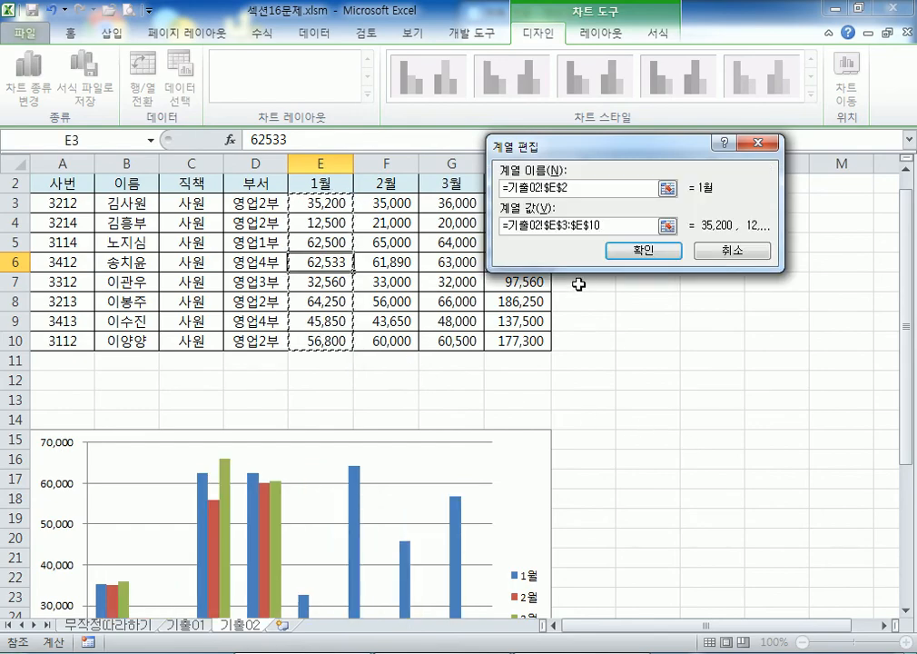
Step: Replace the 1월 series values with E3:E4, E8 and E10, and apply the source data
{"action": "left_click_drag", "start_coordinate": [606, 227], "coordinate": [508, 218]}
{"action": "key", "text": "Delete"}
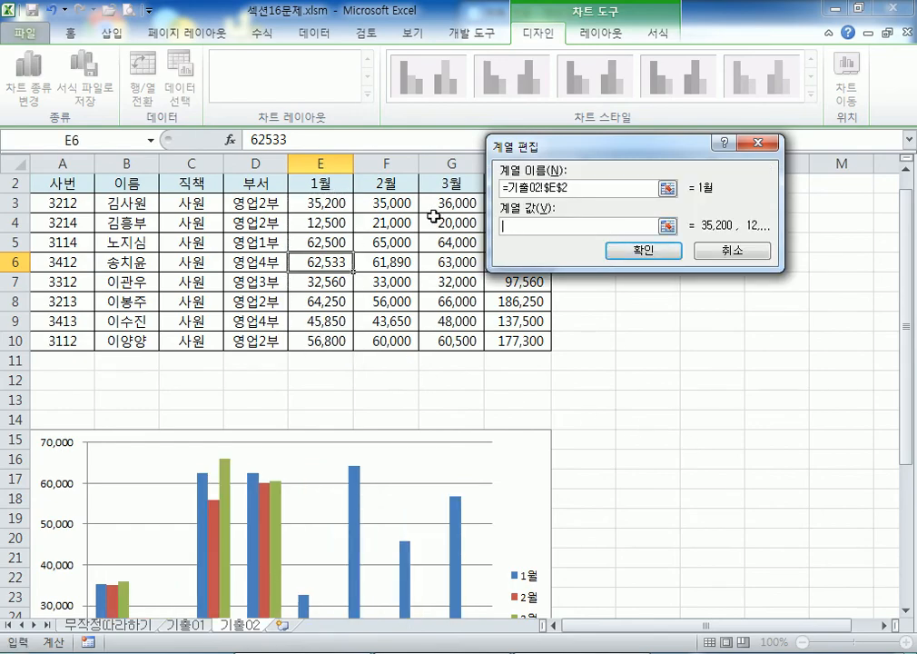
{"action": "left_click_drag", "start_coordinate": [312, 205], "coordinate": [311, 222]}
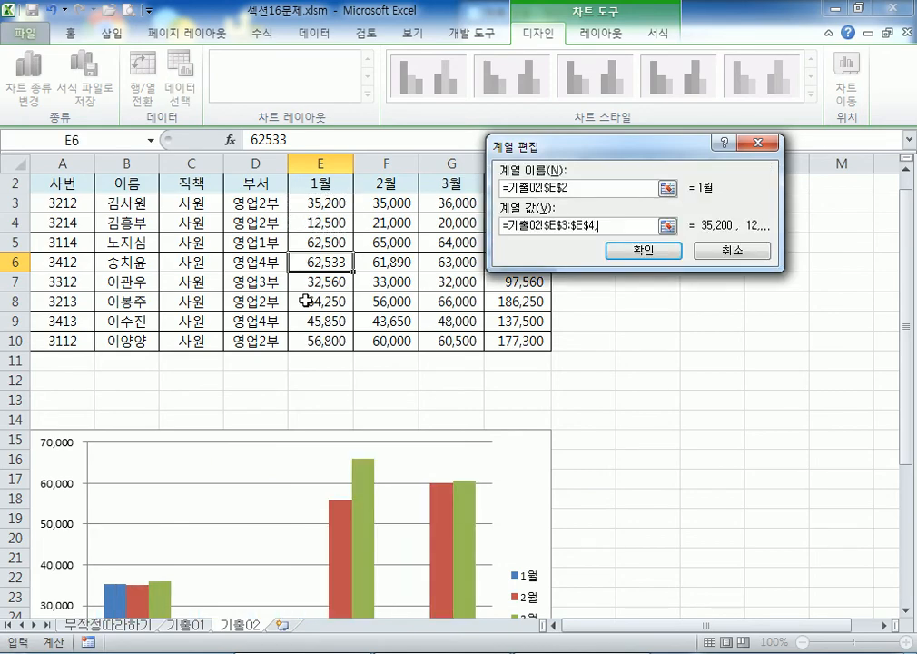
{"action": "left_click", "coordinate": [310, 303], "text": "ctrl"}
{"action": "left_click", "coordinate": [315, 342], "text": "ctrl"}
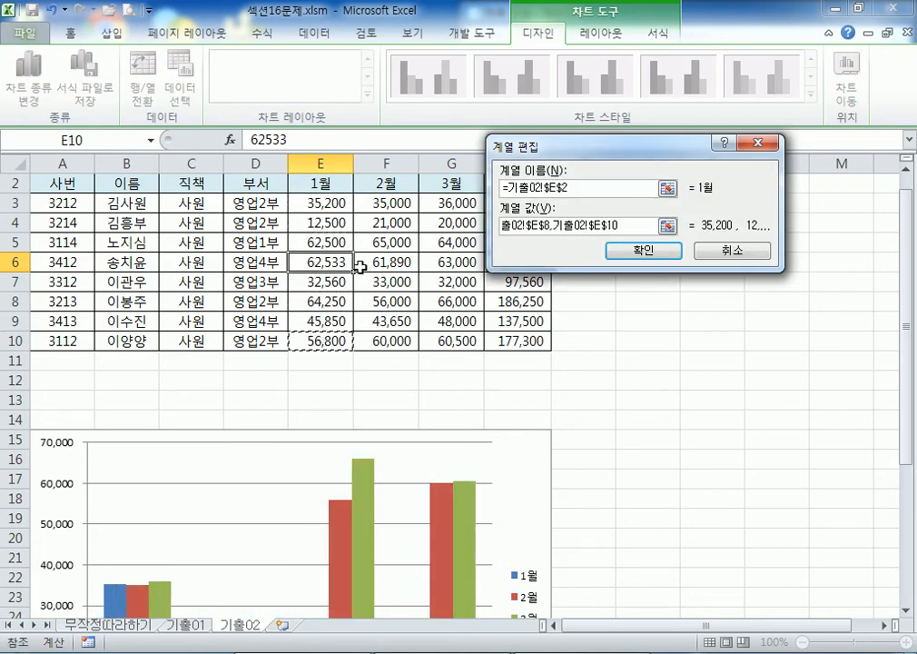
{"action": "left_click", "coordinate": [642, 250]}
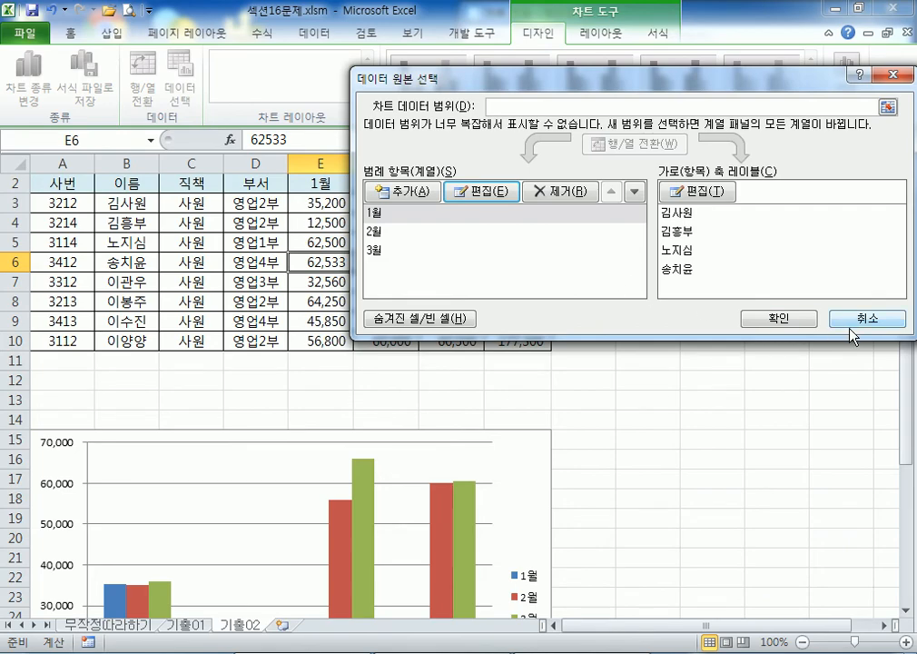
{"action": "left_click", "coordinate": [777, 320]}
{"action": "scroll", "coordinate": [256, 399], "scroll_direction": "down", "scroll_amount": 4}
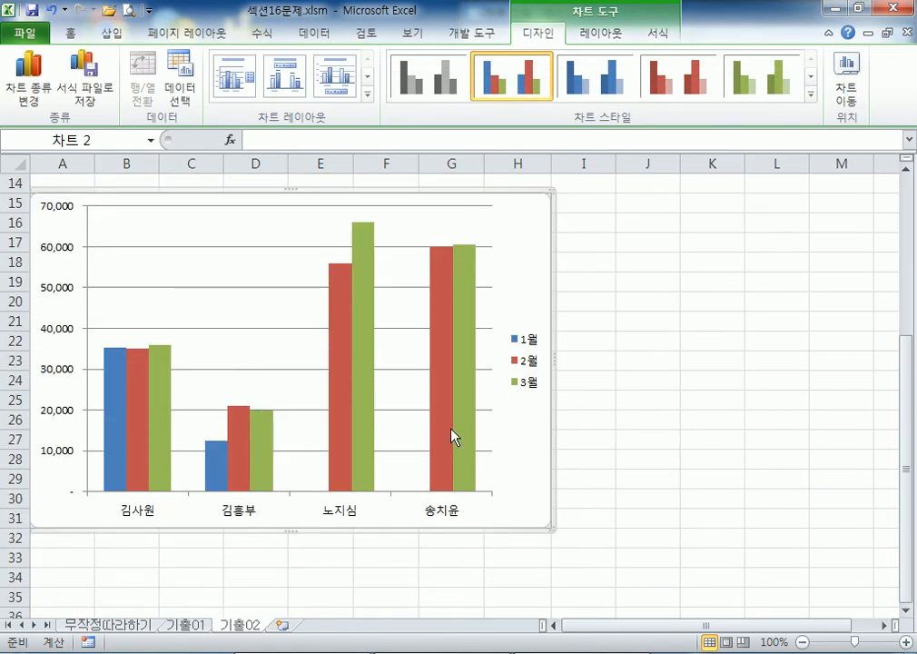
{"action": "scroll", "coordinate": [454, 434], "scroll_direction": "up", "scroll_amount": 5}
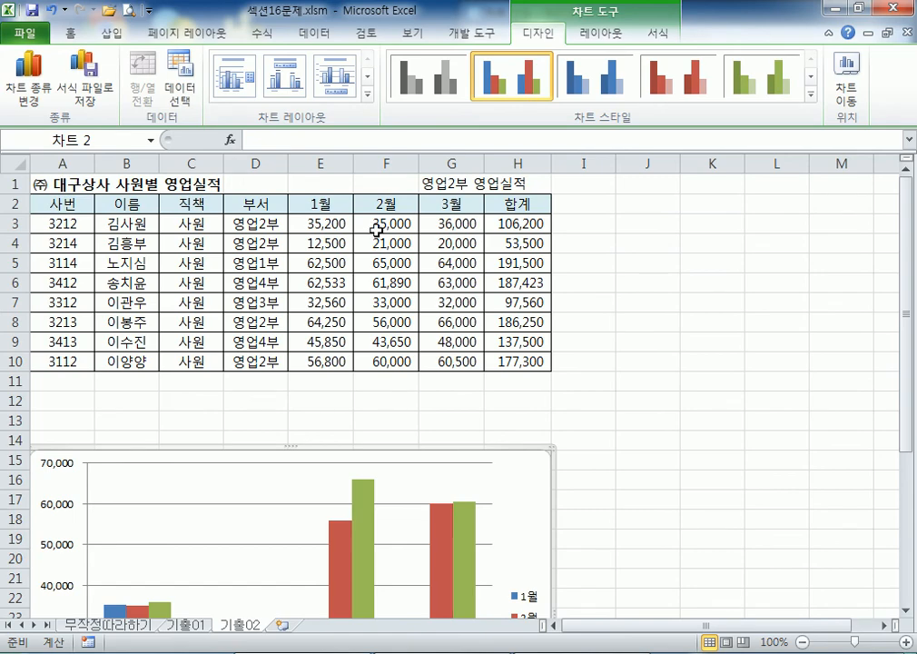
Step: Open the 1월 series for editing again and clear its values reference
{"action": "left_click", "coordinate": [179, 94]}
{"action": "left_click", "coordinate": [386, 214]}
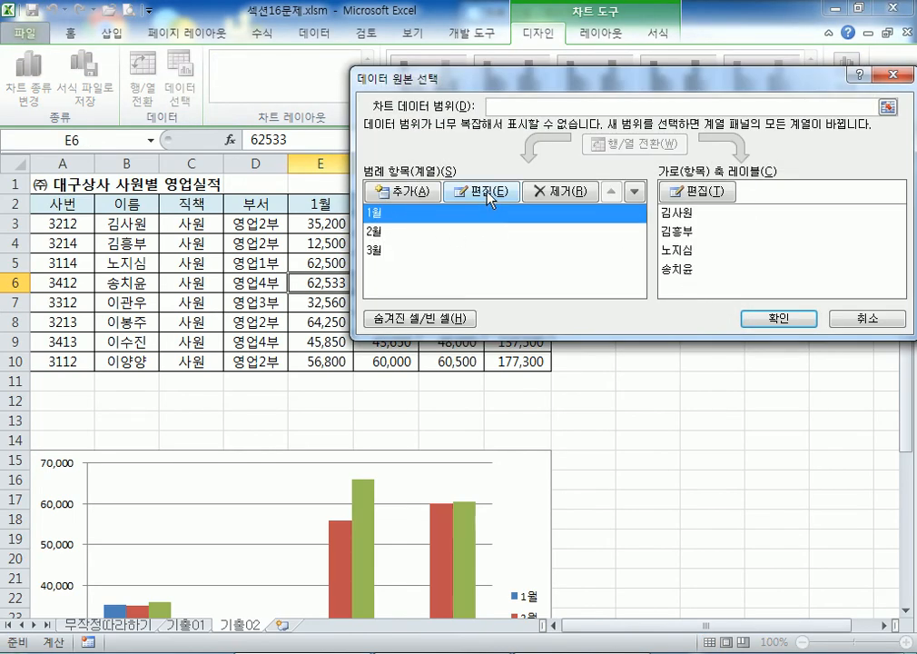
{"action": "left_click", "coordinate": [490, 198]}
{"action": "left_click", "coordinate": [618, 228]}
{"action": "left_click", "coordinate": [366, 247]}
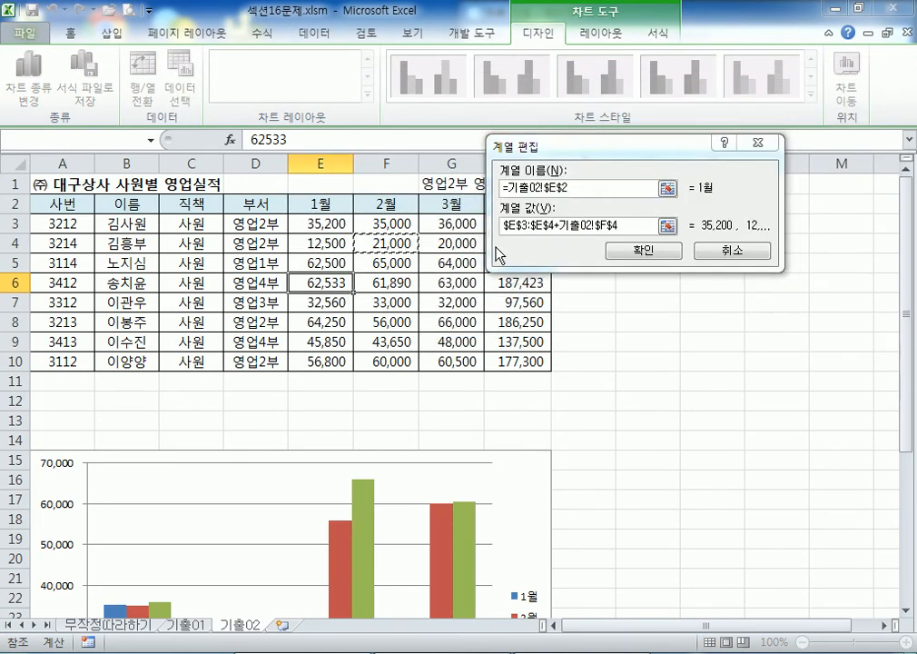
{"action": "left_click", "coordinate": [628, 235]}
{"action": "left_click", "coordinate": [426, 397]}
{"action": "key", "text": "Delete"}
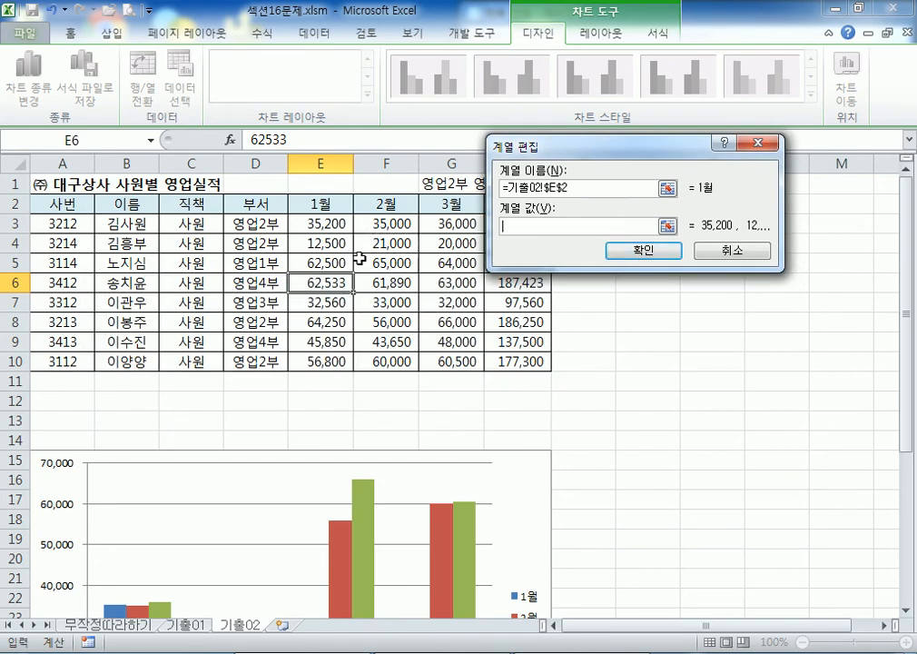
Step: Try to set the 1월 series values to E3, E4, E8 and E10 joined with plus signs, and cancel the source data edit
{"action": "left_click", "coordinate": [325, 224]}
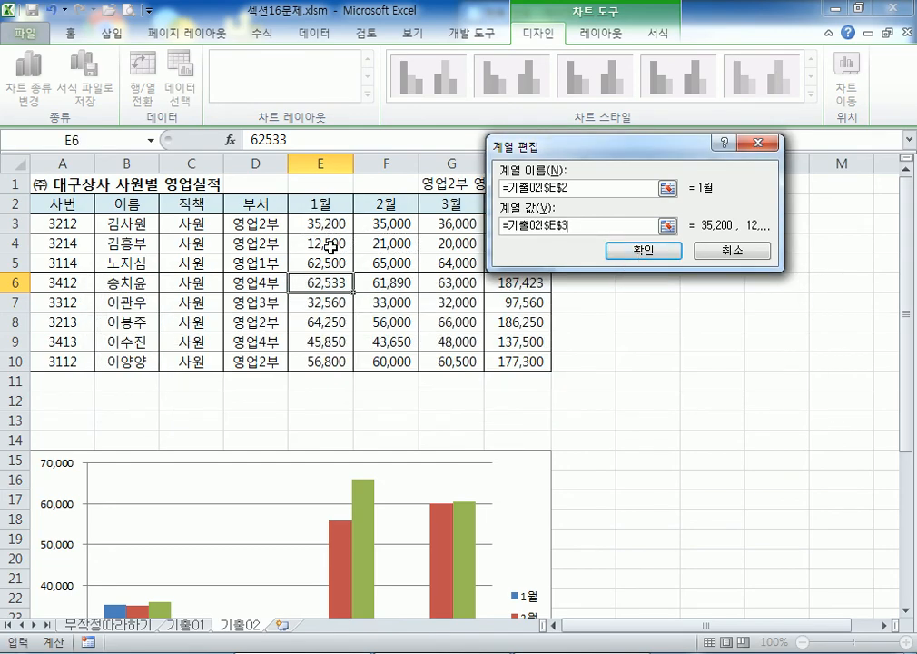
{"action": "type", "text": "+"}
{"action": "left_click", "coordinate": [329, 245]}
{"action": "type", "text": "+"}
{"action": "left_click", "coordinate": [314, 324]}
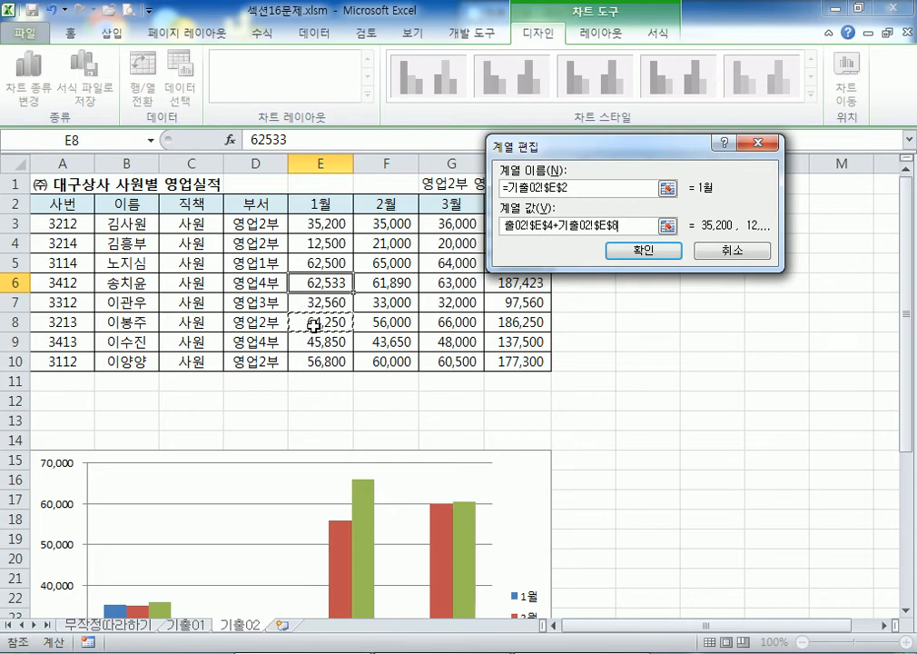
{"action": "type", "text": "+"}
{"action": "left_click", "coordinate": [312, 360]}
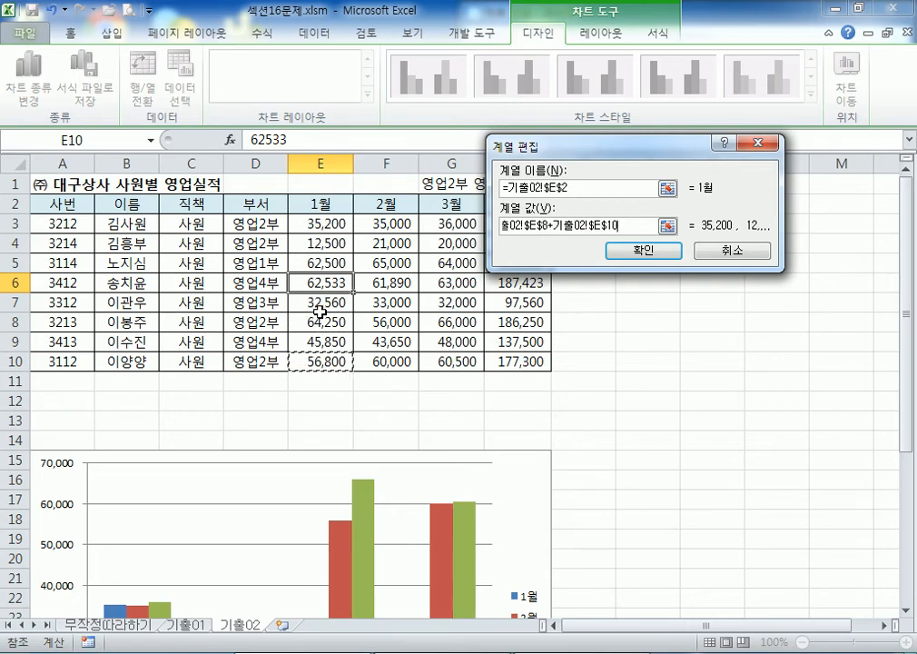
{"action": "left_click", "coordinate": [632, 252]}
{"action": "left_click", "coordinate": [414, 396]}
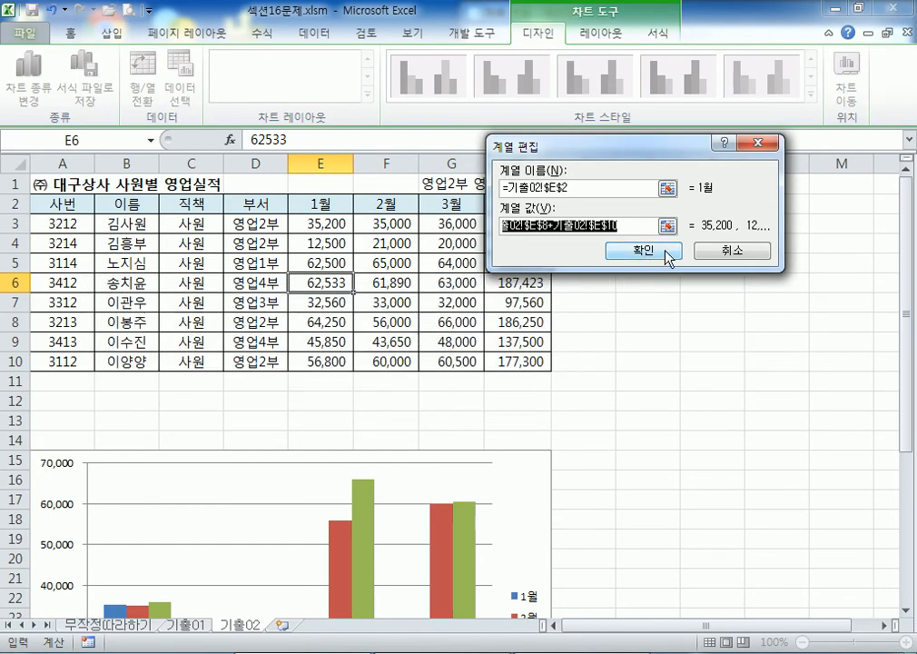
{"action": "left_click", "coordinate": [713, 254]}
{"action": "left_click", "coordinate": [849, 317]}
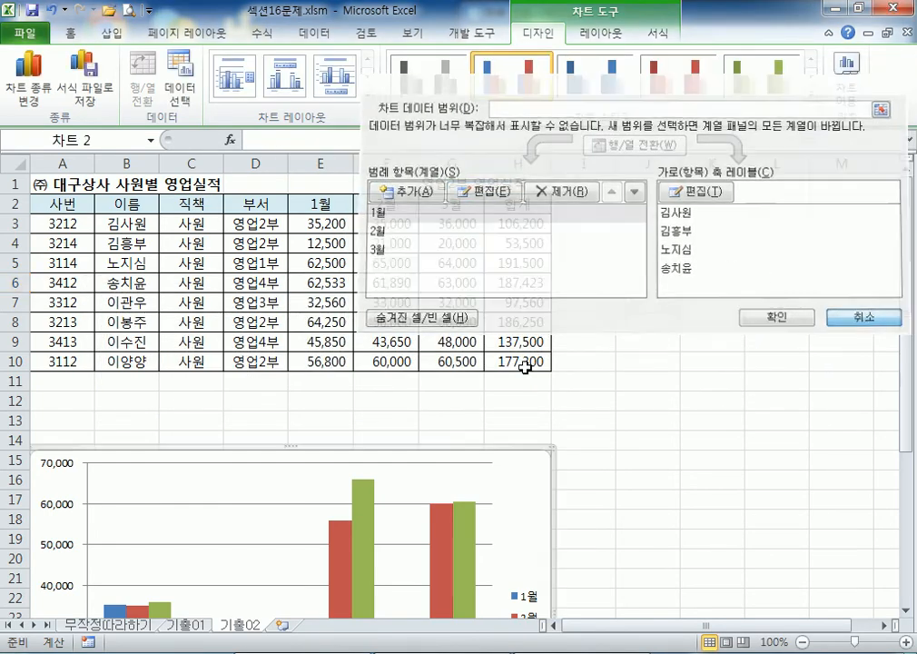
Step: Undo the series value edits until the chart is back on all employees' data
{"action": "scroll", "coordinate": [311, 409], "scroll_direction": "down", "scroll_amount": 5}
{"action": "scroll", "coordinate": [286, 369], "scroll_direction": "up", "scroll_amount": 4}
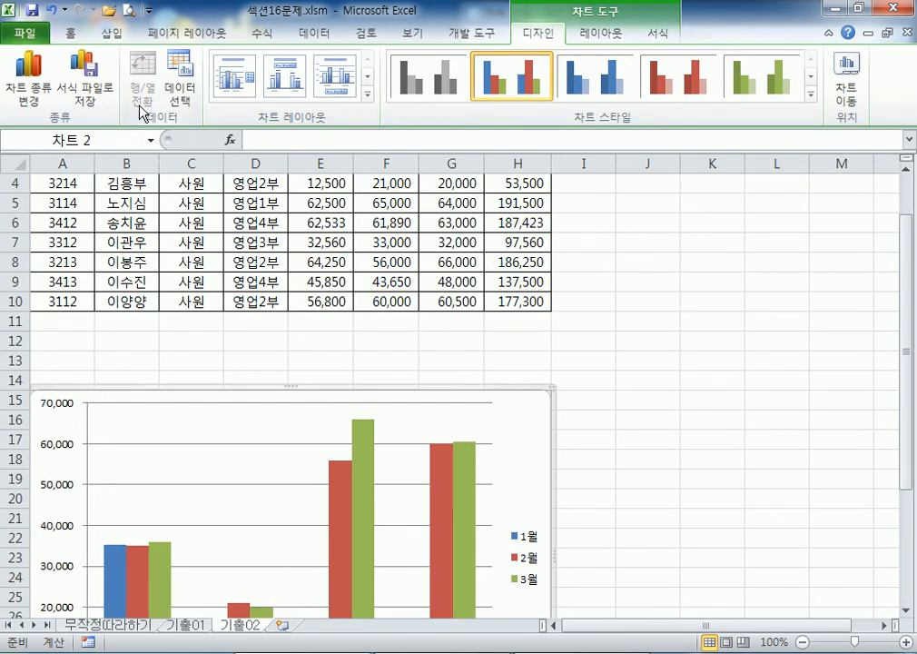
{"action": "left_click", "coordinate": [51, 10]}
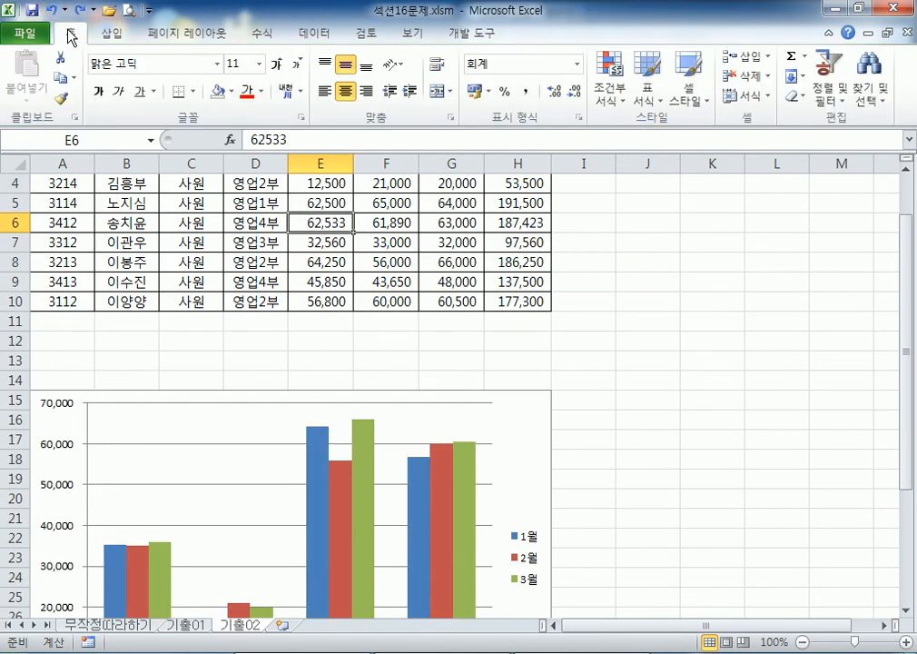
{"action": "scroll", "coordinate": [348, 314], "scroll_direction": "down", "scroll_amount": 3}
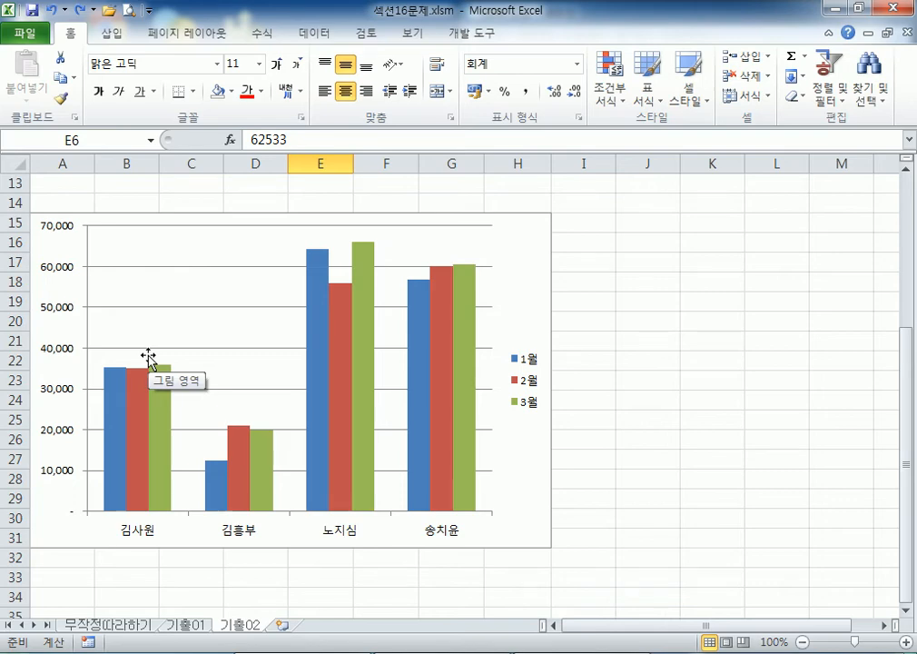
{"action": "left_click", "coordinate": [50, 10]}
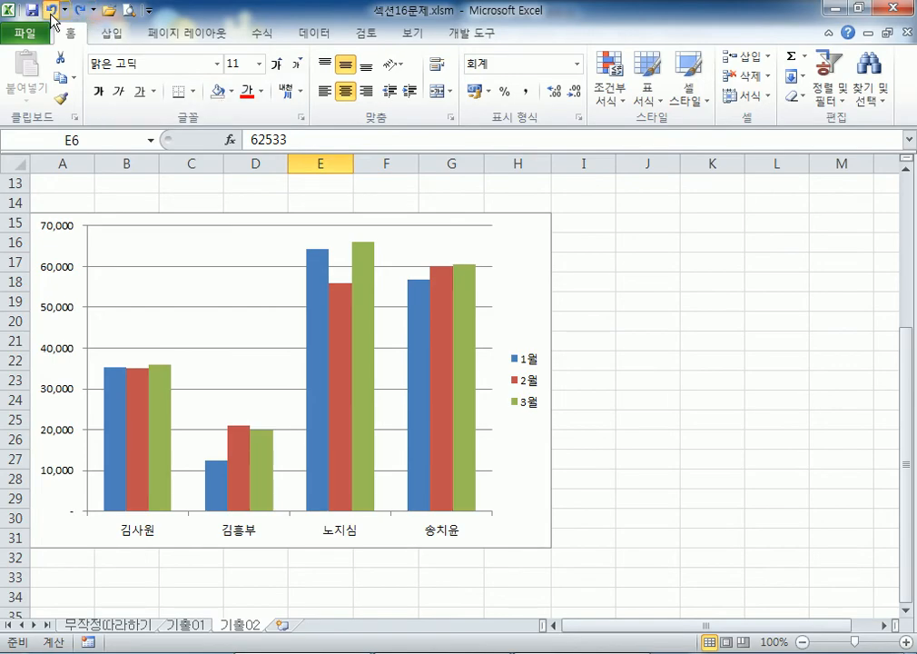
{"action": "scroll", "coordinate": [378, 318], "scroll_direction": "down", "scroll_amount": 6}
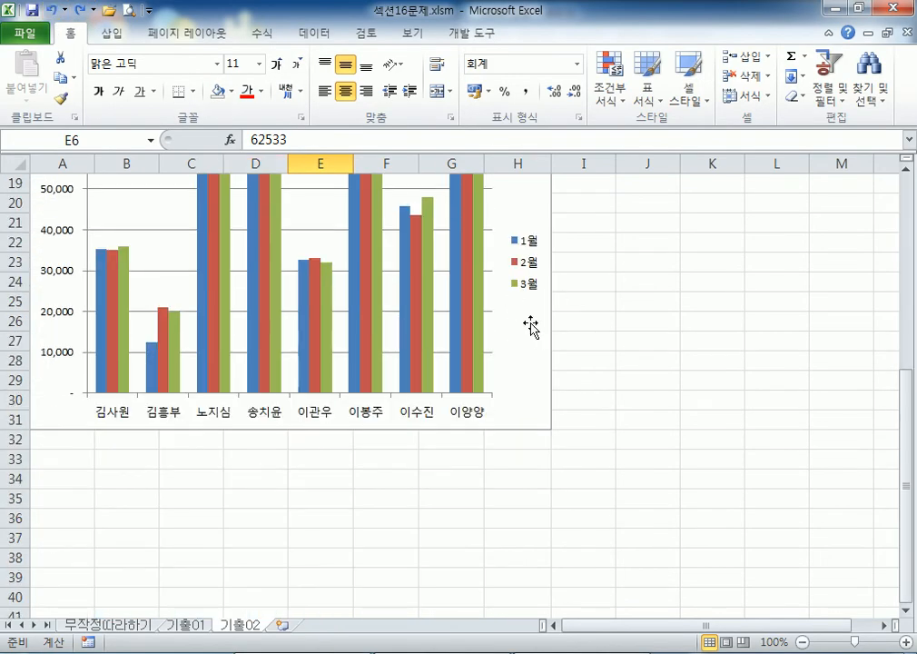
Step: Open the chart's source data and switch rows and columns so the employees become the series
{"action": "left_click", "coordinate": [524, 199]}
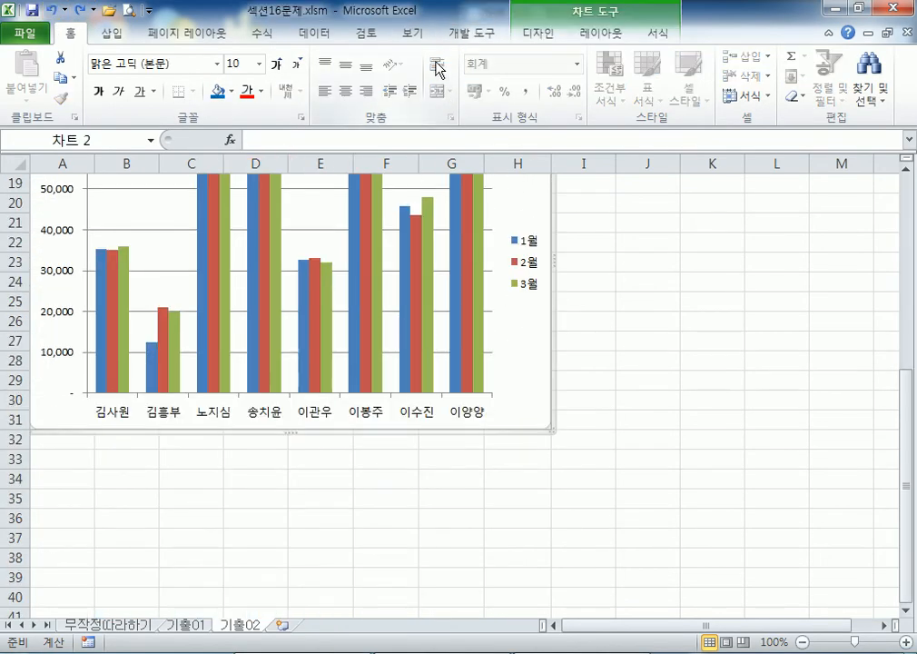
{"action": "left_click", "coordinate": [544, 34]}
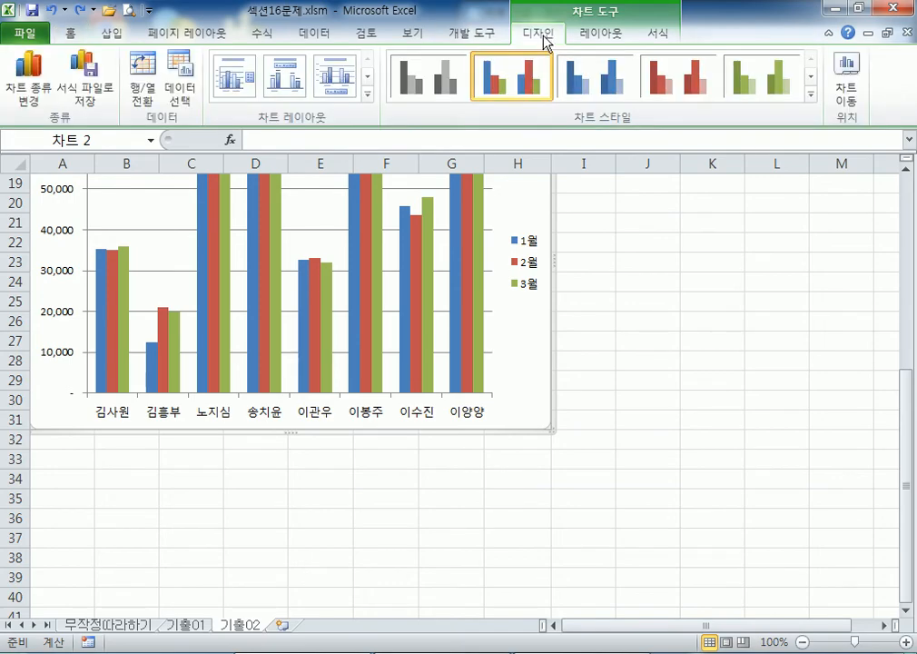
{"action": "left_click", "coordinate": [178, 91]}
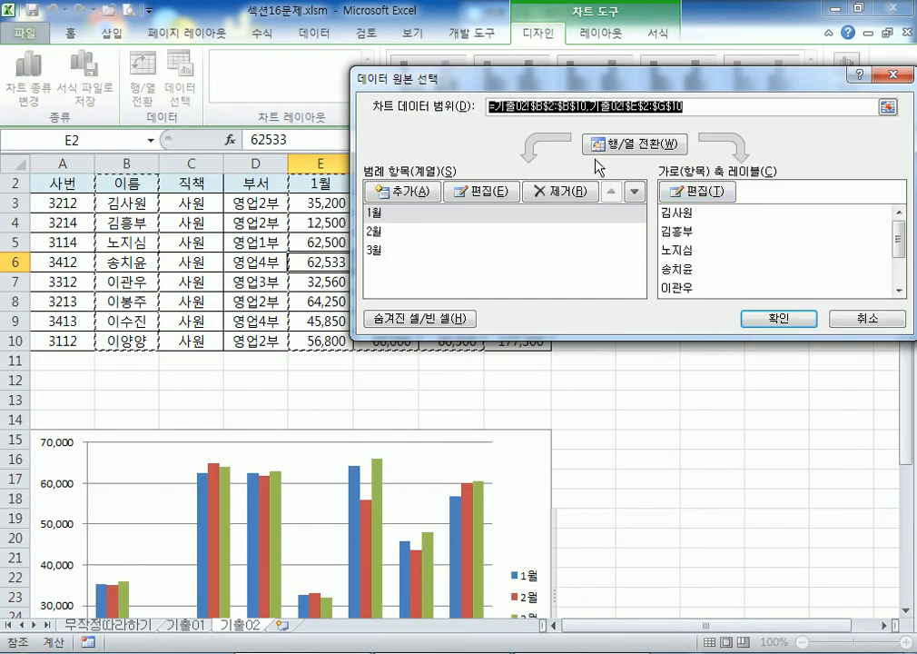
{"action": "left_click", "coordinate": [620, 148]}
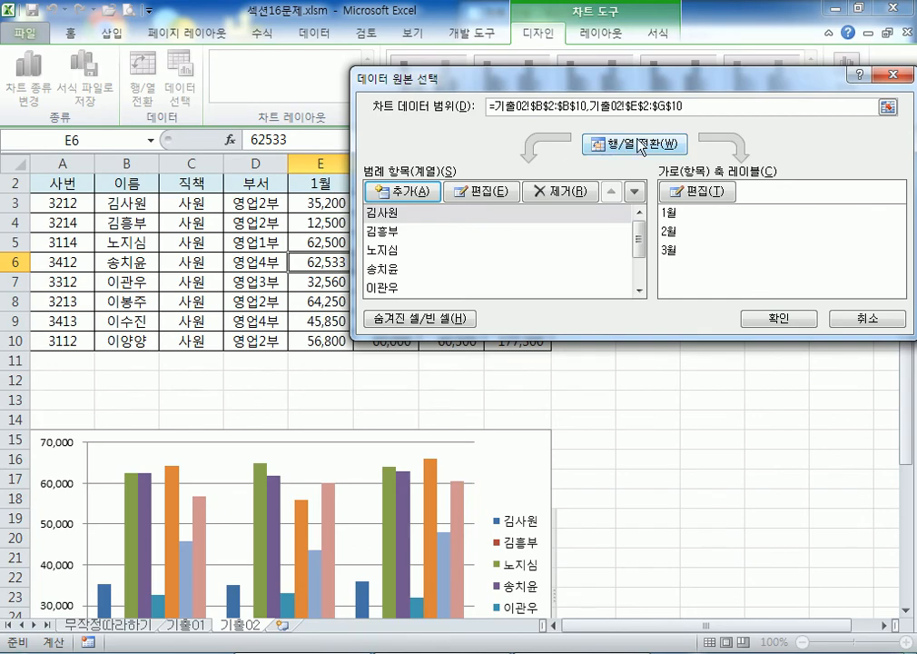
Step: Remove the series of the employees outside 영업2부 (rows 5, 6, 7 and 9), and switch rows and columns back
{"action": "left_click", "coordinate": [386, 252]}
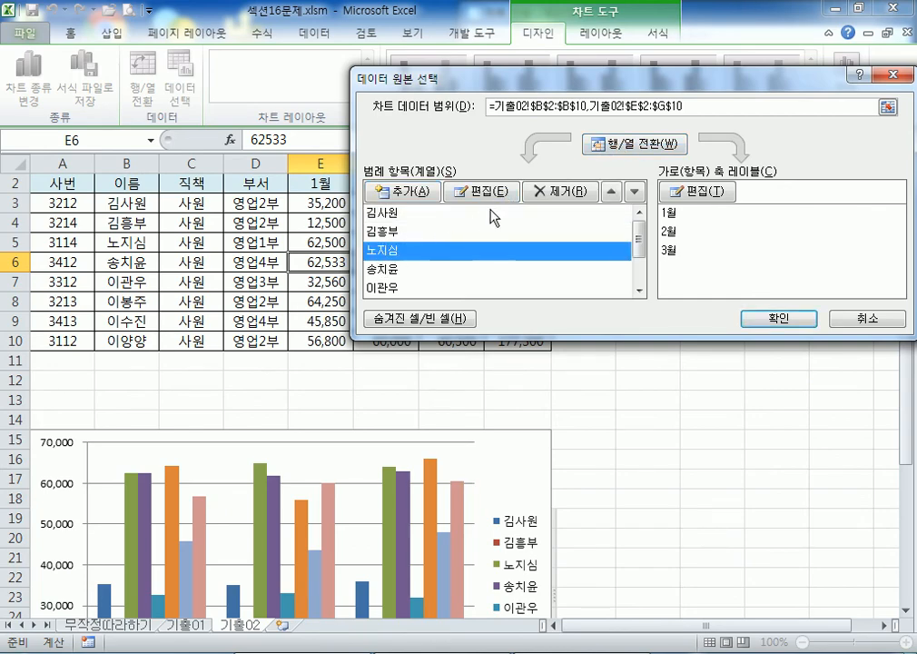
{"action": "left_click", "coordinate": [558, 191]}
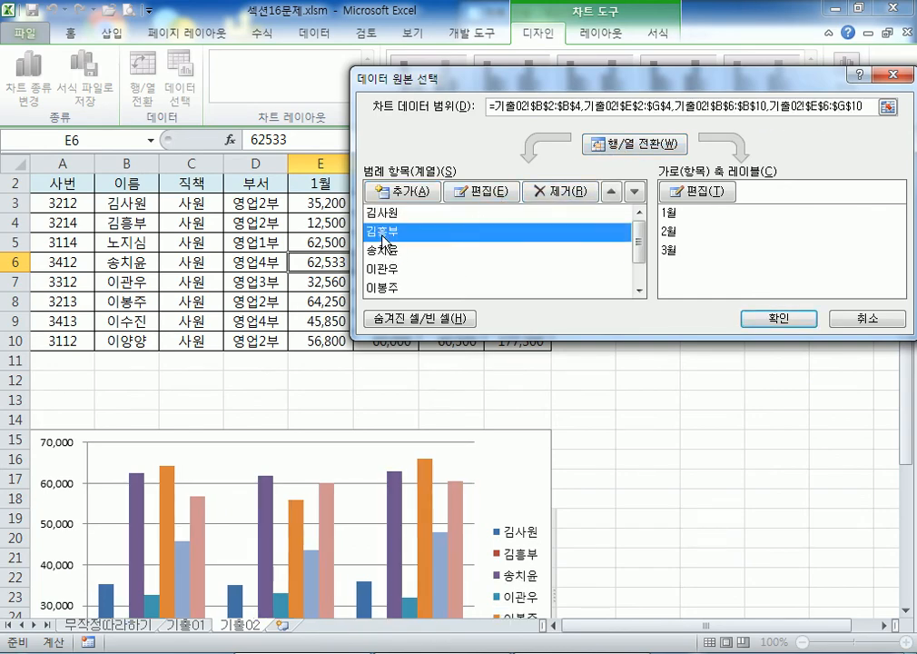
{"action": "left_click", "coordinate": [427, 249]}
{"action": "left_click", "coordinate": [557, 192]}
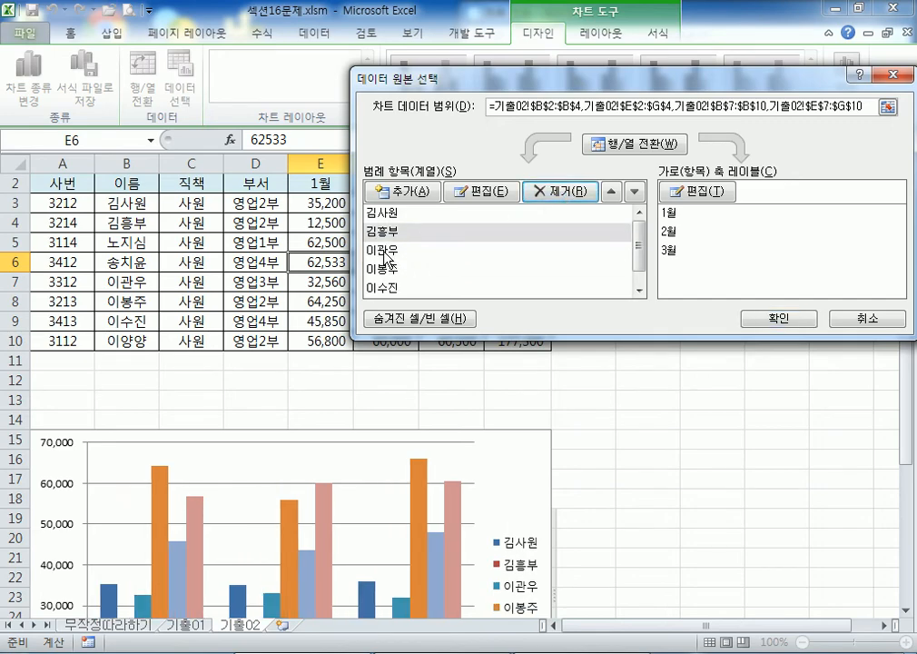
{"action": "left_click", "coordinate": [385, 255]}
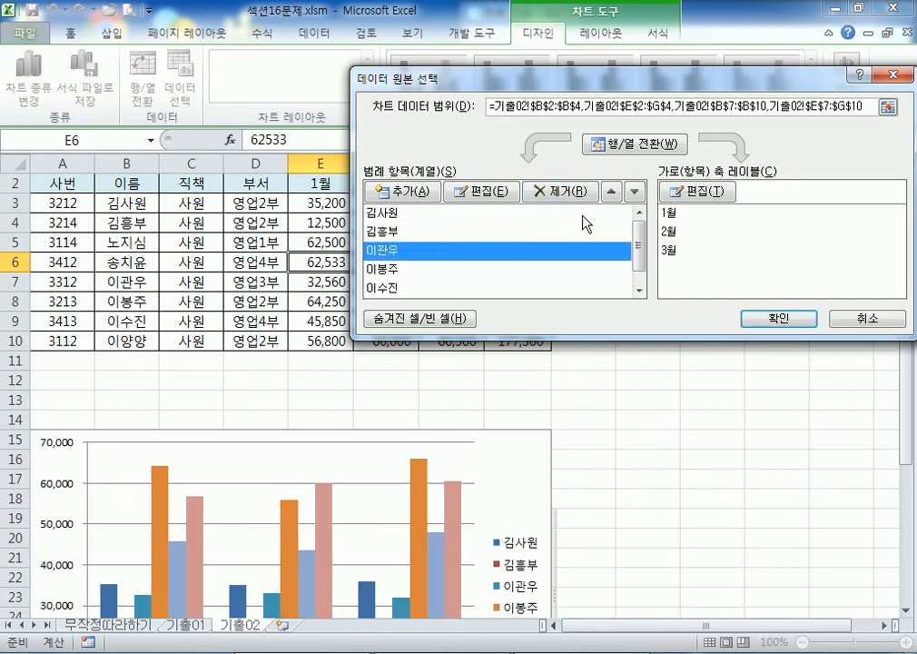
{"action": "left_click", "coordinate": [570, 193]}
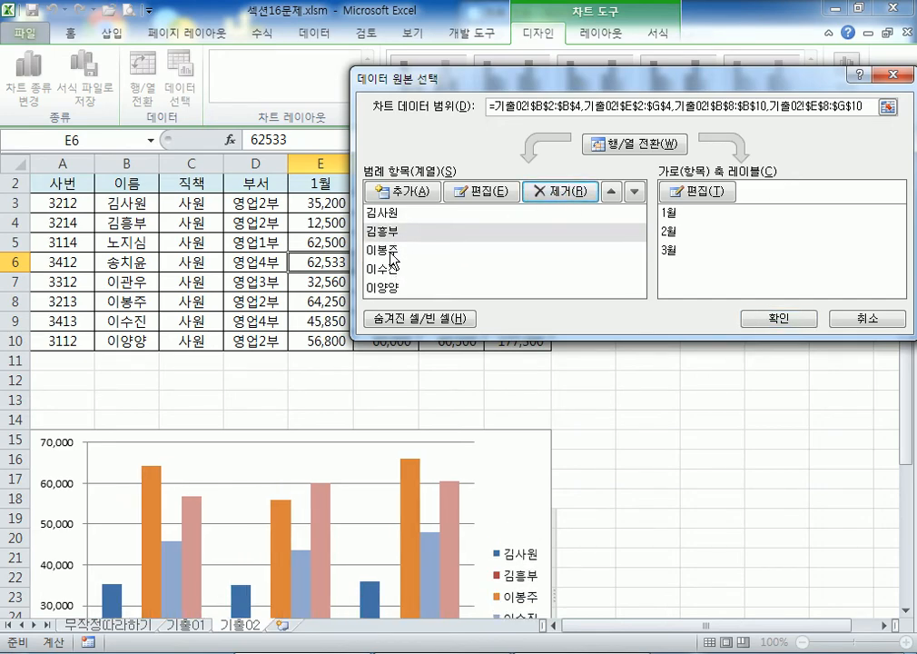
{"action": "left_click", "coordinate": [392, 271]}
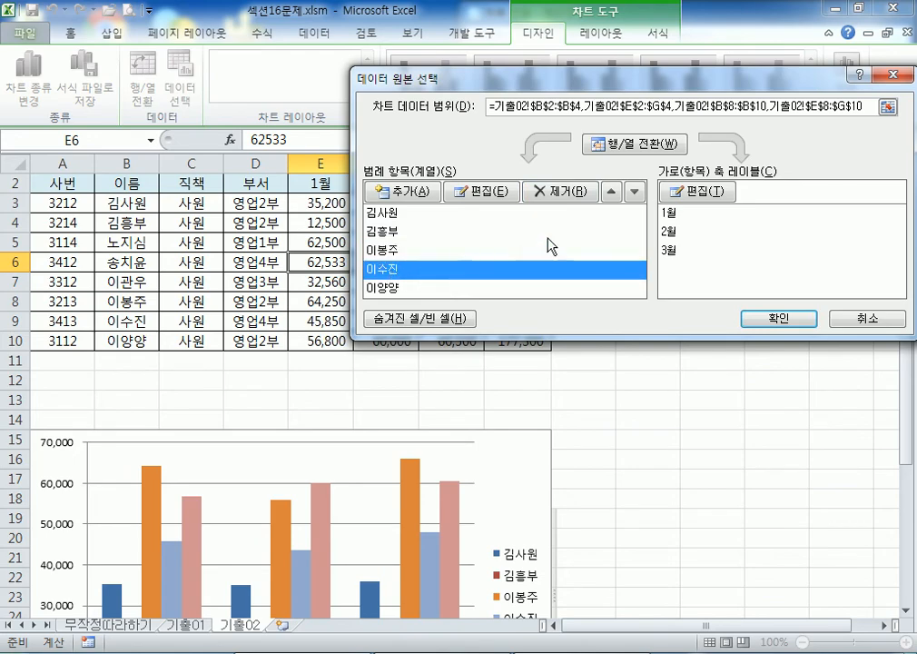
{"action": "left_click", "coordinate": [560, 192]}
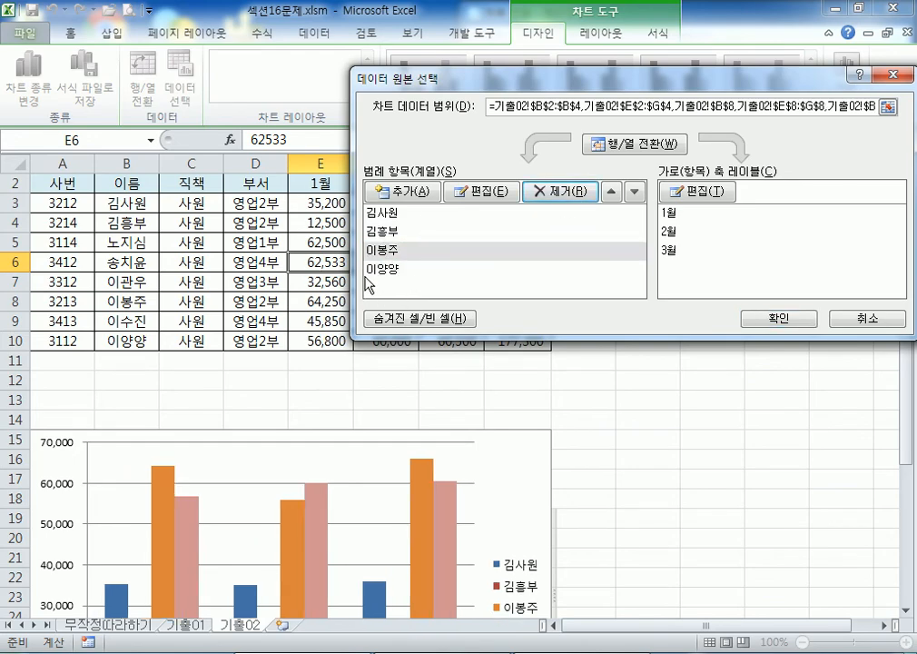
{"action": "left_click", "coordinate": [601, 144]}
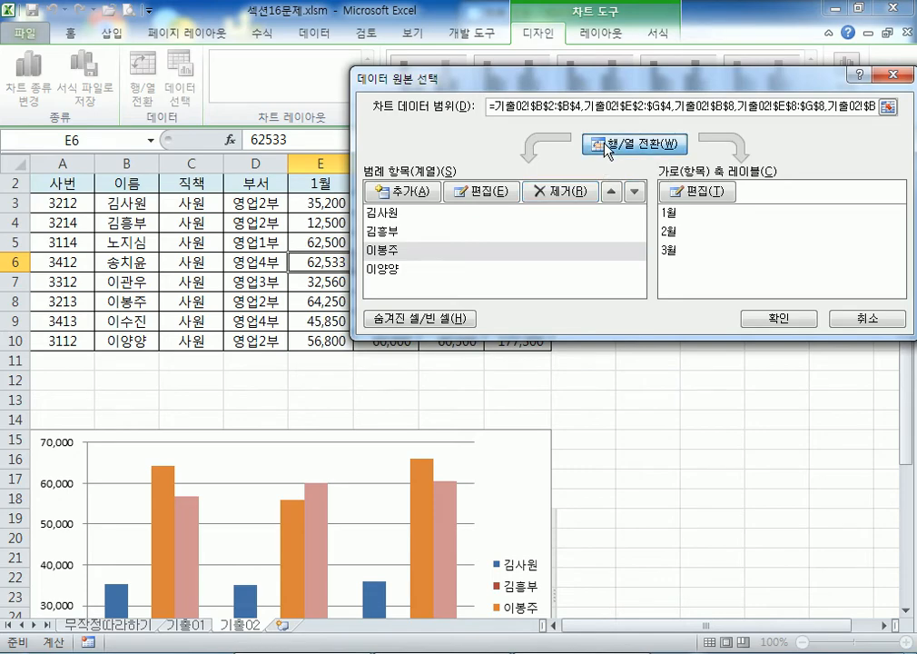
Step: Apply the source data changes and add a chart title above the plot area
{"action": "left_click", "coordinate": [776, 317]}
{"action": "scroll", "coordinate": [522, 404], "scroll_direction": "down", "scroll_amount": 5}
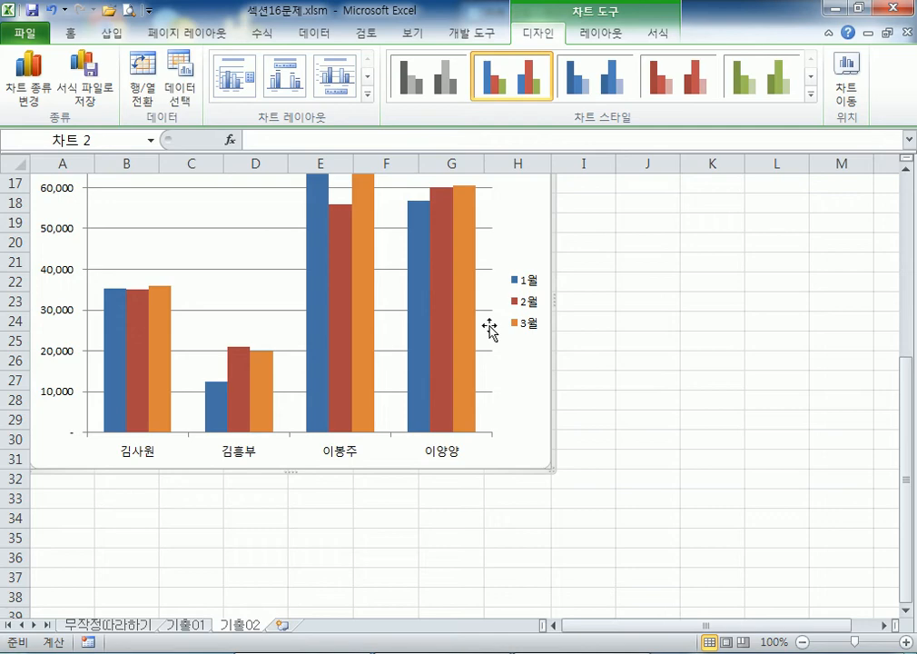
{"action": "left_click", "coordinate": [610, 35]}
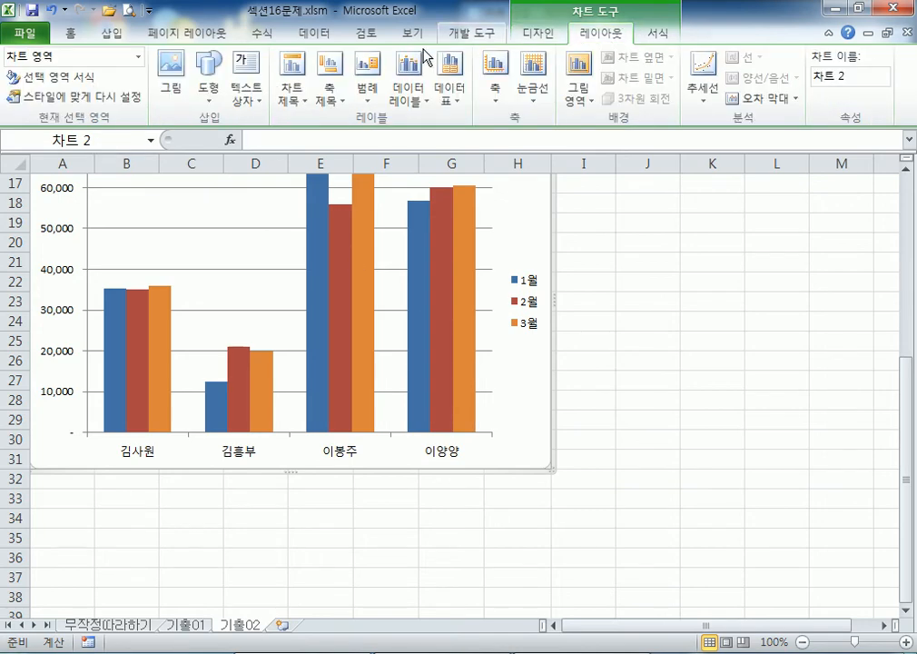
{"action": "left_click", "coordinate": [291, 91]}
{"action": "left_click", "coordinate": [334, 233]}
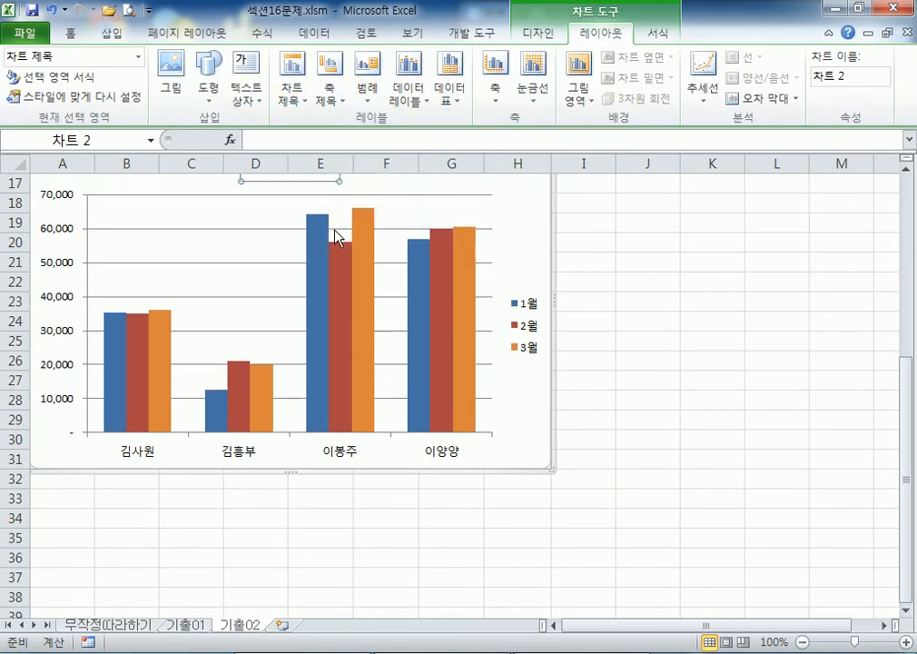
{"action": "scroll", "coordinate": [491, 400], "scroll_direction": "up", "scroll_amount": 2}
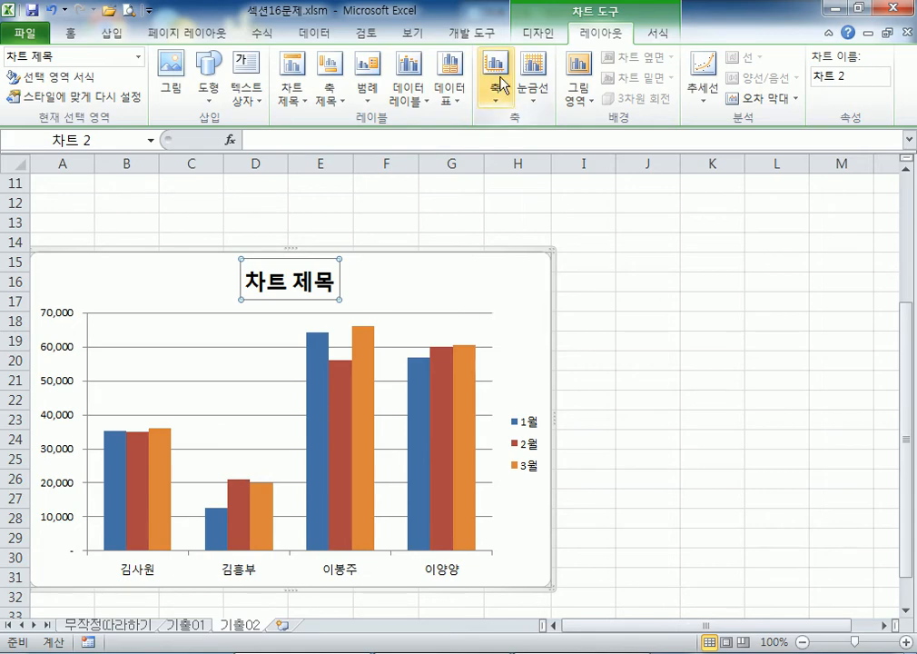
Step: Add a title below the chart's horizontal axis
{"action": "left_click", "coordinate": [333, 97]}
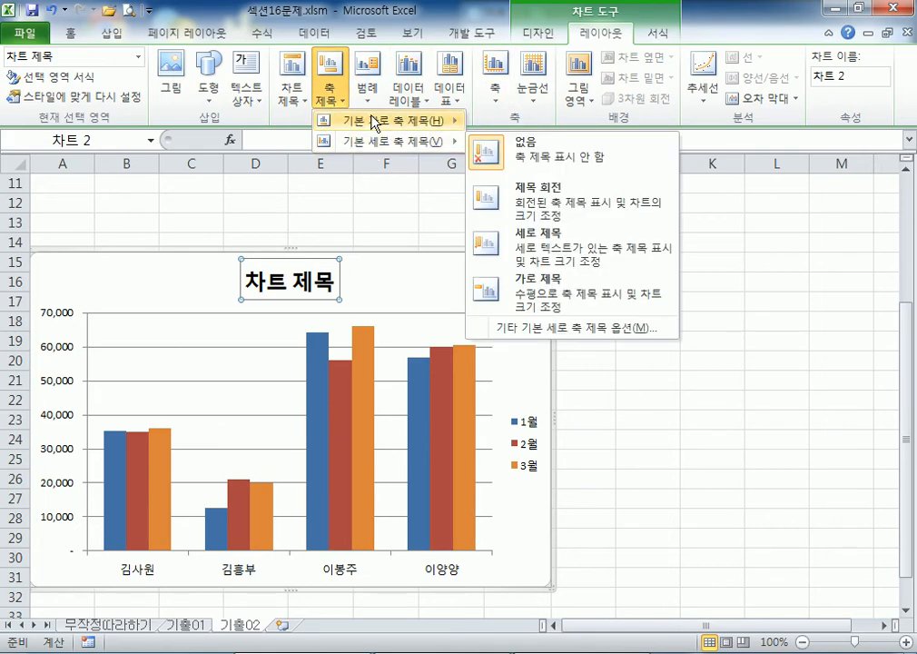
{"action": "mouse_move", "coordinate": [381, 120]}
{"action": "left_click", "coordinate": [542, 182]}
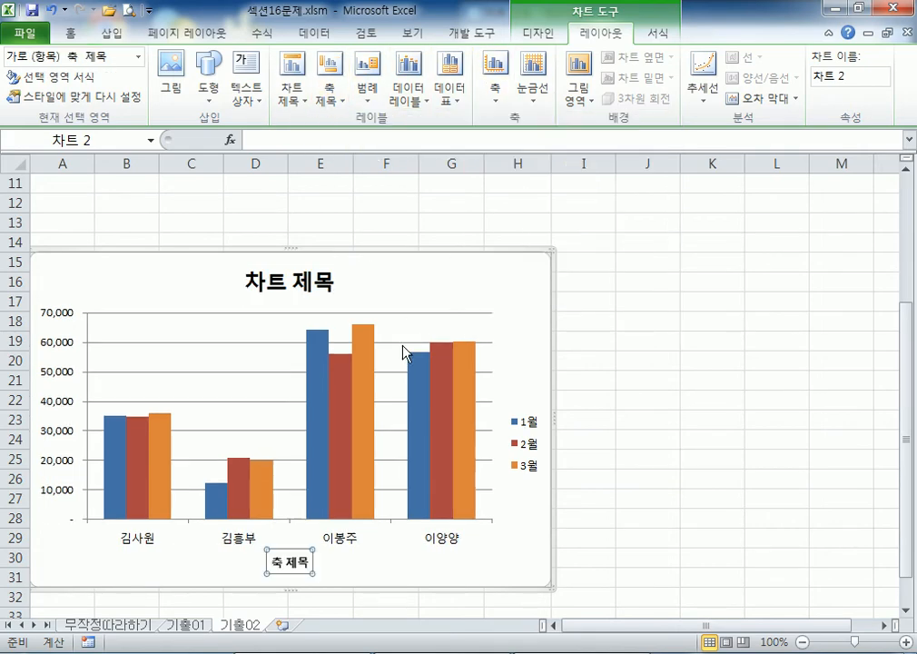
Step: Examine the text in cell G1 and compare it with the chart's title placeholder, leaving both as they are
{"action": "left_click", "coordinate": [289, 282]}
{"action": "scroll", "coordinate": [479, 350], "scroll_direction": "up", "scroll_amount": 4}
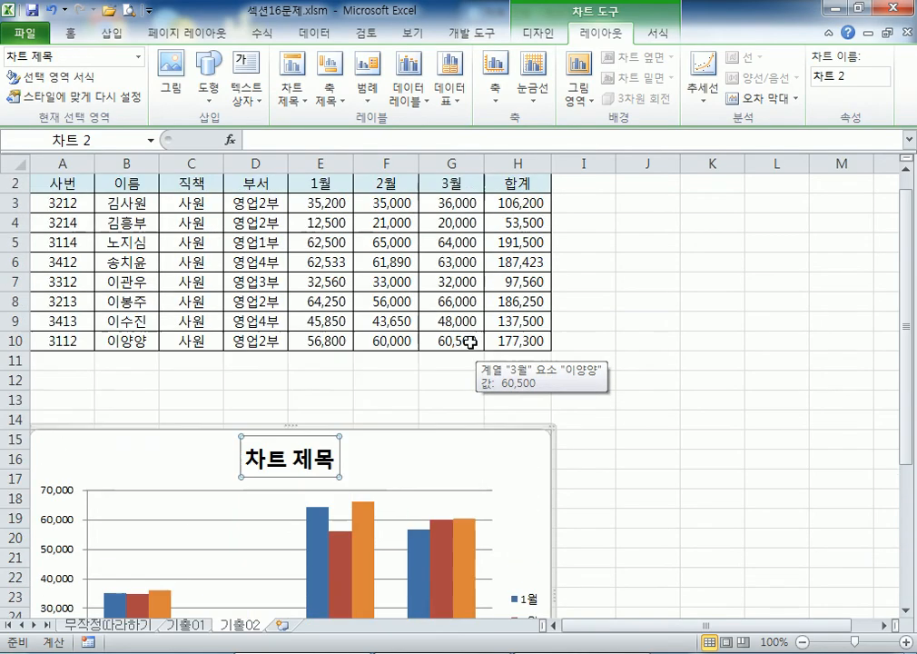
{"action": "left_click", "coordinate": [430, 186]}
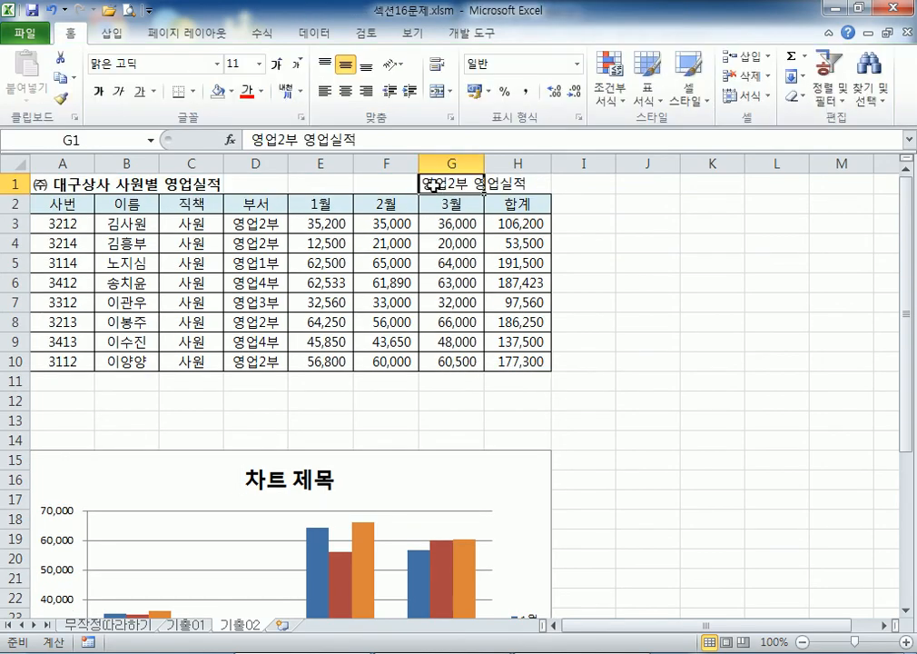
{"action": "left_click_drag", "start_coordinate": [355, 139], "coordinate": [252, 139]}
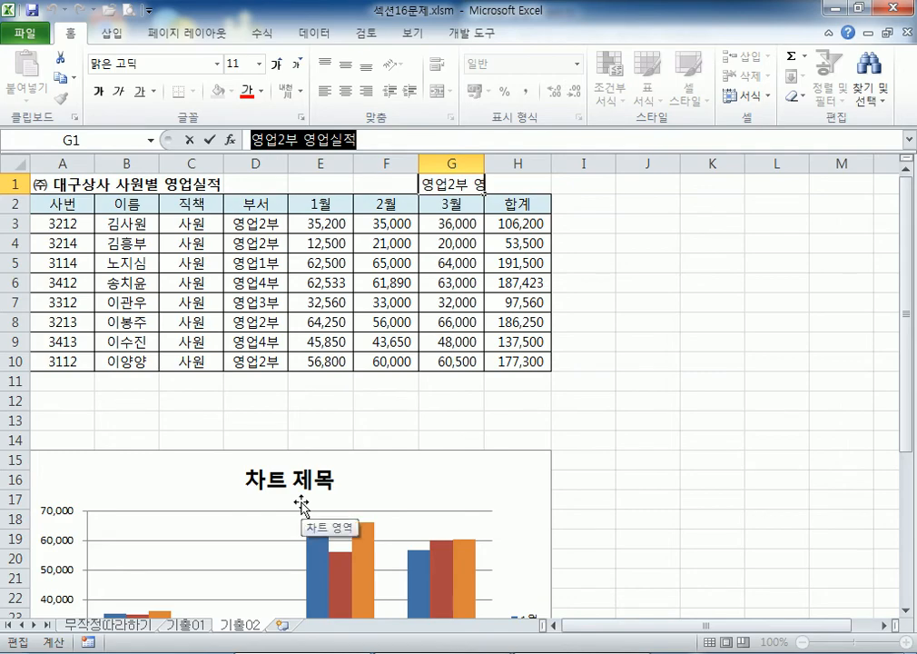
{"action": "key", "text": "Escape"}
{"action": "left_click", "coordinate": [281, 488]}
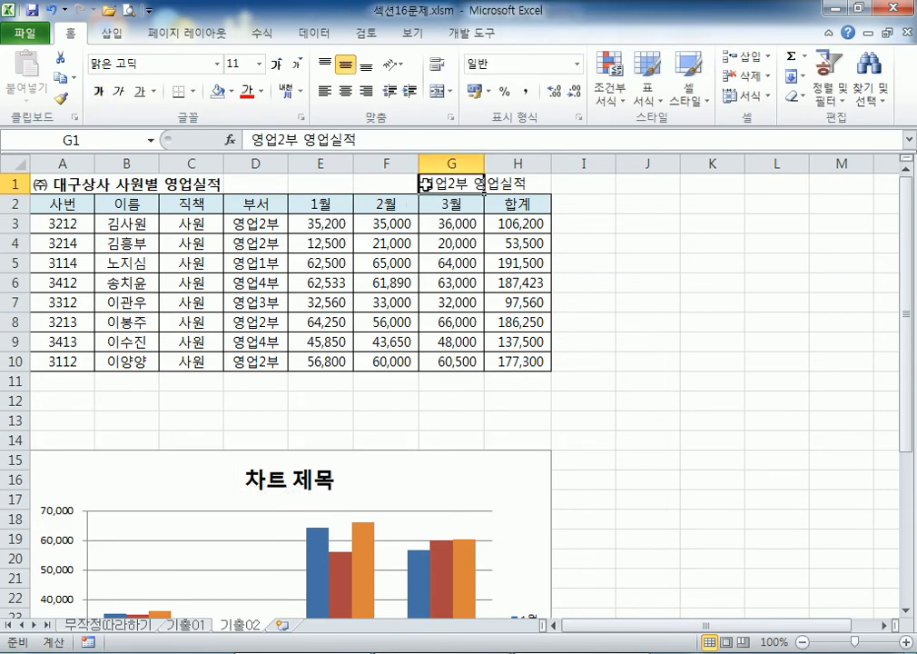
{"action": "left_click", "coordinate": [424, 182]}
{"action": "left_click", "coordinate": [291, 480]}
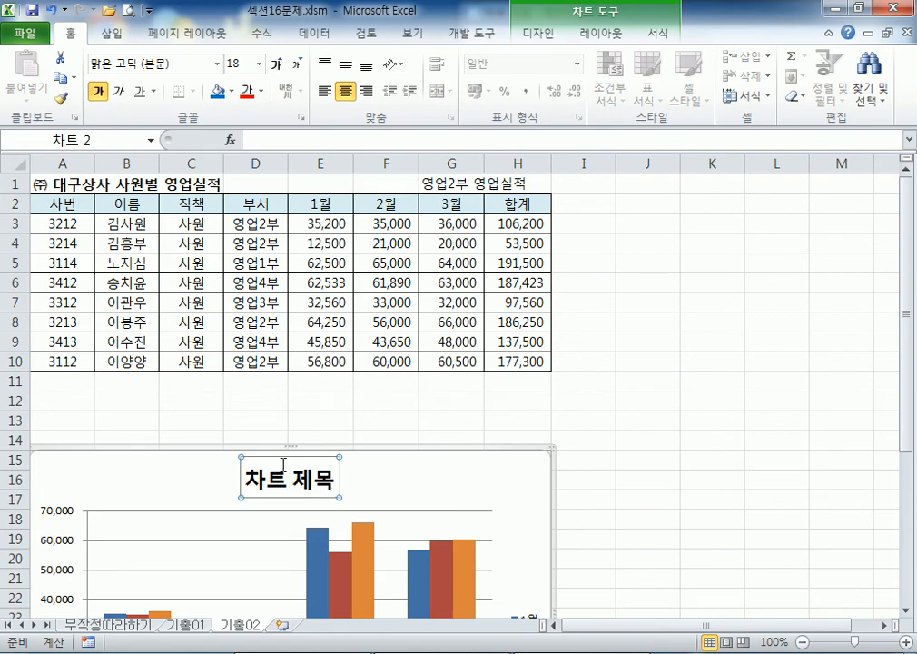
{"action": "left_click", "coordinate": [429, 181]}
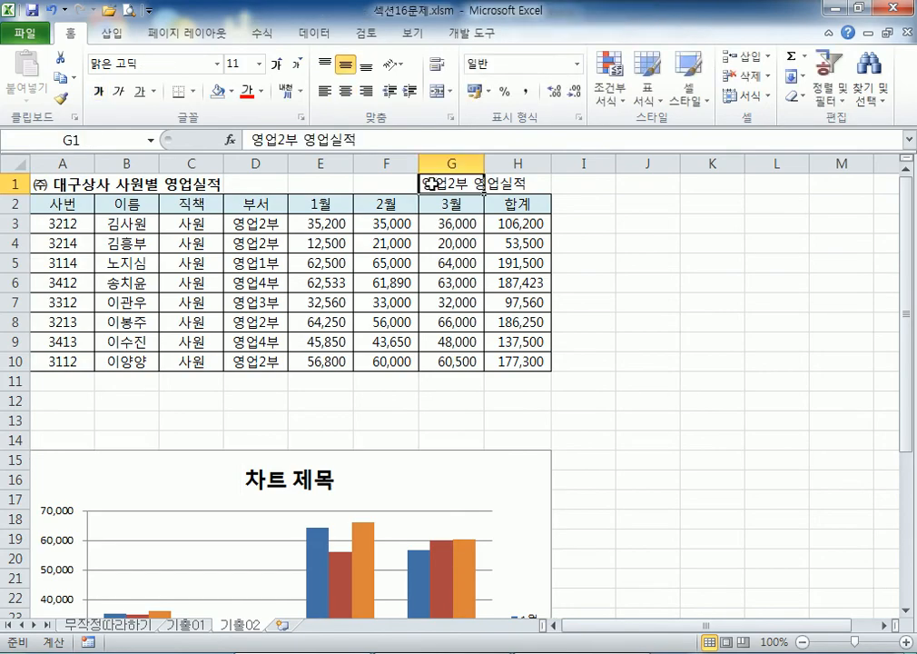
{"action": "left_click", "coordinate": [304, 476]}
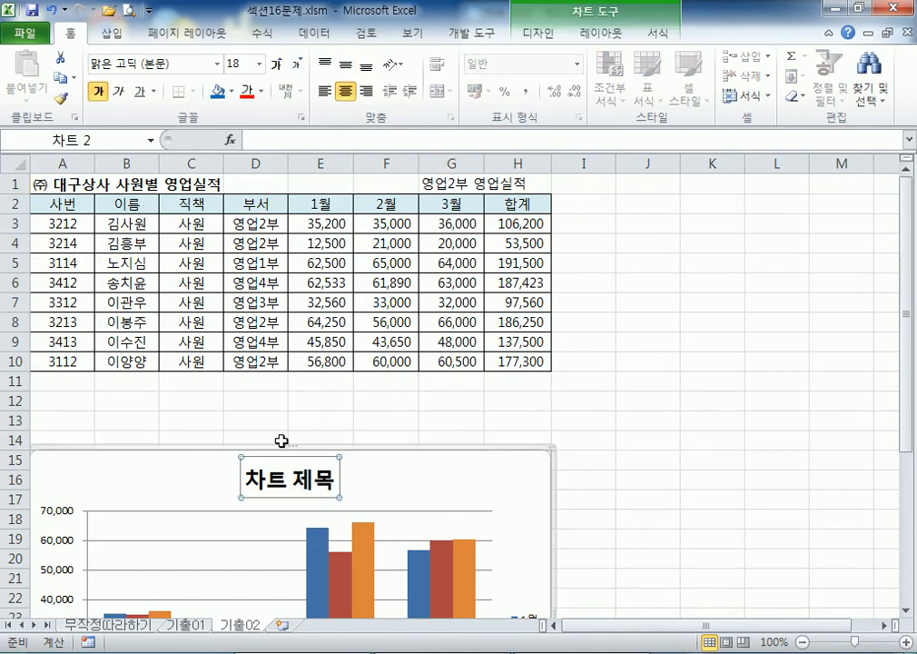
{"action": "scroll", "coordinate": [388, 477], "scroll_direction": "down", "scroll_amount": 3}
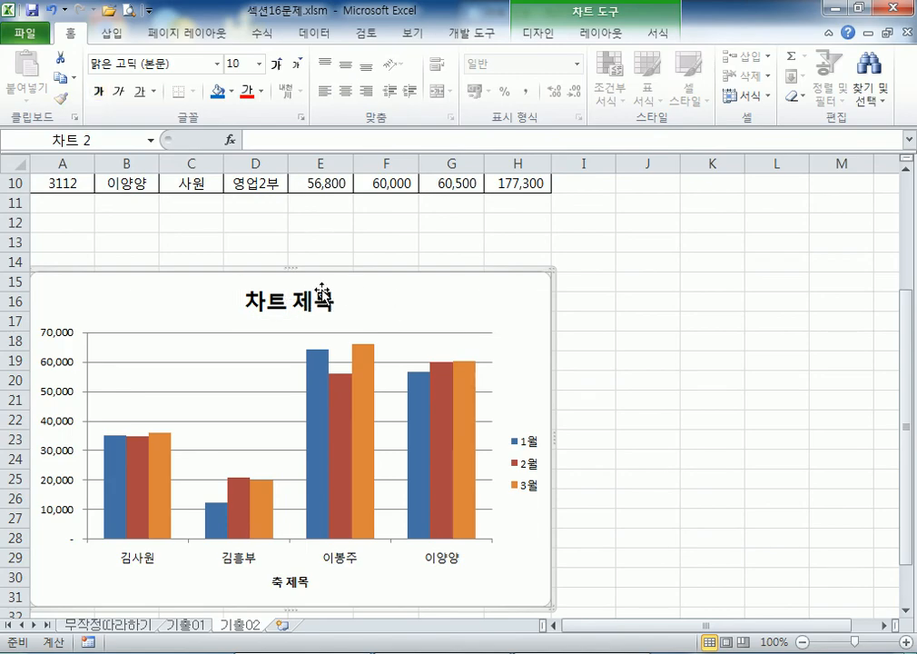
{"action": "scroll", "coordinate": [301, 322], "scroll_direction": "up", "scroll_amount": 3}
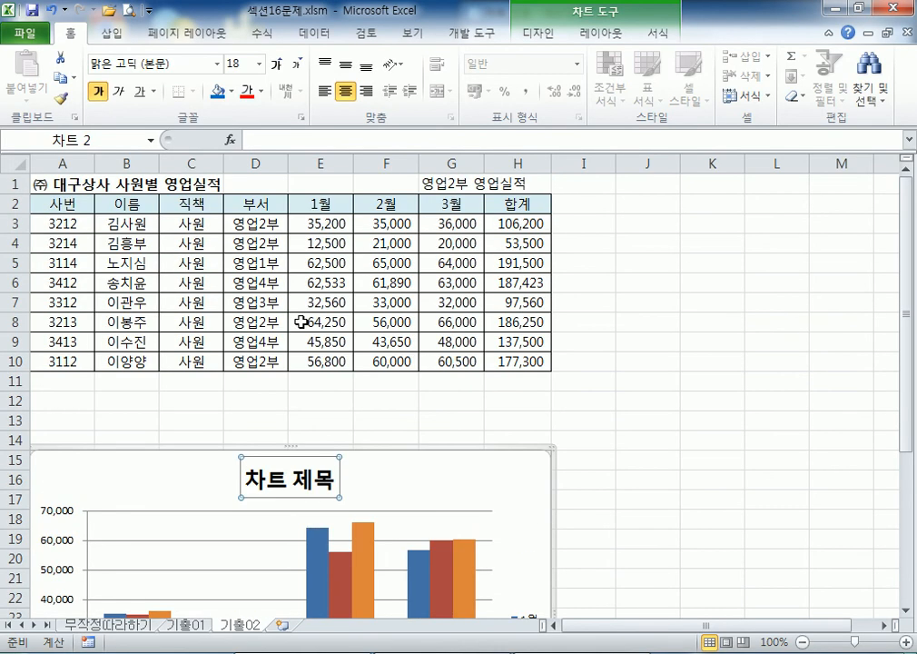
{"action": "left_click", "coordinate": [295, 135]}
{"action": "type", "text": "="}
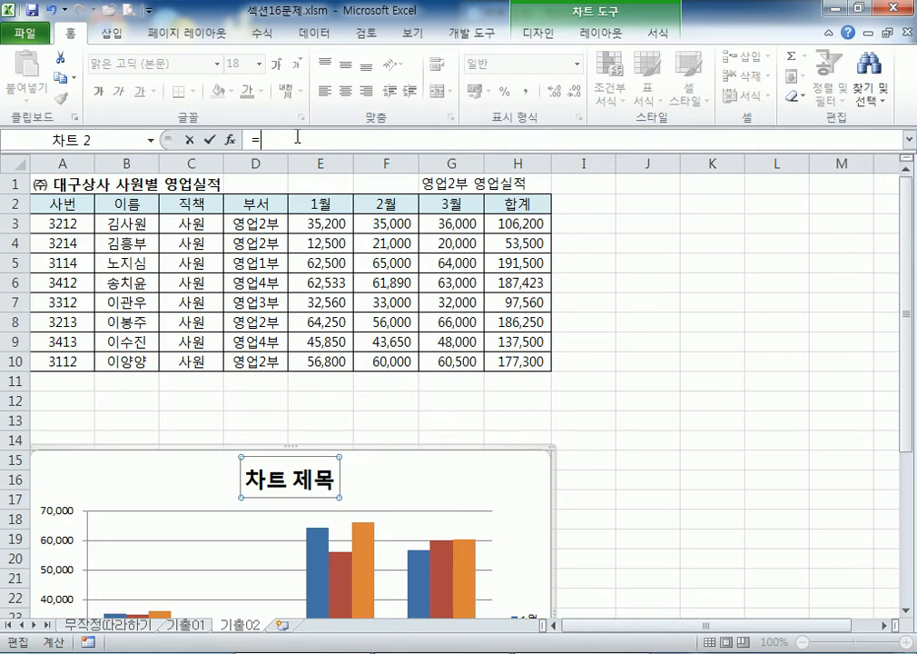
{"action": "left_click", "coordinate": [445, 183]}
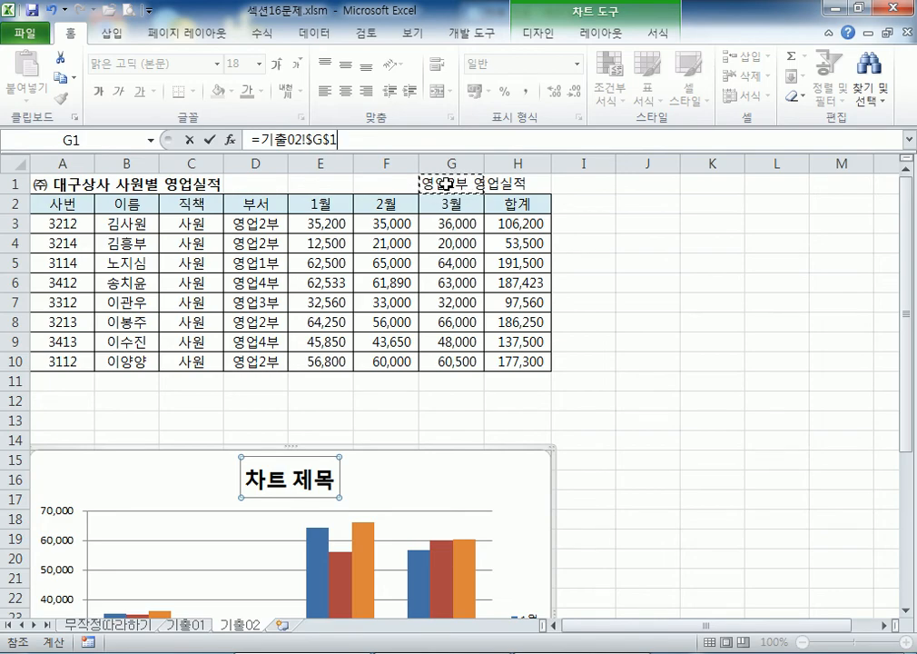
{"action": "key", "text": "Escape"}
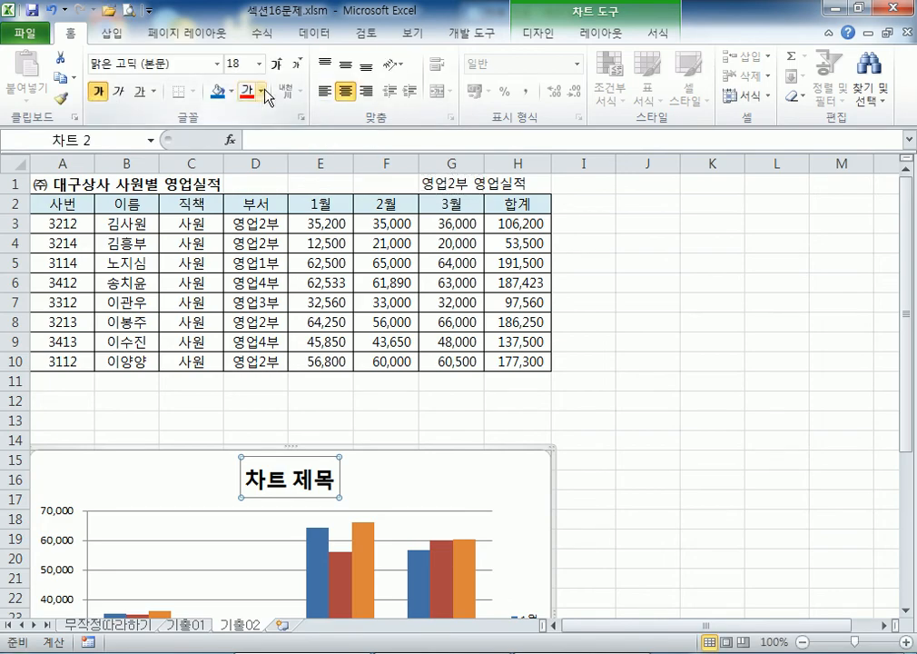
Step: Link the chart title to cell G1 with the formula =기출02!$G$1
{"action": "left_click", "coordinate": [286, 143]}
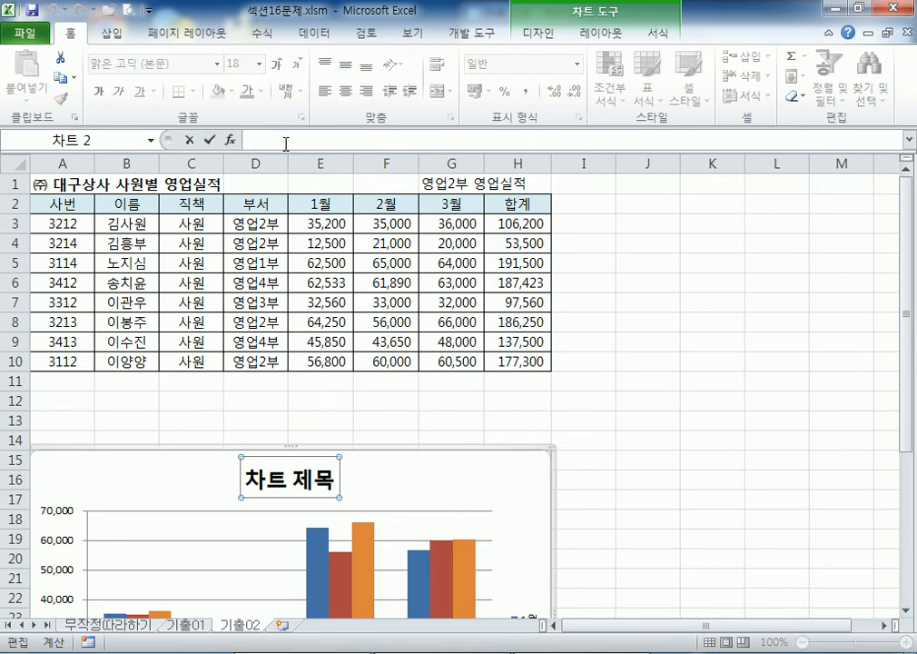
{"action": "type", "text": "="}
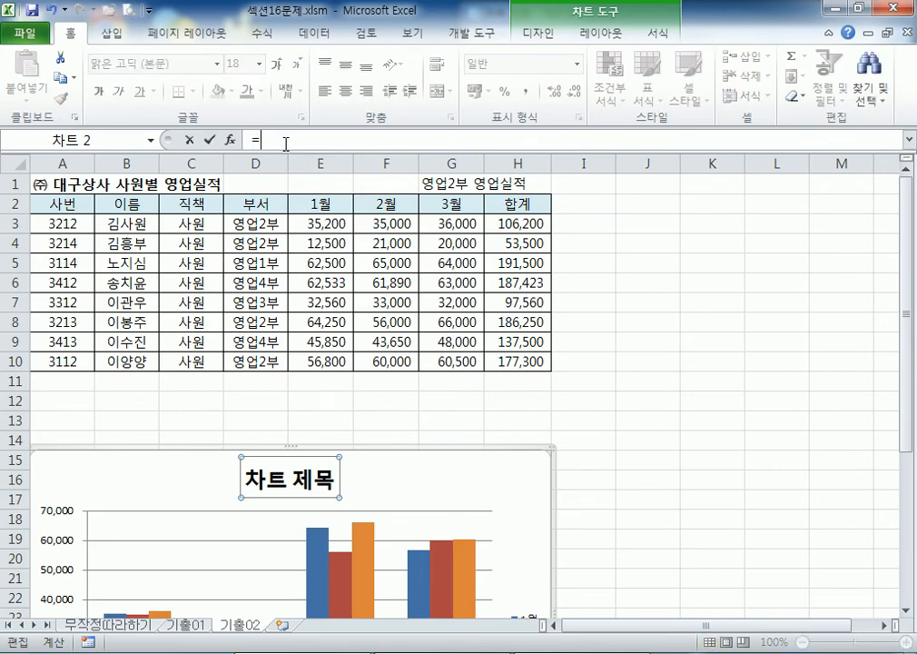
{"action": "left_click", "coordinate": [451, 184]}
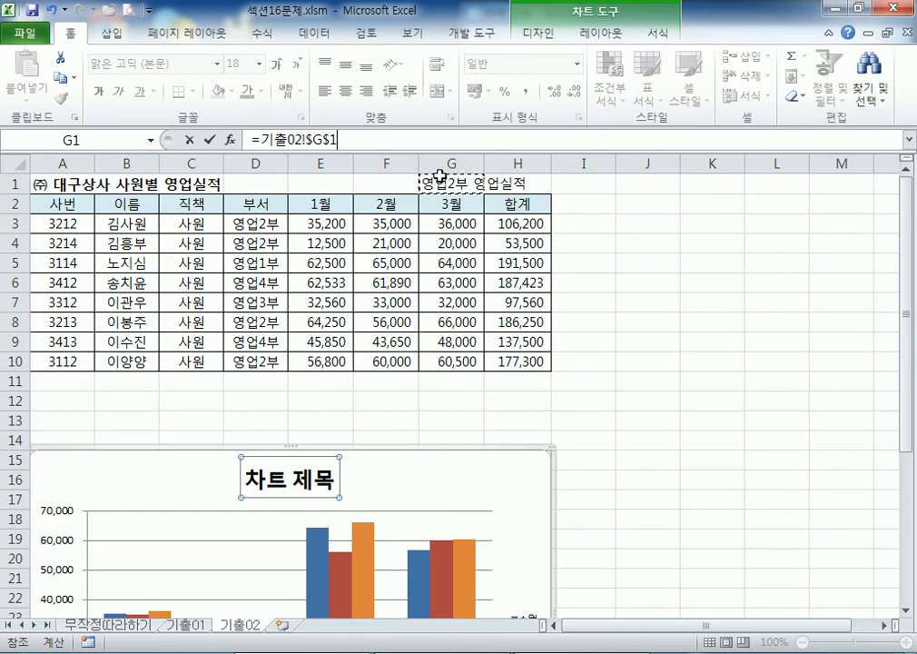
{"action": "key", "text": "Return"}
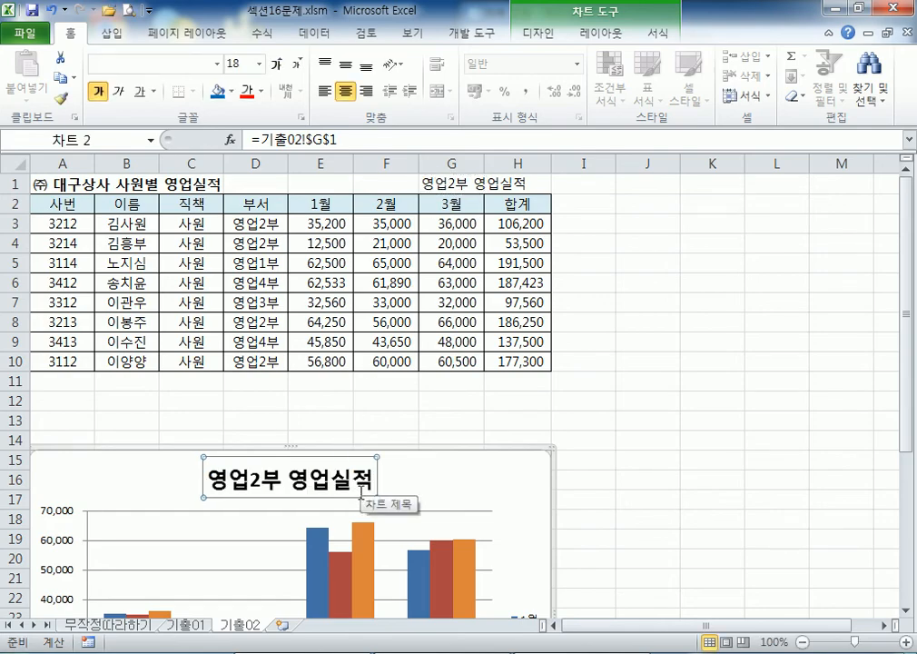
Step: Test the title link by replacing G1's text with ㄴㅇㄹㄴㅇㄹㄴㅇㄹ, and undo the change
{"action": "left_click", "coordinate": [427, 181]}
{"action": "type", "text": "ㄴ"}
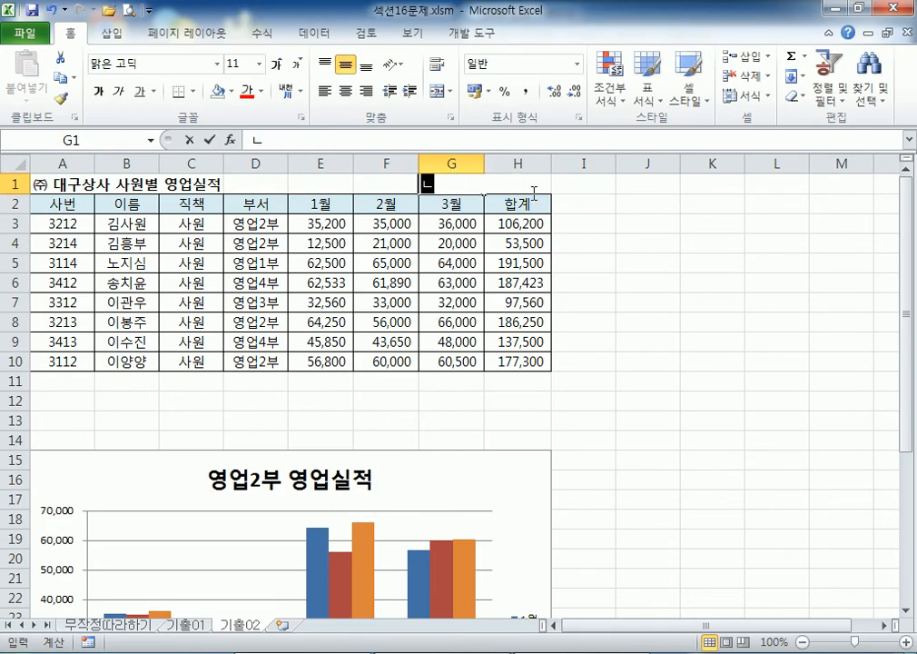
{"action": "type", "text": "ㅇㄹㄴㅇㄹㄴㅇㄹ"}
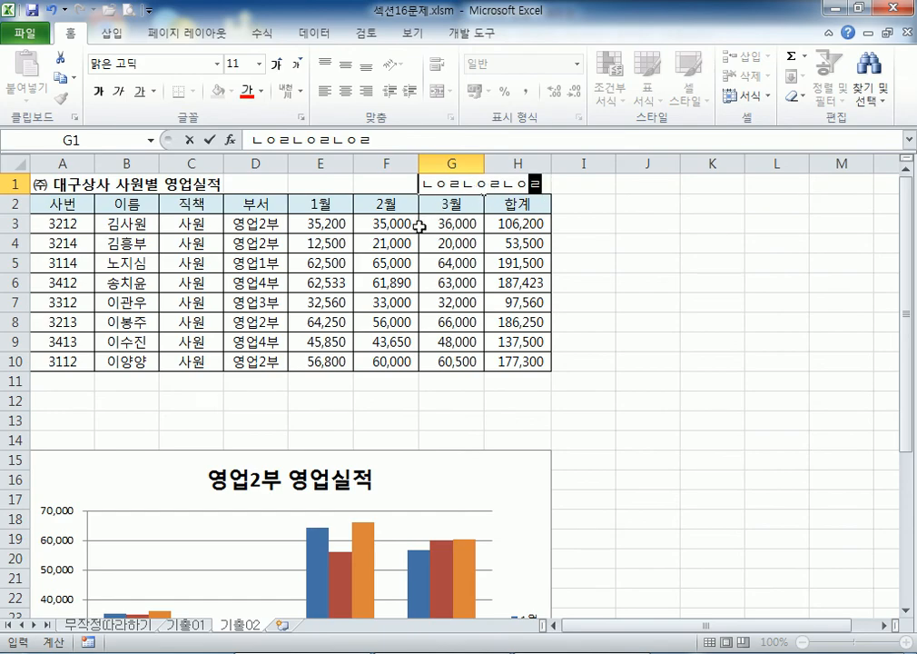
{"action": "key", "text": "Return"}
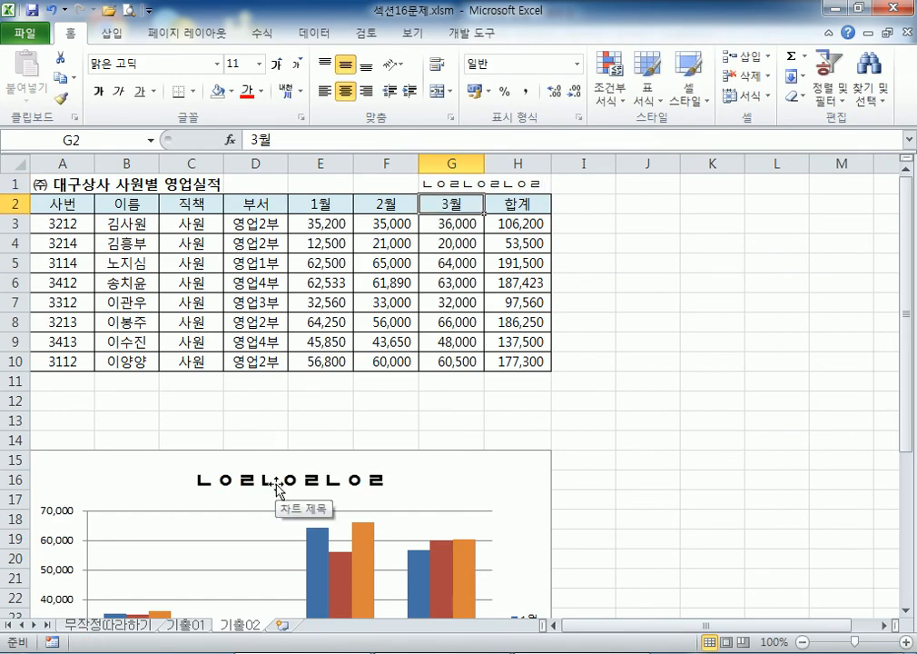
{"action": "left_click", "coordinate": [481, 182]}
{"action": "key", "text": "ctrl+z"}
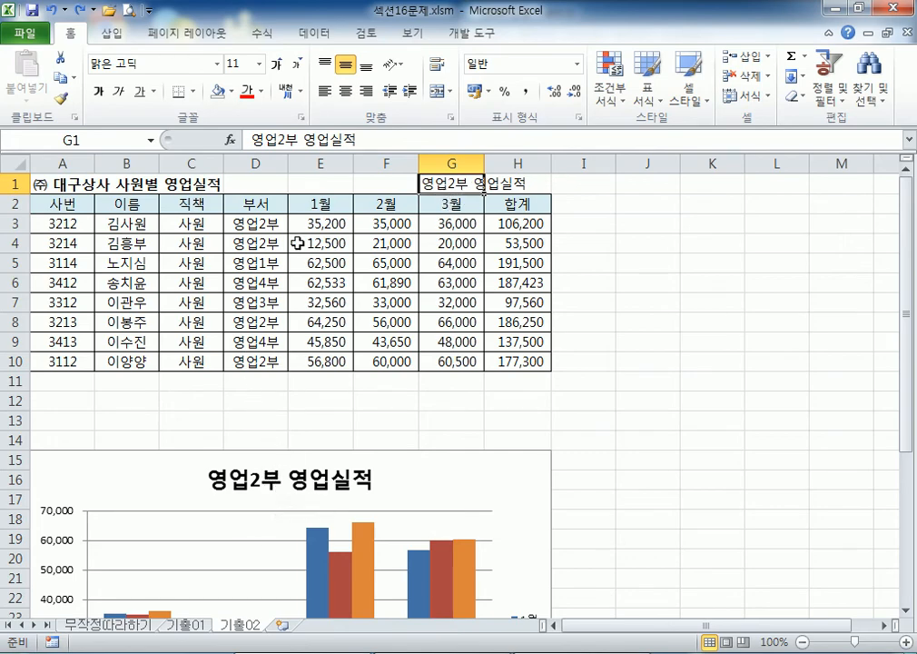
Step: Clear the chart title's formula and link the title to cell G1 again
{"action": "left_click", "coordinate": [269, 478]}
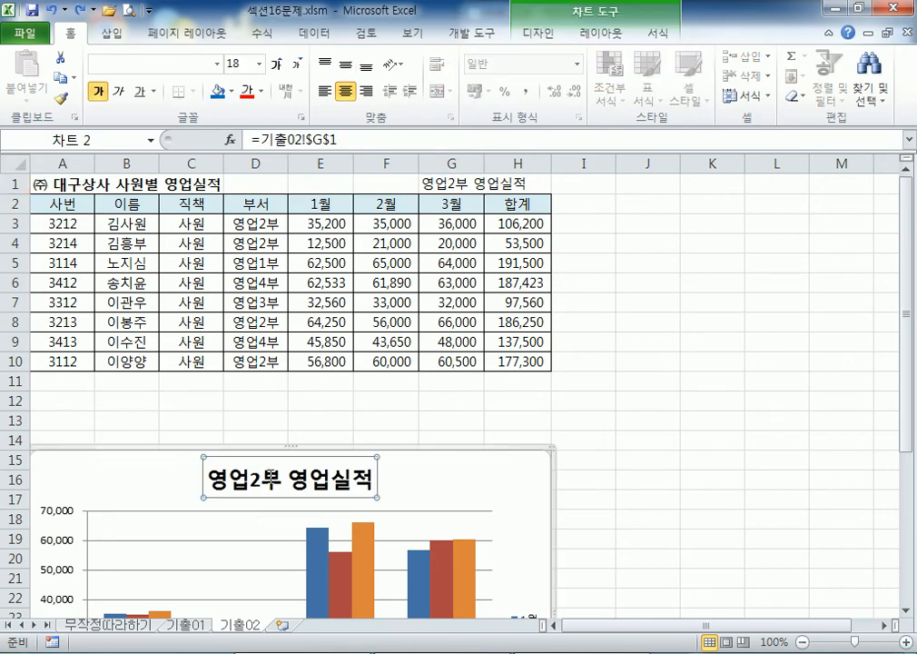
{"action": "left_click_drag", "start_coordinate": [348, 142], "coordinate": [220, 137]}
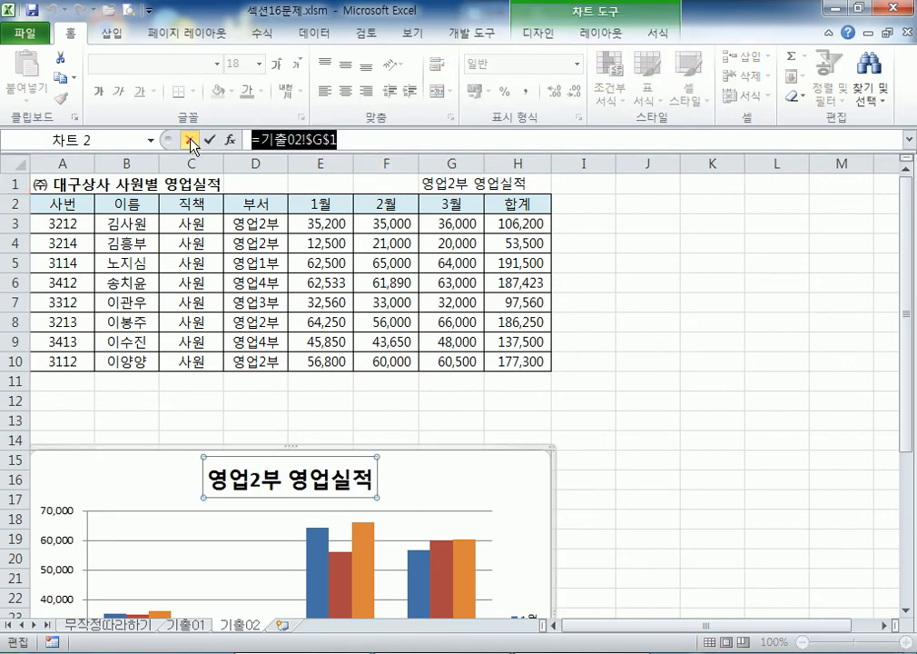
{"action": "key", "text": "BackSpace"}
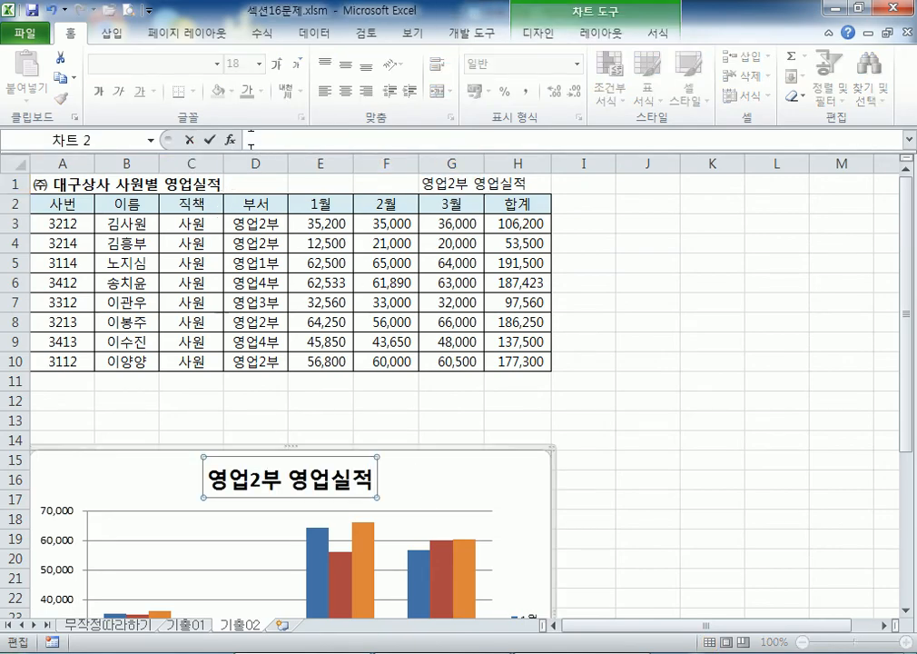
{"action": "type", "text": "="}
{"action": "left_click", "coordinate": [435, 184]}
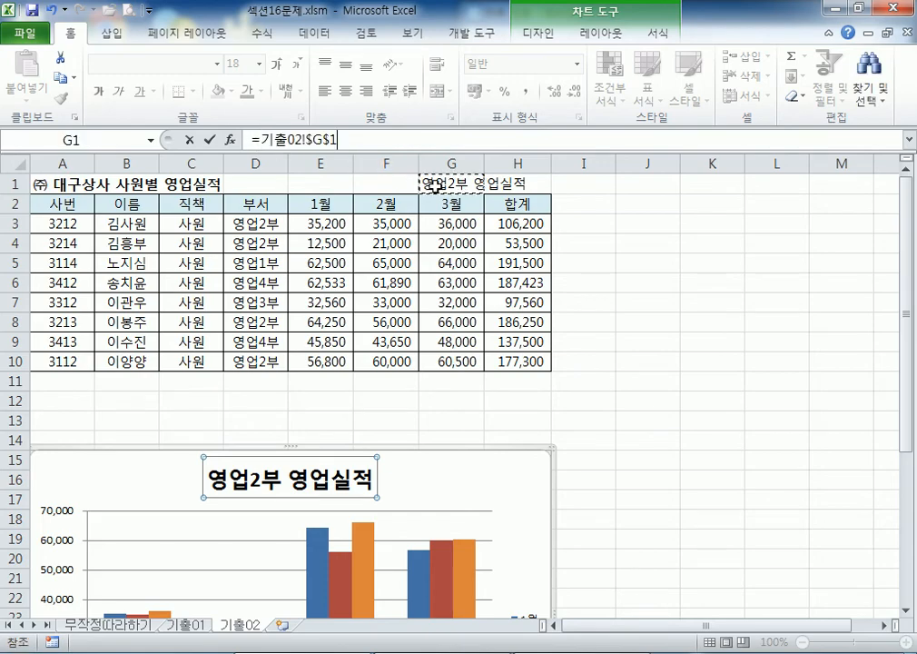
{"action": "key", "text": "Return"}
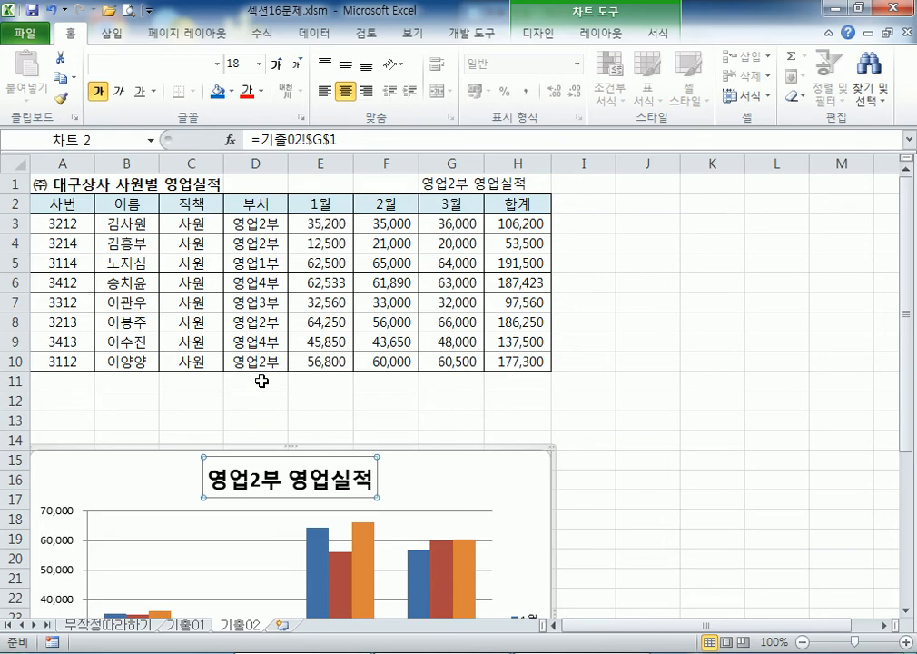
Step: Apply the multicolour shaded chart style in the third row, second column of the style gallery to the chart
{"action": "left_click", "coordinate": [544, 34]}
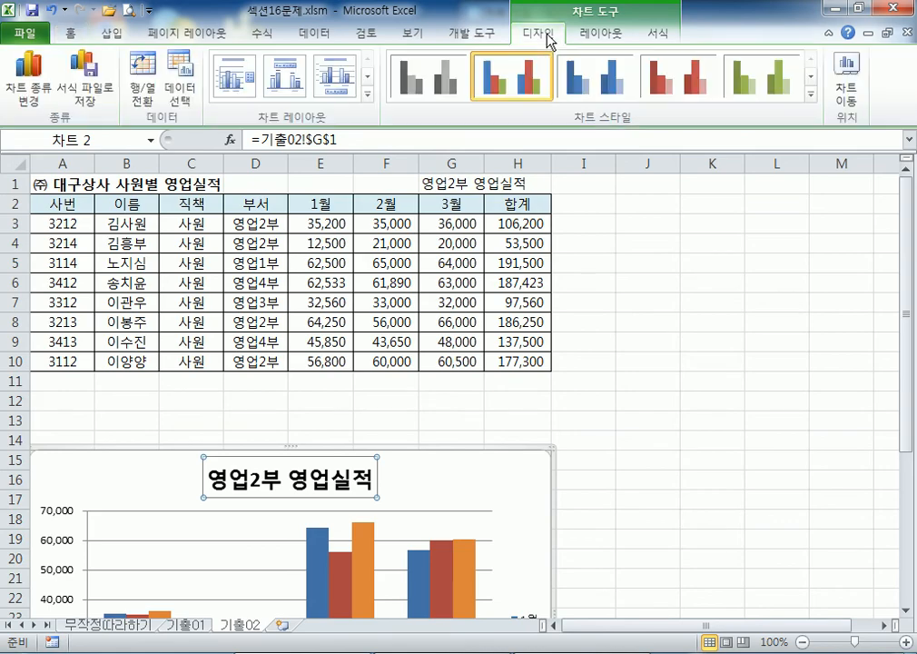
{"action": "scroll", "coordinate": [540, 396], "scroll_direction": "down", "scroll_amount": 2}
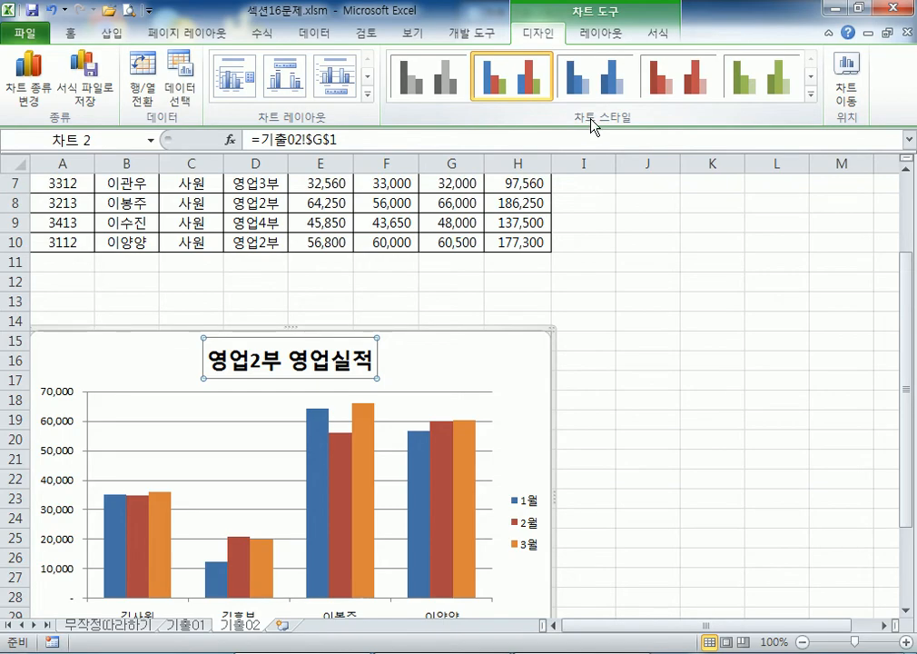
{"action": "left_click", "coordinate": [810, 94]}
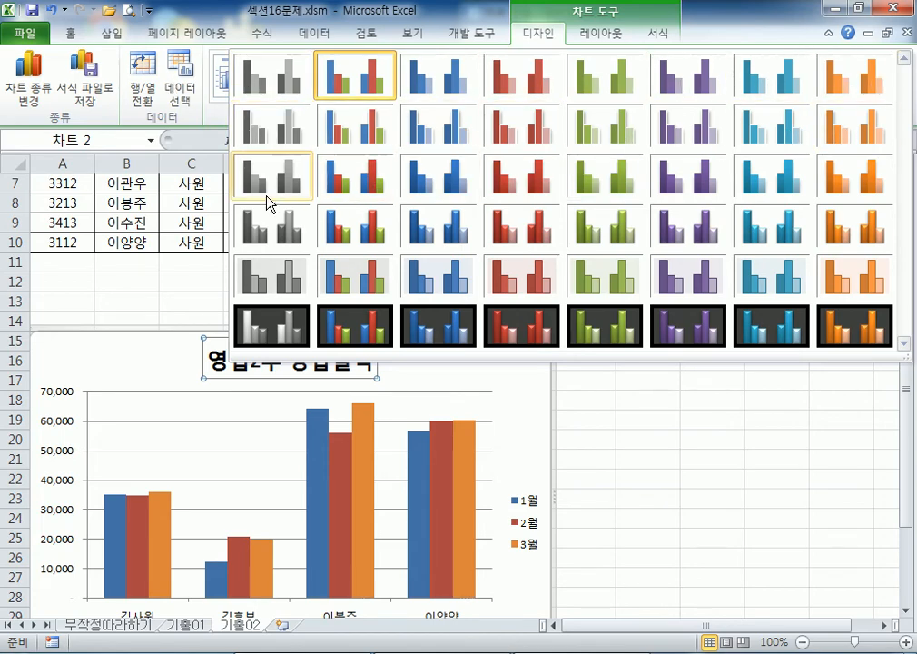
{"action": "left_click", "coordinate": [354, 175]}
{"action": "scroll", "coordinate": [403, 436], "scroll_direction": "down", "scroll_amount": 3}
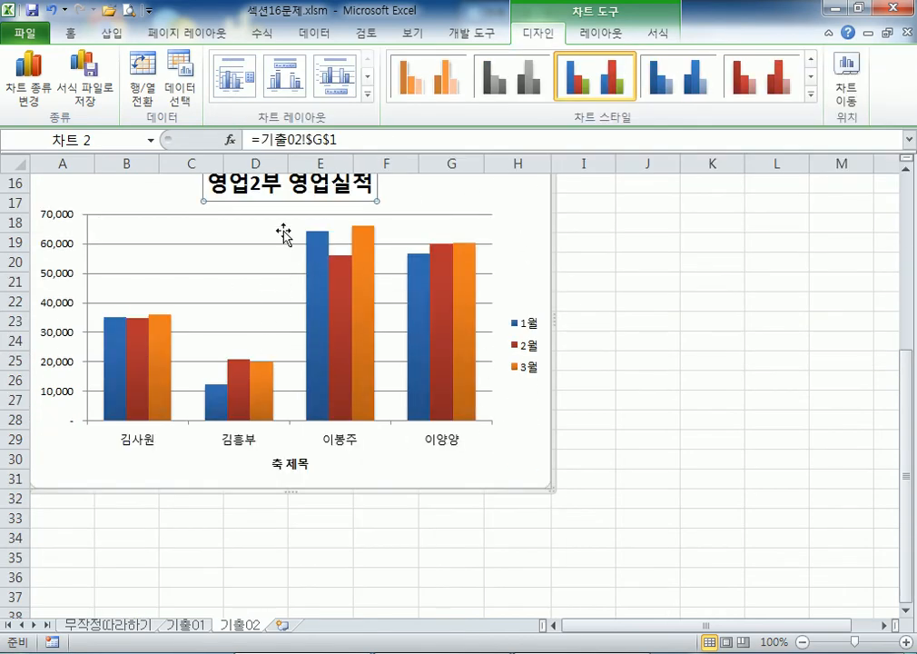
Step: Set the vertical axis display unit to 천 (thousands) with the unit label shown on the chart
{"action": "mouse_move", "coordinate": [475, 337]}
{"action": "scroll", "coordinate": [450, 377], "scroll_direction": "up", "scroll_amount": 2}
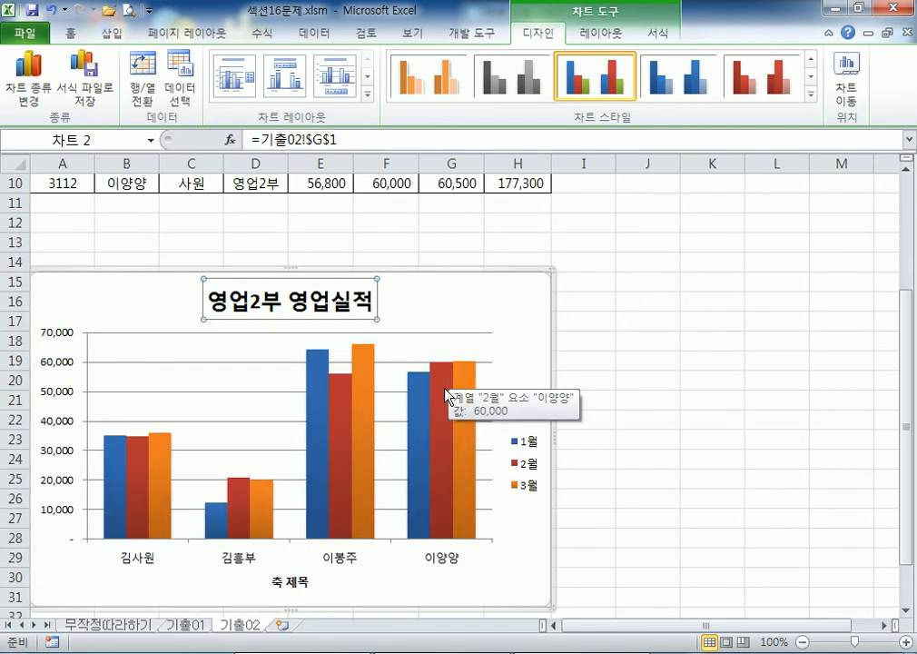
{"action": "mouse_move", "coordinate": [420, 433]}
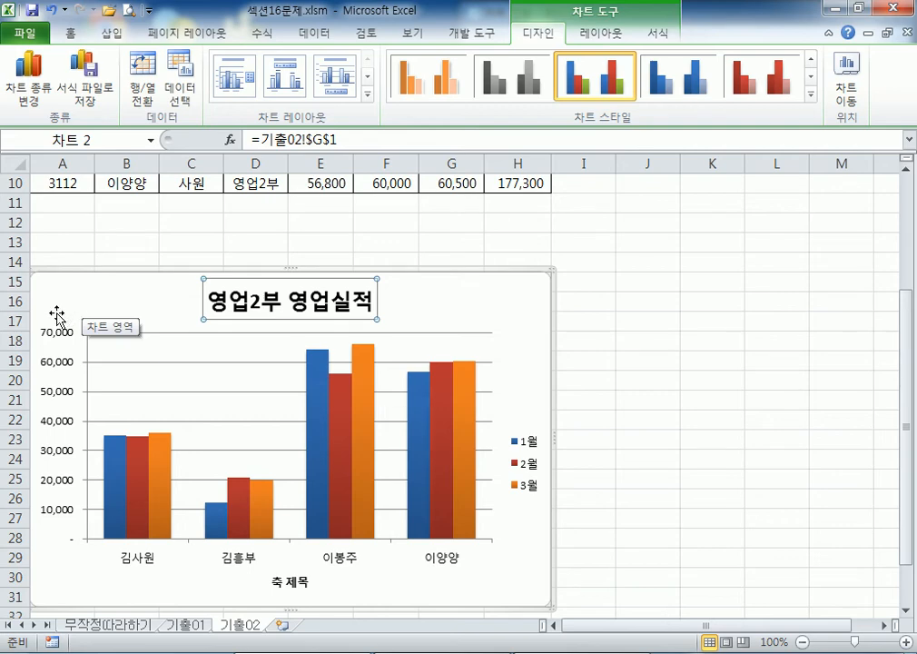
{"action": "scroll", "coordinate": [54, 308], "scroll_direction": "down", "scroll_amount": 1}
{"action": "left_click", "coordinate": [53, 282]}
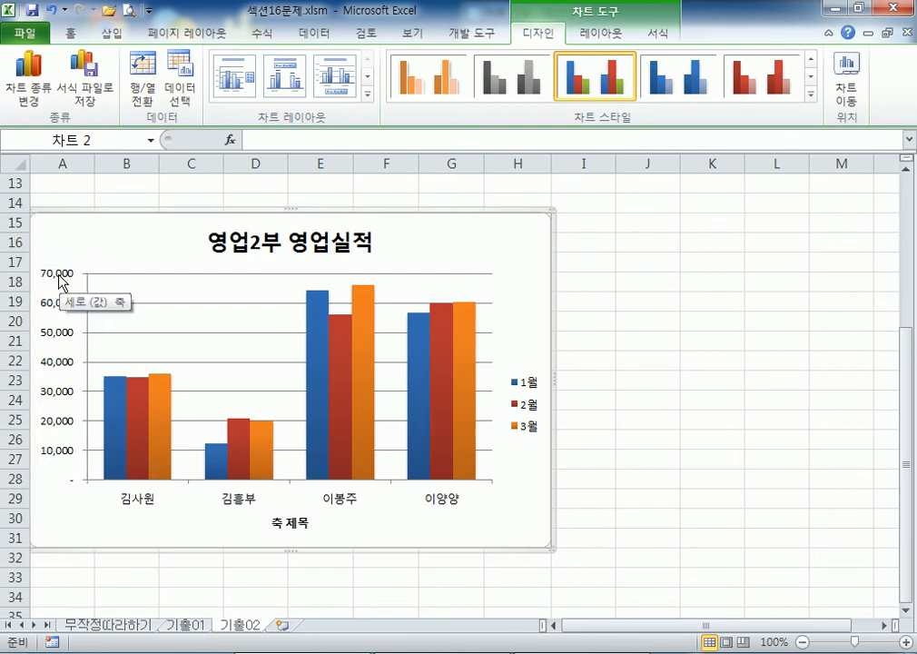
{"action": "double_click", "coordinate": [64, 281]}
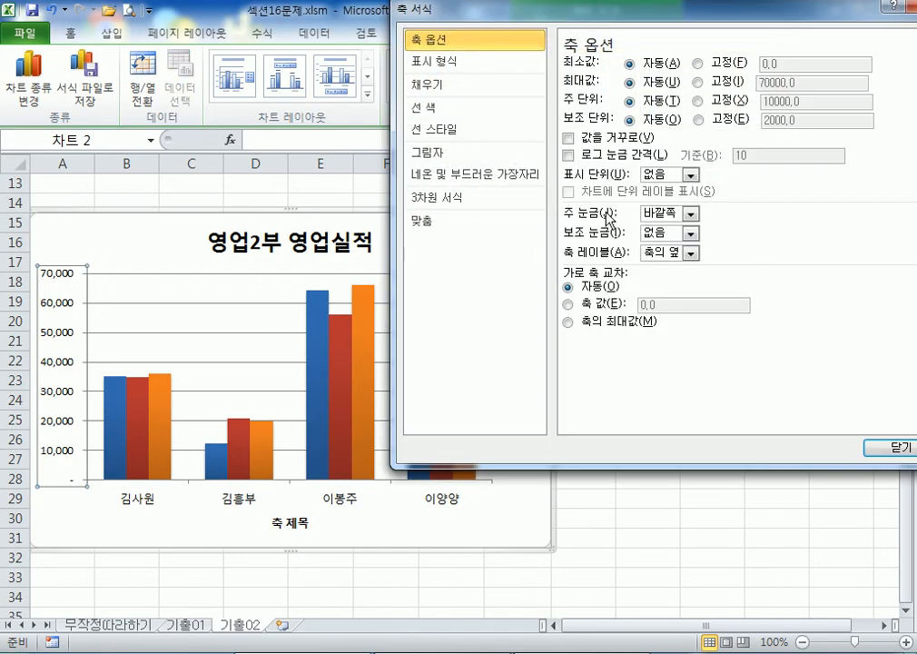
{"action": "left_click", "coordinate": [691, 174]}
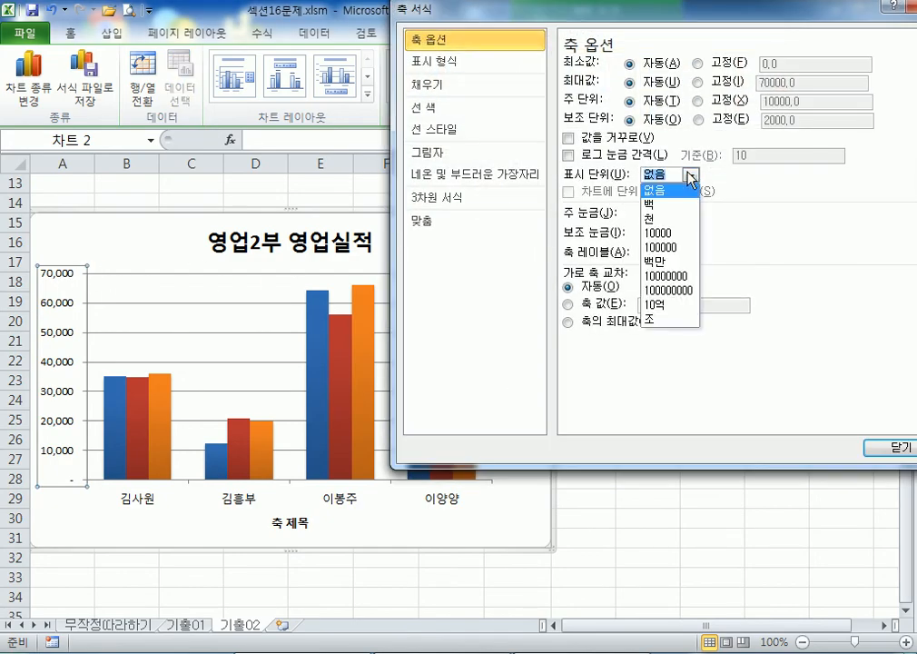
{"action": "left_click", "coordinate": [666, 221]}
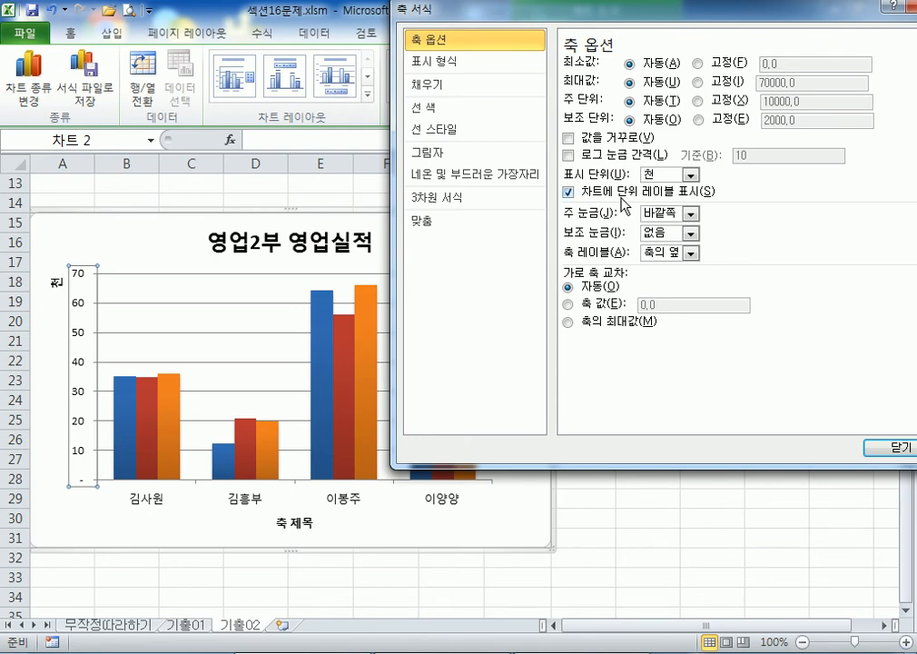
{"action": "left_click", "coordinate": [583, 193]}
{"action": "left_click", "coordinate": [583, 193]}
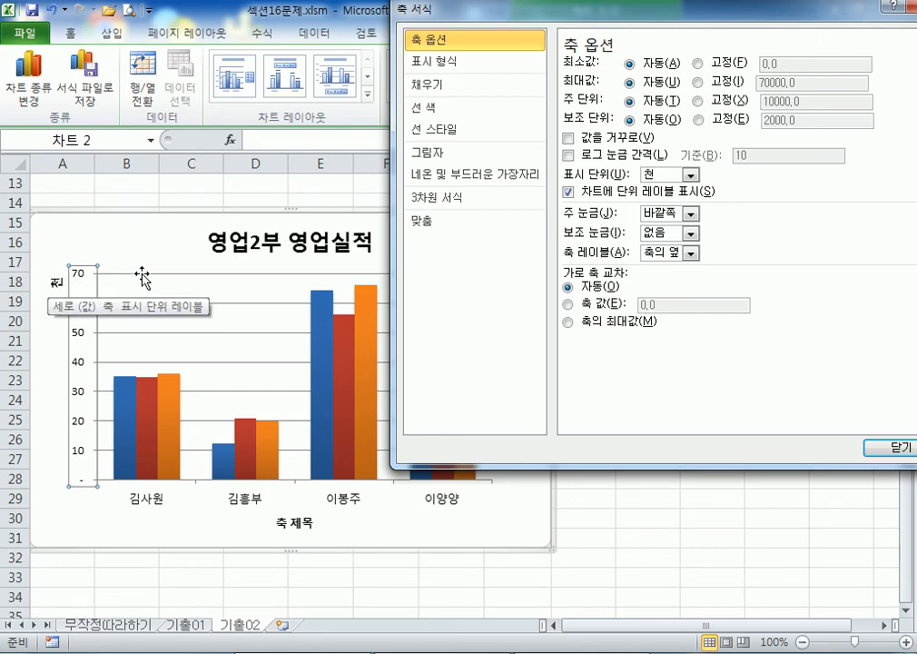
{"action": "left_click", "coordinate": [569, 193]}
{"action": "left_click", "coordinate": [568, 193]}
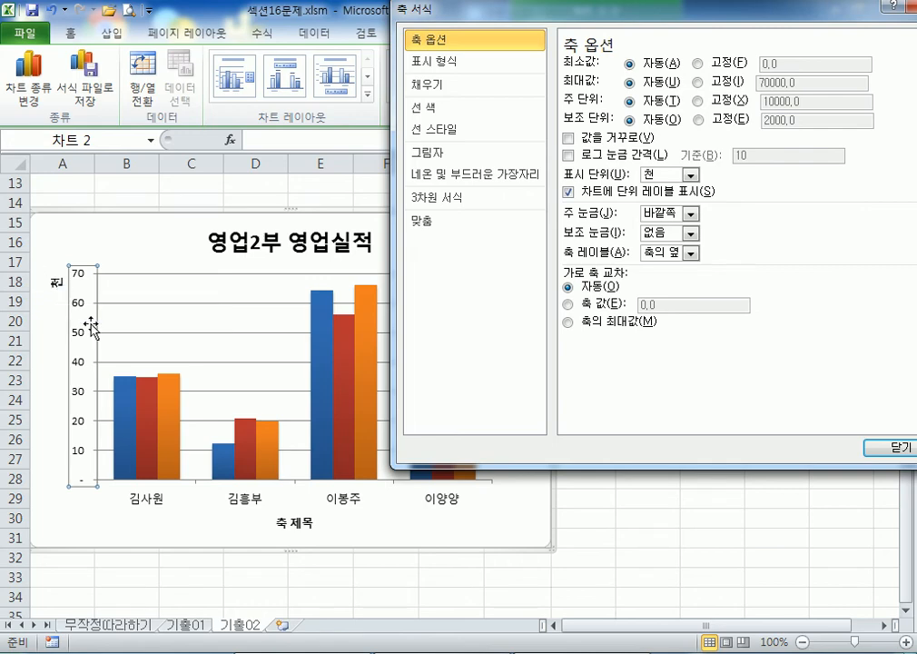
Step: Set the text direction of the vertical axis's 천 unit label to 가로 (horizontal)
{"action": "left_click", "coordinate": [56, 281]}
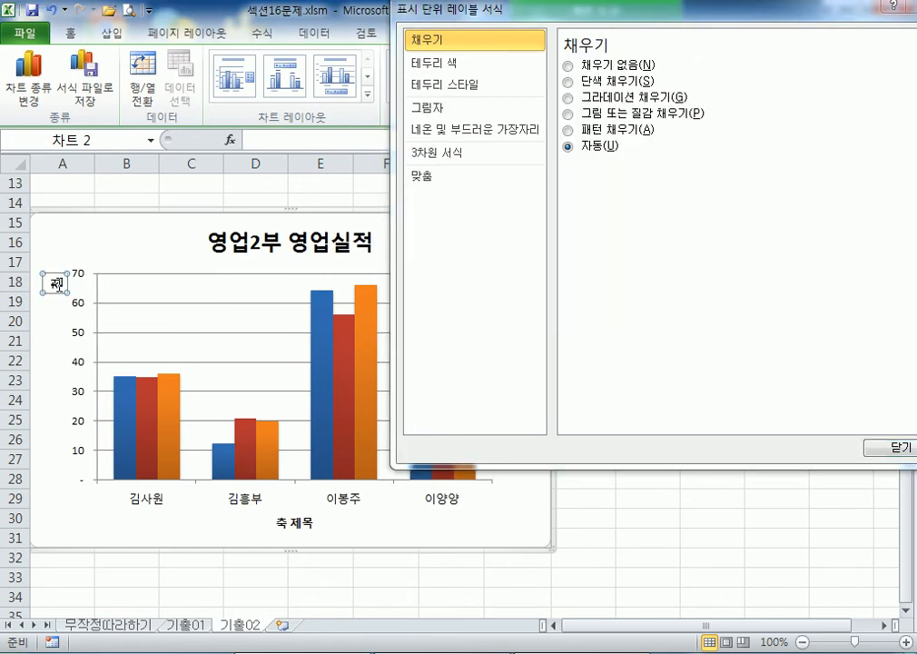
{"action": "left_click", "coordinate": [434, 187]}
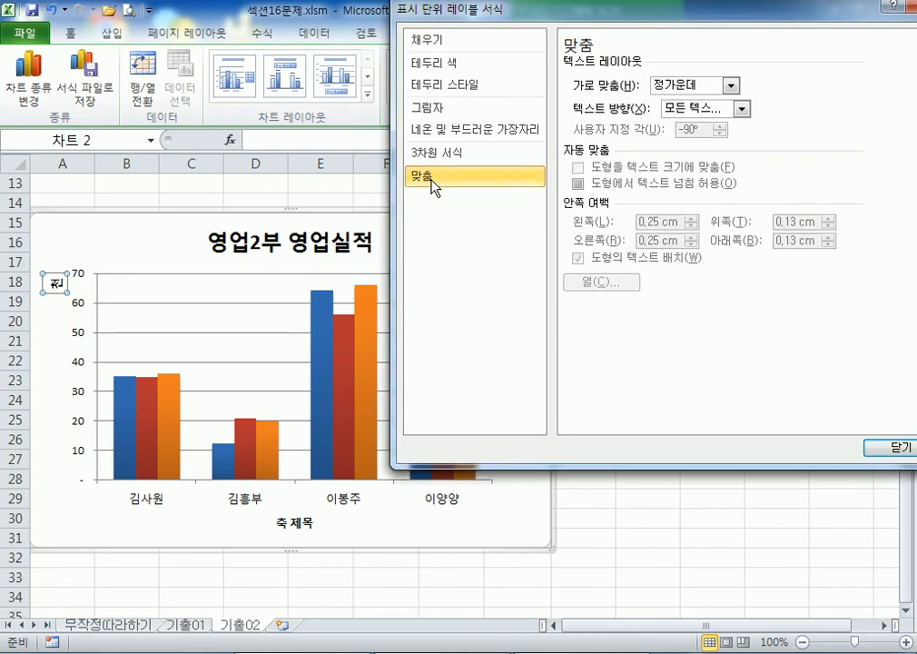
{"action": "left_click", "coordinate": [745, 109]}
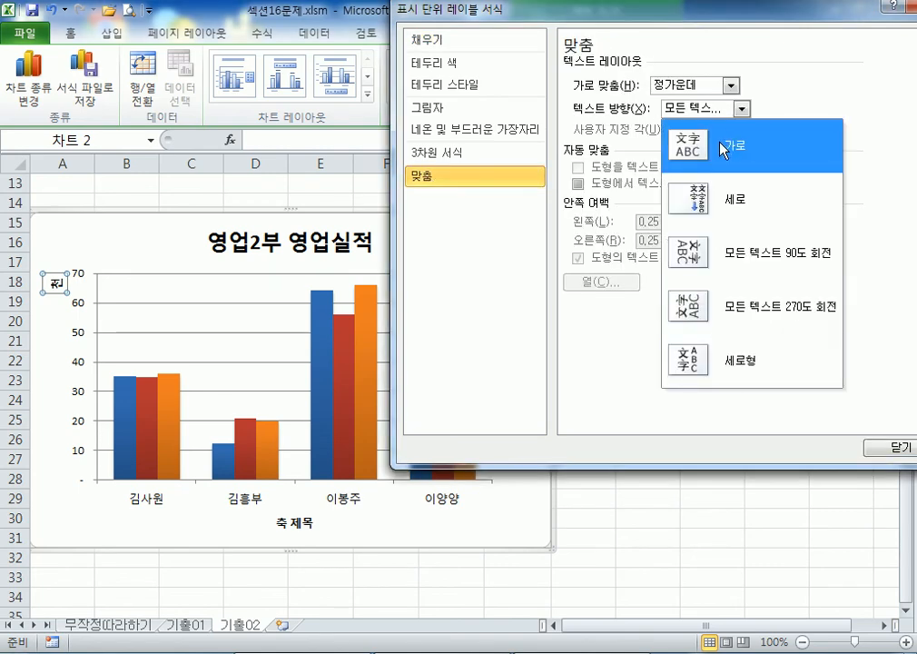
{"action": "left_click", "coordinate": [727, 145]}
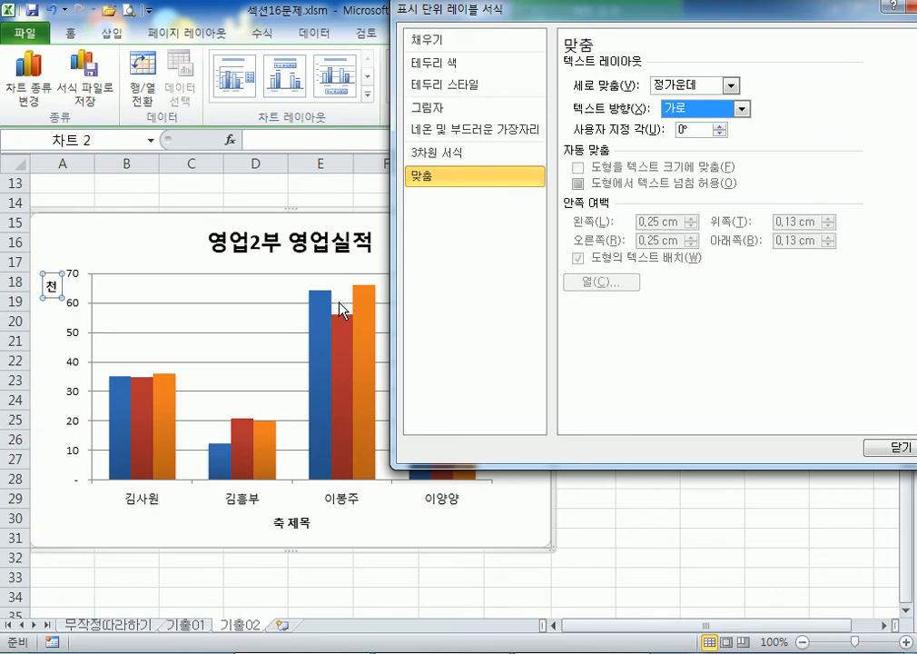
Step: Reset the vertical axis display unit to 없음, and reapply 천 with its unit label shown on the chart
{"action": "left_click", "coordinate": [70, 303]}
{"action": "left_click", "coordinate": [641, 174]}
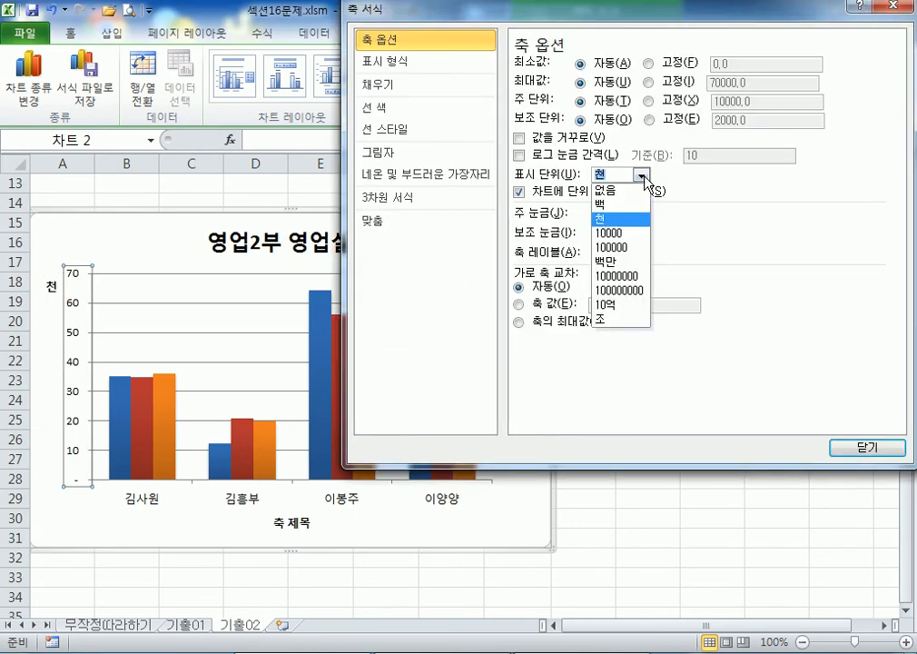
{"action": "left_click", "coordinate": [634, 192]}
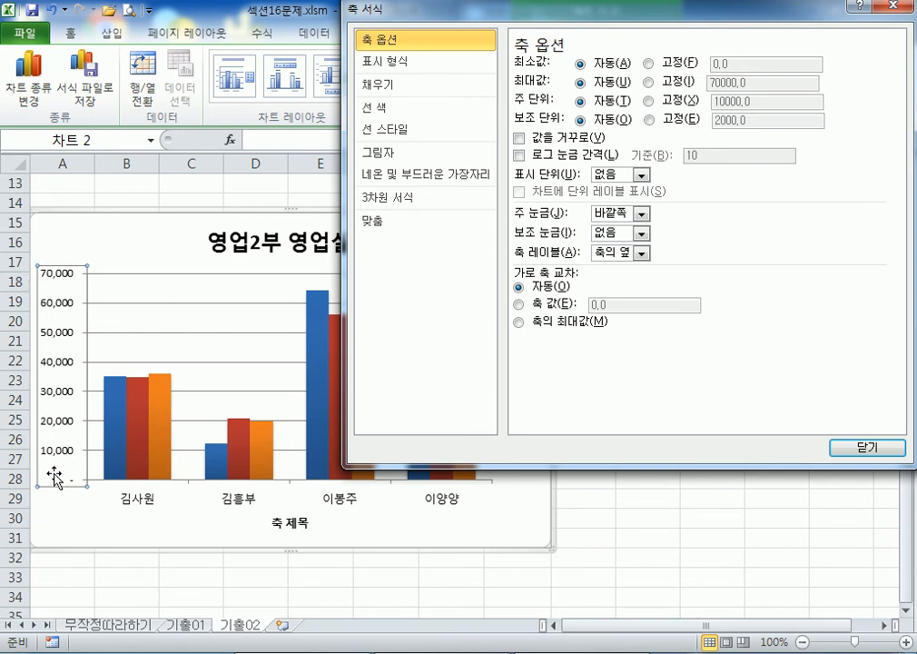
{"action": "left_click", "coordinate": [641, 175]}
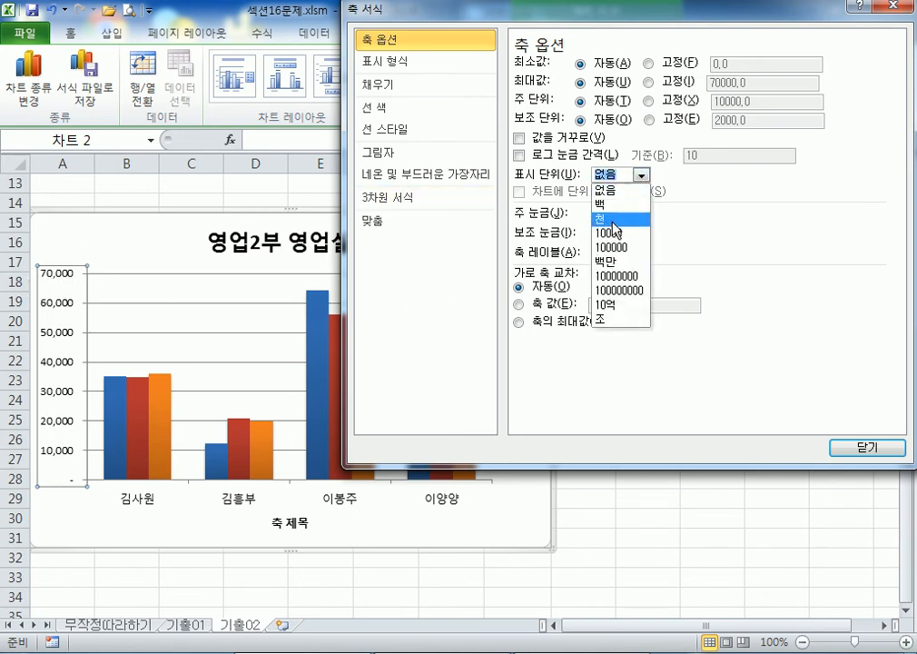
{"action": "left_click", "coordinate": [613, 220]}
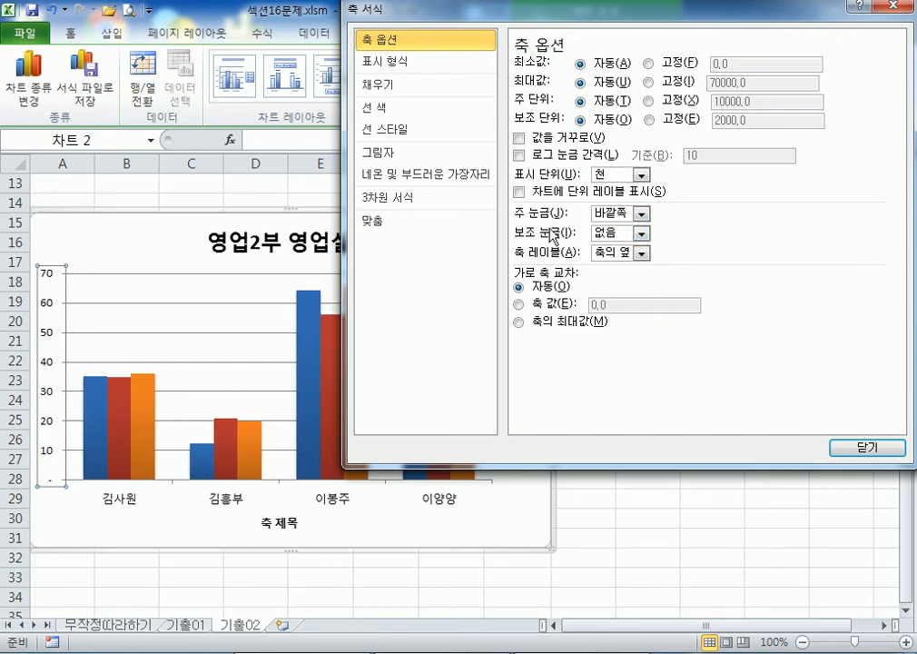
{"action": "left_click", "coordinate": [520, 192]}
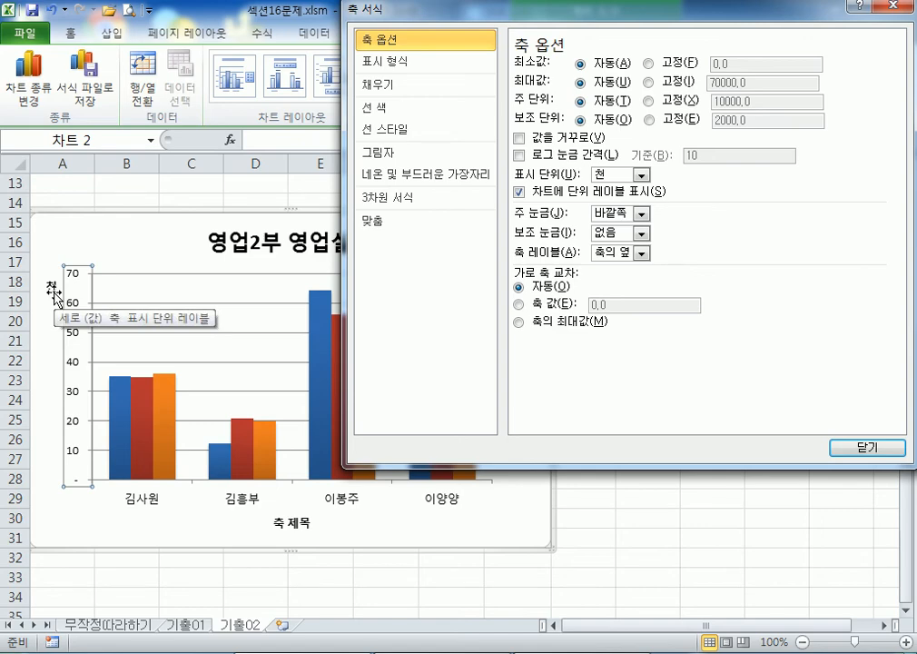
{"action": "left_click", "coordinate": [520, 192]}
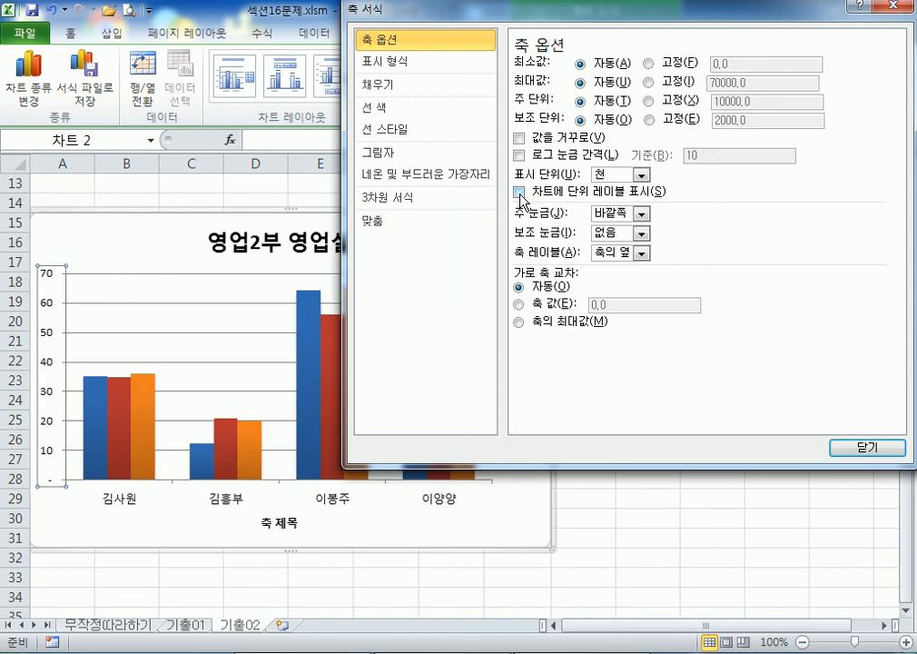
{"action": "left_click", "coordinate": [519, 193]}
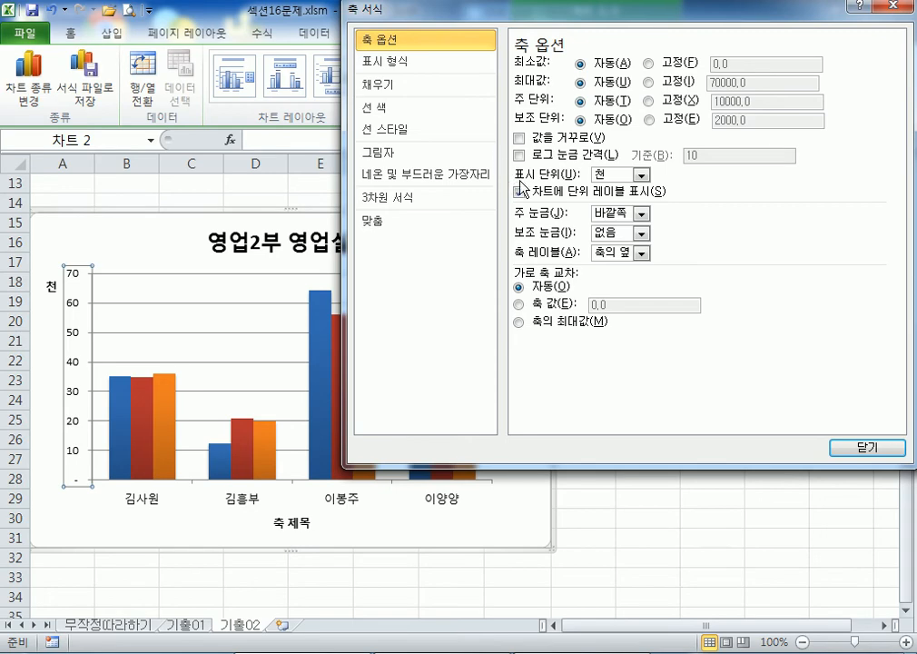
{"action": "left_click", "coordinate": [519, 193]}
{"action": "left_click", "coordinate": [519, 193]}
Step: Try the text direction 모든 텍스트 270도 회전 on the 천 unit label, and return it to 가로
{"action": "left_click", "coordinate": [52, 286]}
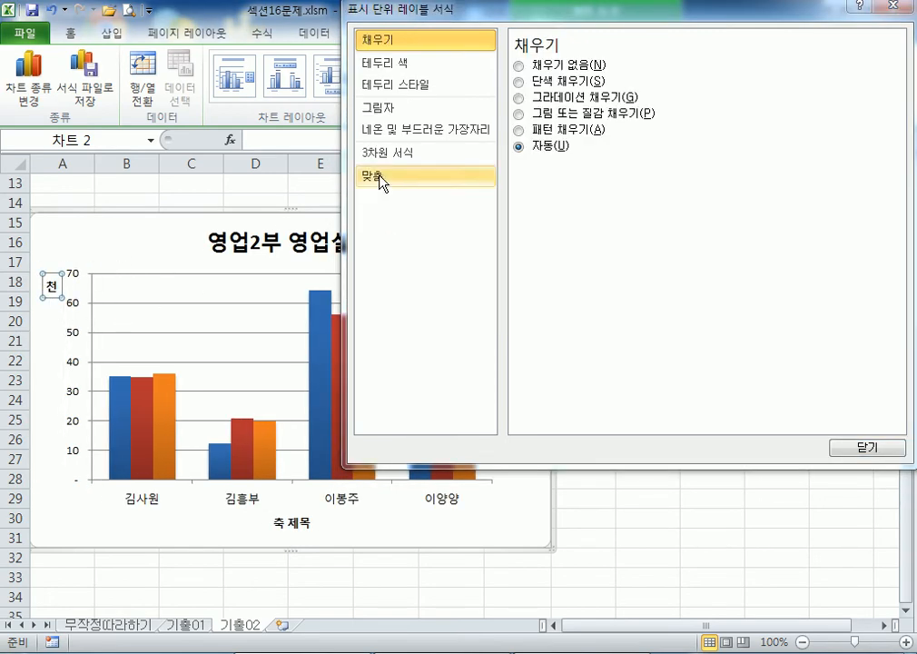
{"action": "left_click", "coordinate": [382, 182]}
{"action": "left_click", "coordinate": [670, 87]}
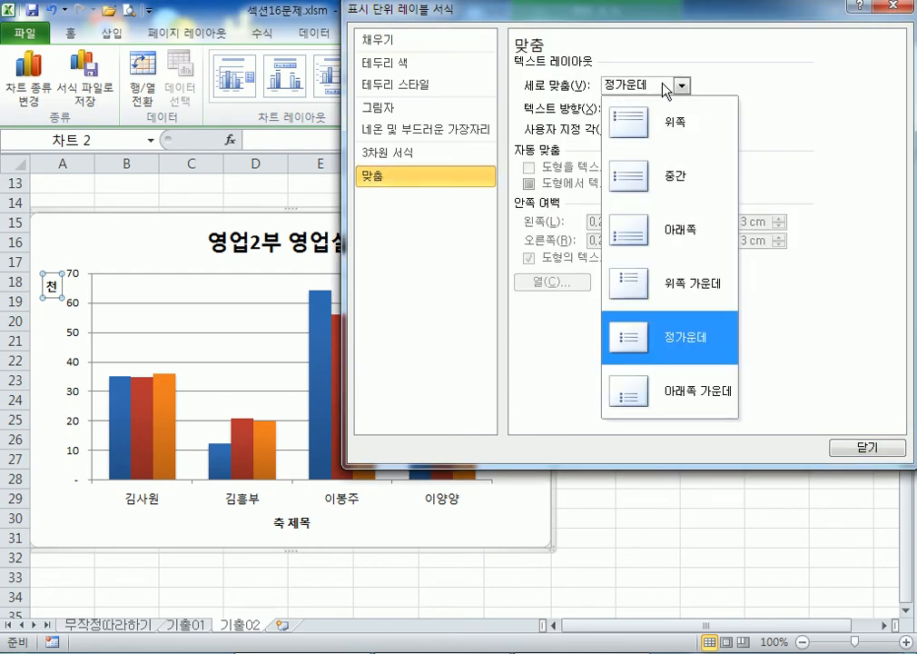
{"action": "left_click", "coordinate": [656, 108]}
{"action": "left_click", "coordinate": [655, 108]}
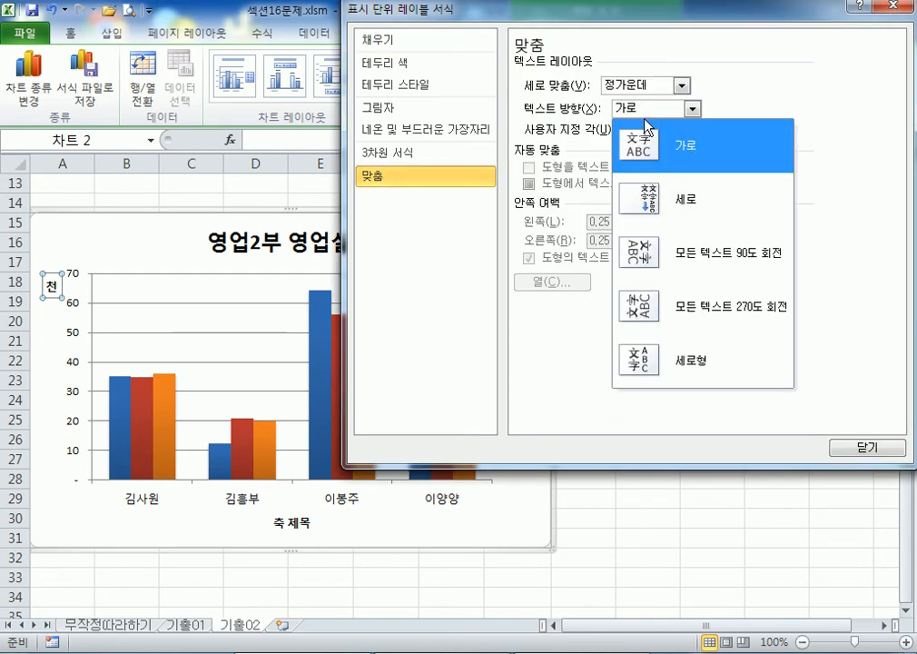
{"action": "left_click", "coordinate": [642, 309]}
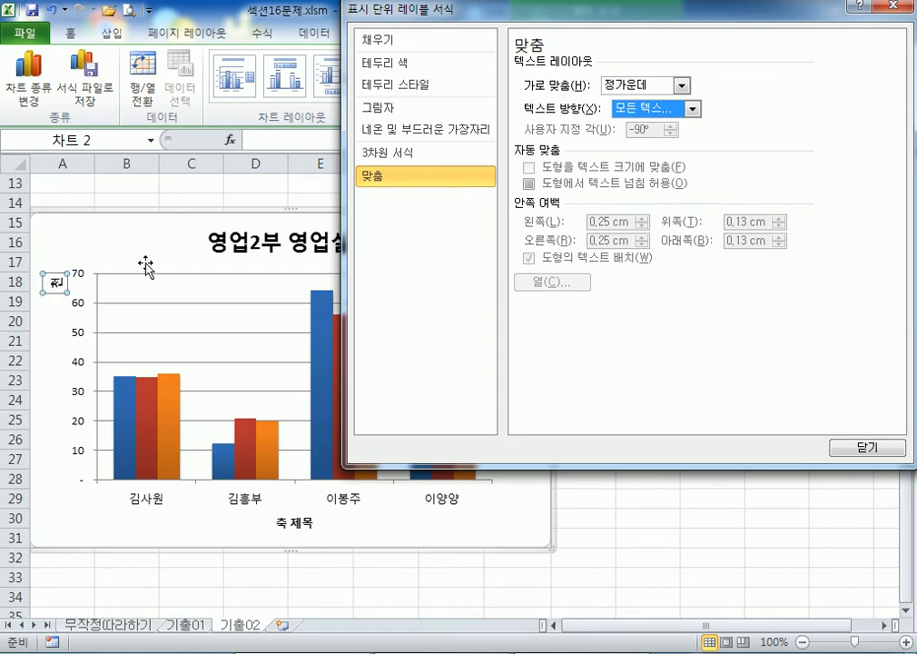
{"action": "left_click", "coordinate": [655, 110]}
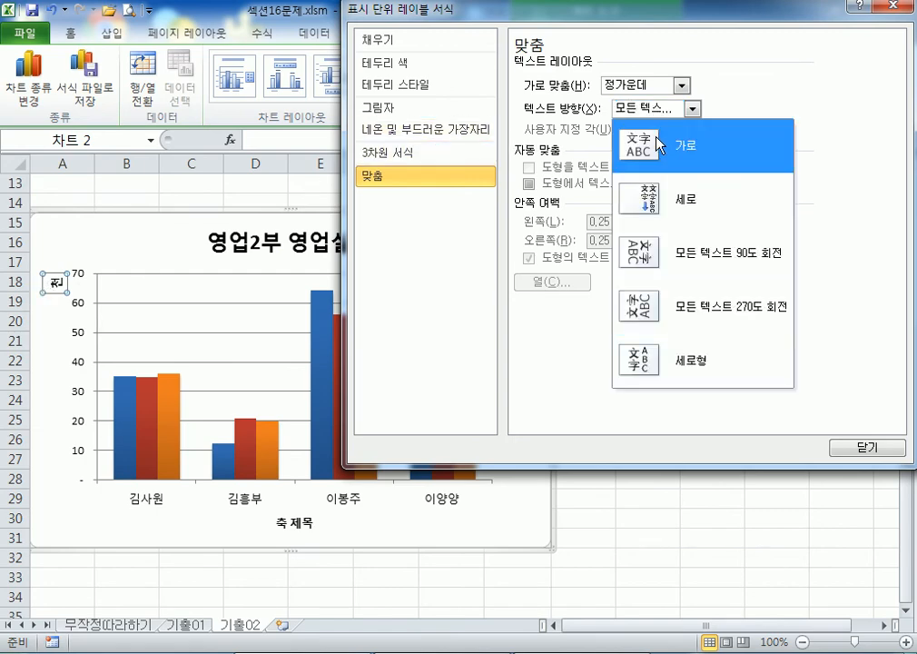
{"action": "left_click", "coordinate": [659, 145]}
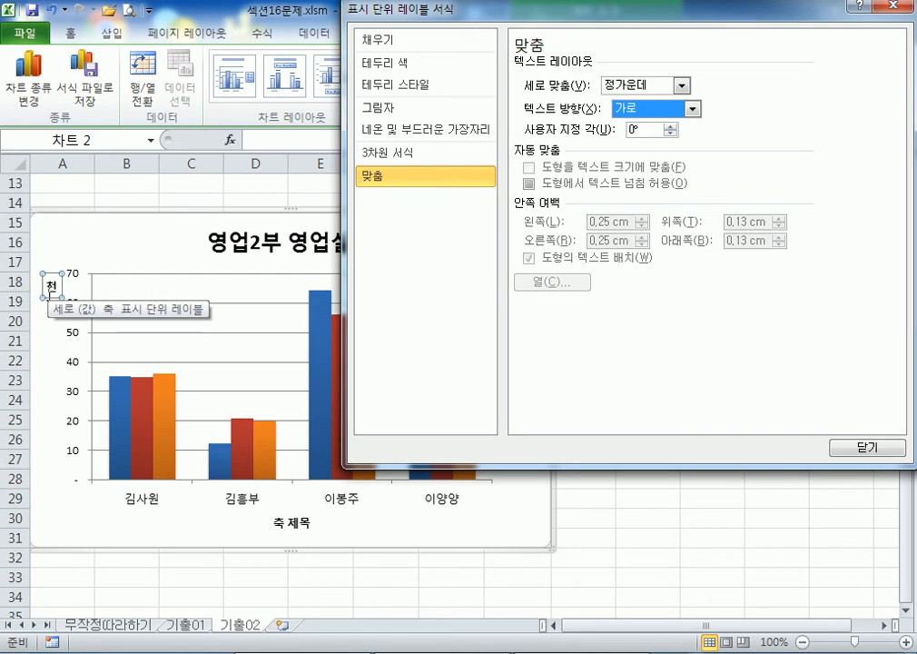
Step: Hide the chart's major gridlines by setting their line colour option to 선 없음
{"action": "left_click_drag", "start_coordinate": [379, 7], "coordinate": [563, 32]}
{"action": "left_click", "coordinate": [154, 304]}
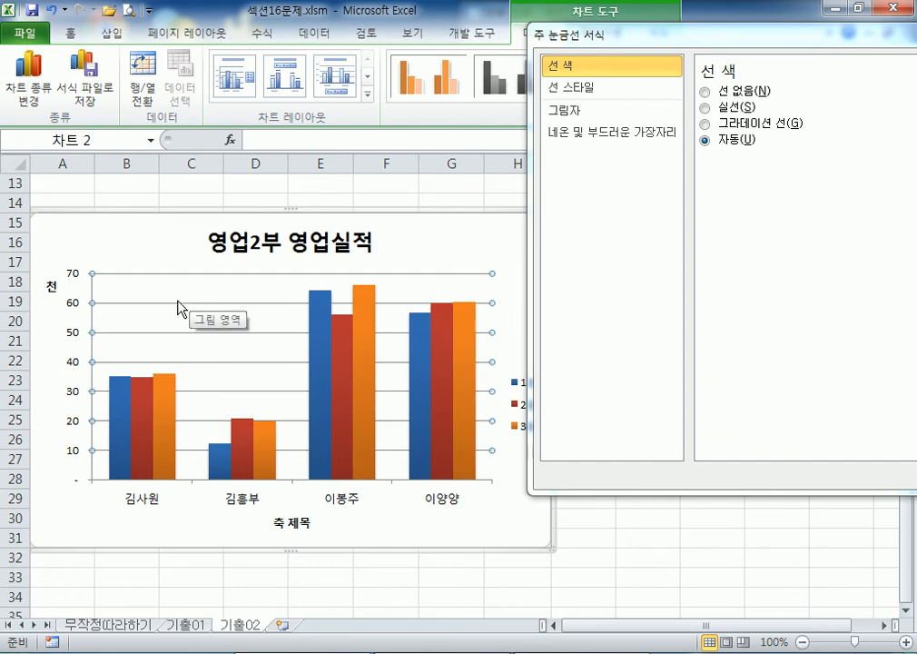
{"action": "left_click", "coordinate": [706, 93]}
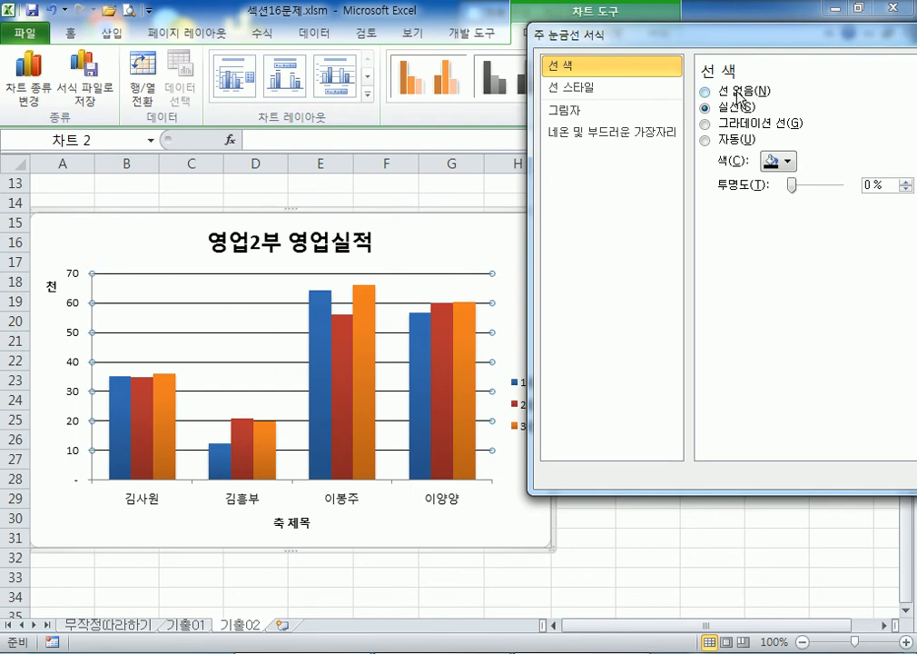
{"action": "left_click", "coordinate": [737, 92]}
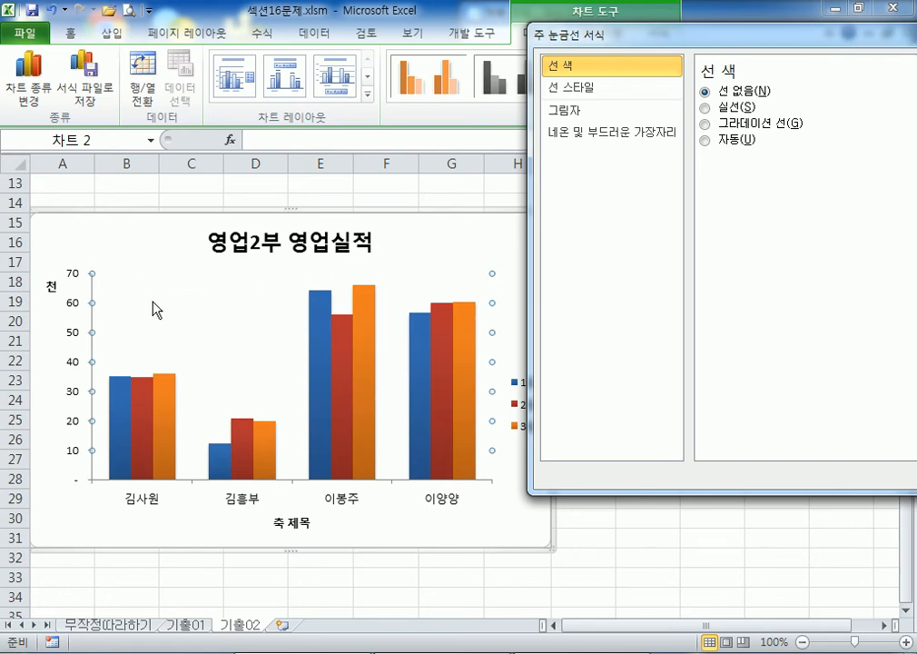
Step: Fill the chart's plot area with the light grey speckled texture in the third row, third column of the texture gallery
{"action": "left_click", "coordinate": [123, 315]}
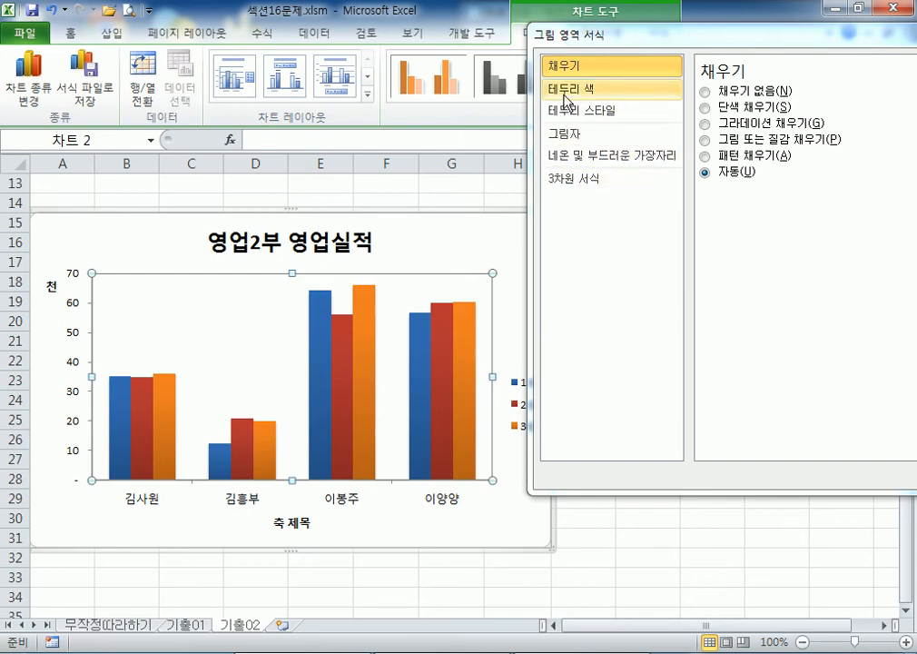
{"action": "left_click", "coordinate": [706, 141]}
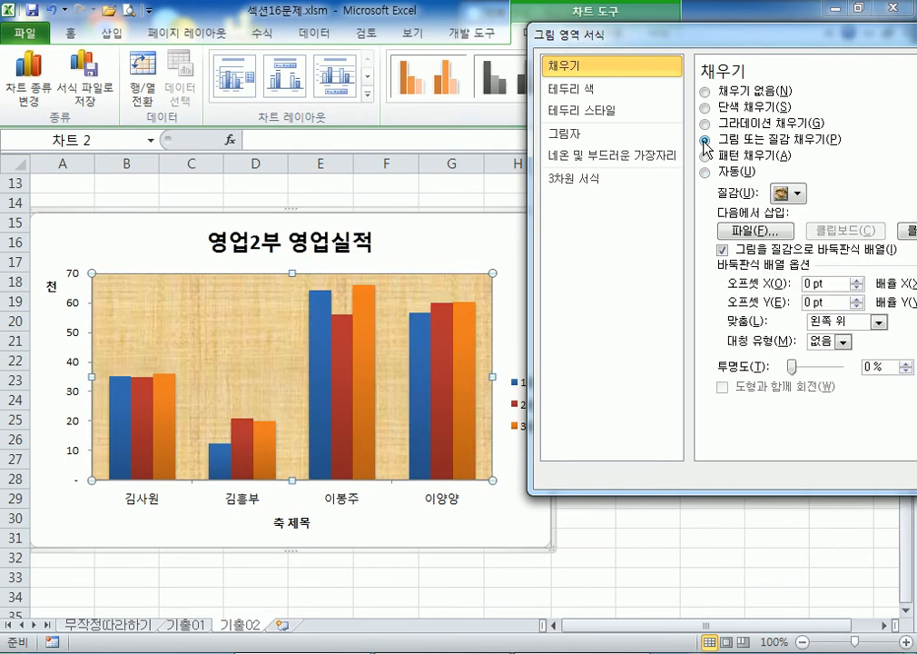
{"action": "left_click", "coordinate": [798, 194]}
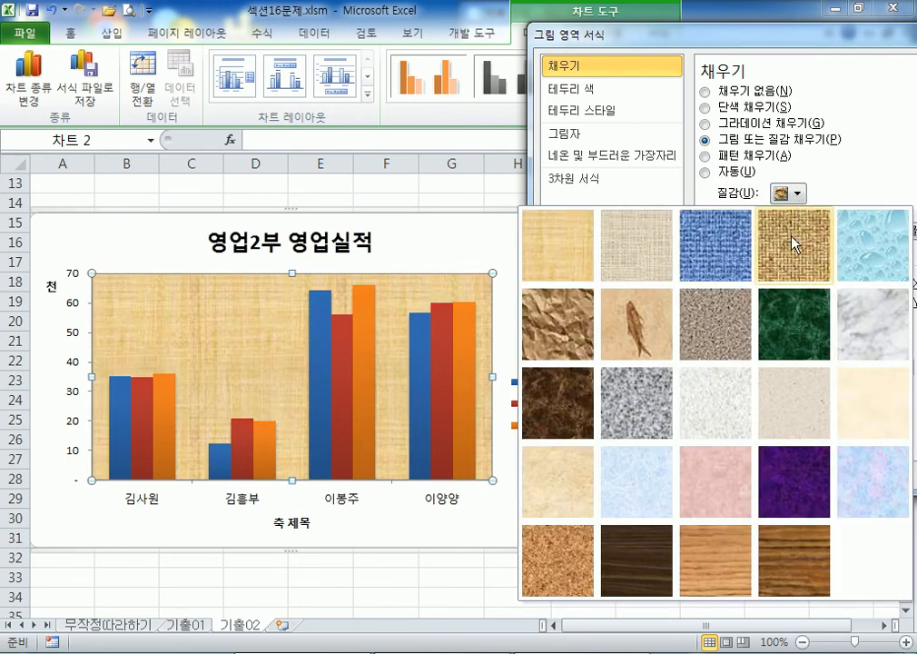
{"action": "left_click", "coordinate": [731, 414]}
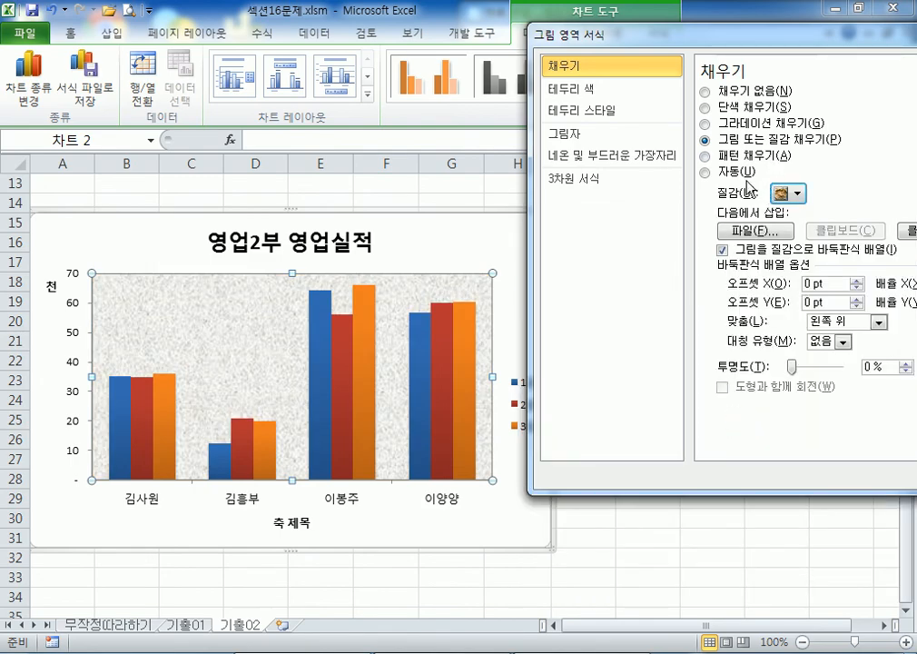
{"action": "left_click_drag", "start_coordinate": [772, 43], "coordinate": [602, 53]}
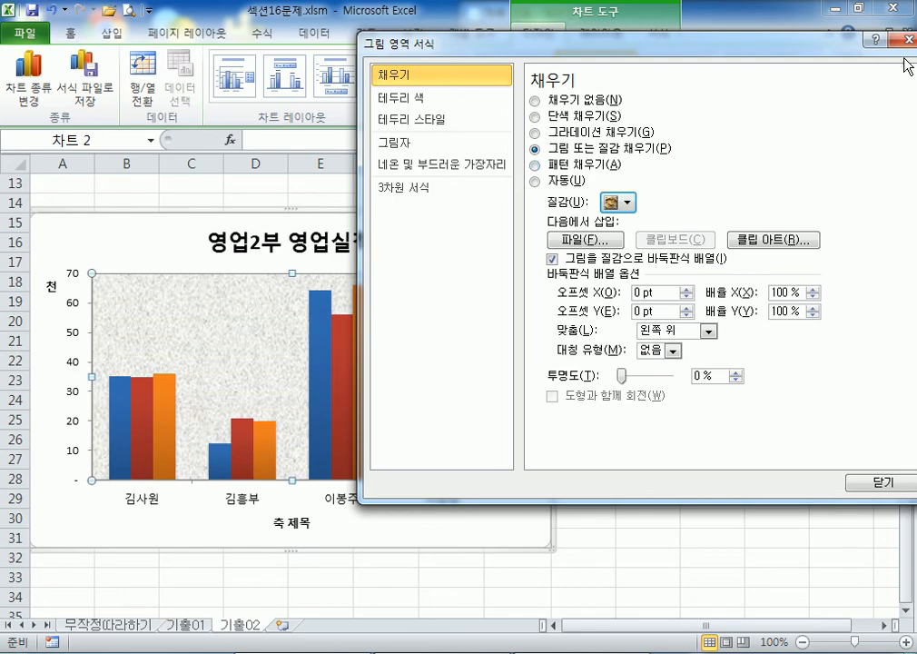
{"action": "key", "text": "Escape"}
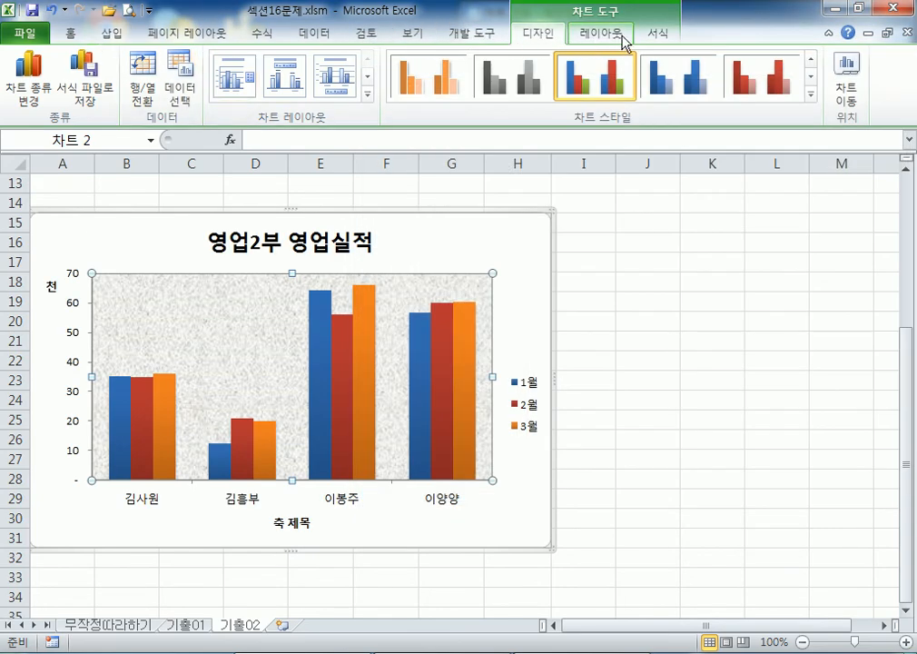
{"action": "left_click", "coordinate": [657, 33]}
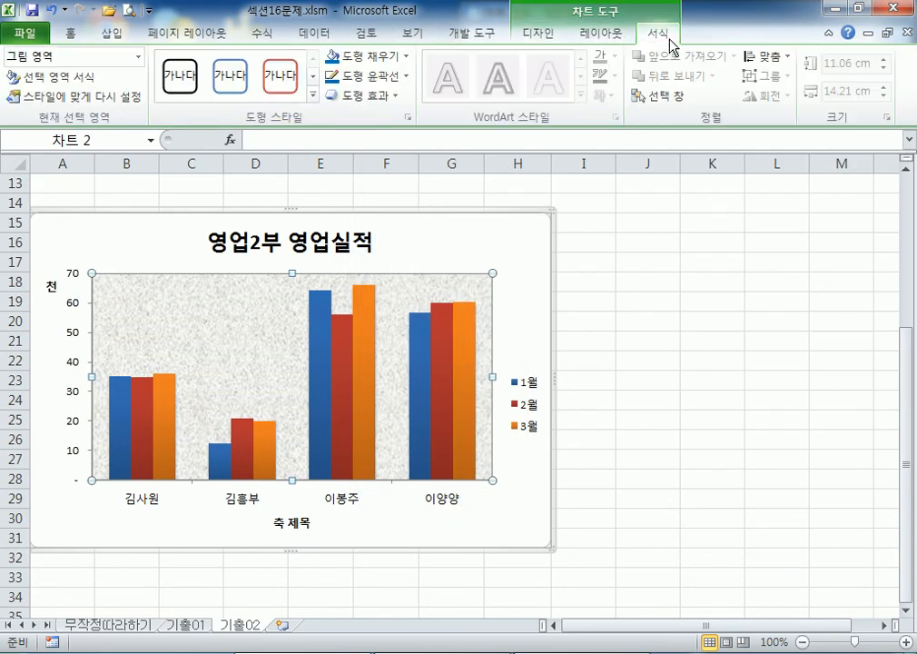
Step: Reapply the light grey speckled texture to the chart's plot area as its shape fill
{"action": "left_click", "coordinate": [407, 60]}
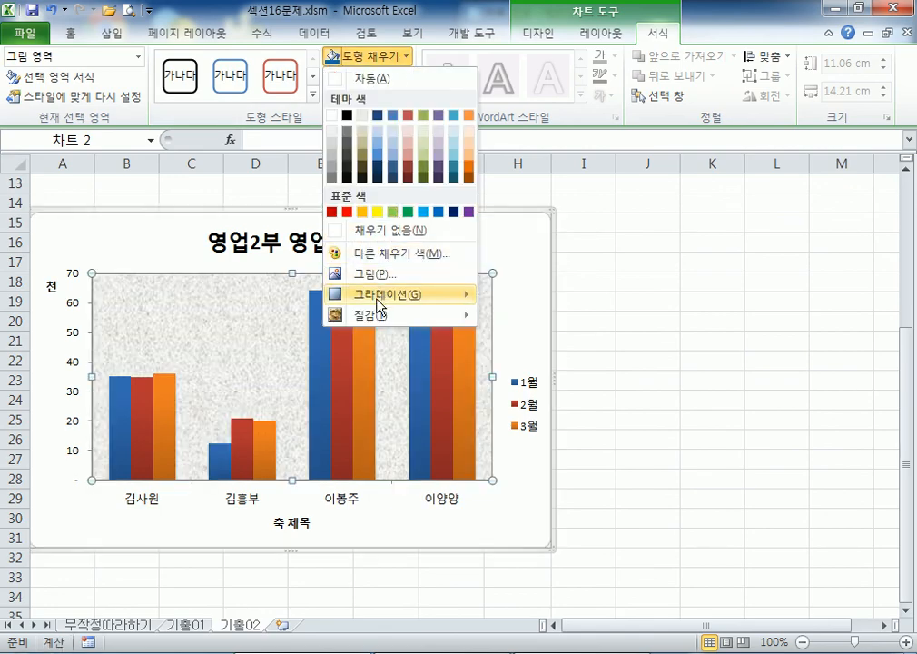
{"action": "mouse_move", "coordinate": [374, 316]}
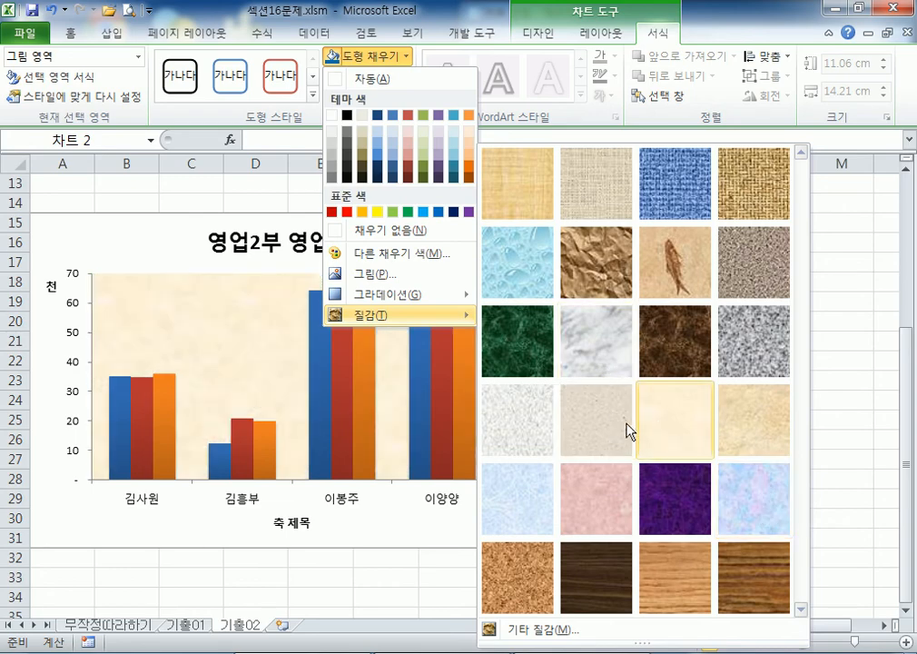
{"action": "left_click", "coordinate": [533, 437]}
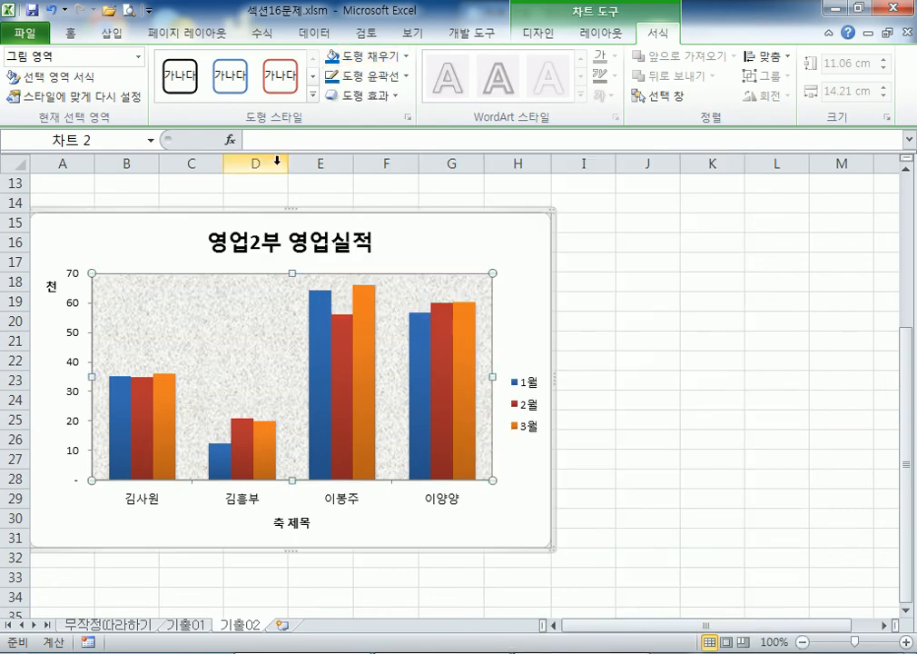
Step: Choose the light grey speckled texture again under 그림 또는 질감 채우기 in the plot area's format settings
{"action": "double_click", "coordinate": [225, 325]}
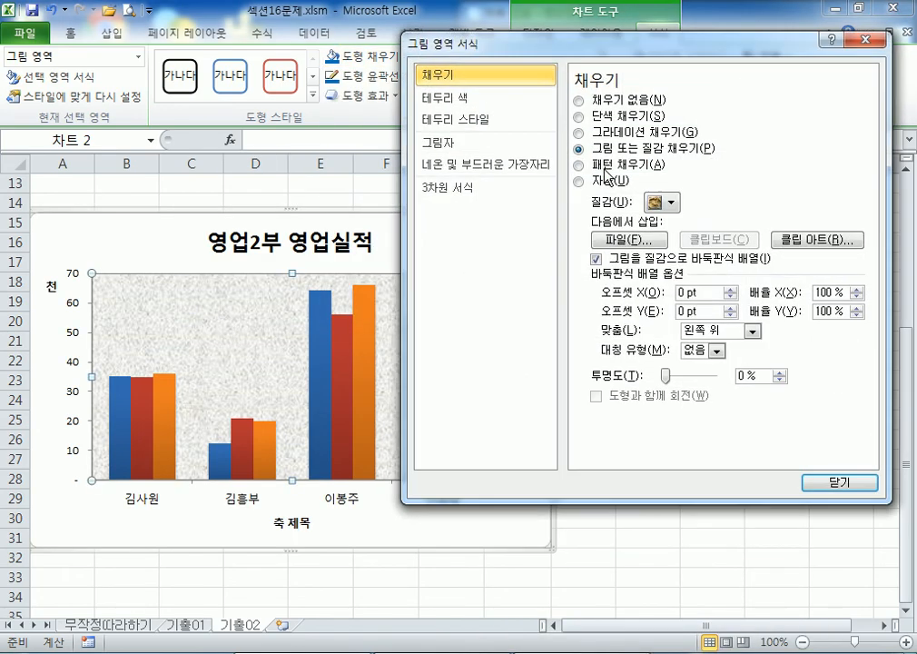
{"action": "left_click", "coordinate": [672, 204]}
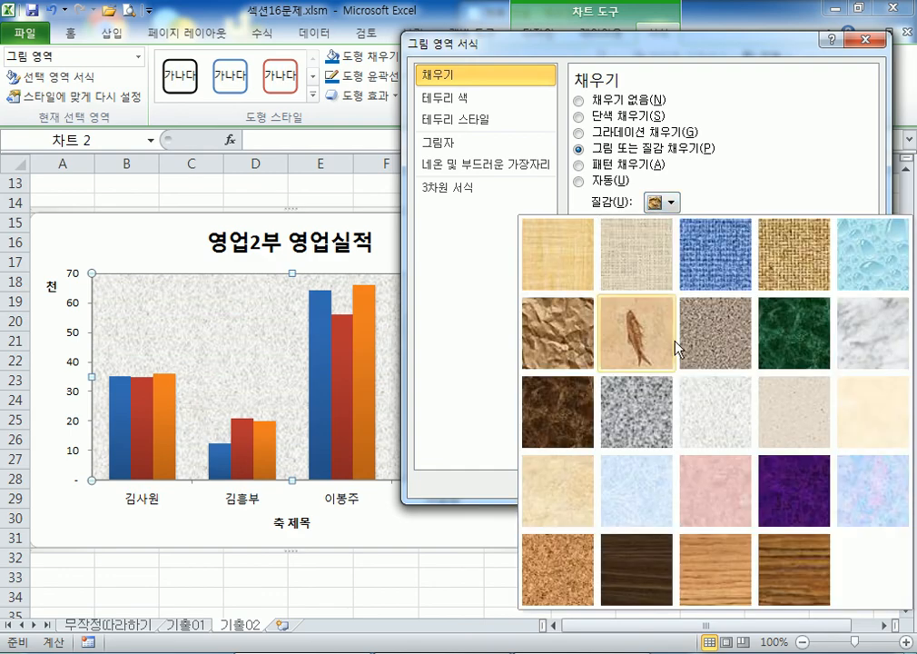
{"action": "left_click", "coordinate": [704, 409]}
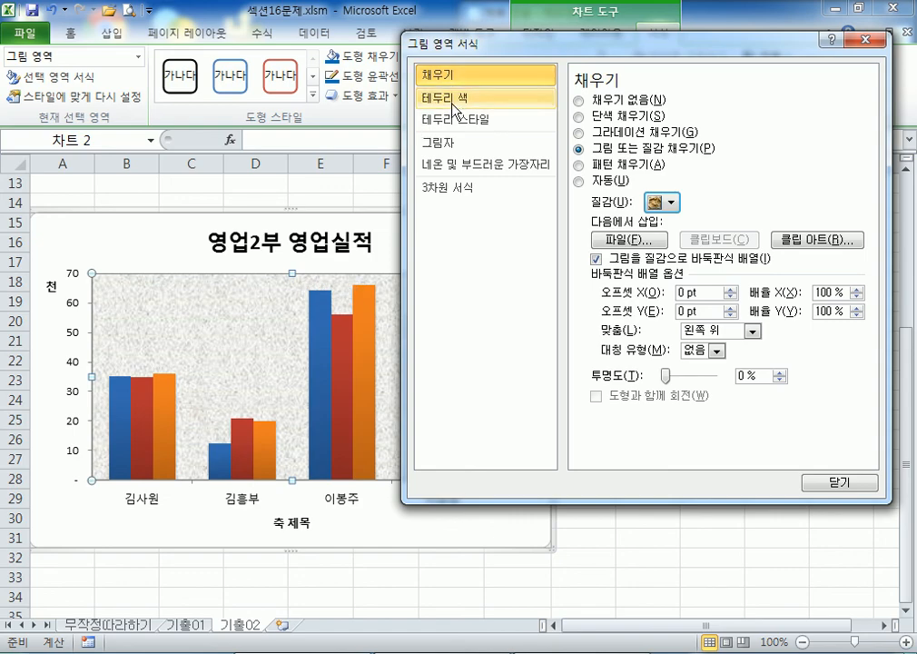
{"action": "left_click", "coordinate": [671, 201]}
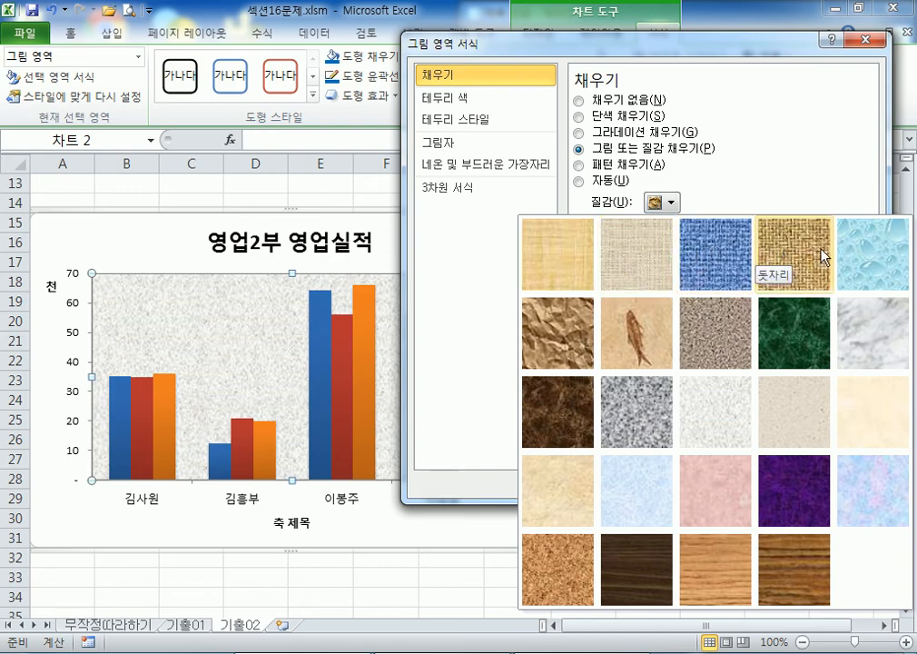
{"action": "left_click", "coordinate": [714, 406]}
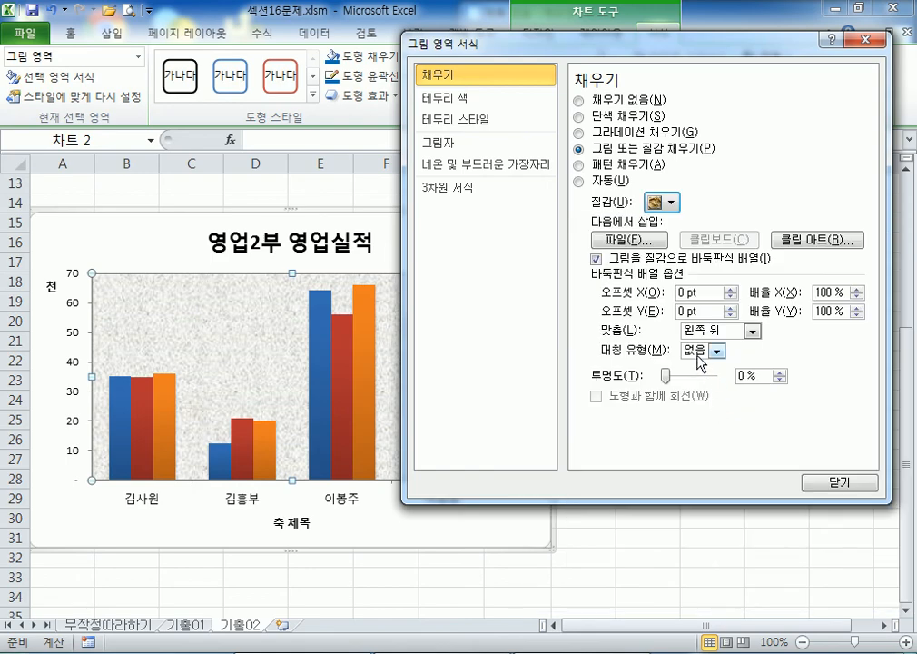
Step: Try the legend position 아래쪽, and return the legend to 오른쪽
{"action": "left_click_drag", "start_coordinate": [454, 43], "coordinate": [672, 37]}
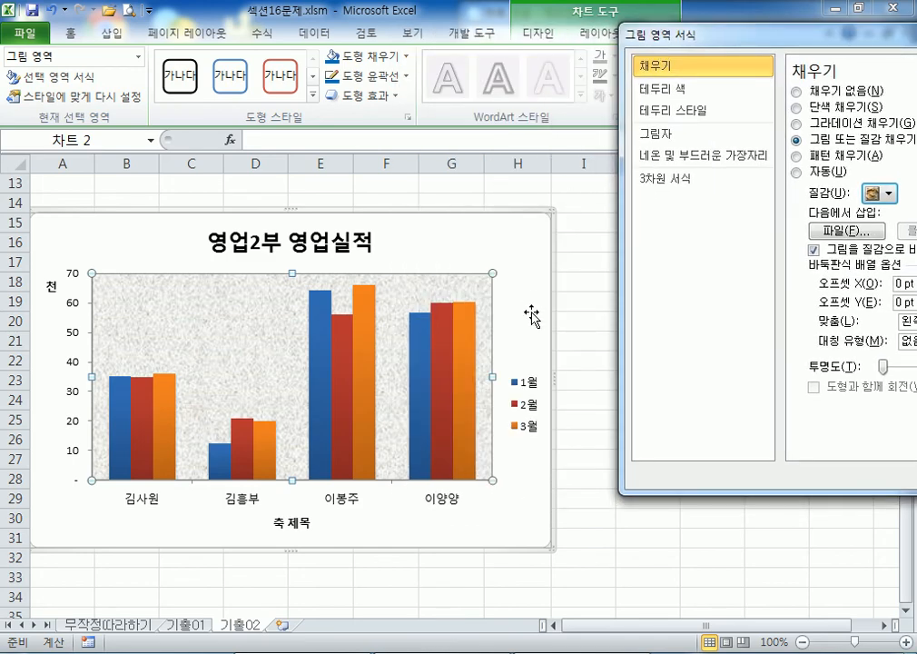
{"action": "left_click", "coordinate": [529, 395]}
{"action": "left_click_drag", "start_coordinate": [740, 23], "coordinate": [673, 36]}
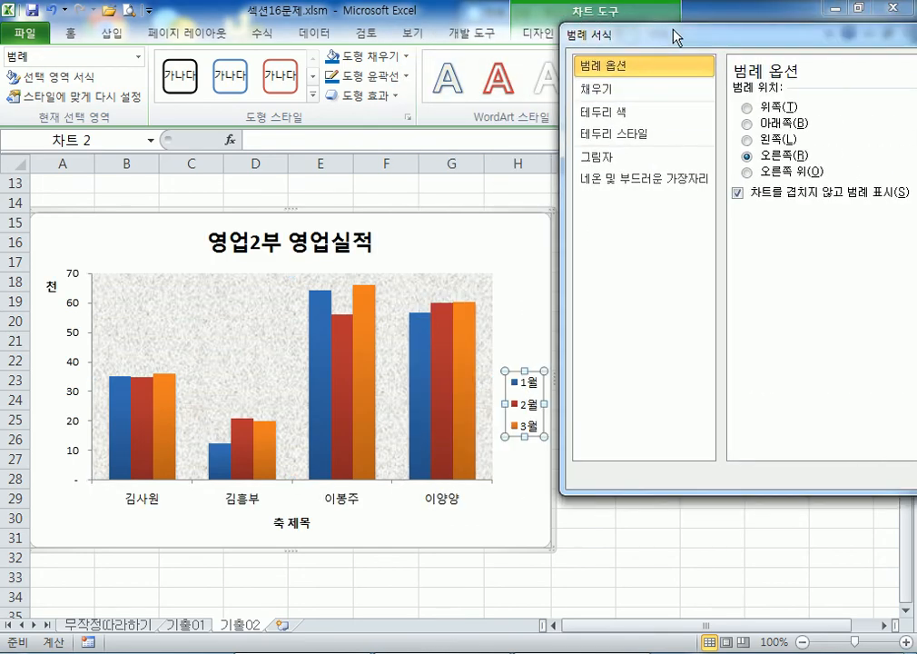
{"action": "left_click", "coordinate": [745, 124]}
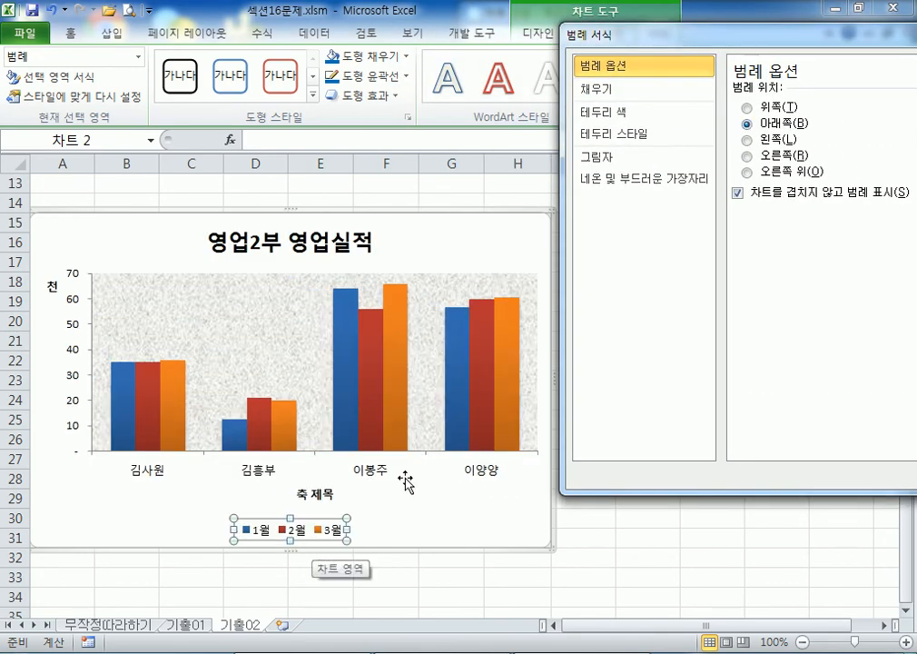
{"action": "left_click", "coordinate": [746, 156]}
Step: Set the chart's legend position to 아래쪽
{"action": "left_click", "coordinate": [518, 352]}
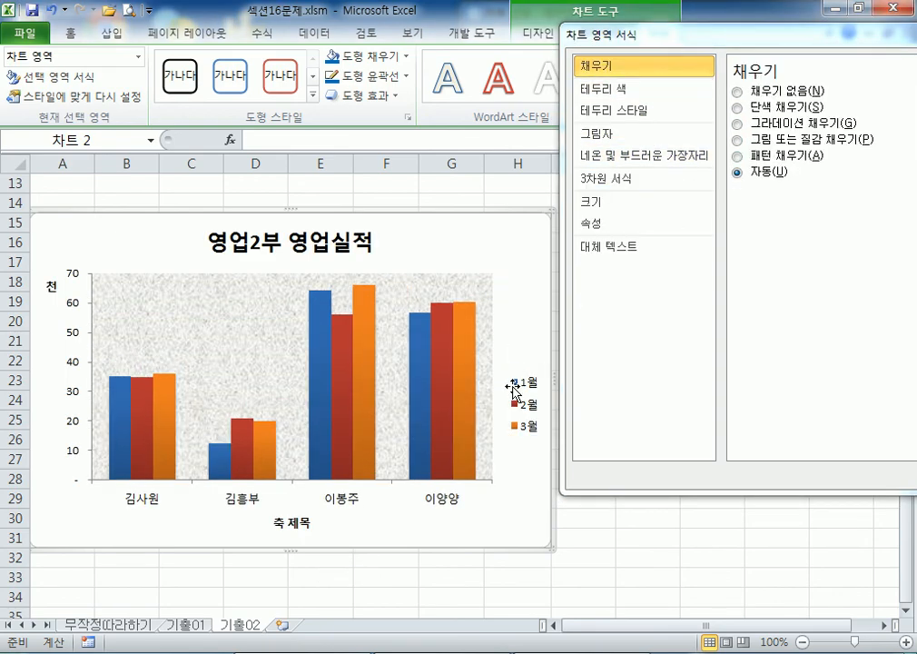
{"action": "left_click", "coordinate": [514, 389]}
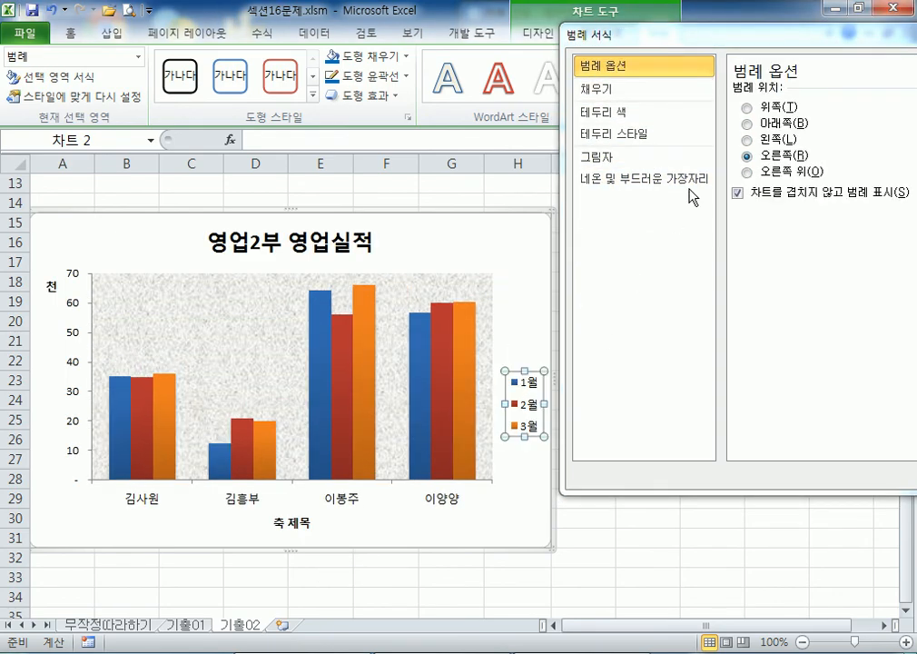
{"action": "left_click", "coordinate": [746, 124]}
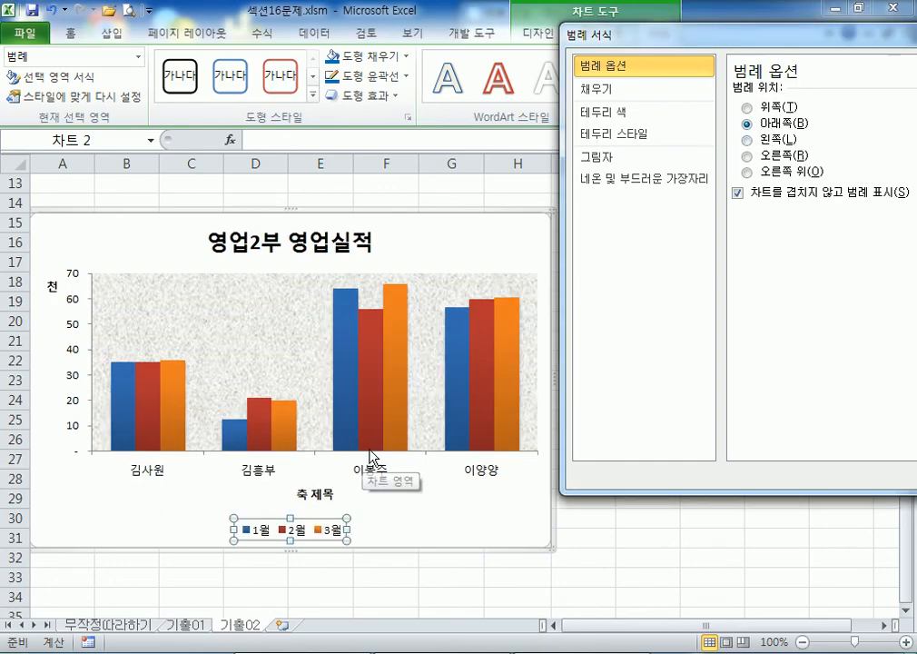
Step: Apply the light aqua 미세 효과 shape style, fourth row and sixth column of the style gallery, to the legend
{"action": "left_click_drag", "start_coordinate": [641, 39], "coordinate": [675, 194]}
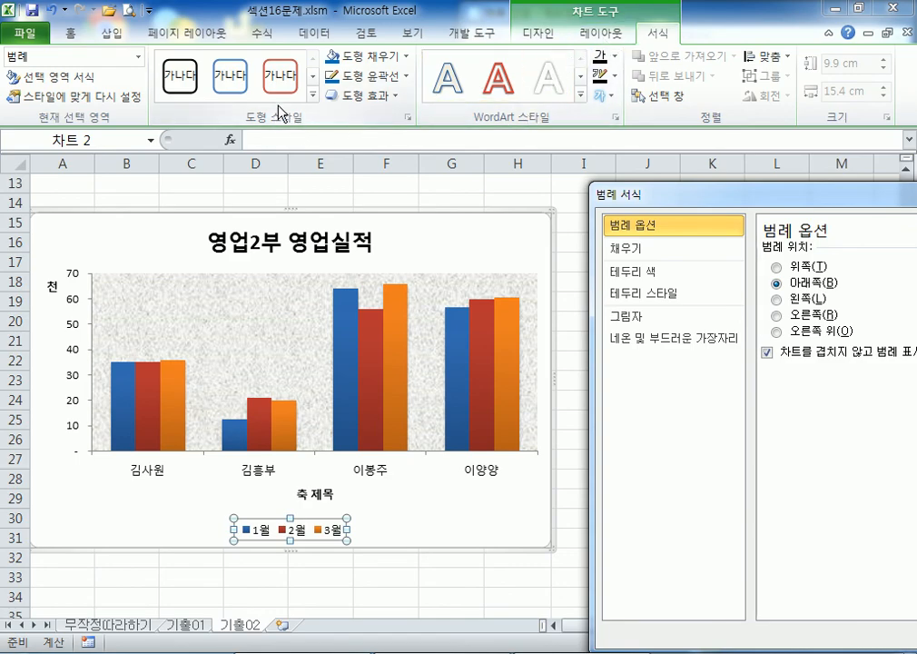
{"action": "left_click", "coordinate": [313, 94]}
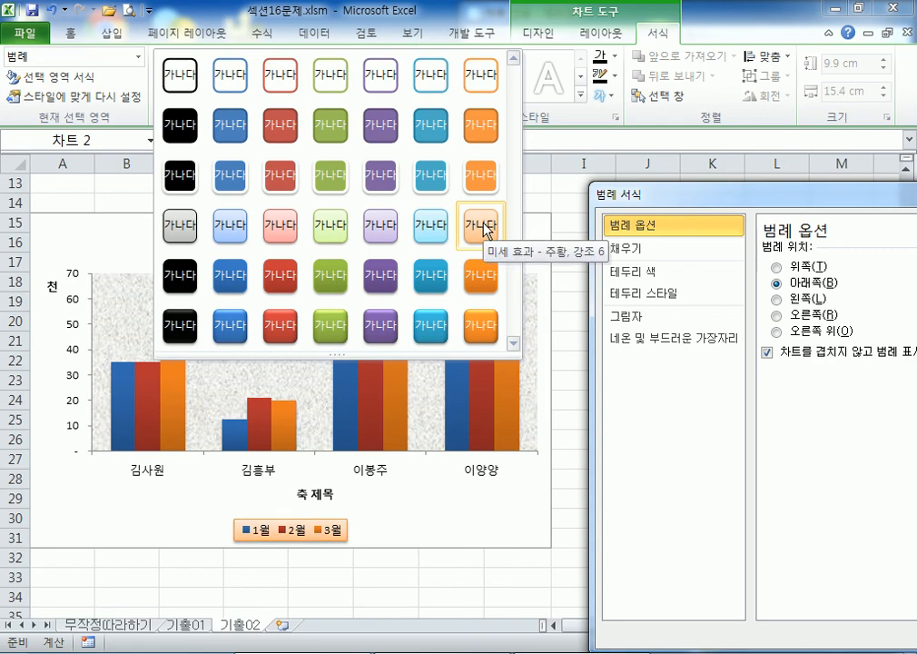
{"action": "left_click", "coordinate": [426, 230]}
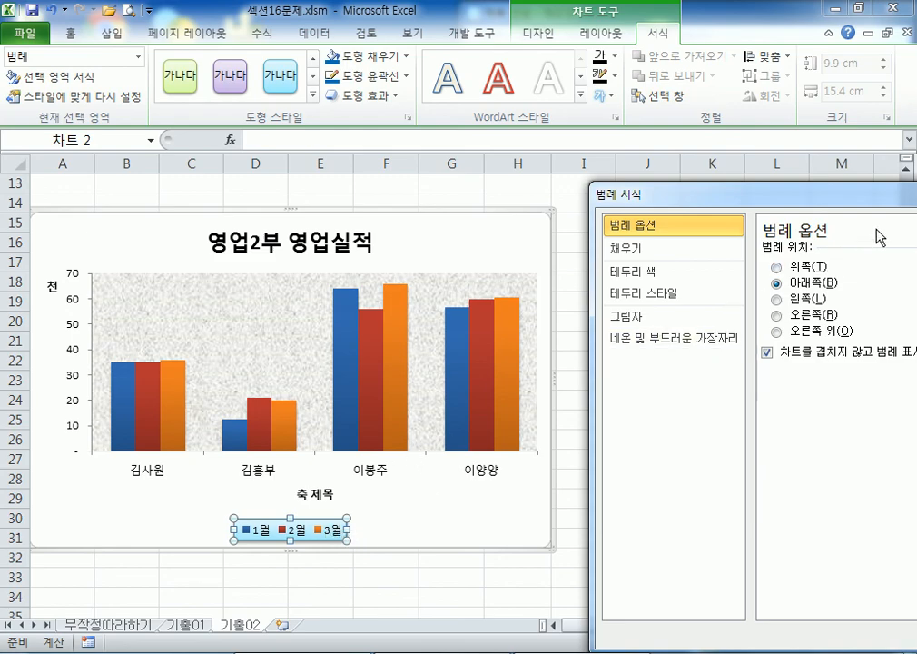
{"action": "left_click_drag", "start_coordinate": [872, 193], "coordinate": [830, 148]}
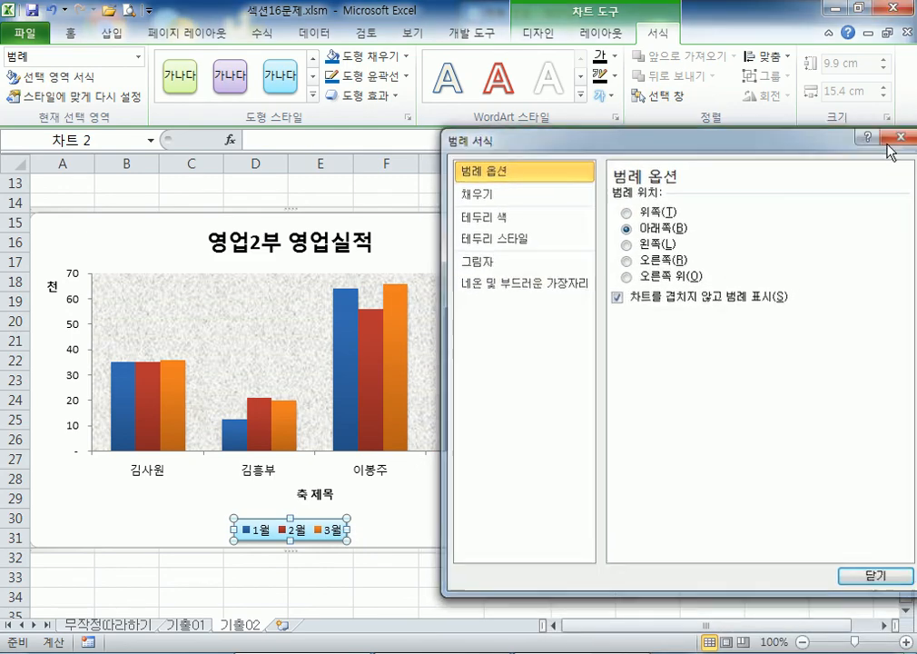
{"action": "left_click", "coordinate": [899, 135]}
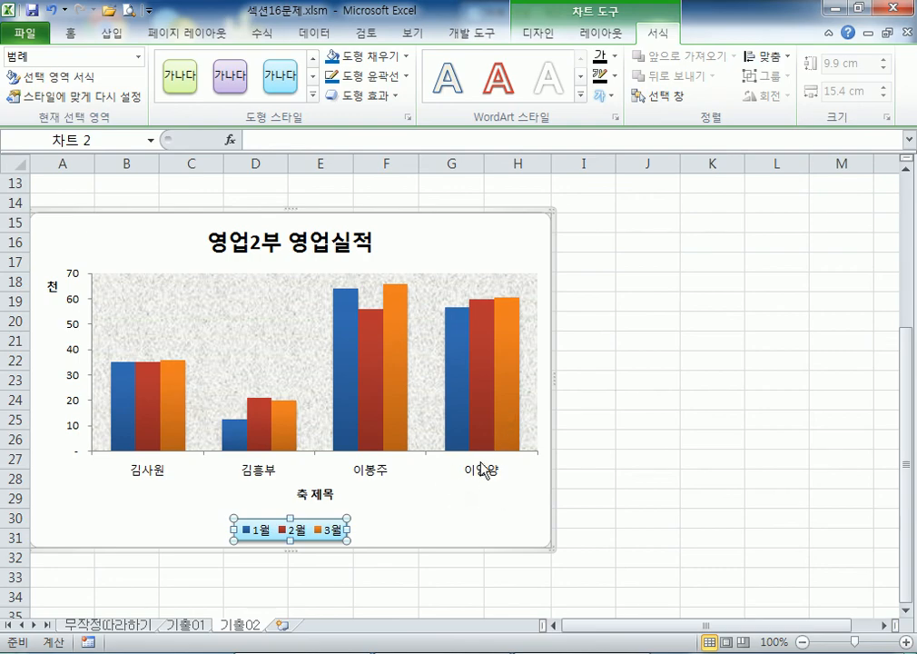
Step: Set the chart area's border width to 2 pt, and give it 둥근 모서리
{"action": "left_click", "coordinate": [505, 224]}
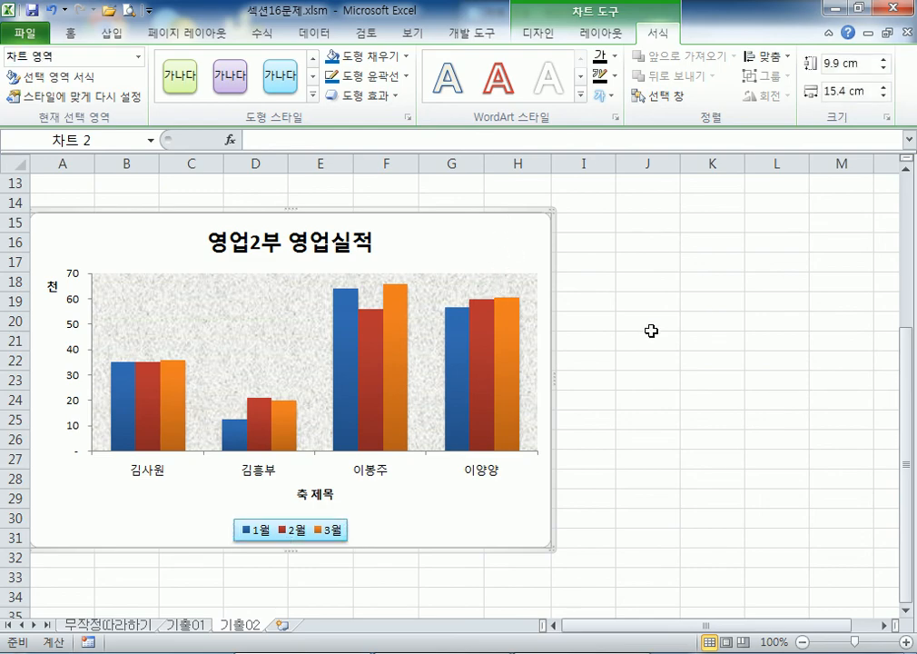
{"action": "double_click", "coordinate": [491, 231]}
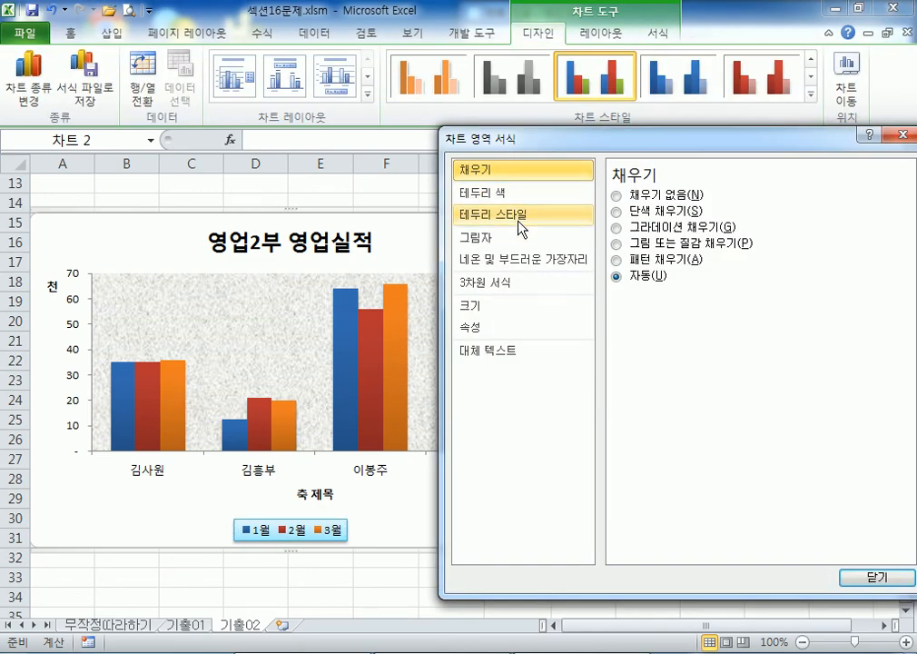
{"action": "left_click", "coordinate": [521, 225]}
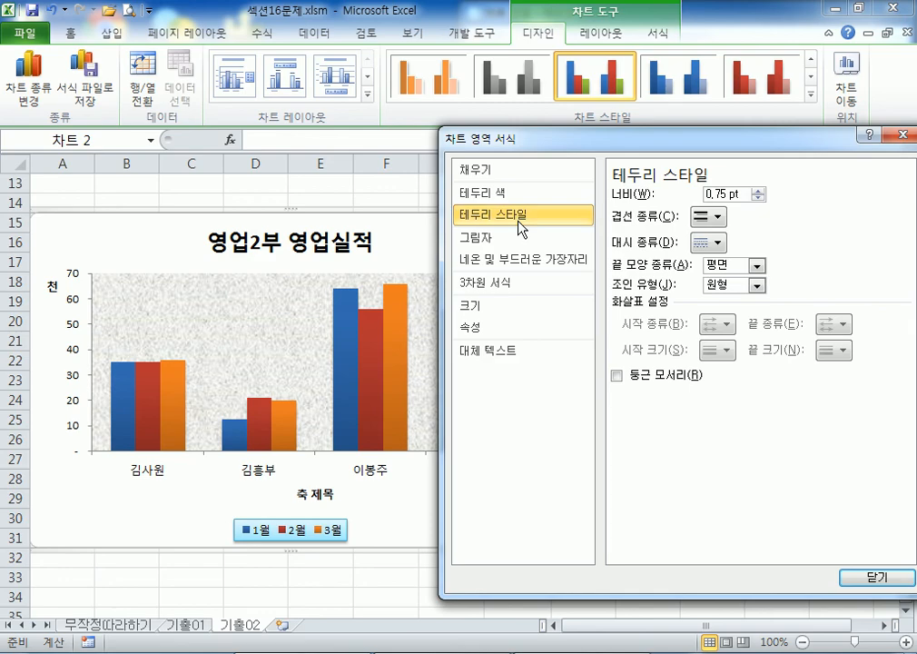
{"action": "left_click", "coordinate": [759, 194]}
{"action": "left_click", "coordinate": [759, 194]}
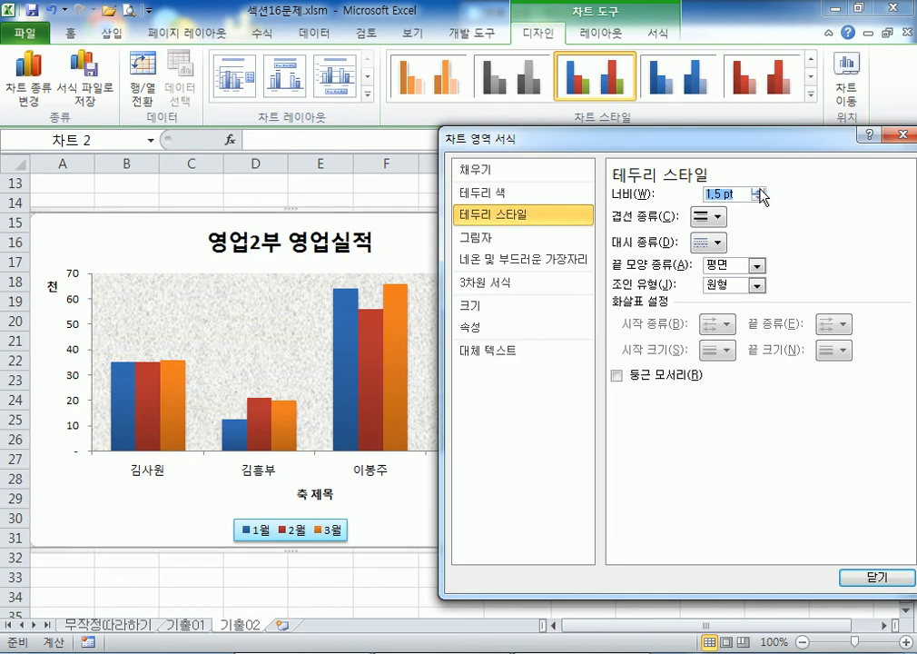
{"action": "left_click", "coordinate": [759, 194]}
{"action": "left_click", "coordinate": [617, 376]}
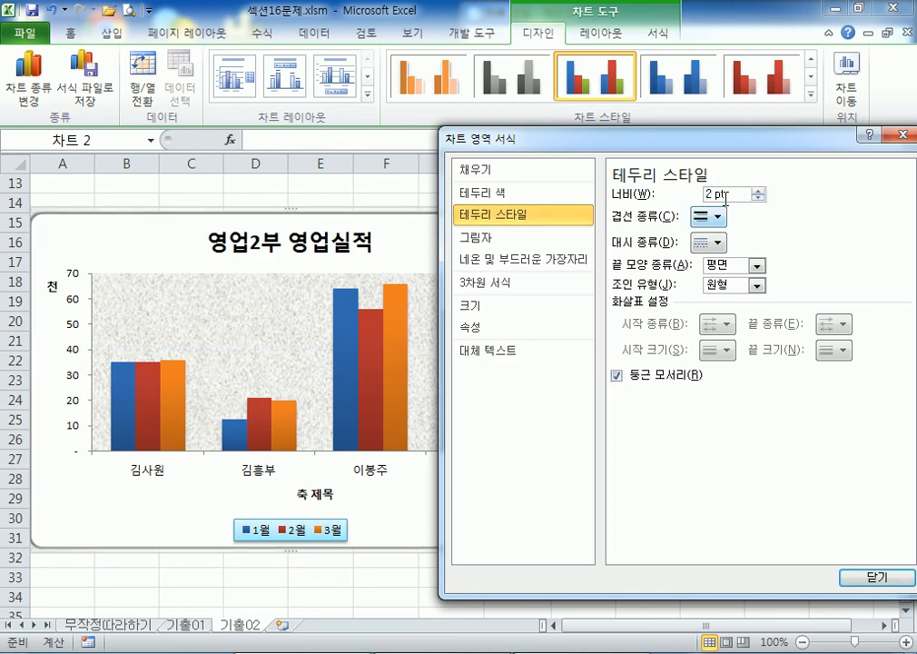
Step: Examine the chart area's shadow presets without applying one, recheck its border style settings, and close the formatting dialog
{"action": "left_click_drag", "start_coordinate": [723, 139], "coordinate": [734, 40]}
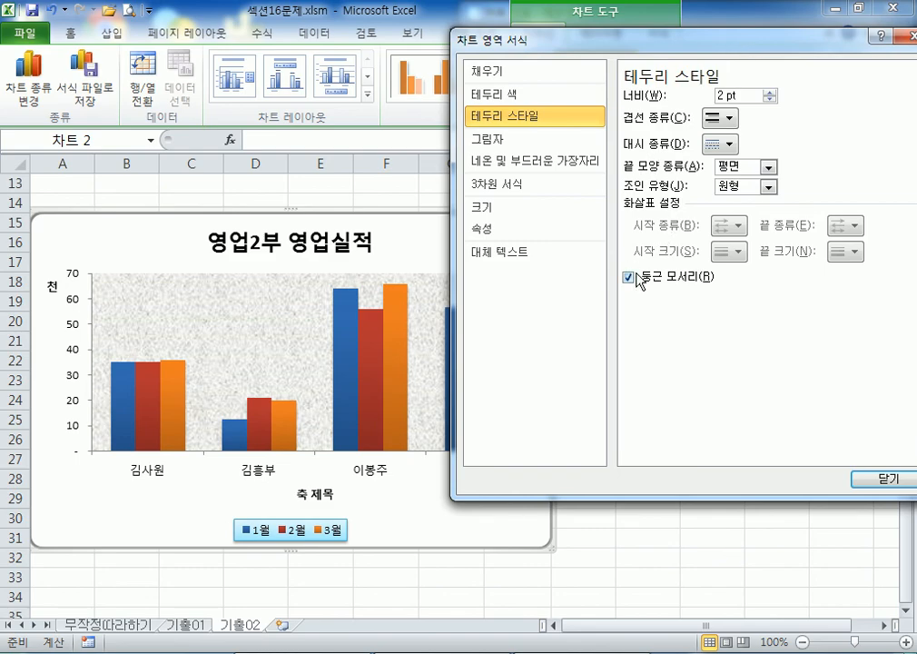
{"action": "left_click", "coordinate": [506, 141]}
{"action": "left_click", "coordinate": [722, 99]}
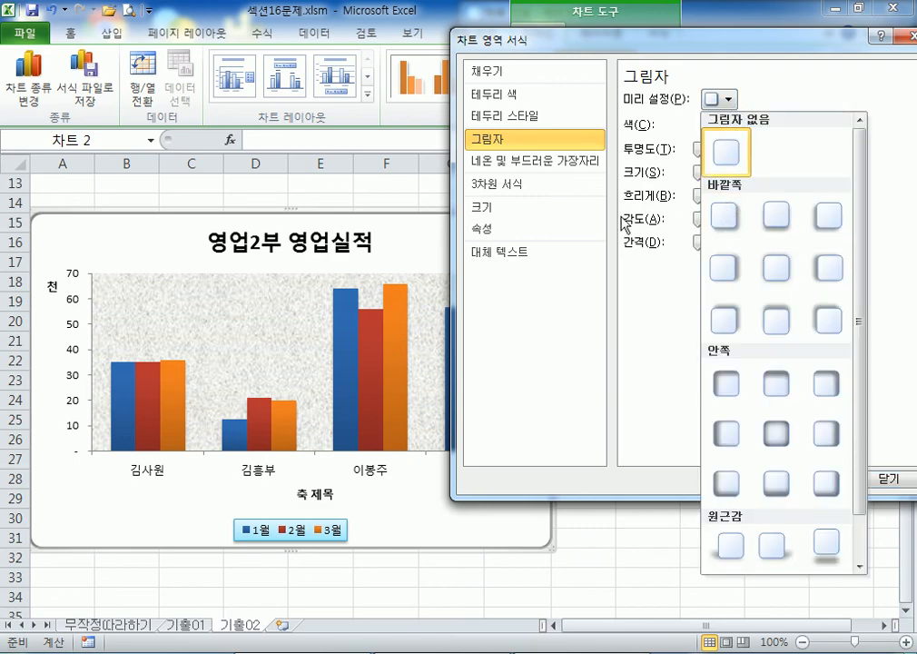
{"action": "key", "text": "Escape"}
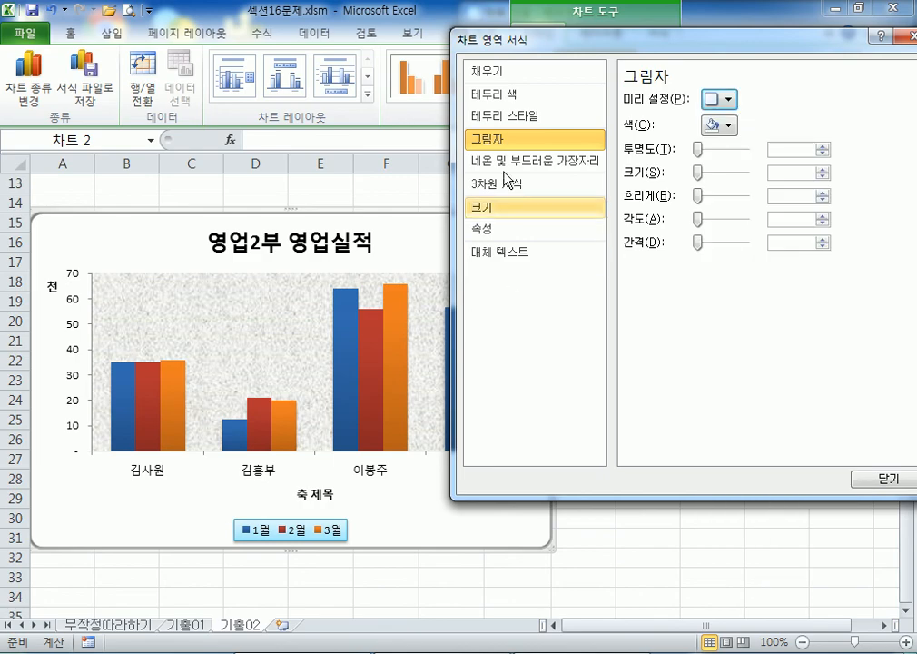
{"action": "left_click", "coordinate": [509, 71]}
{"action": "left_click", "coordinate": [516, 124]}
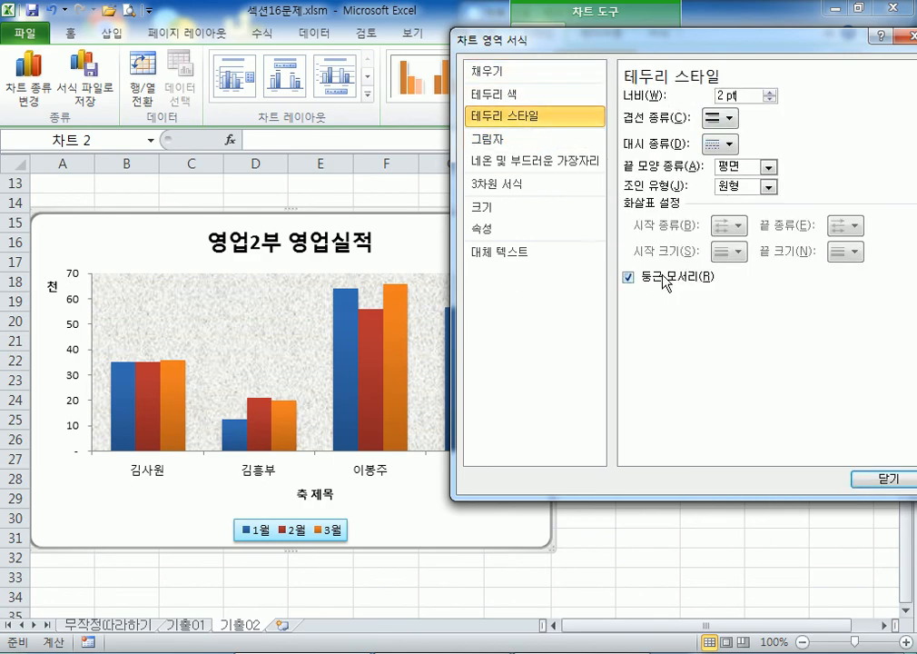
{"action": "left_click", "coordinate": [879, 479]}
Step: Insert a 설명선 2 callout about 2.65 cm wide and 1.19 cm tall inside the chart, to the right of its title
{"action": "left_click", "coordinate": [734, 524]}
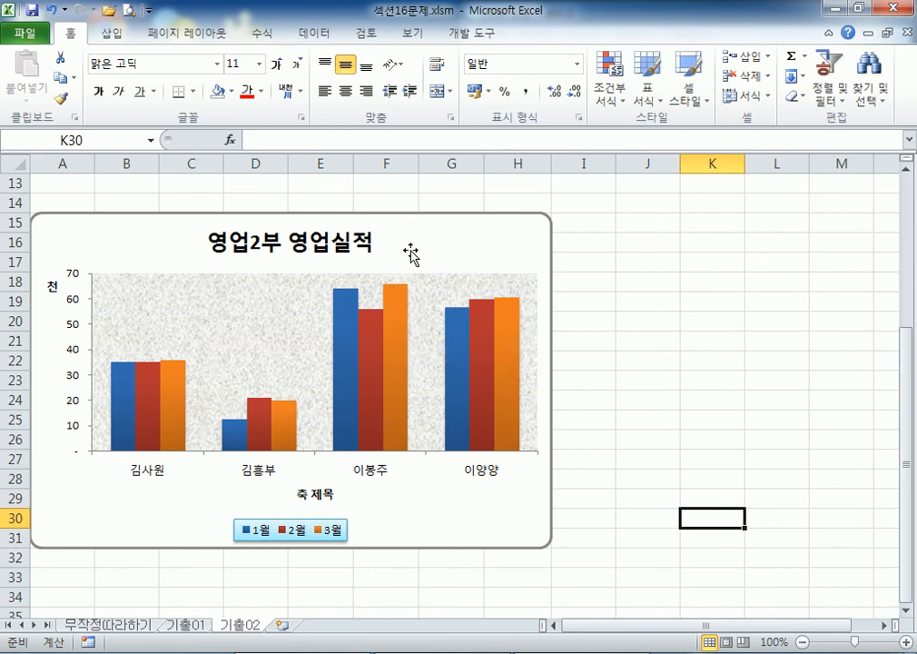
{"action": "left_click", "coordinate": [111, 34]}
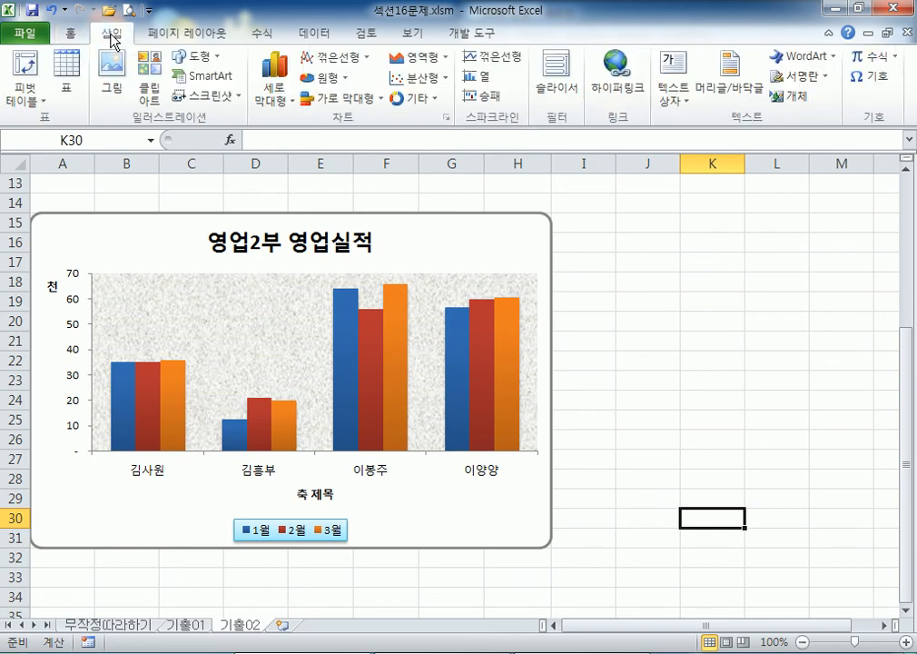
{"action": "left_click", "coordinate": [491, 250]}
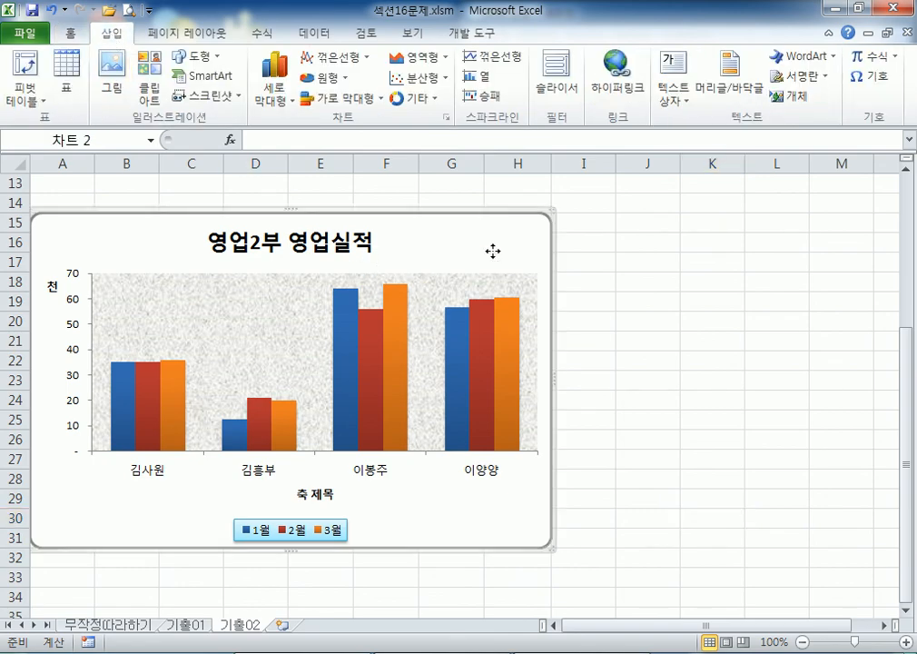
{"action": "left_click", "coordinate": [109, 36]}
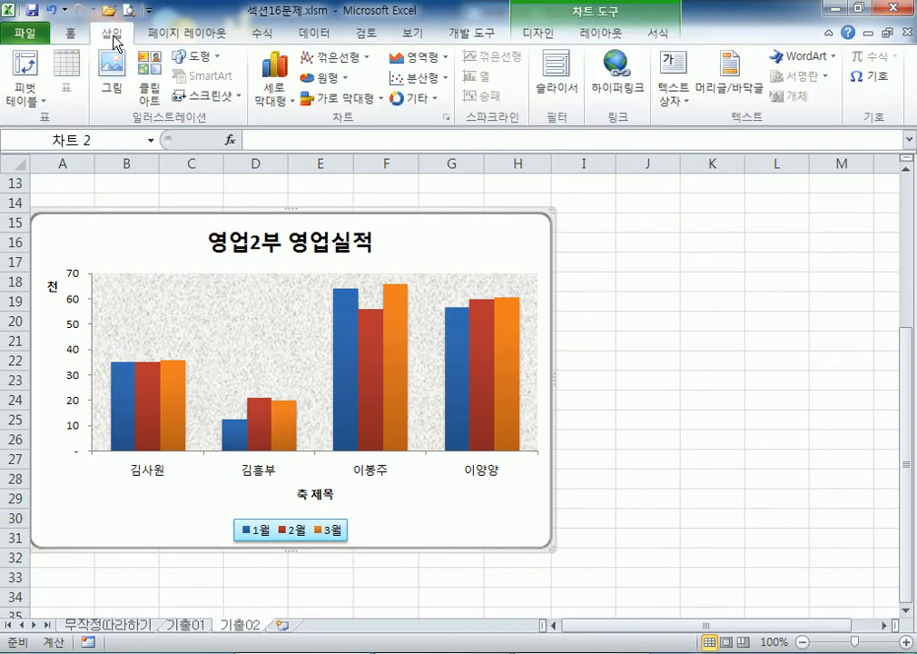
{"action": "left_click", "coordinate": [200, 60]}
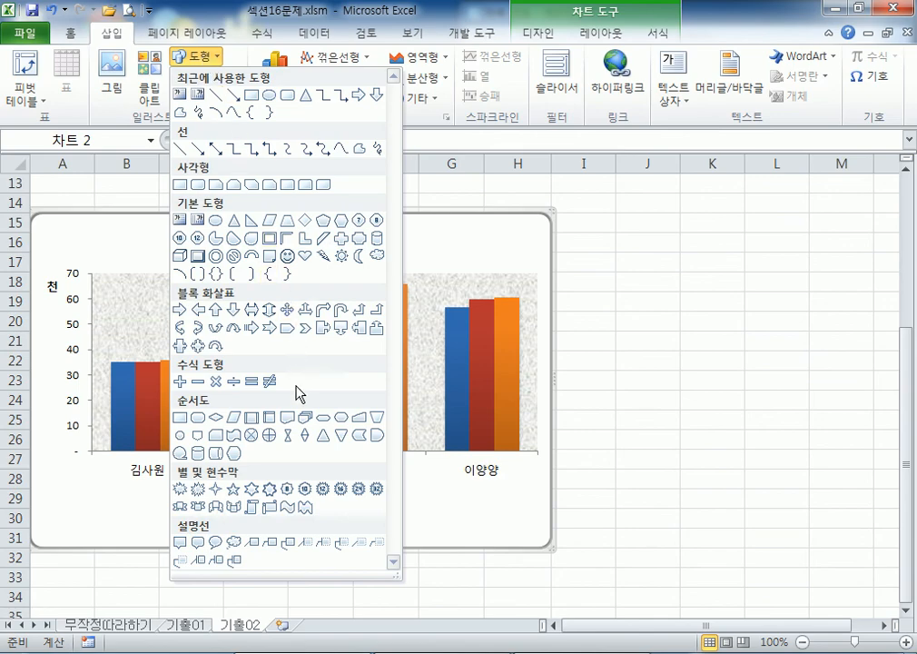
{"action": "left_click", "coordinate": [270, 544]}
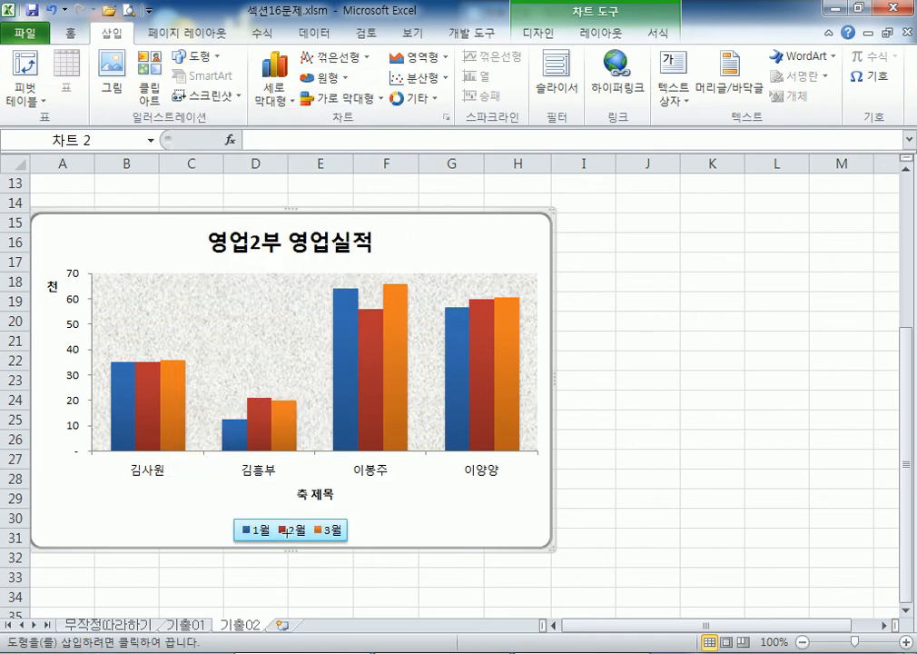
{"action": "left_click_drag", "start_coordinate": [453, 243], "coordinate": [513, 272]}
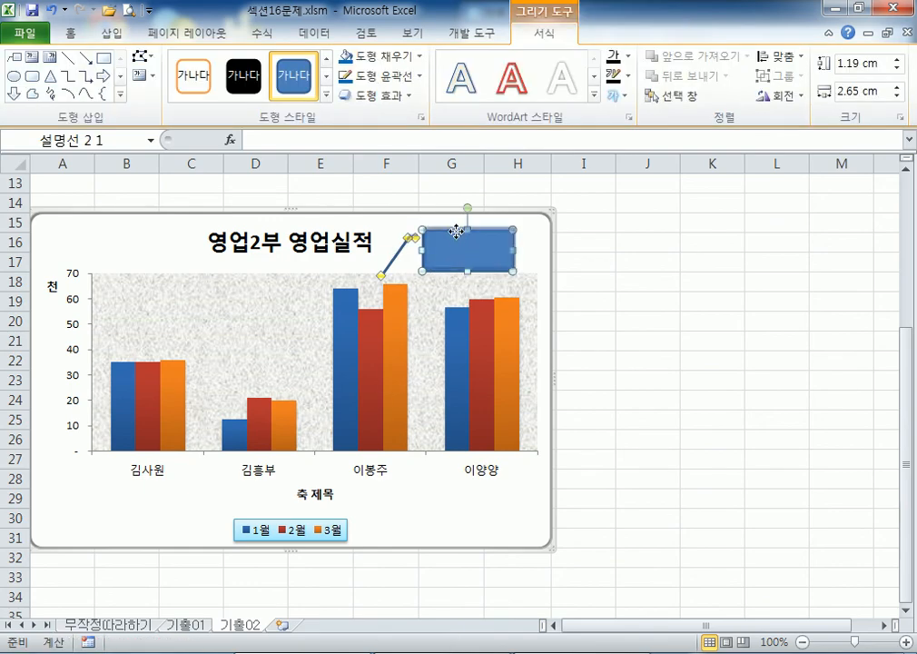
Step: Nudge the callout slightly upward and move its pointer tip to just above the middle of the third column group
{"action": "left_click_drag", "start_coordinate": [457, 233], "coordinate": [458, 229]}
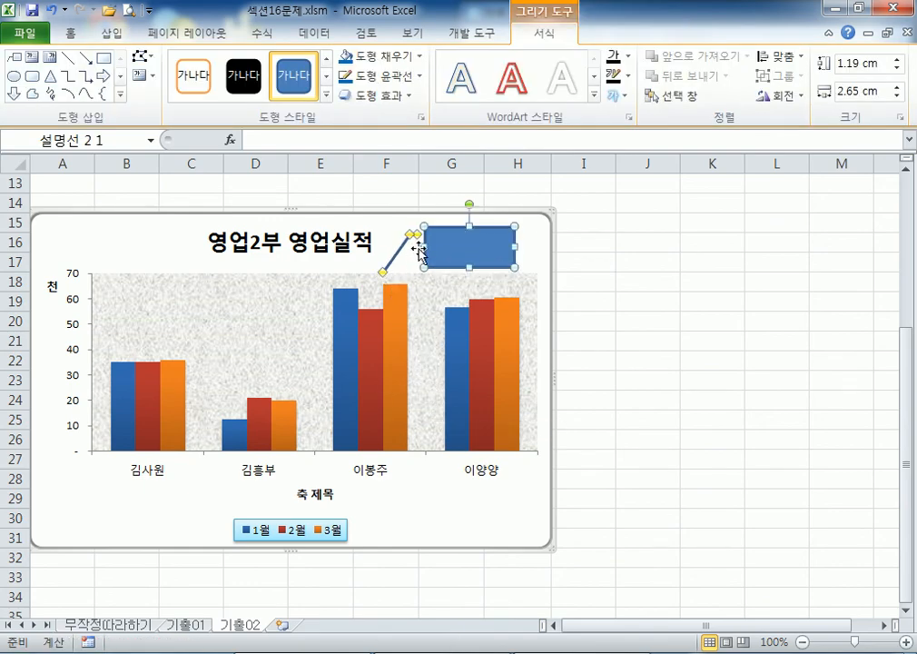
{"action": "left_click_drag", "start_coordinate": [382, 273], "coordinate": [364, 277]}
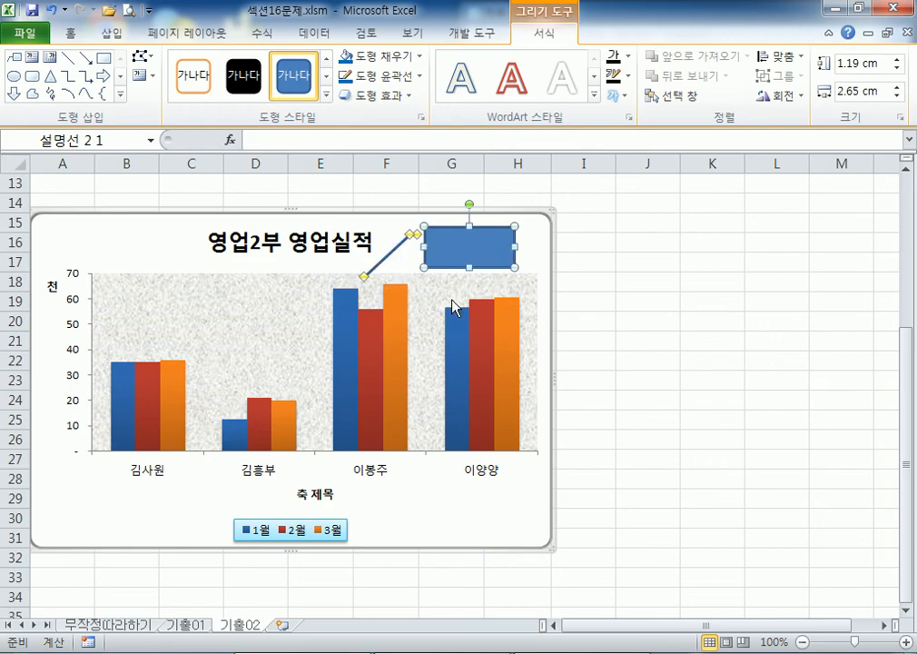
{"action": "left_click", "coordinate": [632, 333]}
Step: Enter 3월 최고 실적 in the callout and enlarge it to about 3.25 cm wide and 1.24 cm tall
{"action": "left_click", "coordinate": [474, 259]}
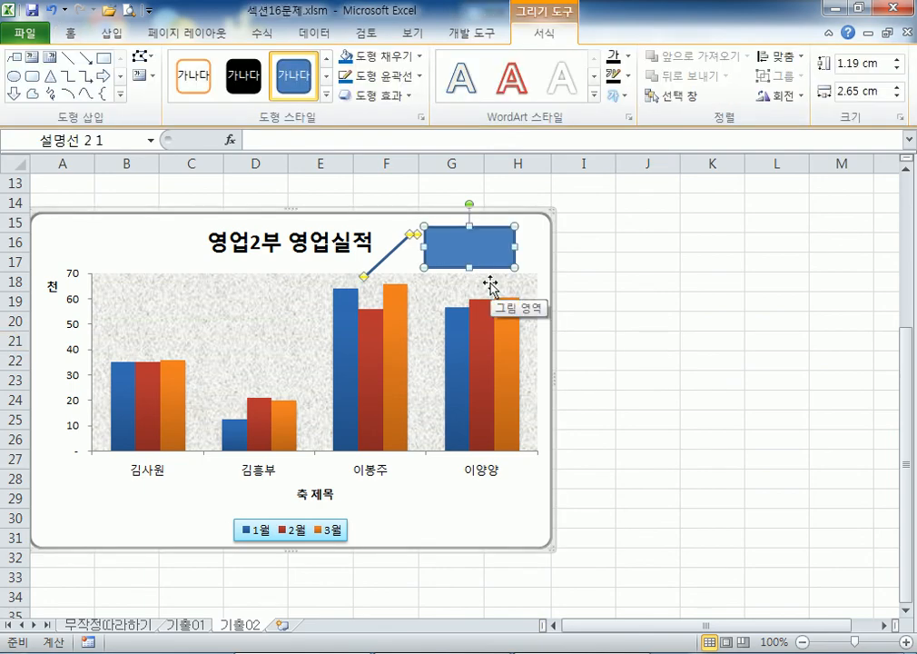
{"action": "type", "text": "3월 최고"}
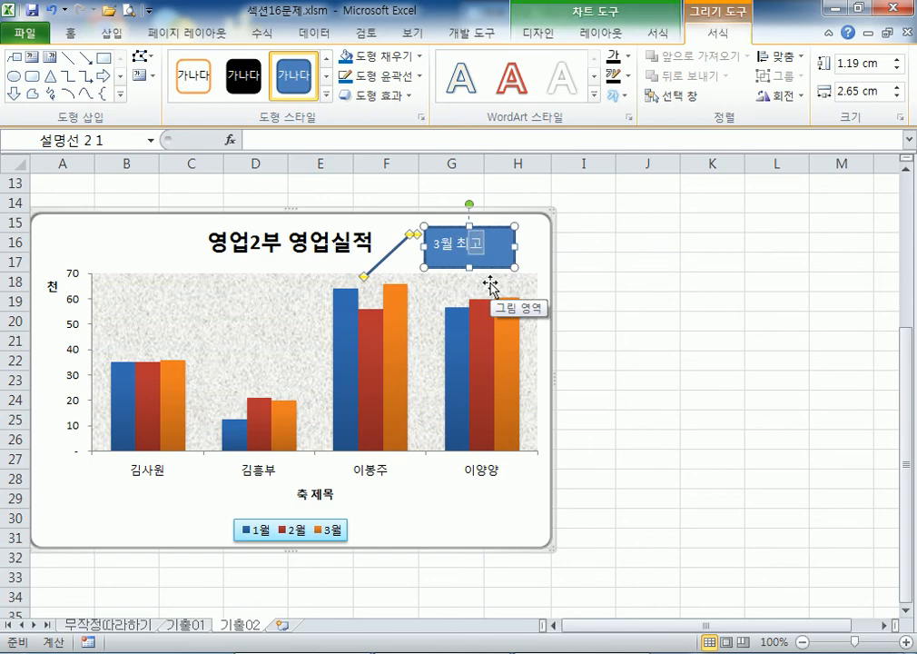
{"action": "type", "text": " 실적"}
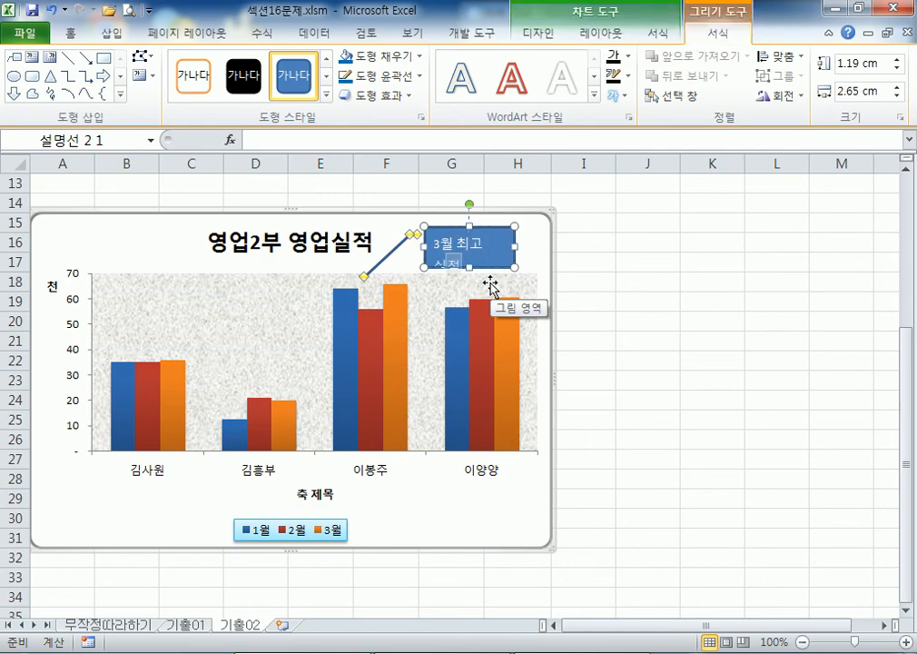
{"action": "left_click_drag", "start_coordinate": [515, 268], "coordinate": [536, 269]}
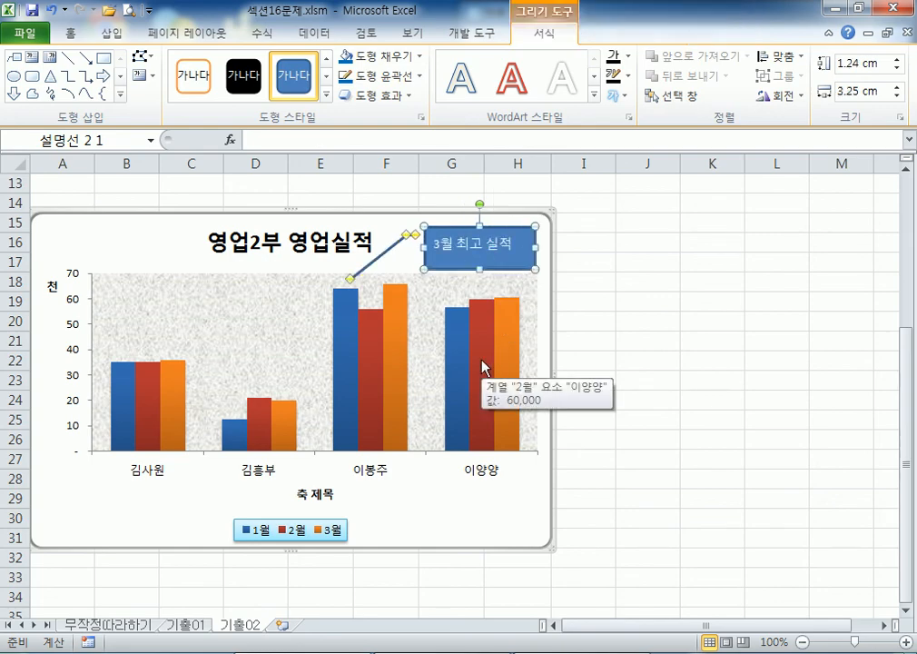